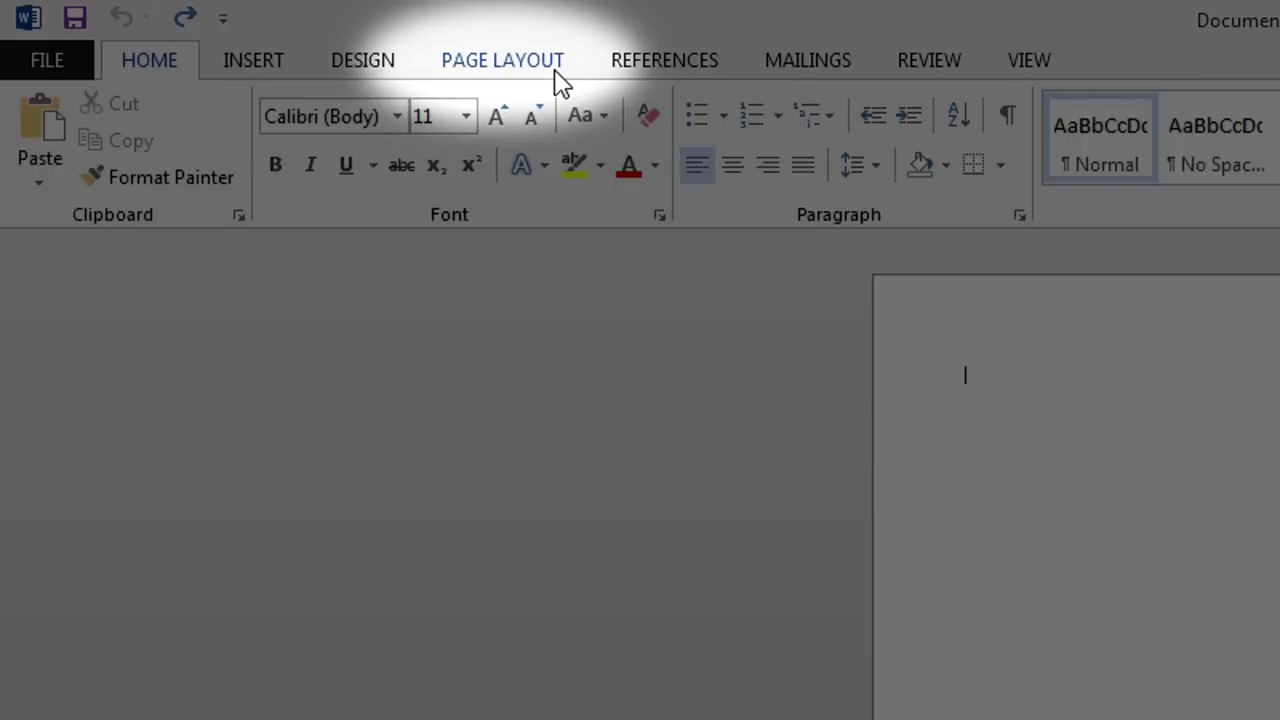
Set top, bottom, left and right page margins to 0 and ignore the printable-area warning
{"action": "left_click", "coordinate": [277, 35]}
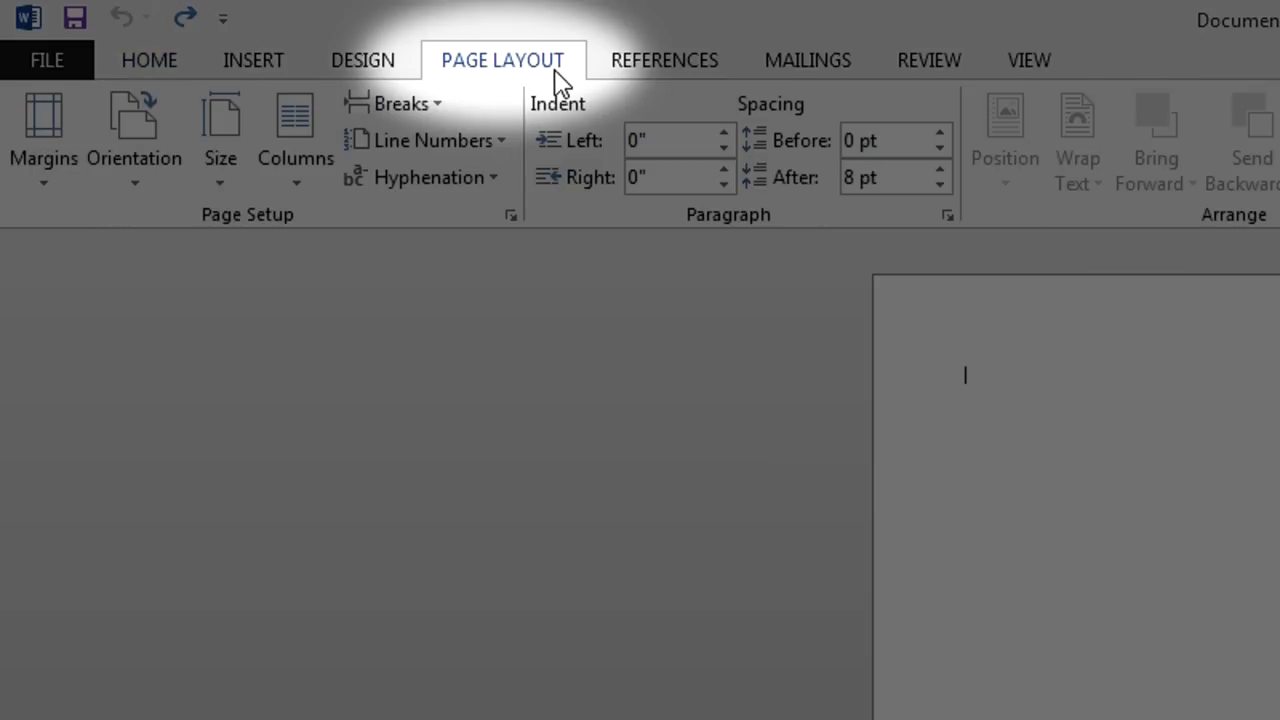
{"action": "left_click", "coordinate": [70, 182]}
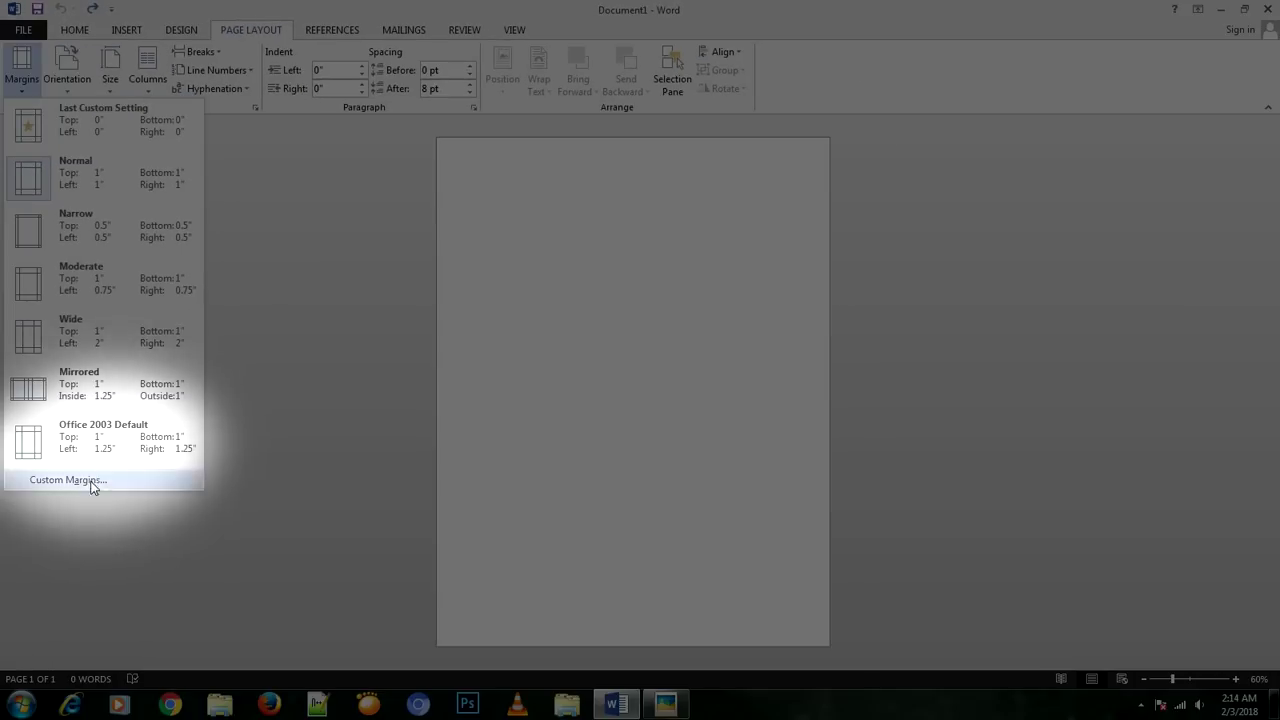
{"action": "left_click", "coordinate": [88, 481]}
{"action": "type", "text": "0"}
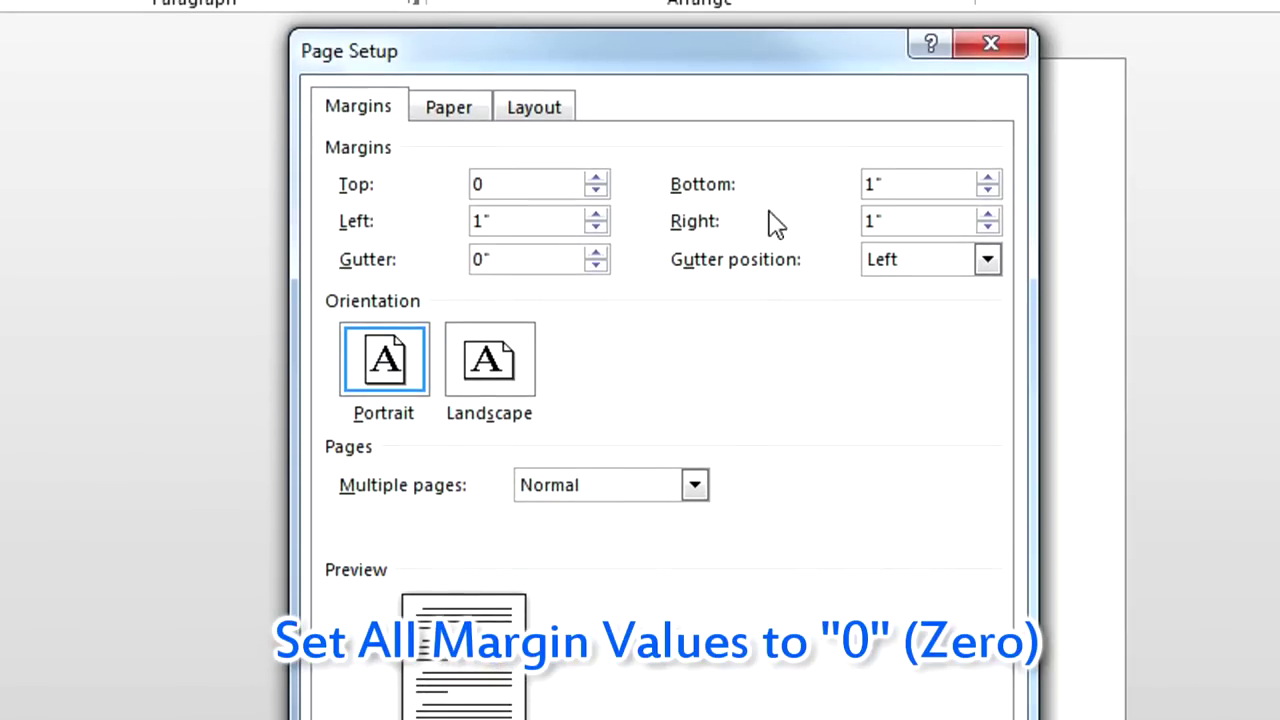
{"action": "double_click", "coordinate": [893, 181]}
{"action": "type", "text": "0"}
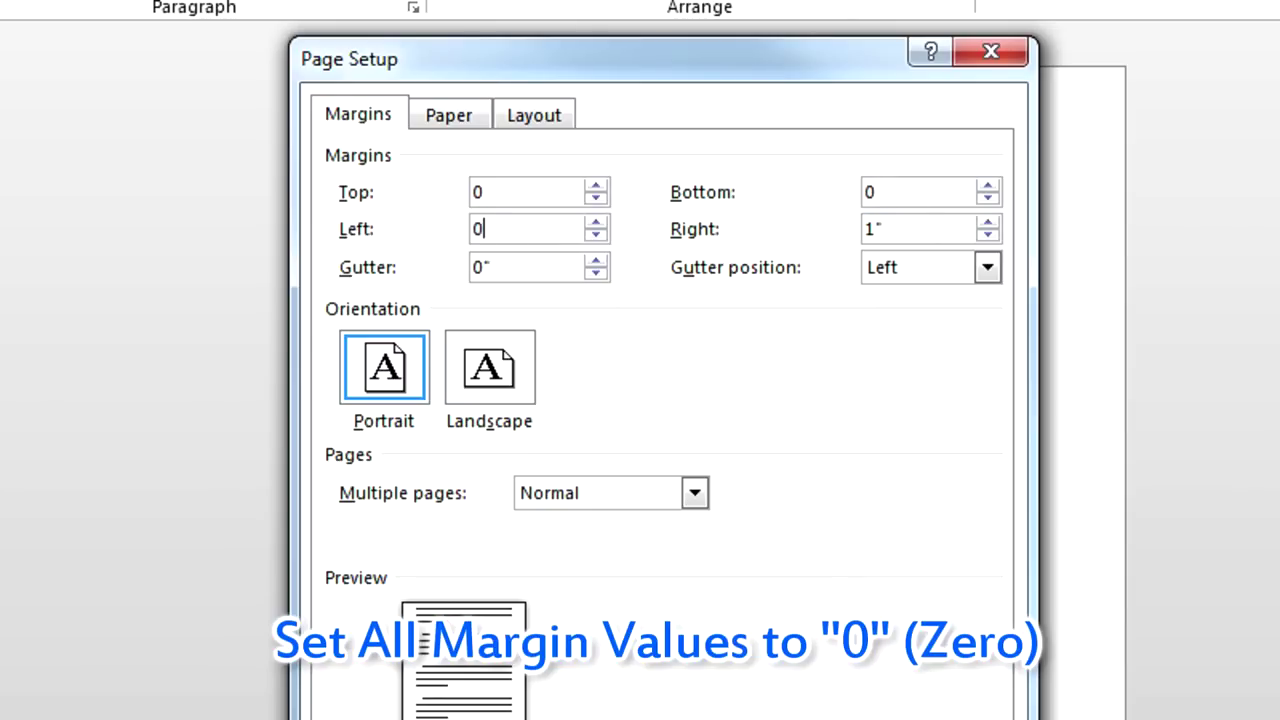
{"action": "double_click", "coordinate": [898, 221]}
{"action": "type", "text": "0"}
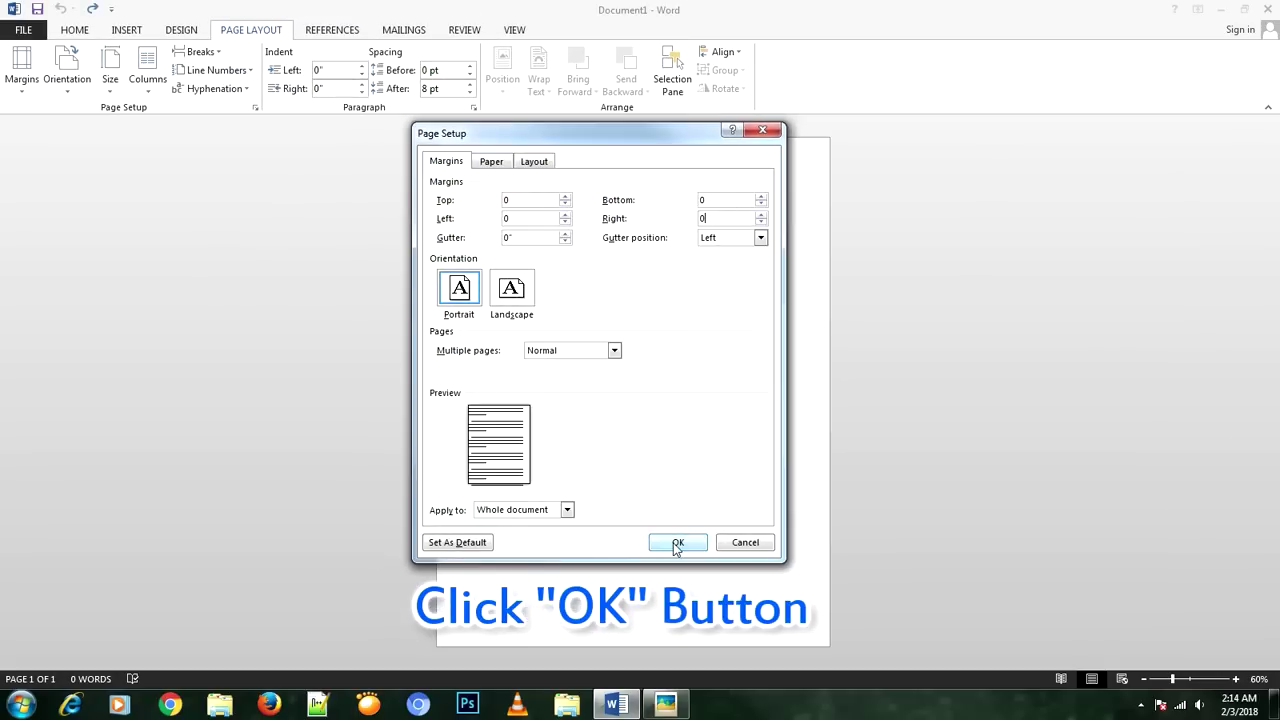
{"action": "left_click", "coordinate": [677, 543]}
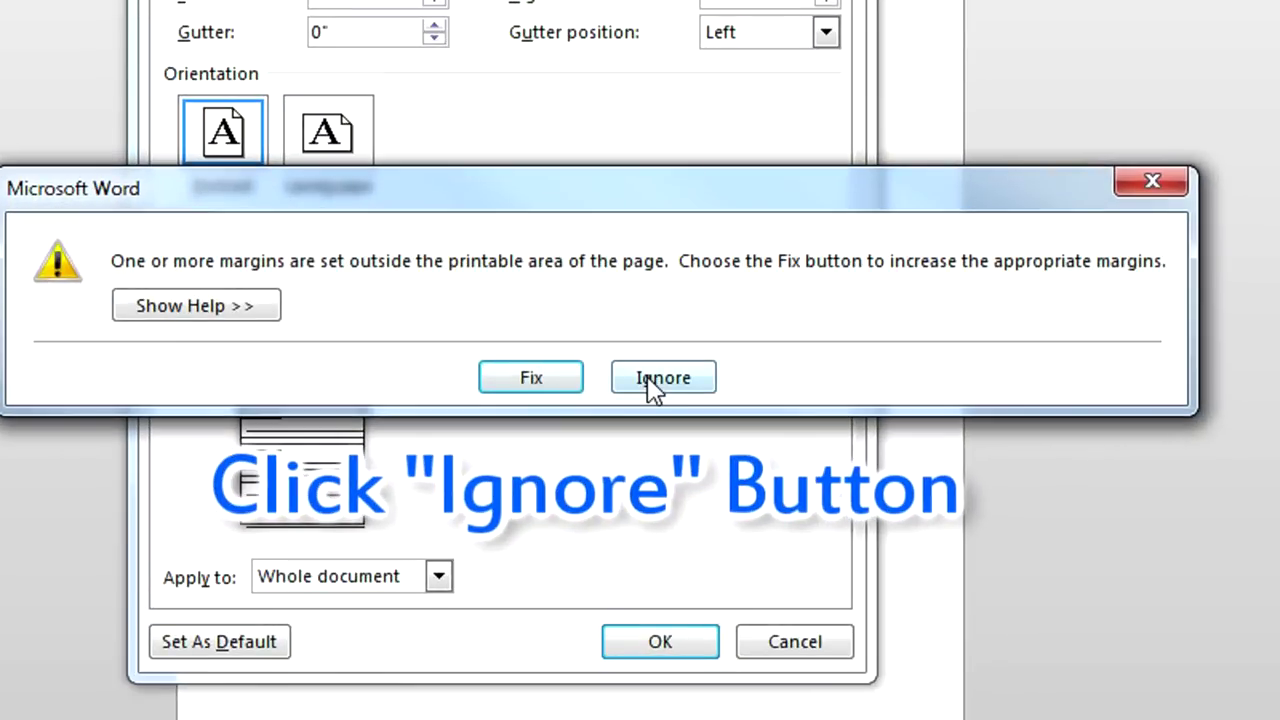
{"action": "left_click", "coordinate": [648, 378]}
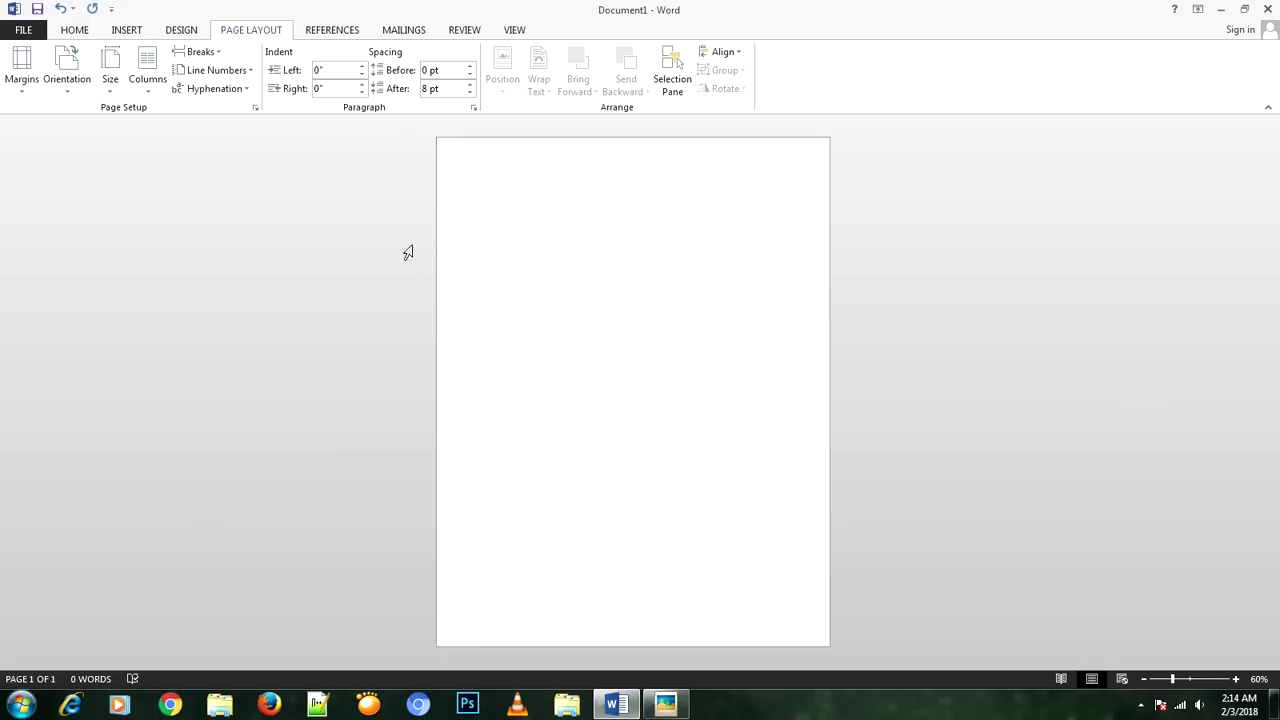
Switch the paper size to A4, insert a blank second page, and zoom to 86%
{"action": "left_click", "coordinate": [120, 94]}
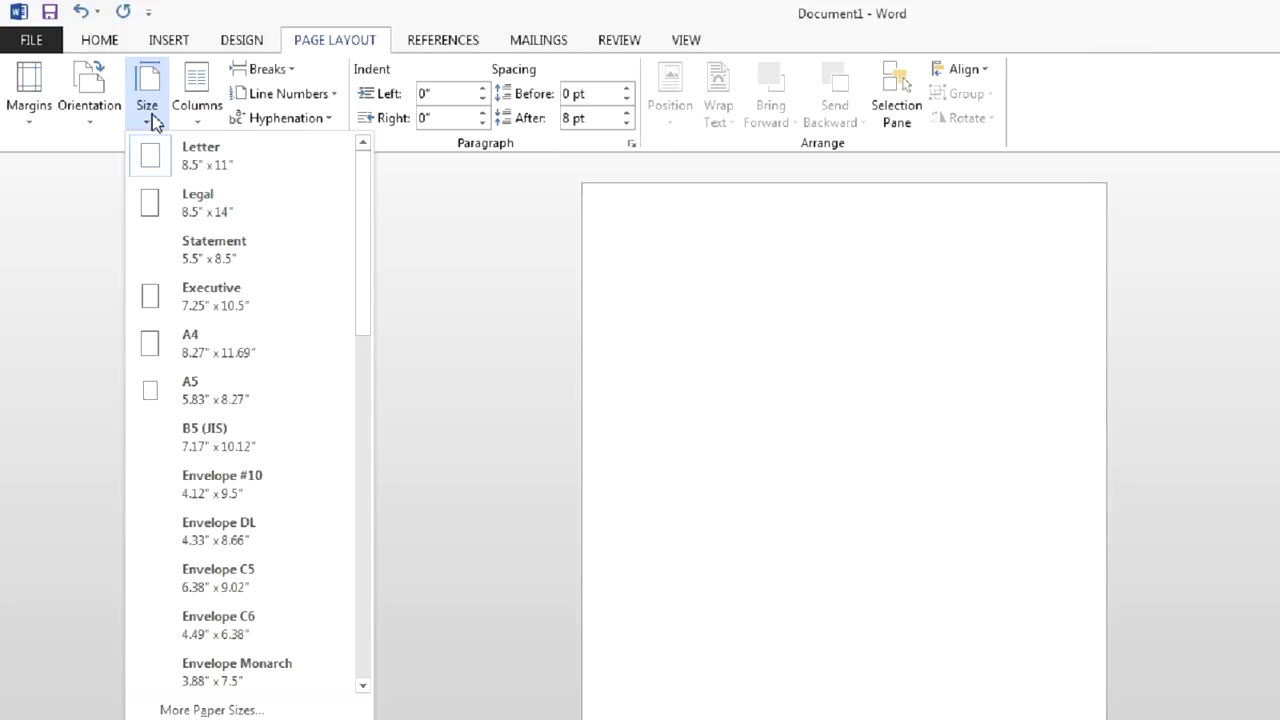
{"action": "left_click", "coordinate": [305, 510]}
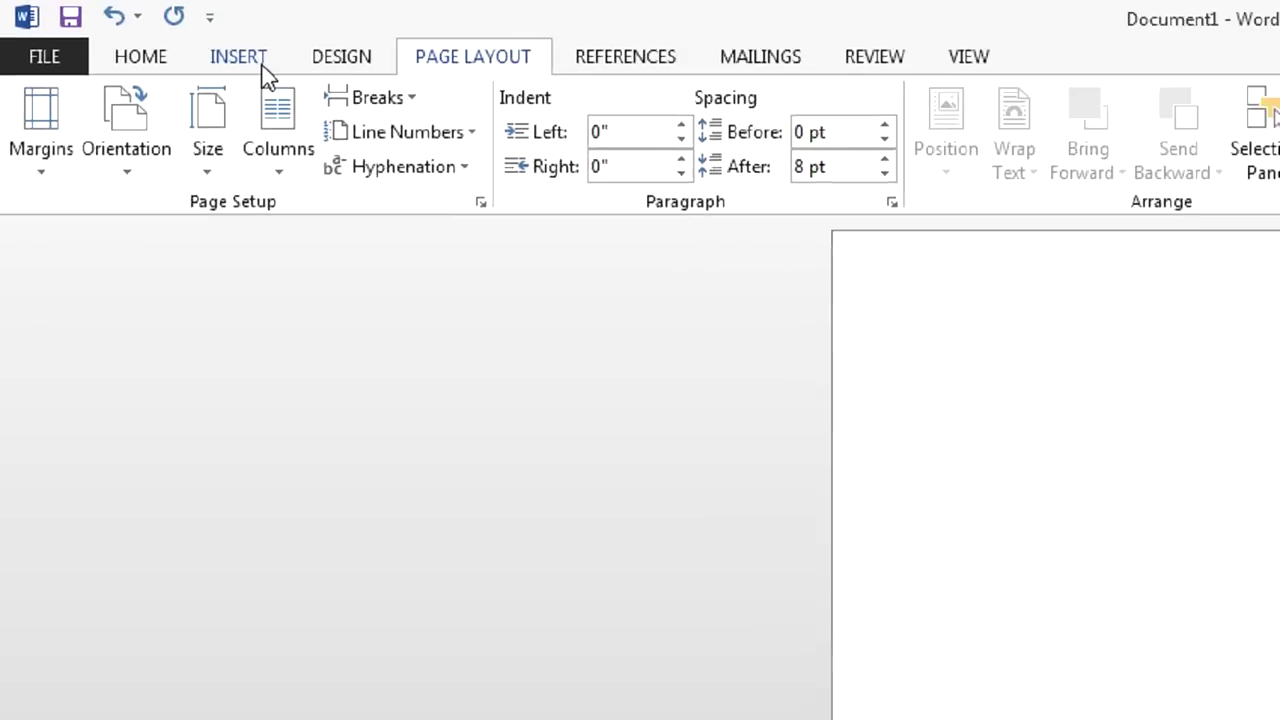
{"action": "left_click", "coordinate": [138, 33]}
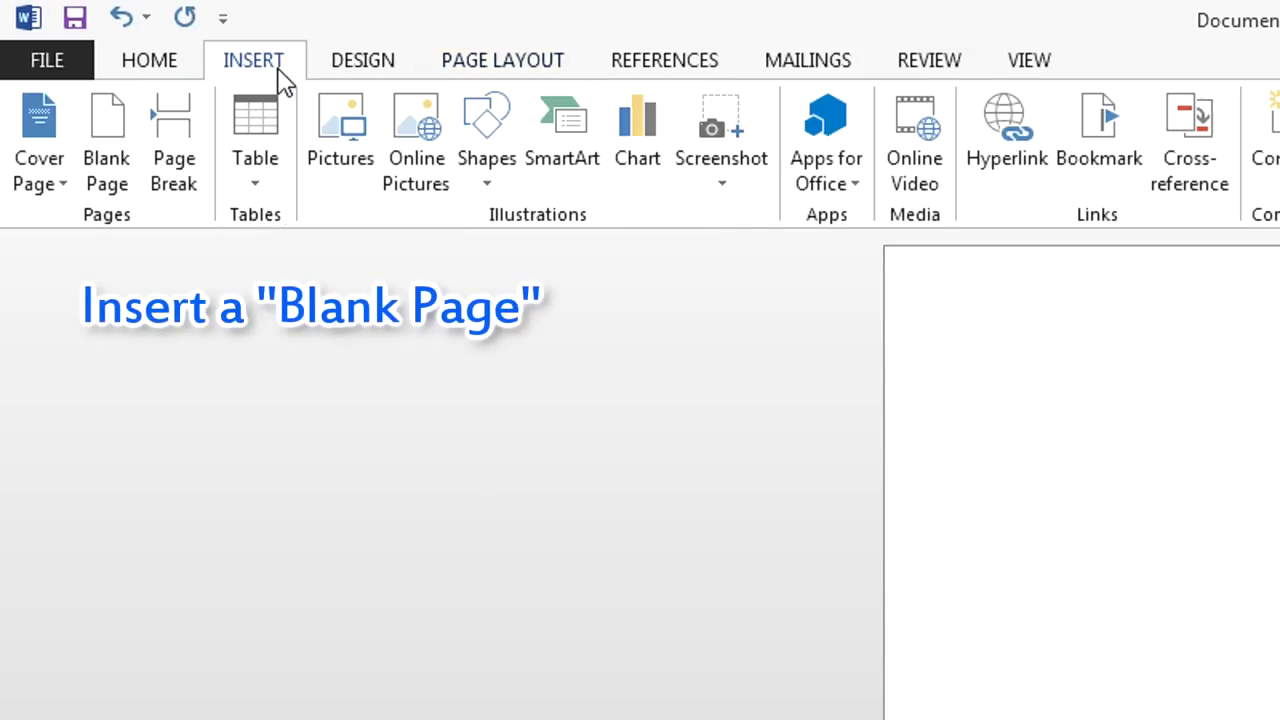
{"action": "left_click", "coordinate": [112, 135]}
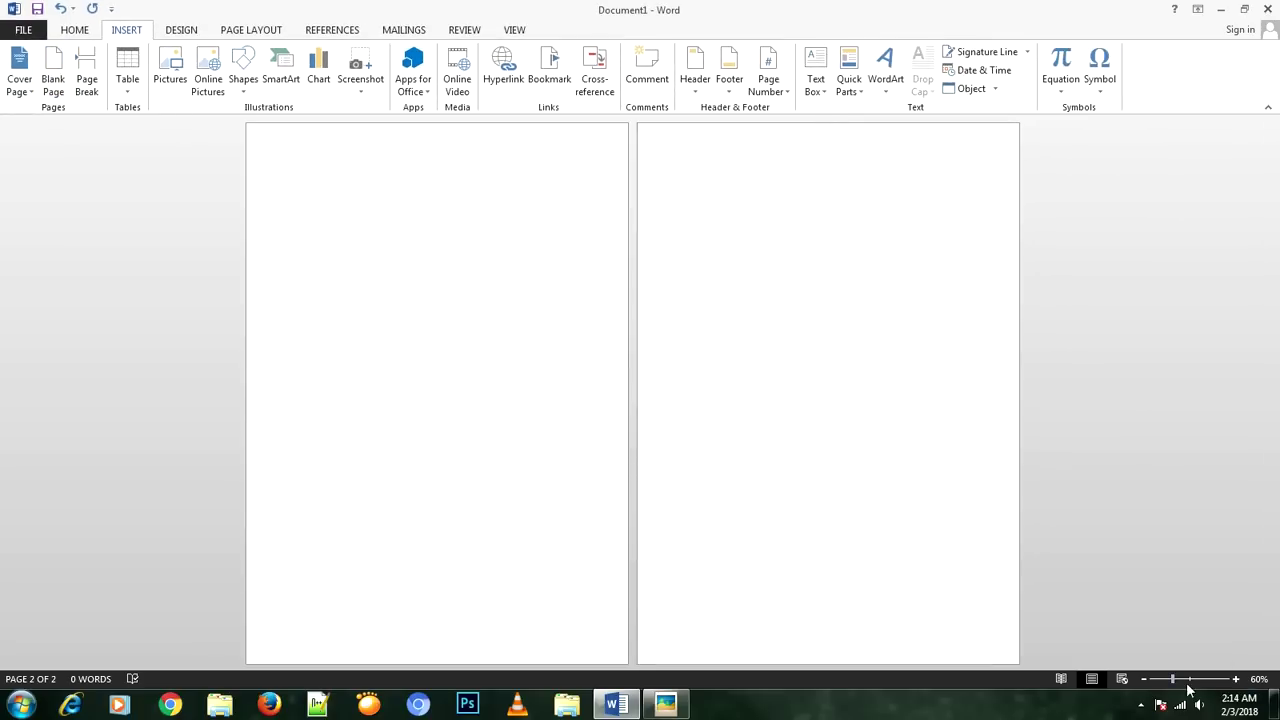
{"action": "left_click", "coordinate": [1185, 680]}
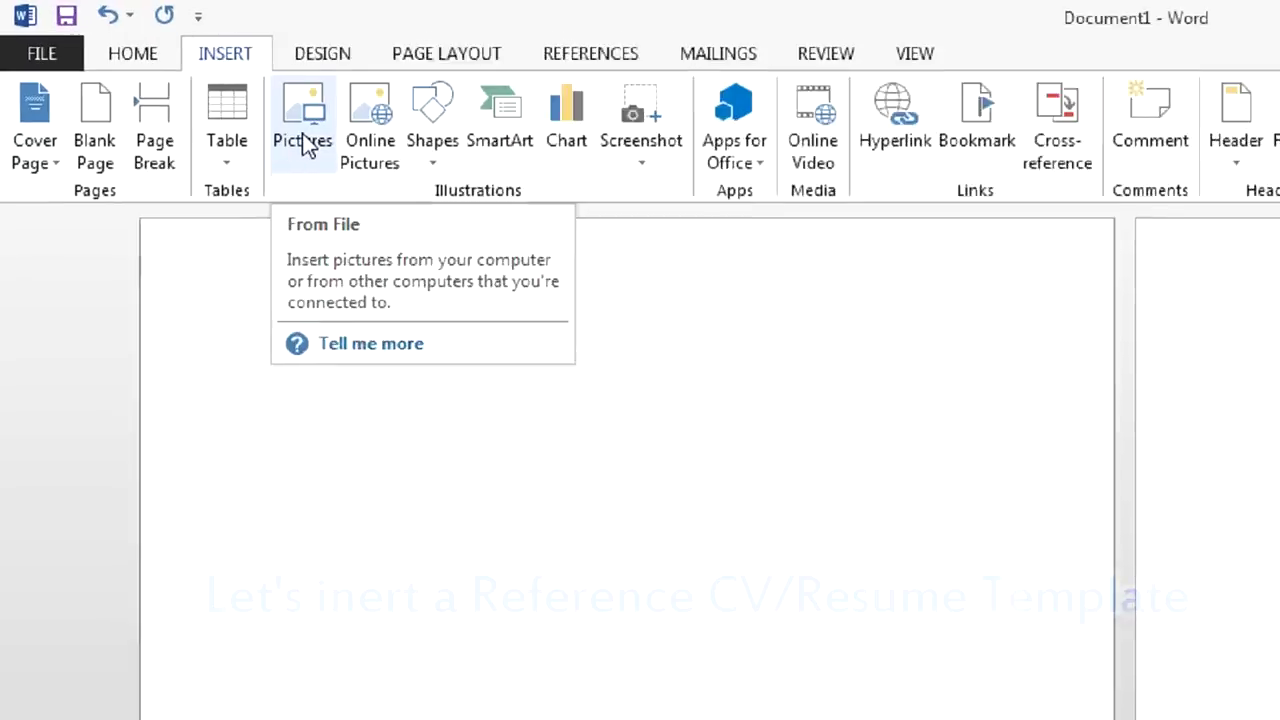
Insert the reference image OHPQE700.jpg onto page 1
{"action": "left_click", "coordinate": [170, 75]}
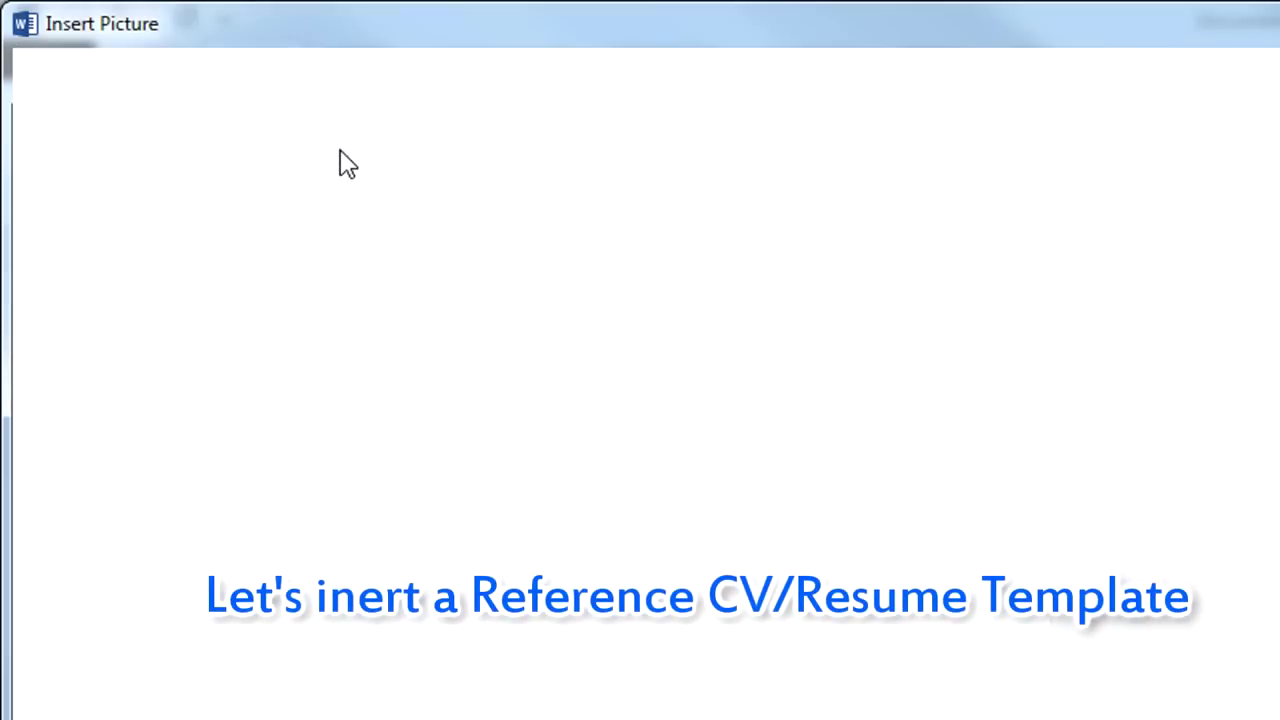
{"action": "left_click", "coordinate": [725, 283]}
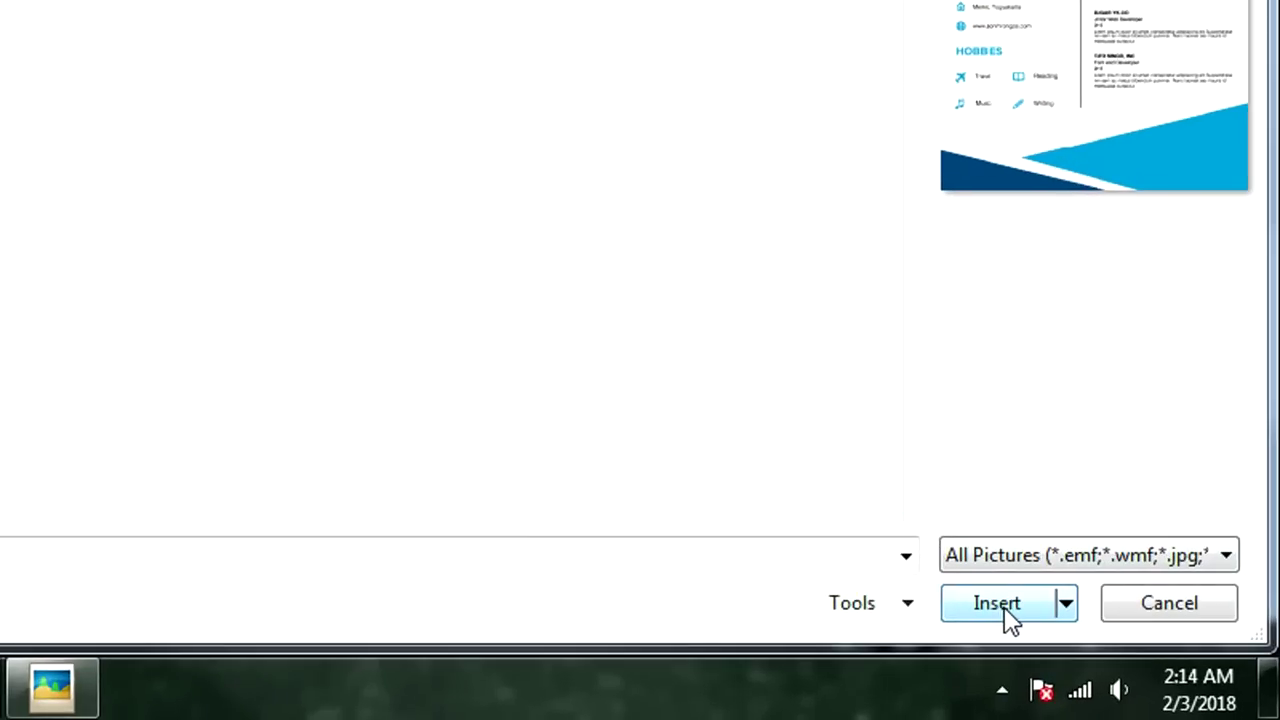
{"action": "left_click", "coordinate": [1008, 612]}
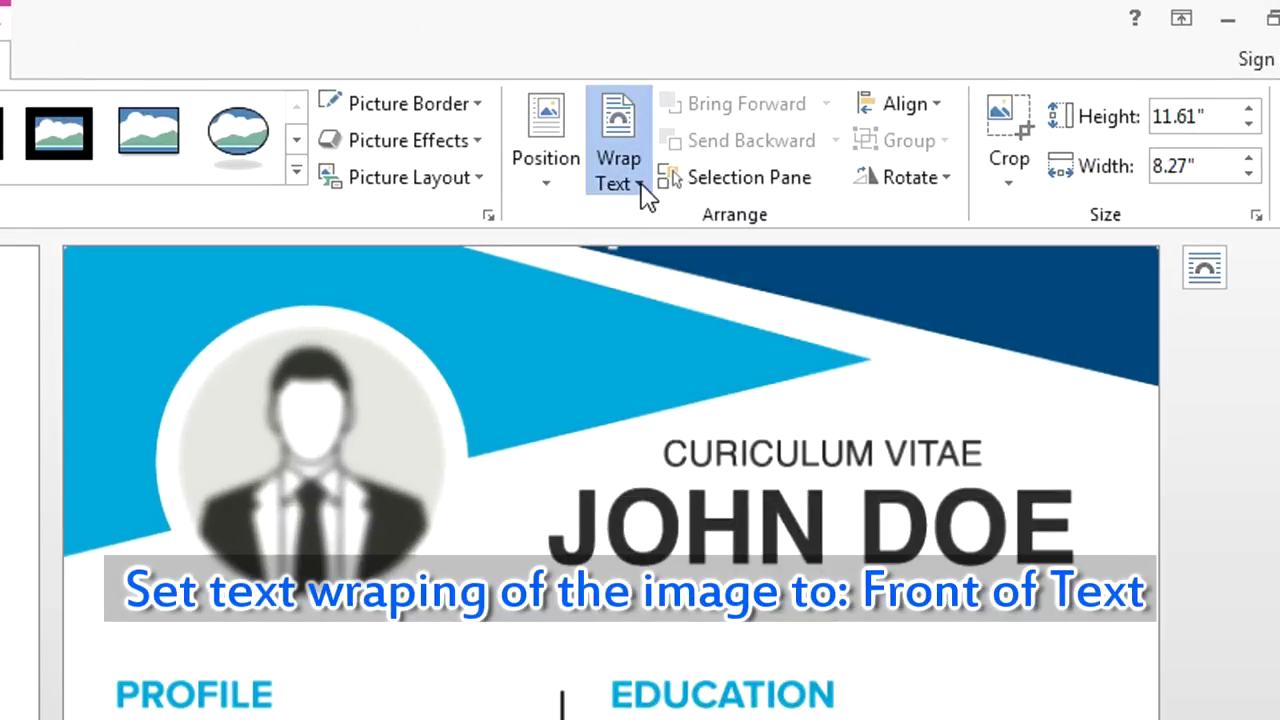
Set the image to In Front of Text and stretch it to fill page 1
{"action": "left_click", "coordinate": [641, 186]}
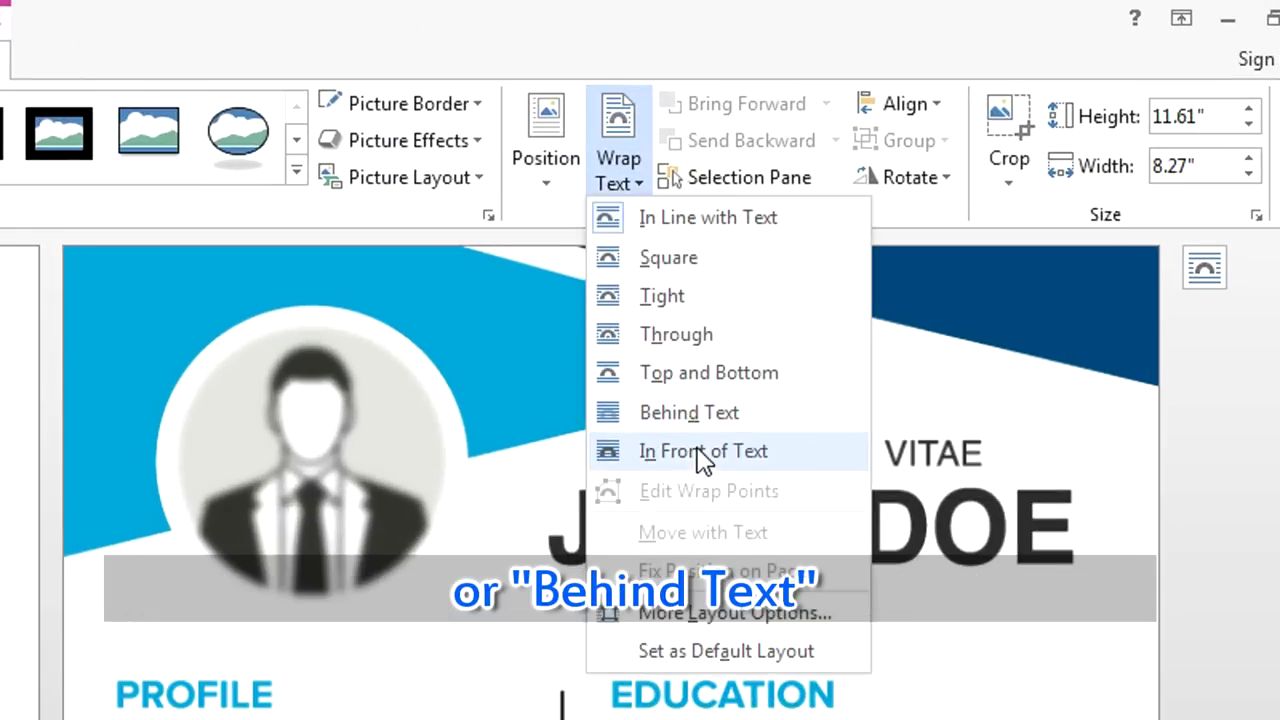
{"action": "left_click", "coordinate": [703, 451]}
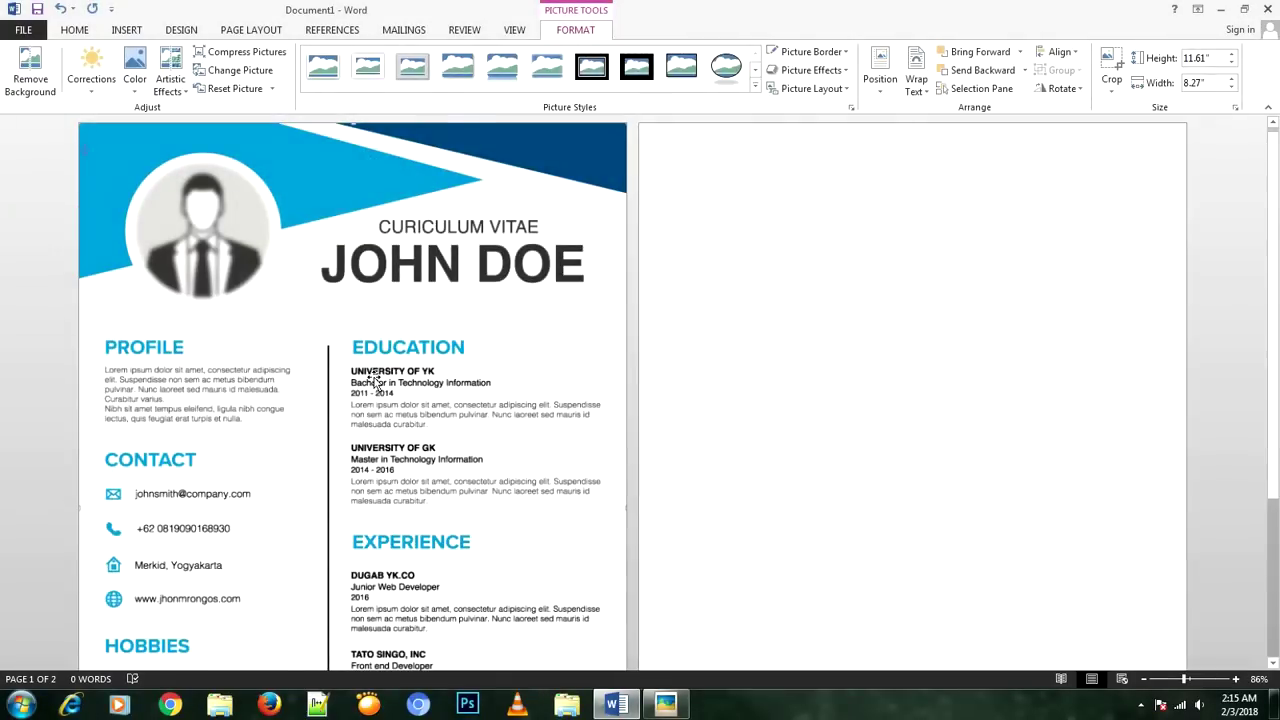
{"action": "scroll", "coordinate": [372, 380], "scroll_direction": "down", "scroll_amount": 5}
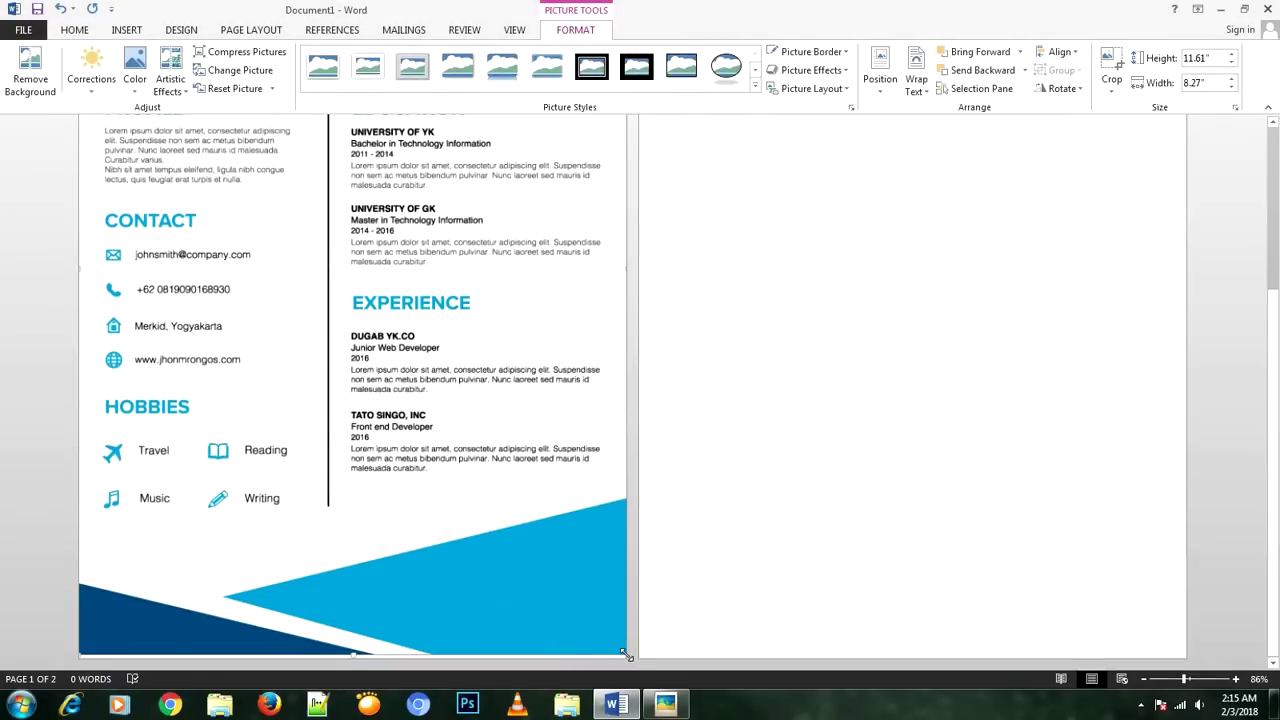
{"action": "left_click_drag", "start_coordinate": [628, 657], "coordinate": [630, 659]}
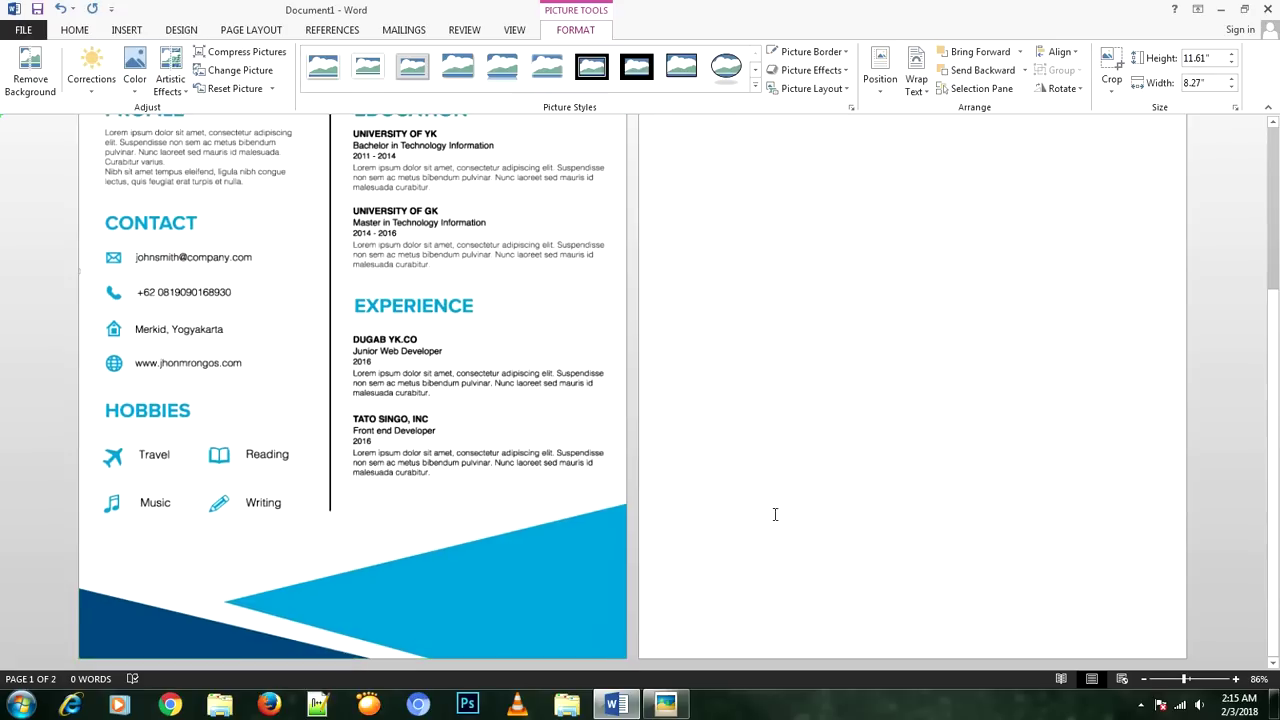
{"action": "scroll", "coordinate": [782, 498], "scroll_direction": "up", "scroll_amount": 5}
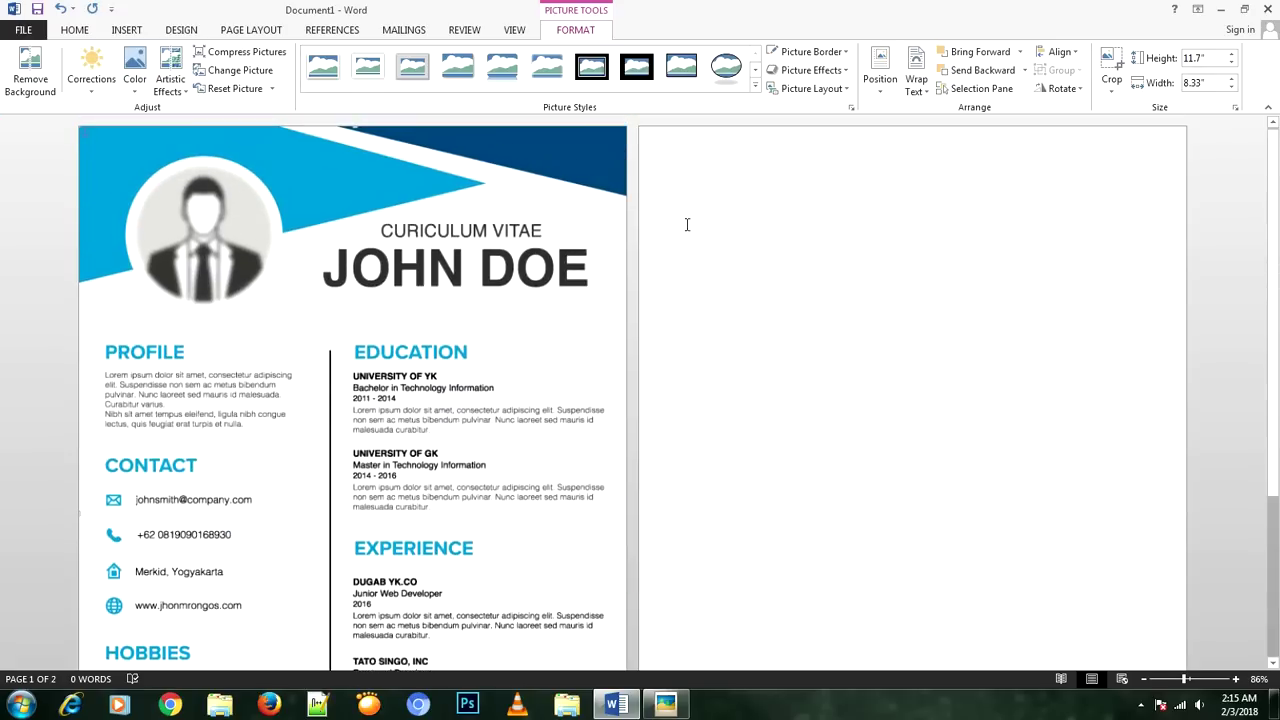
{"action": "left_click", "coordinate": [661, 148]}
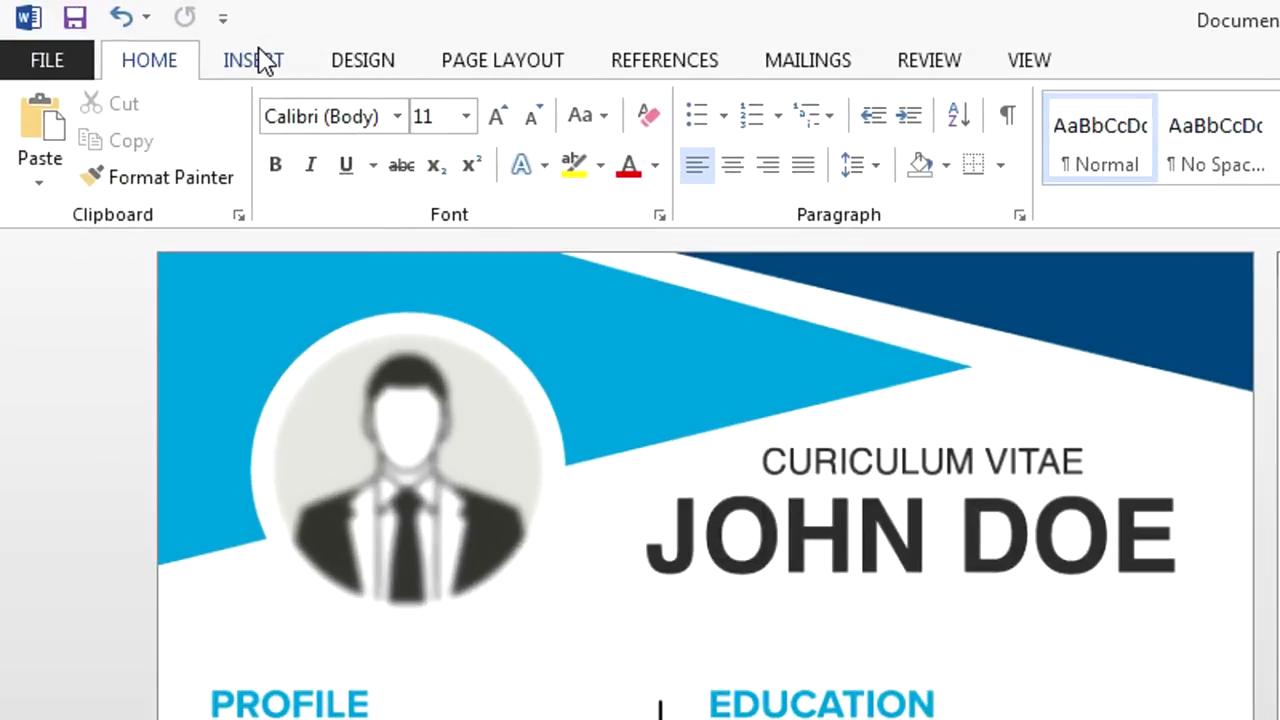
Draw a right triangle shape on page 2
{"action": "left_click", "coordinate": [122, 29]}
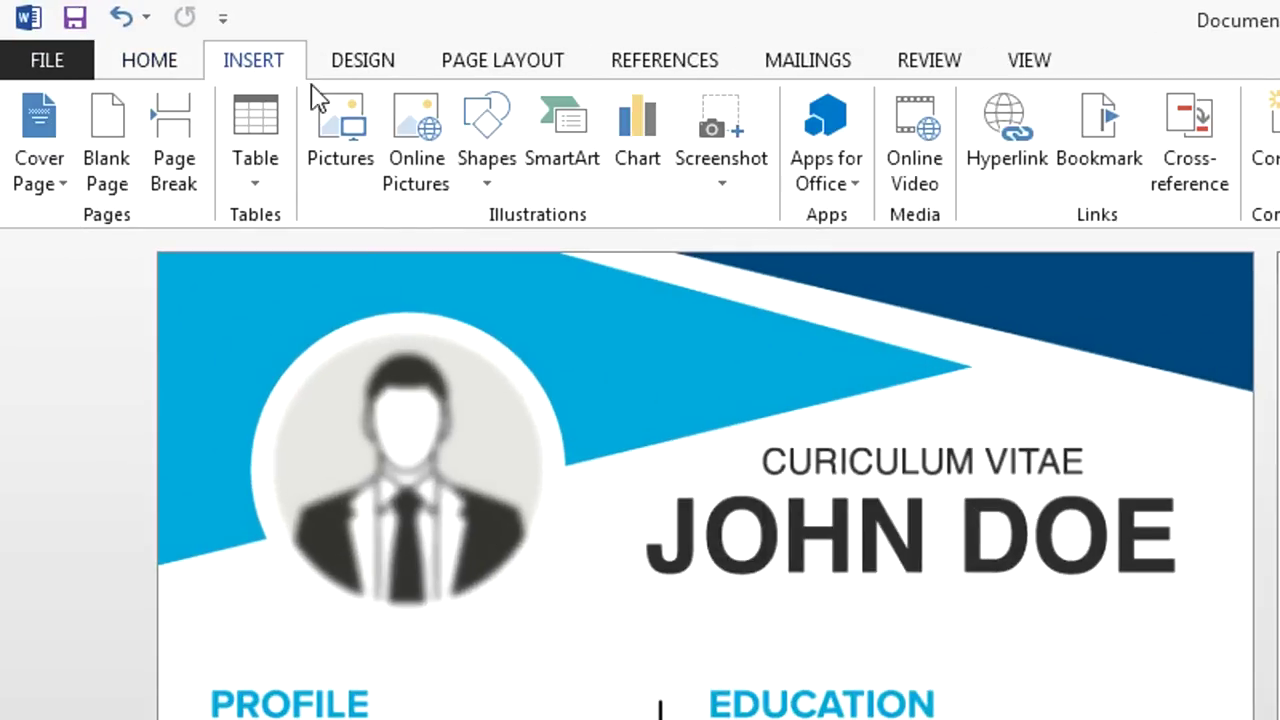
{"action": "left_click", "coordinate": [492, 163]}
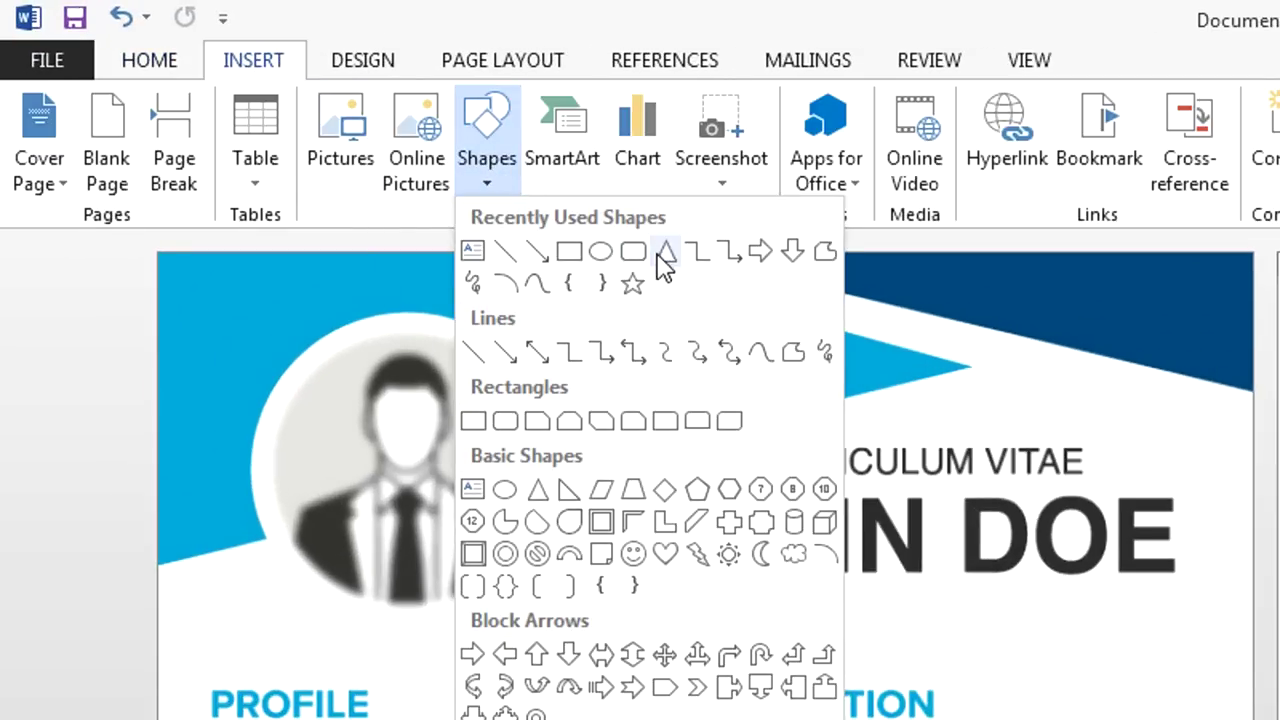
{"action": "left_click", "coordinate": [658, 256]}
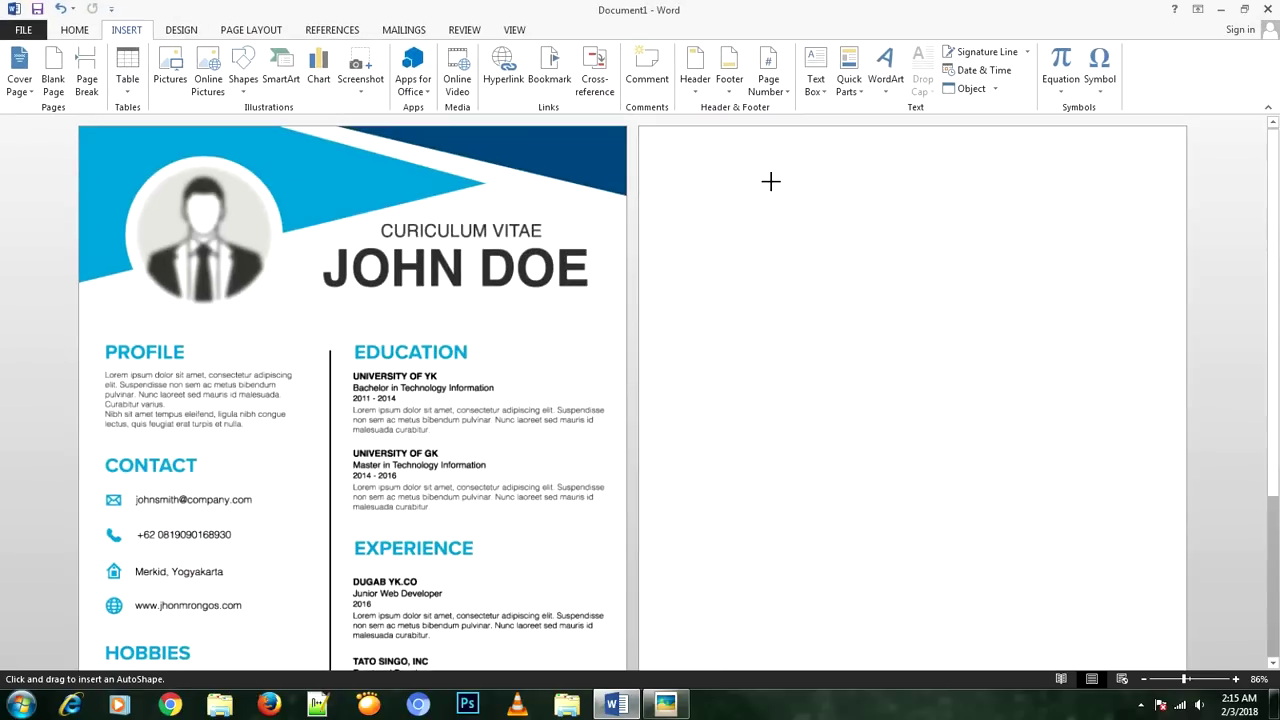
{"action": "left_click_drag", "start_coordinate": [767, 192], "coordinate": [1035, 548]}
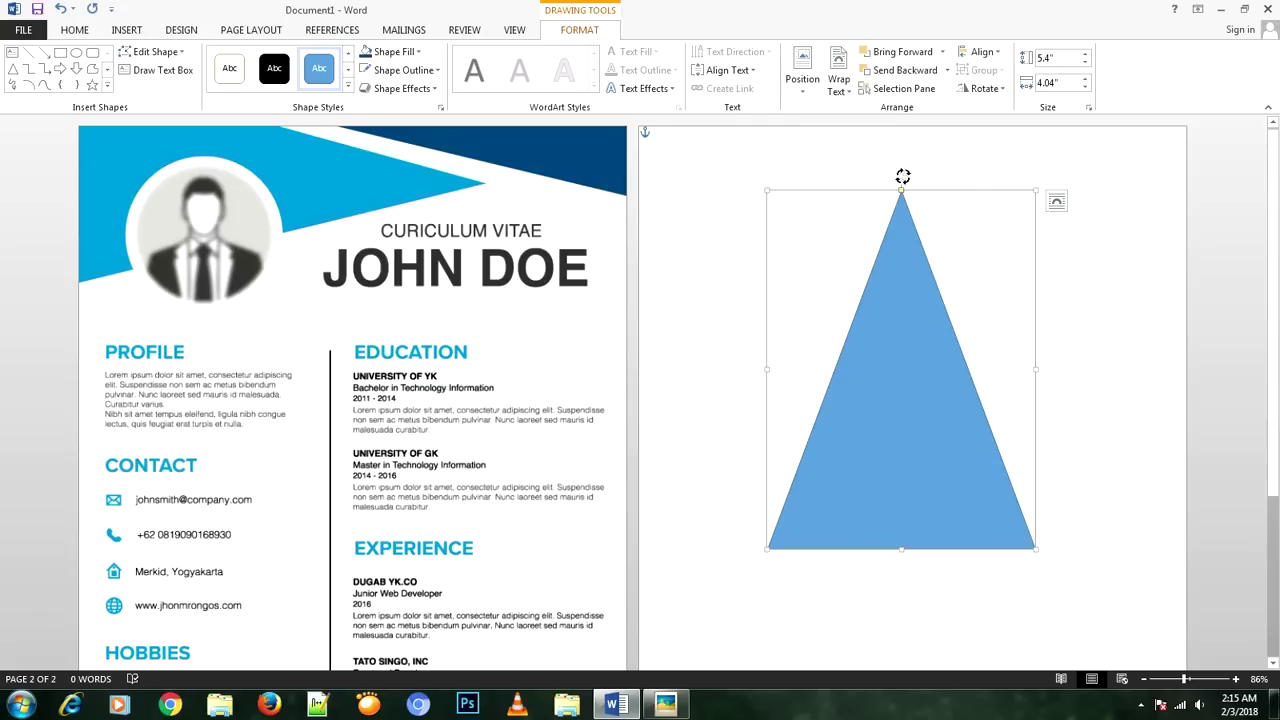
Rotate the triangle and stretch it across the top of page 2, about 9.57" by 5.51"
{"action": "left_click_drag", "start_coordinate": [903, 176], "coordinate": [1101, 384]}
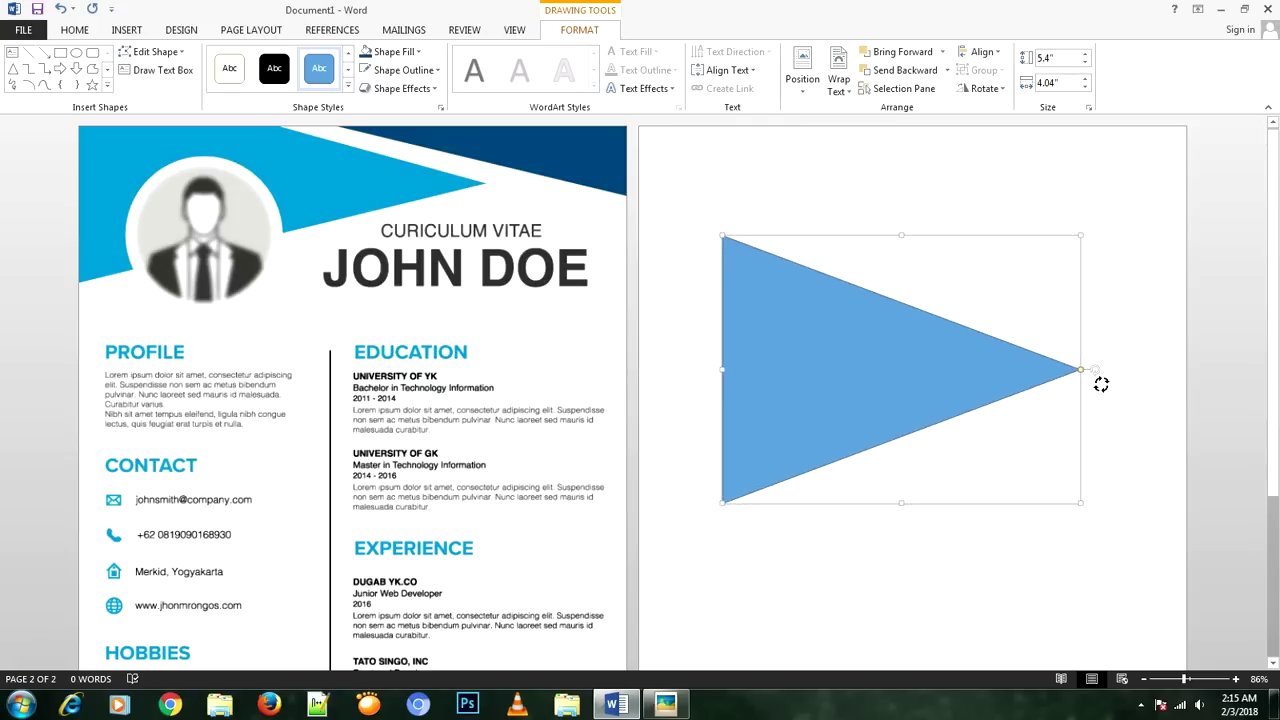
{"action": "left_click_drag", "start_coordinate": [810, 383], "coordinate": [689, 175]}
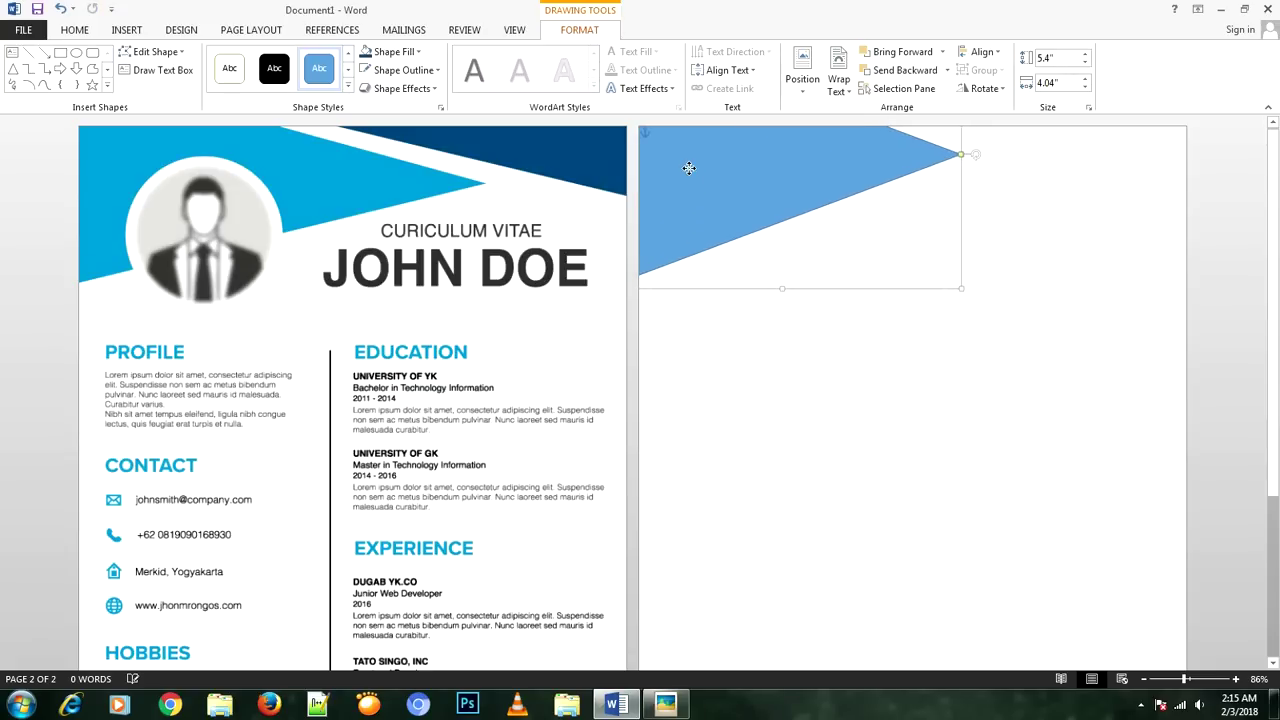
{"action": "left_click_drag", "start_coordinate": [960, 291], "coordinate": [1238, 315]}
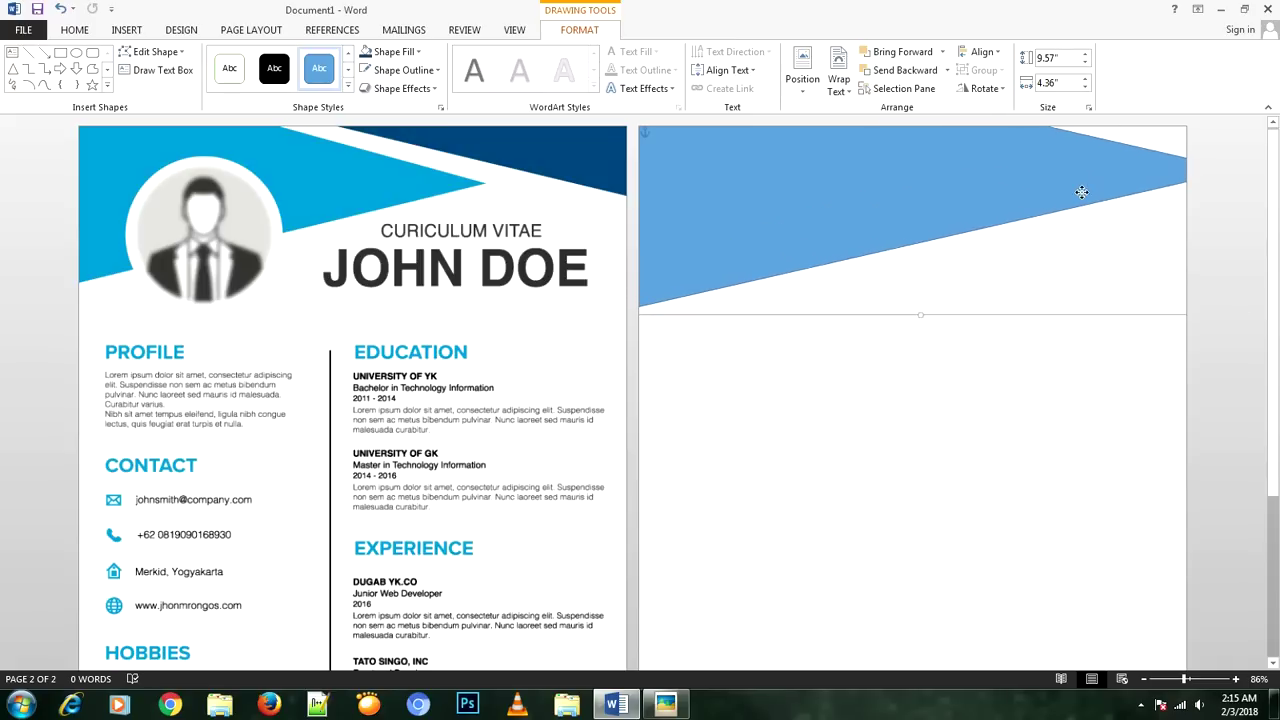
{"action": "left_click_drag", "start_coordinate": [1081, 192], "coordinate": [1074, 139]}
{"action": "left_click_drag", "start_coordinate": [913, 261], "coordinate": [909, 336]}
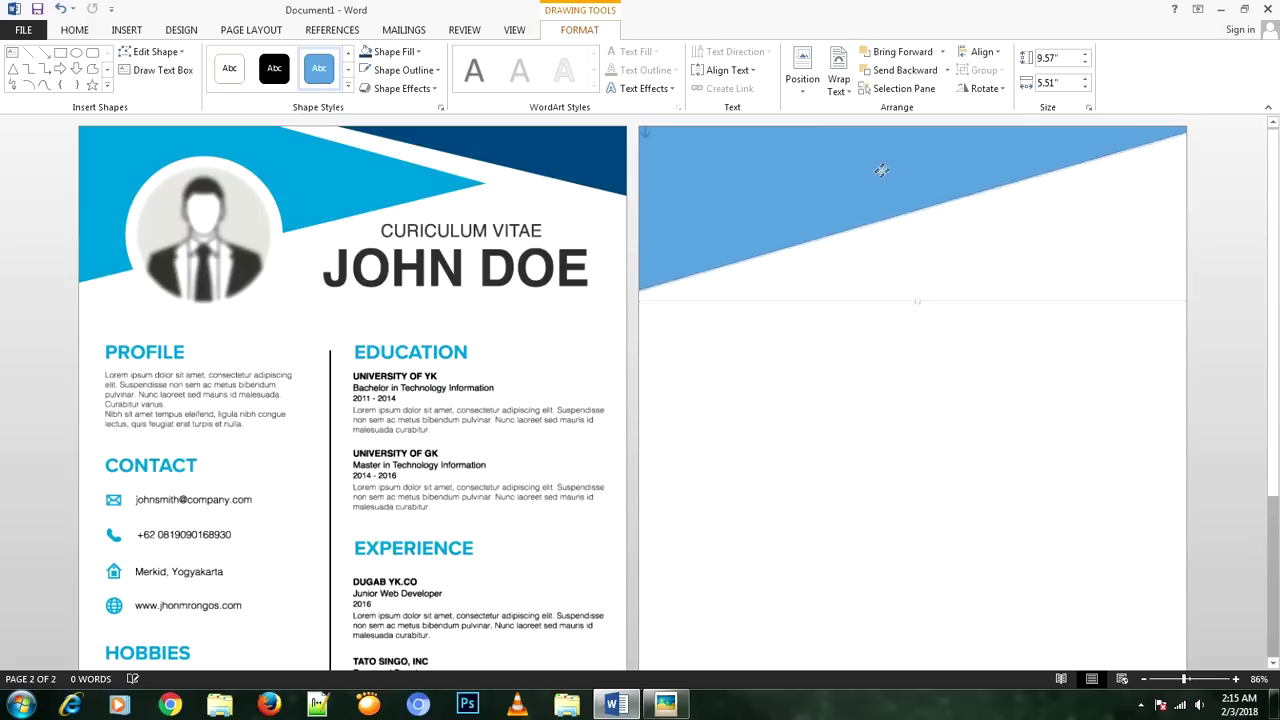
{"action": "scroll", "coordinate": [871, 240], "scroll_direction": "down", "scroll_amount": 3}
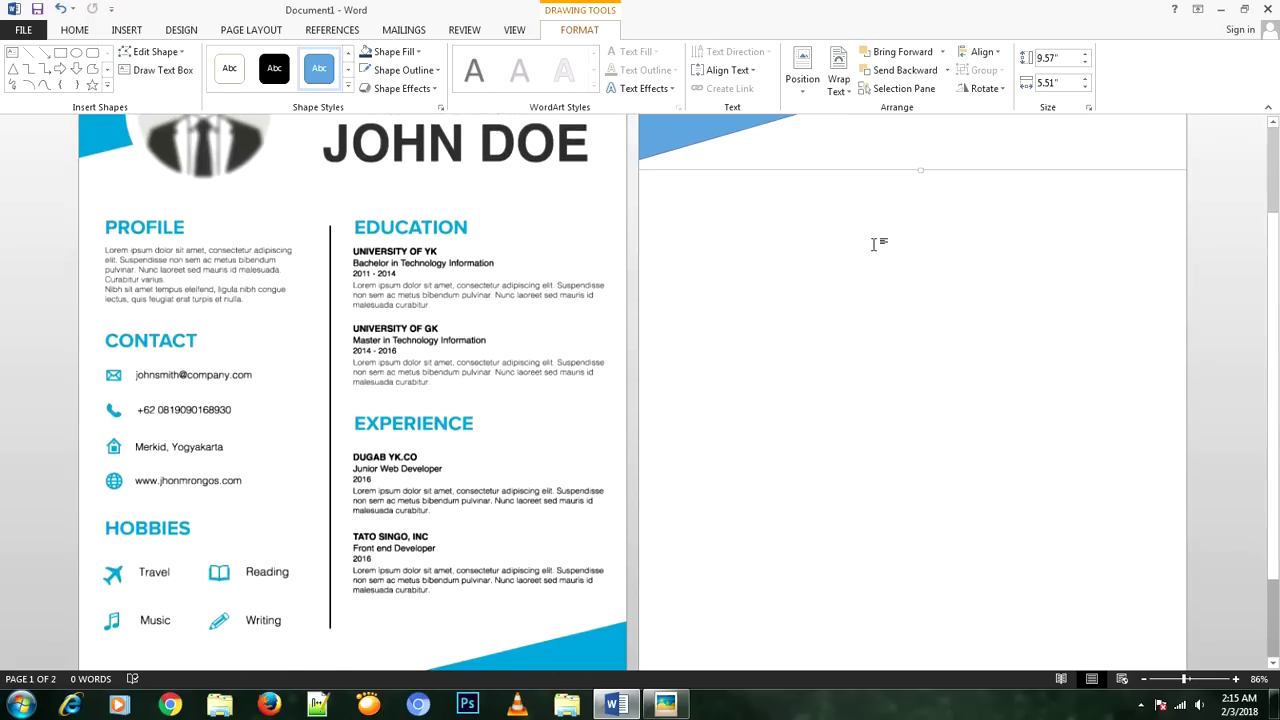
{"action": "scroll", "coordinate": [873, 243], "scroll_direction": "down", "scroll_amount": 1}
{"action": "scroll", "coordinate": [873, 243], "scroll_direction": "up", "scroll_amount": 4}
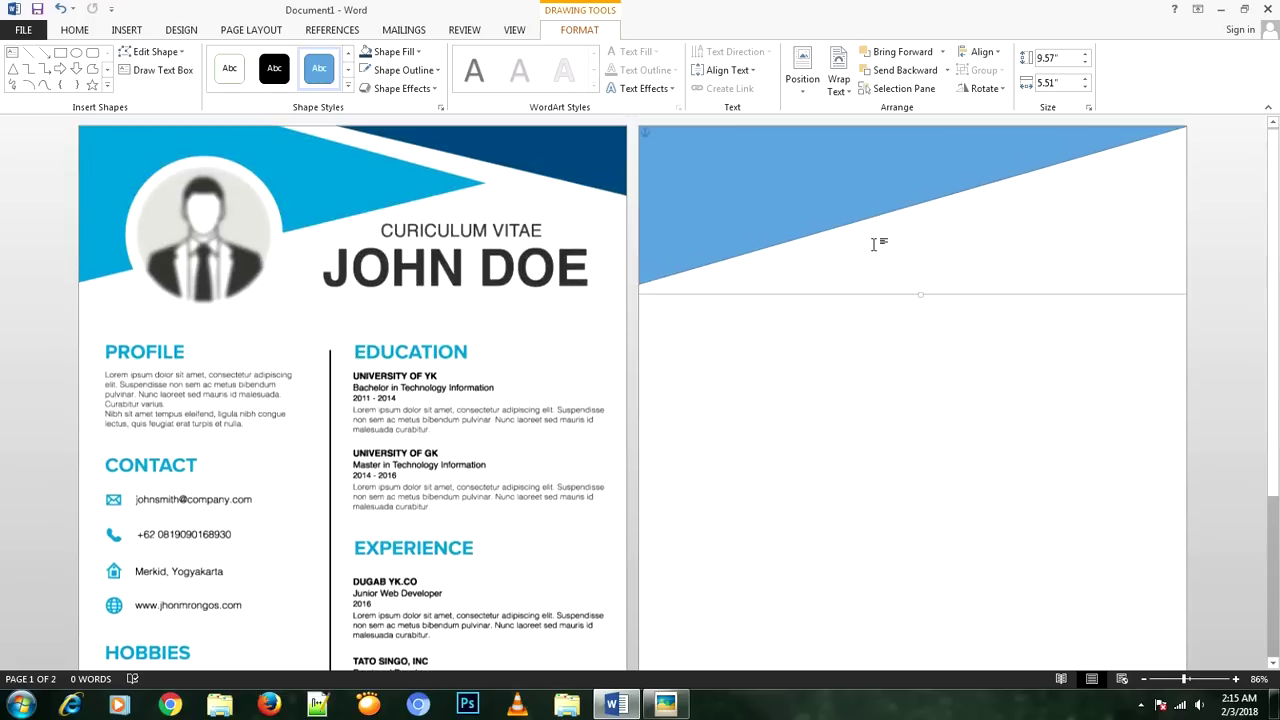
Fill the triangle with a custom bright cyan colour and remove its outline
{"action": "left_click", "coordinate": [419, 52]}
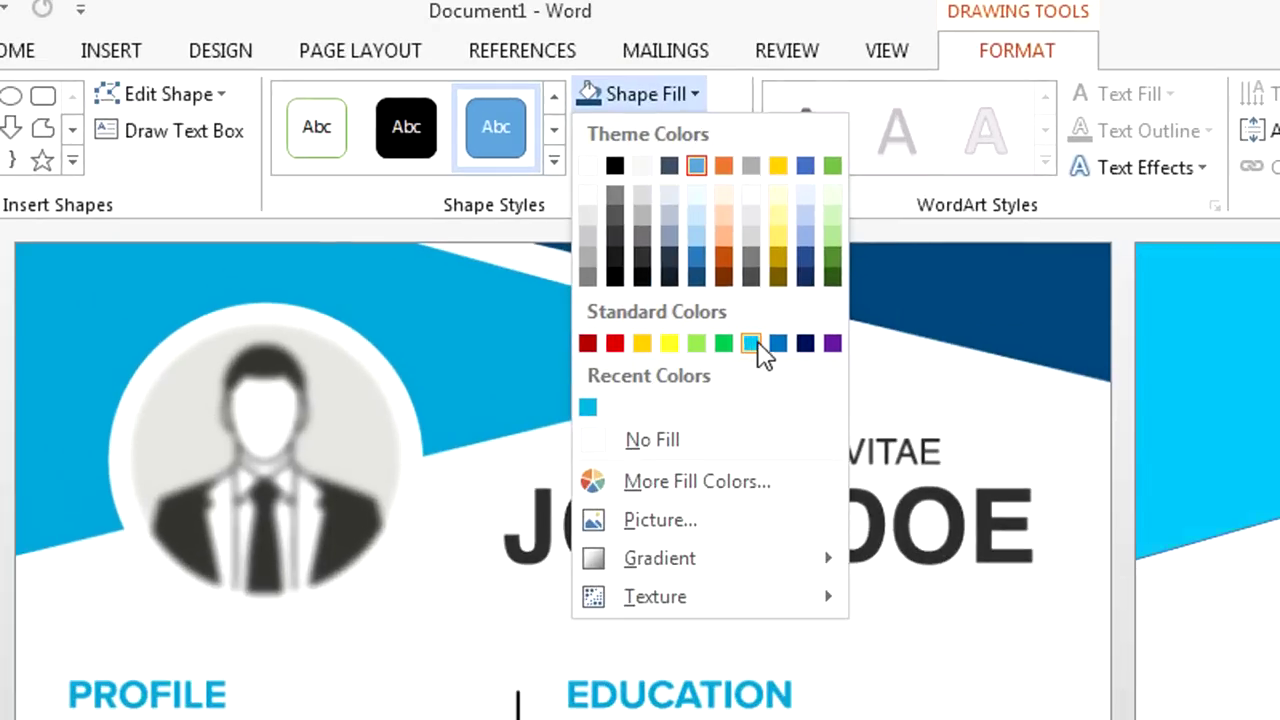
{"action": "left_click", "coordinate": [757, 343]}
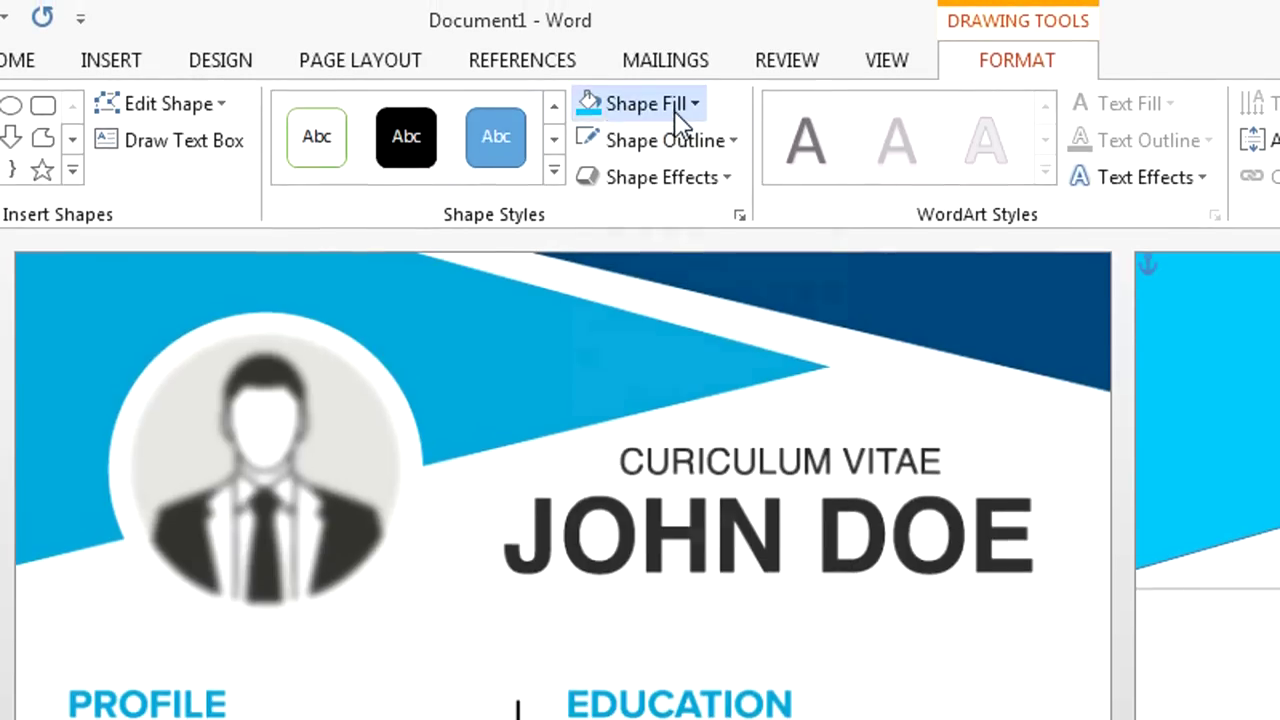
{"action": "left_click", "coordinate": [678, 116]}
{"action": "left_click", "coordinate": [722, 491]}
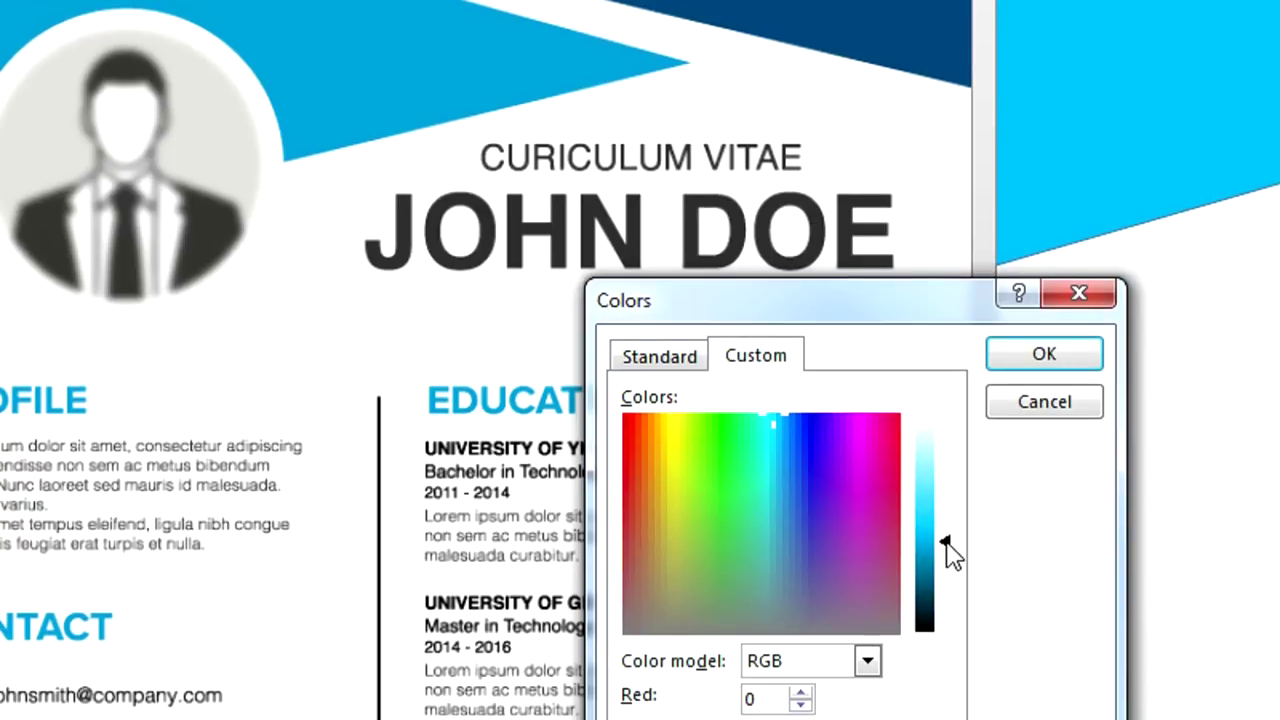
{"action": "left_click", "coordinate": [1044, 353]}
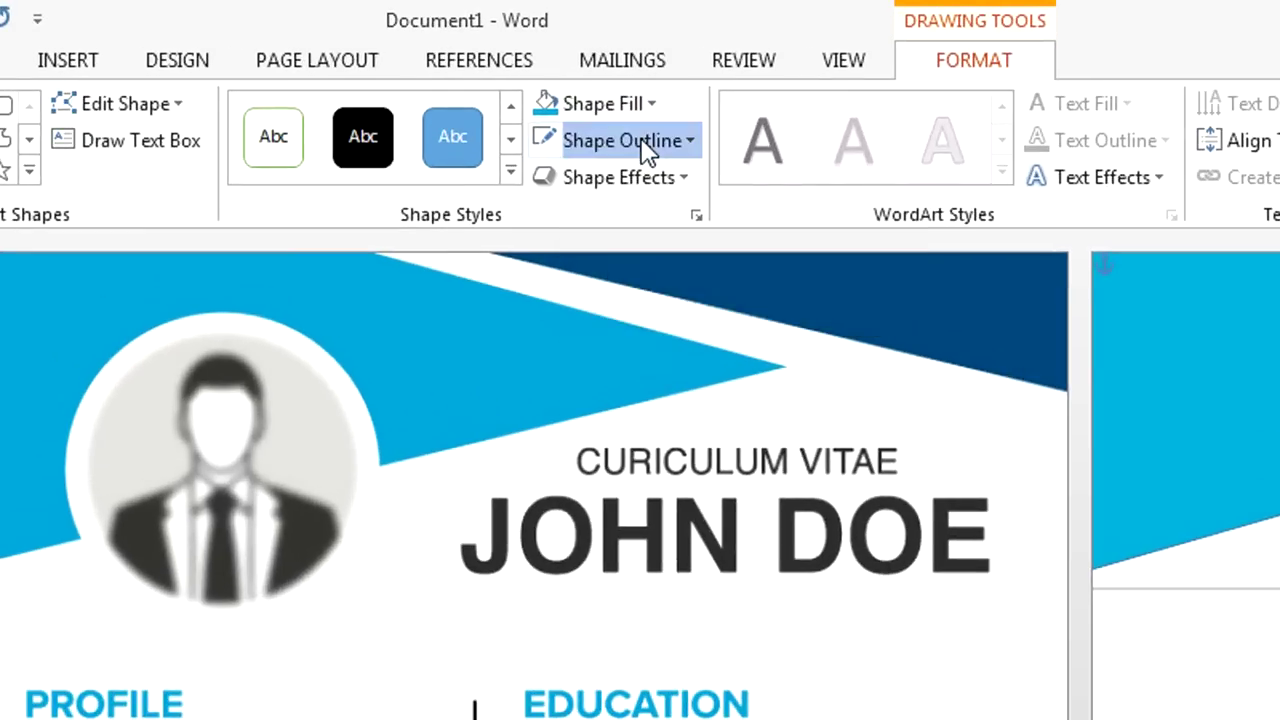
{"action": "left_click", "coordinate": [648, 145]}
{"action": "left_click", "coordinate": [580, 488]}
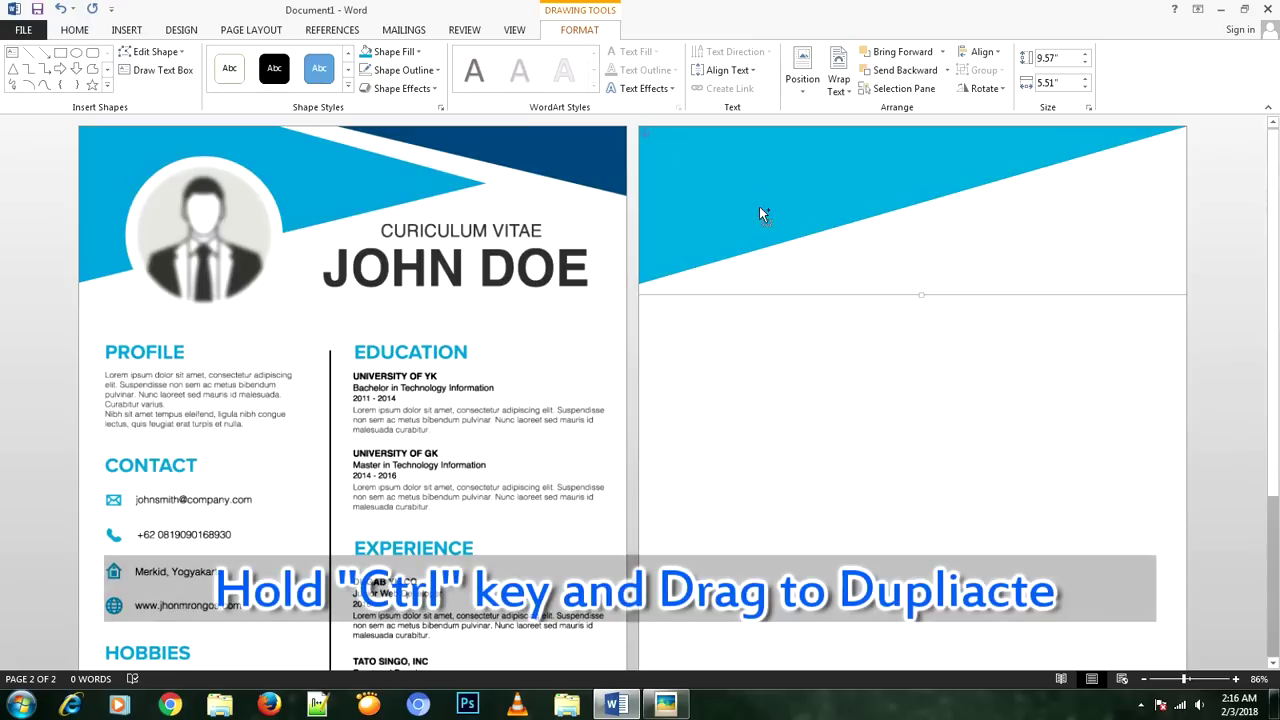
Duplicate the triangle and give the copy a dark blue fill with a white outline
{"action": "left_click_drag", "start_coordinate": [767, 255], "coordinate": [814, 456]}
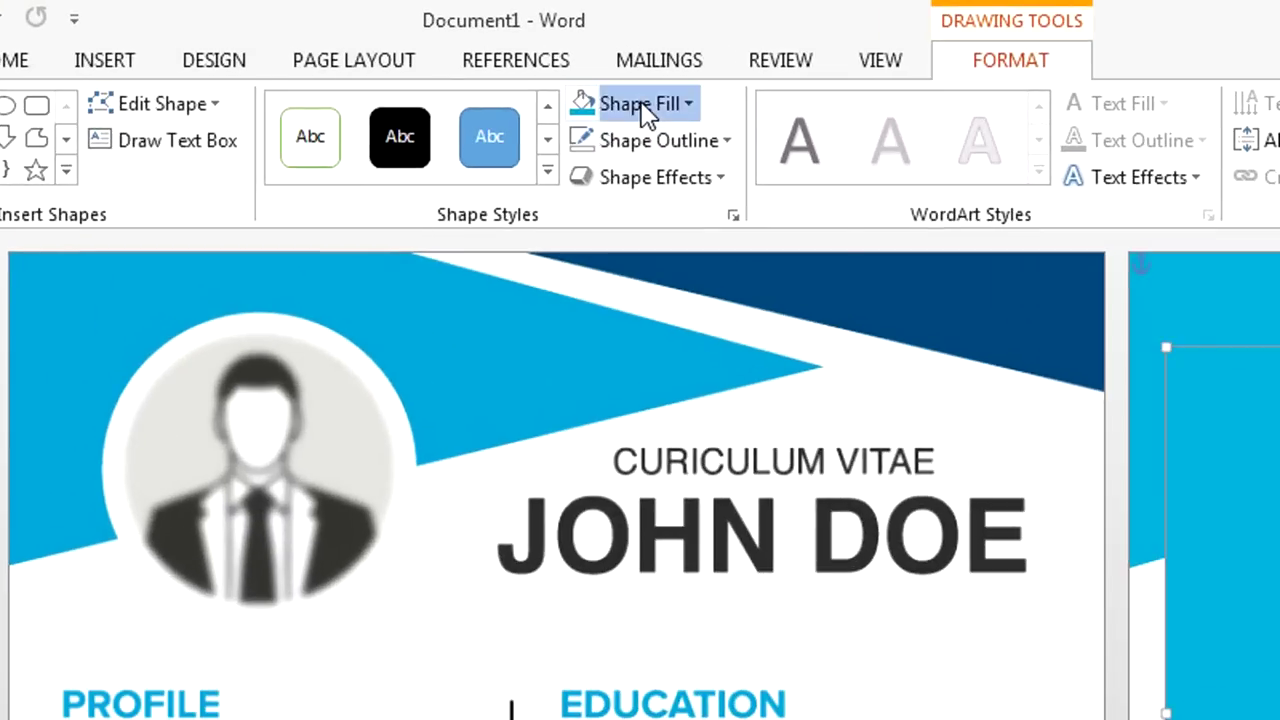
{"action": "left_click", "coordinate": [395, 52]}
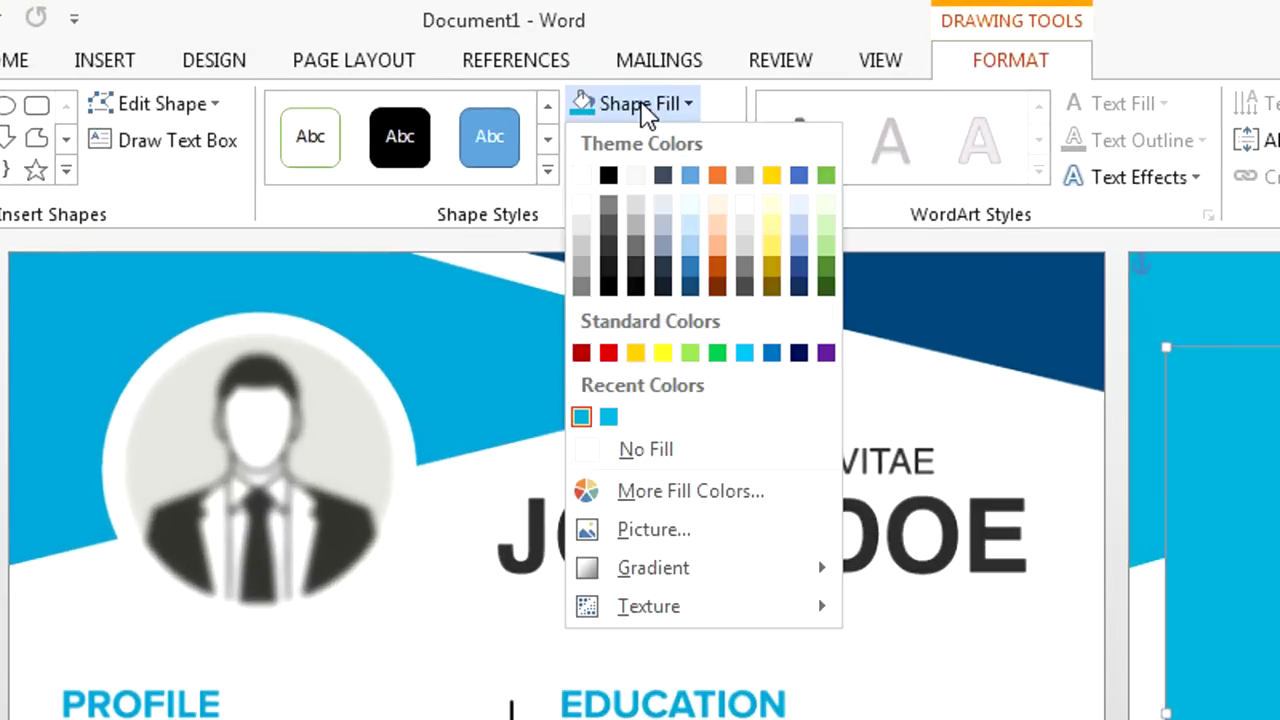
{"action": "left_click", "coordinate": [691, 289]}
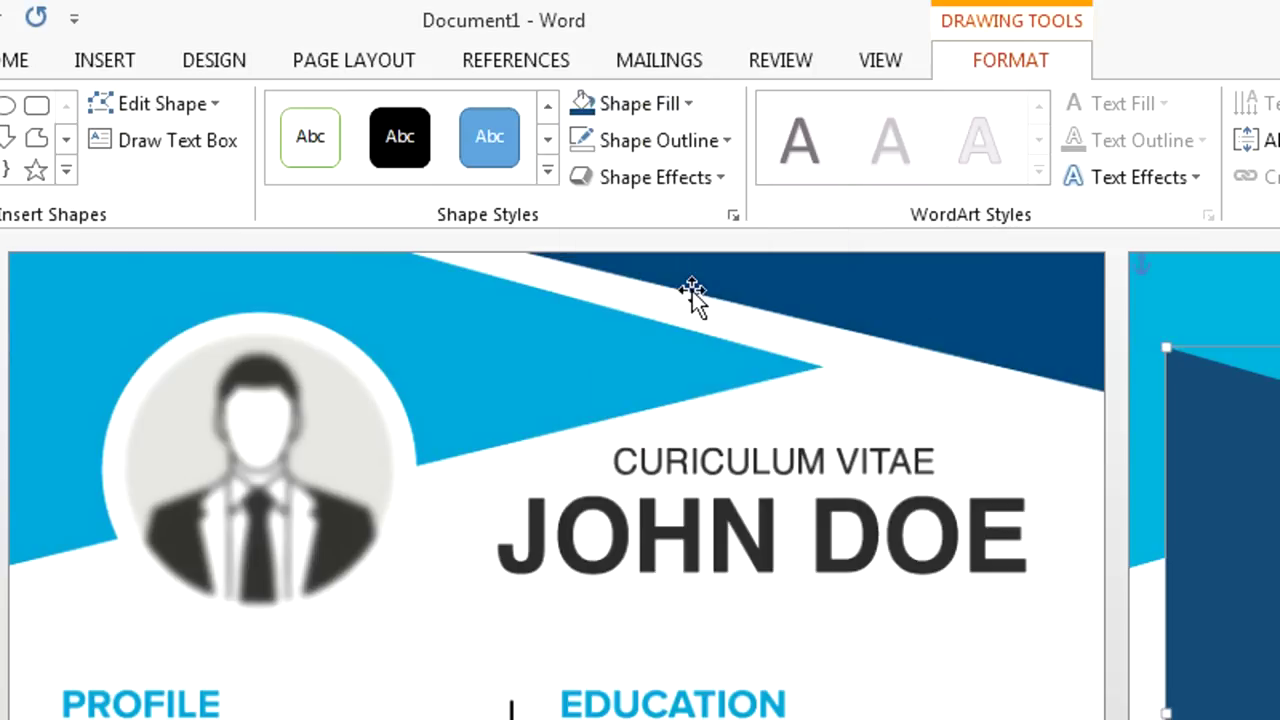
{"action": "left_click", "coordinate": [676, 139]}
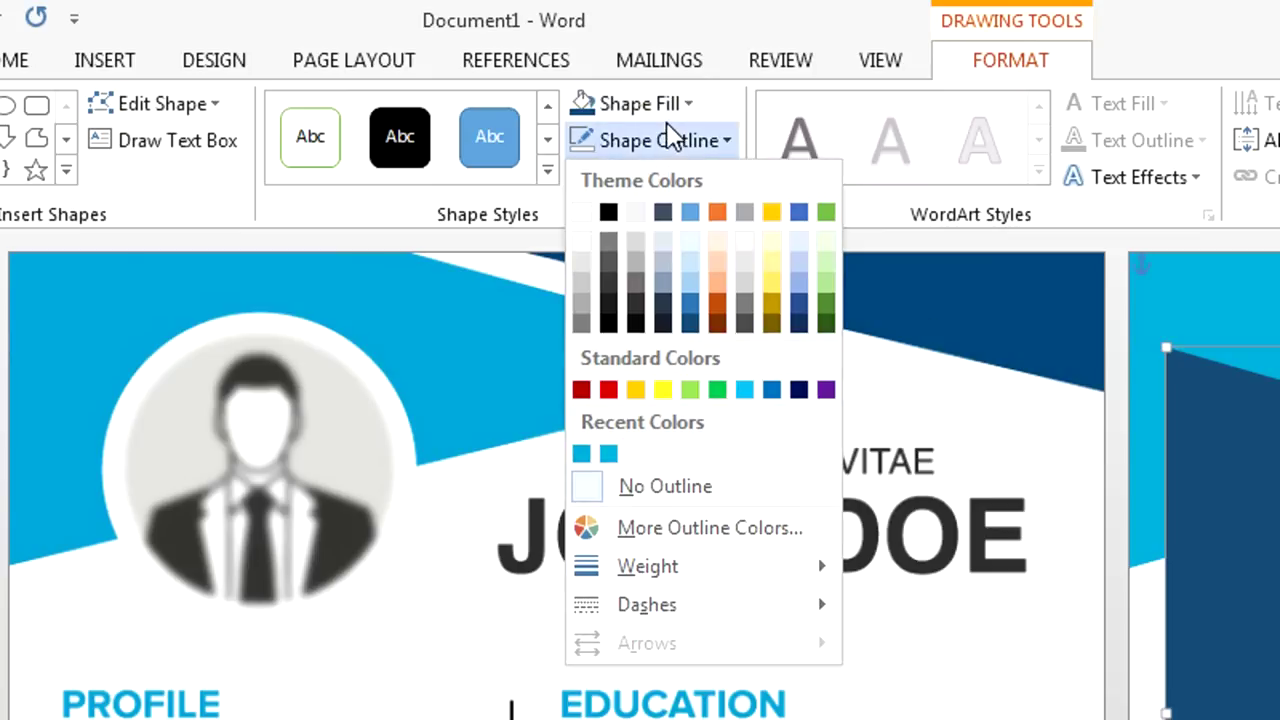
{"action": "left_click", "coordinate": [581, 212]}
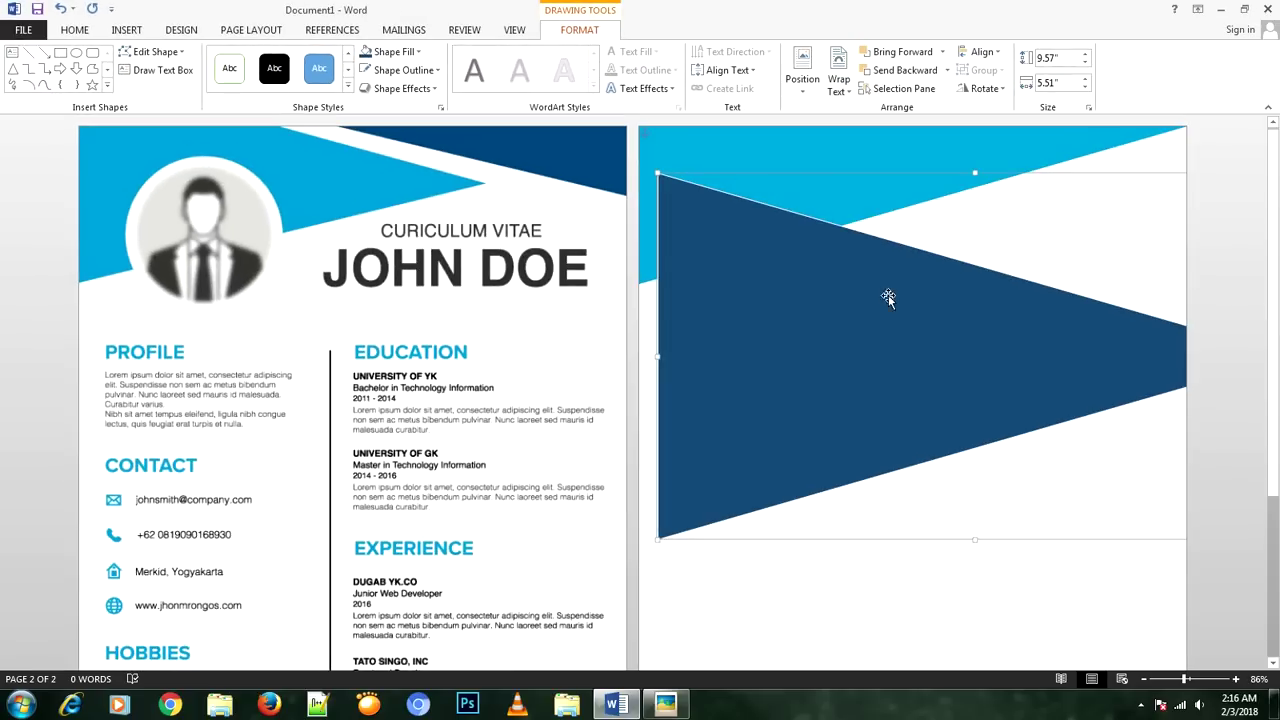
Rotate the dark triangle to a slant and place it at page 2's top-right
{"action": "left_click_drag", "start_coordinate": [893, 346], "coordinate": [815, 340]}
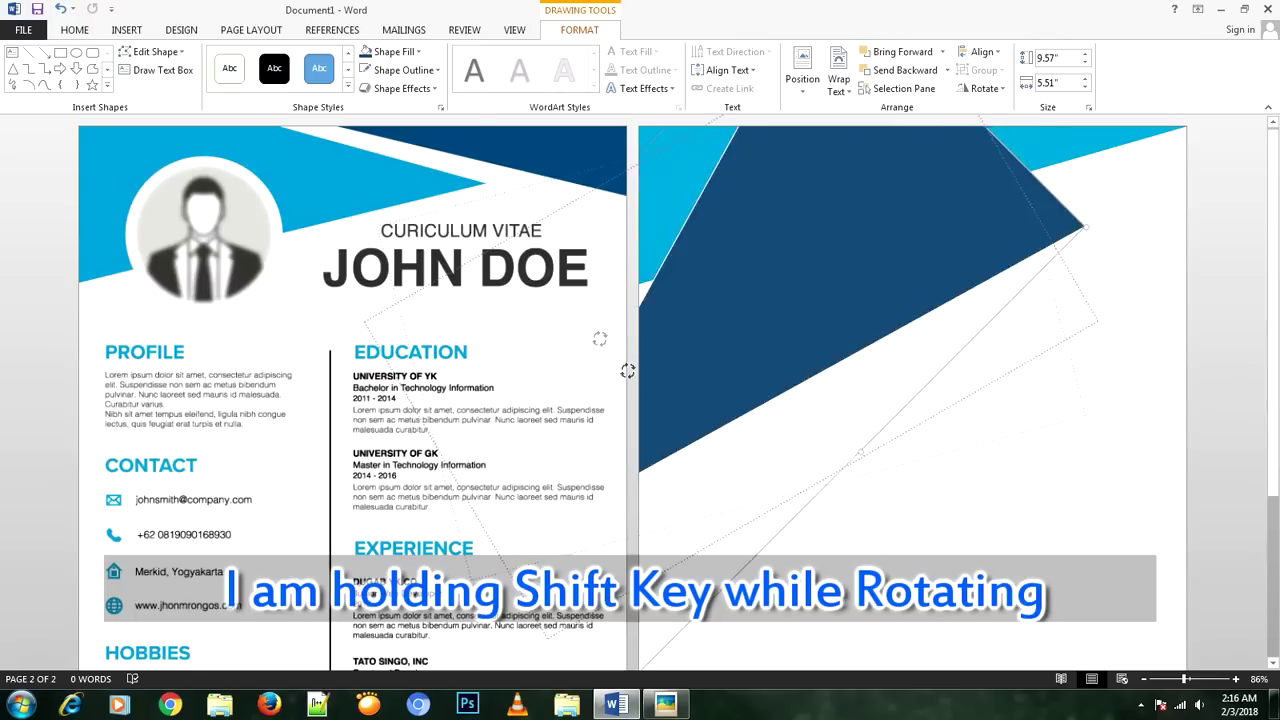
{"action": "left_click_drag", "start_coordinate": [1062, 323], "coordinate": [594, 309], "text": "shift"}
{"action": "mouse_move", "coordinate": [812, 366]}
{"action": "left_mouse_down"}
{"action": "mouse_move", "coordinate": [921, 198]}
{"action": "mouse_move", "coordinate": [1089, 163]}
{"action": "left_mouse_up"}
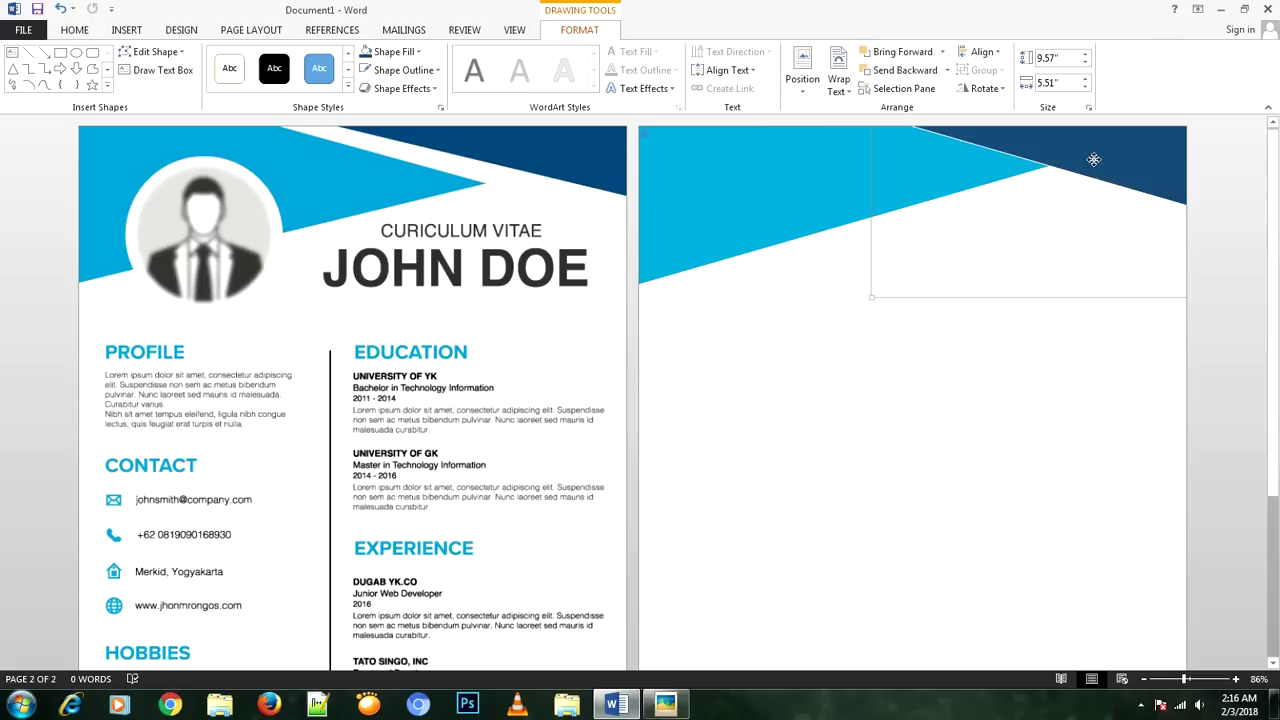
Widen the dark triangle's white outline to 18 pt
{"action": "left_click", "coordinate": [415, 69]}
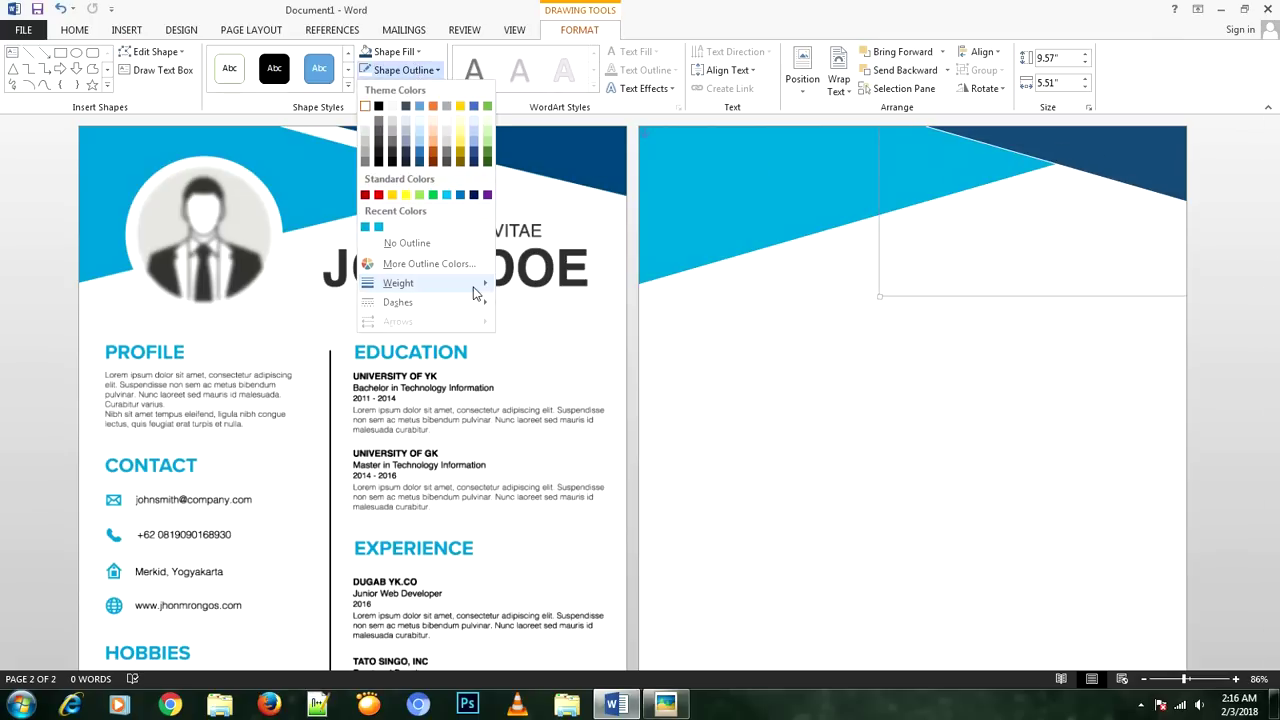
{"action": "mouse_move", "coordinate": [476, 289]}
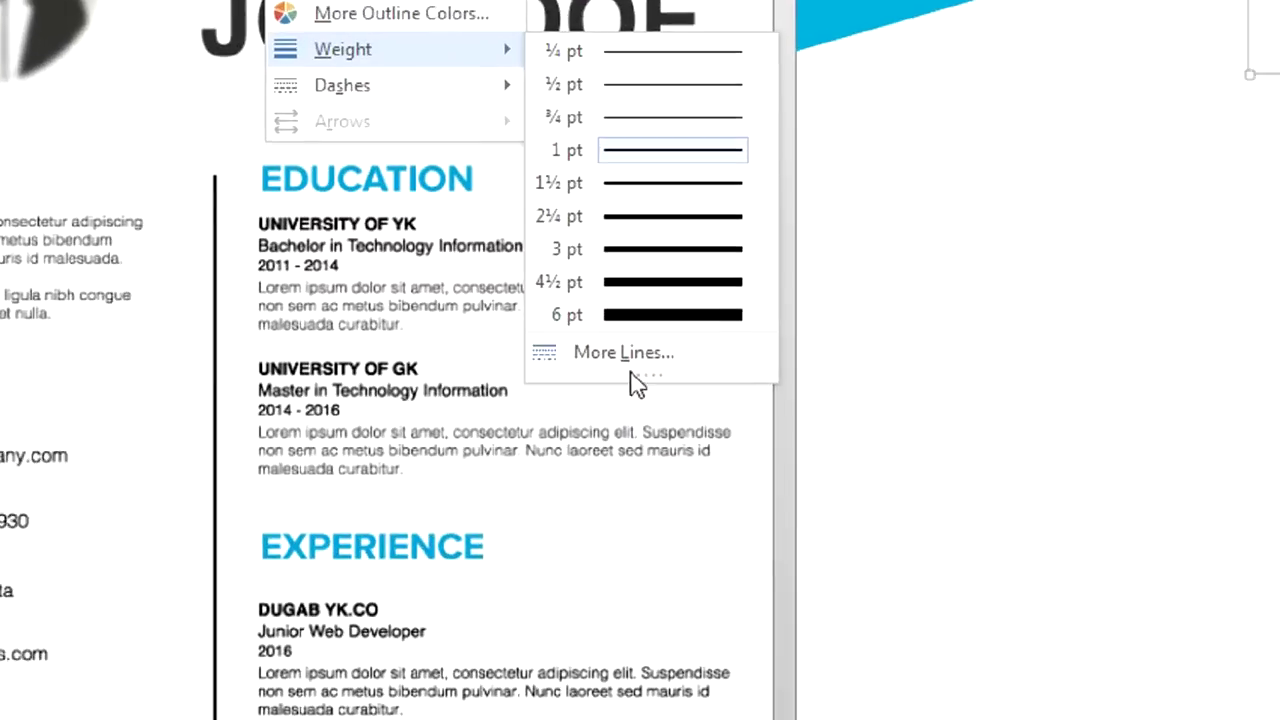
{"action": "left_click", "coordinate": [641, 357]}
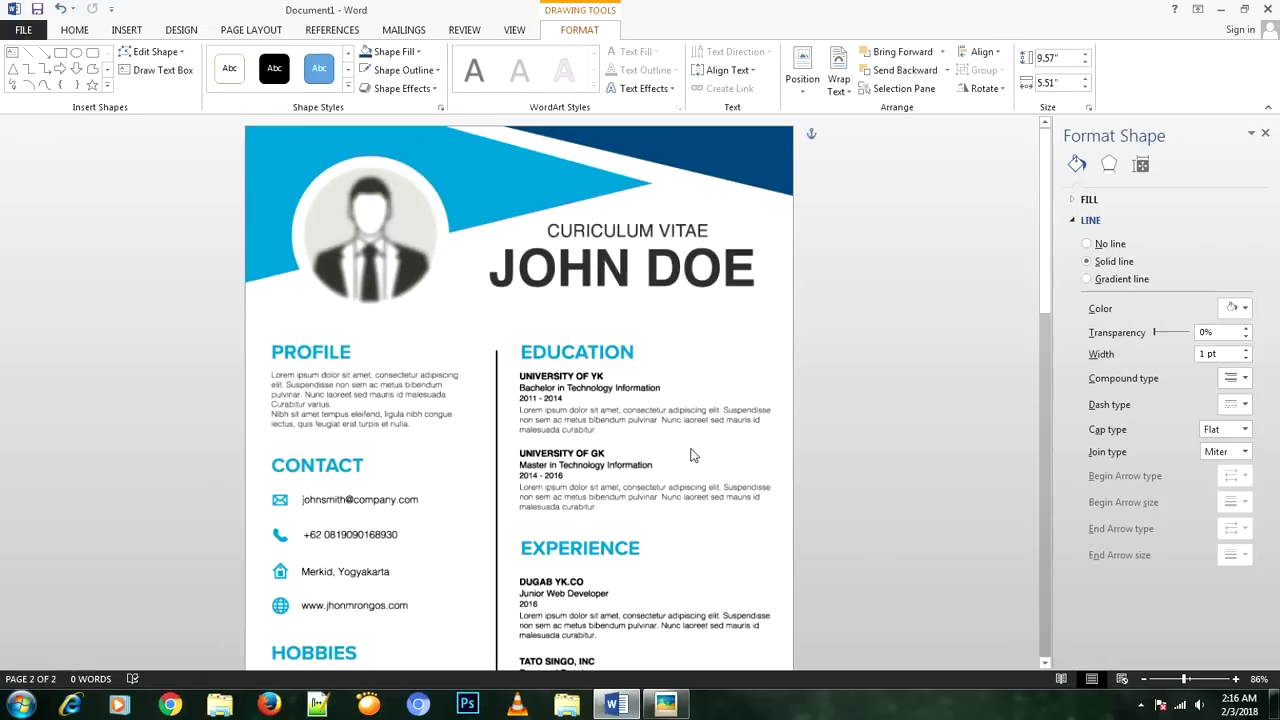
{"action": "scroll", "coordinate": [886, 391], "scroll_direction": "down", "scroll_amount": 5}
{"action": "scroll", "coordinate": [886, 391], "scroll_direction": "down", "scroll_amount": 4}
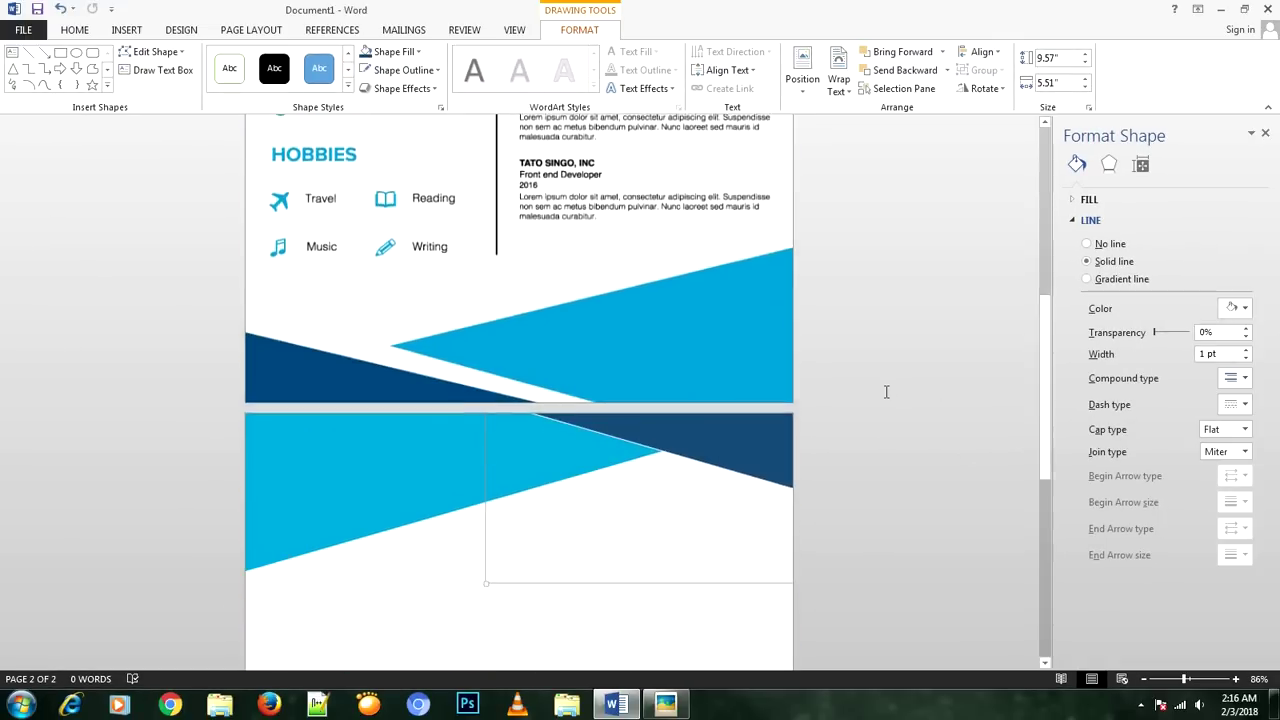
{"action": "scroll", "coordinate": [886, 391], "scroll_direction": "down", "scroll_amount": 4}
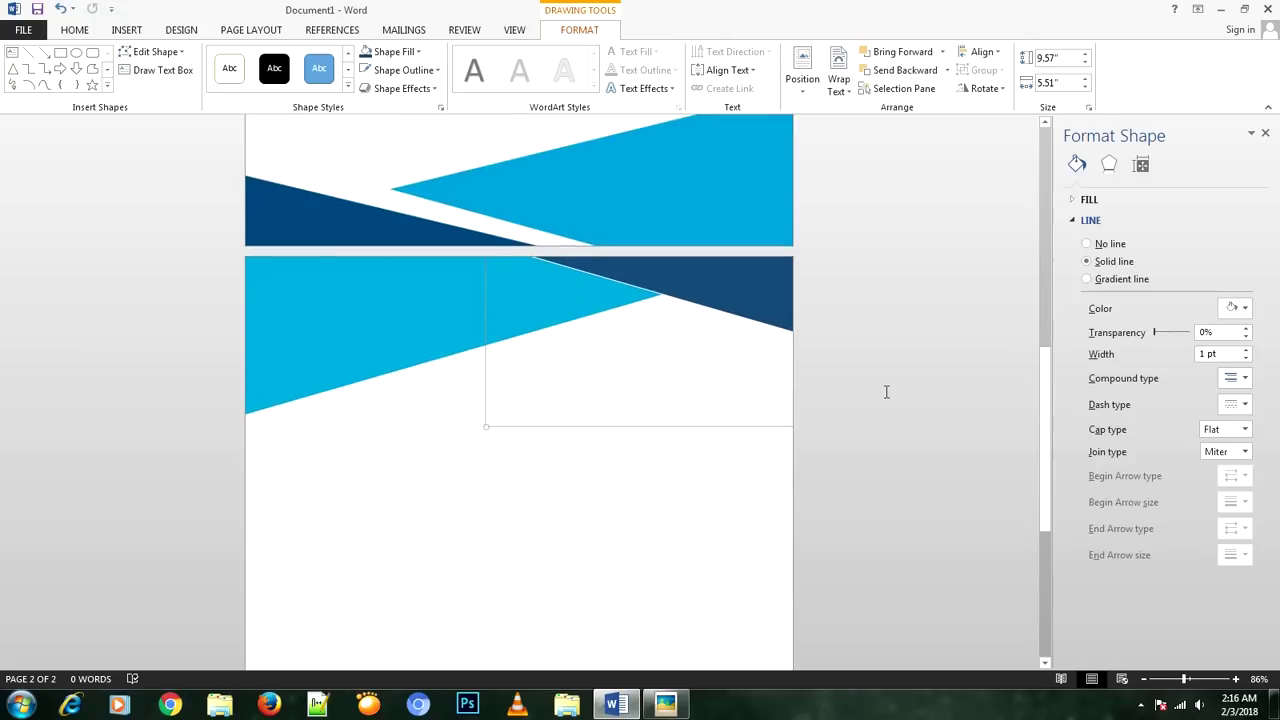
{"action": "left_click", "coordinate": [1246, 351]}
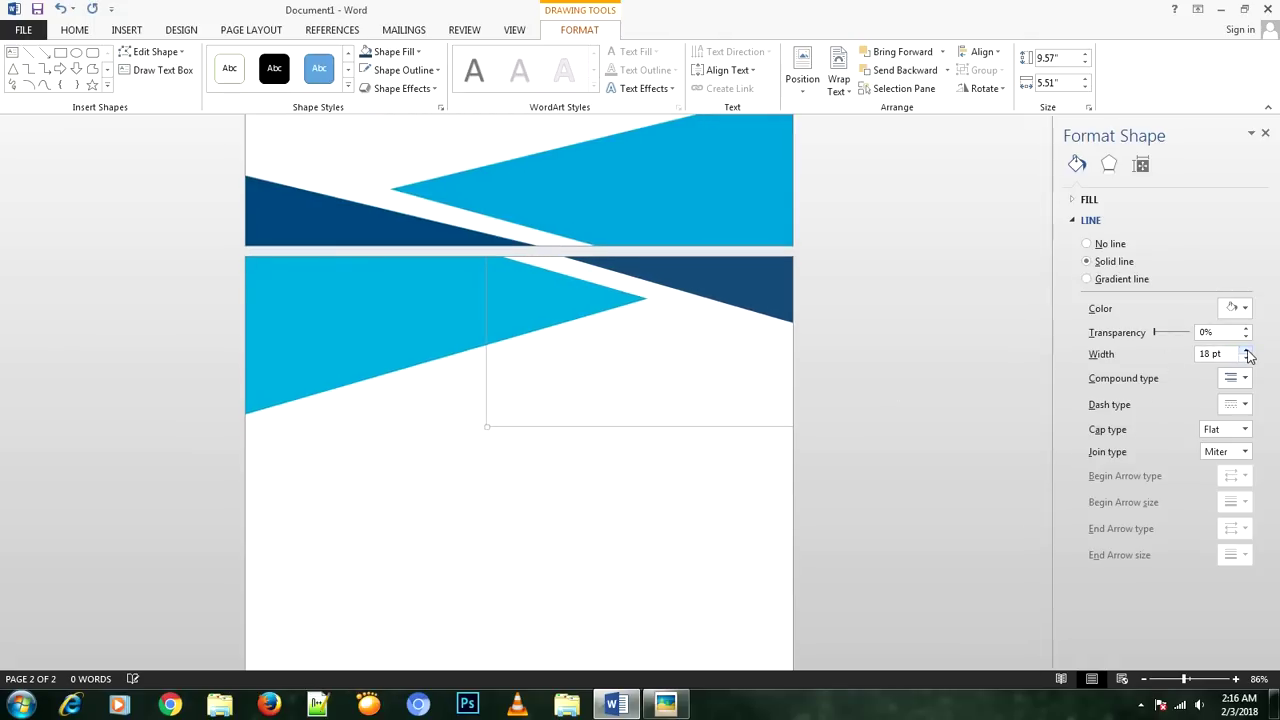
Group the cyan and dark blue triangles into one object
{"action": "left_click", "coordinate": [425, 318], "text": "ctrl"}
{"action": "right_click", "coordinate": [425, 318]}
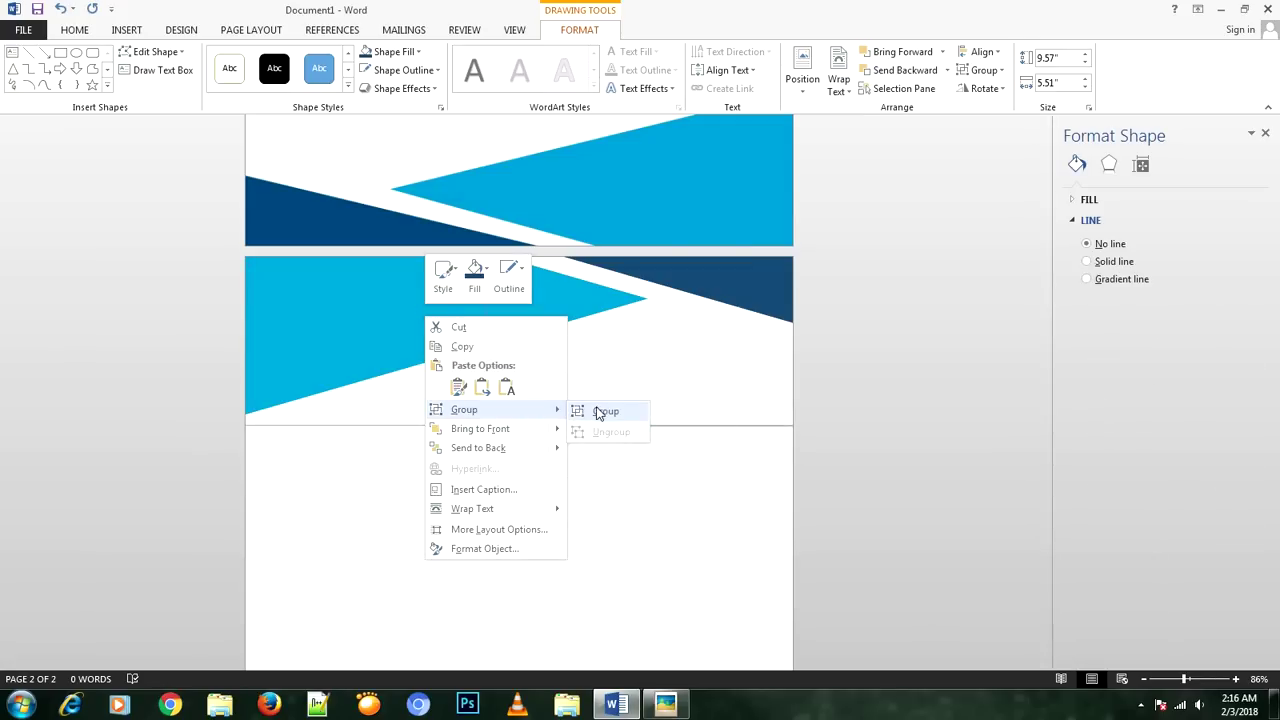
{"action": "left_click", "coordinate": [598, 413]}
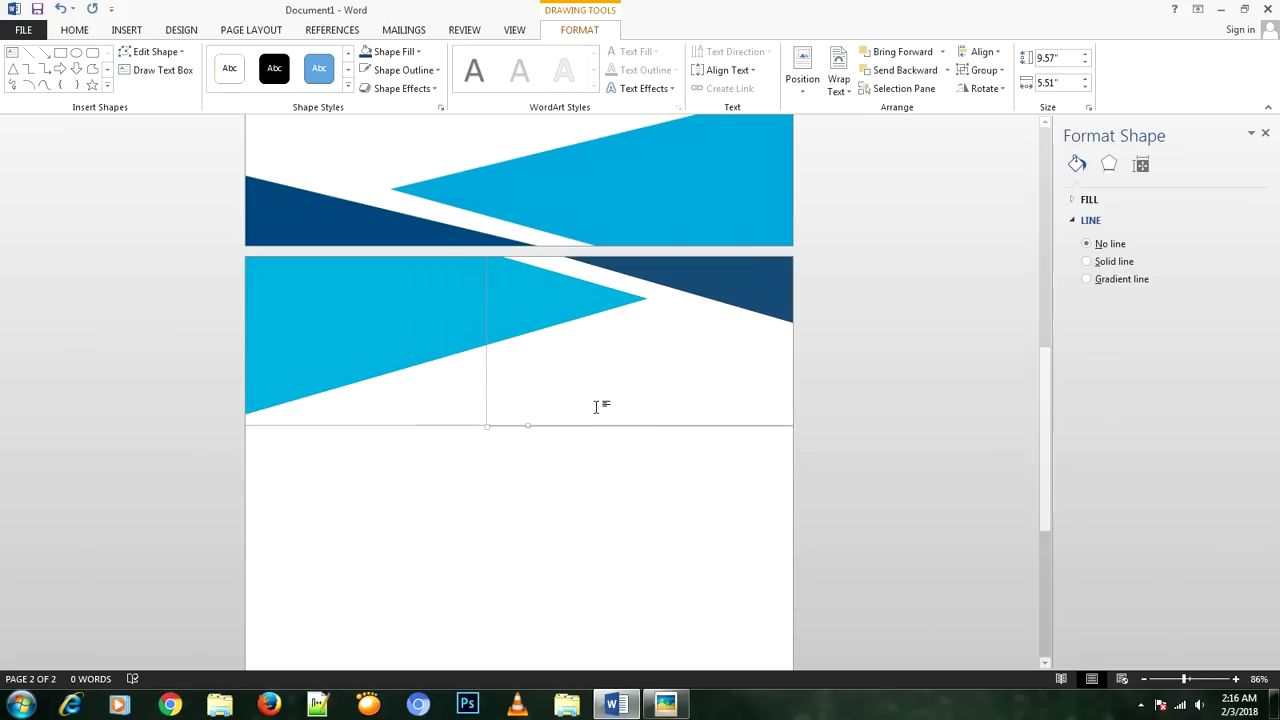
Duplicate the triangle group and rotate the copy 180° with two 90° right turns
{"action": "left_click_drag", "start_coordinate": [475, 300], "coordinate": [455, 557]}
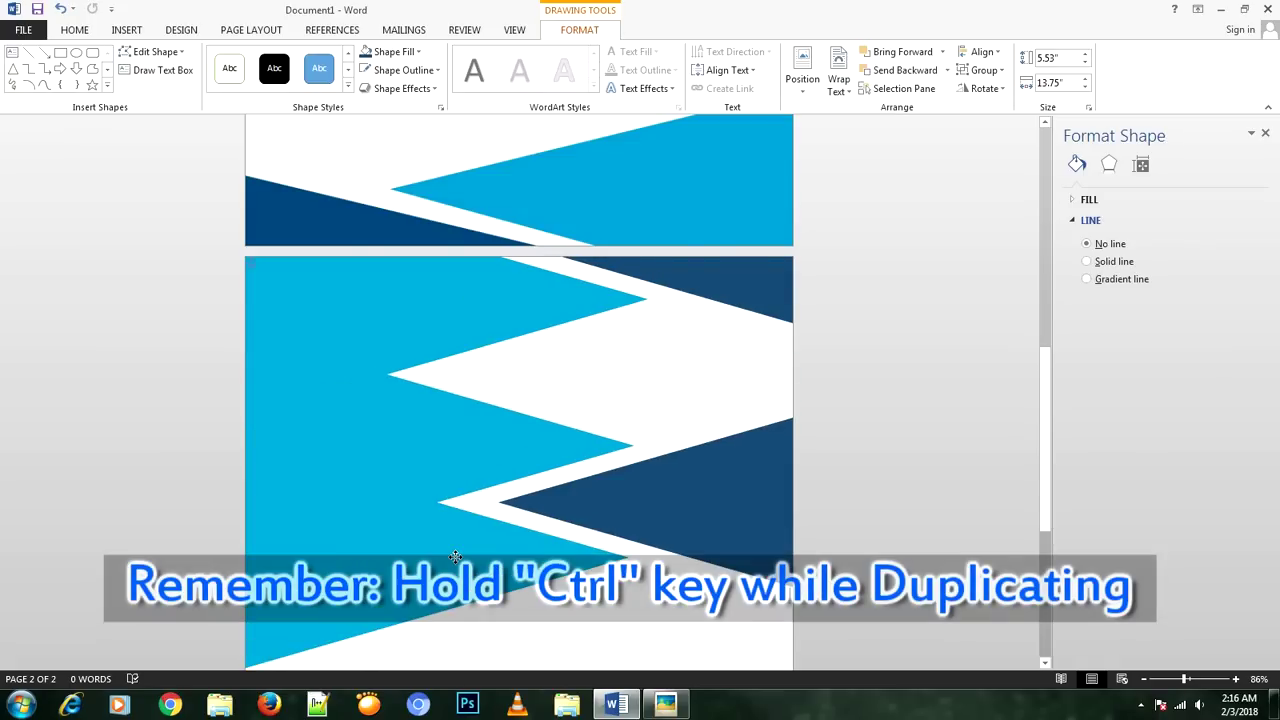
{"action": "scroll", "coordinate": [500, 520], "scroll_direction": "down", "scroll_amount": 4}
{"action": "scroll", "coordinate": [546, 329], "scroll_direction": "down", "scroll_amount": 2}
{"action": "scroll", "coordinate": [558, 310], "scroll_direction": "up", "scroll_amount": 1}
{"action": "scroll", "coordinate": [565, 295], "scroll_direction": "up", "scroll_amount": 1}
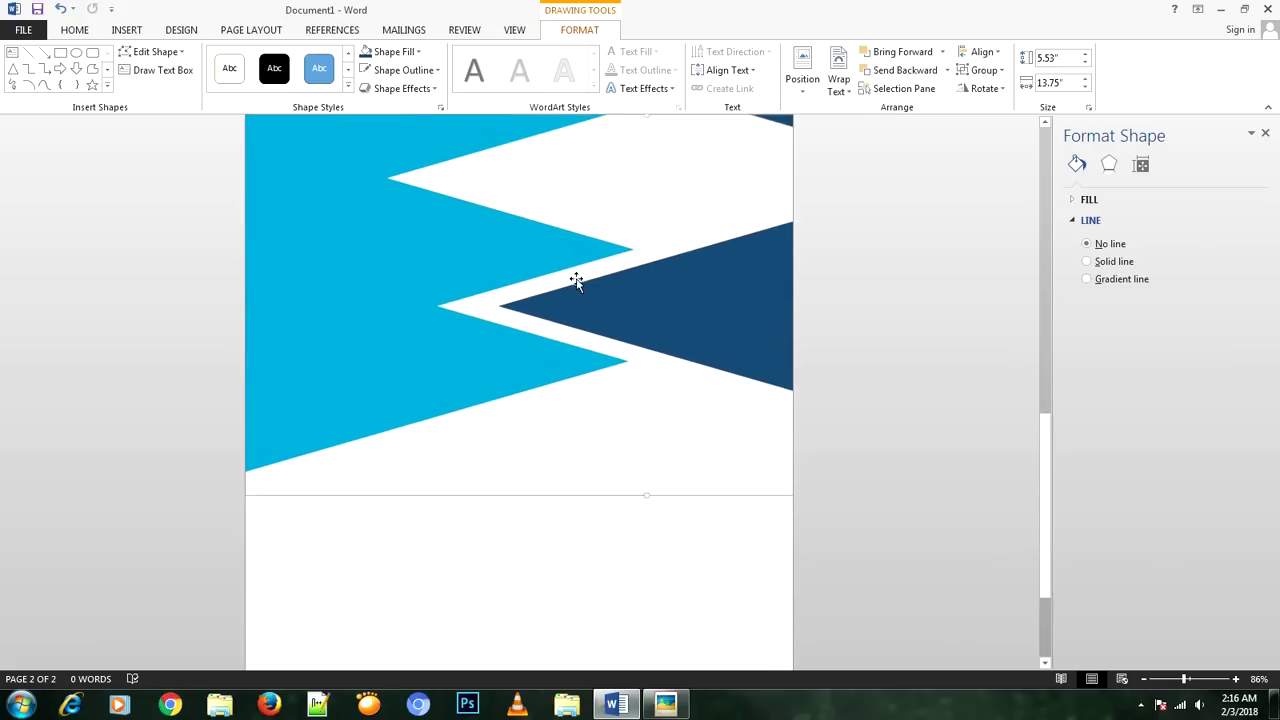
{"action": "left_click", "coordinate": [997, 88]}
{"action": "left_click", "coordinate": [1005, 121]}
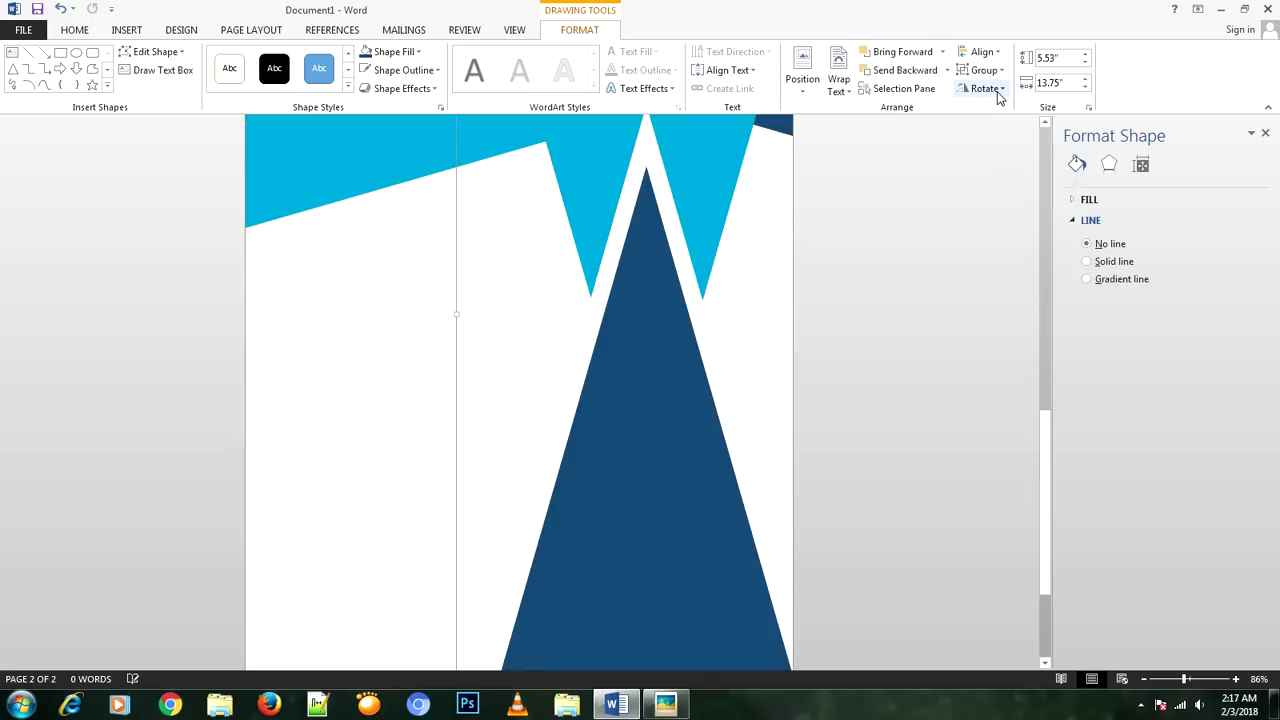
{"action": "left_click", "coordinate": [997, 88]}
{"action": "left_click", "coordinate": [1005, 108]}
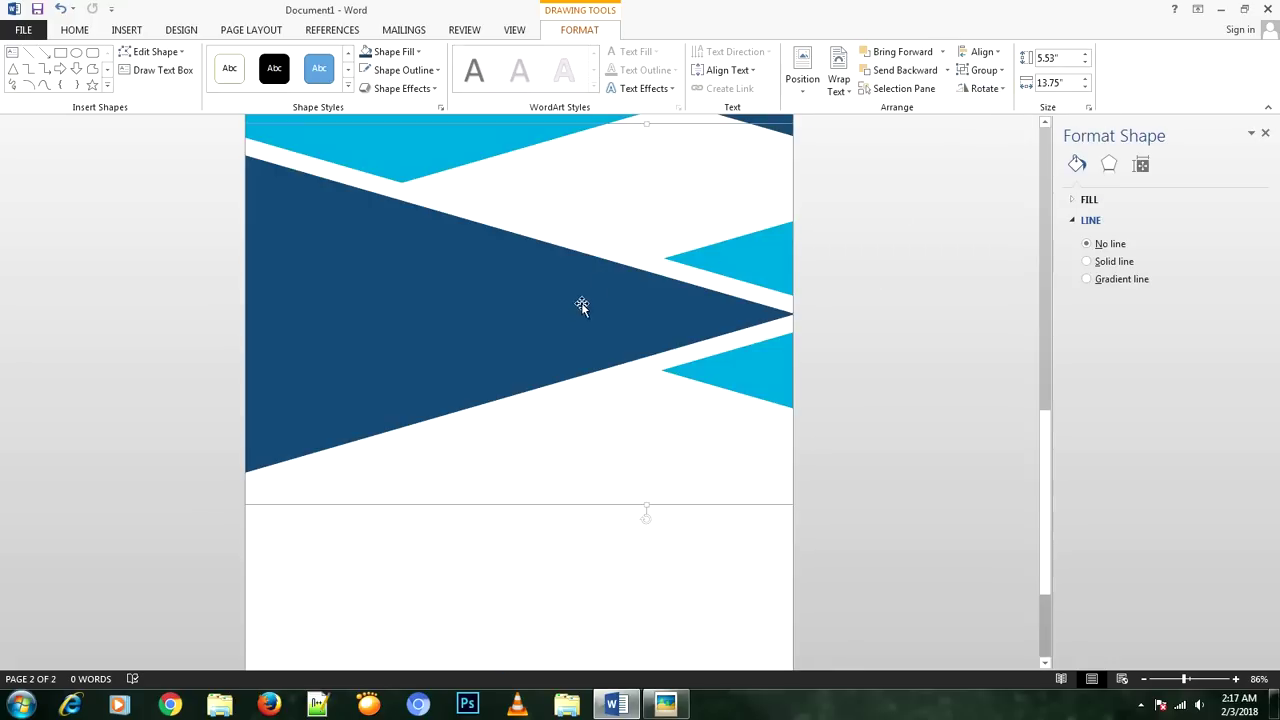
Move the flipped triangle pair to page 2's bottom edge and close the Format Shape pane
{"action": "scroll", "coordinate": [463, 477], "scroll_direction": "down", "scroll_amount": 5}
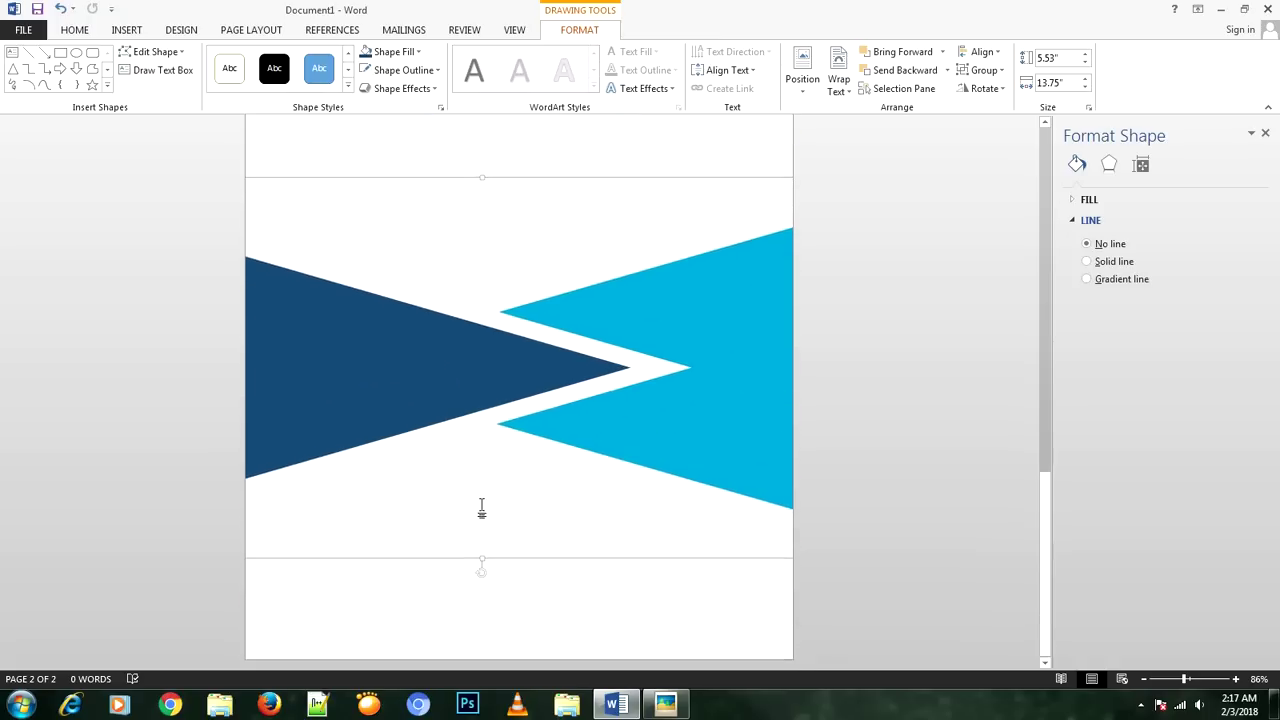
{"action": "scroll", "coordinate": [486, 603], "scroll_direction": "up", "scroll_amount": 4}
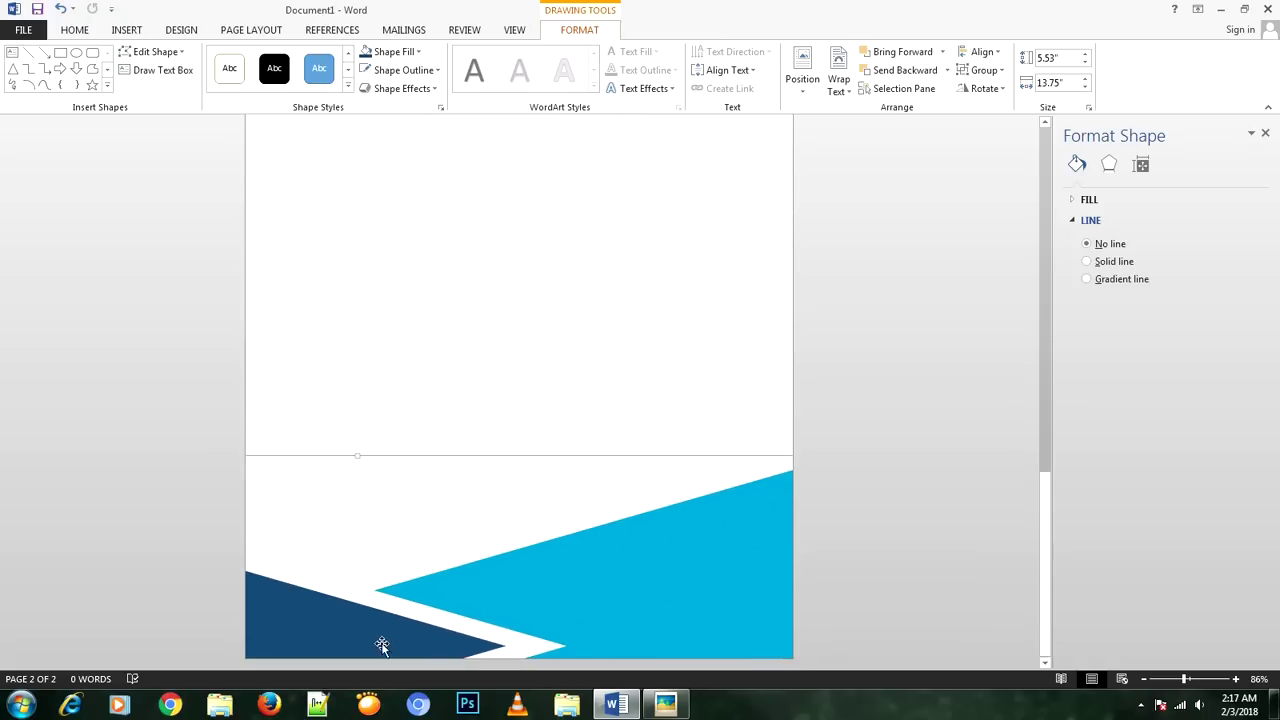
{"action": "left_click_drag", "start_coordinate": [677, 560], "coordinate": [697, 575]}
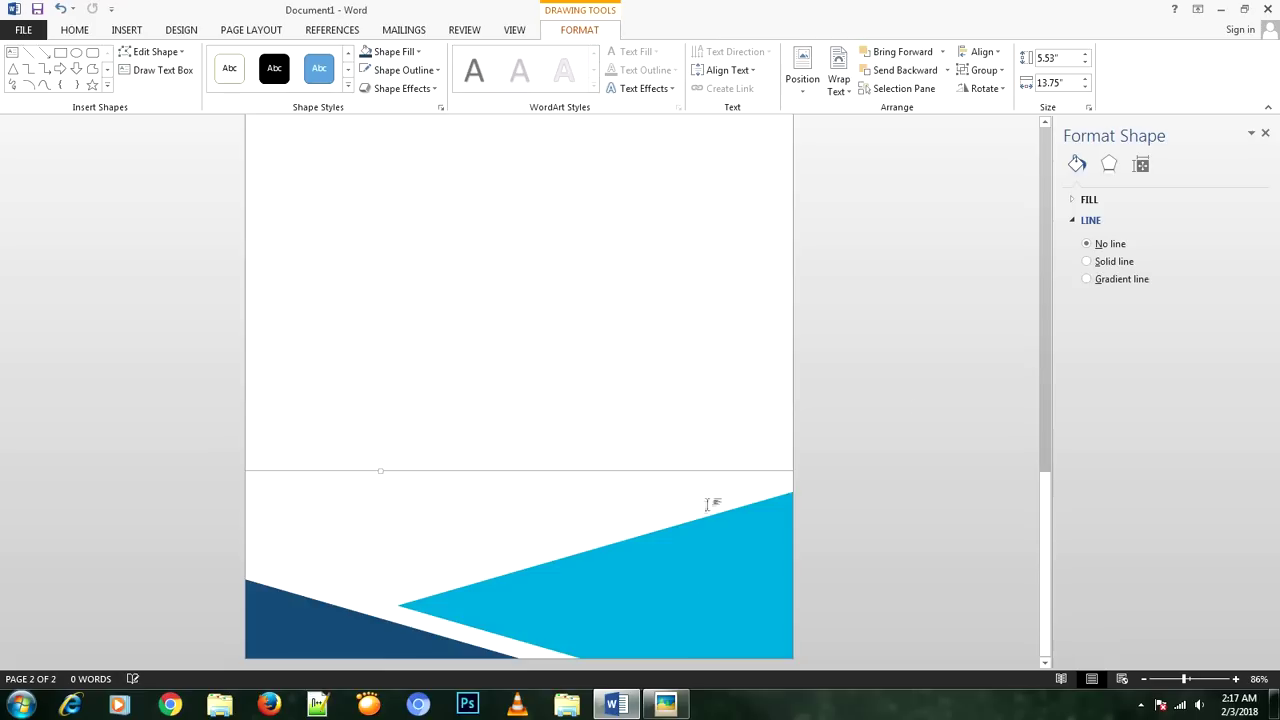
{"action": "left_click", "coordinate": [1265, 133]}
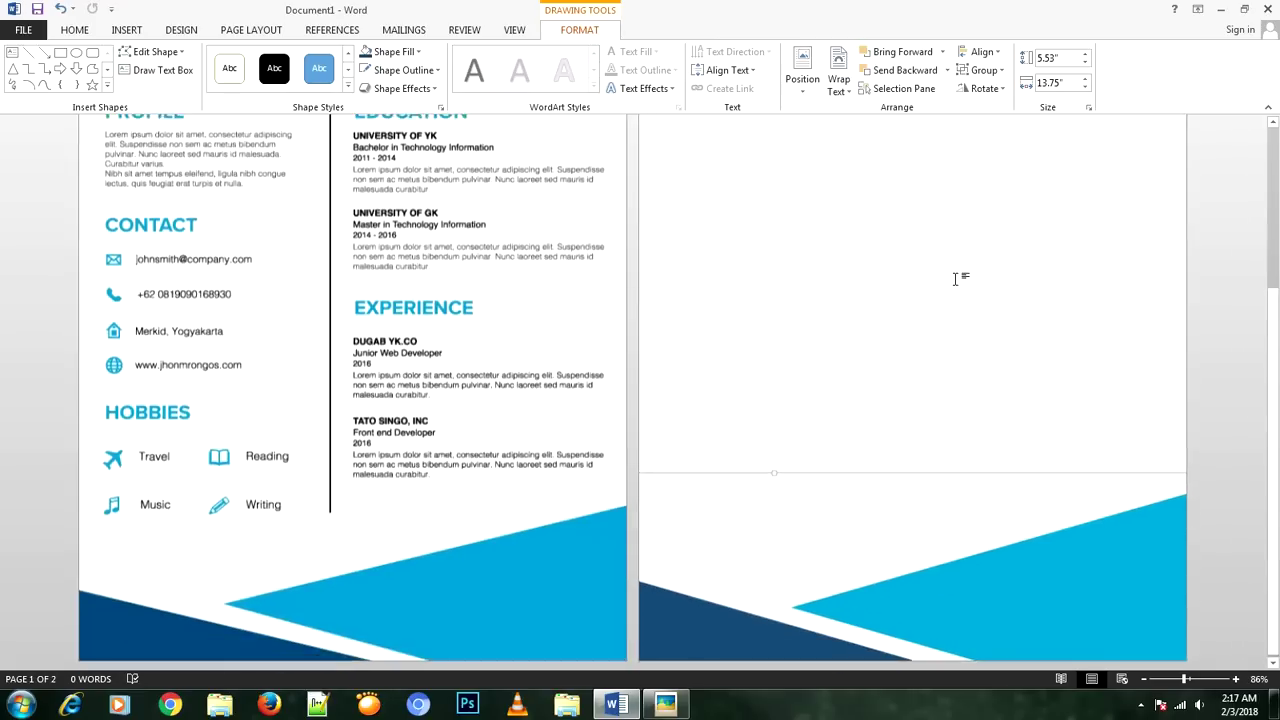
Shift the top triangle pair left to the page edge and nudge it down slightly
{"action": "left_click_drag", "start_coordinate": [975, 585], "coordinate": [972, 582]}
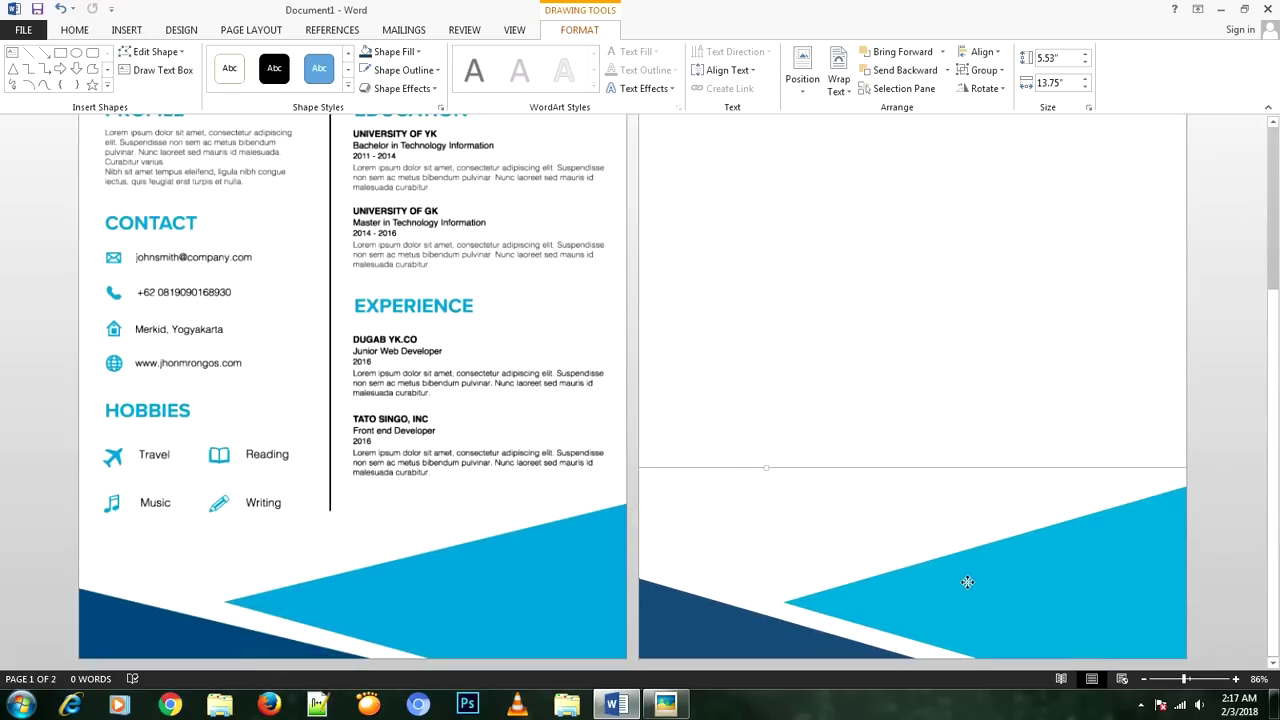
{"action": "scroll", "coordinate": [991, 482], "scroll_direction": "up", "scroll_amount": 5}
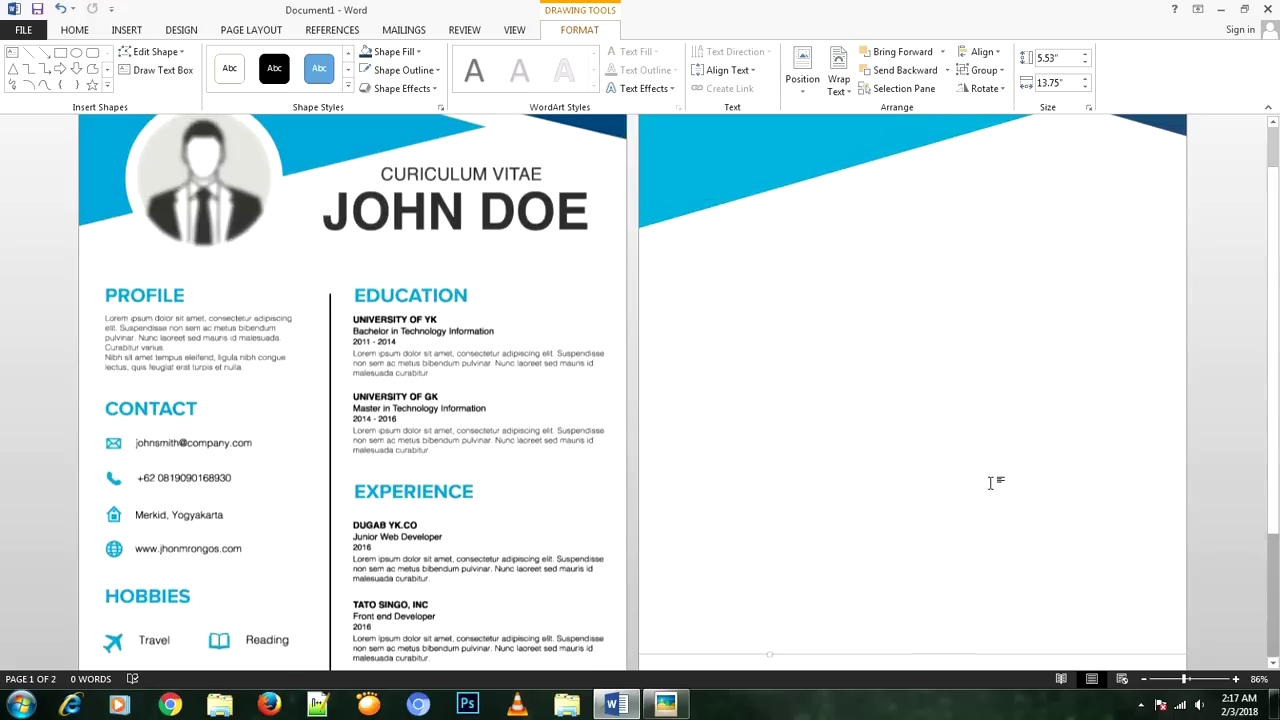
{"action": "left_click_drag", "start_coordinate": [1123, 151], "coordinate": [1088, 152]}
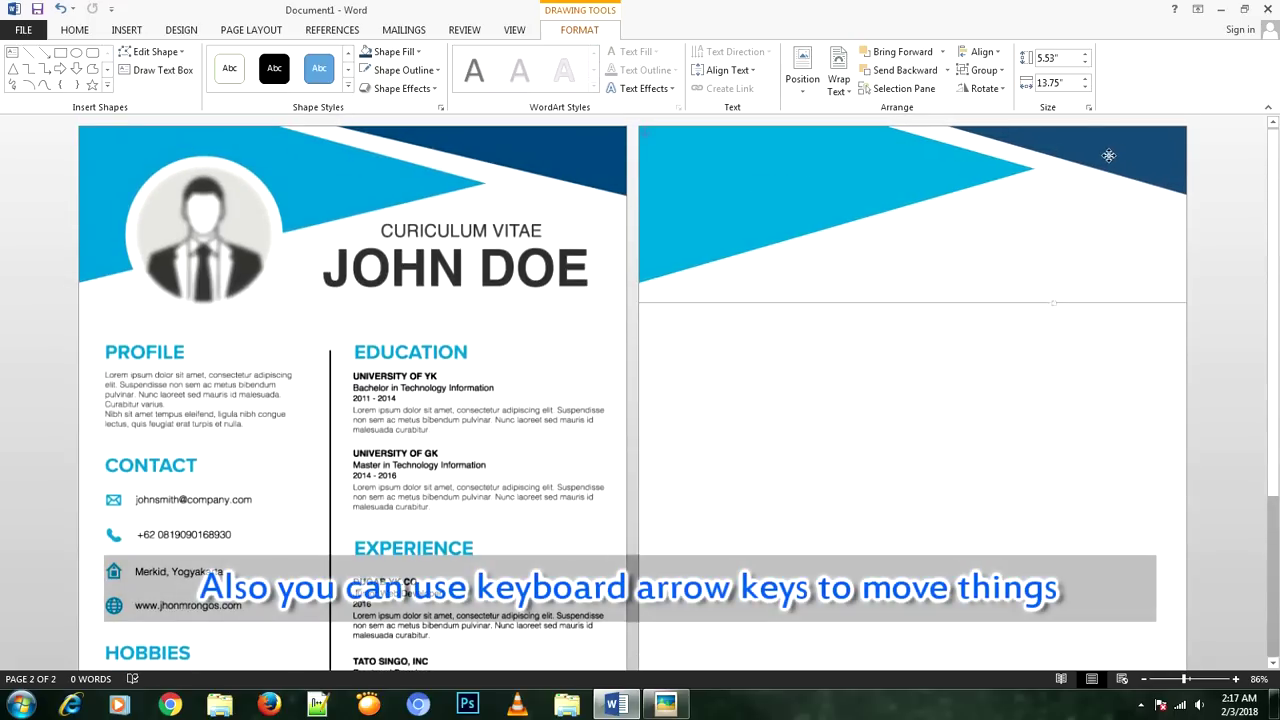
{"action": "key", "text": "Down"}
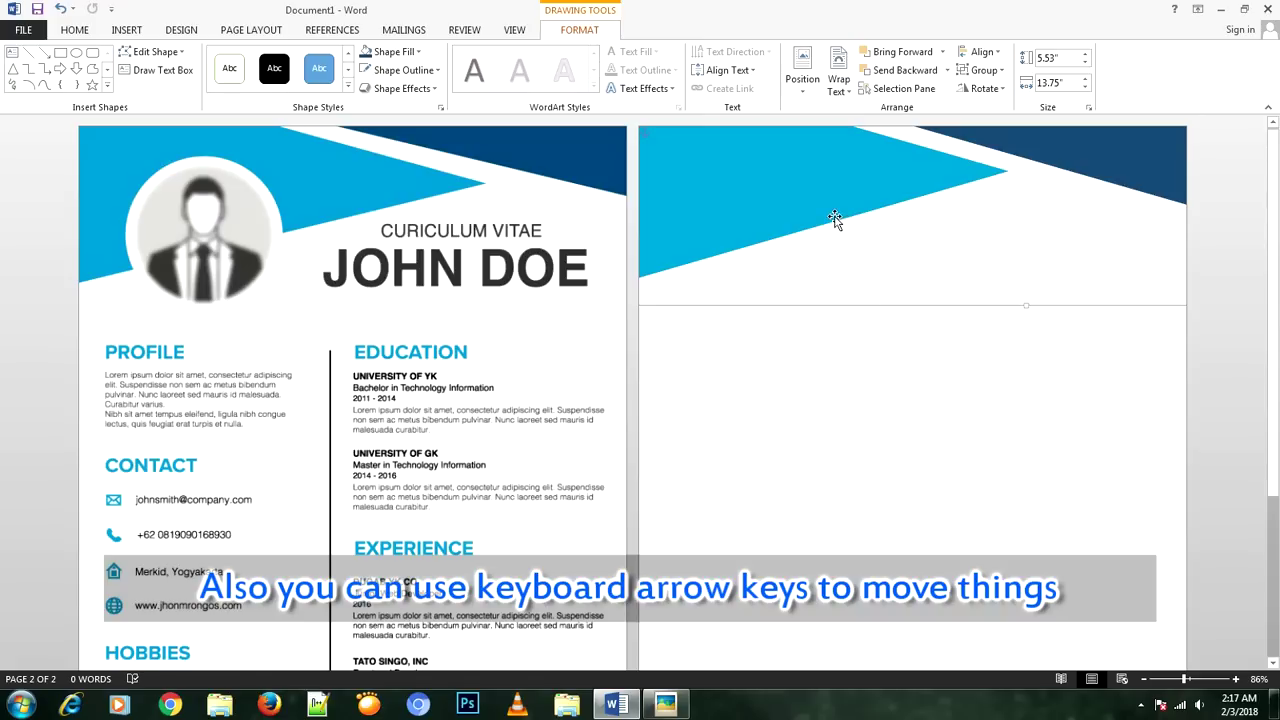
{"action": "left_click", "coordinate": [855, 337]}
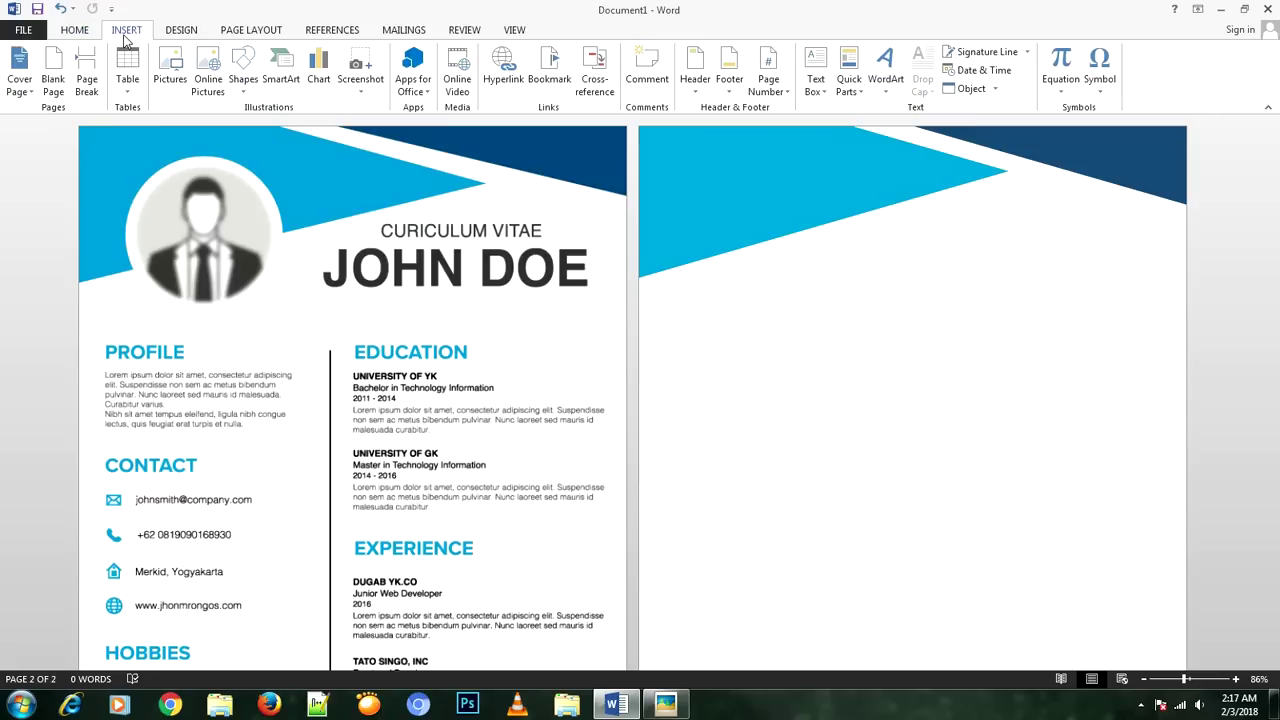
Insert pexels-photo-249761.jpeg from K:\Youtube\cc onto page 2
{"action": "left_click", "coordinate": [176, 68]}
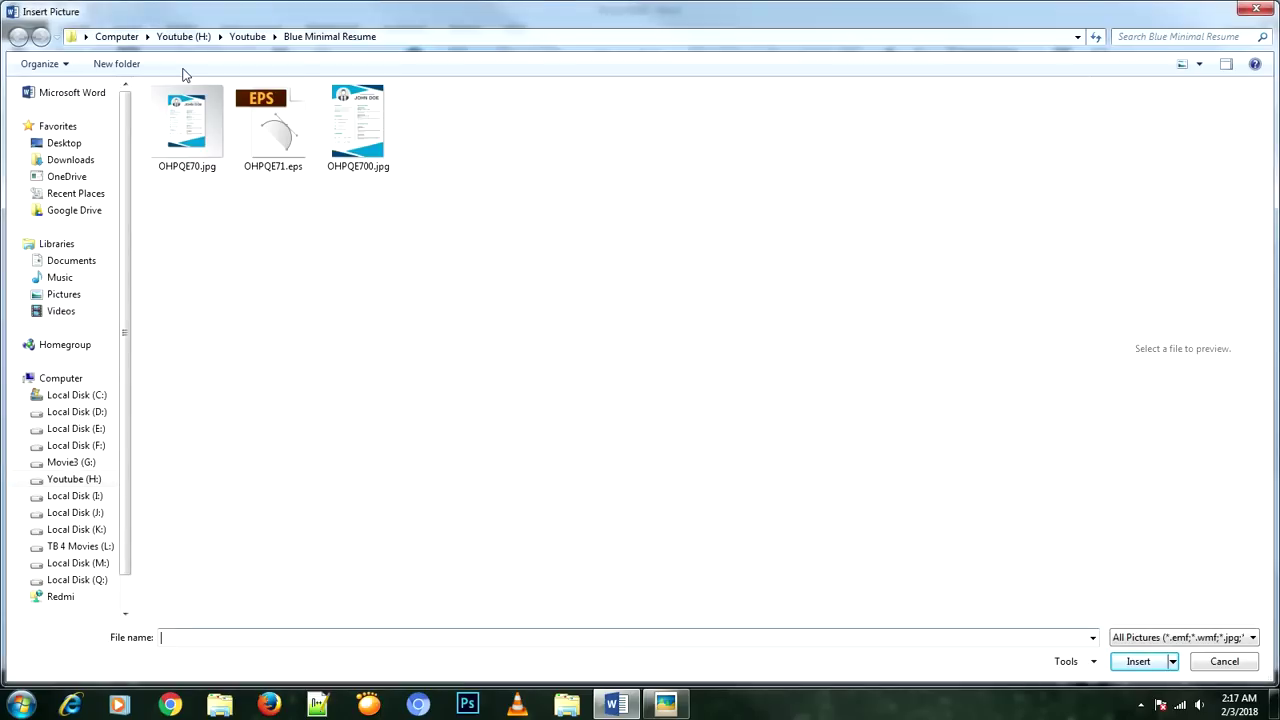
{"action": "left_click", "coordinate": [76, 529]}
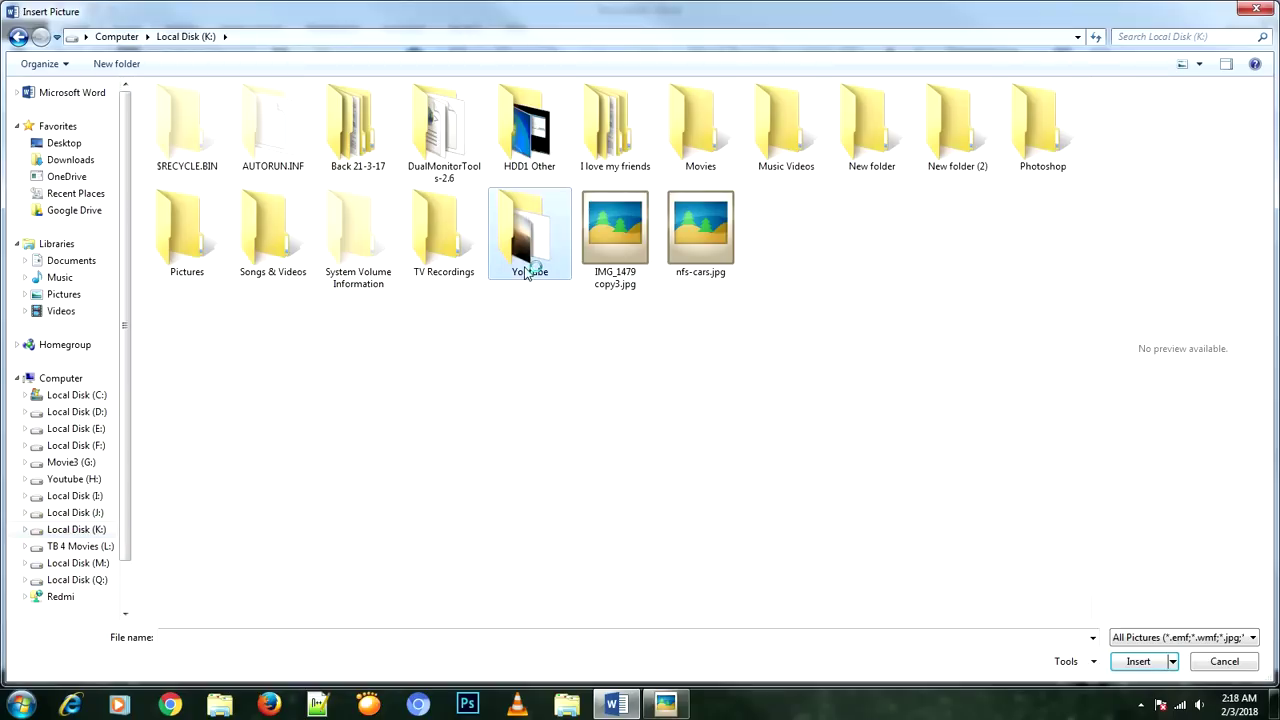
{"action": "double_click", "coordinate": [527, 270]}
{"action": "double_click", "coordinate": [366, 217]}
{"action": "left_click", "coordinate": [563, 497]}
{"action": "scroll", "coordinate": [563, 497], "scroll_direction": "down", "scroll_amount": 10}
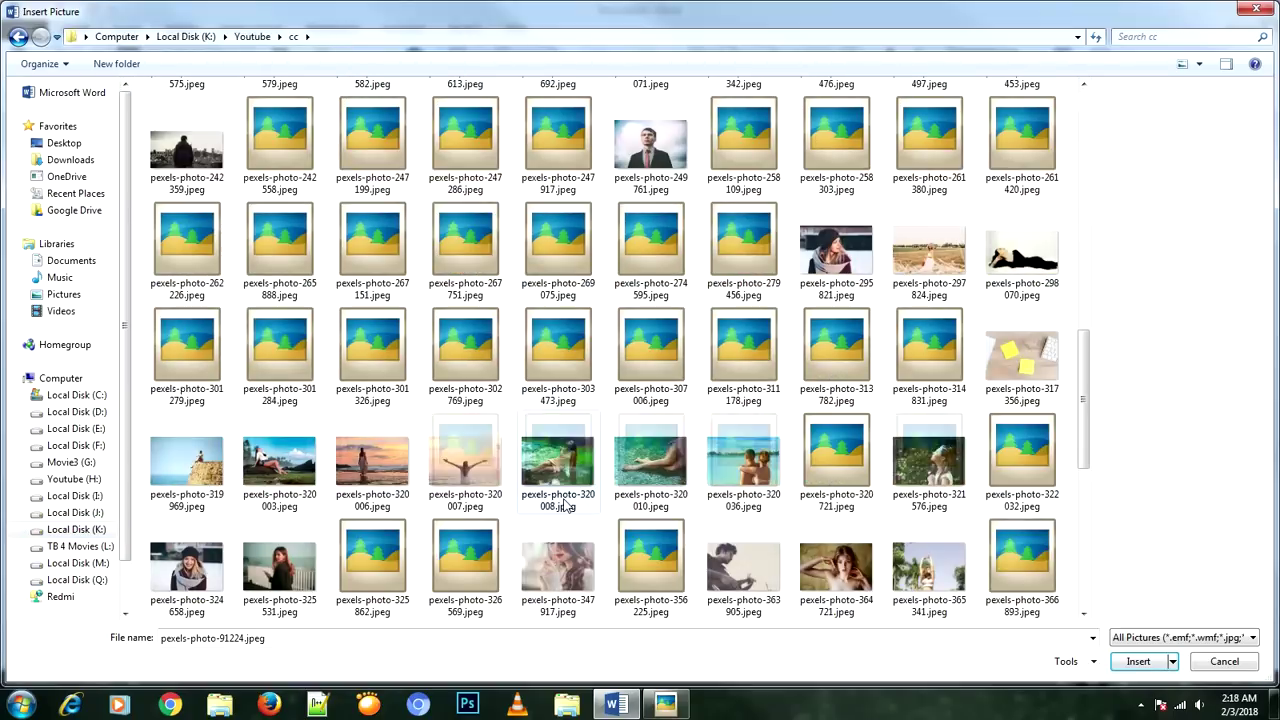
{"action": "left_click", "coordinate": [651, 143]}
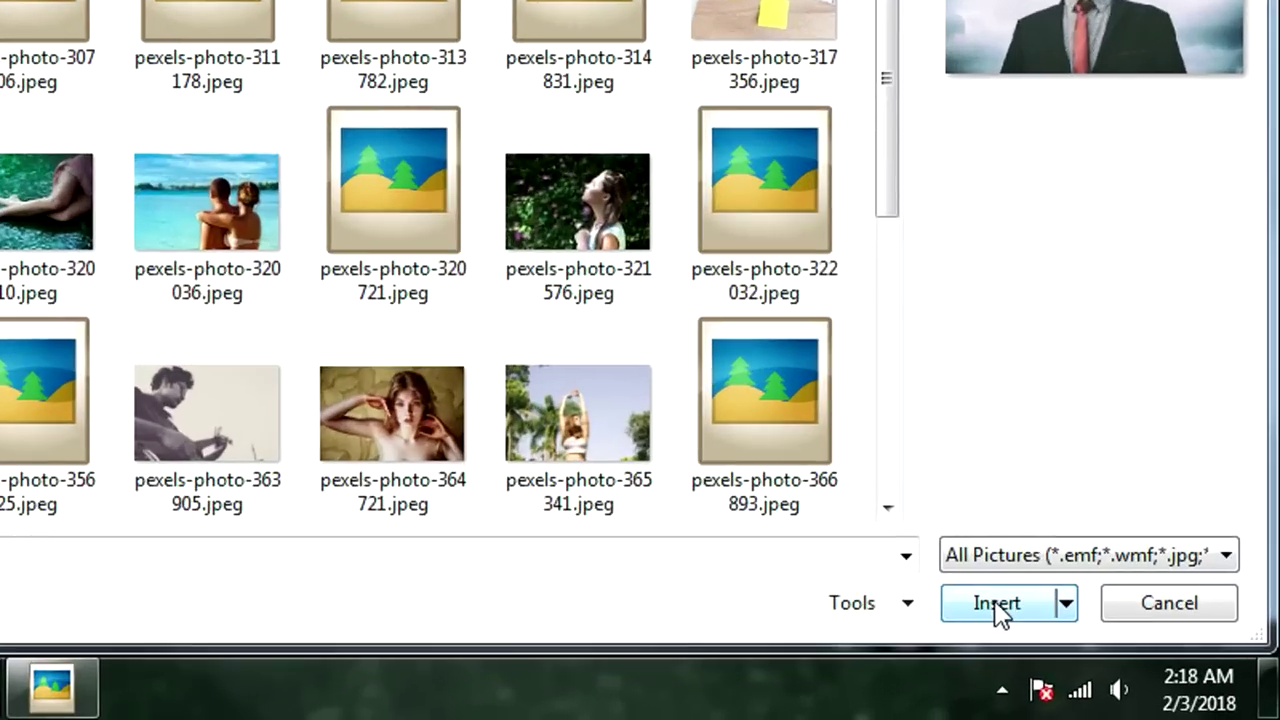
{"action": "left_click", "coordinate": [998, 608]}
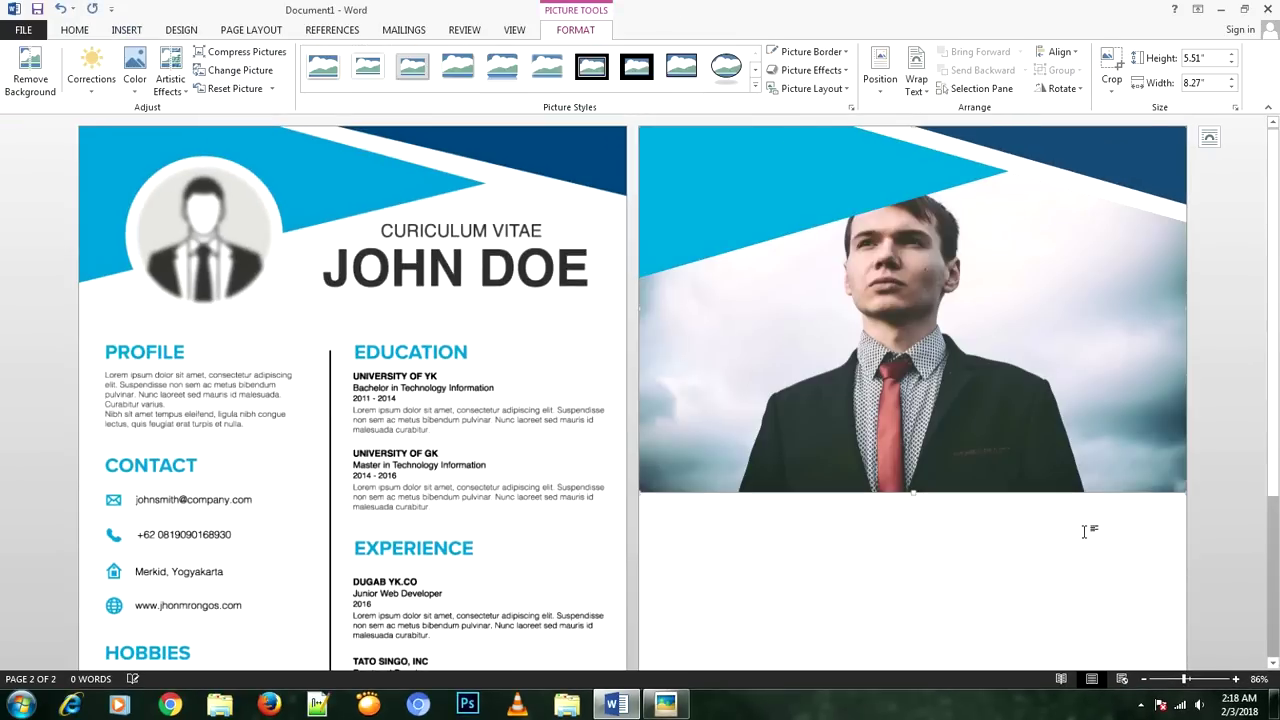
Crop the man-in-suit photo to an oval and float it in front of the text
{"action": "left_click", "coordinate": [1117, 93]}
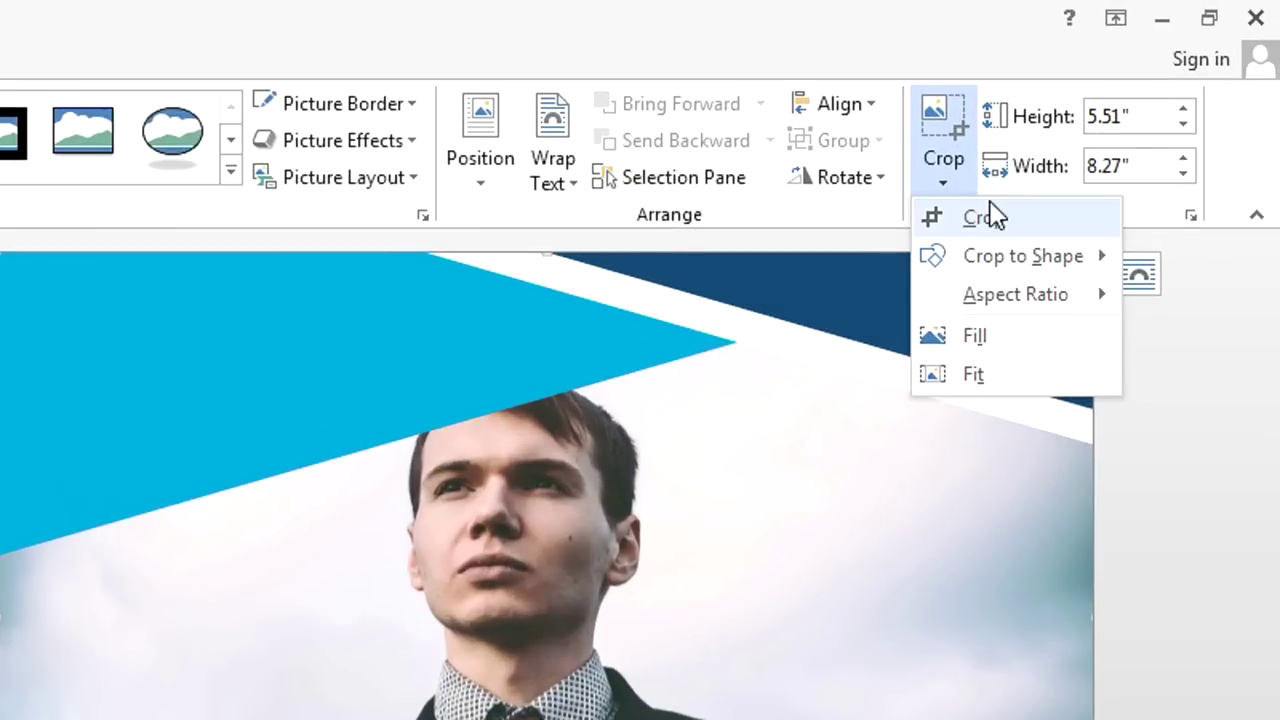
{"action": "mouse_move", "coordinate": [1172, 131]}
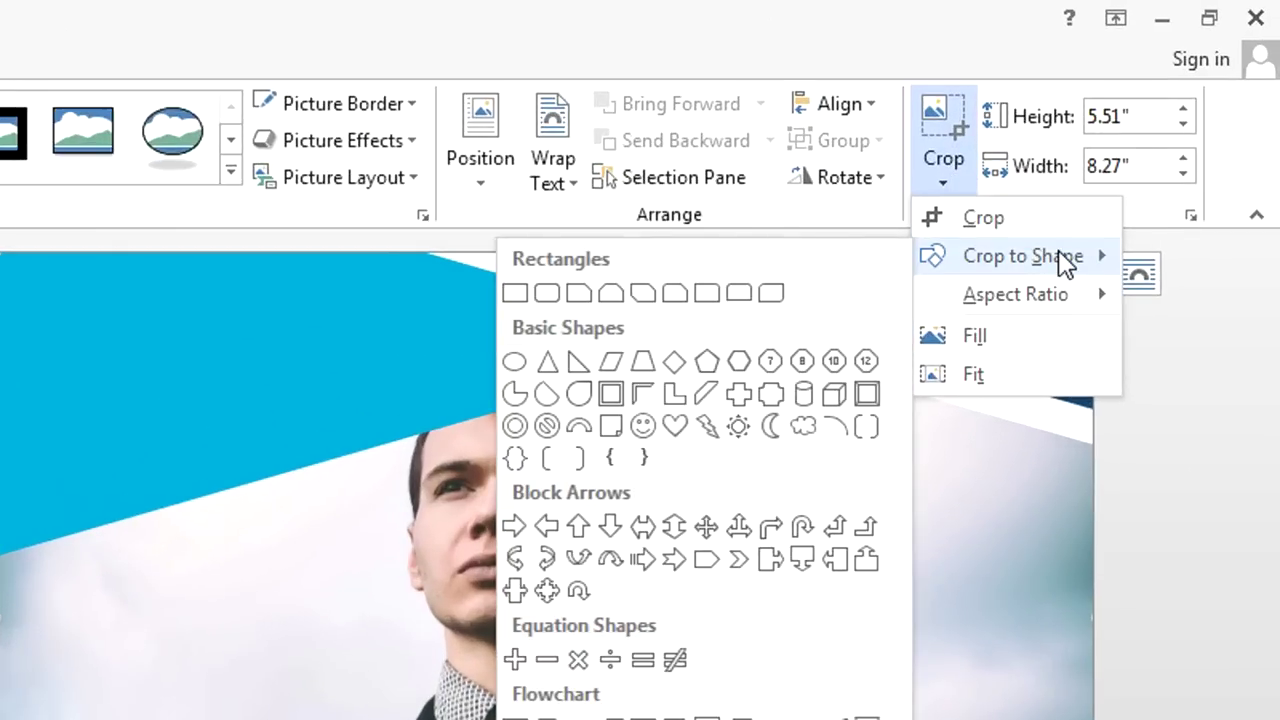
{"action": "left_click", "coordinate": [514, 361]}
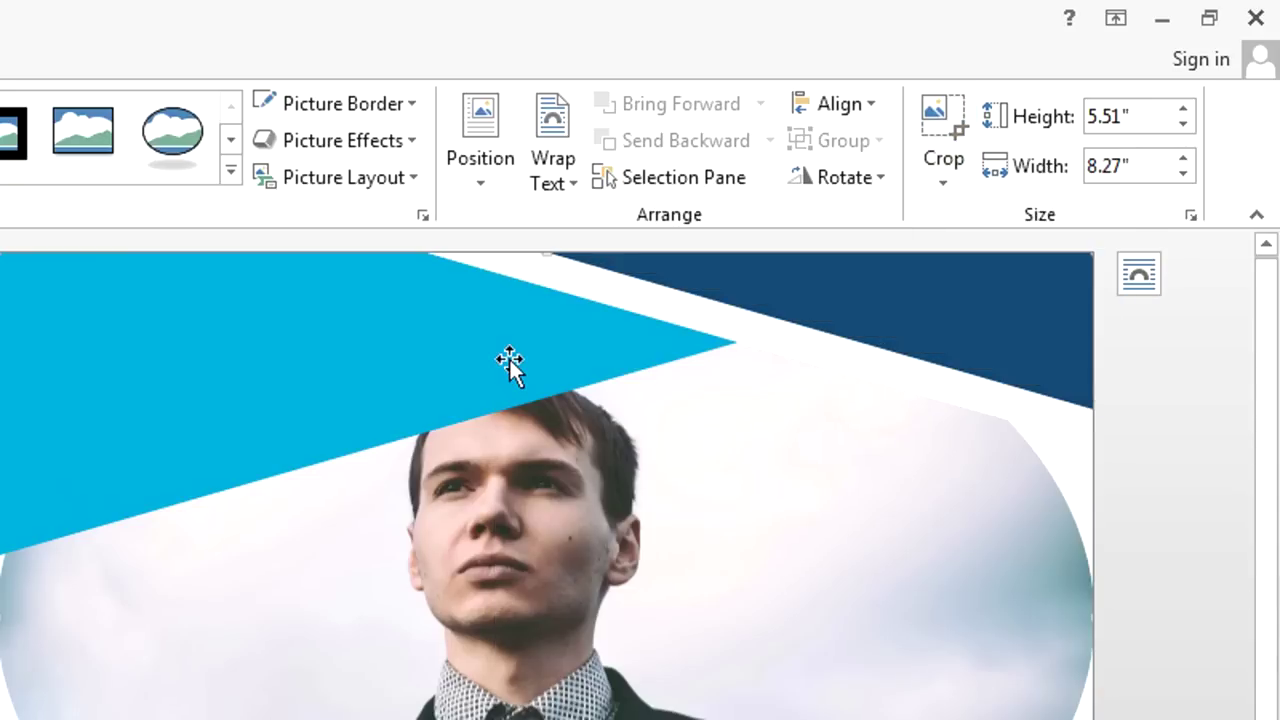
{"action": "left_click", "coordinate": [572, 188]}
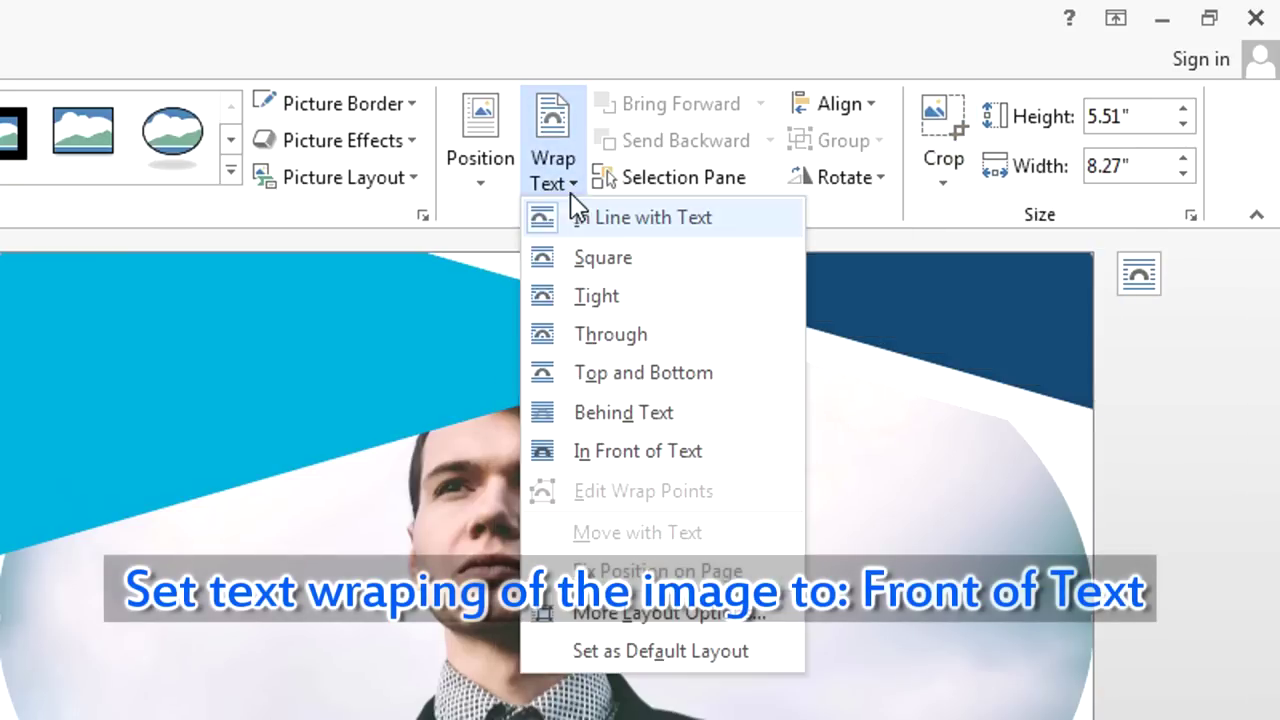
{"action": "left_click", "coordinate": [655, 452]}
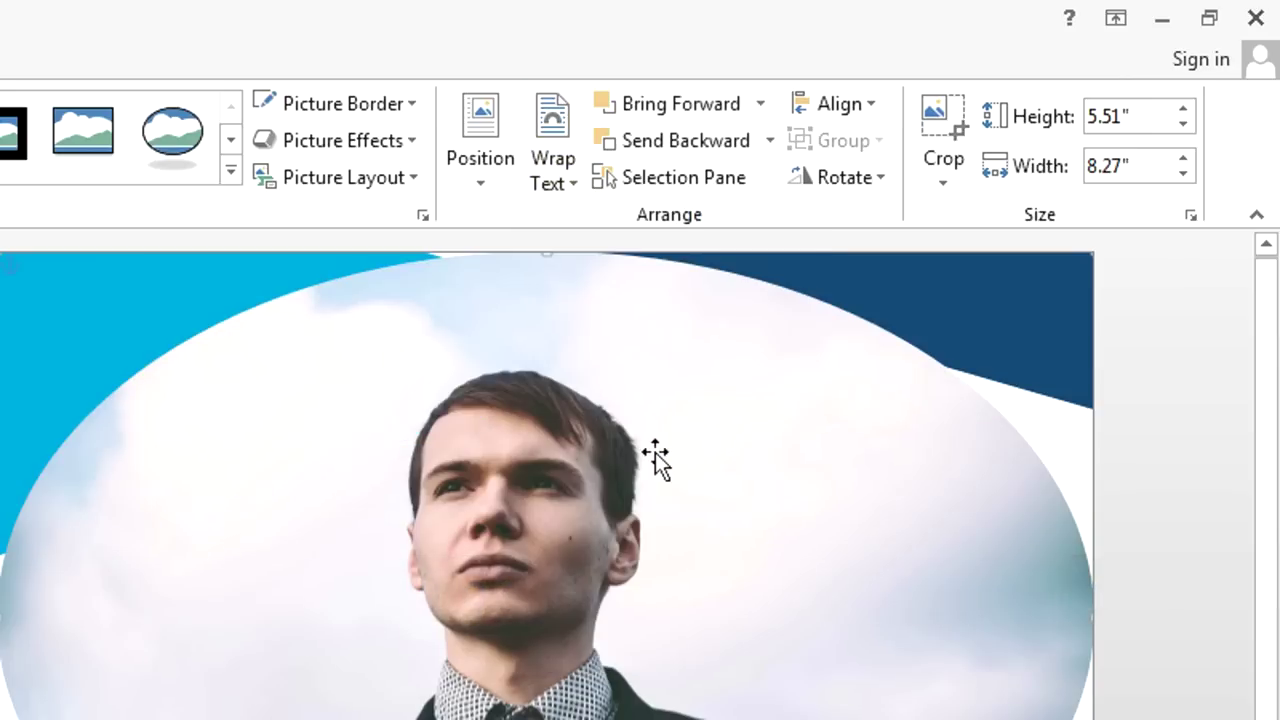
Trim the photo's oval crop at the sides and top until it becomes a circle
{"action": "left_click", "coordinate": [955, 122]}
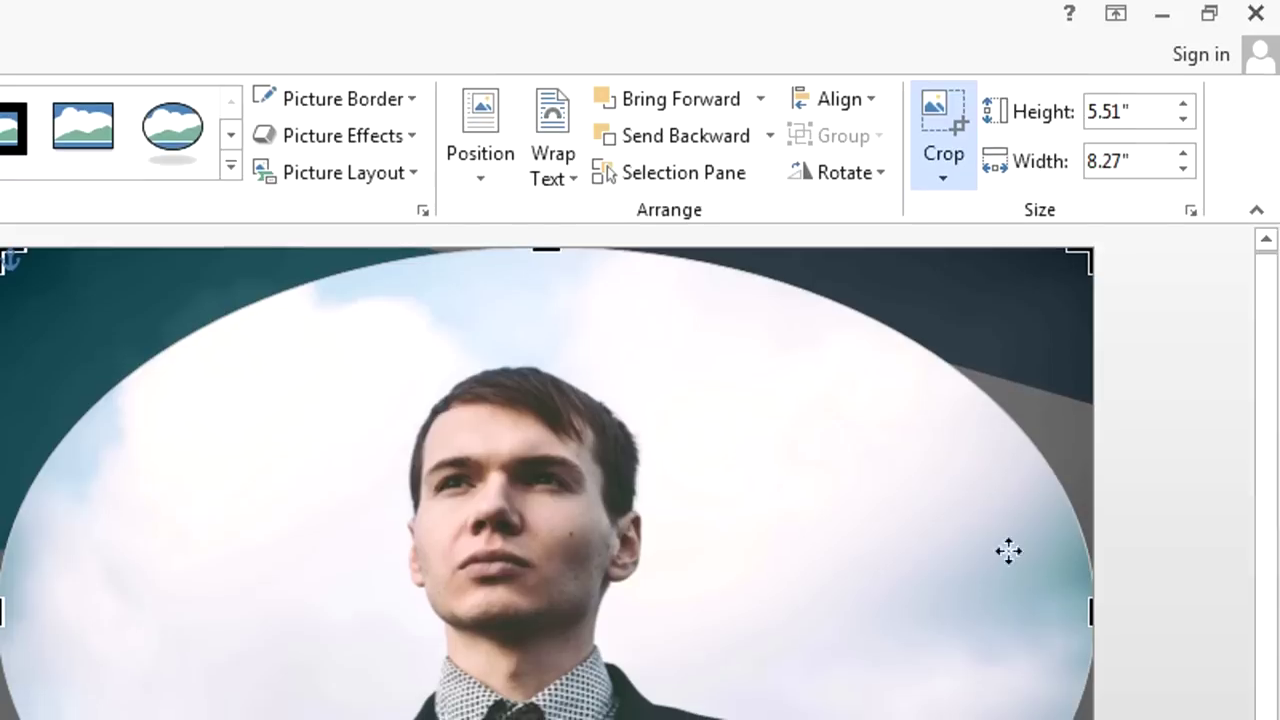
{"action": "left_click_drag", "start_coordinate": [1095, 540], "coordinate": [932, 538]}
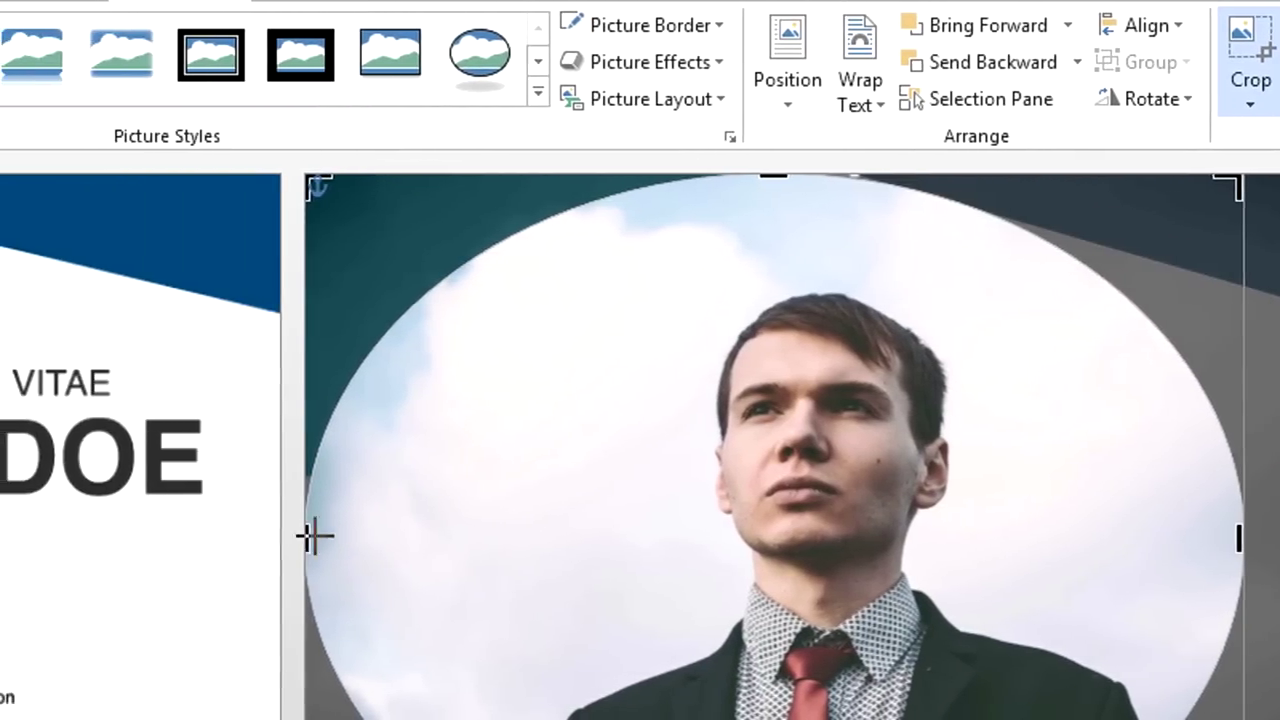
{"action": "left_click_drag", "start_coordinate": [314, 534], "coordinate": [421, 538]}
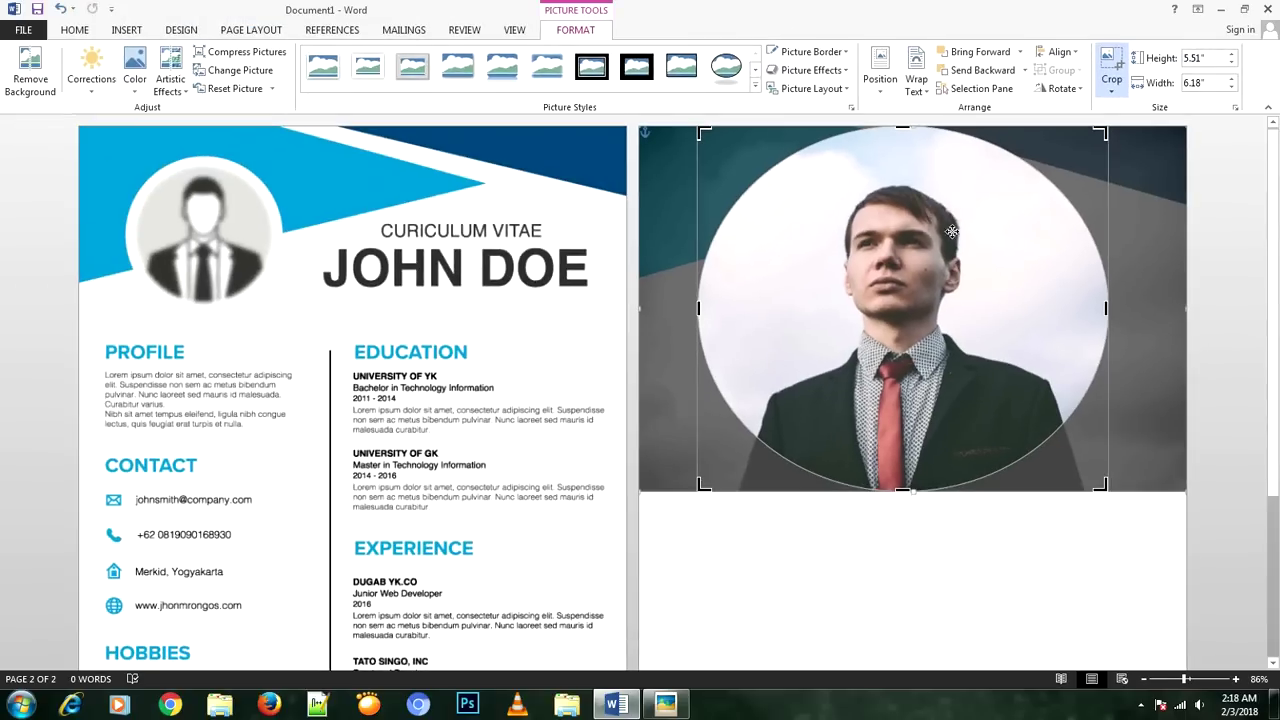
{"action": "left_click_drag", "start_coordinate": [703, 310], "coordinate": [737, 309]}
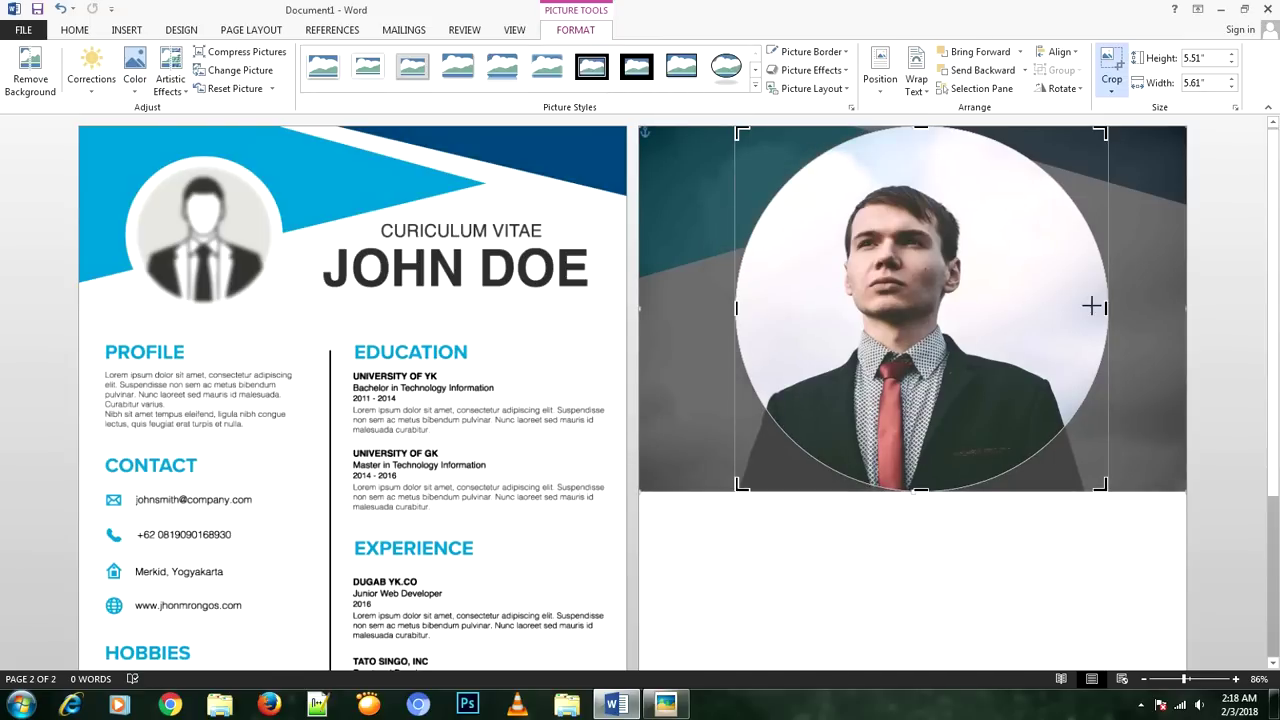
{"action": "left_click_drag", "start_coordinate": [1093, 306], "coordinate": [1052, 306]}
{"action": "left_click_drag", "start_coordinate": [903, 127], "coordinate": [903, 145]}
{"action": "left_click_drag", "start_coordinate": [981, 401], "coordinate": [986, 401]}
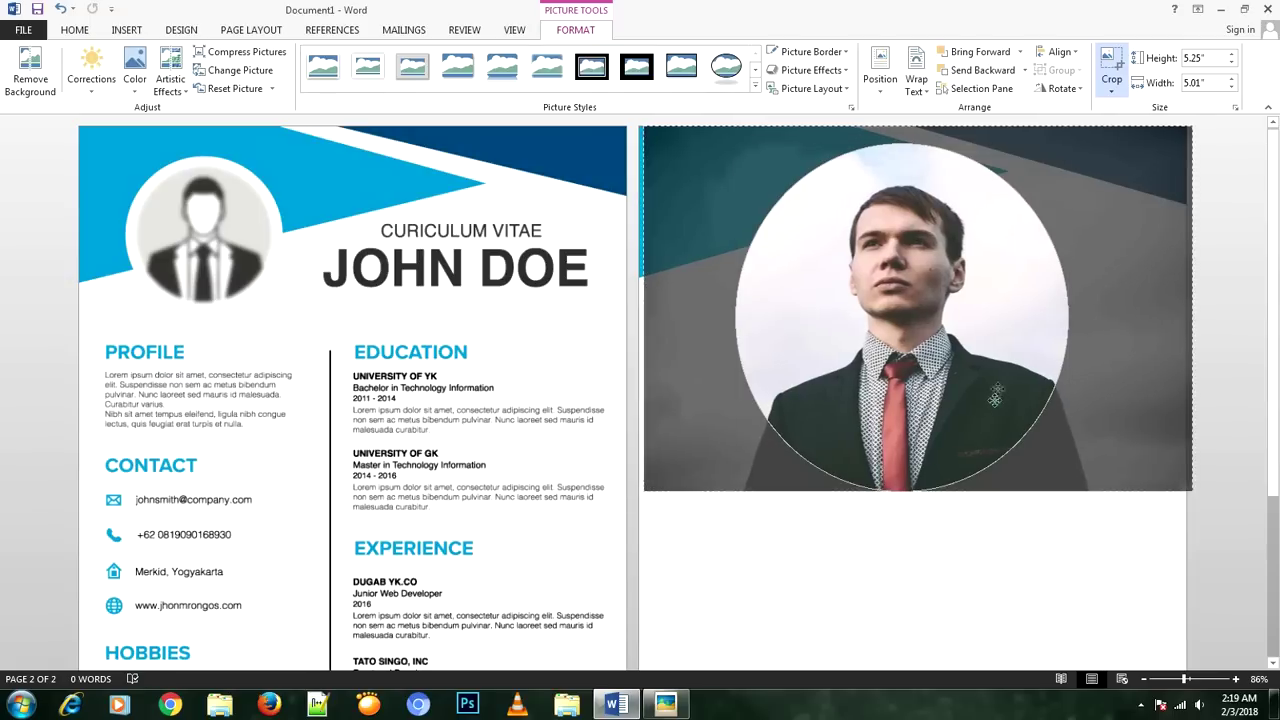
{"action": "left_click", "coordinate": [1075, 540]}
Shrink the circular photo from its corner to about 2.27 by 2.17 inches
{"action": "left_click", "coordinate": [1022, 388]}
{"action": "mouse_move", "coordinate": [1069, 491]}
{"action": "left_mouse_down"}
{"action": "mouse_move", "coordinate": [895, 293]}
{"action": "mouse_move", "coordinate": [810, 280]}
{"action": "left_mouse_up"}
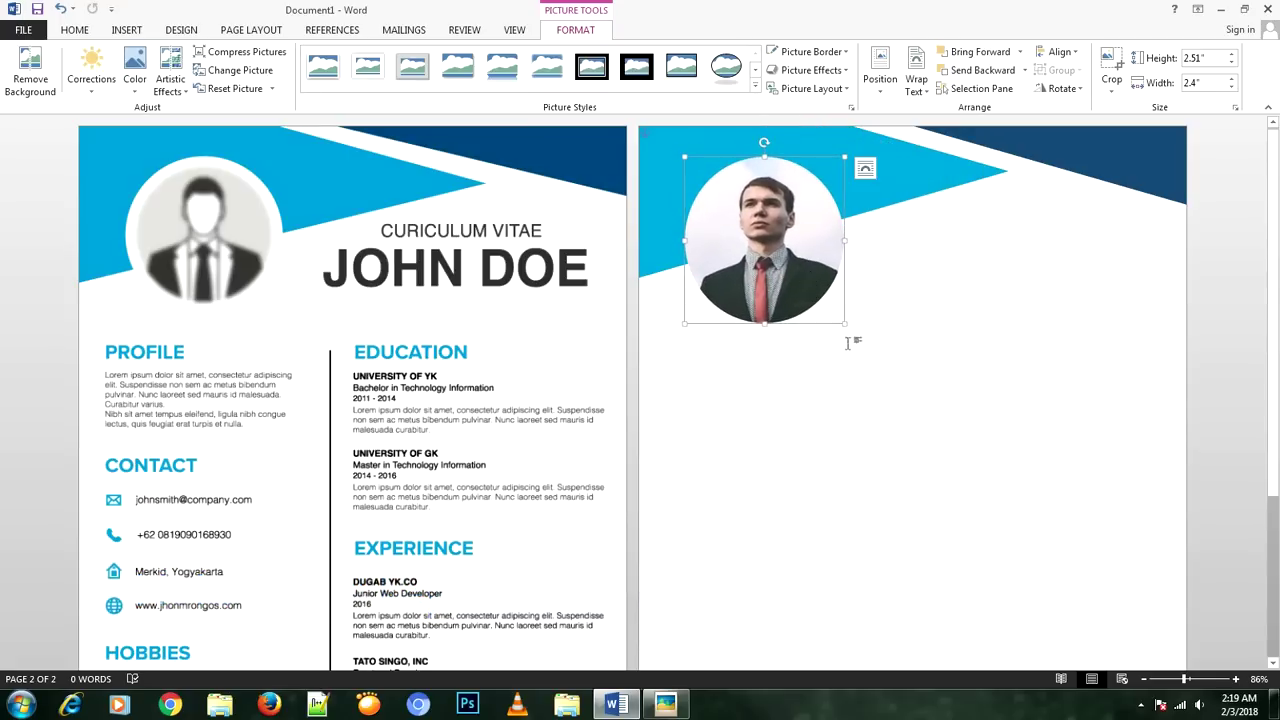
{"action": "left_click_drag", "start_coordinate": [842, 320], "coordinate": [829, 307]}
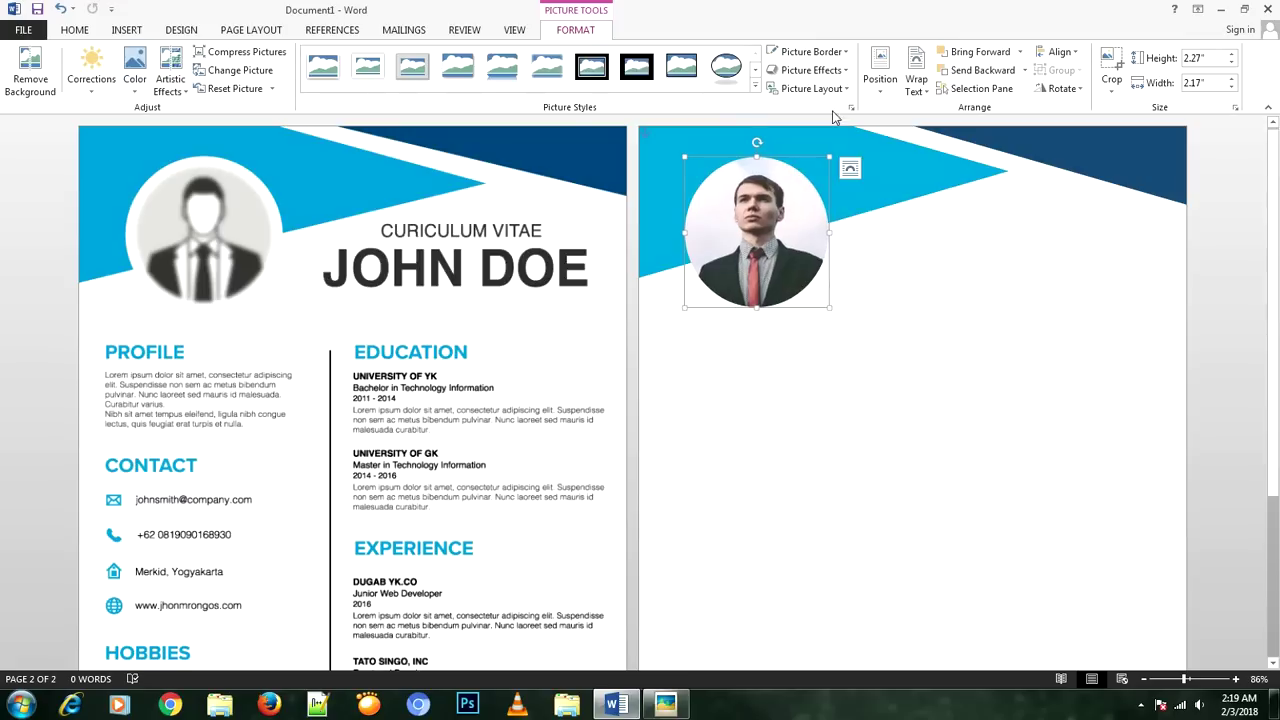
Outline the round photo in white with a 9.5 pt border width
{"action": "left_click", "coordinate": [843, 52]}
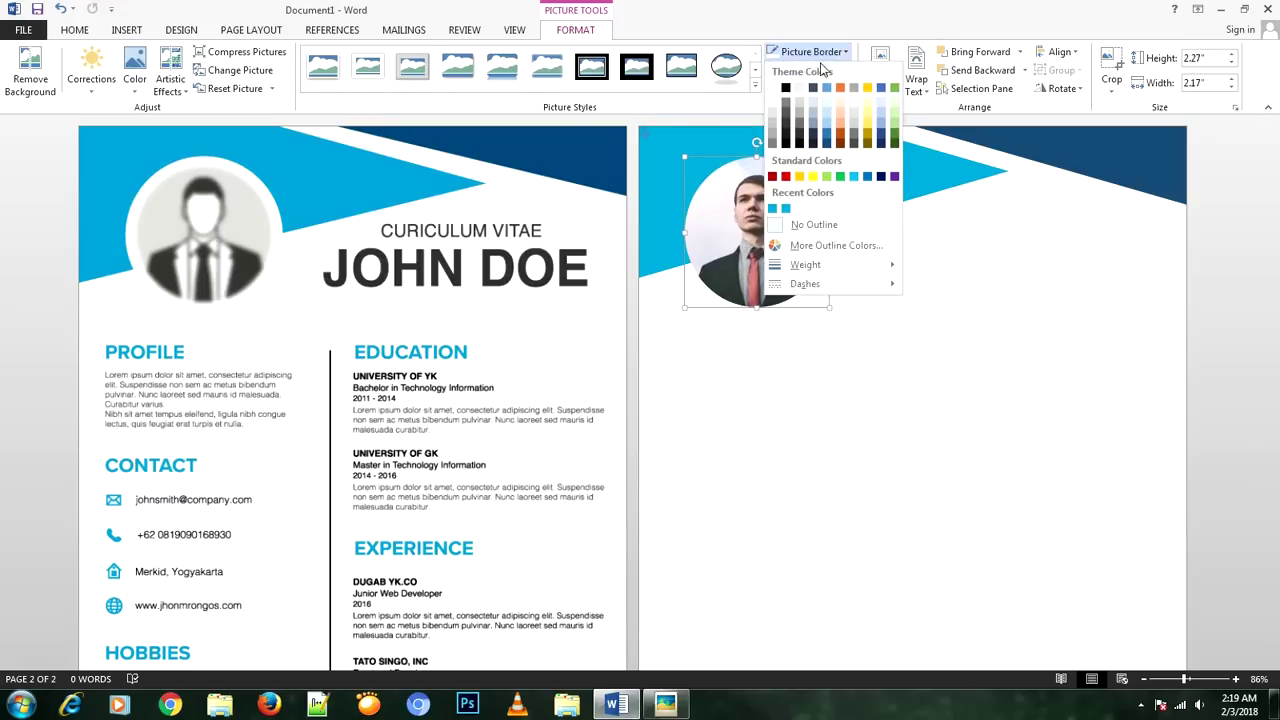
{"action": "left_click", "coordinate": [772, 88]}
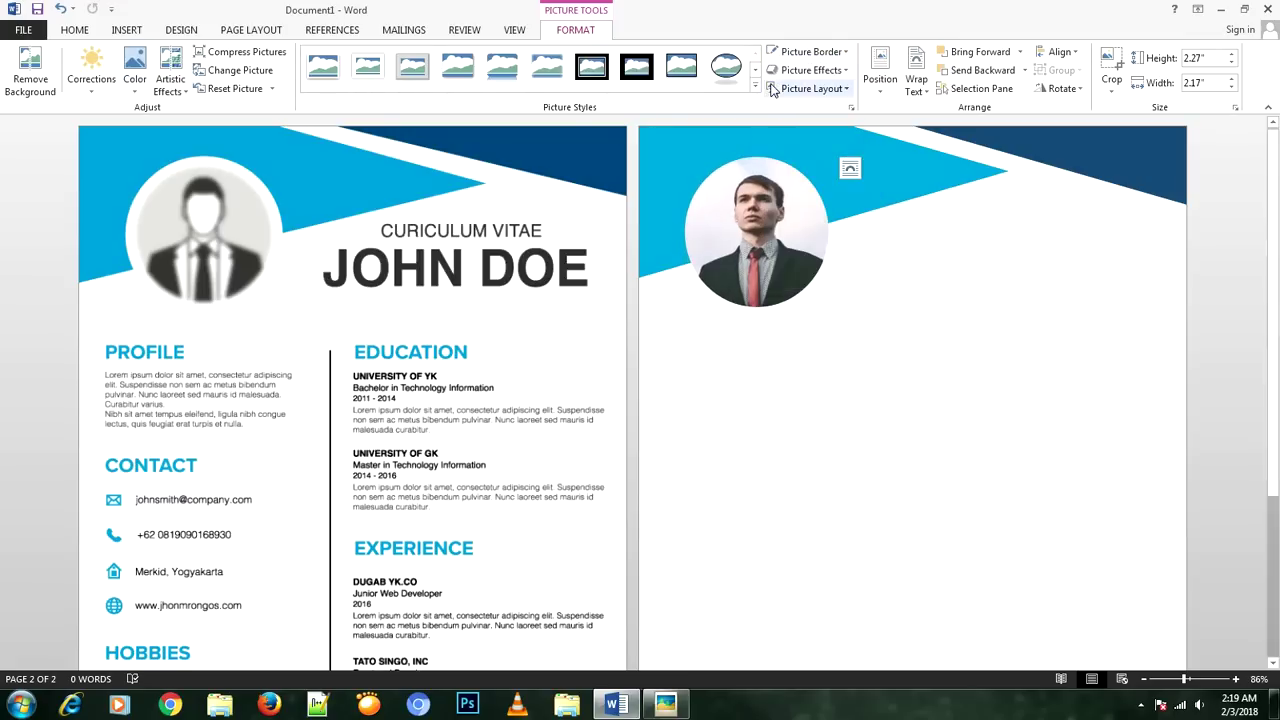
{"action": "left_click", "coordinate": [838, 53]}
{"action": "mouse_move", "coordinate": [885, 270]}
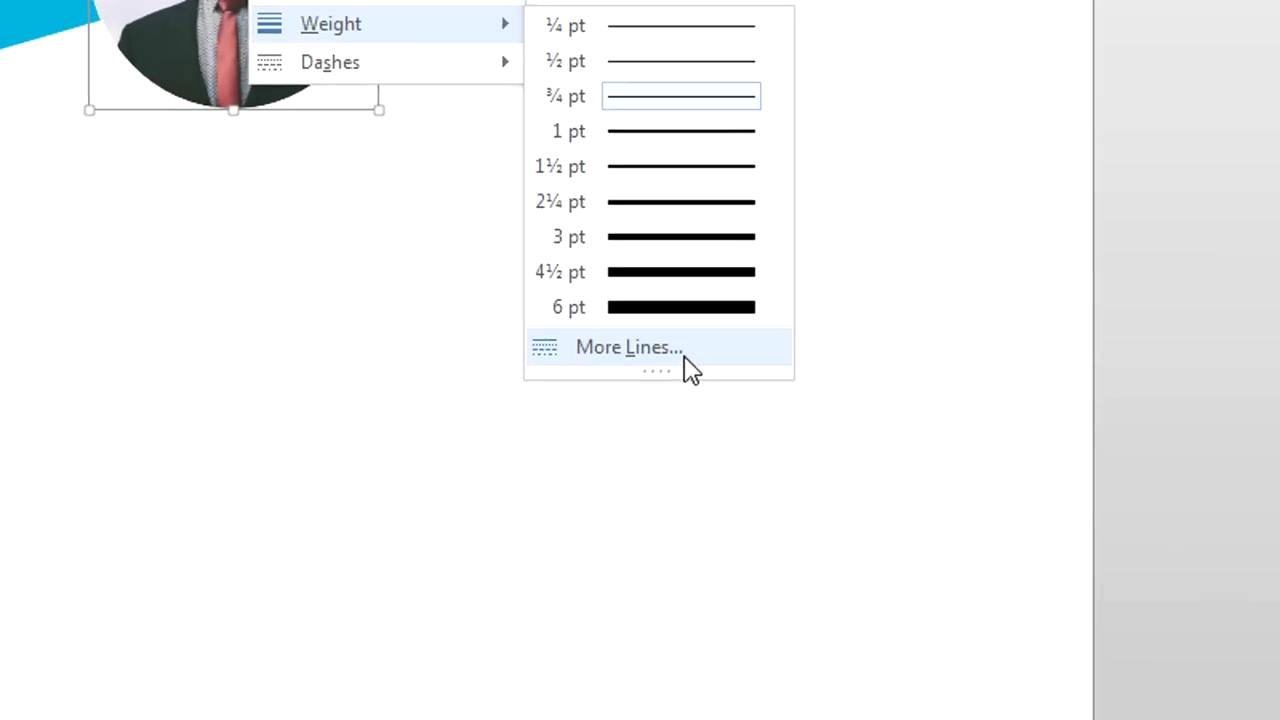
{"action": "left_click", "coordinate": [985, 428]}
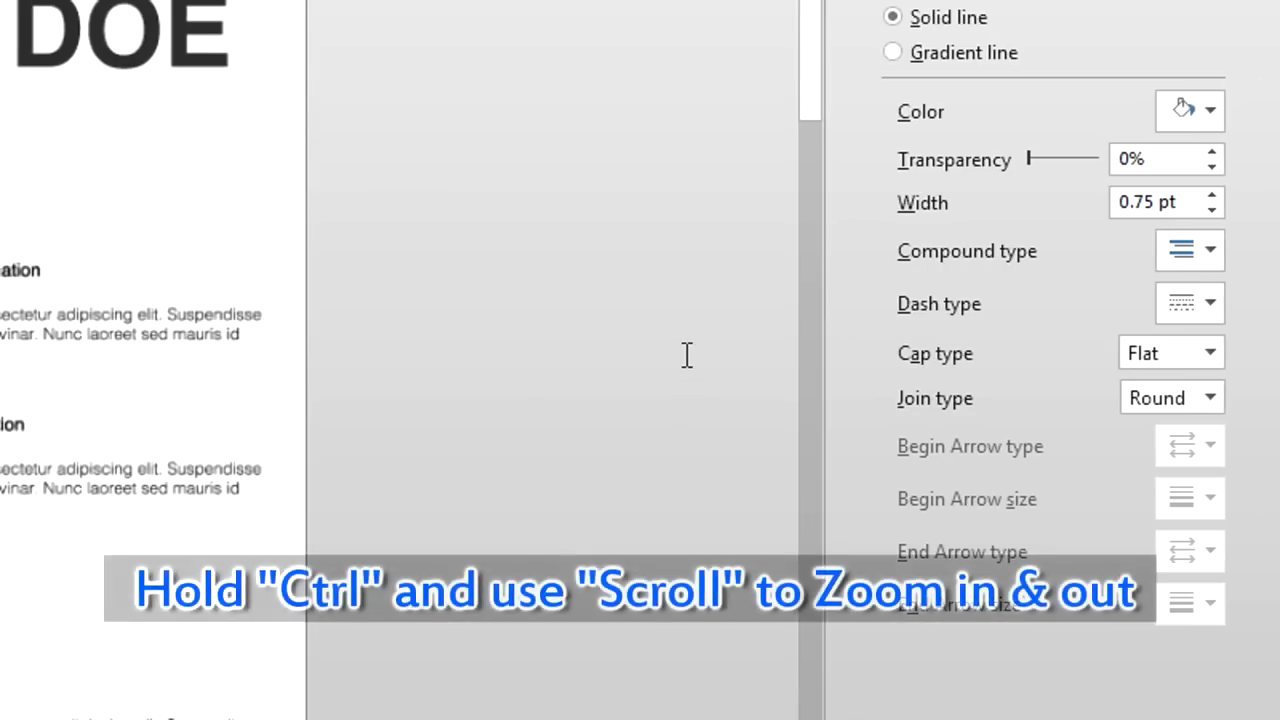
{"action": "scroll", "coordinate": [684, 357], "scroll_direction": "down", "scroll_amount": 4}
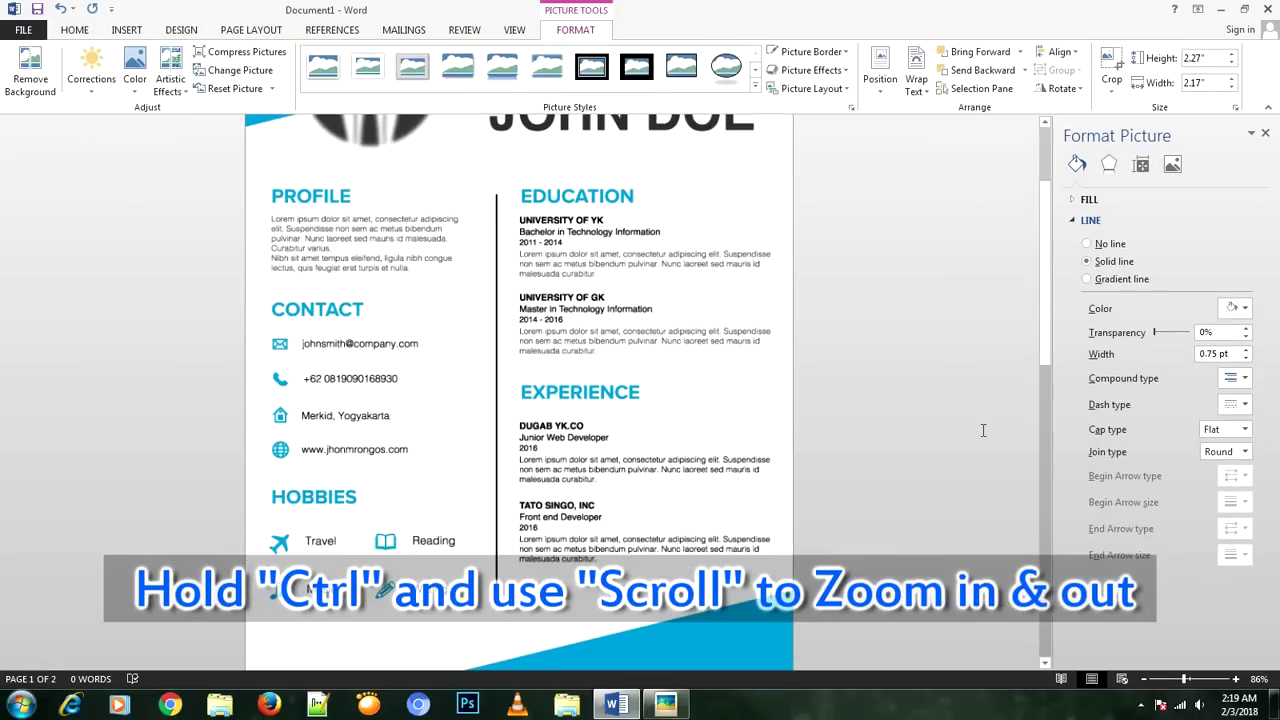
{"action": "scroll", "coordinate": [940, 420], "scroll_direction": "down", "scroll_amount": 4}
{"action": "scroll", "coordinate": [940, 420], "scroll_direction": "up", "scroll_amount": 2}
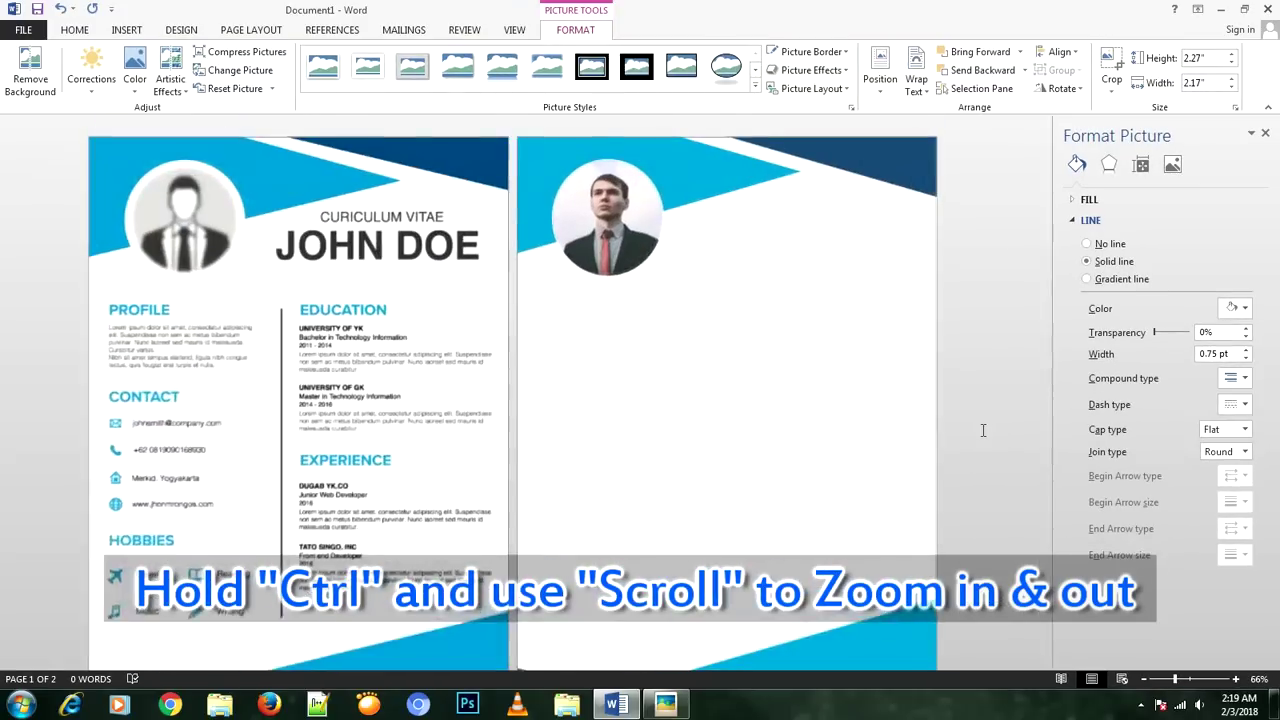
{"action": "left_click_drag", "start_coordinate": [1248, 353], "coordinate": [1248, 353]}
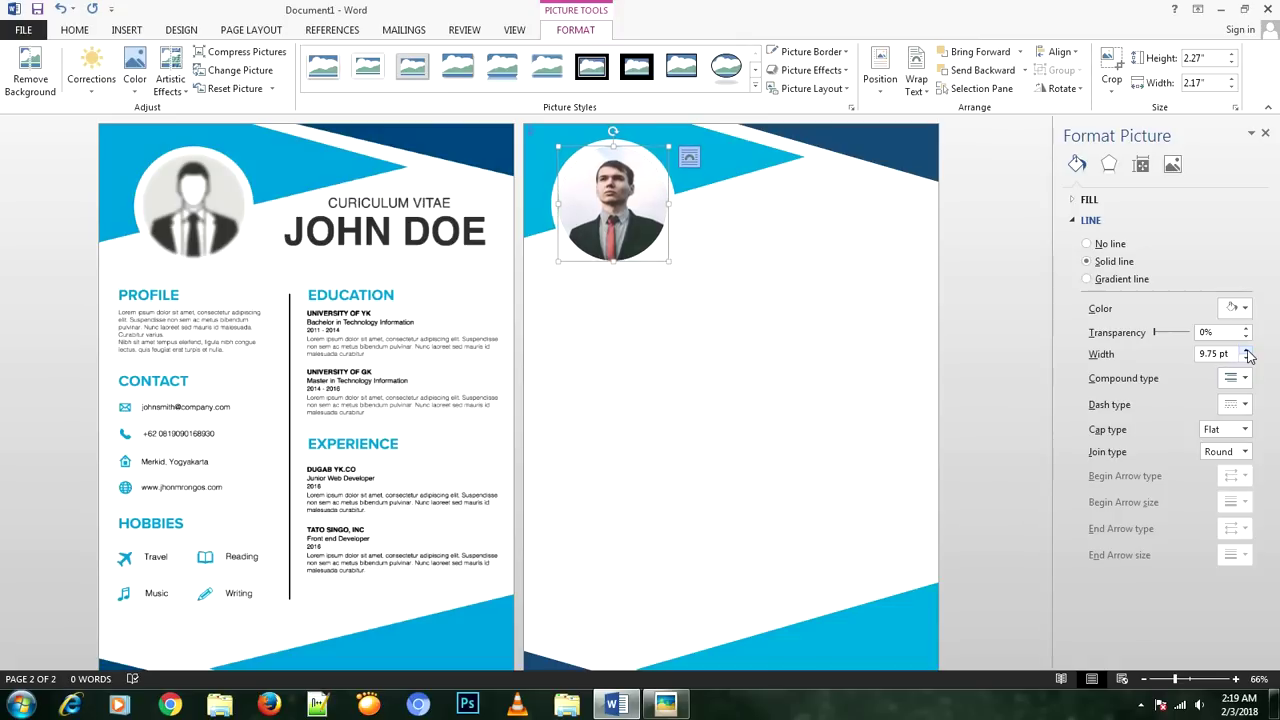
{"action": "left_click", "coordinate": [1248, 360]}
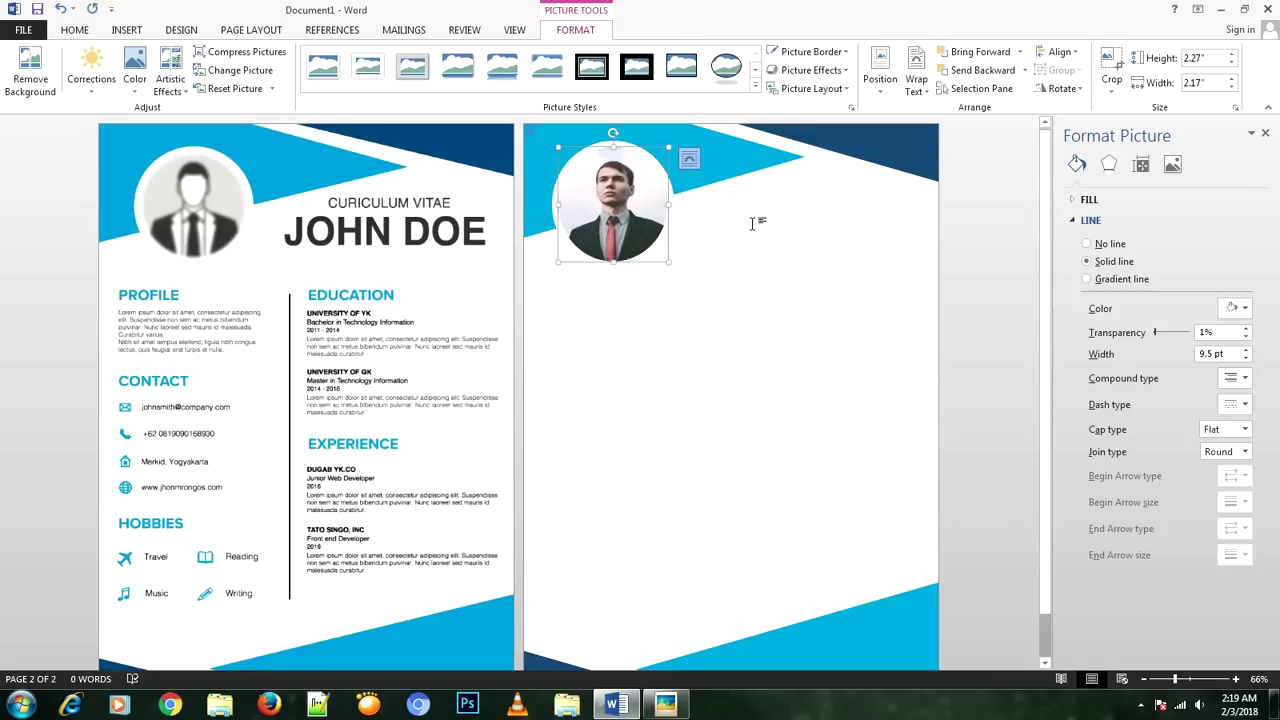
{"action": "left_click", "coordinate": [691, 251]}
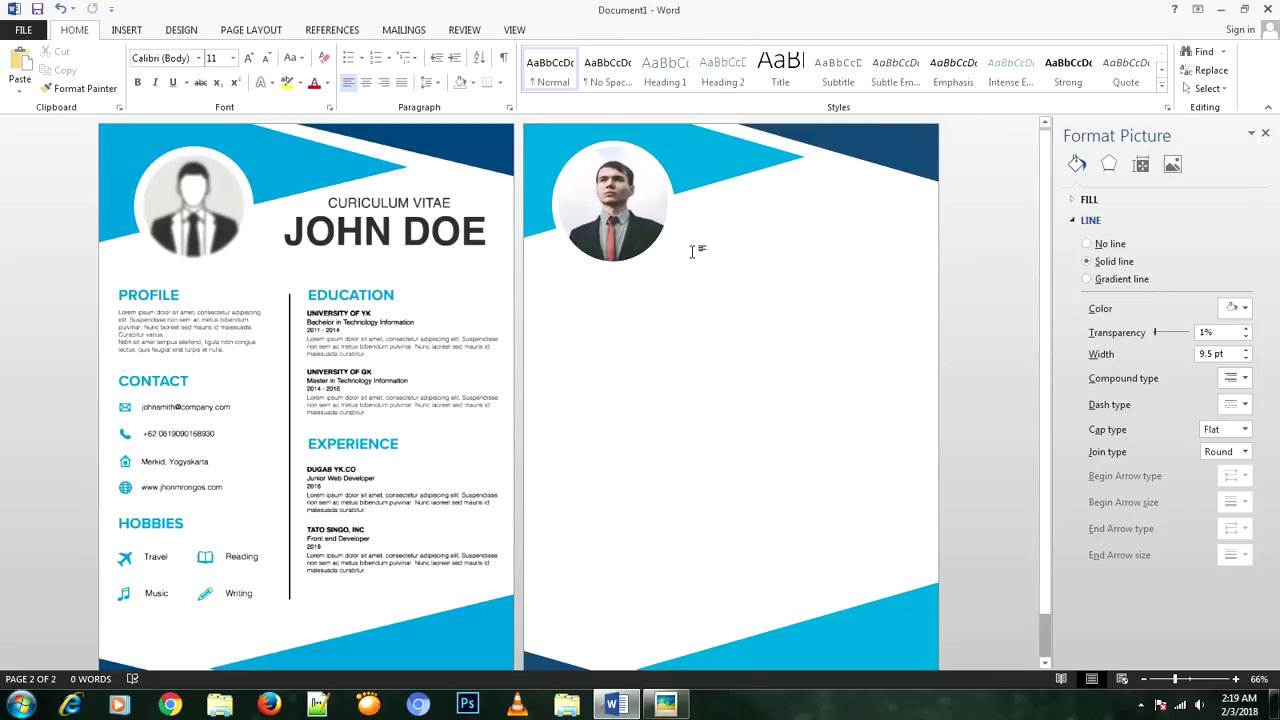
Close the Text Effects pane, shrink the round photo slightly and nudge it right
{"action": "left_click", "coordinate": [1265, 133]}
{"action": "scroll", "coordinate": [1020, 240], "scroll_direction": "up", "scroll_amount": 3, "text": "ctrl"}
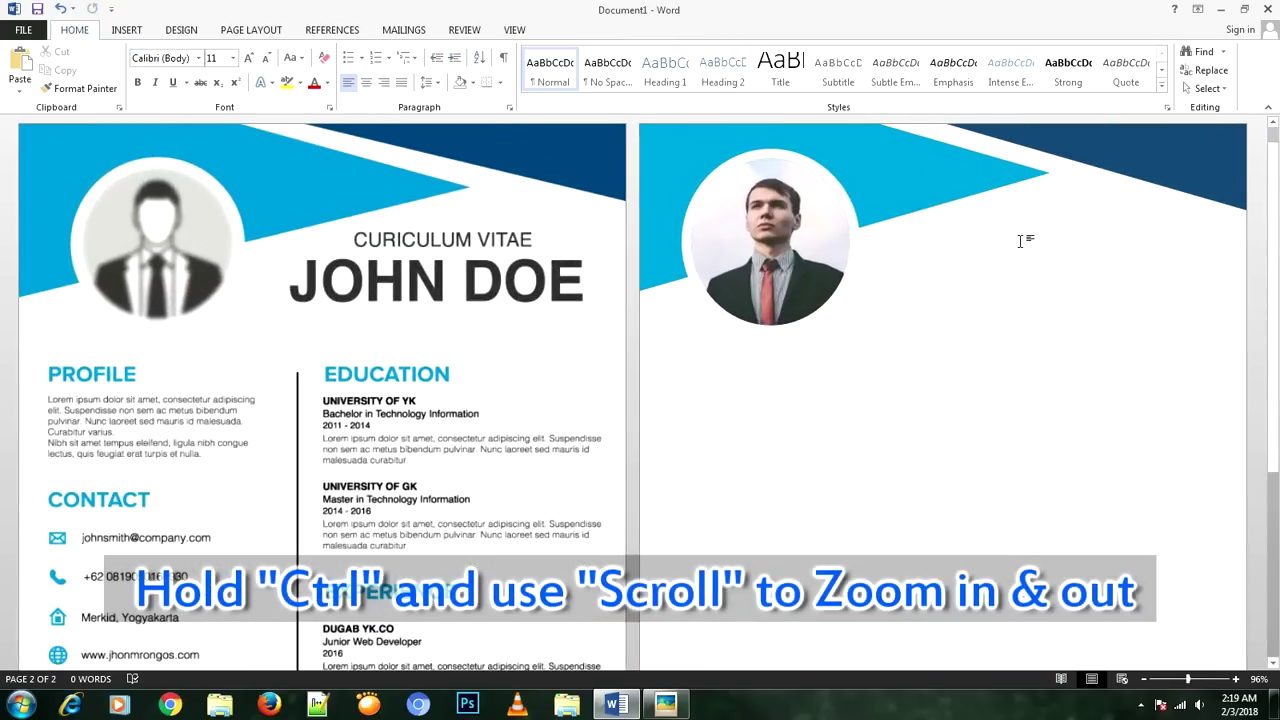
{"action": "left_click", "coordinate": [838, 285]}
{"action": "left_click_drag", "start_coordinate": [848, 327], "coordinate": [844, 322]}
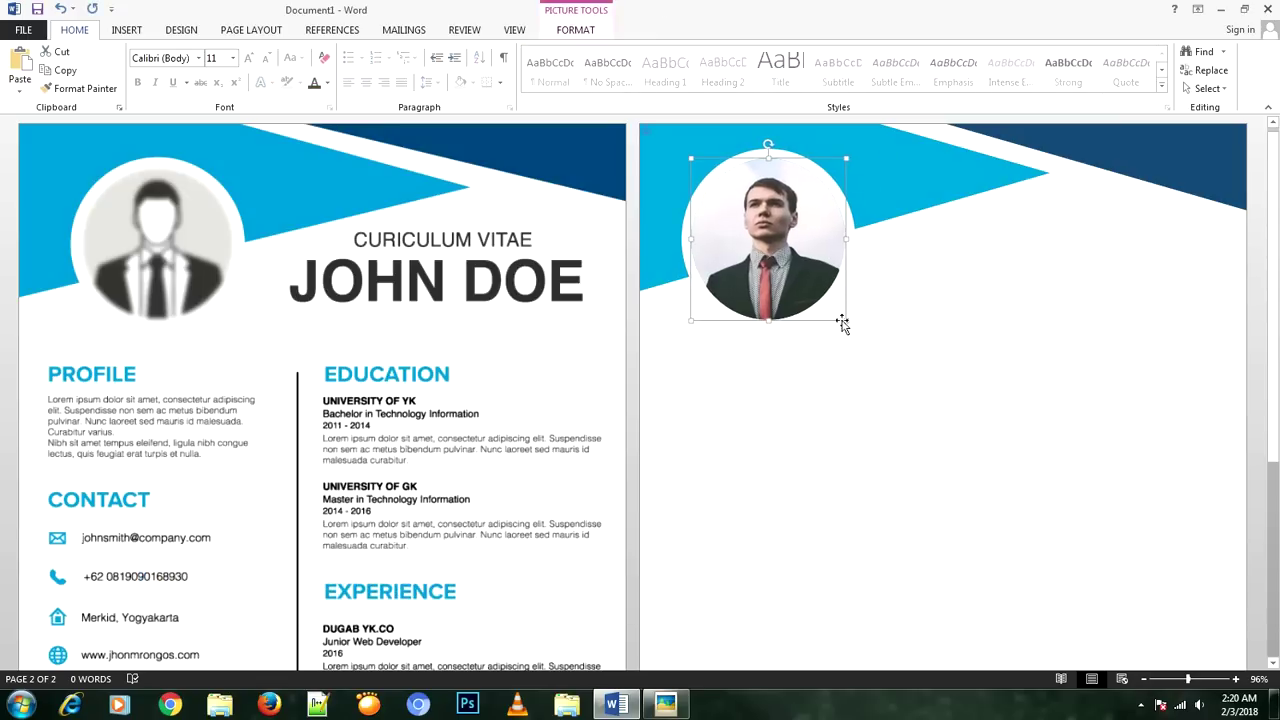
{"action": "left_click_drag", "start_coordinate": [790, 275], "coordinate": [802, 277]}
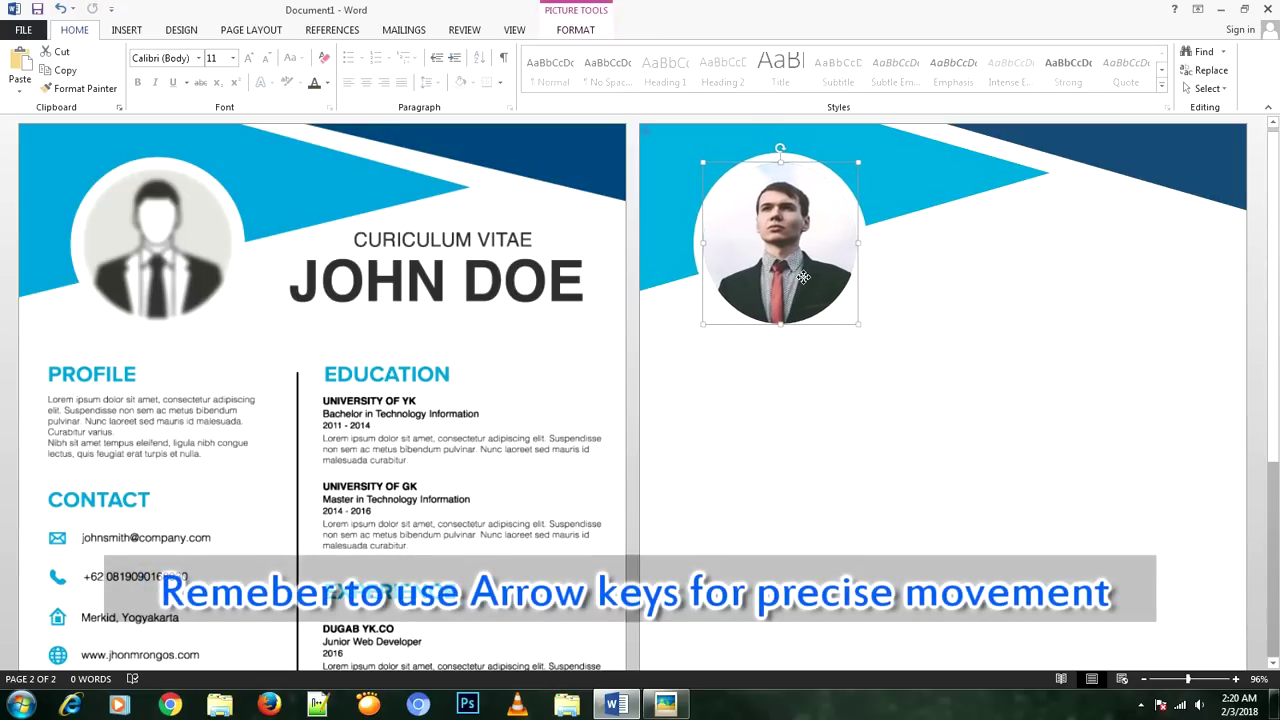
{"action": "left_click", "coordinate": [912, 310]}
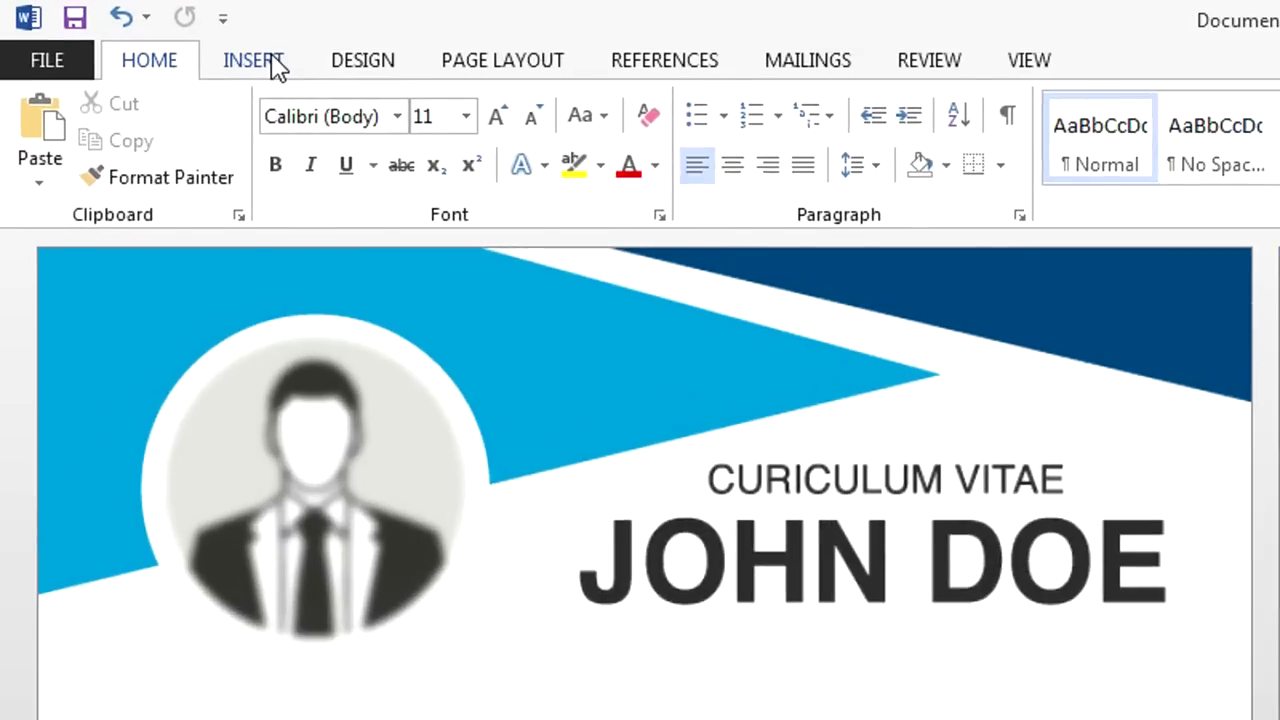
Draw a text box right of the photo on page two and type CURICULUM VITAE
{"action": "left_click", "coordinate": [243, 57]}
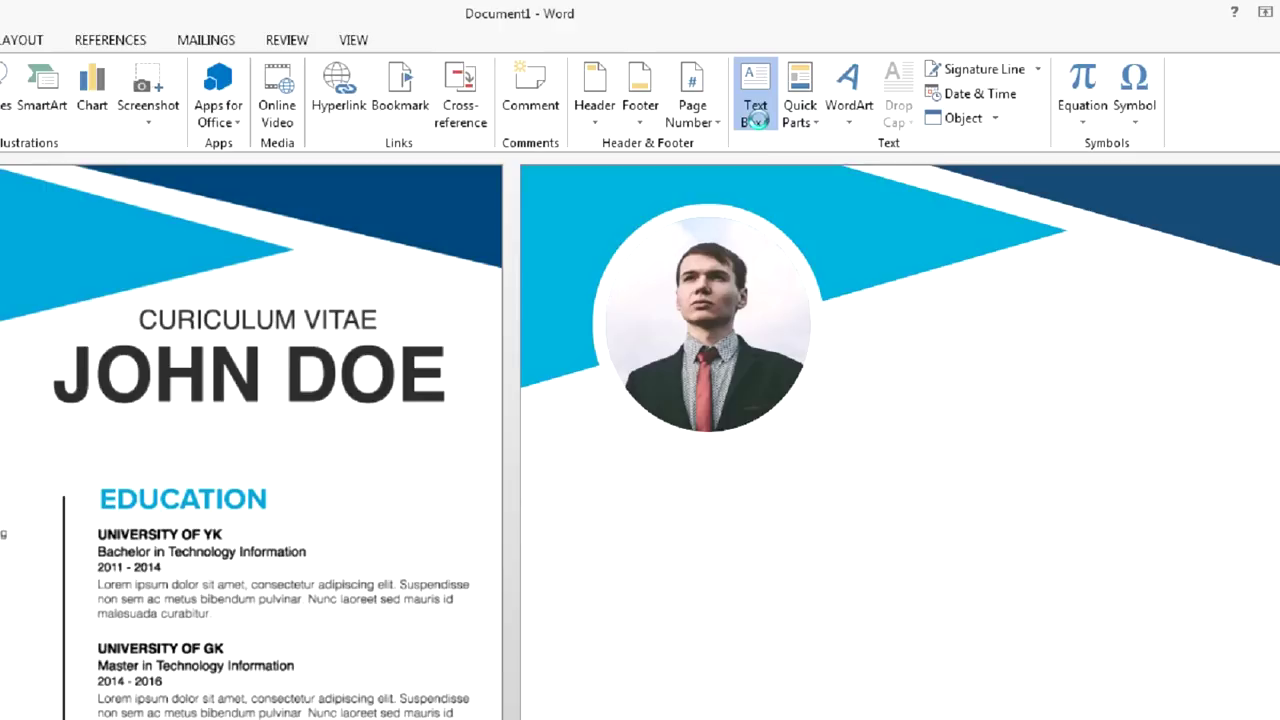
{"action": "left_click", "coordinate": [816, 88]}
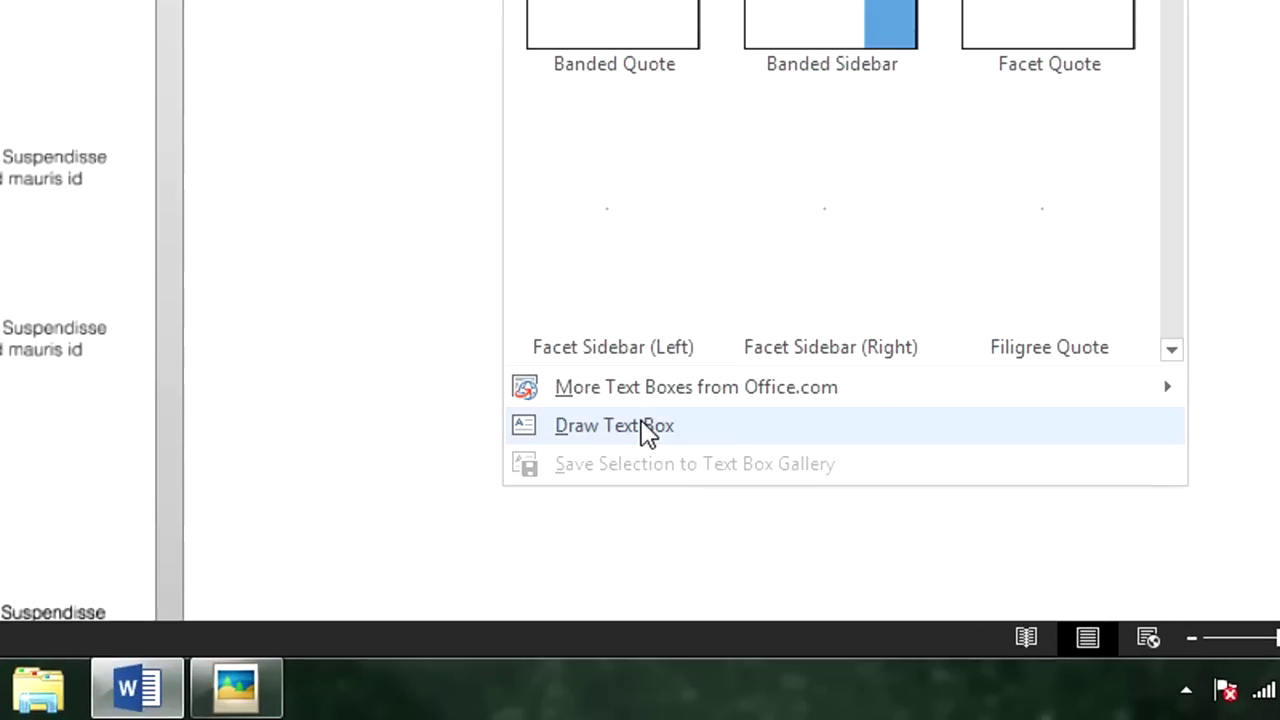
{"action": "left_click", "coordinate": [862, 573]}
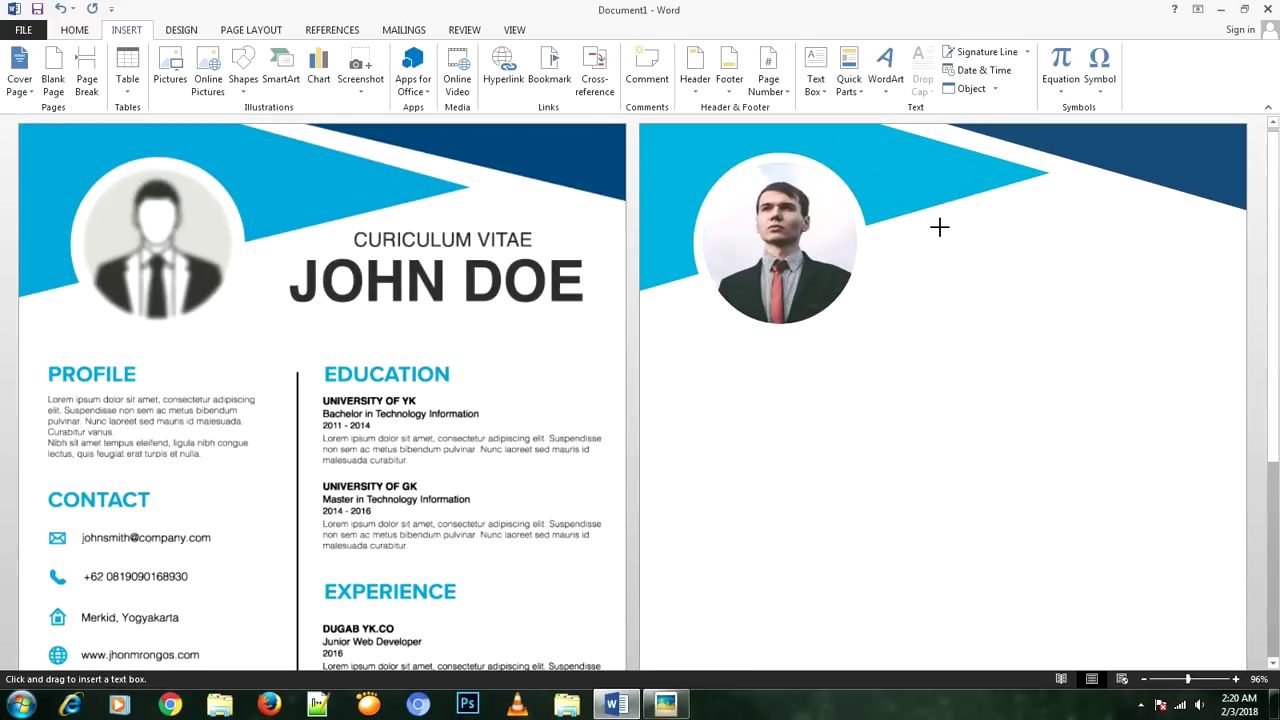
{"action": "left_click_drag", "start_coordinate": [1092, 270], "coordinate": [1197, 279]}
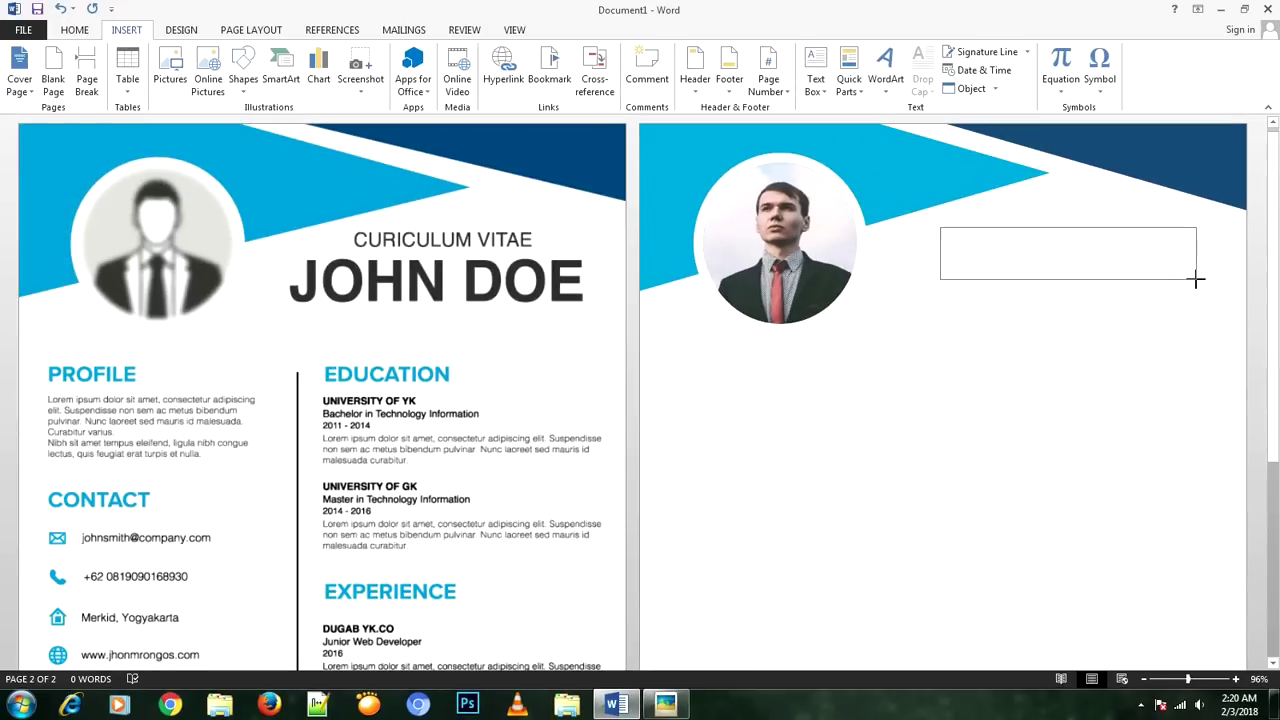
{"action": "type", "text": "CURICULUM VITA"}
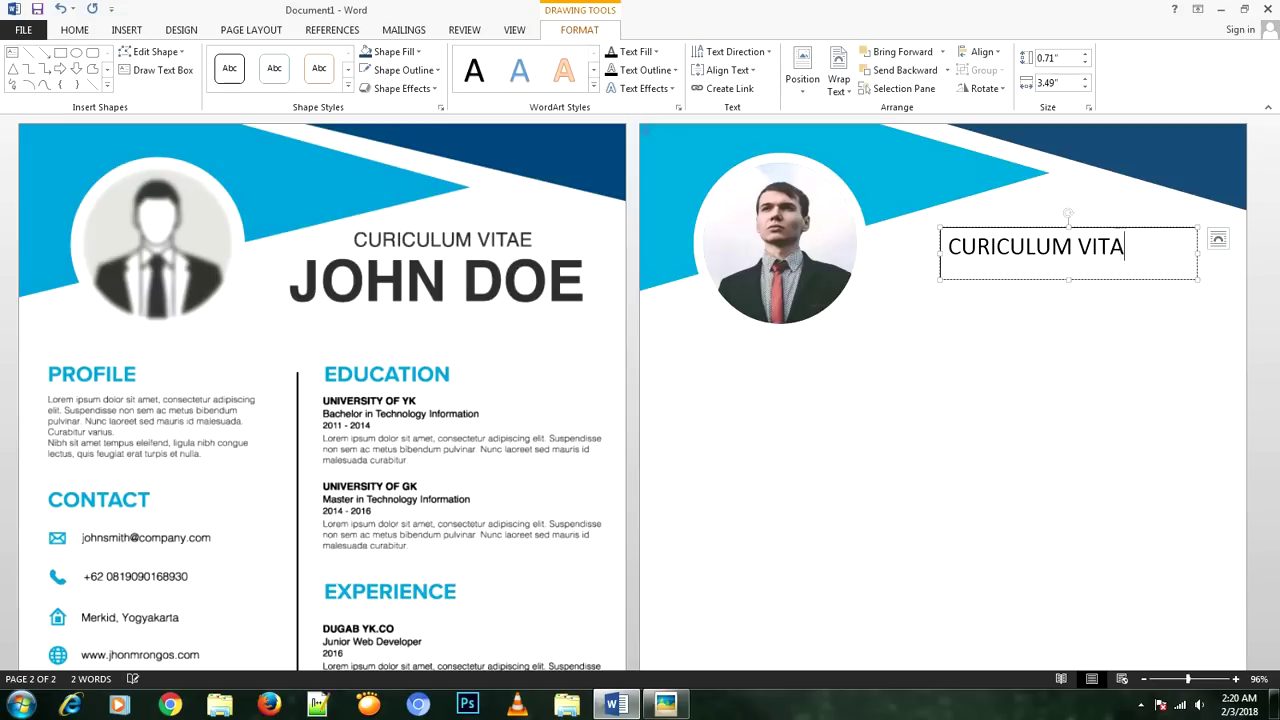
{"action": "type", "text": "E"}
Make the CURICULUM VITAE text centred at size 24
{"action": "key", "text": "ctrl+a"}
{"action": "right_click", "coordinate": [1098, 263]}
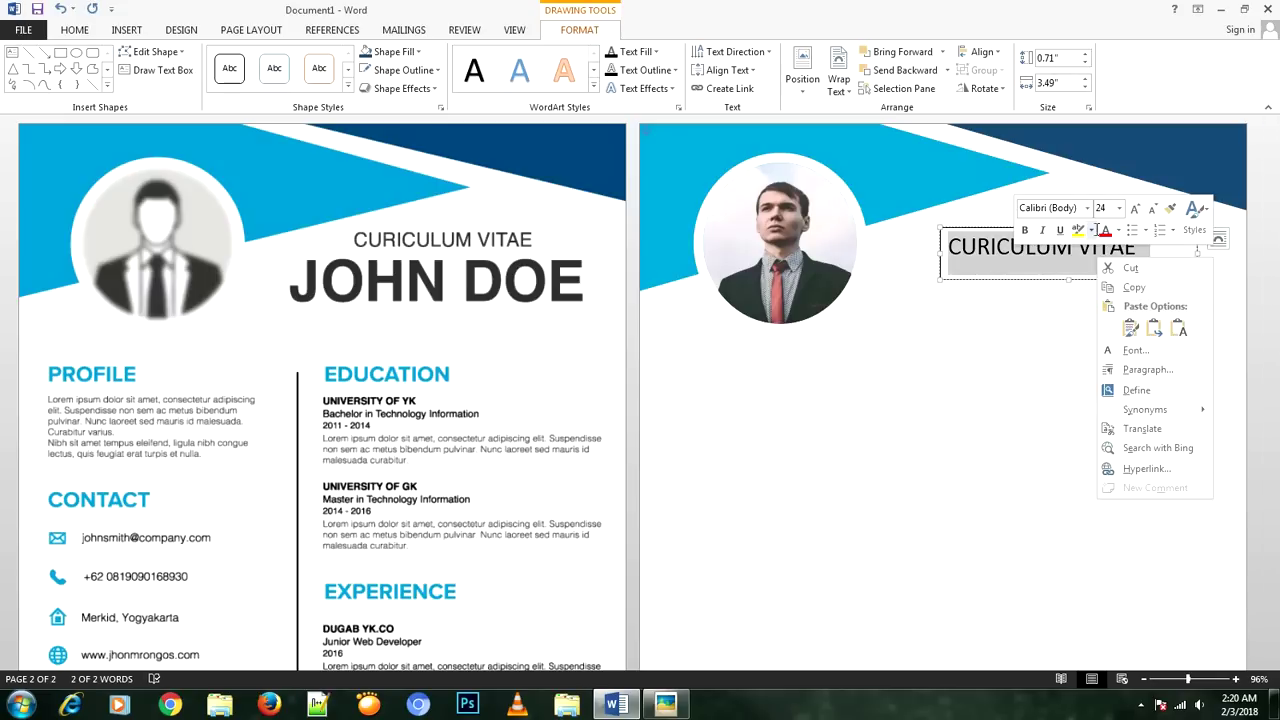
{"action": "left_click", "coordinate": [1119, 210]}
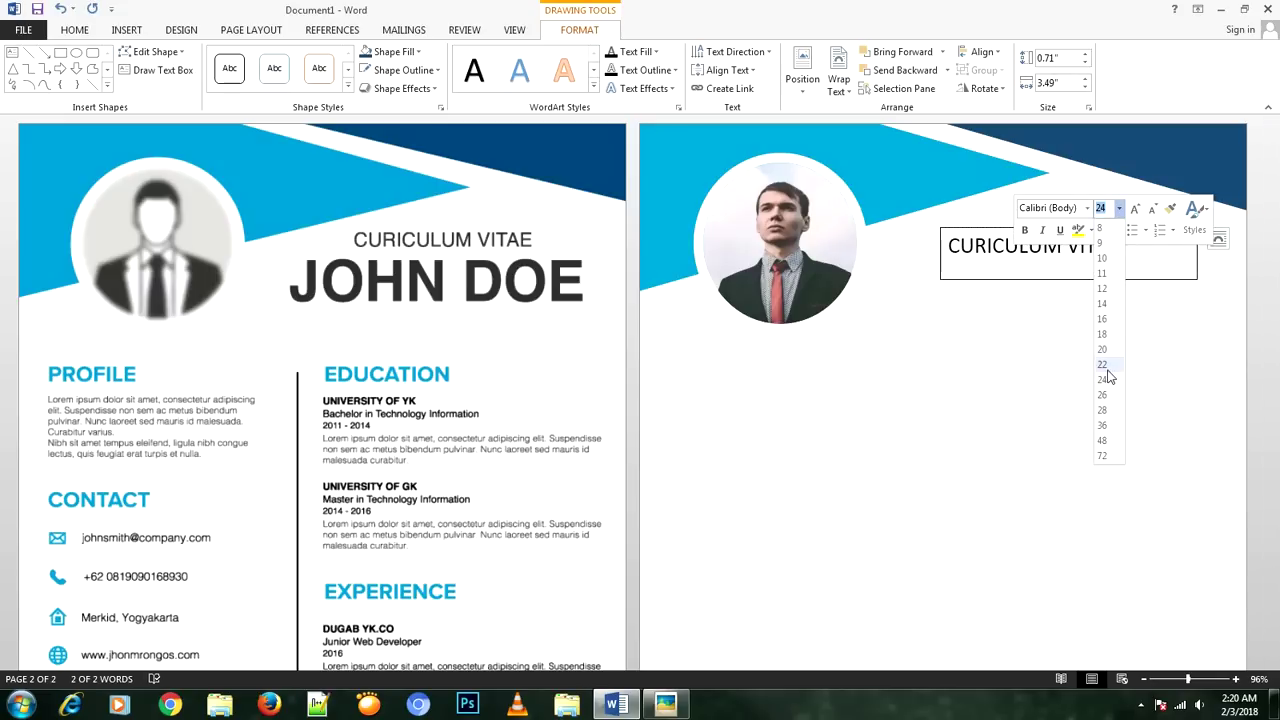
{"action": "left_click", "coordinate": [1104, 365]}
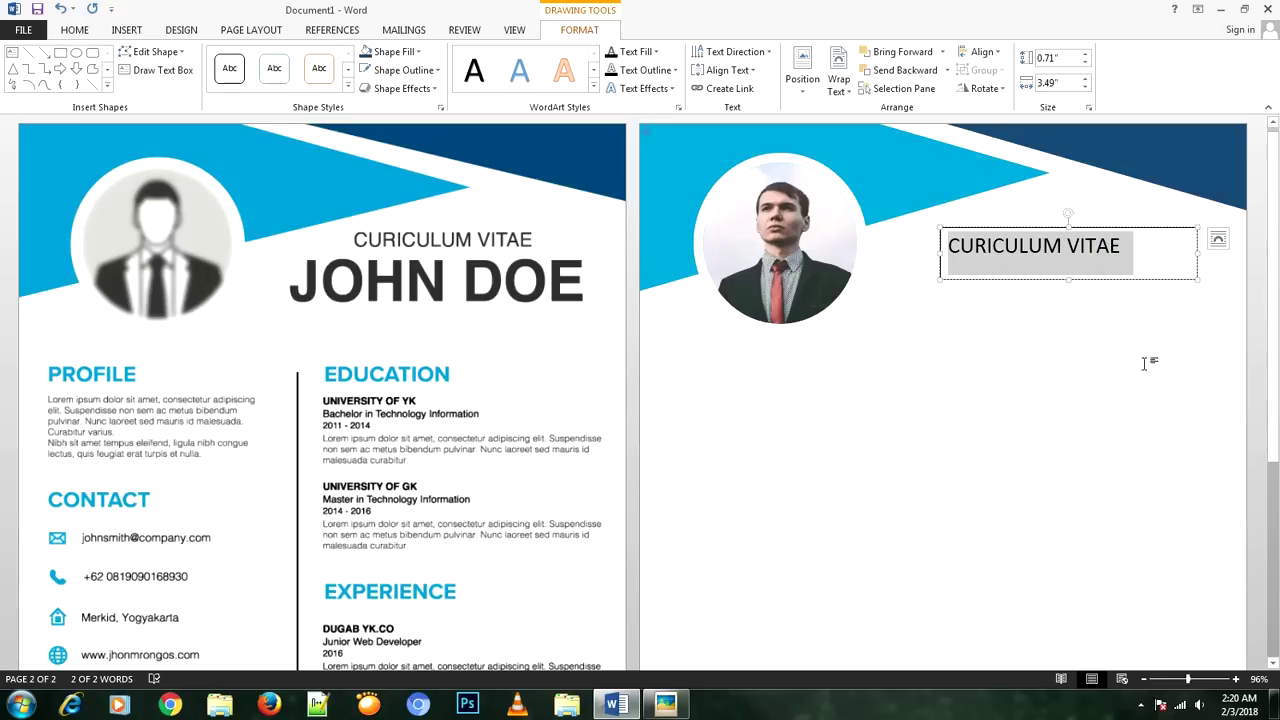
{"action": "left_click", "coordinate": [85, 32]}
{"action": "left_click", "coordinate": [366, 84]}
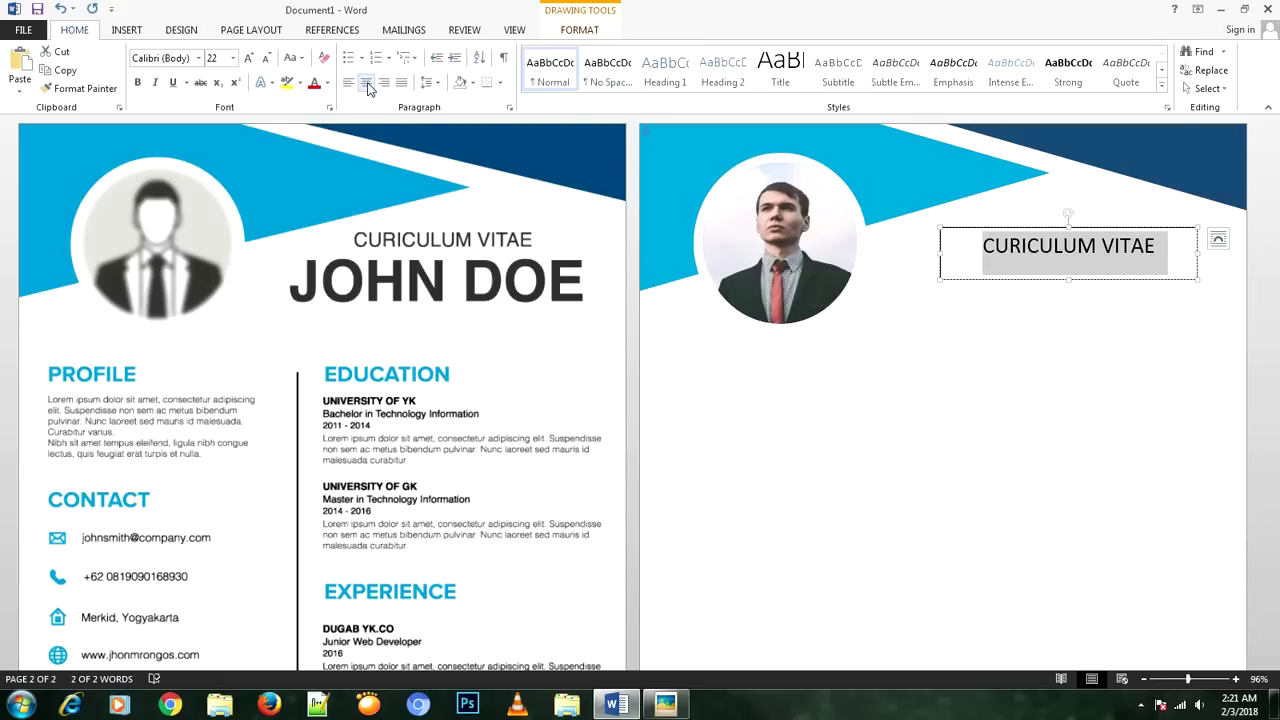
{"action": "left_click", "coordinate": [251, 58]}
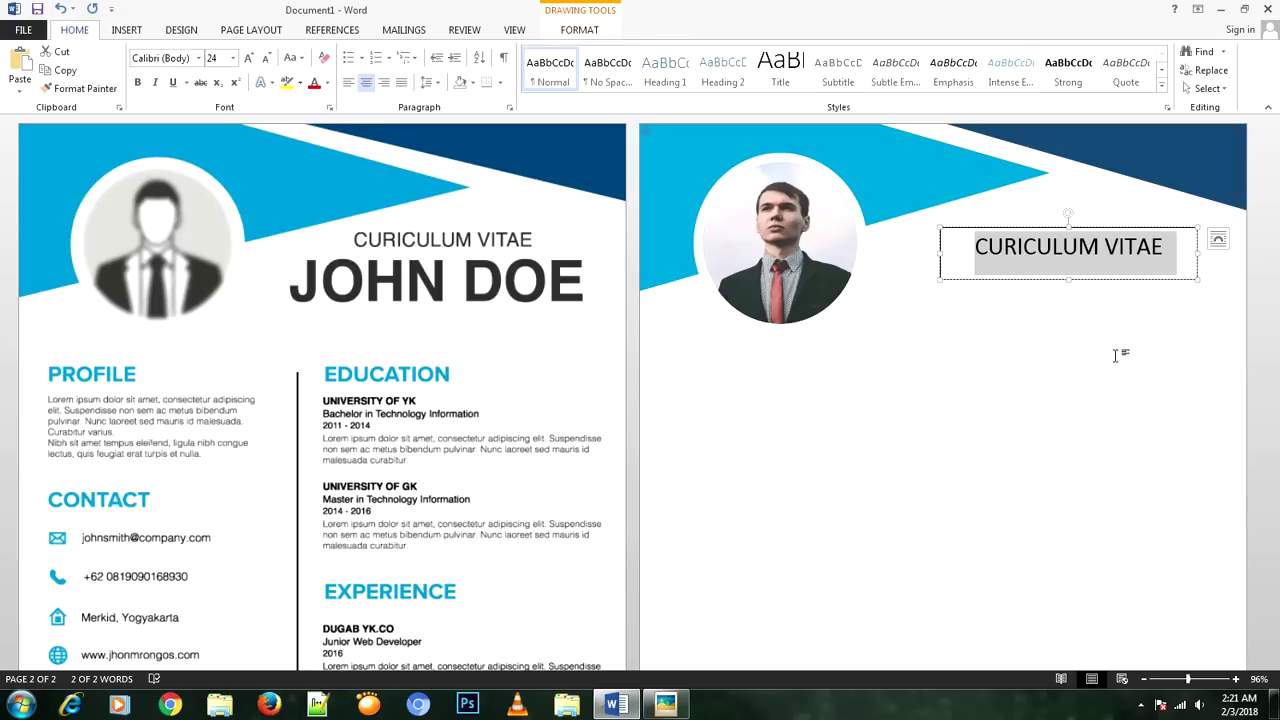
Set the text box to No Fill and No Outline
{"action": "left_click", "coordinate": [583, 30]}
{"action": "left_click", "coordinate": [411, 58]}
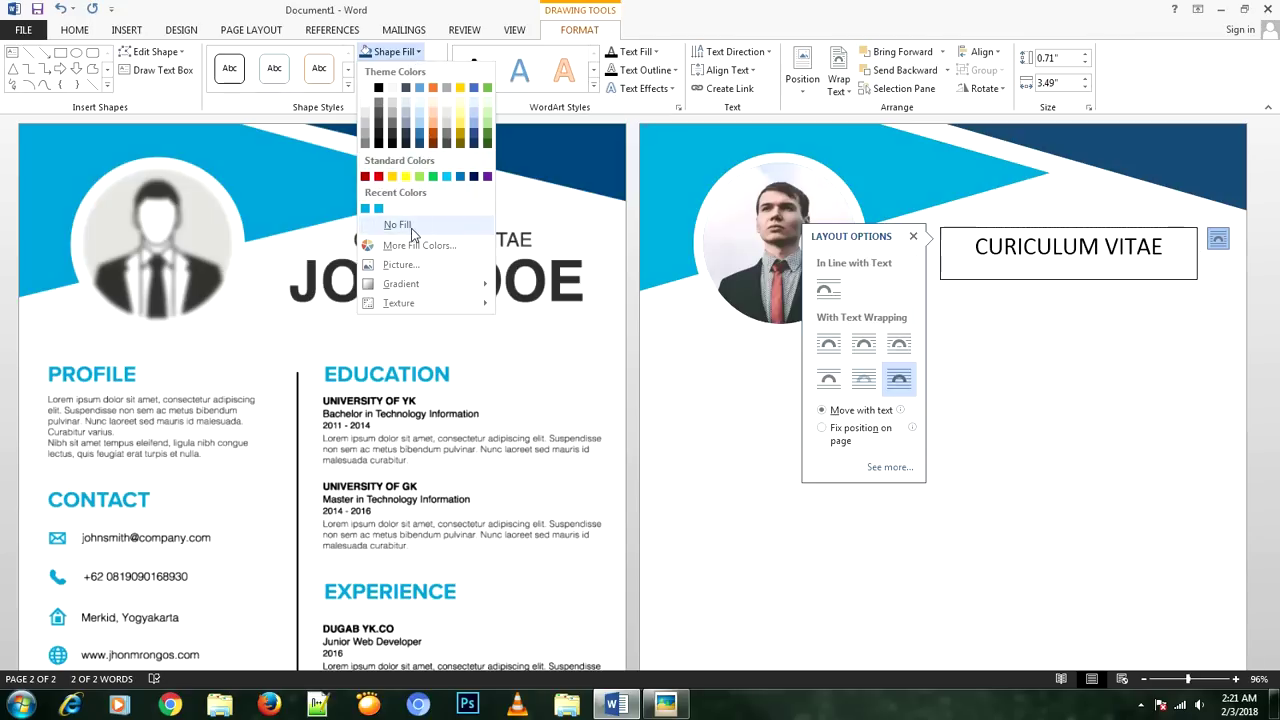
{"action": "left_click", "coordinate": [403, 224]}
{"action": "left_click", "coordinate": [435, 72]}
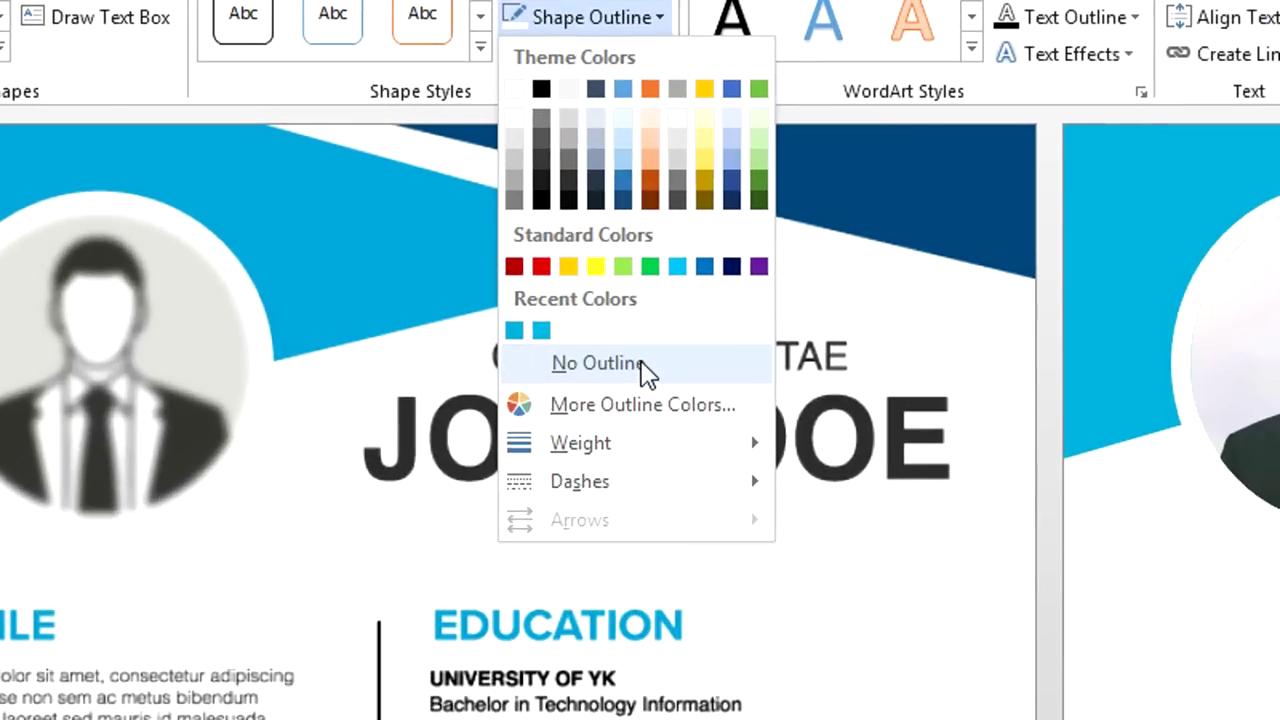
{"action": "left_click", "coordinate": [426, 244]}
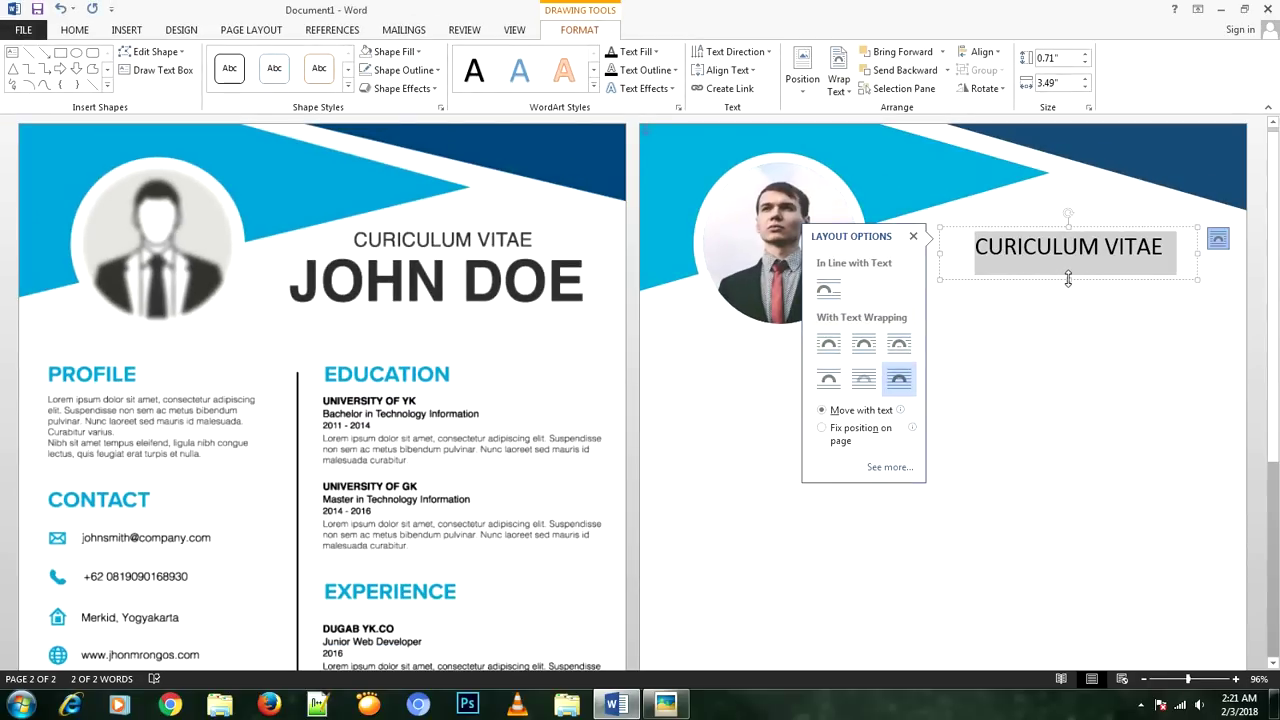
Duplicate the CURICULUM VITAE box below it, enlarge it and retype it as YOUR NAME
{"action": "left_click_drag", "start_coordinate": [1060, 276], "coordinate": [1045, 313]}
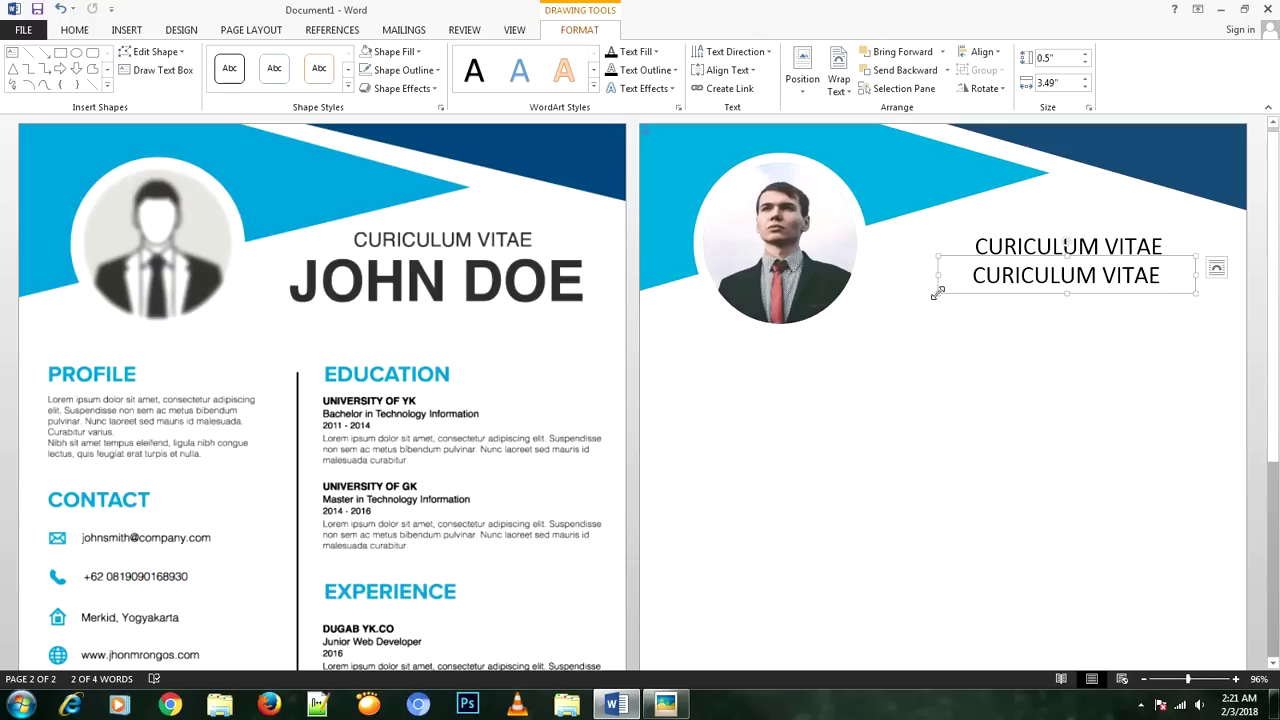
{"action": "left_click_drag", "start_coordinate": [938, 293], "coordinate": [914, 323]}
{"action": "left_click_drag", "start_coordinate": [1197, 323], "coordinate": [1222, 330]}
{"action": "triple_click", "coordinate": [1150, 278]}
{"action": "type", "text": "YOUR NAME"}
Make YOUR NAME bold and enlarge it to around 62 pt
{"action": "triple_click", "coordinate": [1007, 280]}
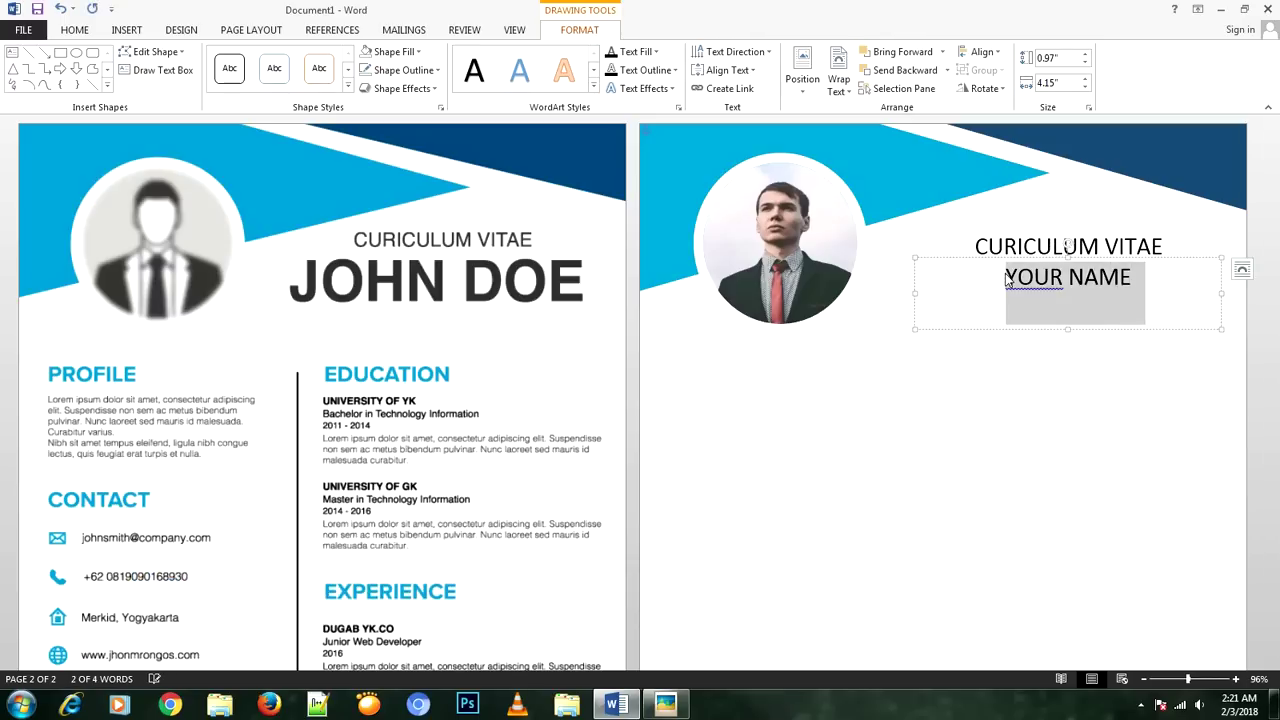
{"action": "left_click", "coordinate": [80, 32]}
{"action": "left_click", "coordinate": [252, 57]}
{"action": "left_click", "coordinate": [252, 57]}
{"action": "left_click", "coordinate": [252, 57]}
{"action": "left_click", "coordinate": [252, 57]}
{"action": "left_click", "coordinate": [252, 57]}
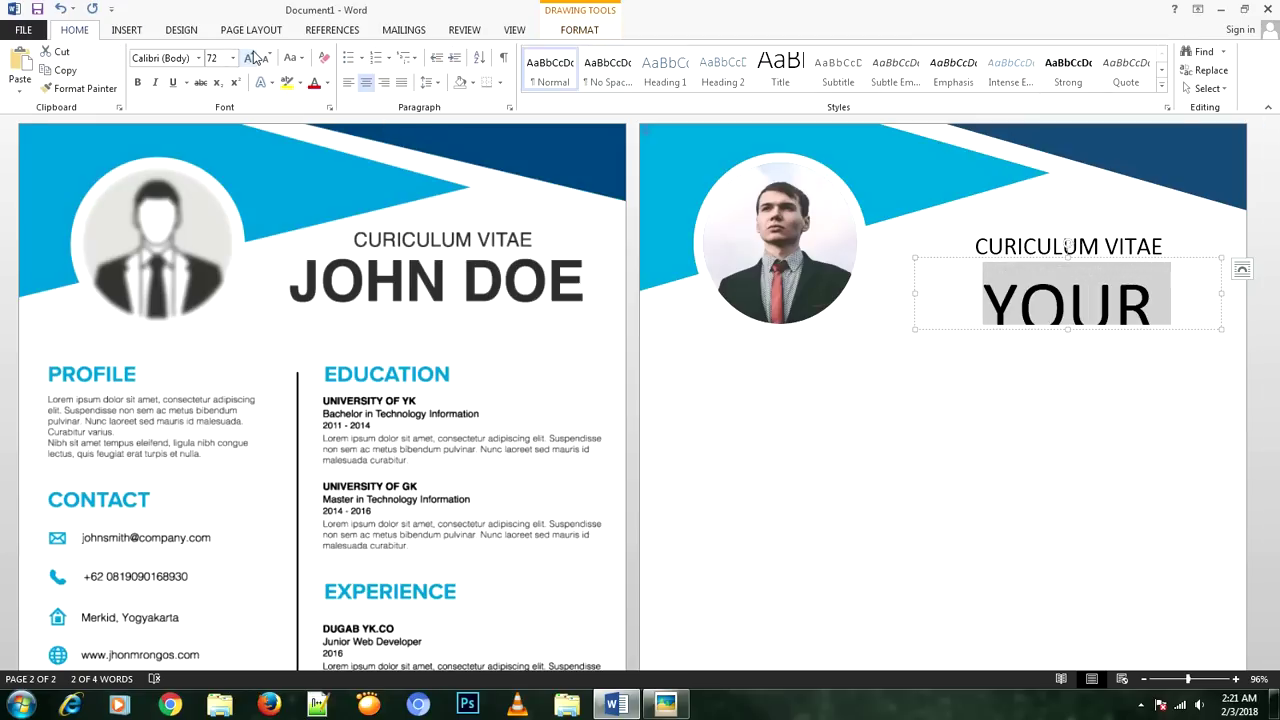
{"action": "left_click", "coordinate": [268, 60]}
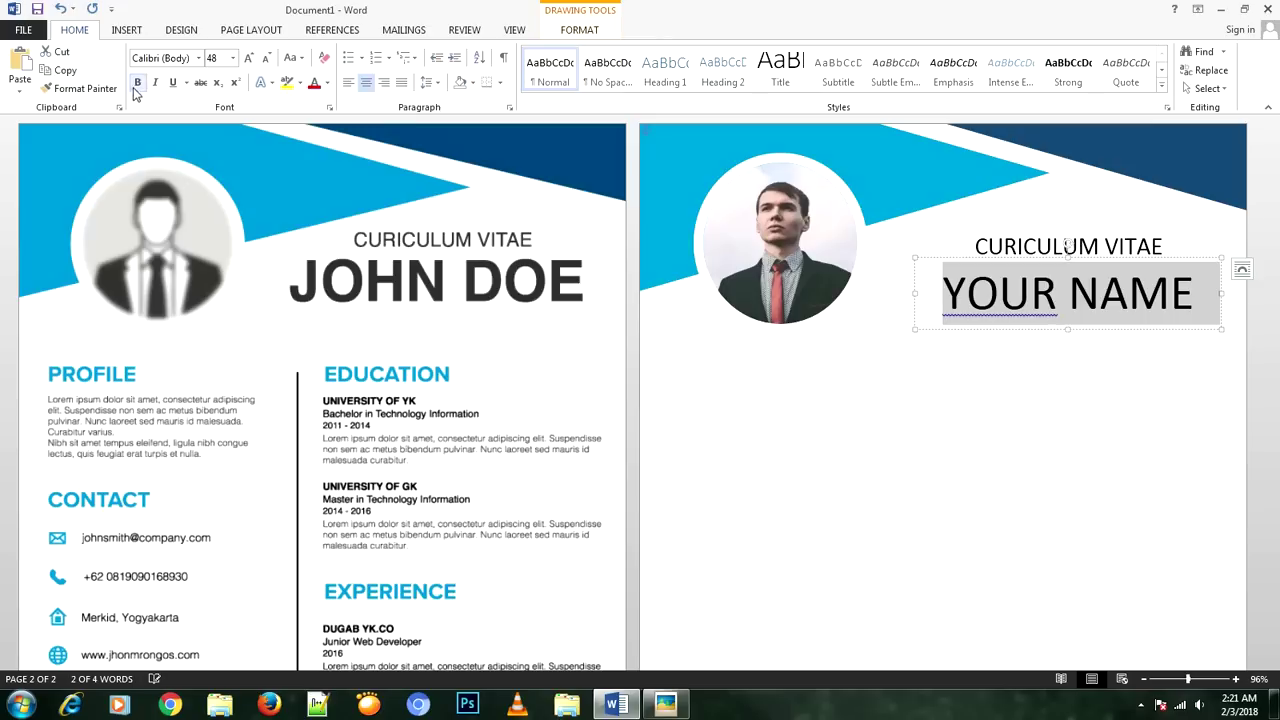
{"action": "left_click", "coordinate": [137, 84]}
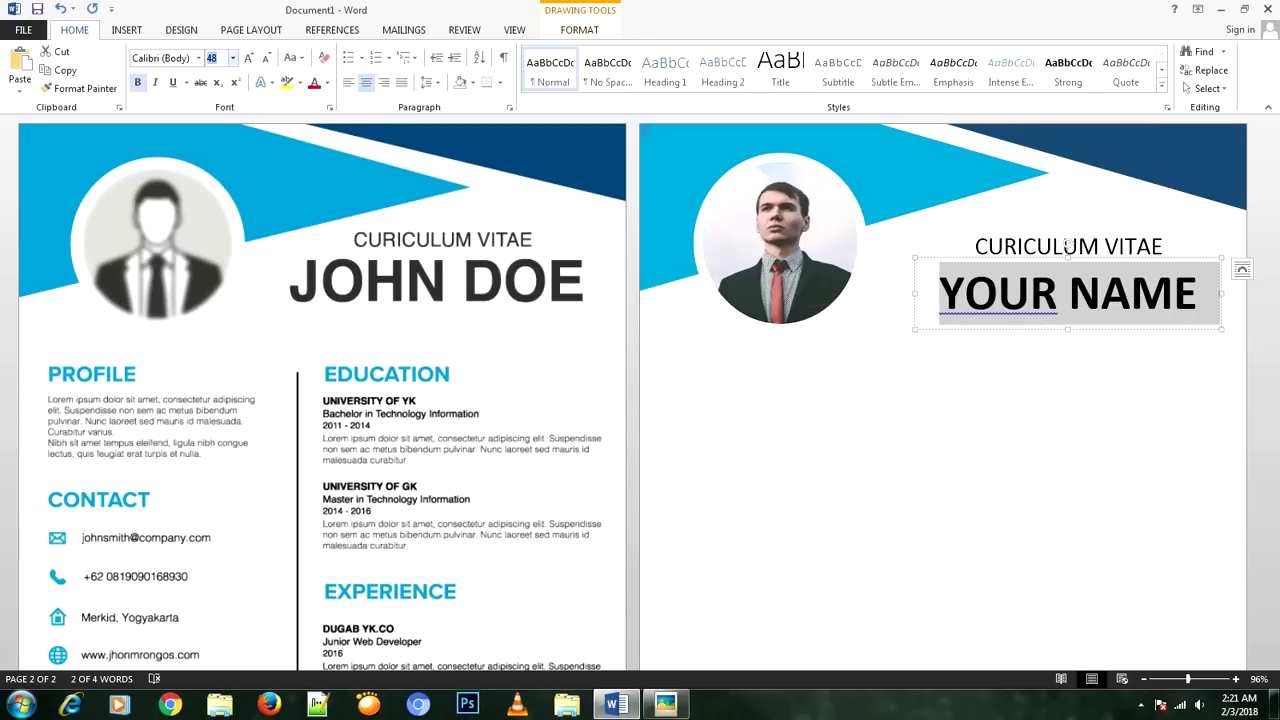
{"action": "left_click", "coordinate": [220, 58]}
{"action": "type", "text": "62"}
{"action": "key", "text": "Return"}
{"action": "left_click", "coordinate": [222, 57]}
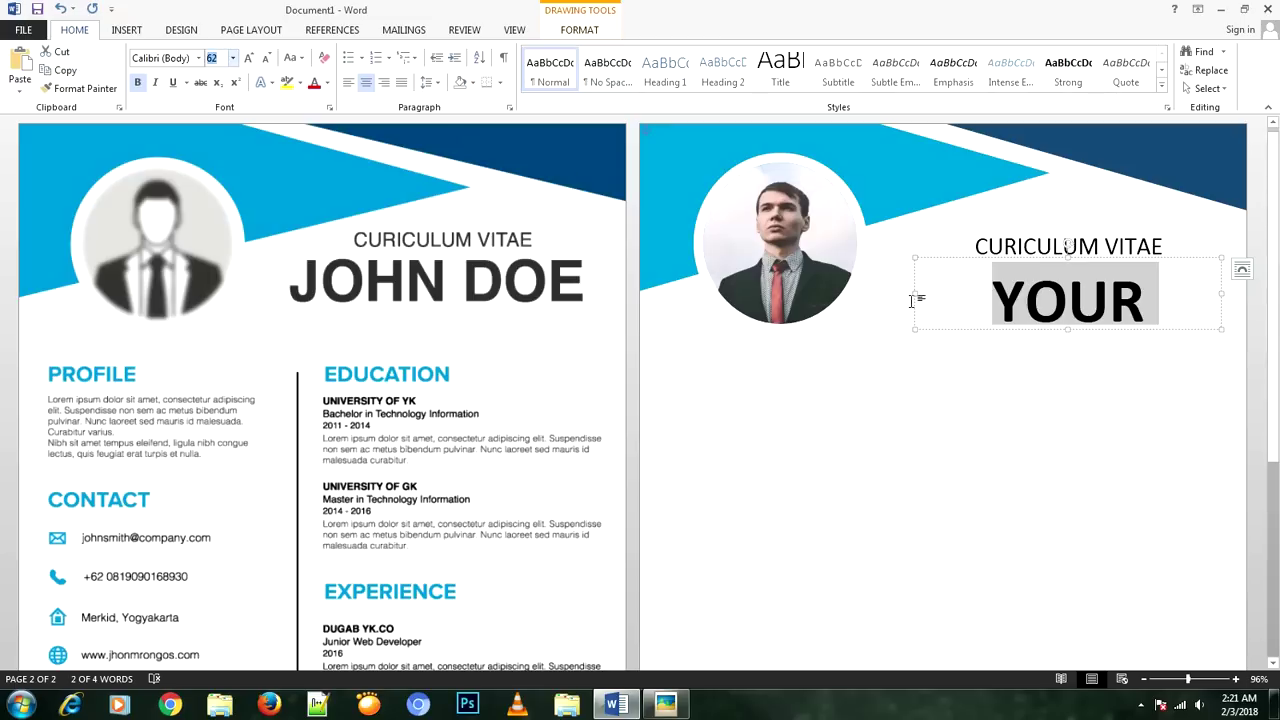
Widen the name box to fit one line, then set YOUR NAME to 59 pt dark grey
{"action": "left_click_drag", "start_coordinate": [915, 294], "coordinate": [891, 291]}
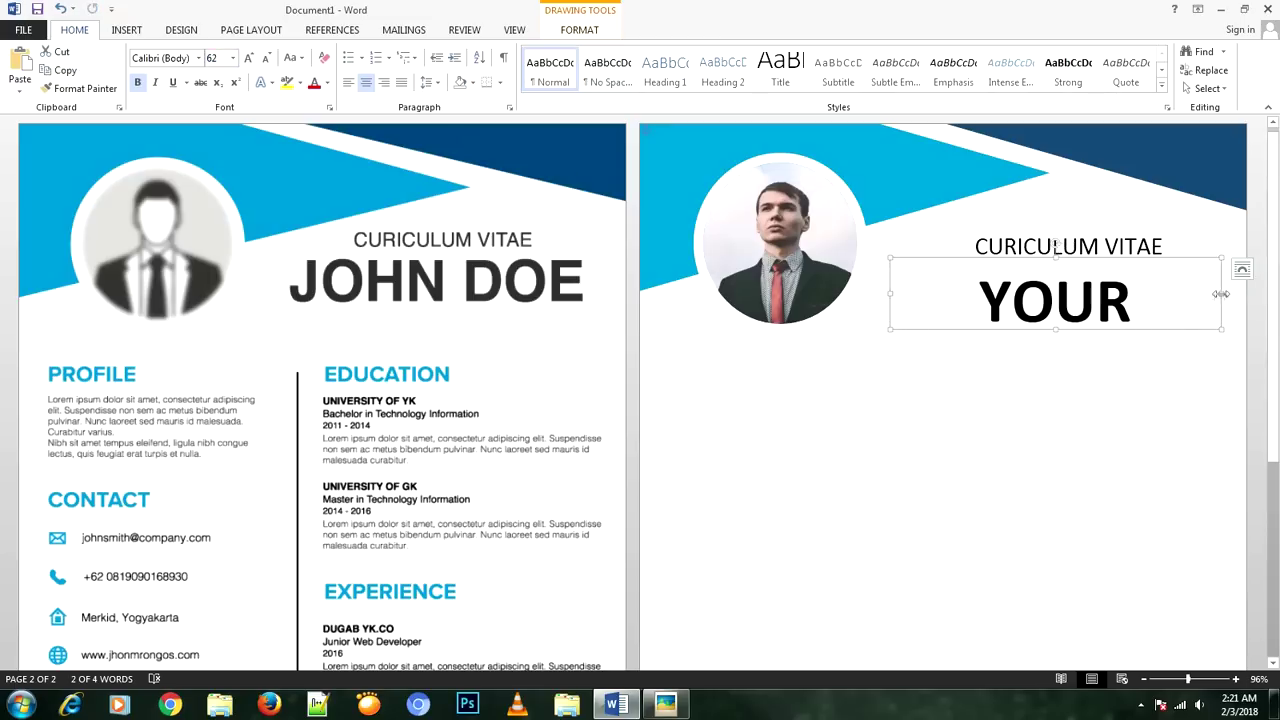
{"action": "left_click_drag", "start_coordinate": [1238, 291], "coordinate": [1237, 292]}
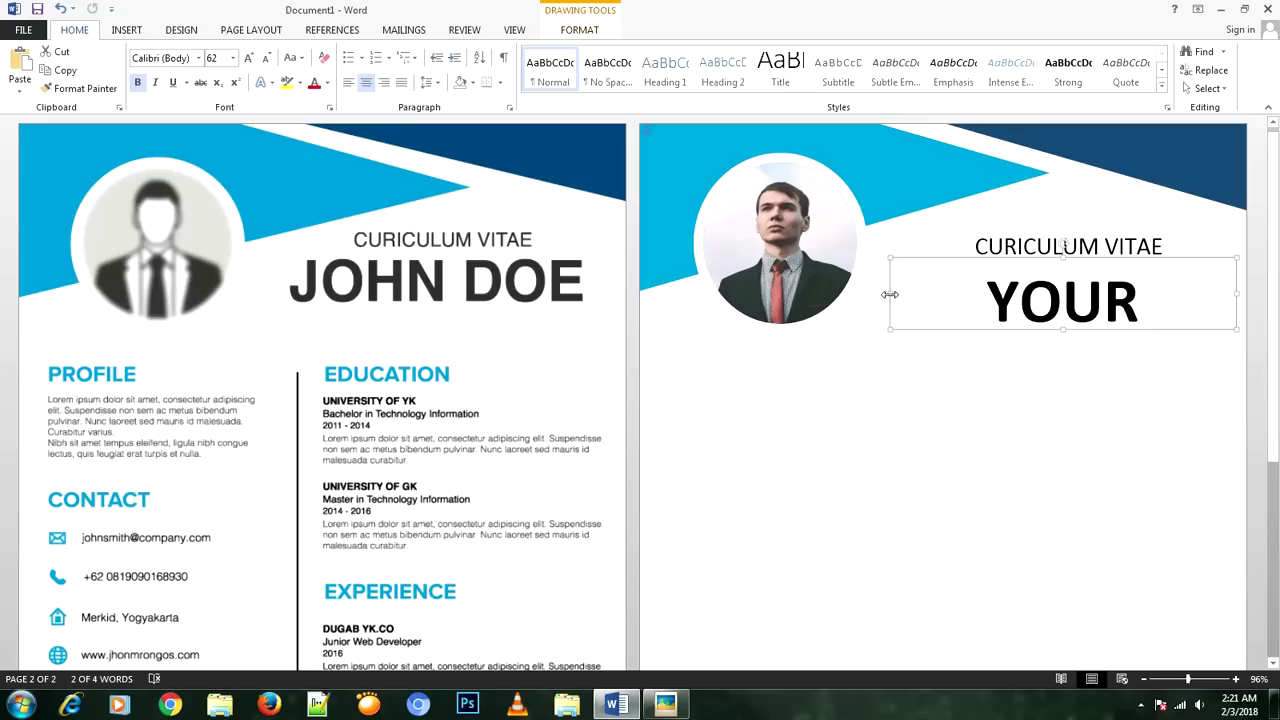
{"action": "left_click_drag", "start_coordinate": [890, 294], "coordinate": [875, 292]}
{"action": "left_click", "coordinate": [941, 295]}
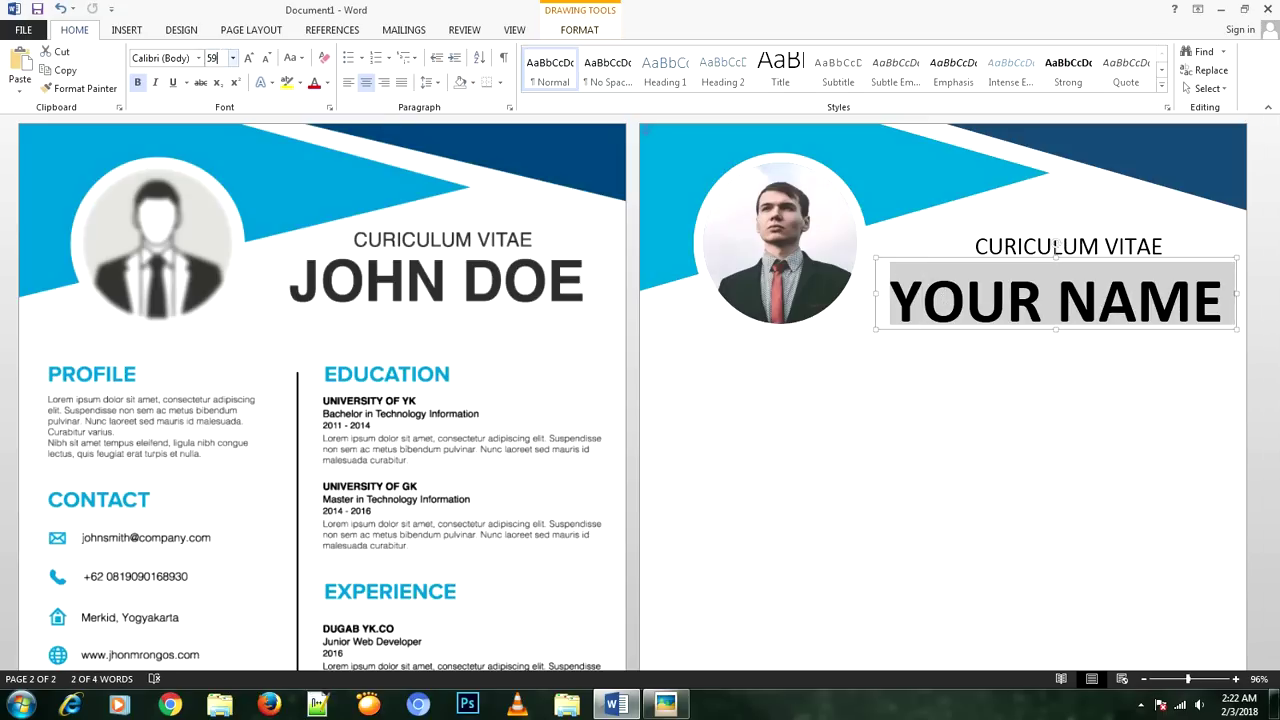
{"action": "key", "text": "Return"}
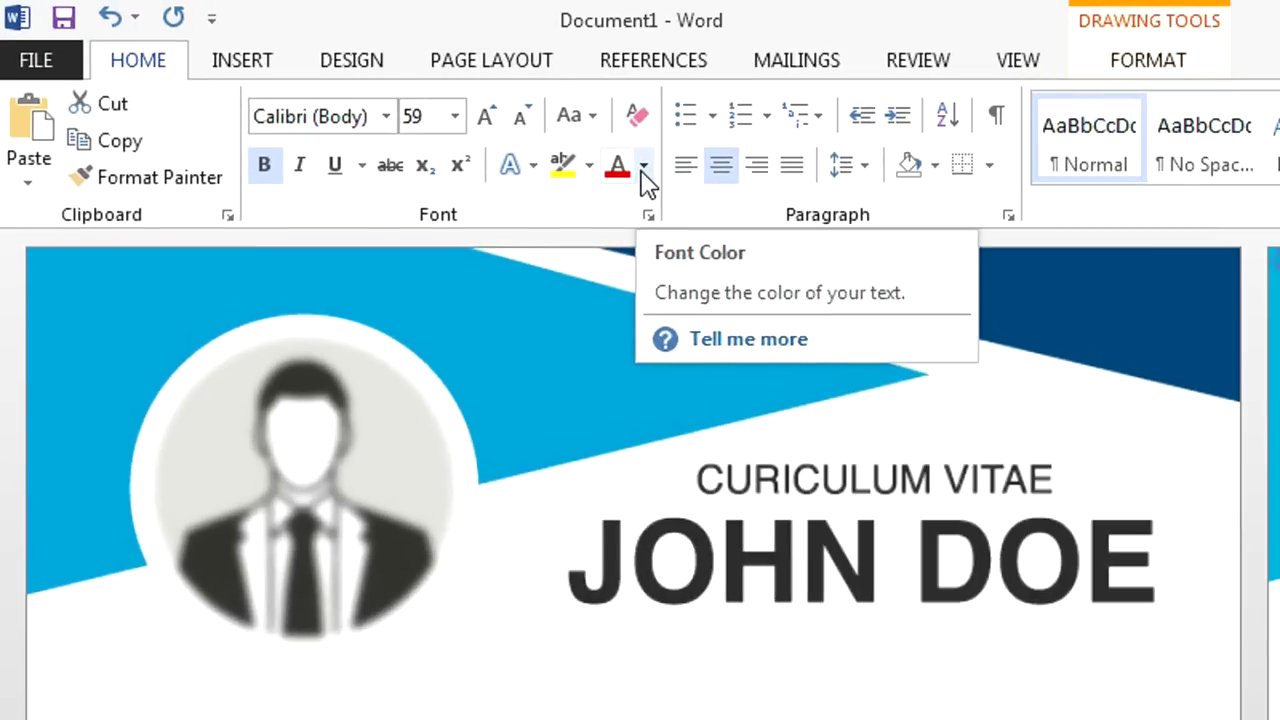
{"action": "left_click", "coordinate": [327, 85]}
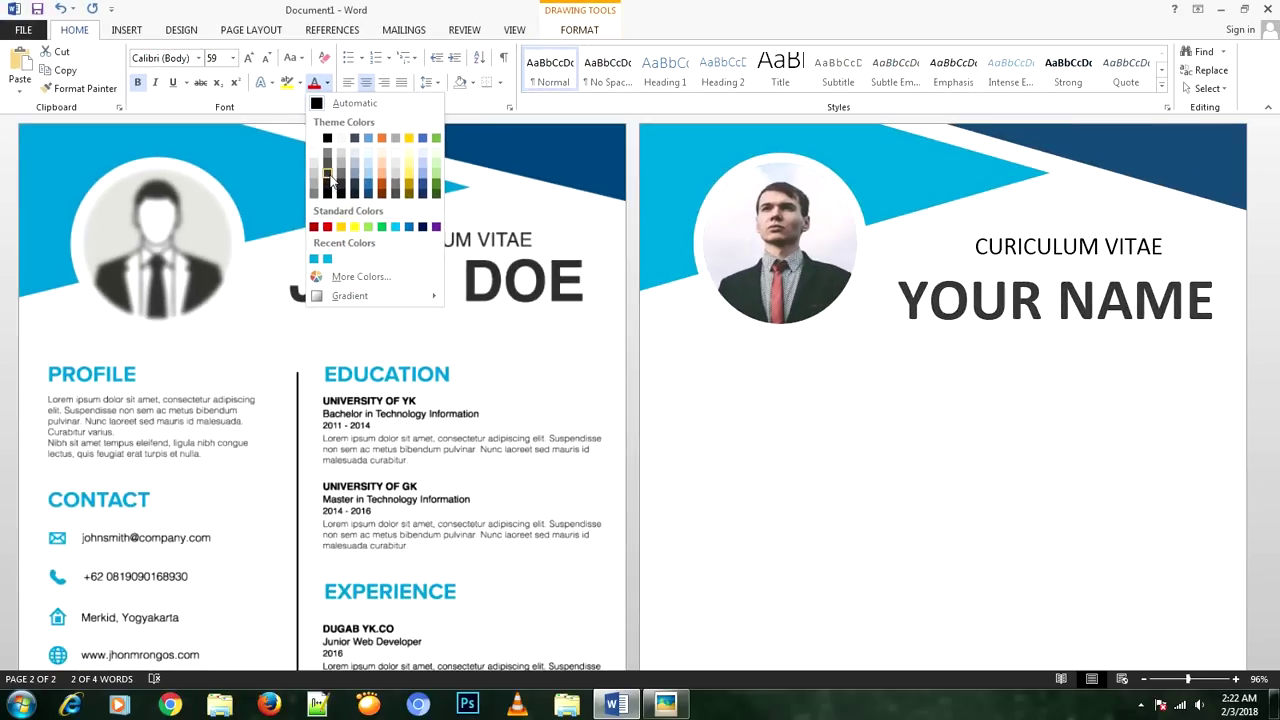
{"action": "left_click", "coordinate": [331, 182]}
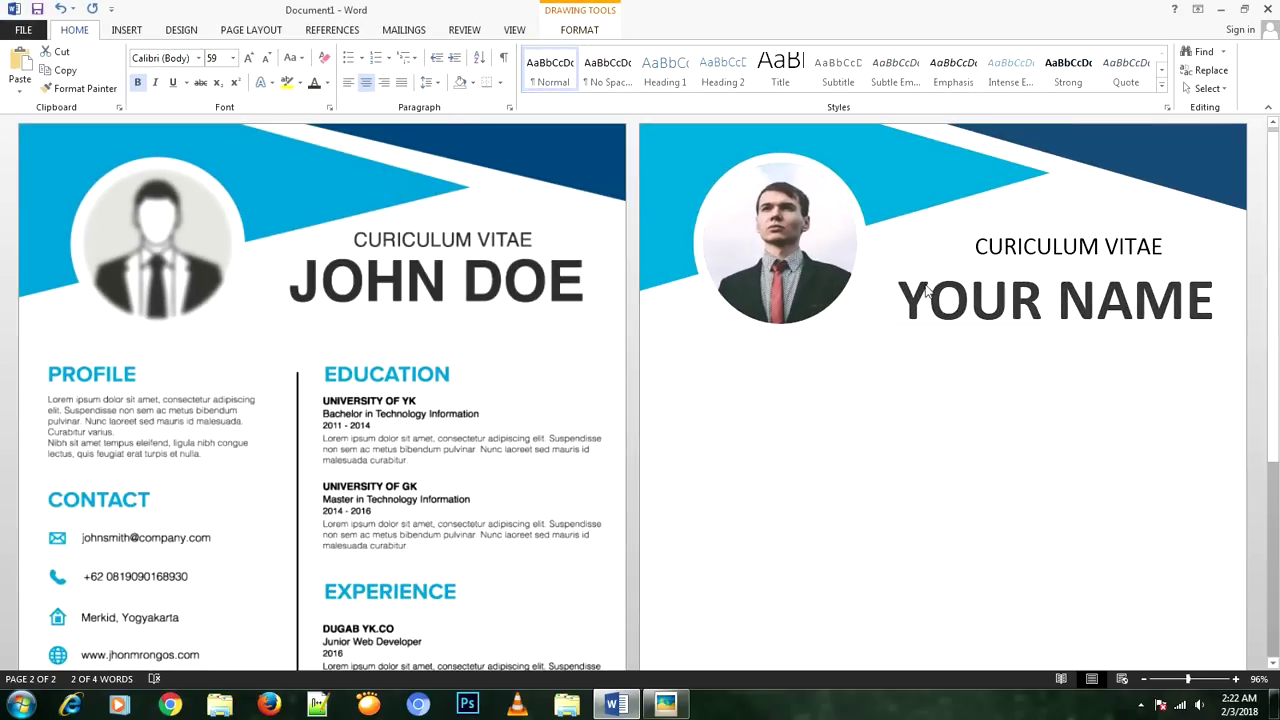
Nudge the YOUR NAME box up snug beneath CURICULUM VITAE
{"action": "left_click", "coordinate": [1004, 260]}
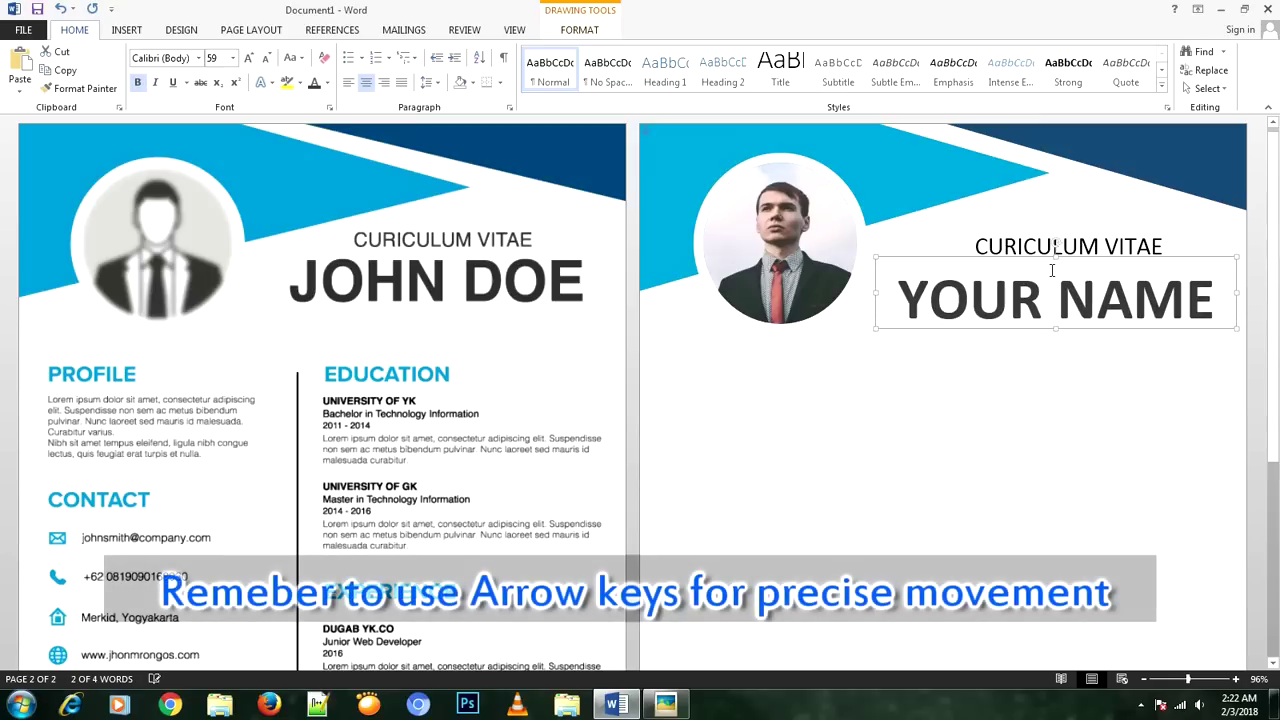
{"action": "key", "text": "Up"}
{"action": "key", "text": "Up"}
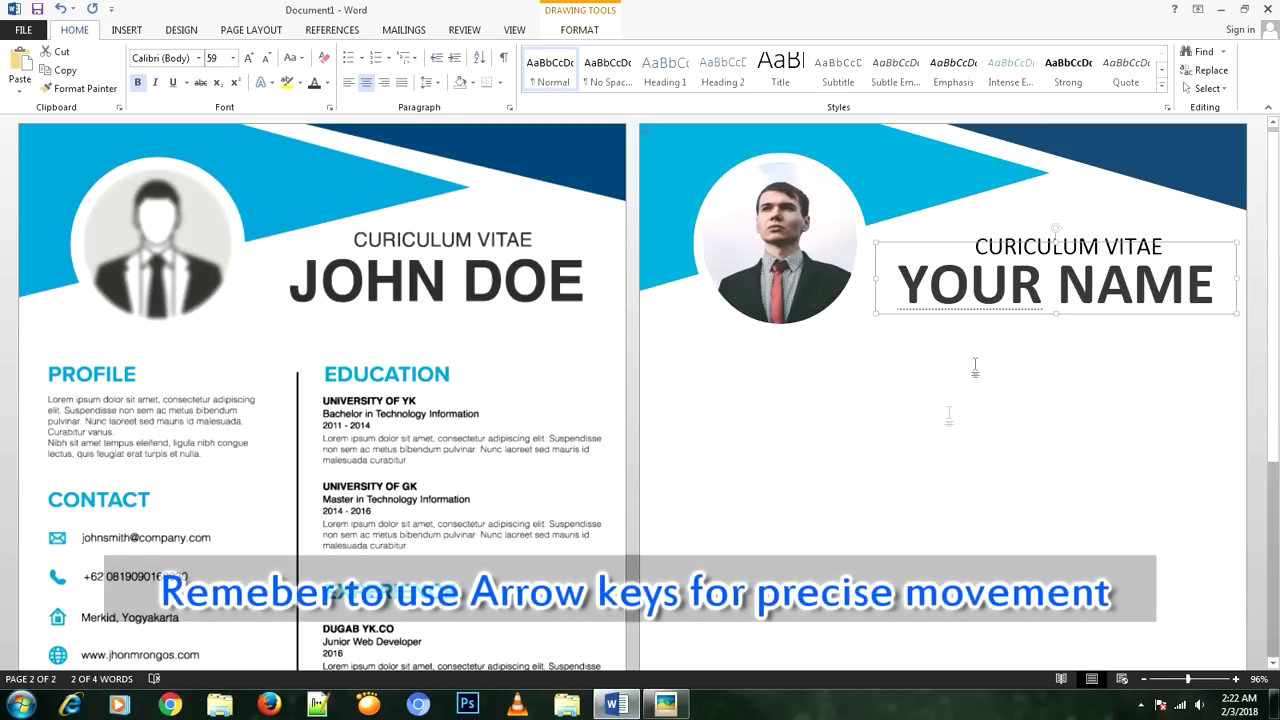
{"action": "scroll", "coordinate": [952, 412], "scroll_direction": "down", "scroll_amount": 1}
{"action": "left_click", "coordinate": [952, 412]}
{"action": "scroll", "coordinate": [952, 412], "scroll_direction": "up", "scroll_amount": 1}
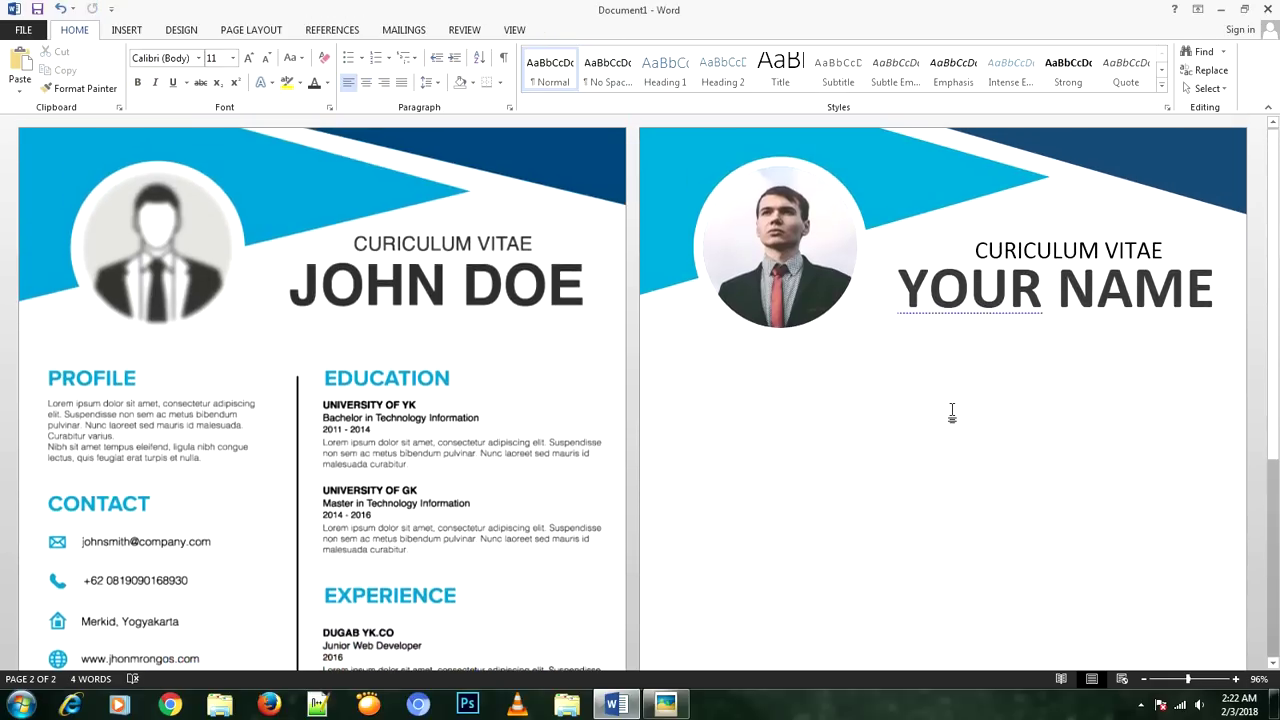
Ignore the grammar flag on the word YOUR
{"action": "right_click", "coordinate": [1040, 305]}
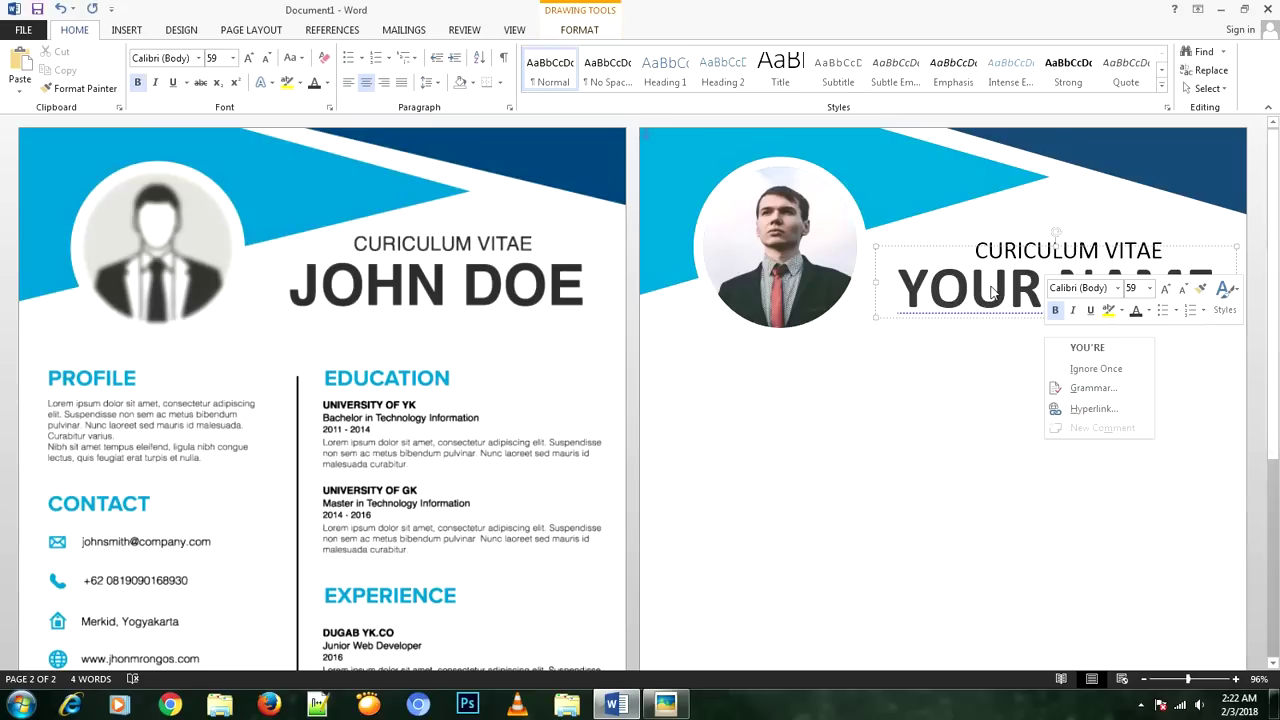
{"action": "left_click", "coordinate": [1067, 369]}
{"action": "left_click", "coordinate": [940, 383]}
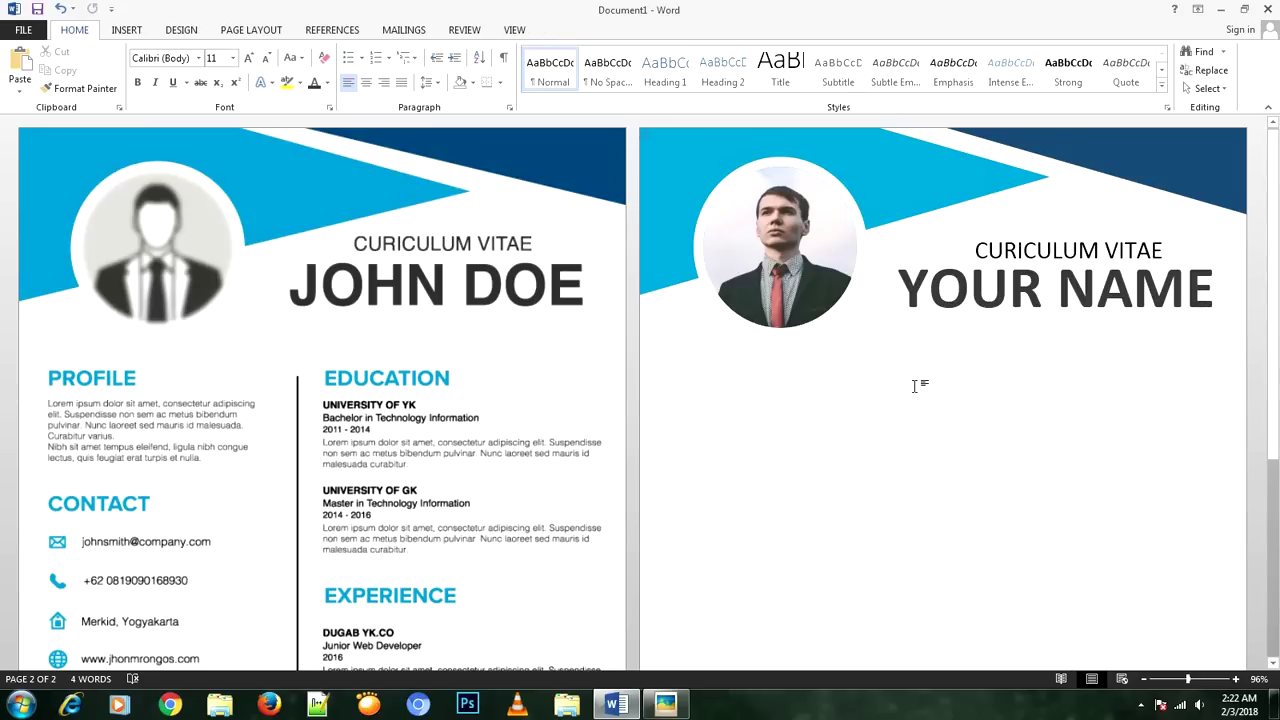
{"action": "scroll", "coordinate": [826, 374], "scroll_direction": "down", "scroll_amount": 2}
Draw a vertical straight line down page two below the header
{"action": "left_click", "coordinate": [127, 31]}
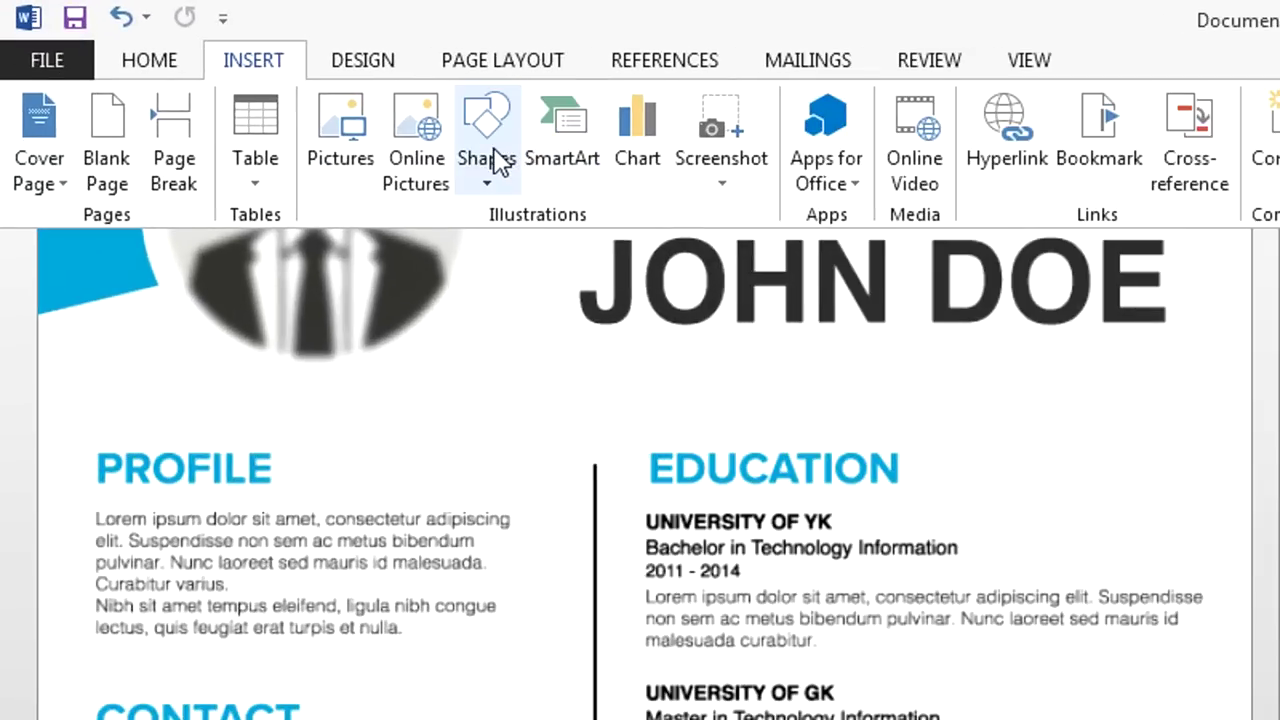
{"action": "left_click", "coordinate": [243, 78]}
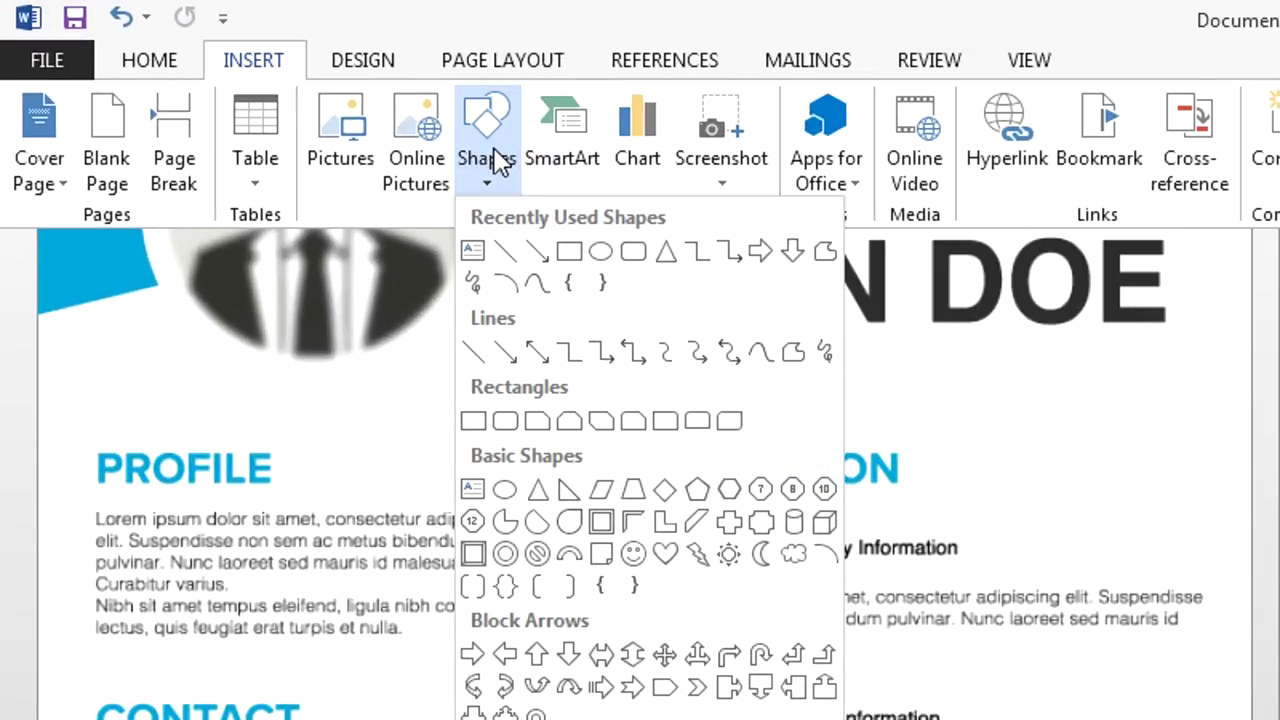
{"action": "left_click", "coordinate": [504, 251]}
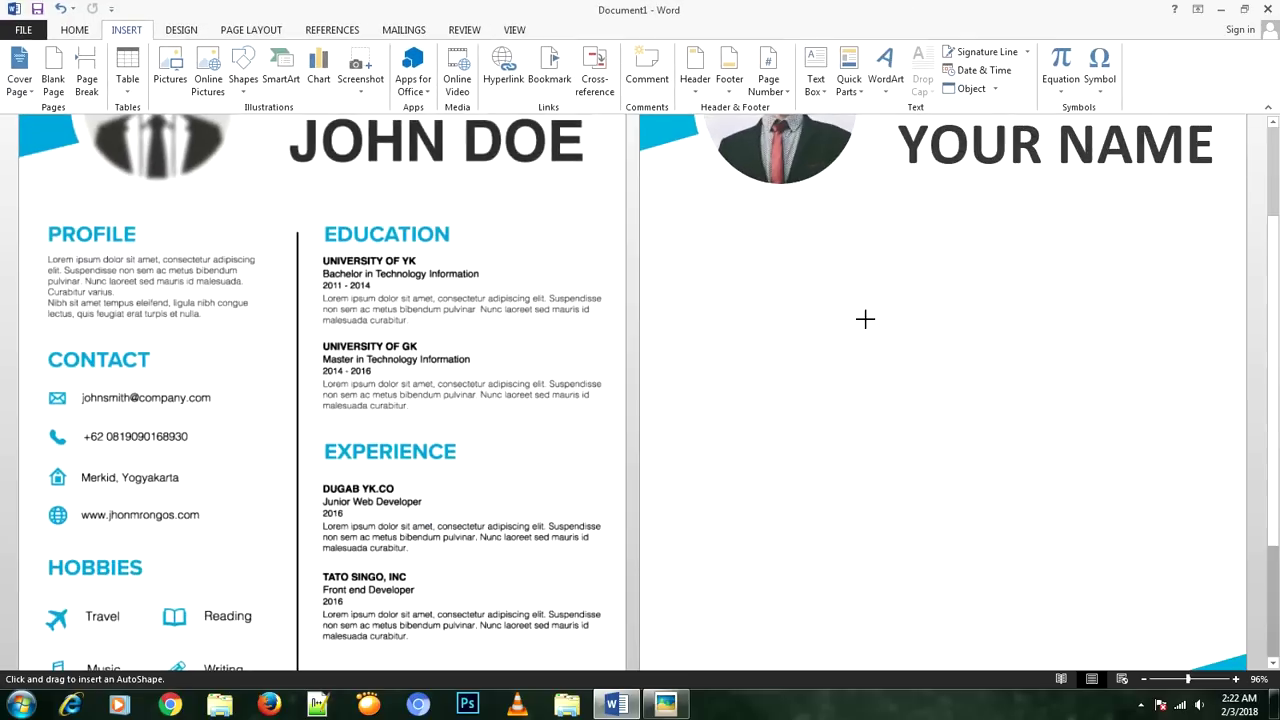
{"action": "scroll", "coordinate": [926, 518], "scroll_direction": "down", "scroll_amount": 3}
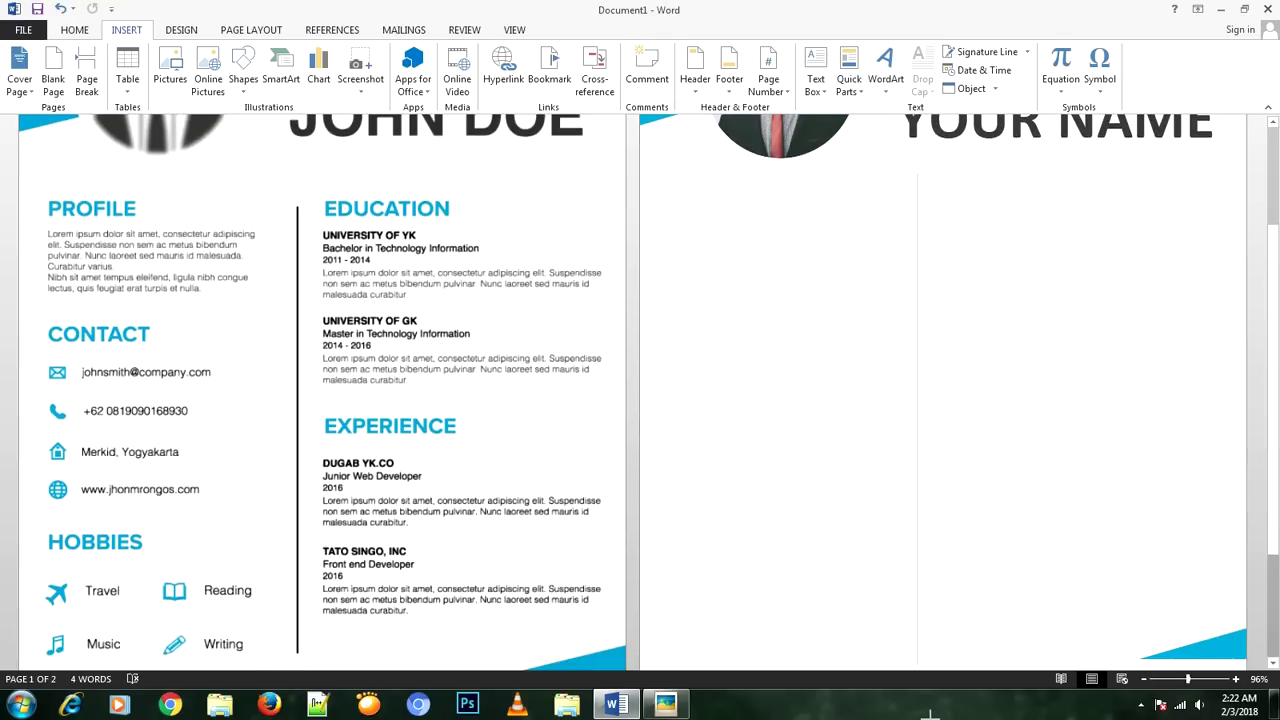
{"action": "left_click_drag", "start_coordinate": [915, 560], "coordinate": [915, 560]}
{"action": "scroll", "coordinate": [946, 263], "scroll_direction": "up", "scroll_amount": 3}
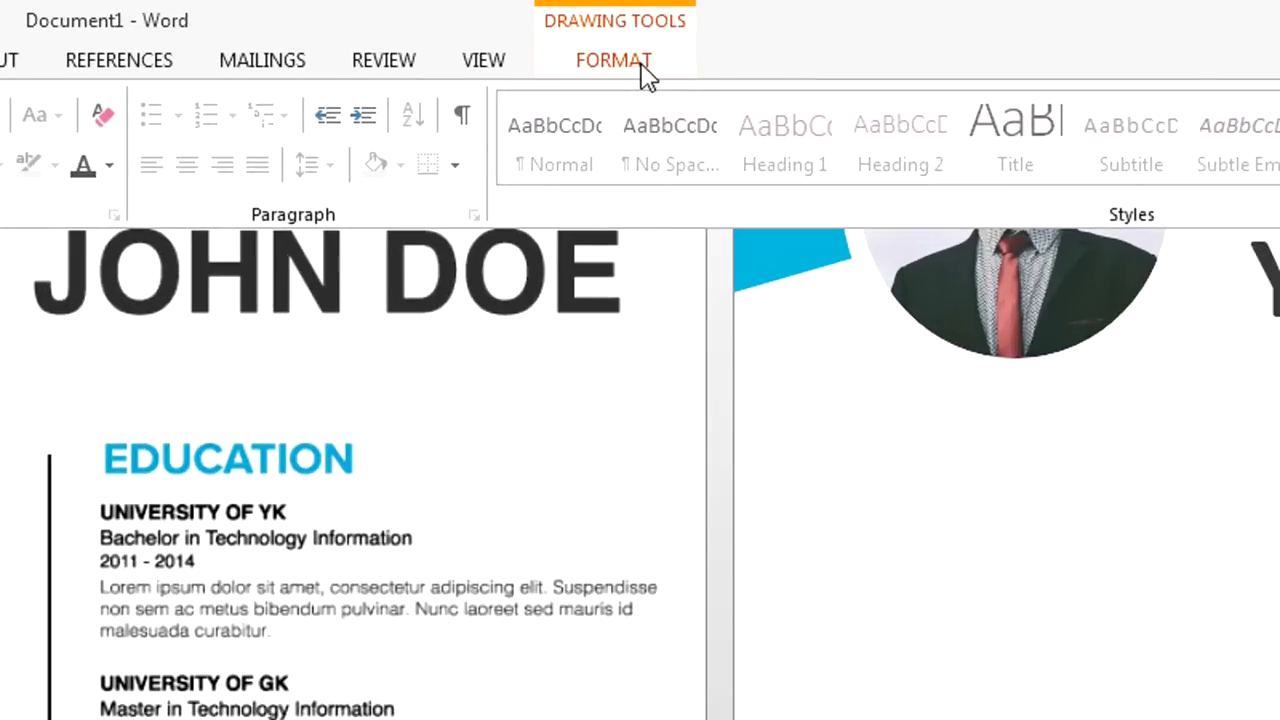
Give the divider line a 1½ pt weight and a dark theme colour
{"action": "left_click", "coordinate": [595, 35]}
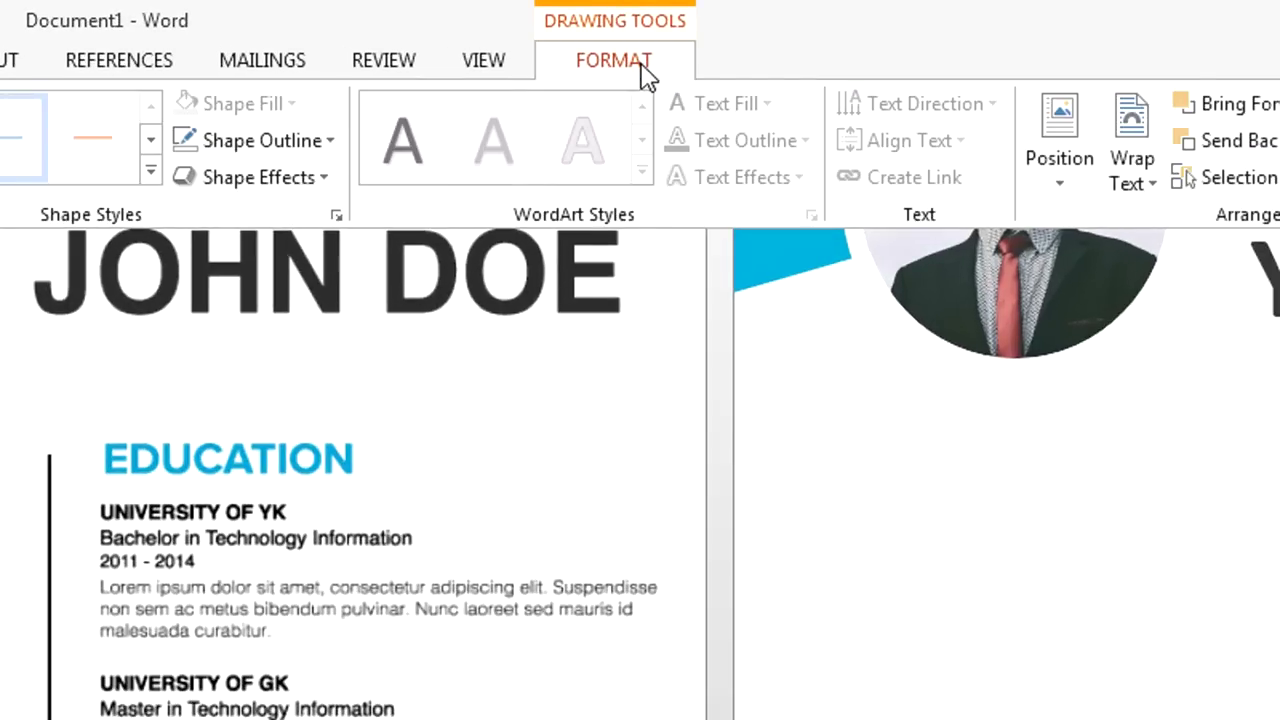
{"action": "left_click", "coordinate": [262, 141]}
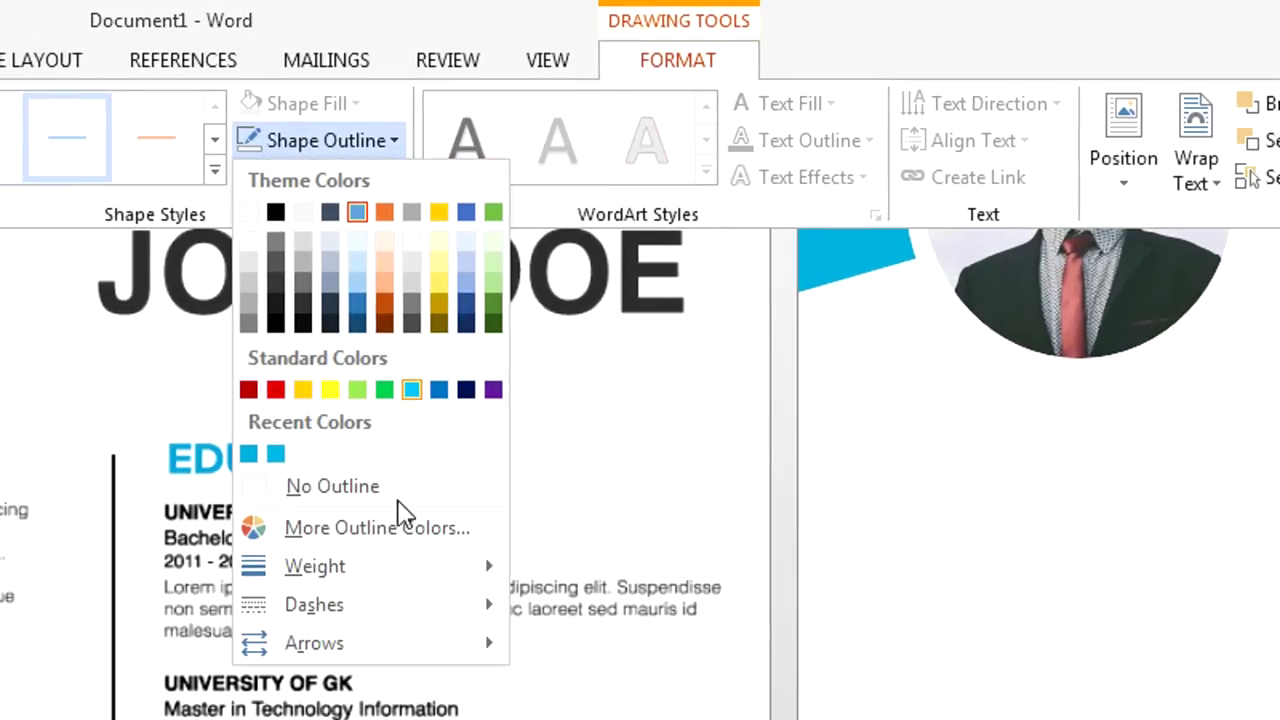
{"action": "mouse_move", "coordinate": [418, 560]}
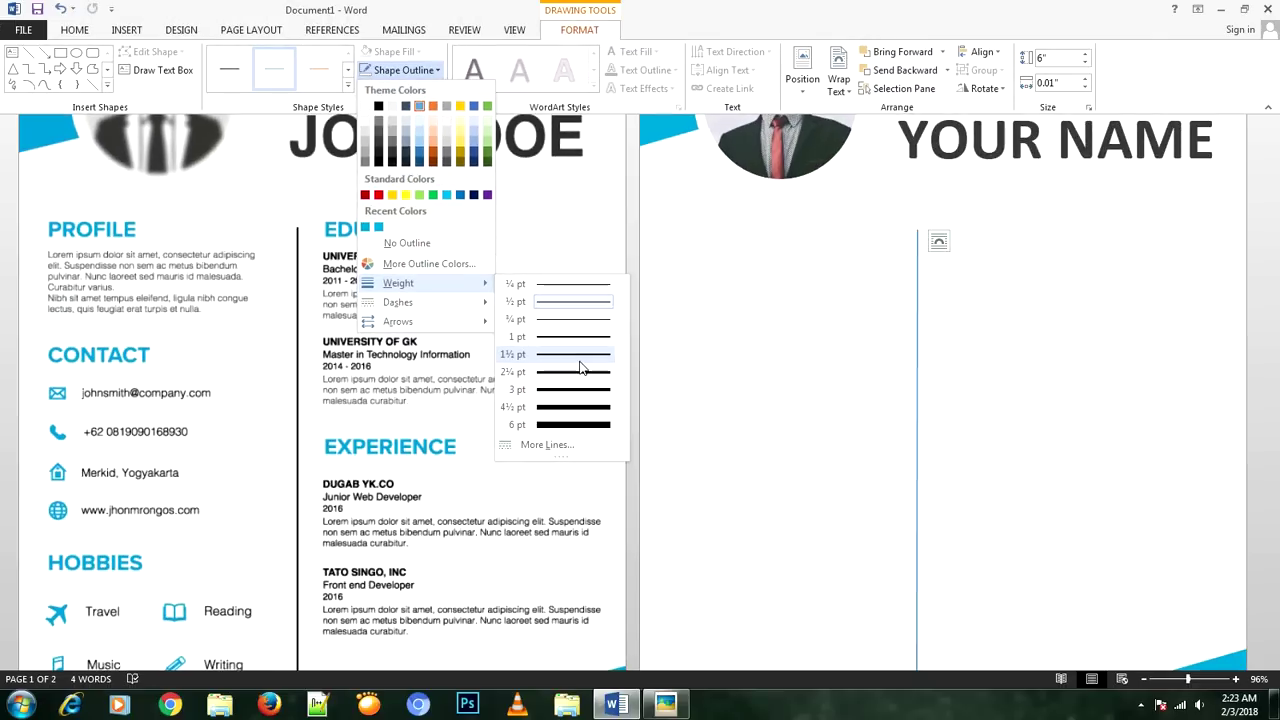
{"action": "left_click", "coordinate": [579, 362]}
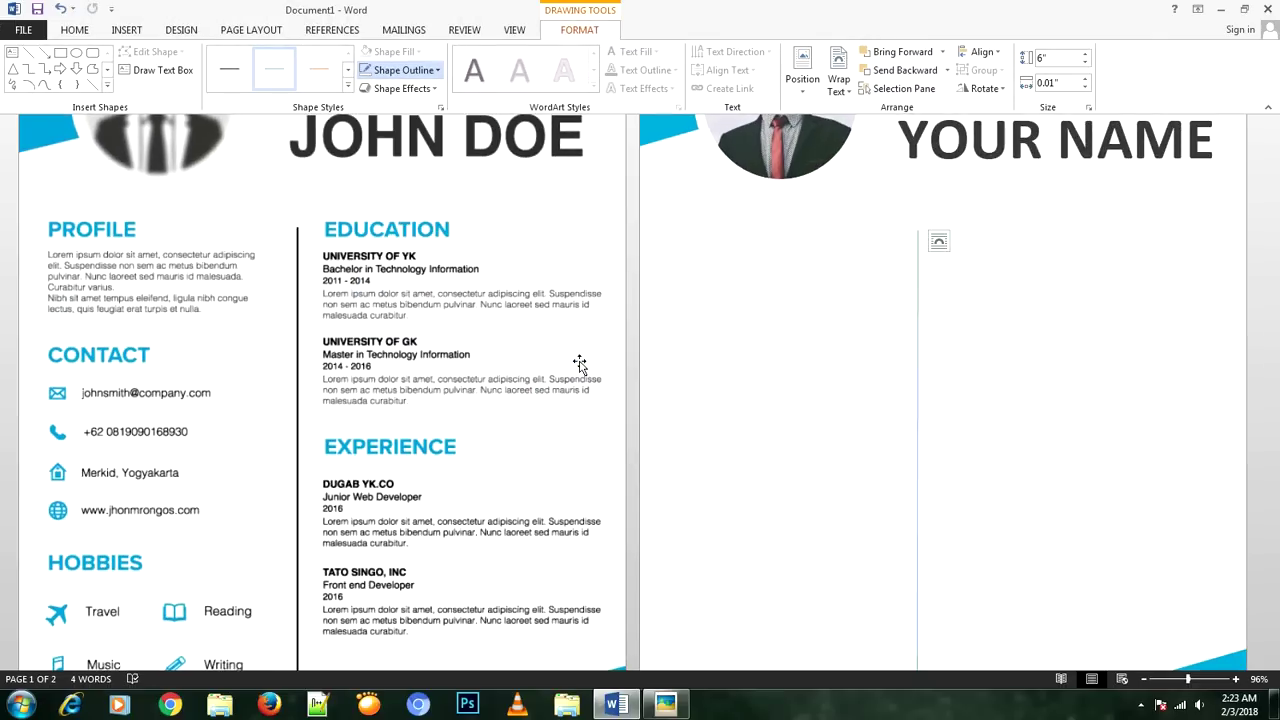
{"action": "left_click", "coordinate": [425, 72]}
{"action": "left_click", "coordinate": [382, 104]}
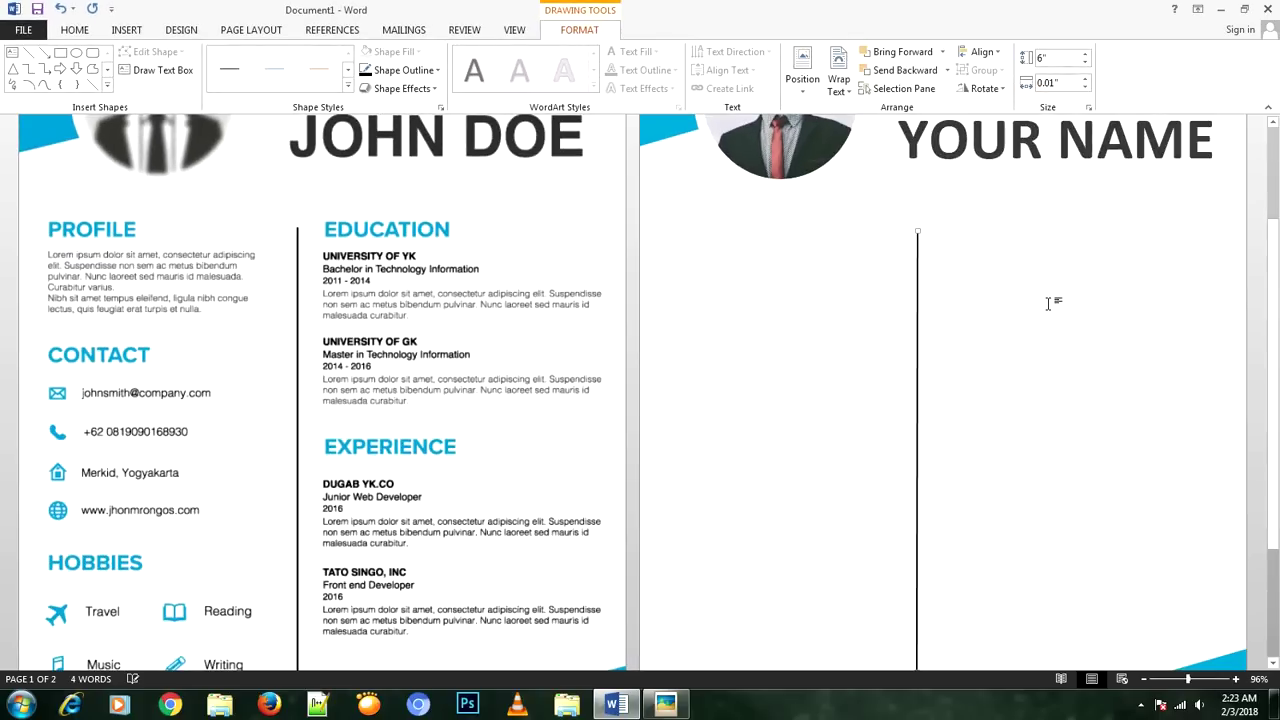
{"action": "left_click", "coordinate": [802, 292]}
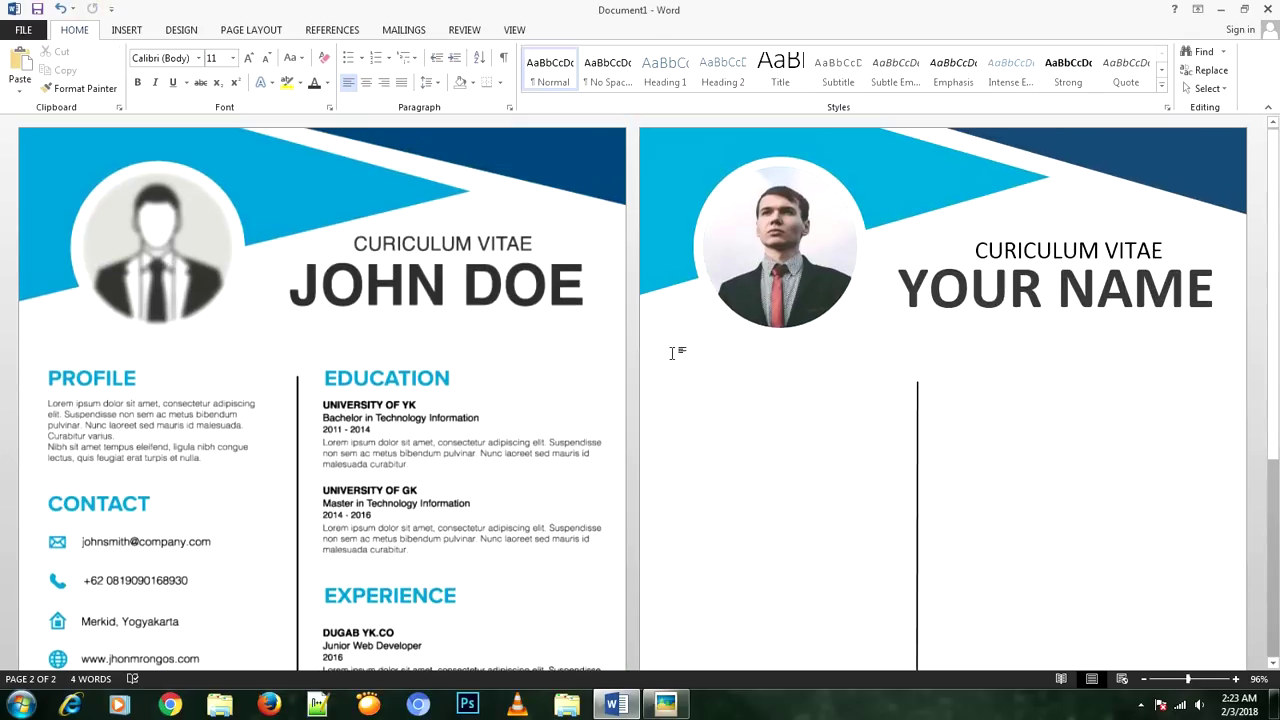
Copy the CURICULUM VITAE box beside the divider as a bold, left-aligned PROFILE heading
{"action": "left_click", "coordinate": [1020, 234]}
{"action": "left_click_drag", "start_coordinate": [1020, 234], "coordinate": [714, 360], "text": "ctrl"}
{"action": "triple_click", "coordinate": [762, 386]}
{"action": "key", "text": "BackSpace"}
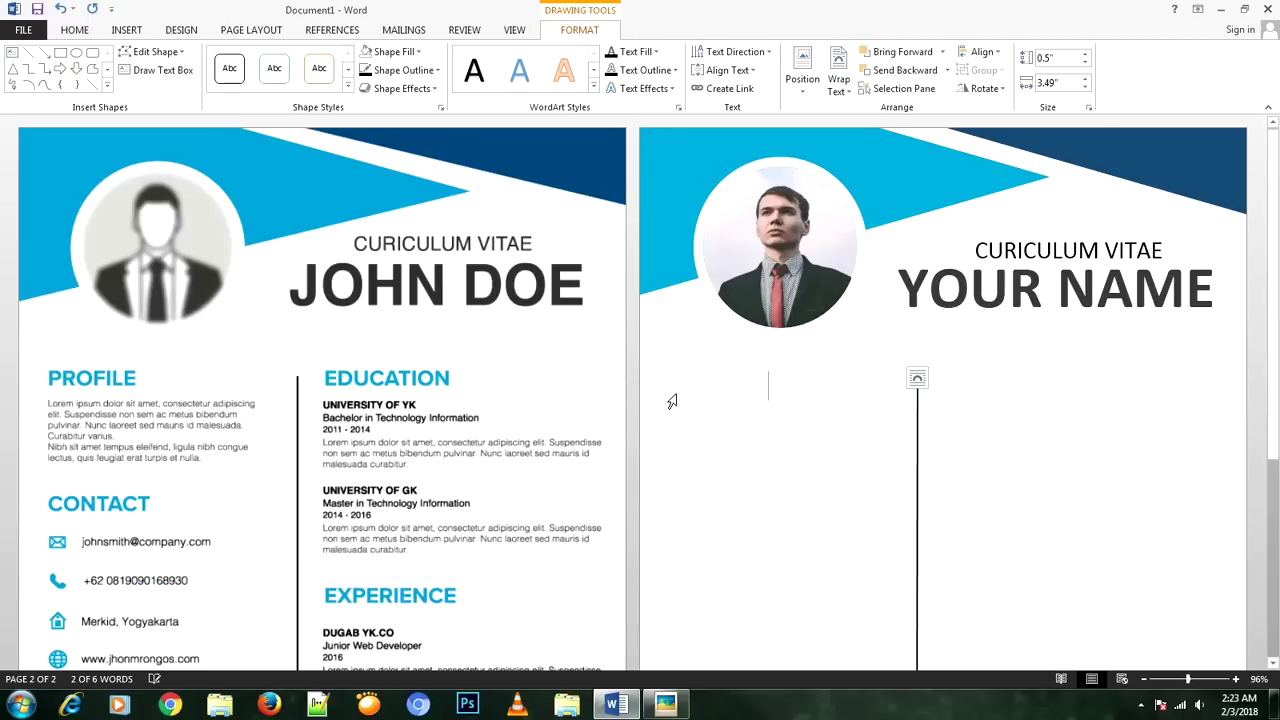
{"action": "type", "text": "PROFILE"}
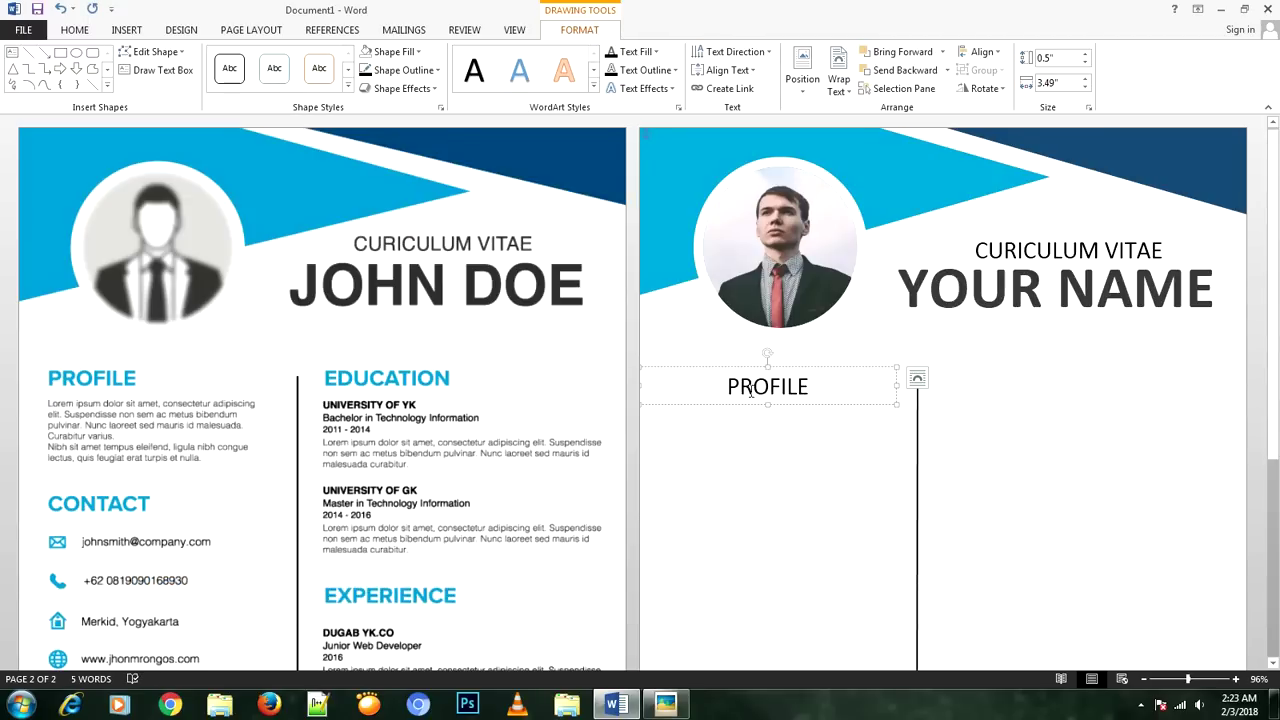
{"action": "key", "text": "ctrl+l"}
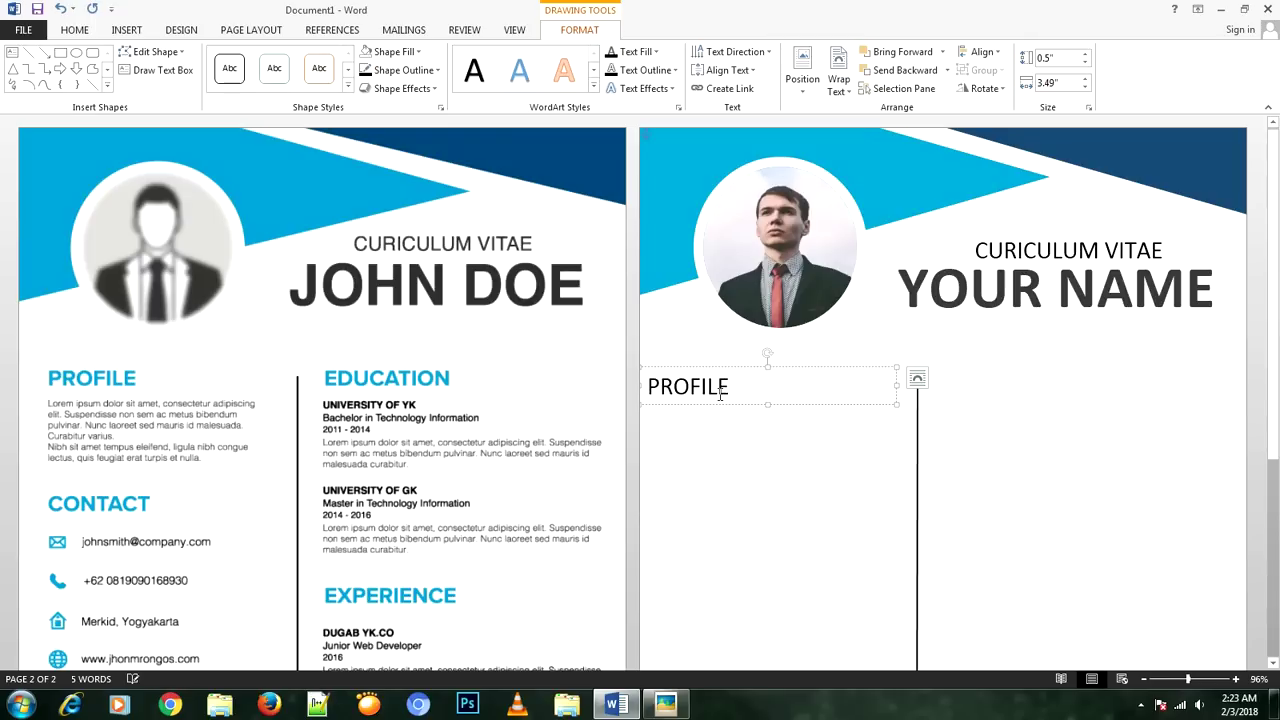
{"action": "left_click_drag", "start_coordinate": [705, 405], "coordinate": [737, 409]}
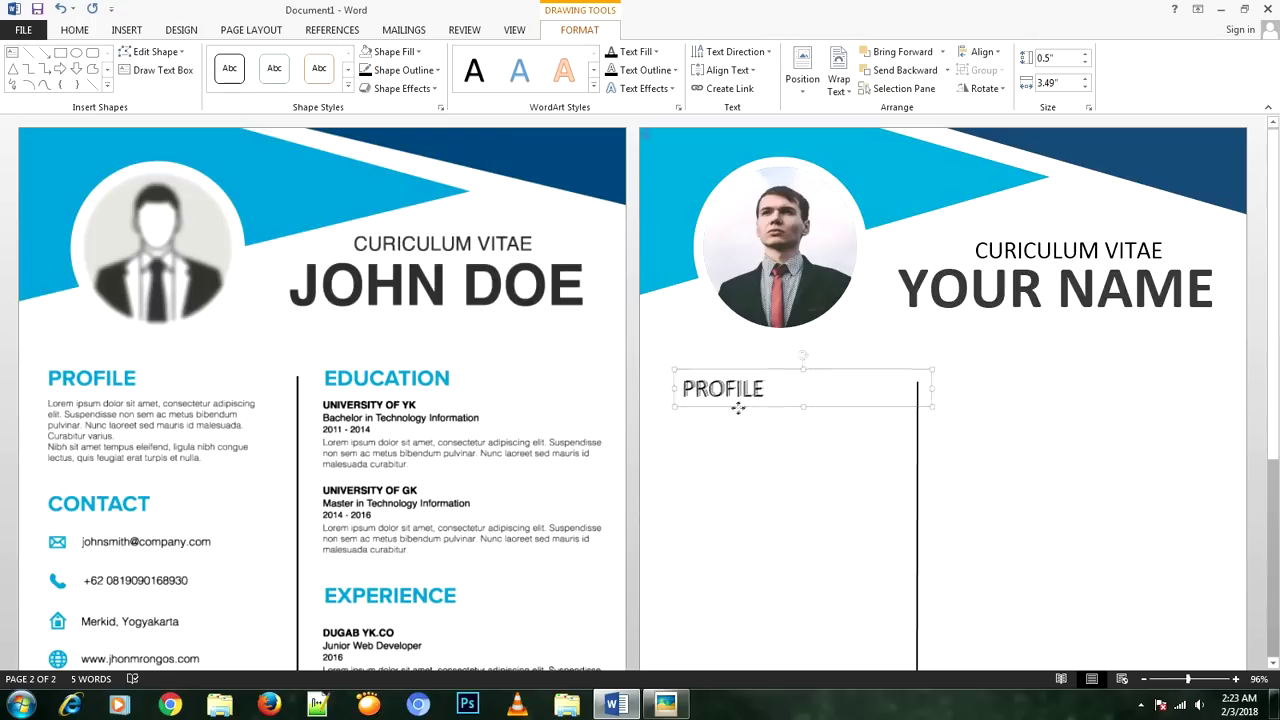
{"action": "scroll", "coordinate": [890, 410], "scroll_direction": "down", "scroll_amount": 1}
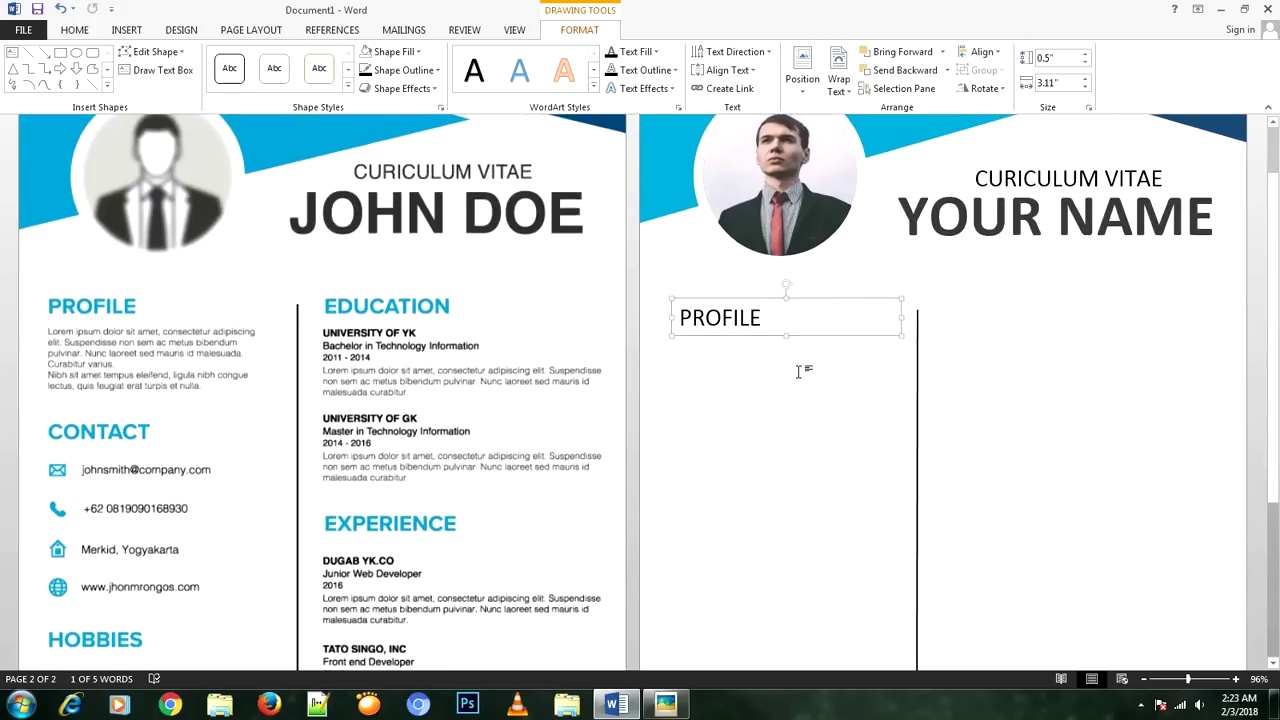
{"action": "double_click", "coordinate": [764, 318]}
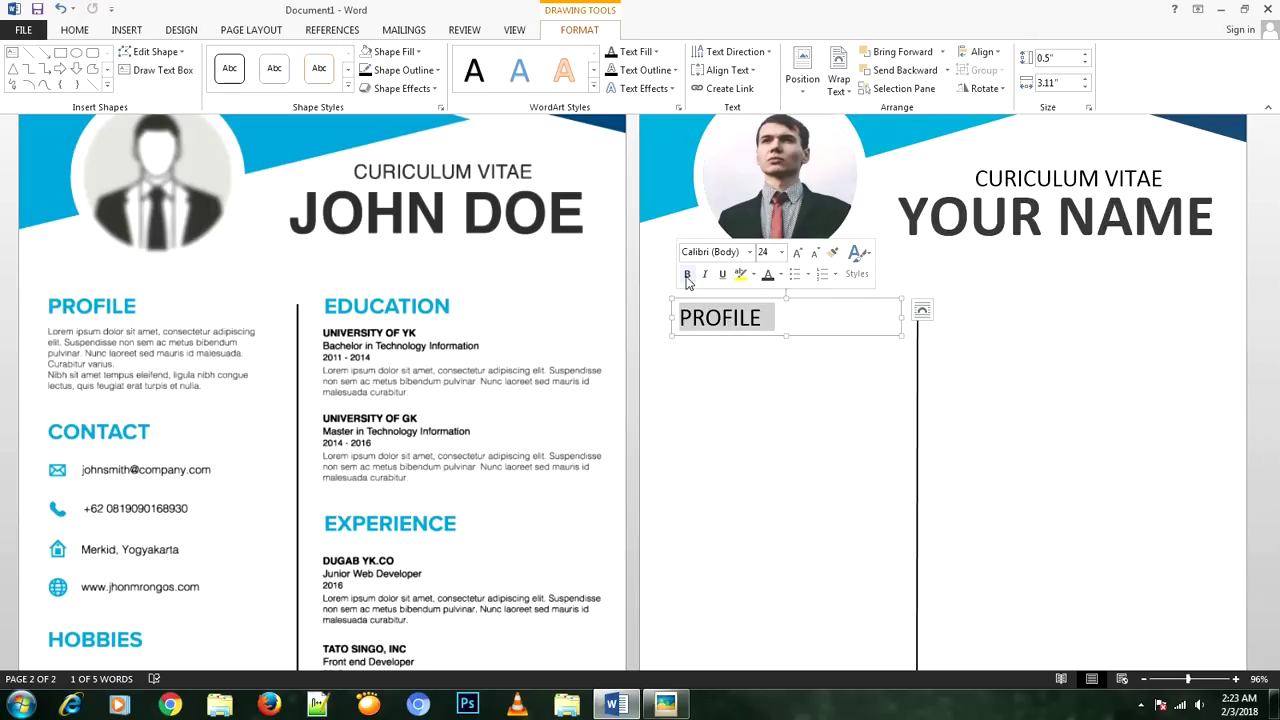
{"action": "left_click", "coordinate": [687, 275]}
Copy the PROFILE heading further down and retype it as CONTACT
{"action": "left_click", "coordinate": [815, 337]}
{"action": "left_click_drag", "start_coordinate": [811, 337], "coordinate": [814, 462], "text": "ctrl"}
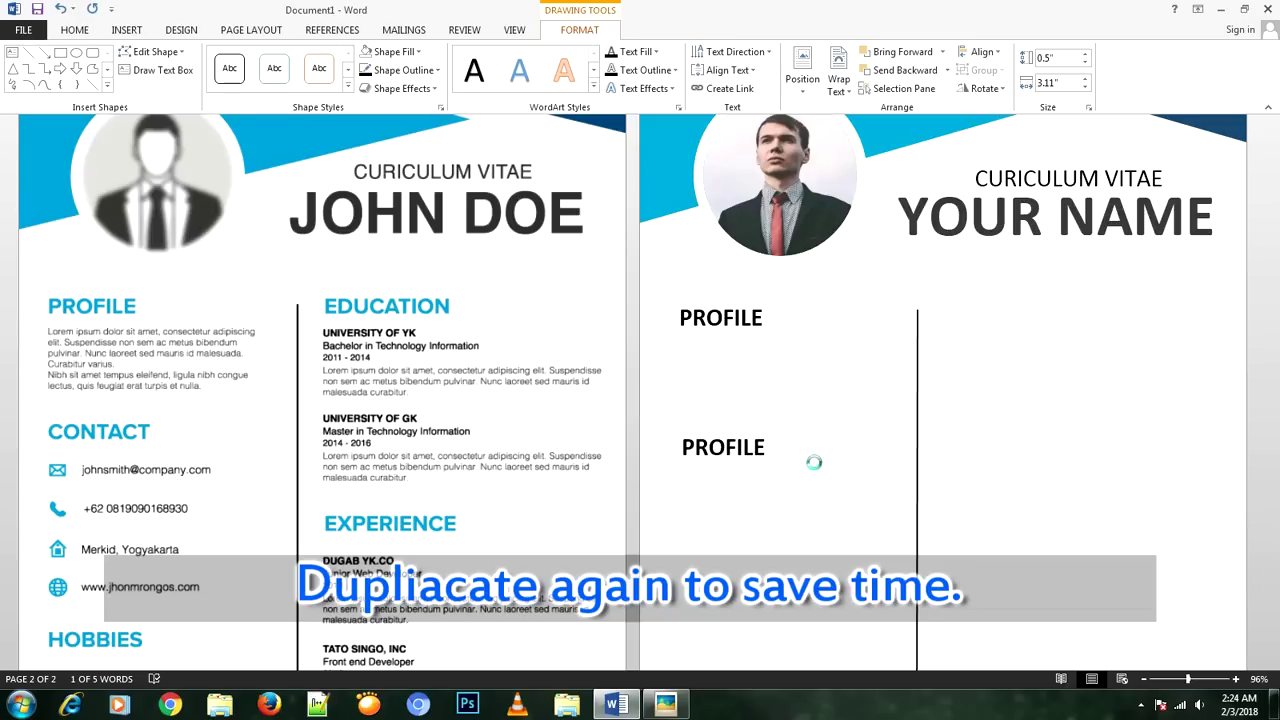
{"action": "double_click", "coordinate": [723, 447]}
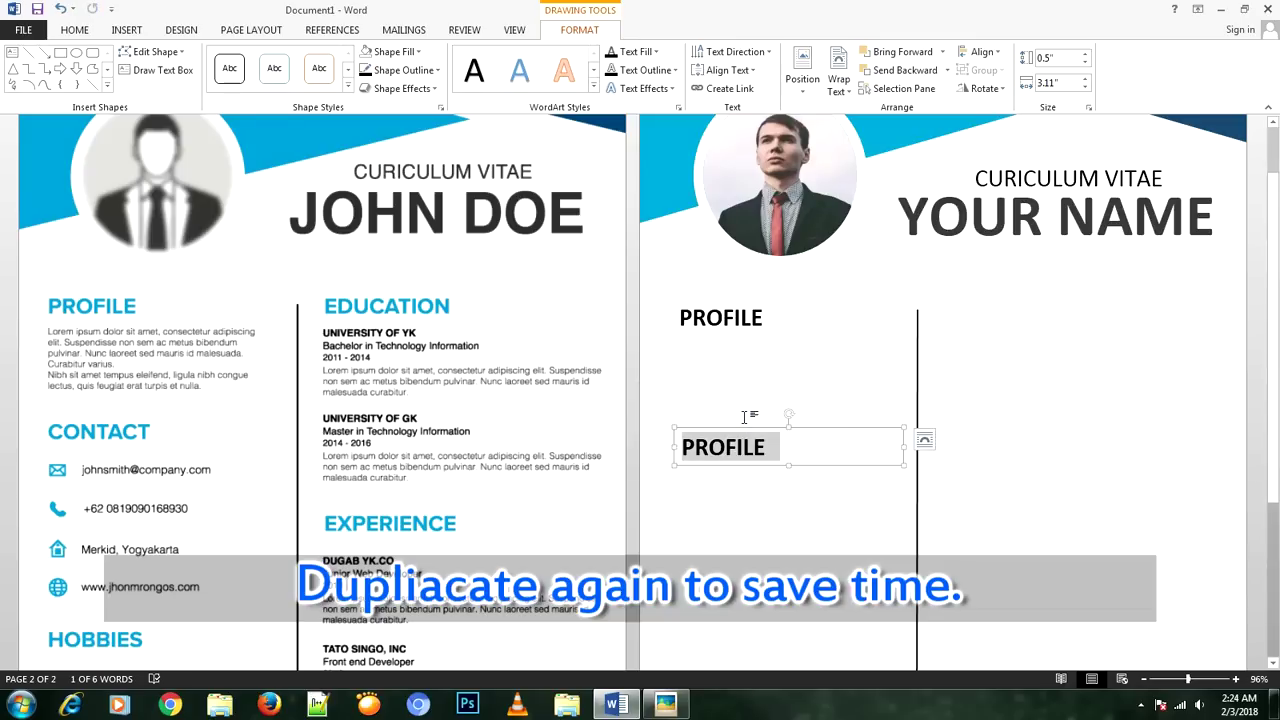
{"action": "type", "text": "CONTACT"}
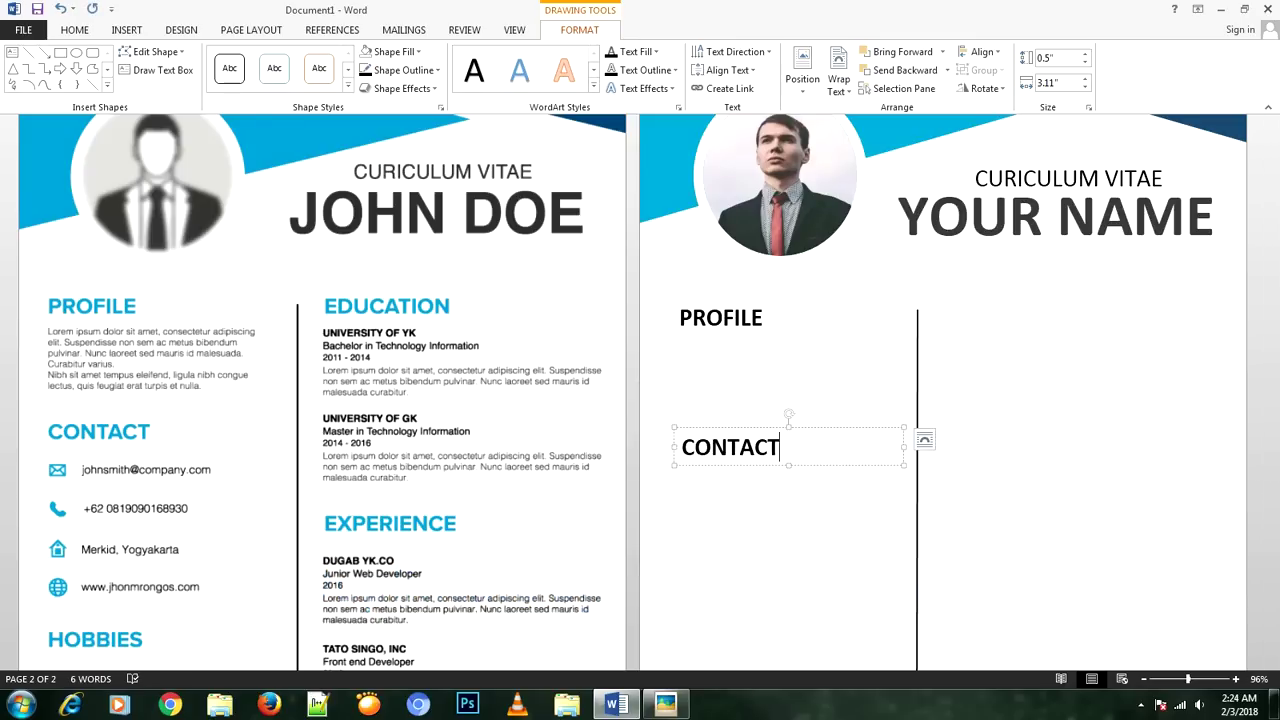
{"action": "left_click_drag", "start_coordinate": [746, 428], "coordinate": [744, 430]}
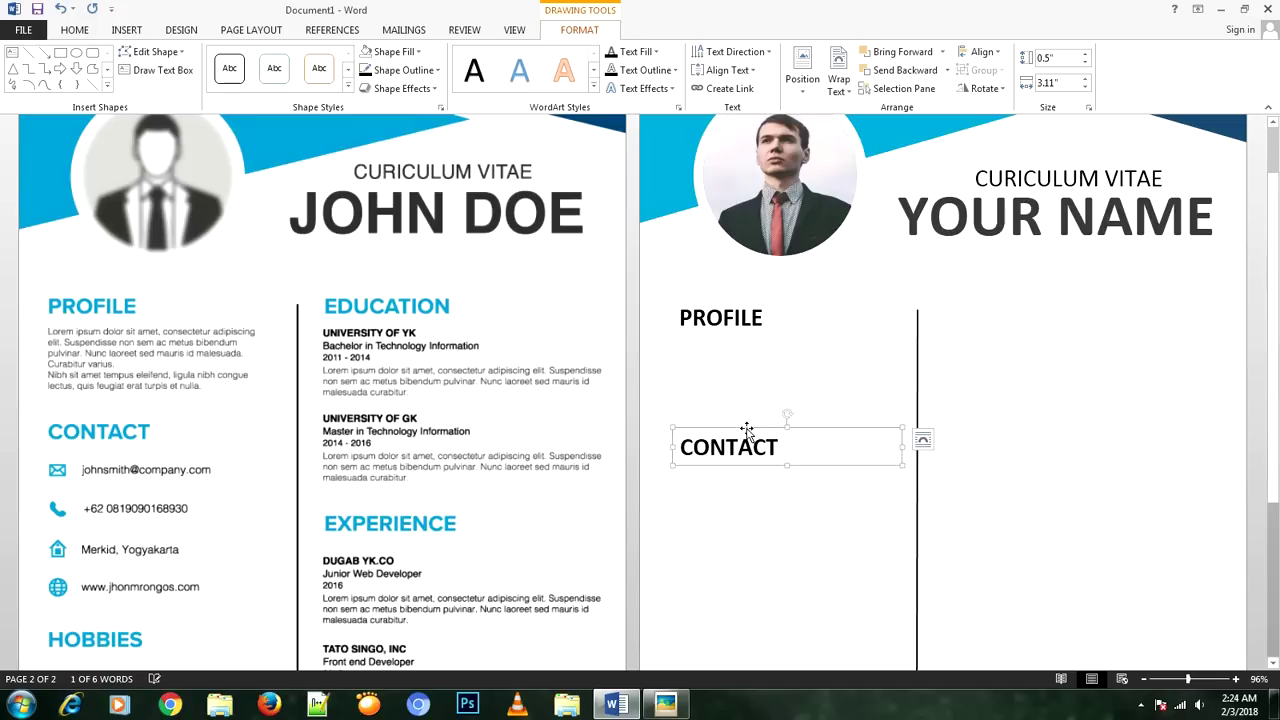
{"action": "left_click_drag", "start_coordinate": [763, 320], "coordinate": [678, 320]}
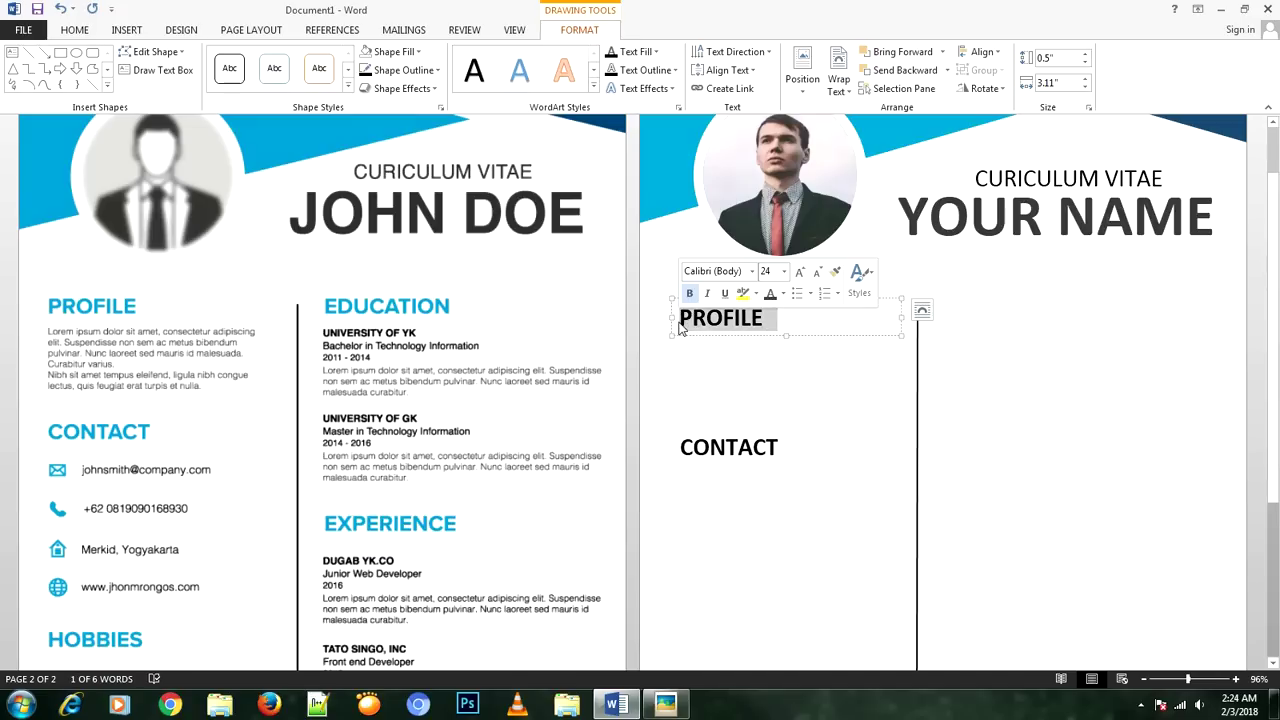
Colour the PROFILE and CONTACT headings cyan
{"action": "left_click", "coordinate": [76, 32]}
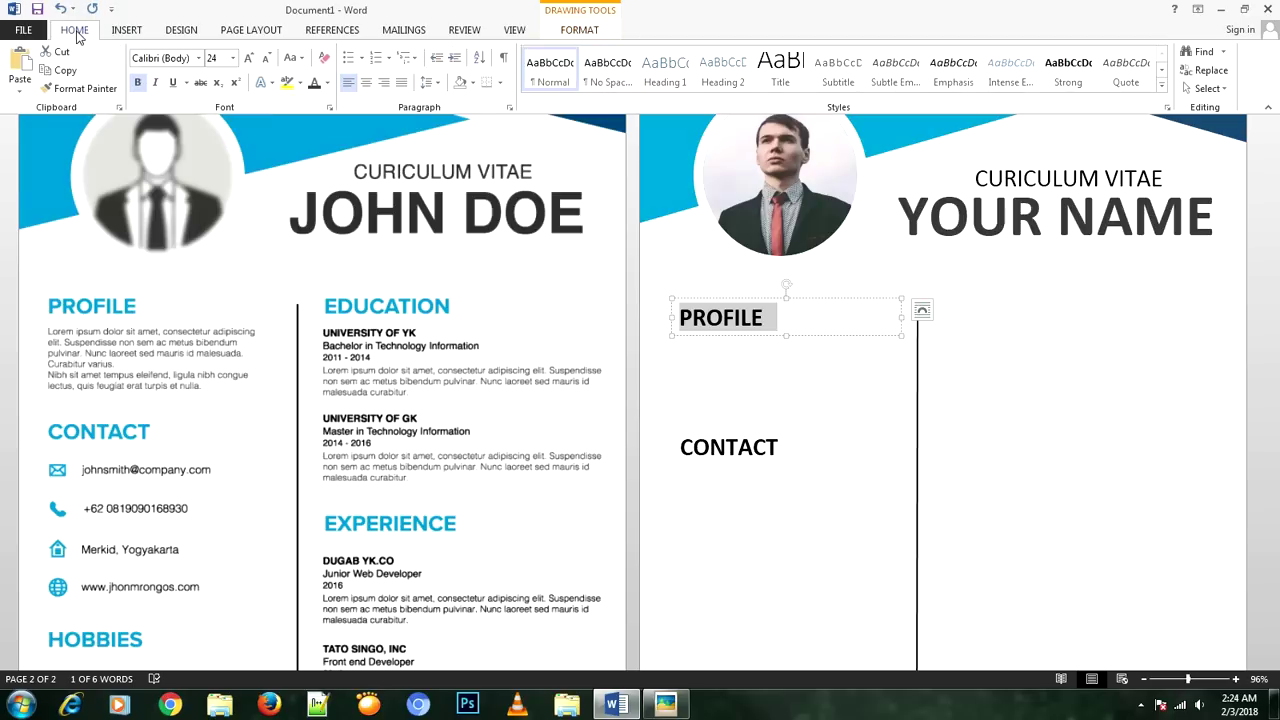
{"action": "left_click", "coordinate": [328, 84]}
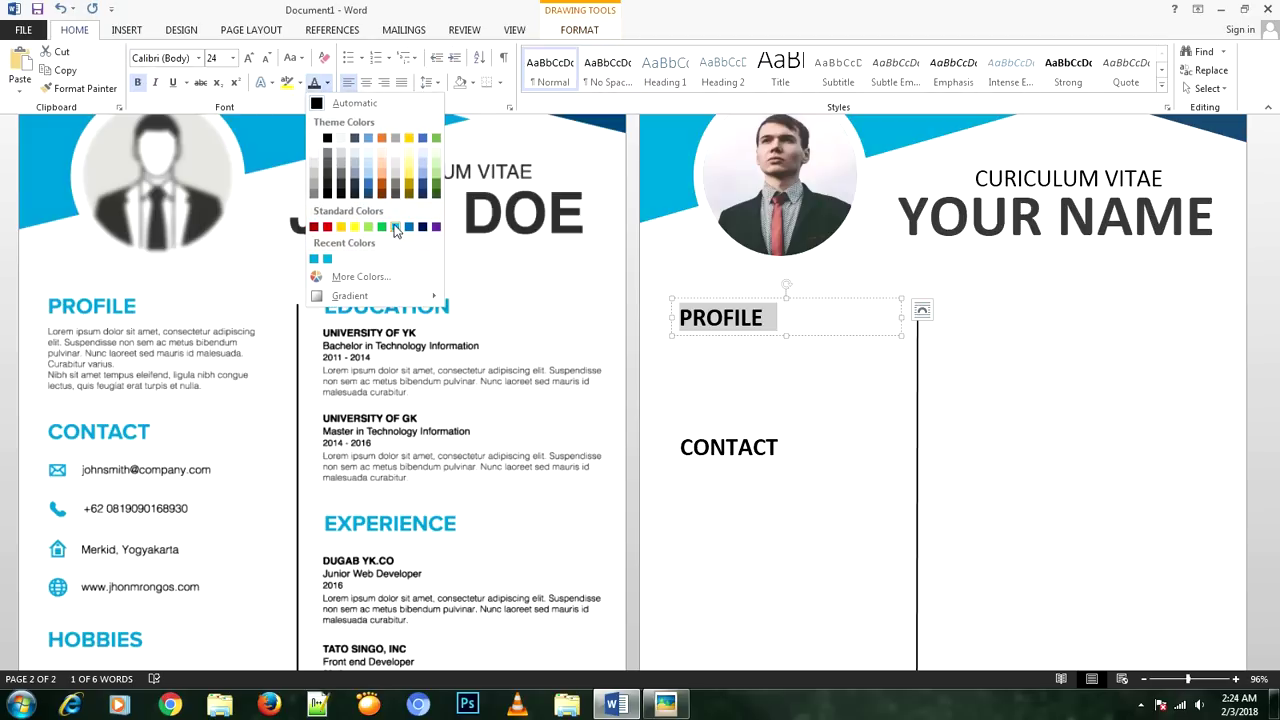
{"action": "left_click", "coordinate": [314, 259]}
{"action": "left_click", "coordinate": [750, 475]}
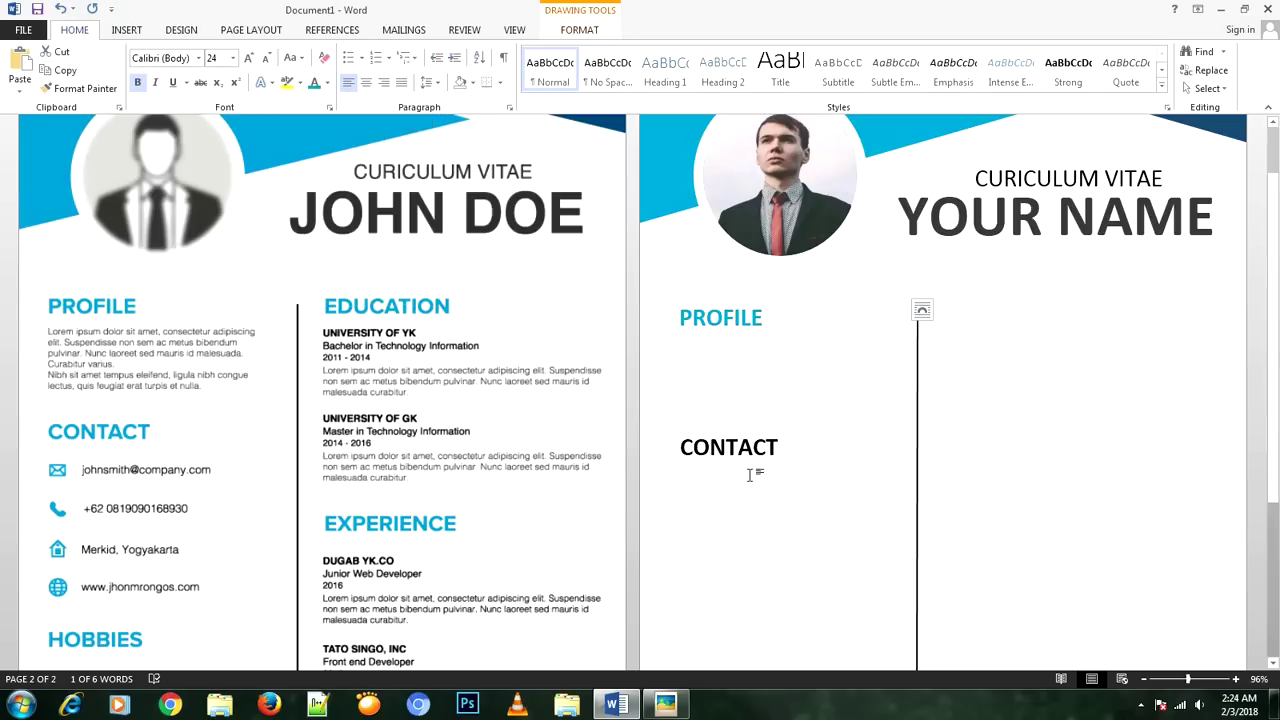
{"action": "double_click", "coordinate": [728, 447]}
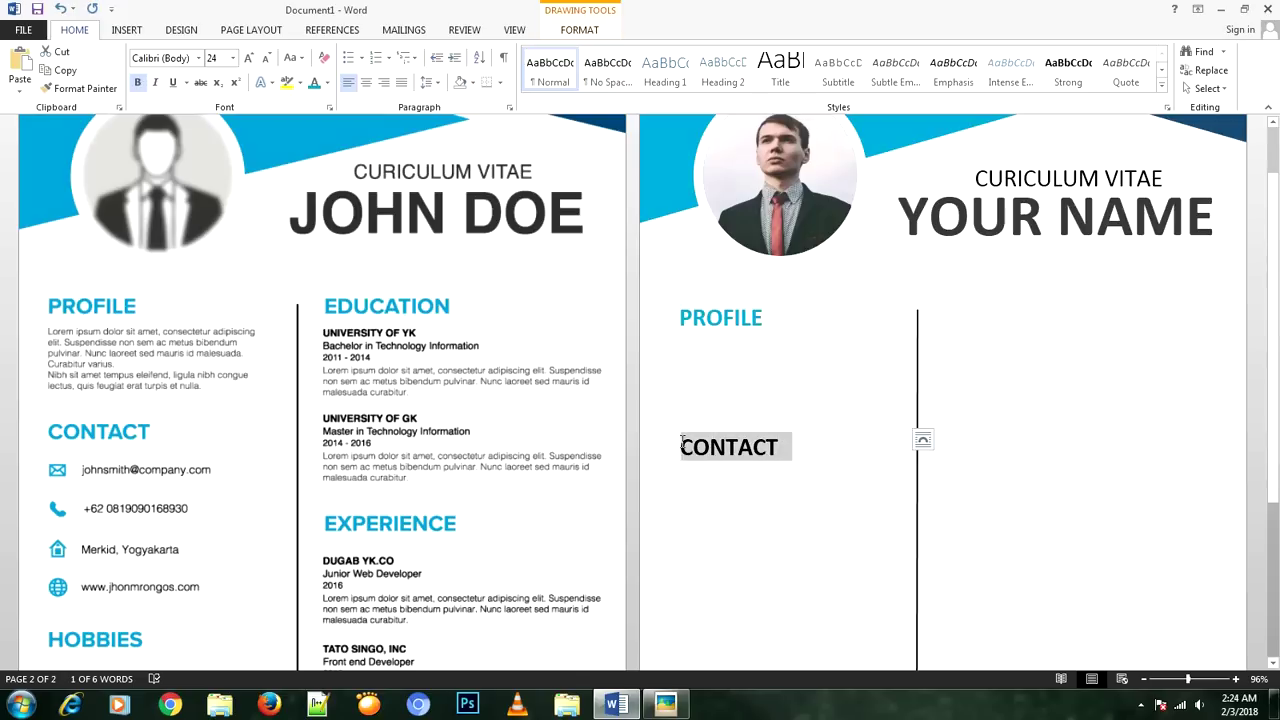
{"action": "left_click", "coordinate": [314, 83]}
Copy the CONTACT heading further down the column and retype it as HOBBIES
{"action": "left_click", "coordinate": [720, 425]}
{"action": "left_click_drag", "start_coordinate": [720, 425], "coordinate": [720, 611]}
{"action": "scroll", "coordinate": [724, 603], "scroll_direction": "down", "scroll_amount": 4}
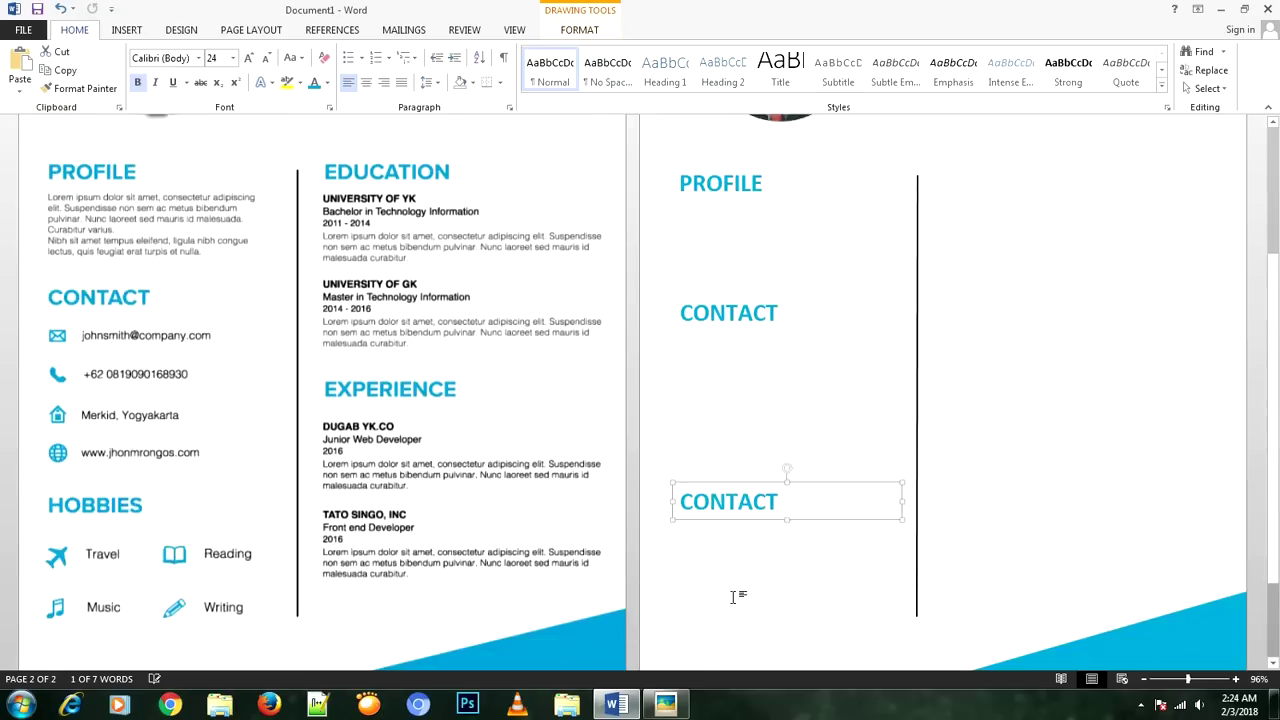
{"action": "double_click", "coordinate": [756, 460]}
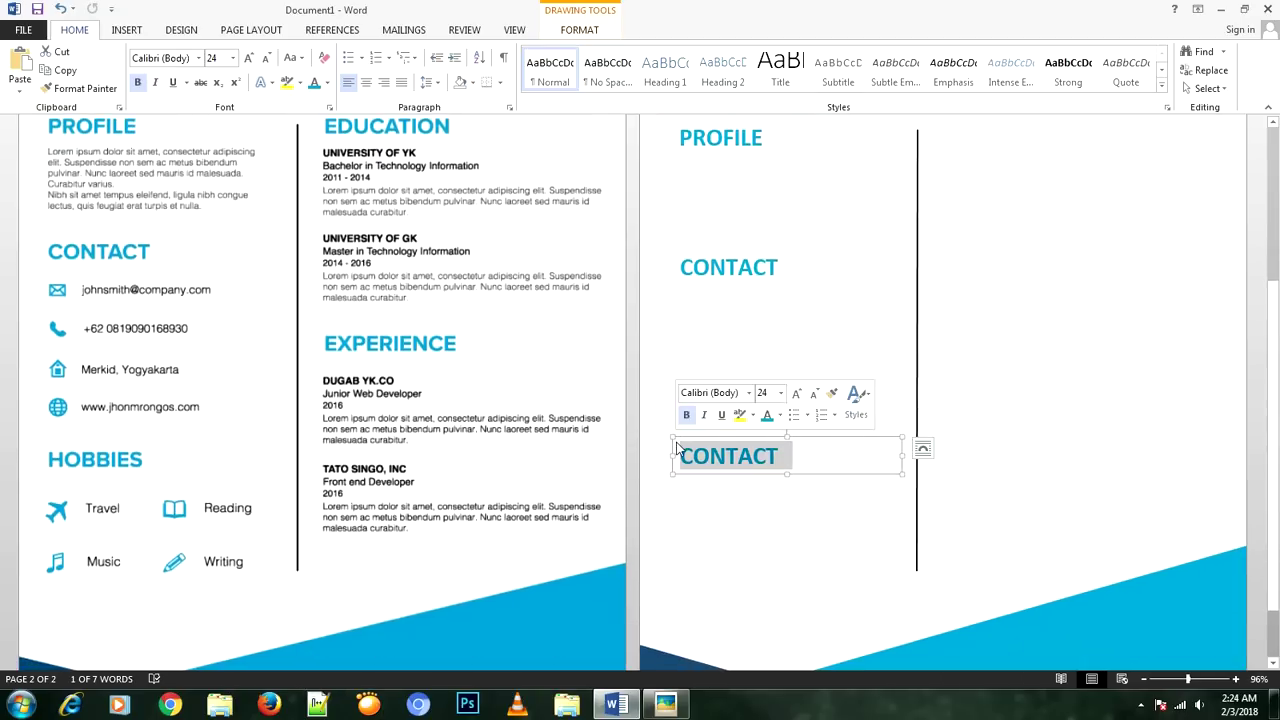
{"action": "type", "text": "HOBBIES"}
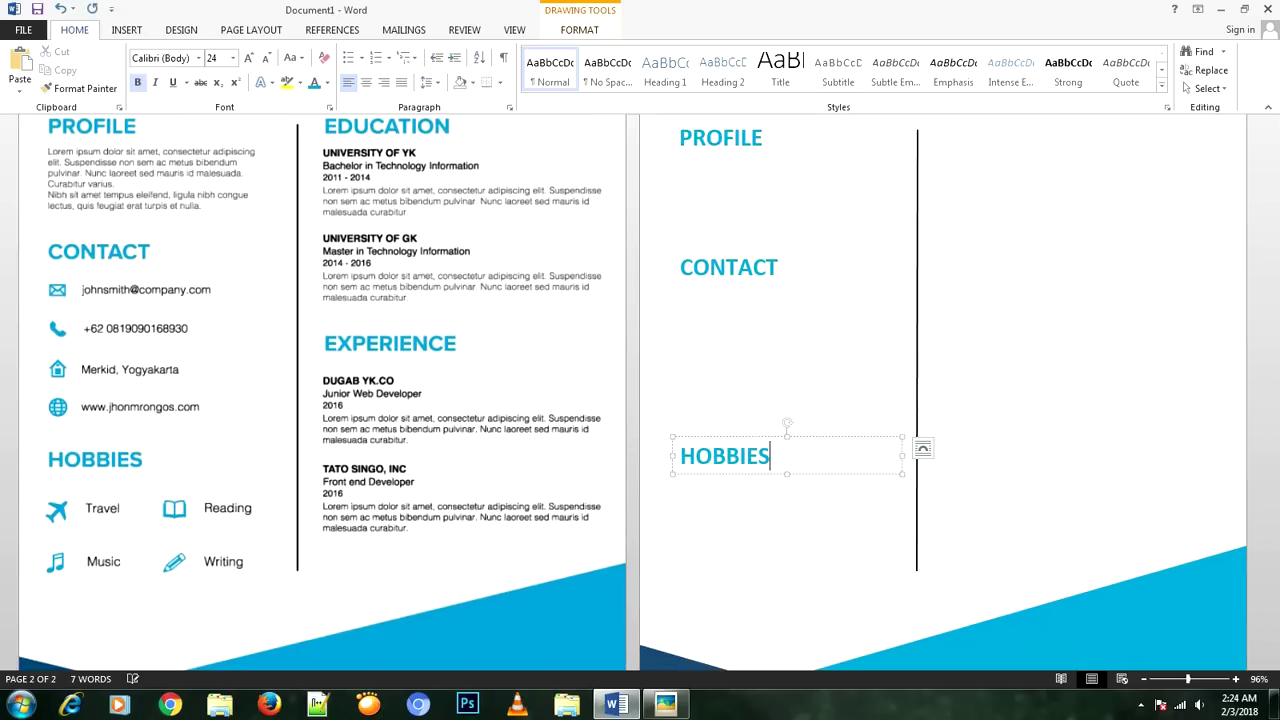
Align the PROFILE, CONTACT and HOBBIES boxes, then copy PROFILE into the right column
{"action": "left_click", "coordinate": [752, 138]}
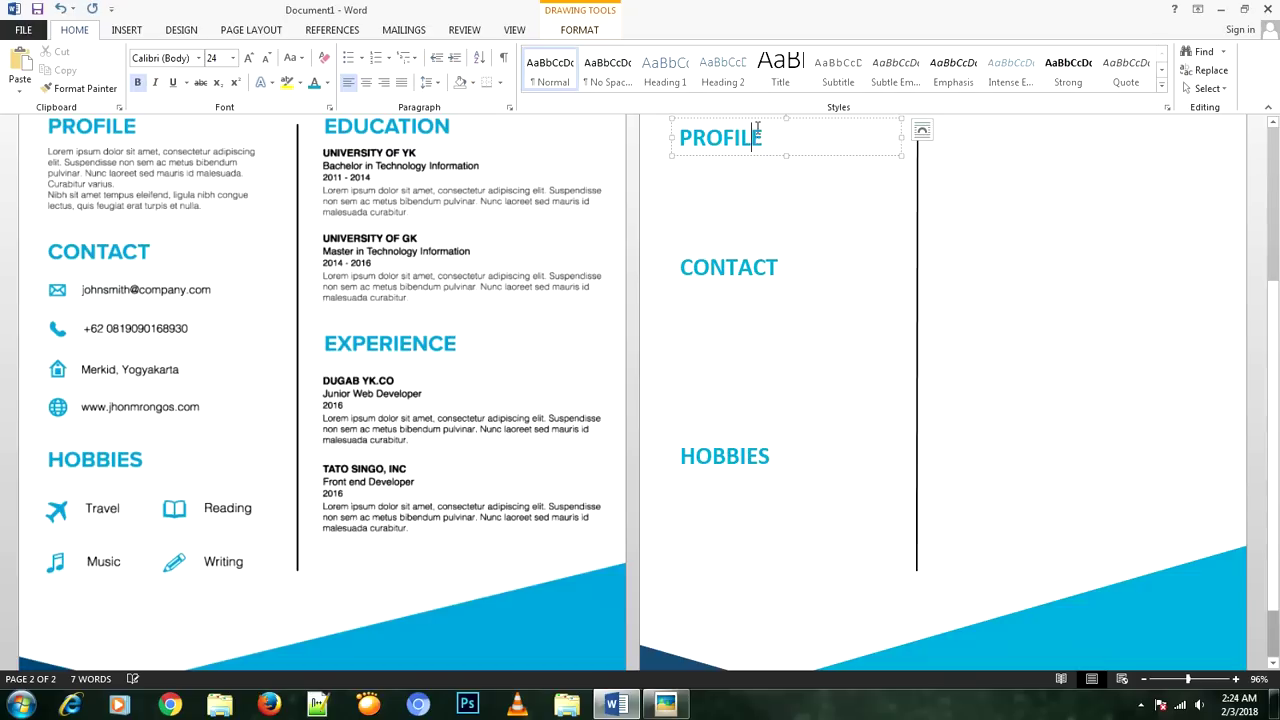
{"action": "left_click", "coordinate": [757, 122]}
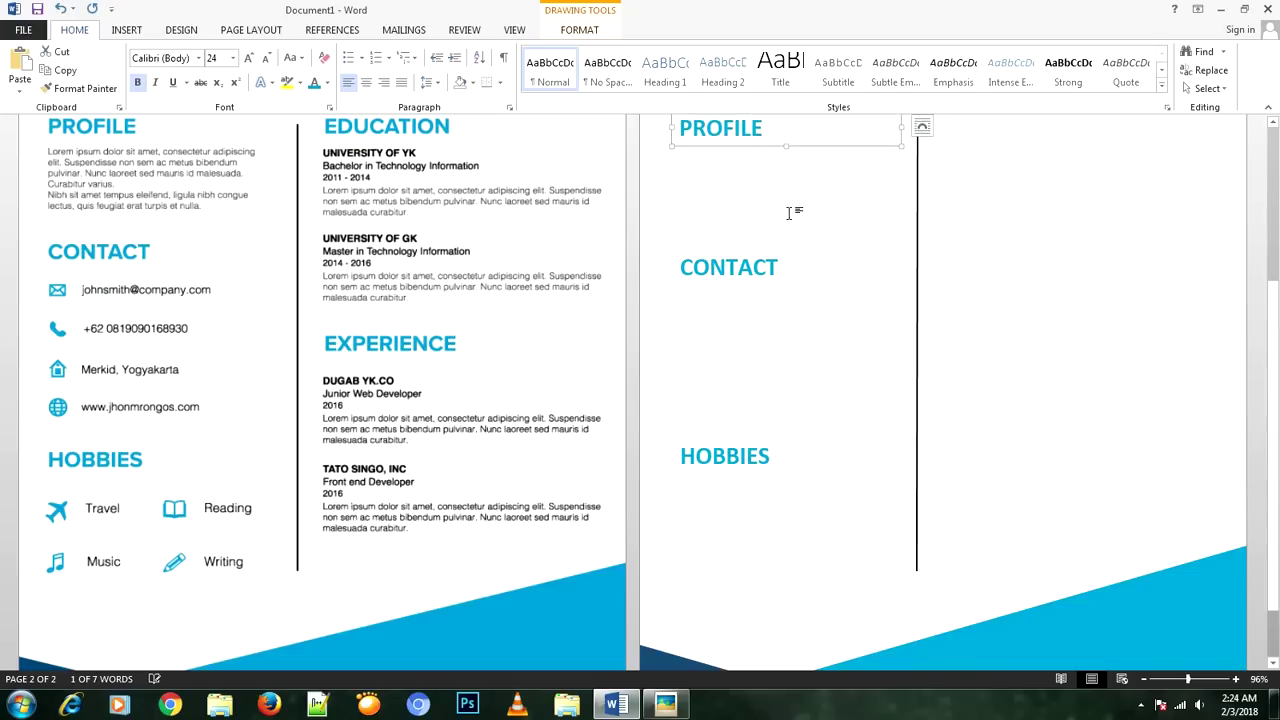
{"action": "scroll", "coordinate": [790, 212], "scroll_direction": "down", "scroll_amount": 2}
{"action": "left_click", "coordinate": [758, 172]}
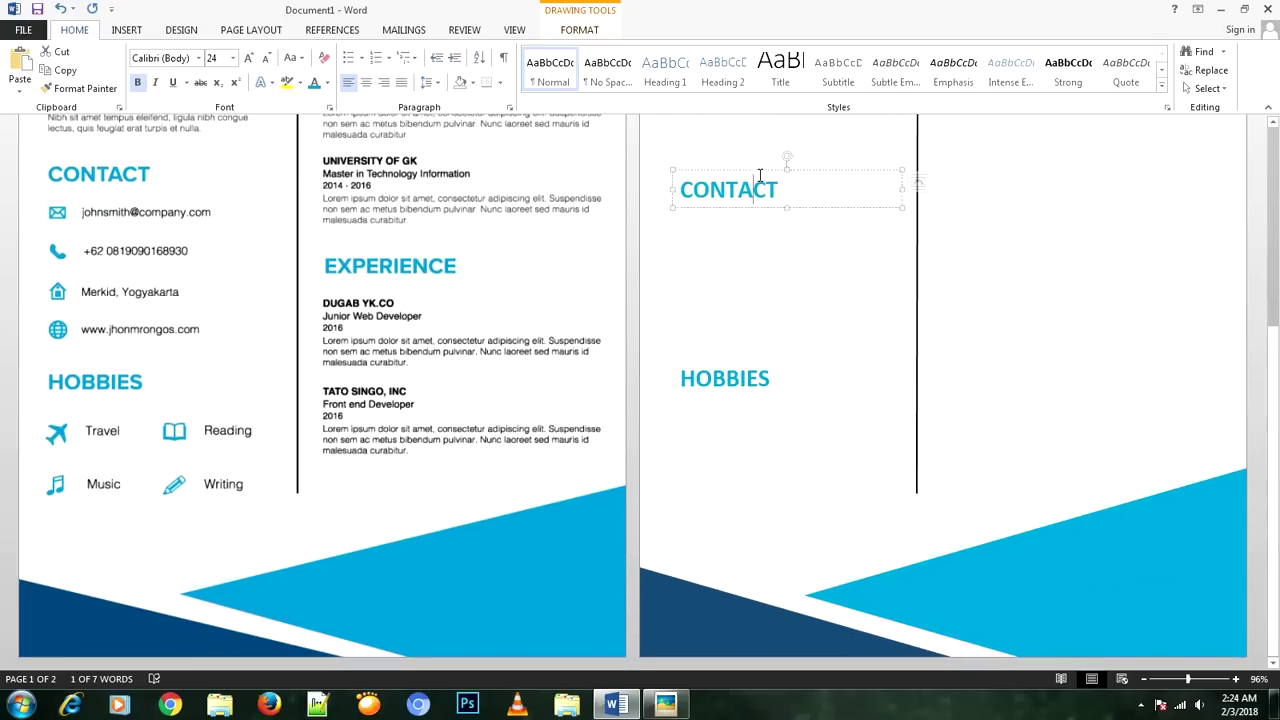
{"action": "left_click_drag", "start_coordinate": [758, 172], "coordinate": [758, 164]}
{"action": "left_click", "coordinate": [768, 374]}
{"action": "left_click", "coordinate": [766, 360]}
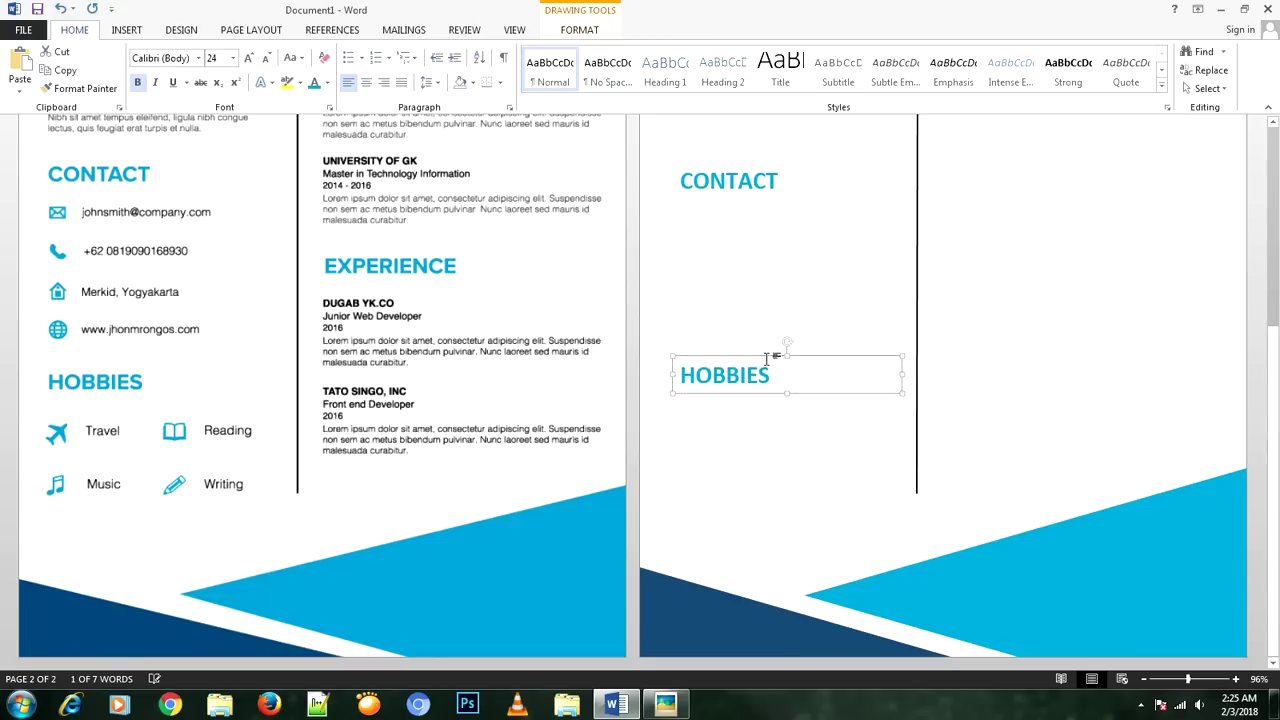
{"action": "scroll", "coordinate": [770, 360], "scroll_direction": "up", "scroll_amount": 3}
{"action": "scroll", "coordinate": [770, 360], "scroll_direction": "up", "scroll_amount": 2}
{"action": "left_click", "coordinate": [763, 342]}
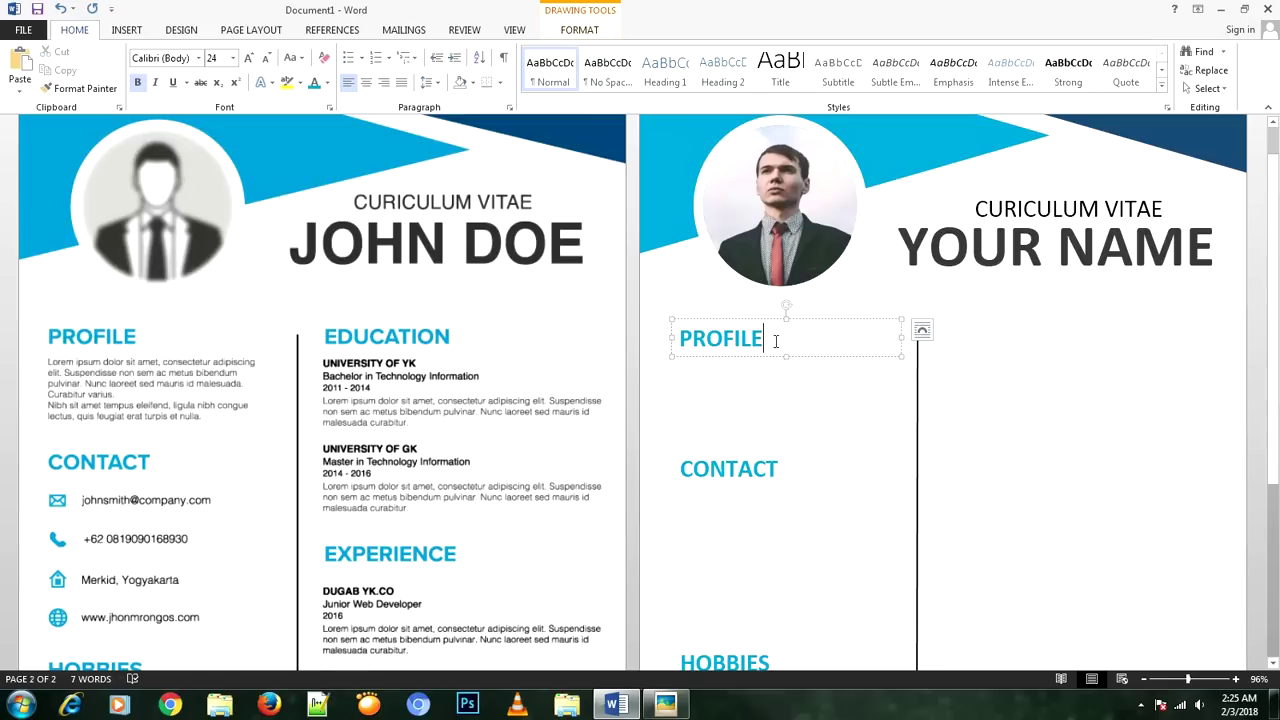
{"action": "left_click_drag", "start_coordinate": [776, 355], "coordinate": [1053, 365], "text": "ctrl"}
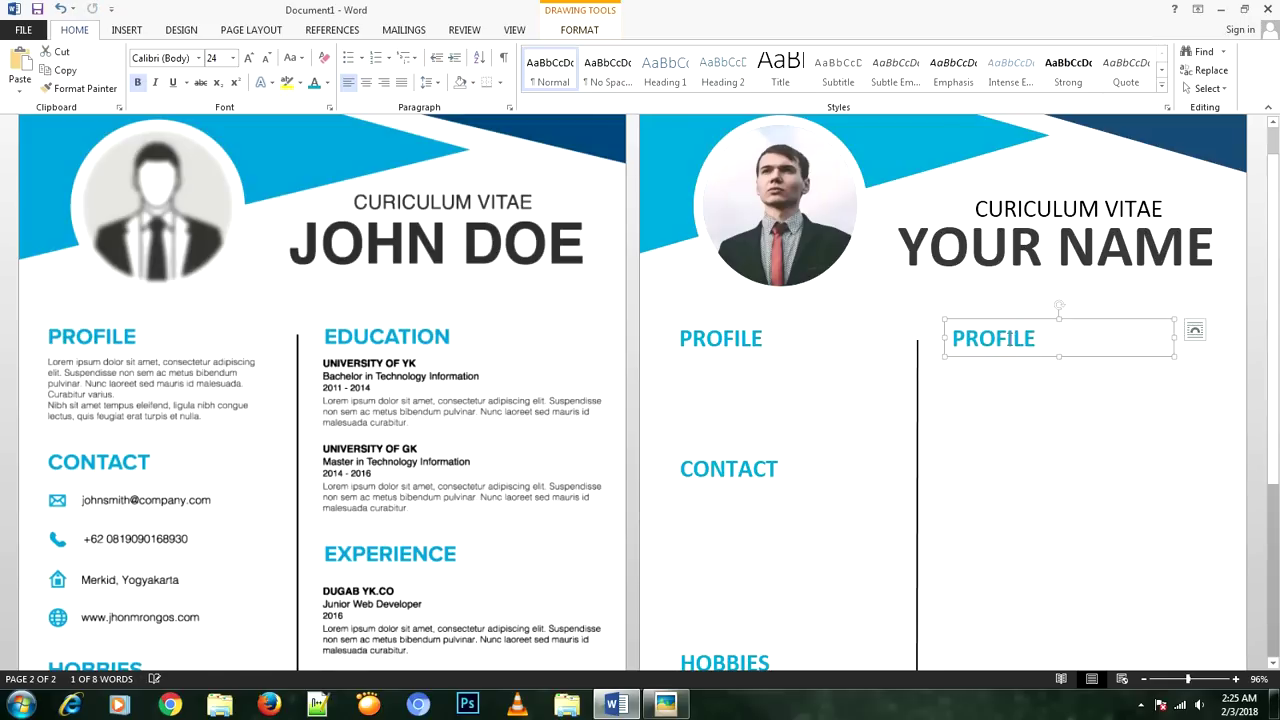
Retype the copied PROFILE heading in the right column as EDUCATION
{"action": "double_click", "coordinate": [1010, 338]}
{"action": "type", "text": "EDUCATION"}
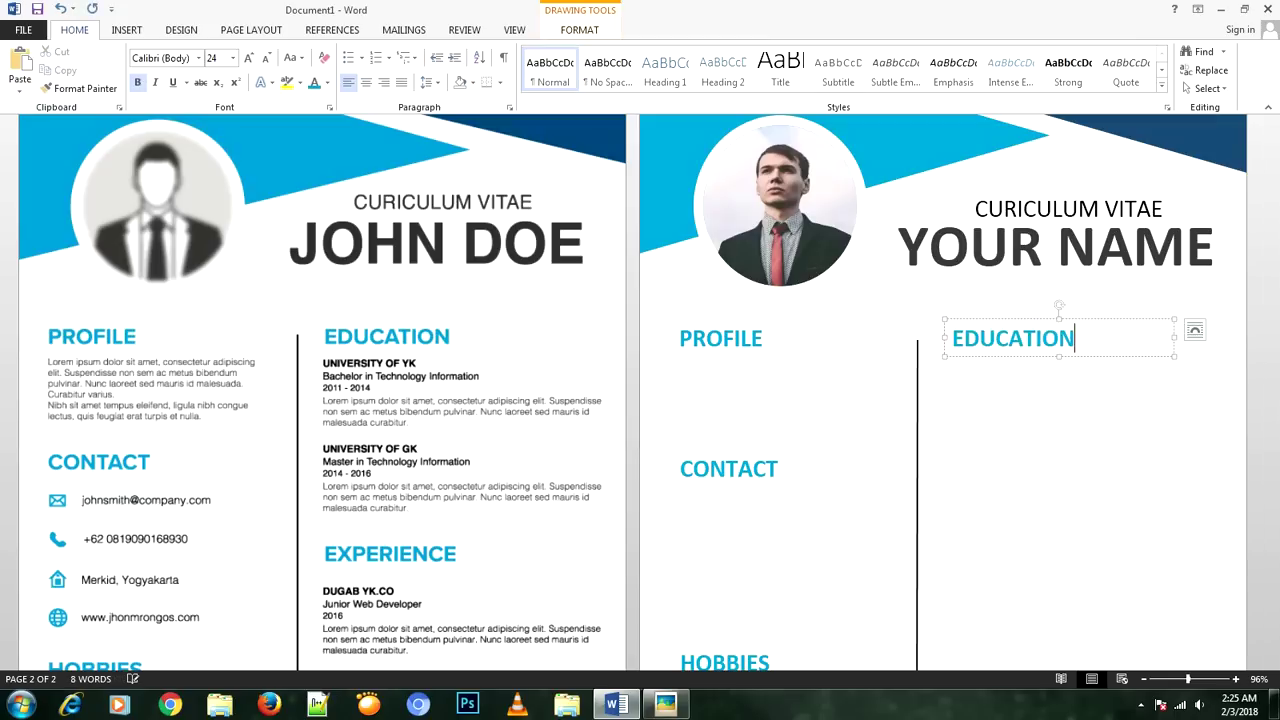
{"action": "scroll", "coordinate": [960, 343], "scroll_direction": "down", "scroll_amount": 2}
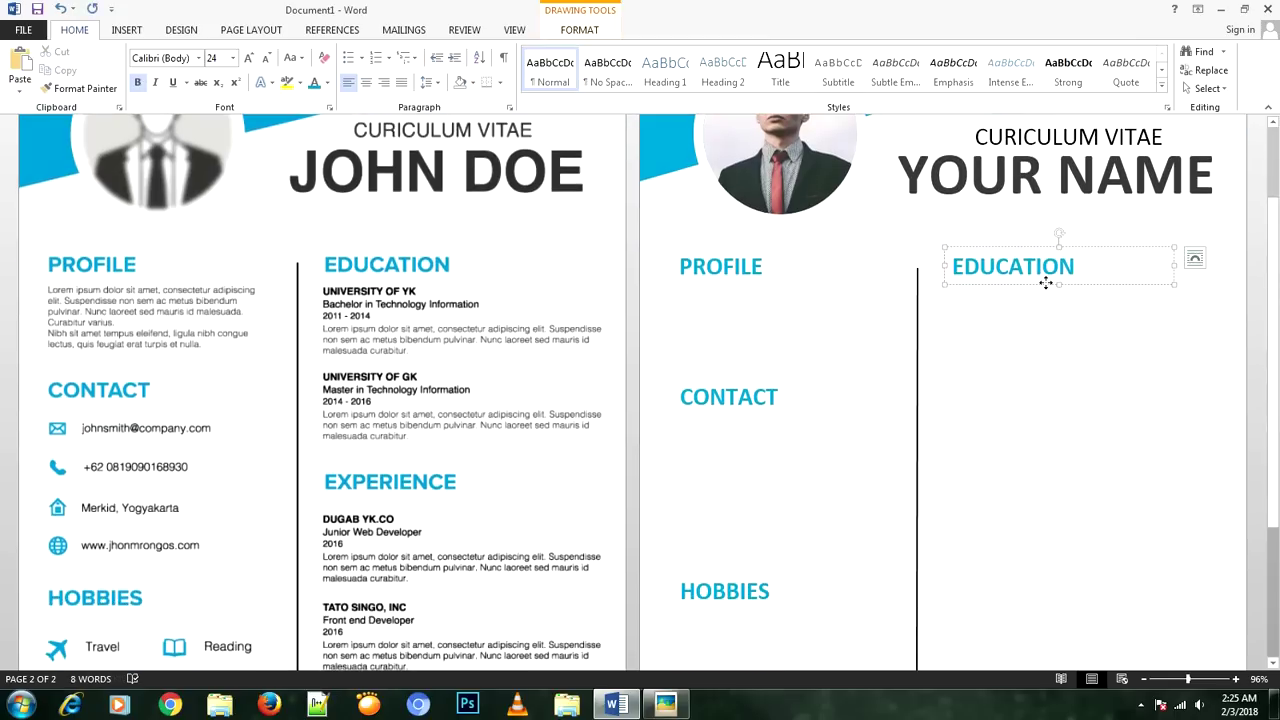
Copy the heading further down the right column and erase the mistyped ACHIVEMENTS text
{"action": "mouse_move", "coordinate": [1045, 283]}
{"action": "left_mouse_down", "text": "ctrl"}
{"action": "mouse_move", "coordinate": [1045, 525]}
{"action": "mouse_move", "coordinate": [959, 505]}
{"action": "left_mouse_up", "text": "ctrl"}
{"action": "type", "text": "ACHIVEMENTS"}
{"action": "scroll", "coordinate": [1055, 193], "scroll_direction": "down", "scroll_amount": 5}
{"action": "scroll", "coordinate": [1060, 250], "scroll_direction": "up", "scroll_amount": 2}
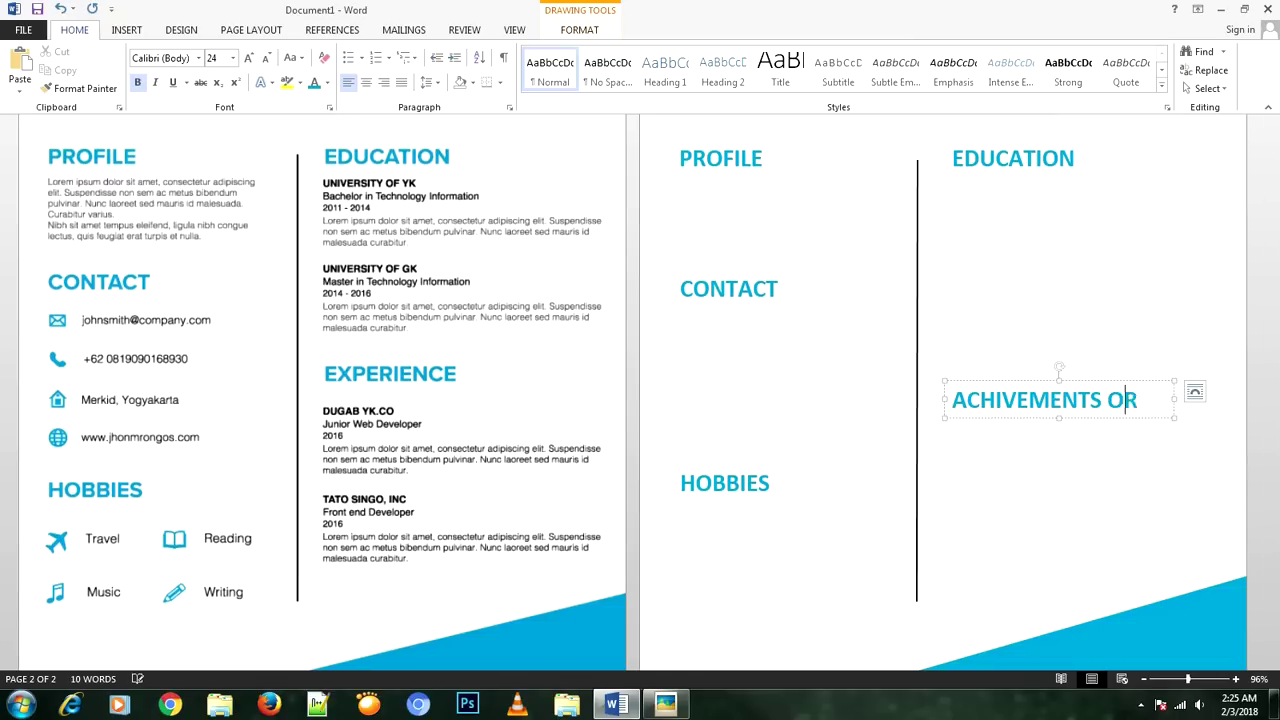
{"action": "key", "text": "BackSpace"}
{"action": "key", "text": "BackSpace"}
{"action": "key", "text": "BackSpace"}
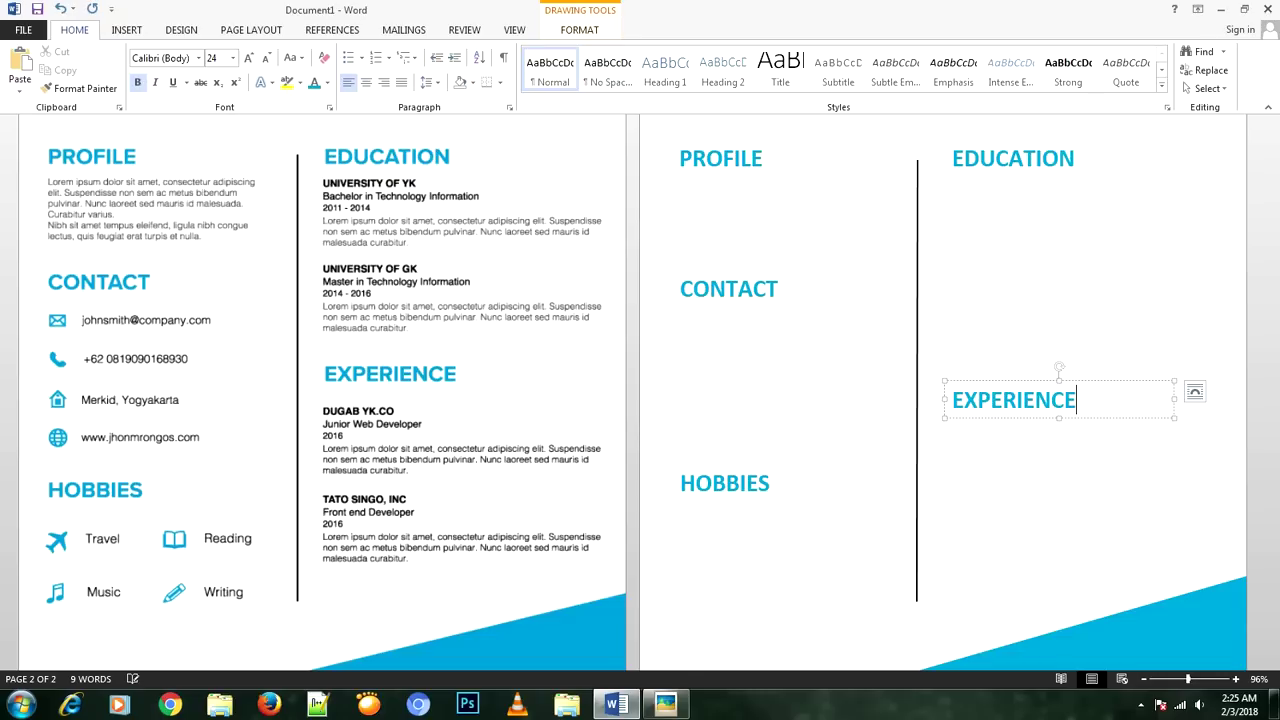
{"action": "scroll", "coordinate": [1143, 445], "scroll_direction": "down", "scroll_amount": 3}
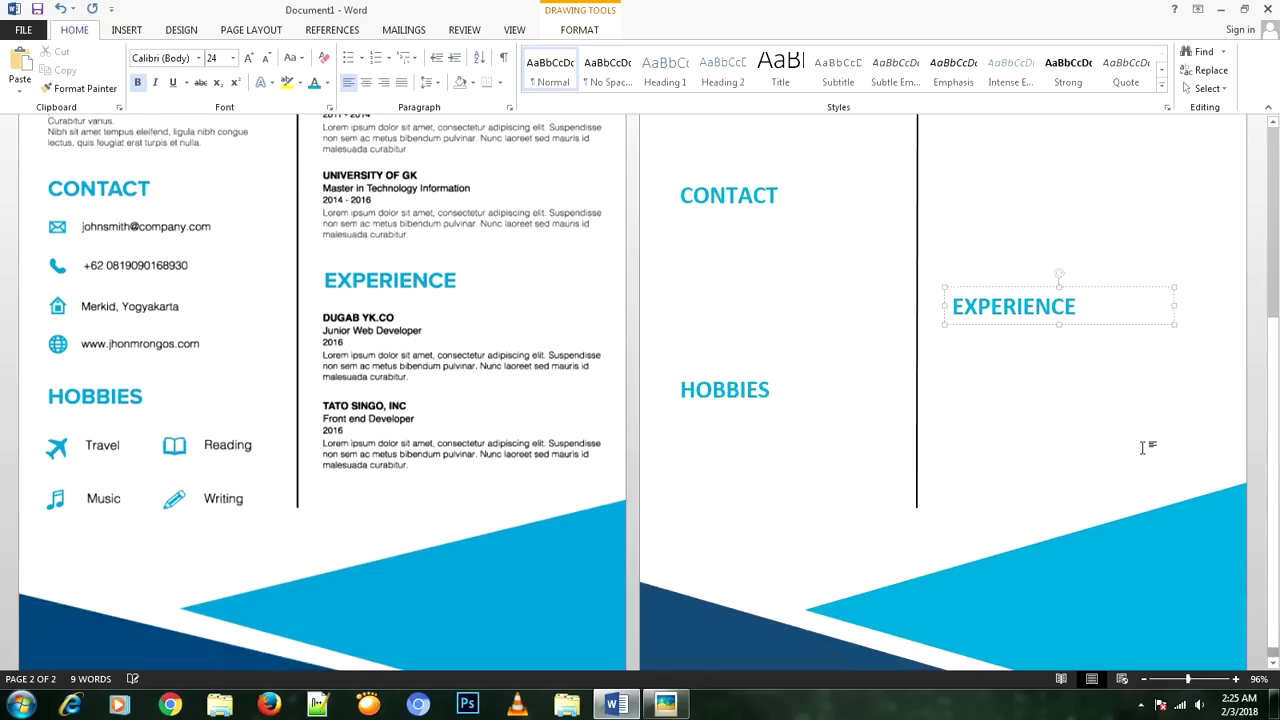
Copy the EXPERIENCE box to just below HOBBIES and delete its text, leaving it empty
{"action": "left_click_drag", "start_coordinate": [993, 318], "coordinate": [714, 427], "text": "ctrl"}
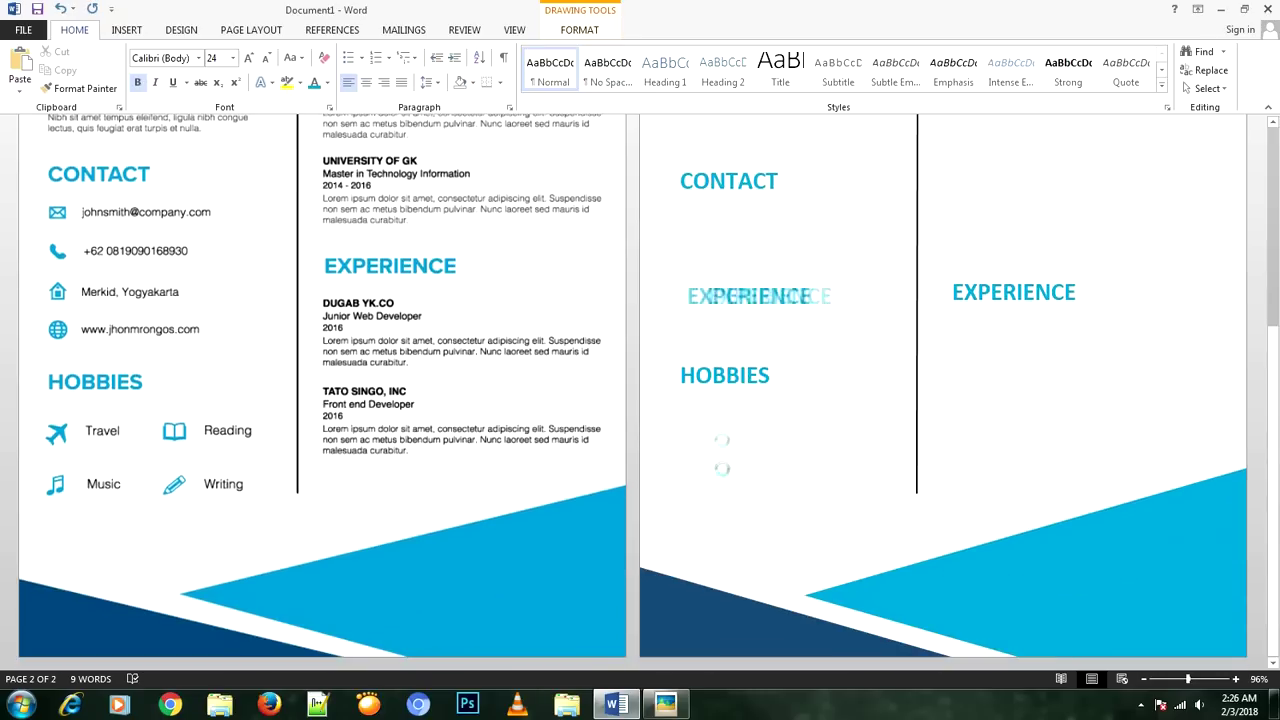
{"action": "left_click", "coordinate": [808, 413]}
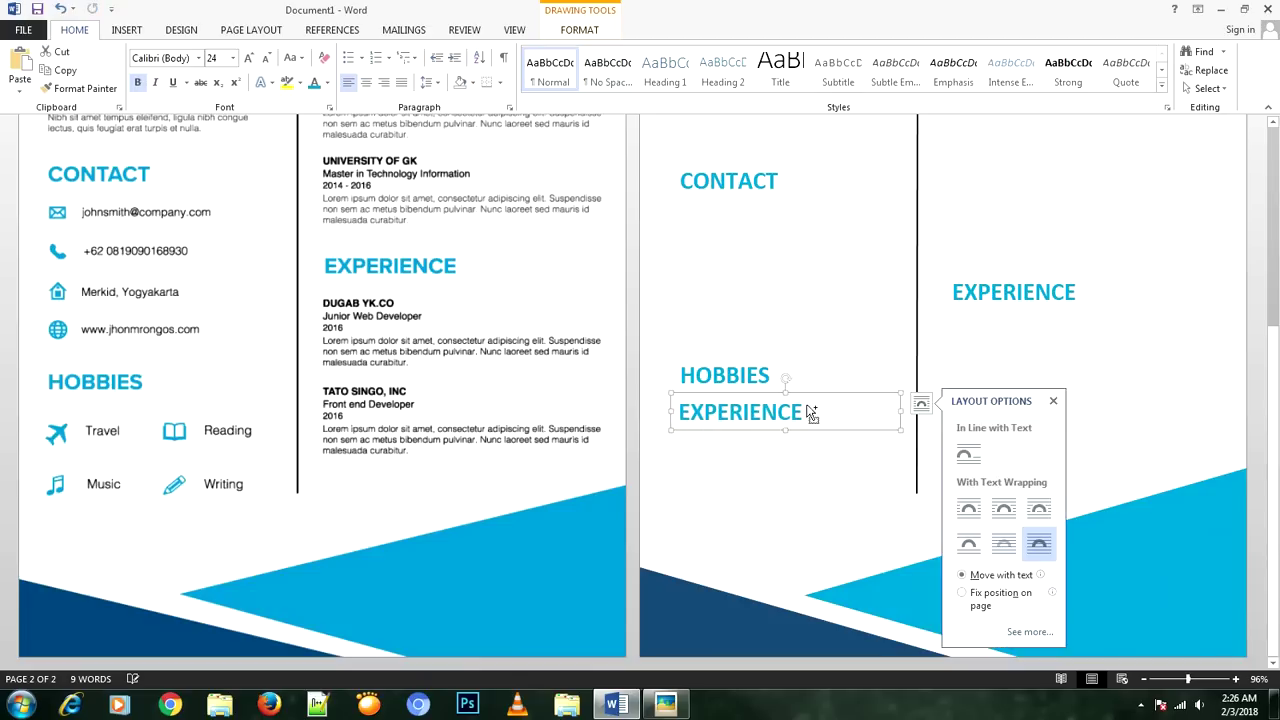
{"action": "left_click_drag", "start_coordinate": [776, 407], "coordinate": [682, 418]}
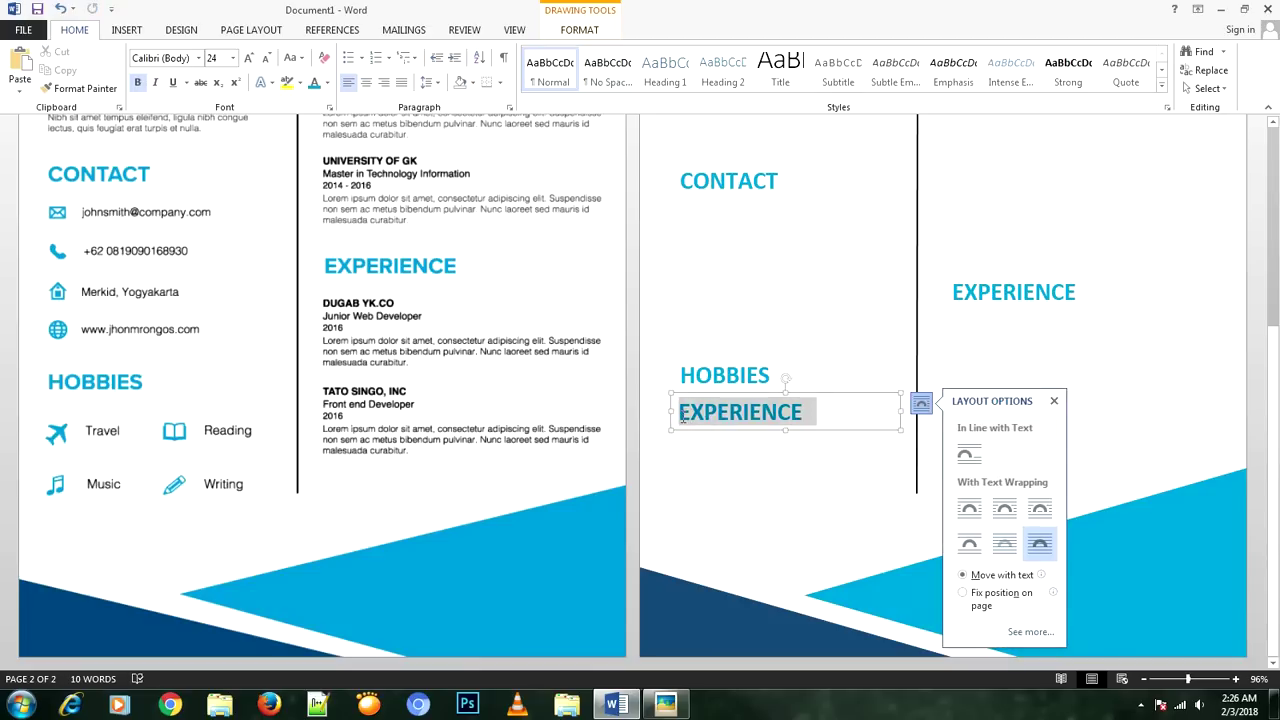
{"action": "key", "text": "Delete"}
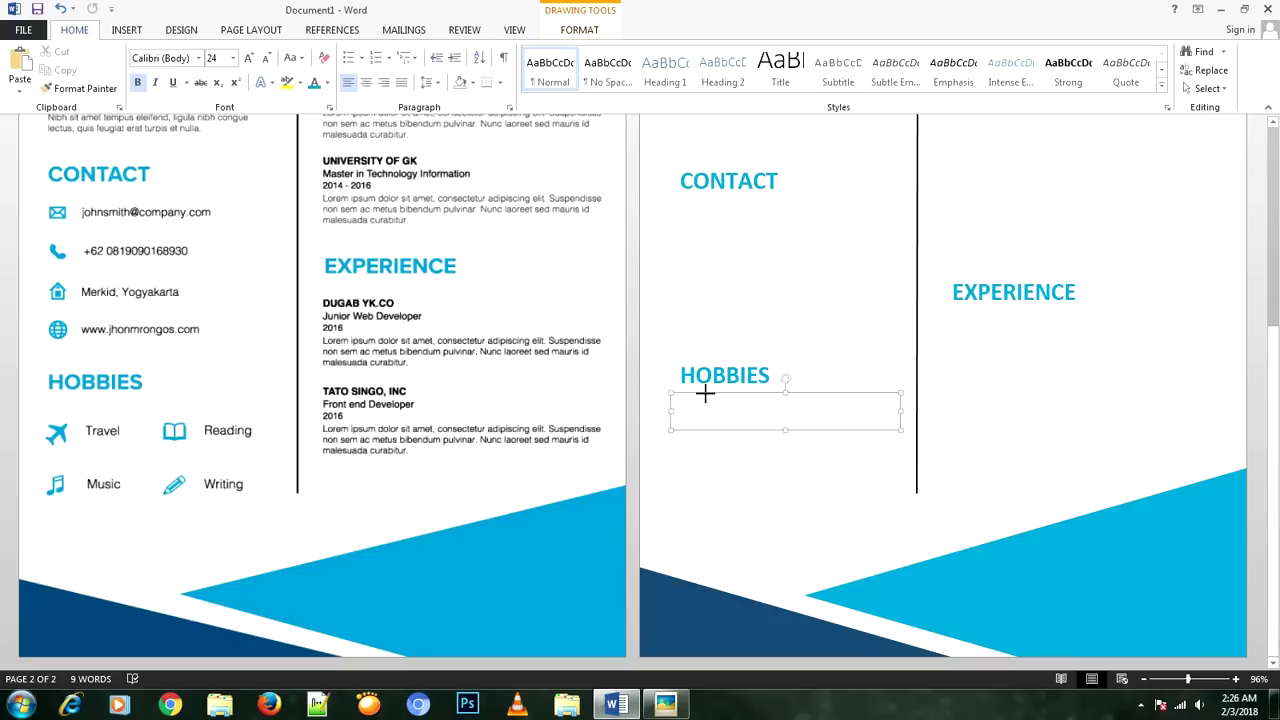
{"action": "left_click", "coordinate": [729, 400]}
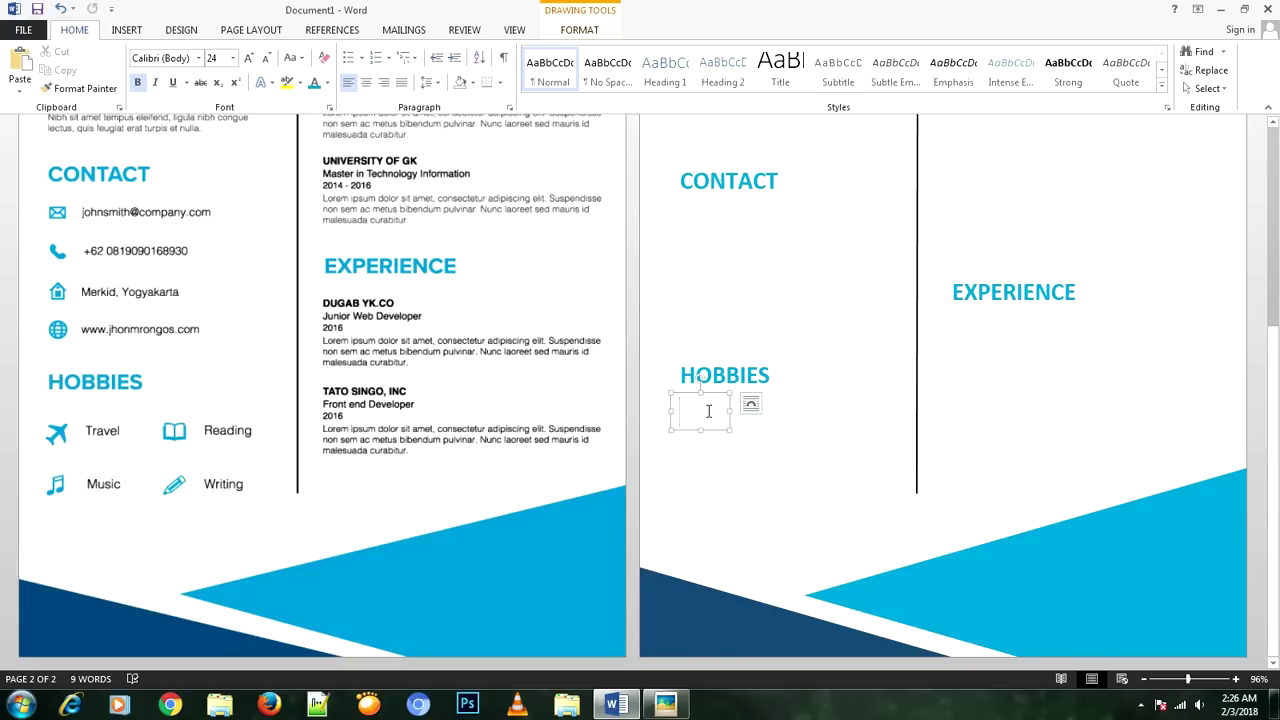
Insert the IcoMoon-Free airplane symbol into the empty box under HOBBIES
{"action": "left_click", "coordinate": [124, 31]}
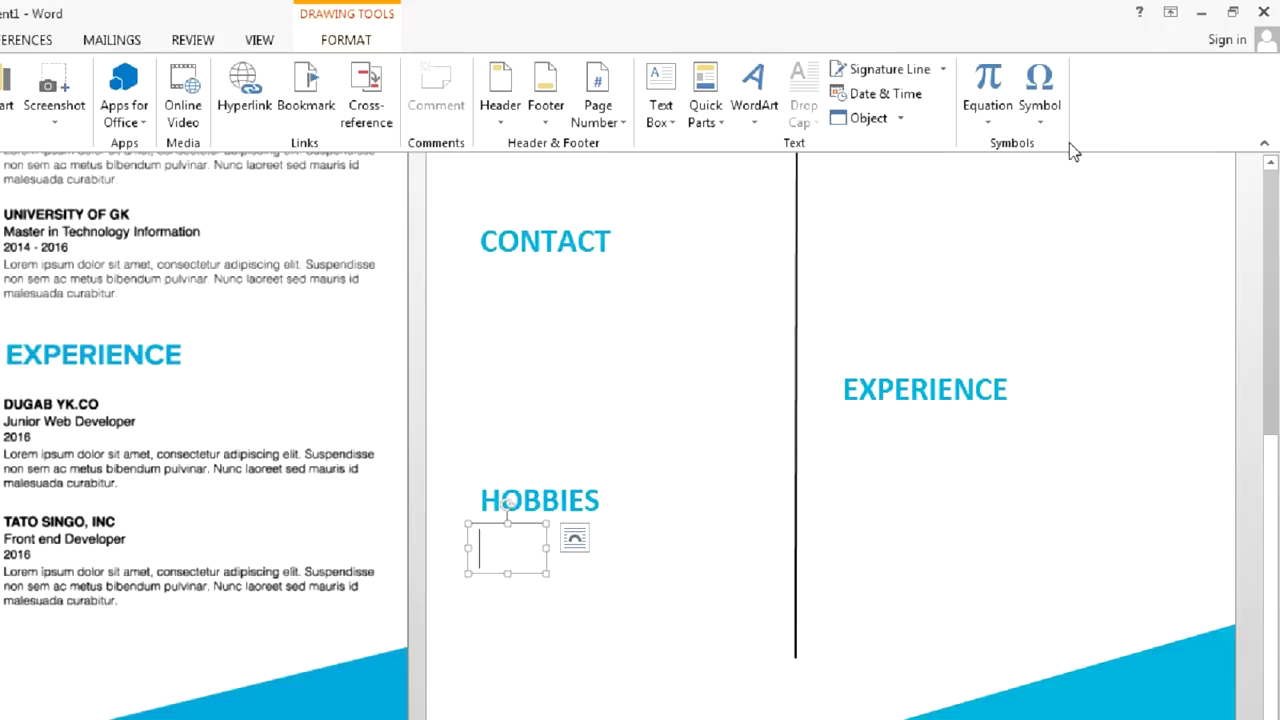
{"action": "left_click", "coordinate": [1108, 92]}
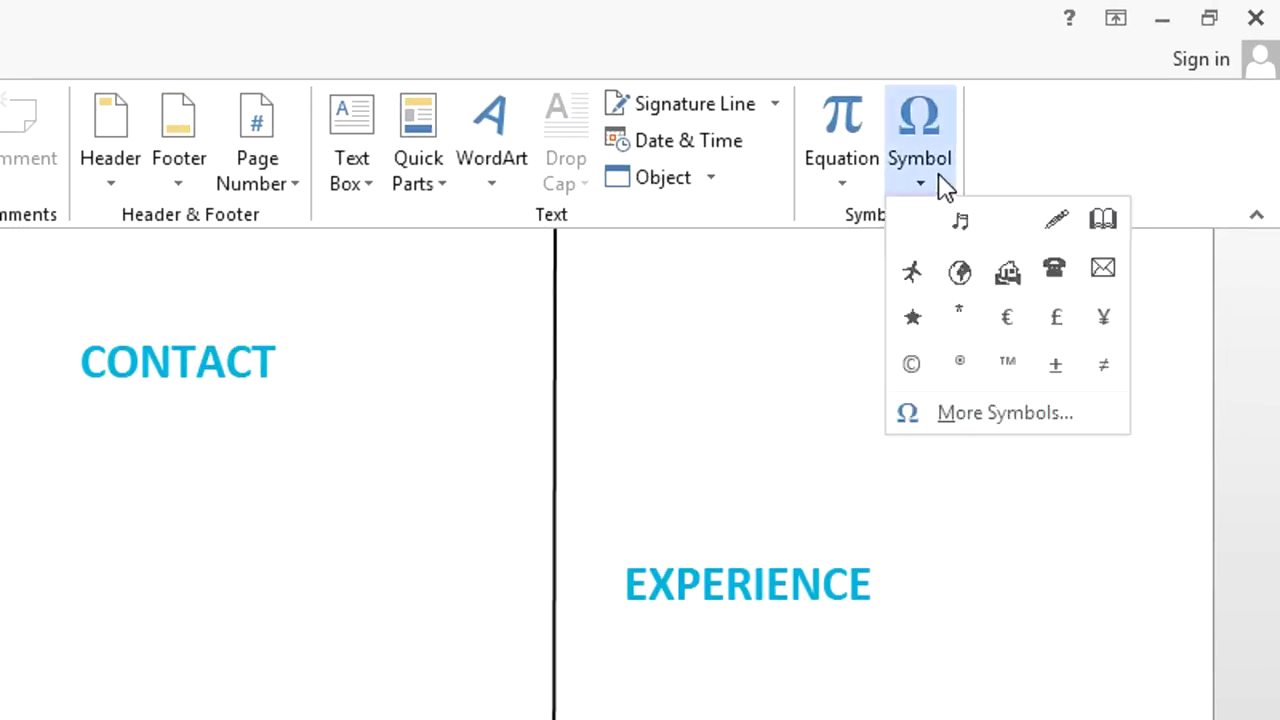
{"action": "left_click", "coordinate": [971, 410]}
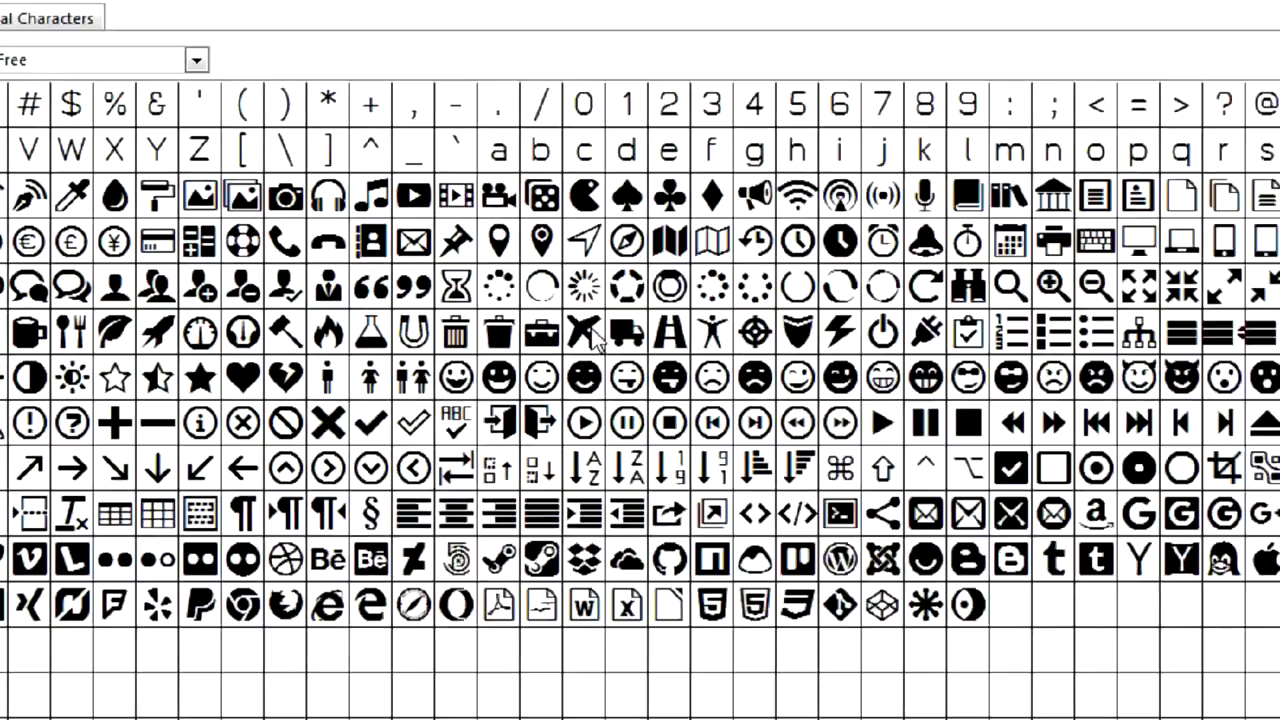
{"action": "left_click", "coordinate": [414, 215]}
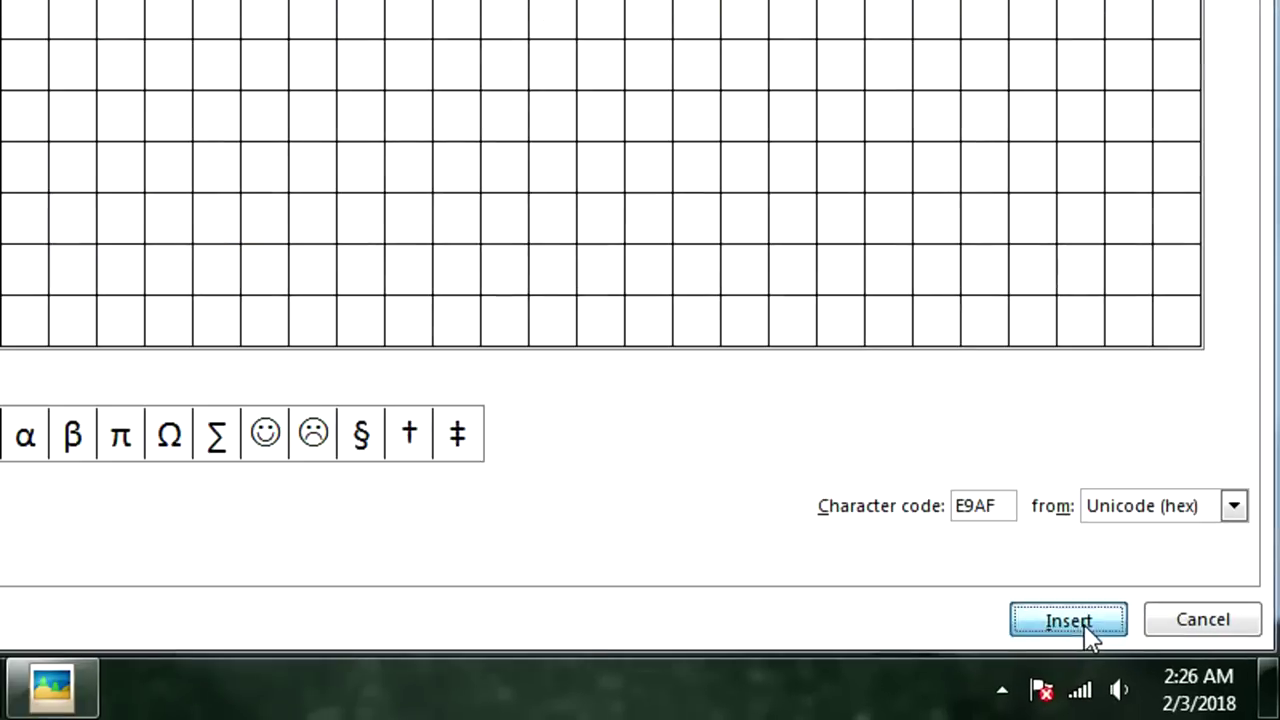
{"action": "left_click", "coordinate": [1182, 676]}
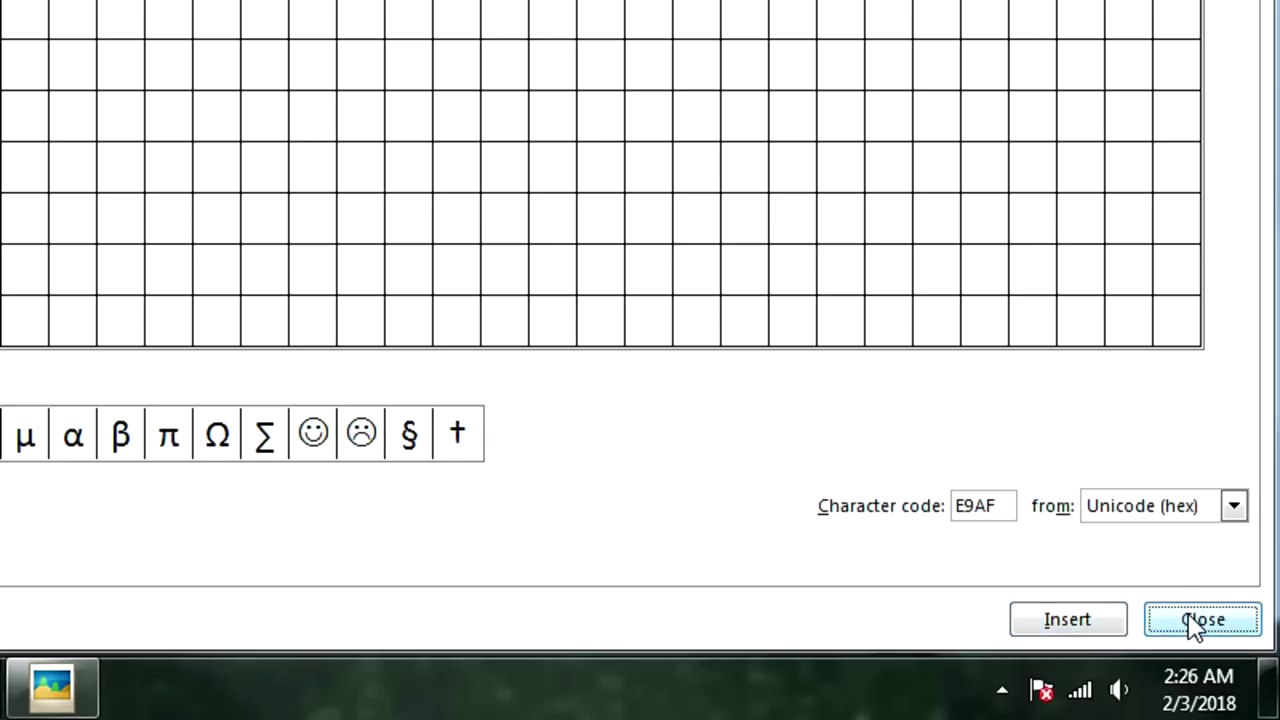
{"action": "left_click", "coordinate": [1197, 621]}
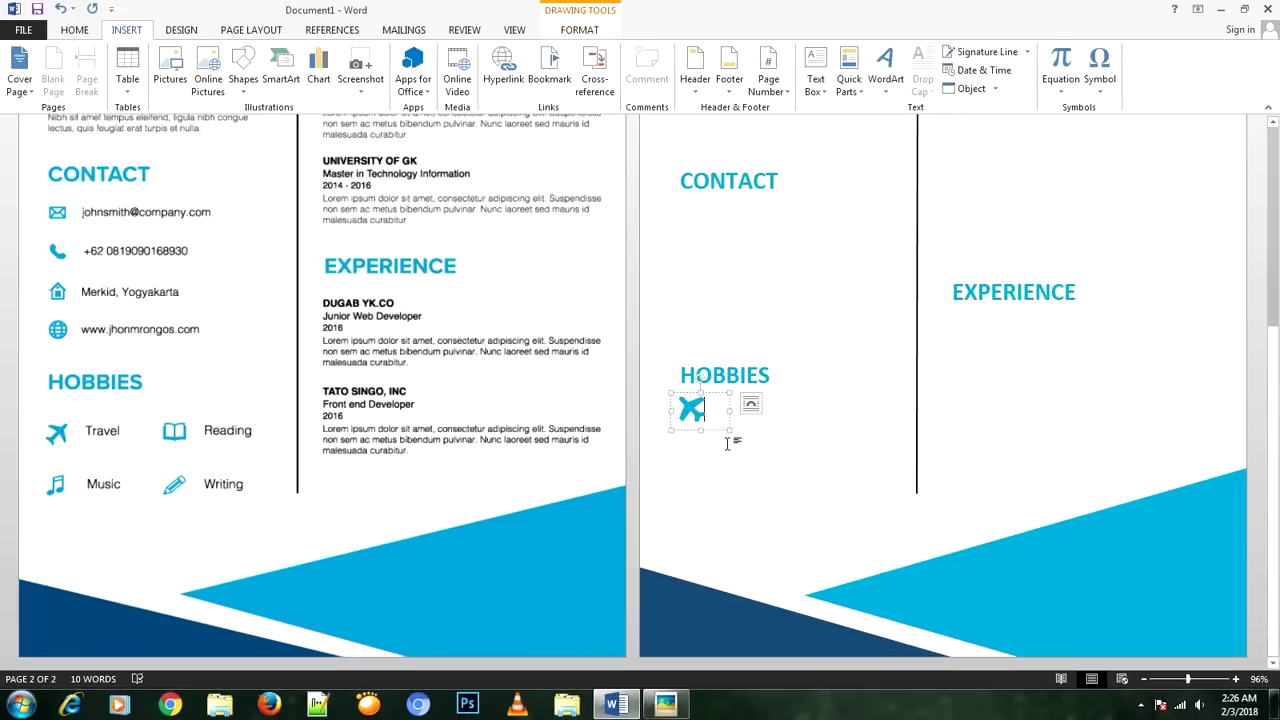
{"action": "left_click", "coordinate": [725, 432]}
Duplicate the airplane box to its right and replace its glyph with a book symbol
{"action": "key", "text": "Down"}
{"action": "double_click", "coordinate": [676, 415]}
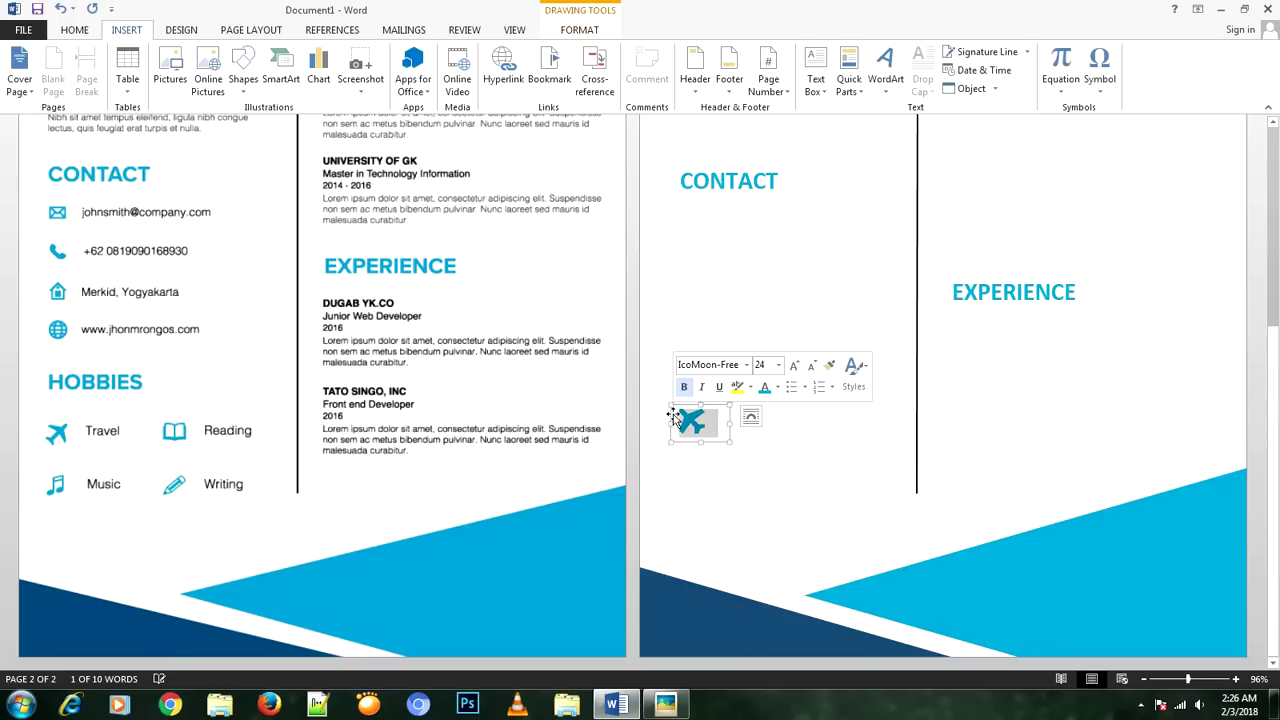
{"action": "left_click", "coordinate": [724, 428]}
{"action": "left_click_drag", "start_coordinate": [730, 442], "coordinate": [838, 441]}
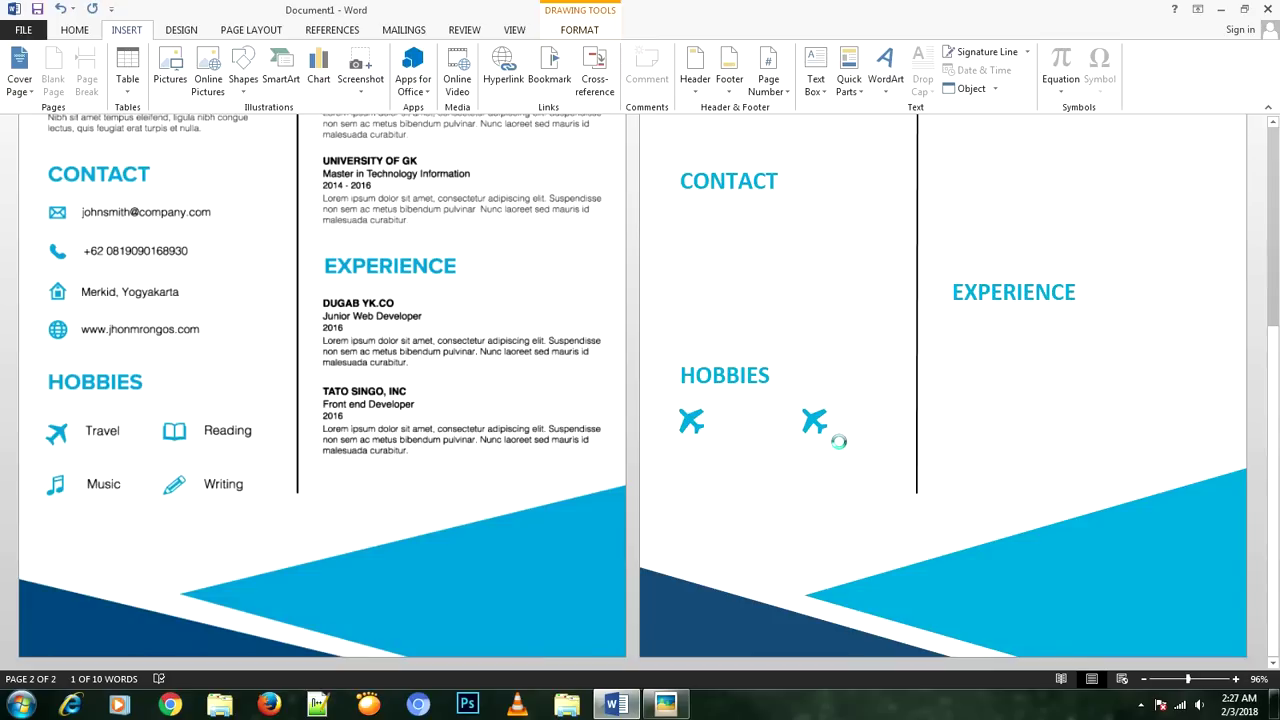
{"action": "double_click", "coordinate": [814, 421]}
{"action": "key", "text": "Delete"}
{"action": "left_click", "coordinate": [1100, 72]}
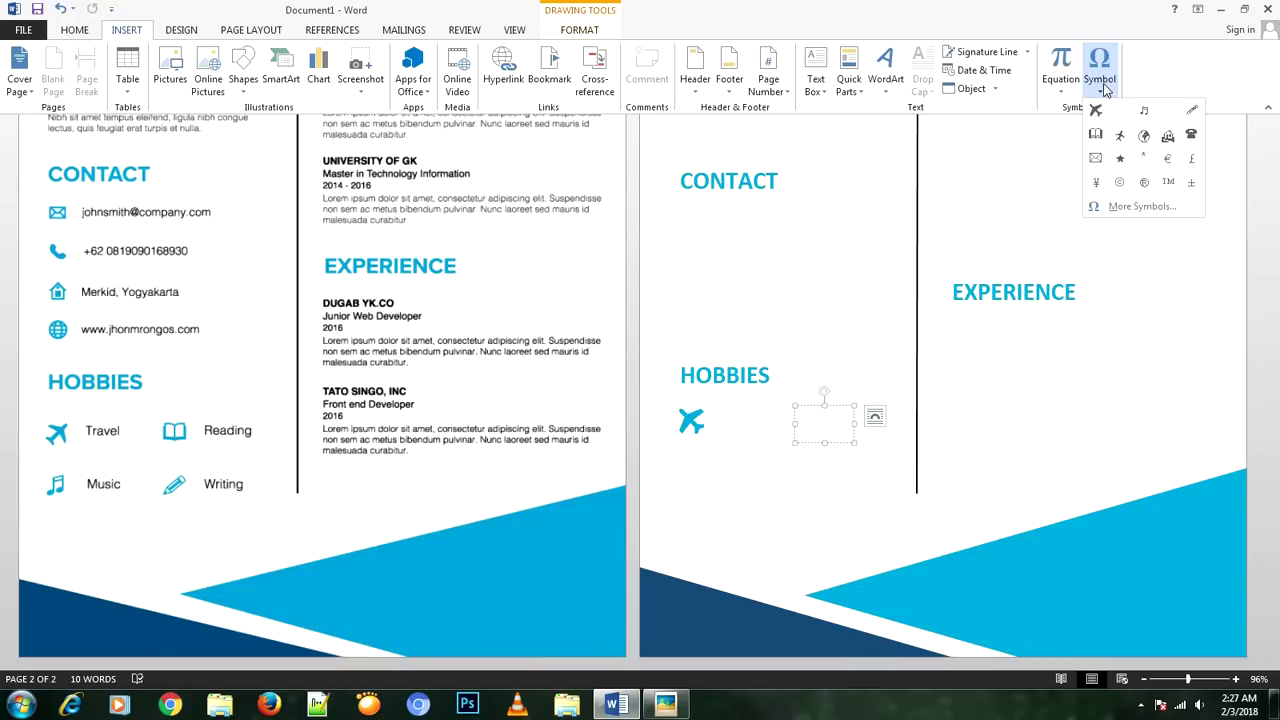
{"action": "left_click", "coordinate": [1122, 210]}
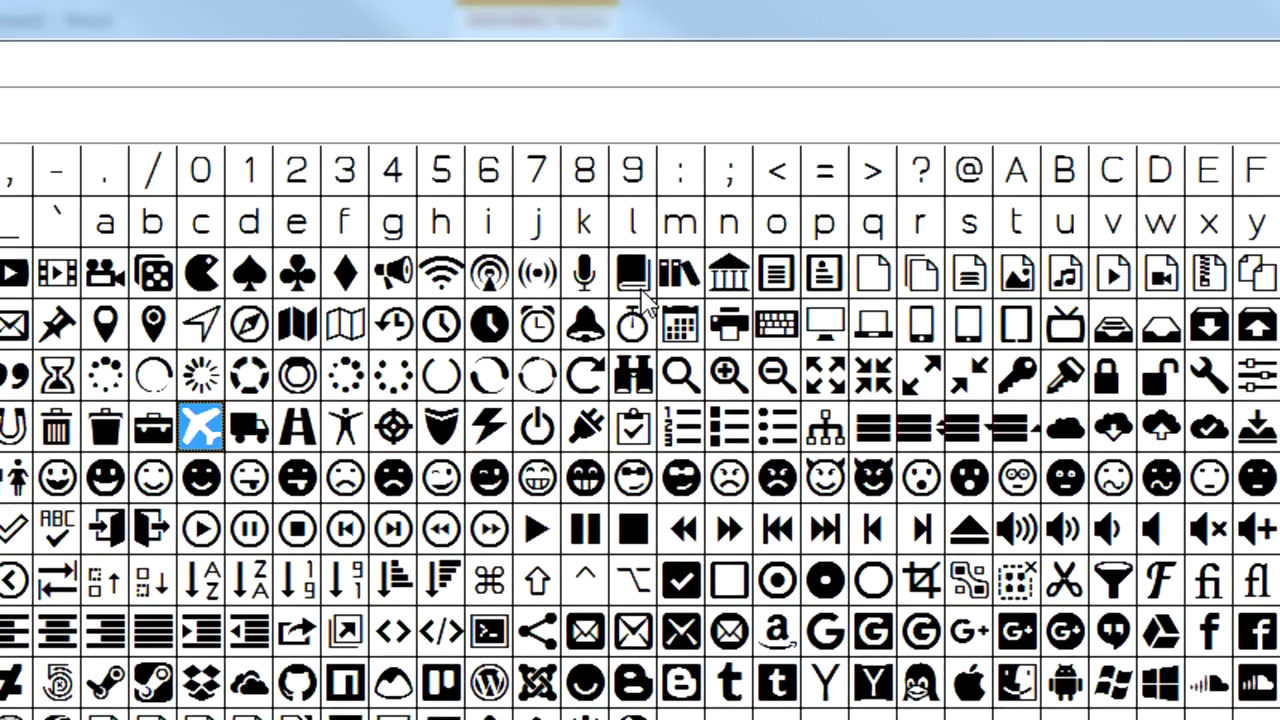
{"action": "left_click", "coordinate": [640, 285]}
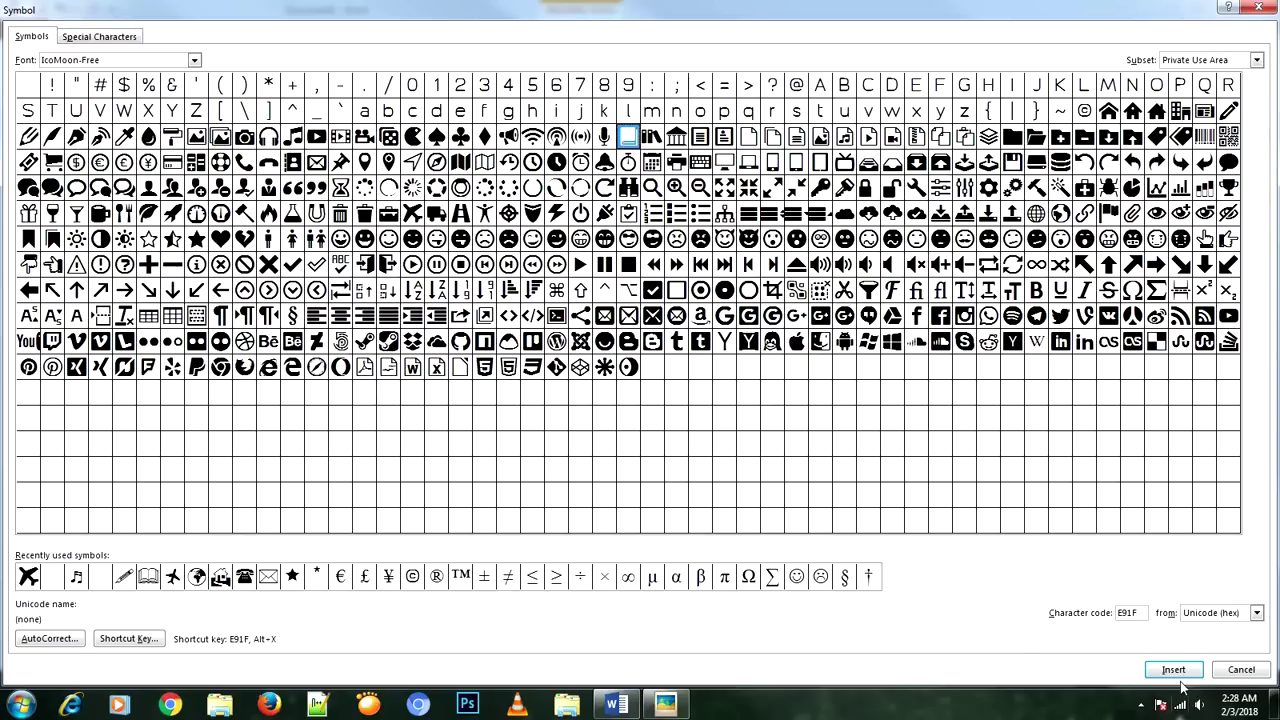
{"action": "left_click", "coordinate": [1176, 670]}
{"action": "left_click", "coordinate": [1222, 672]}
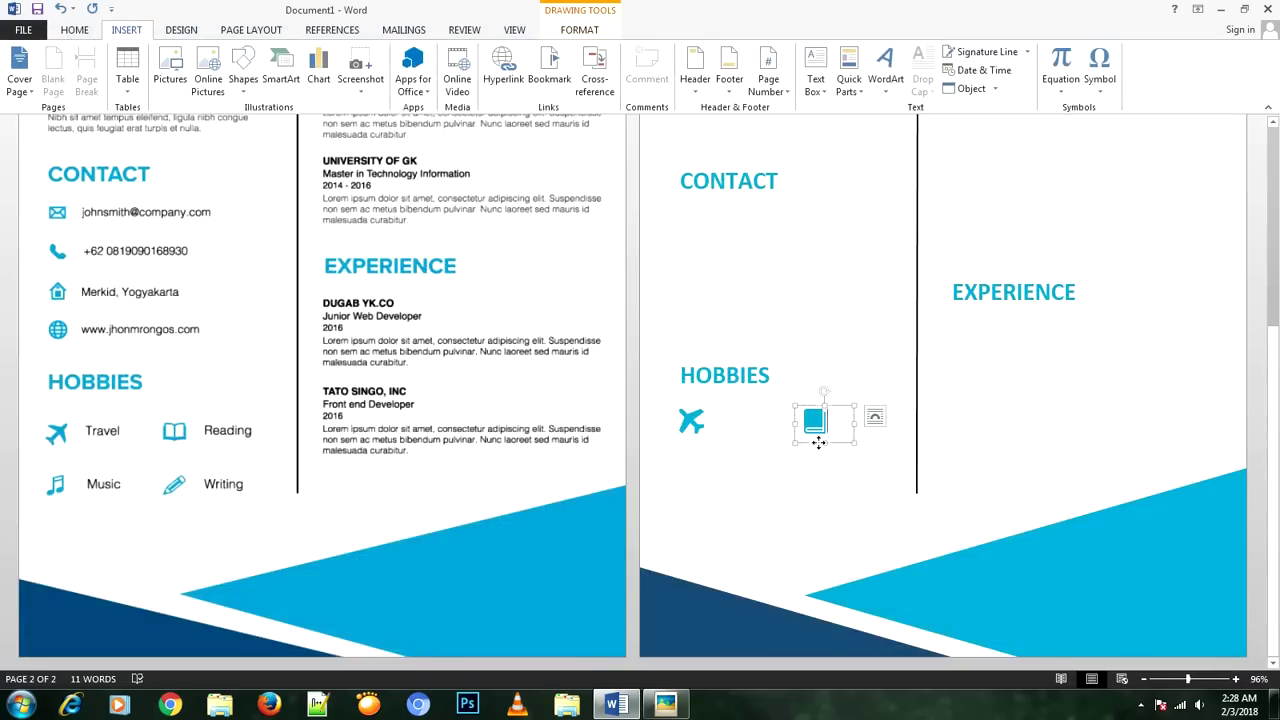
Copy the book box below it and swap its glyph for a pencil symbol
{"action": "left_click_drag", "start_coordinate": [818, 442], "coordinate": [818, 509]}
{"action": "left_click", "coordinate": [810, 497]}
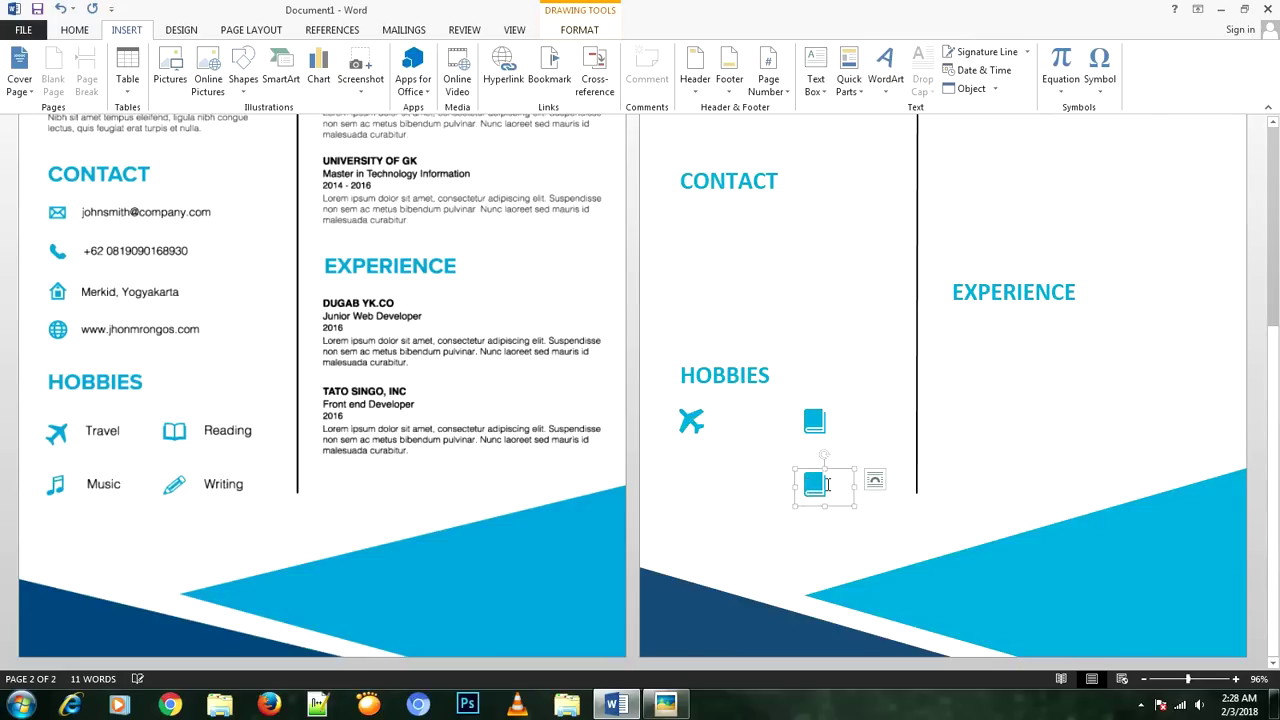
{"action": "left_click", "coordinate": [875, 480]}
{"action": "double_click", "coordinate": [830, 489]}
{"action": "key", "text": "Delete"}
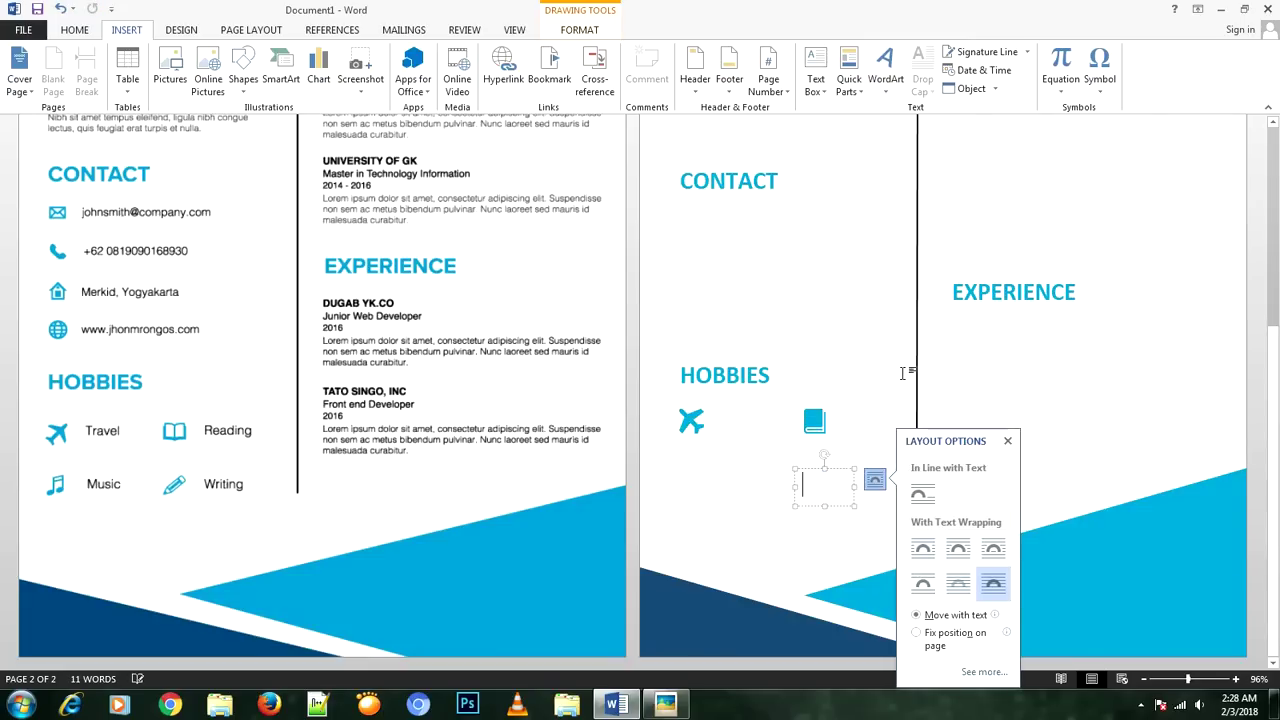
{"action": "left_click", "coordinate": [1100, 80]}
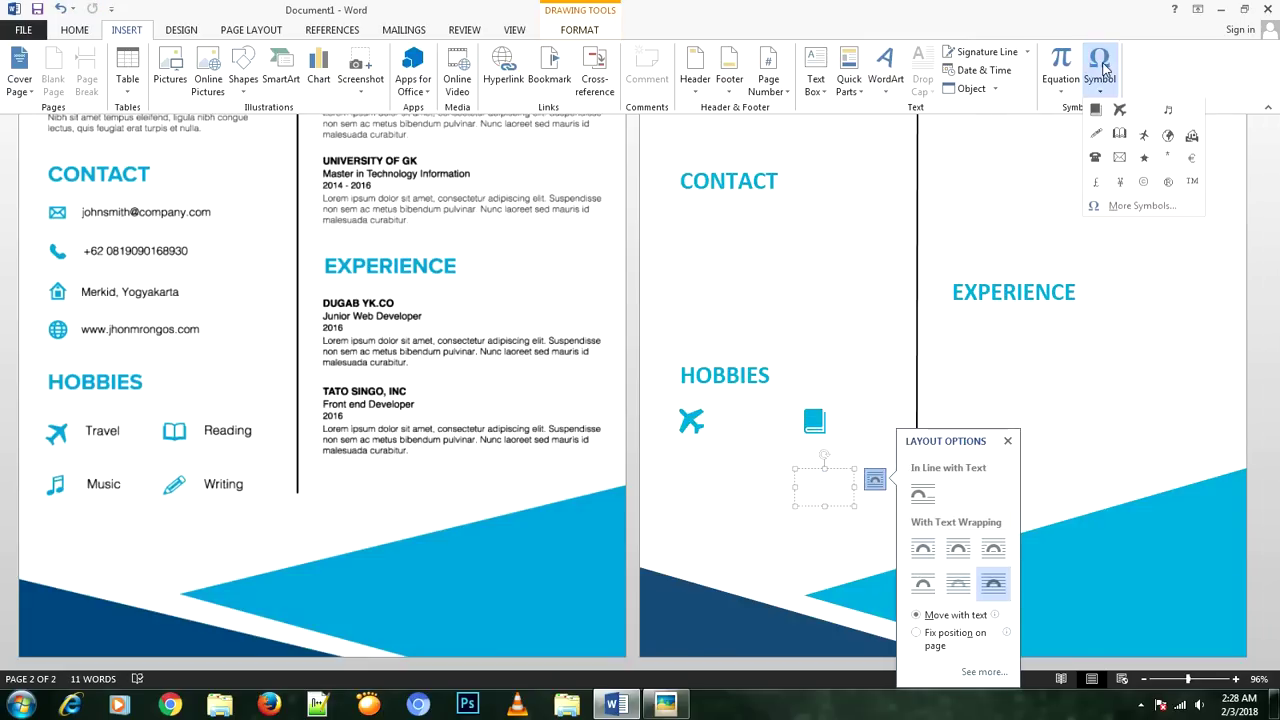
{"action": "left_click", "coordinate": [1140, 207]}
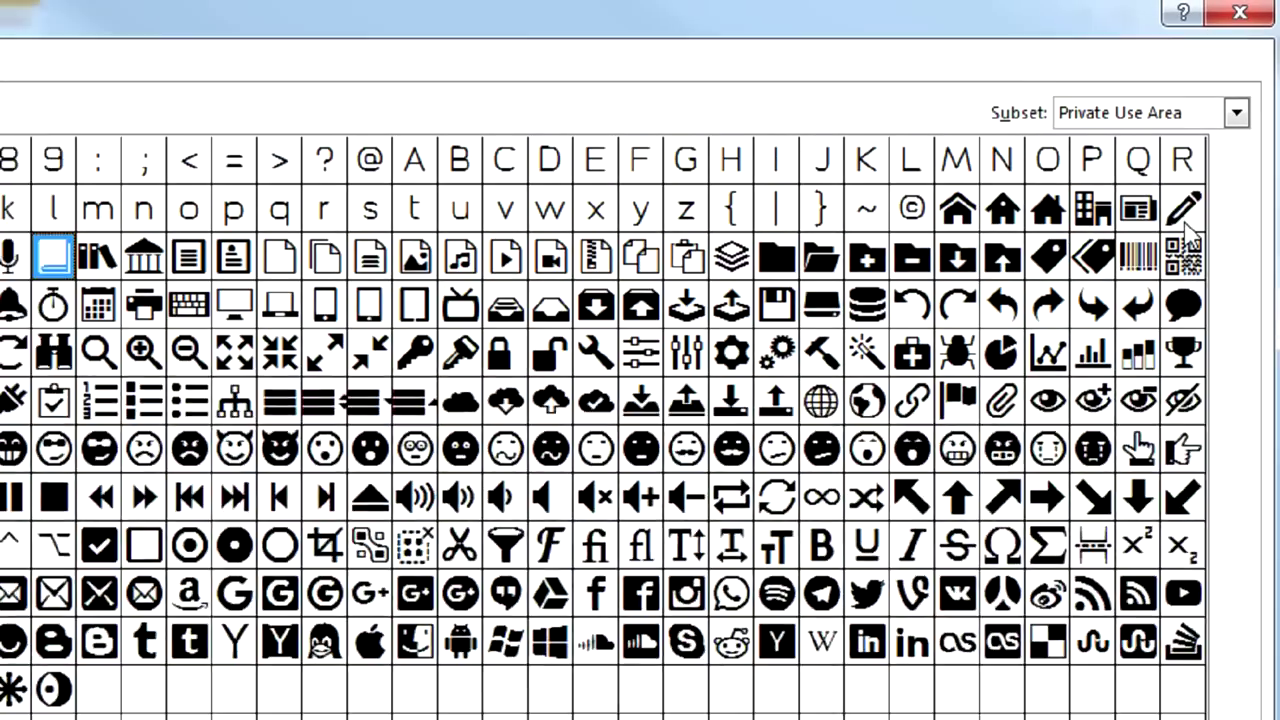
{"action": "left_click", "coordinate": [1230, 118]}
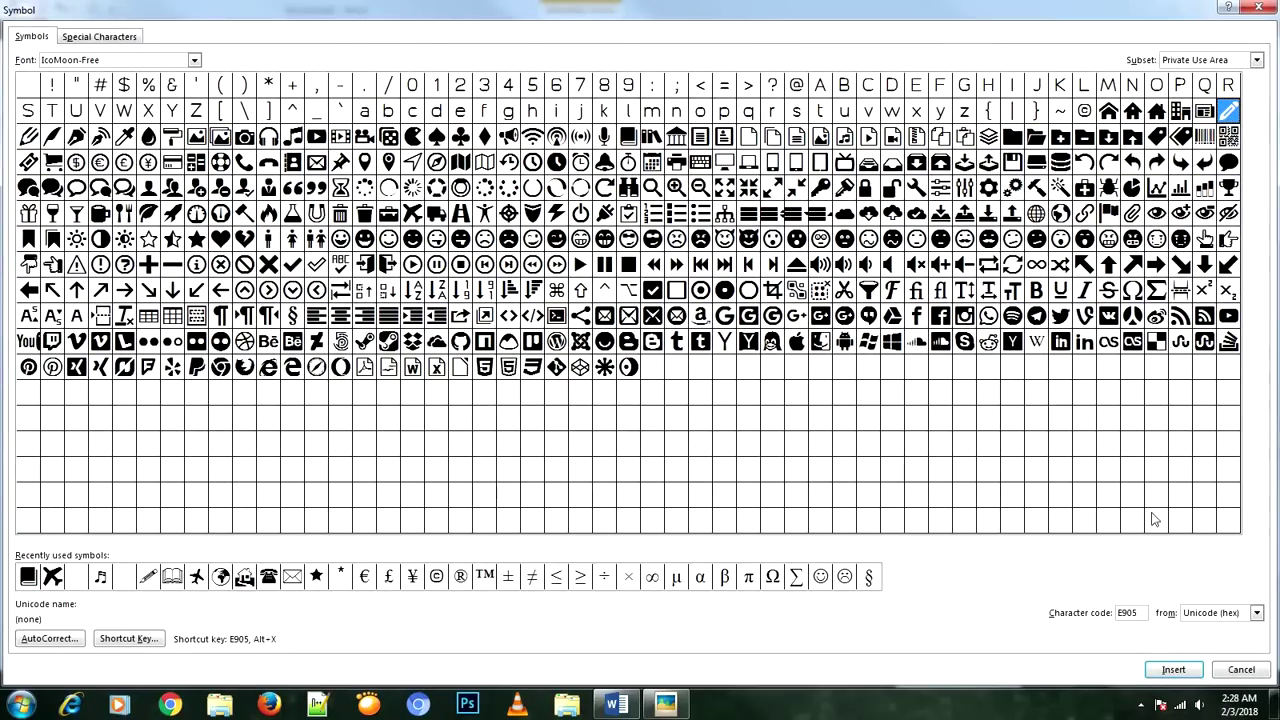
{"action": "left_click", "coordinate": [1172, 669]}
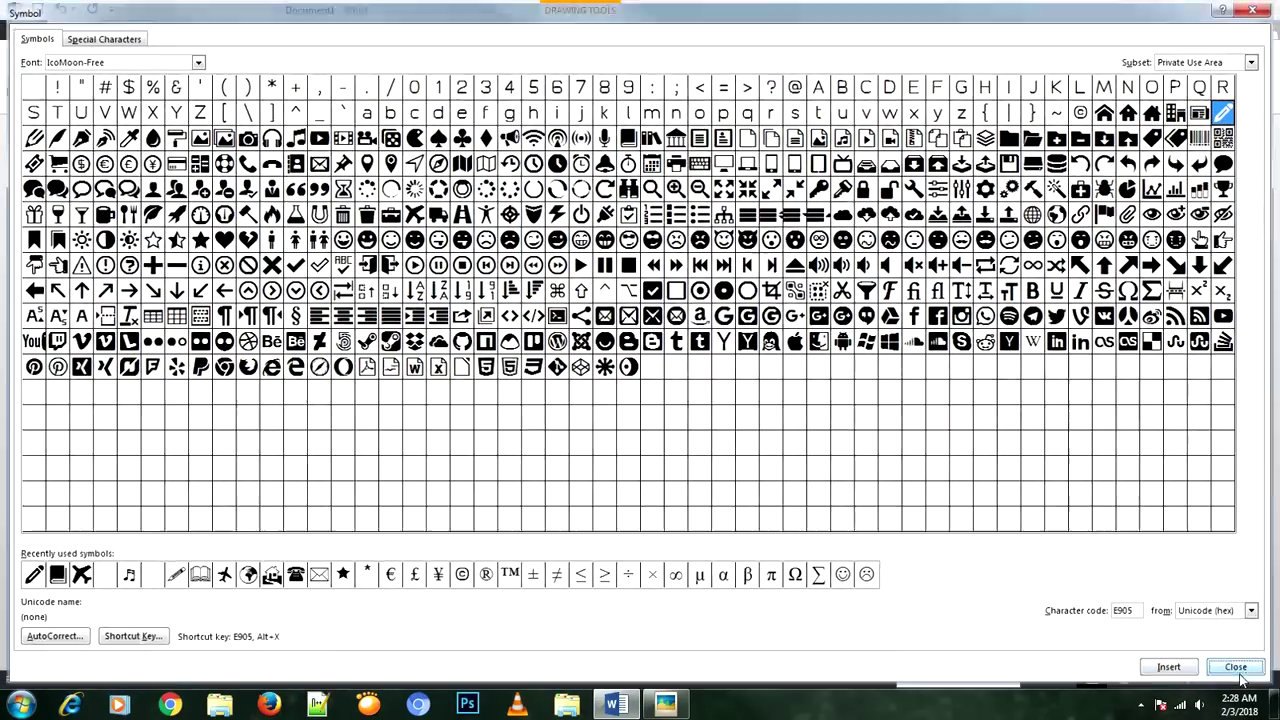
{"action": "left_click", "coordinate": [1240, 672]}
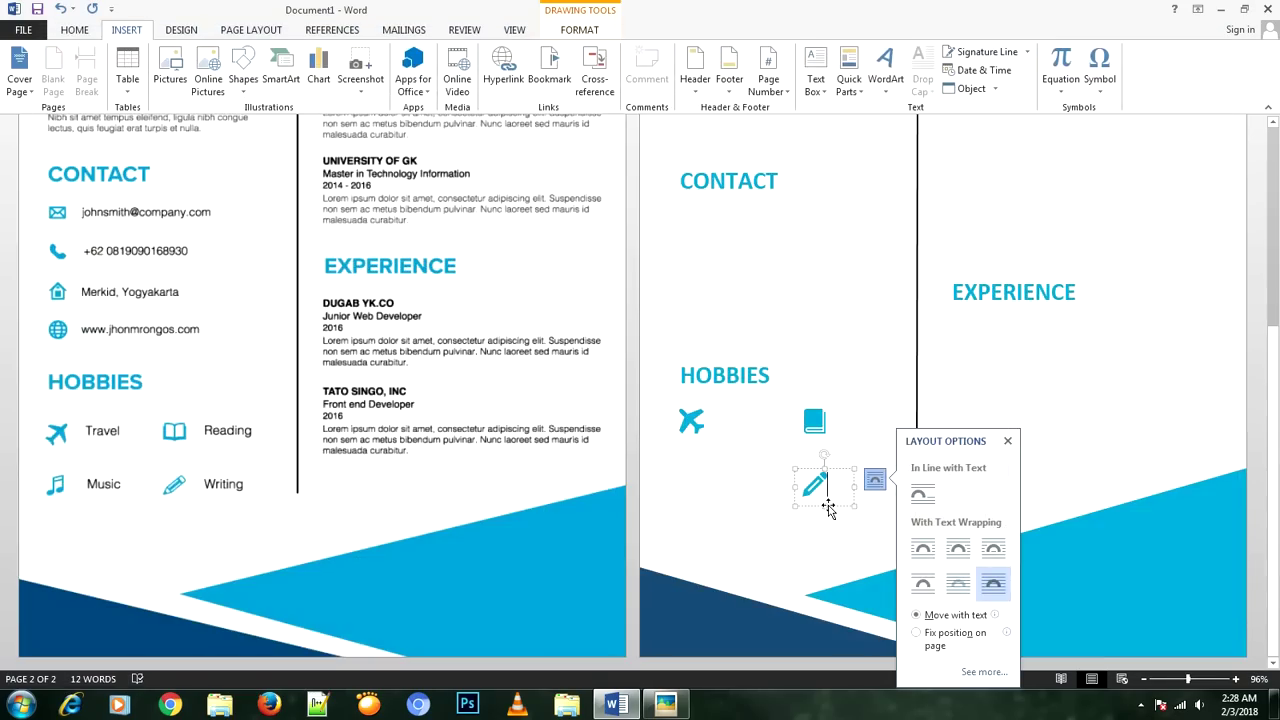
Copy the pencil box below the airplane and change its glyph to a music note
{"action": "left_click_drag", "start_coordinate": [819, 507], "coordinate": [699, 507], "text": "ctrl"}
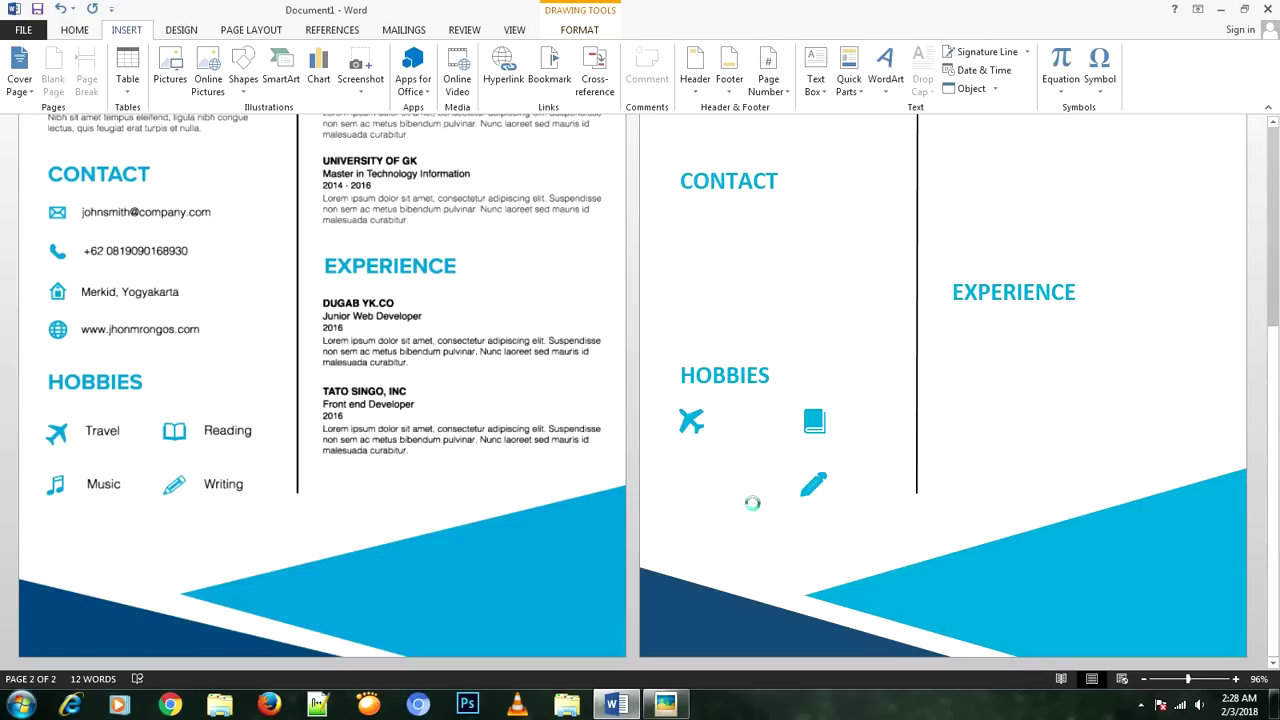
{"action": "double_click", "coordinate": [684, 478]}
{"action": "key", "text": "Delete"}
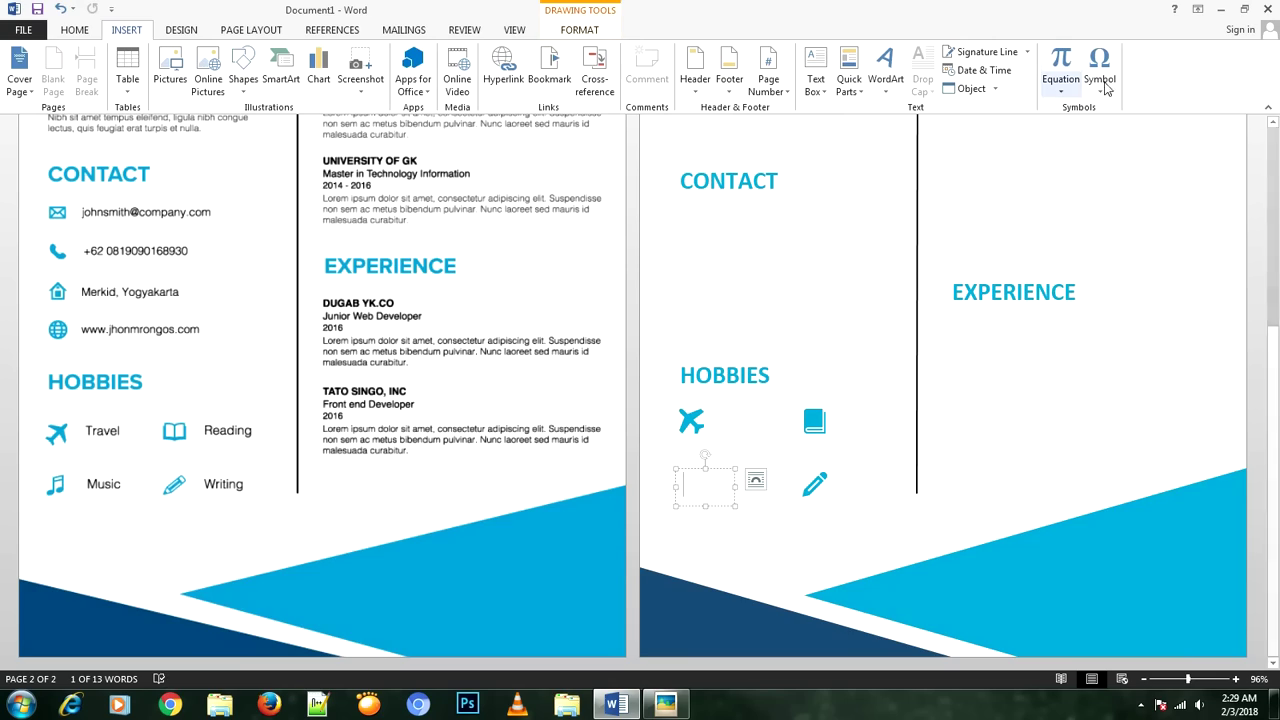
{"action": "left_click", "coordinate": [1100, 80]}
{"action": "left_click", "coordinate": [1121, 209]}
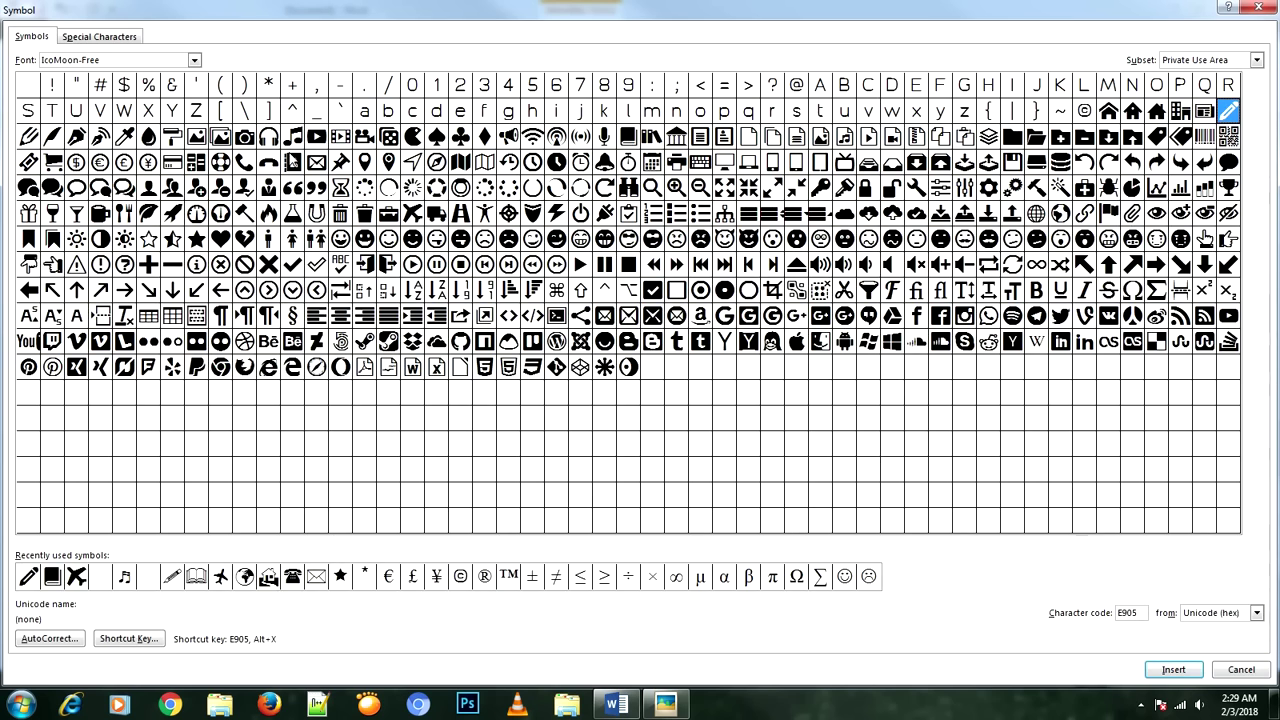
{"action": "left_click", "coordinate": [292, 136]}
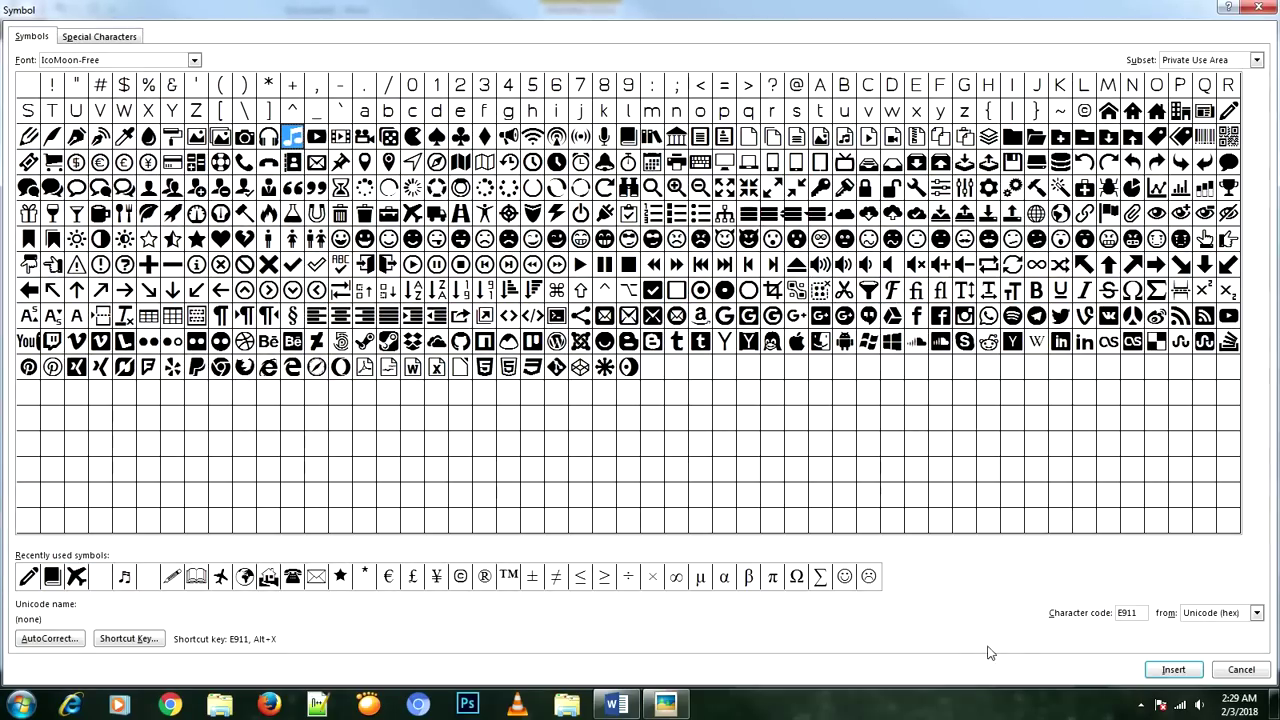
{"action": "left_click", "coordinate": [1172, 669]}
{"action": "left_click", "coordinate": [1241, 669]}
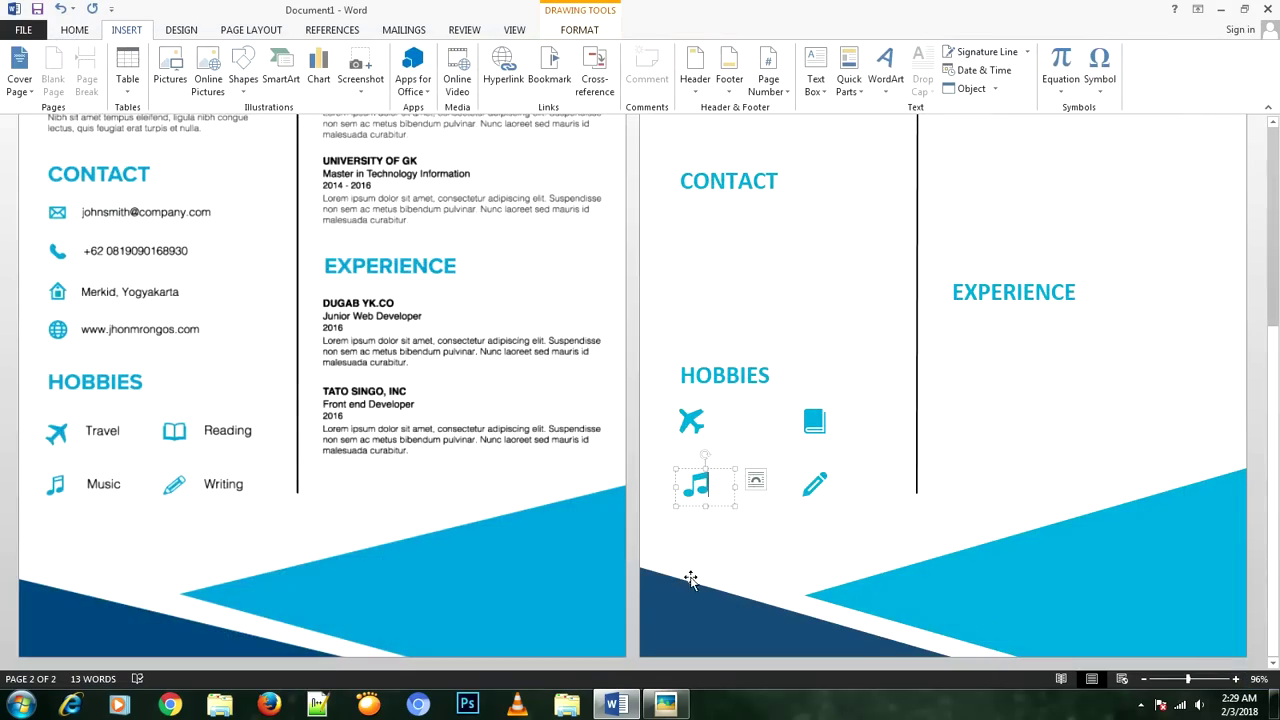
Replace the airplane glyph with a camera symbol
{"action": "left_click", "coordinate": [692, 421]}
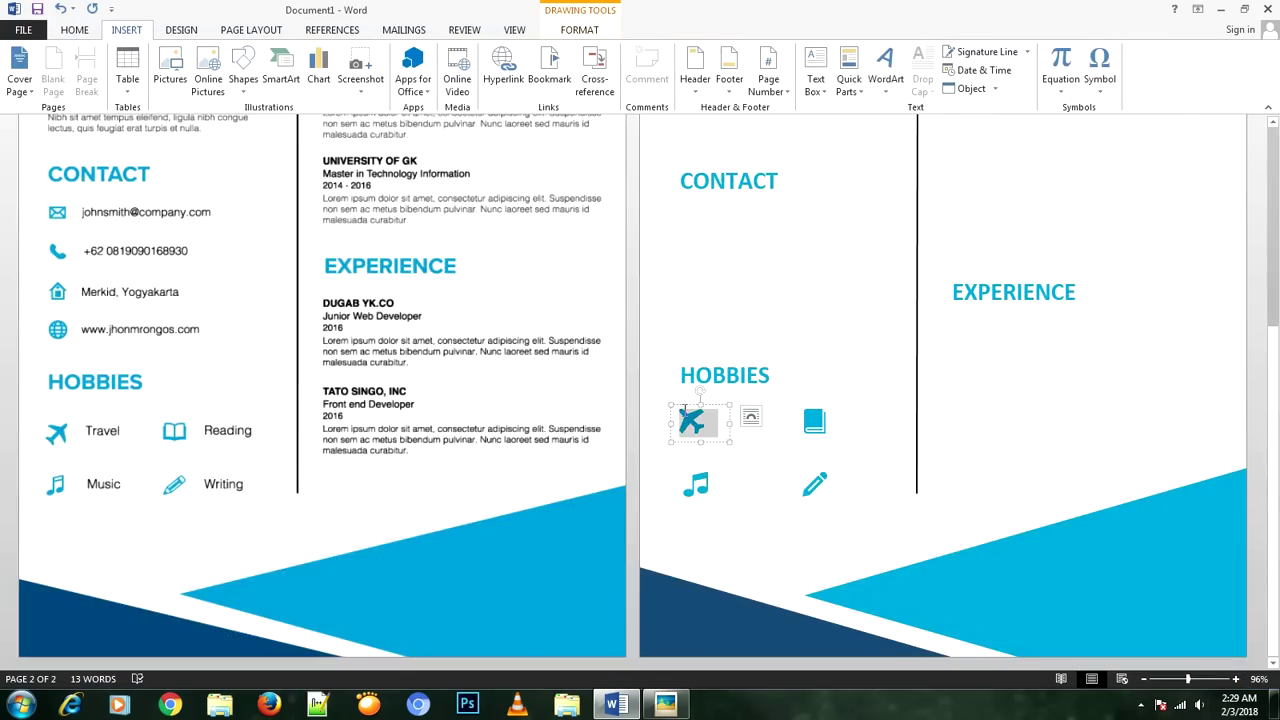
{"action": "left_click", "coordinate": [1100, 80]}
{"action": "left_click", "coordinate": [1130, 205]}
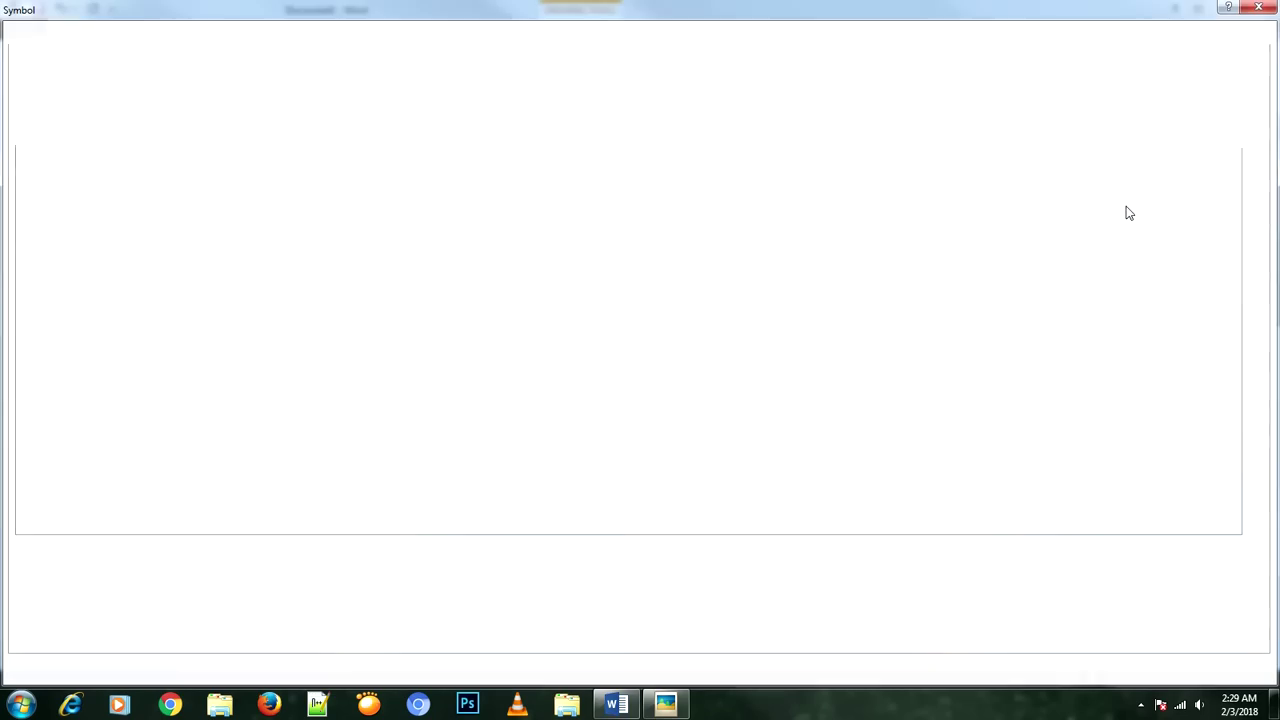
{"action": "left_click", "coordinate": [250, 143]}
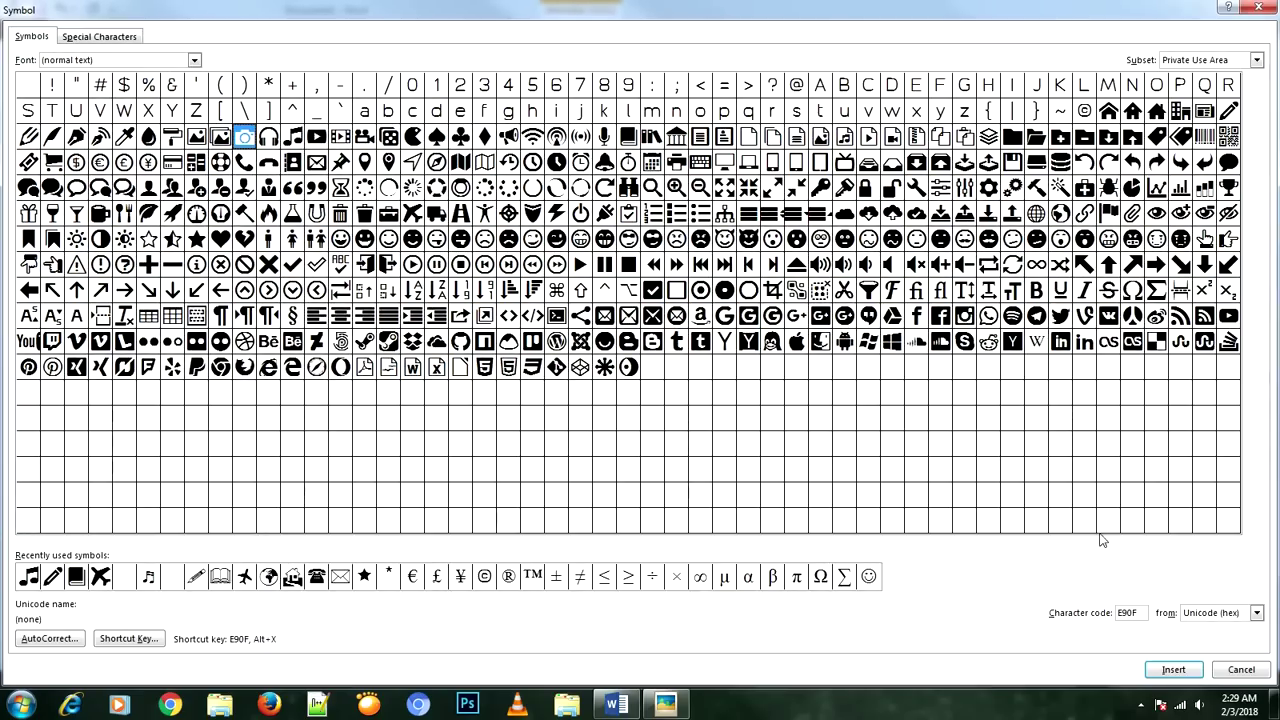
{"action": "left_click", "coordinate": [1174, 669]}
{"action": "left_click", "coordinate": [1240, 666]}
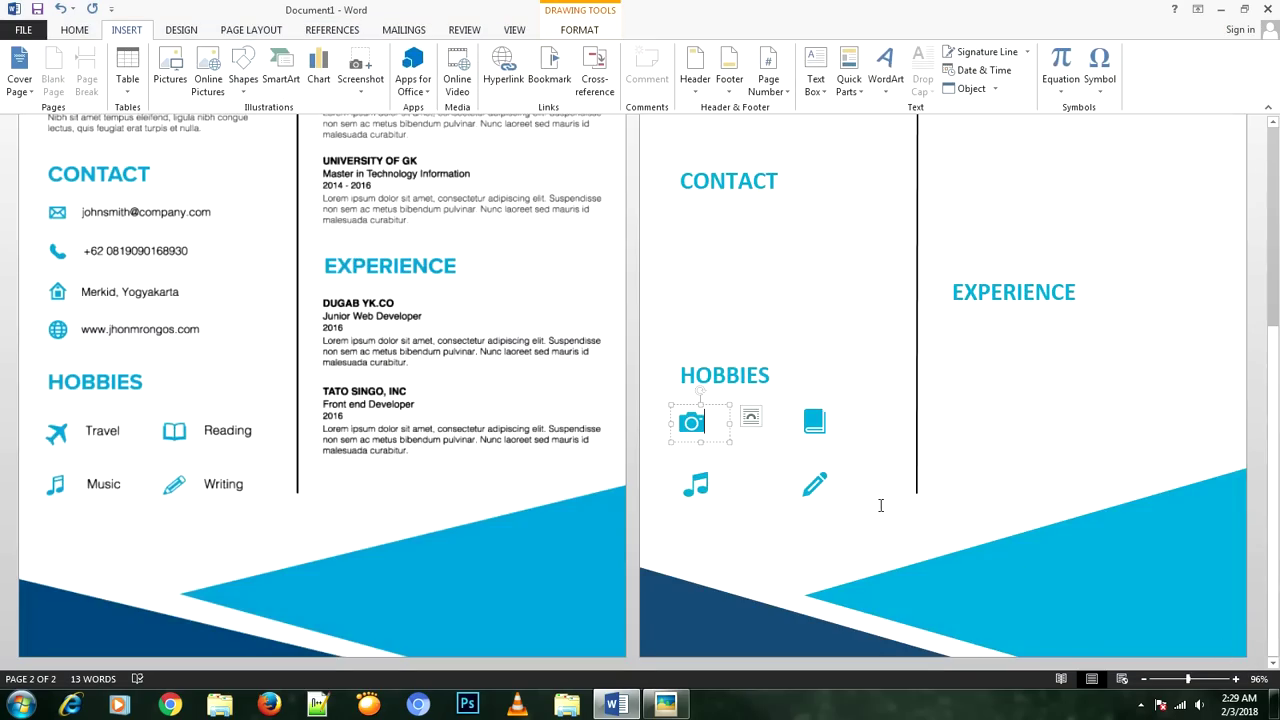
Check each of the four icon boxes and nudge the book icon left into grid alignment
{"action": "left_click", "coordinate": [720, 447]}
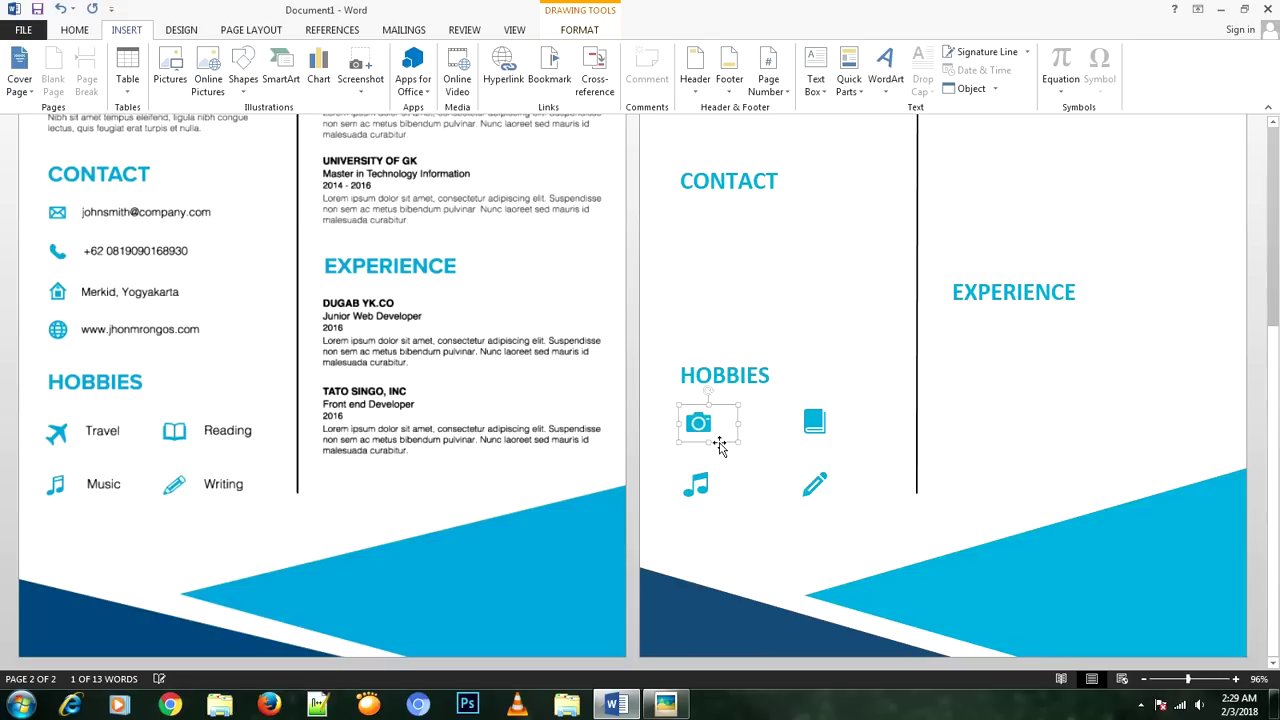
{"action": "left_click", "coordinate": [713, 484]}
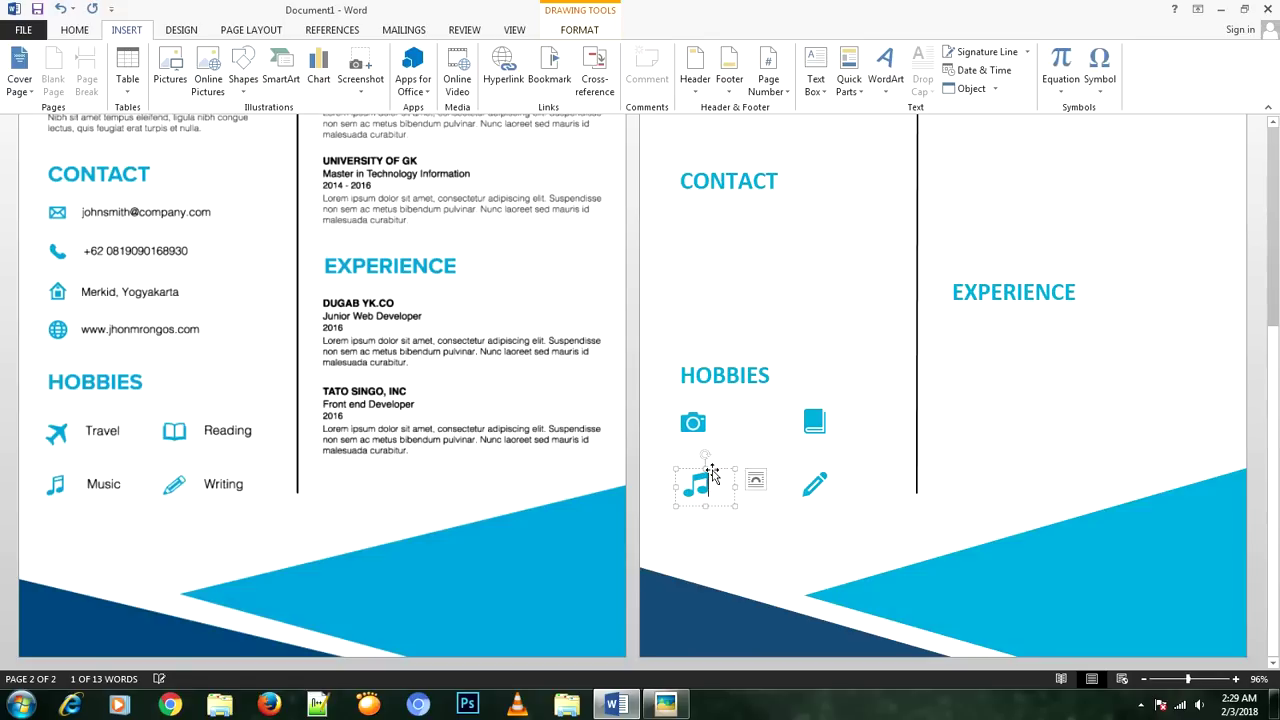
{"action": "left_click", "coordinate": [706, 470]}
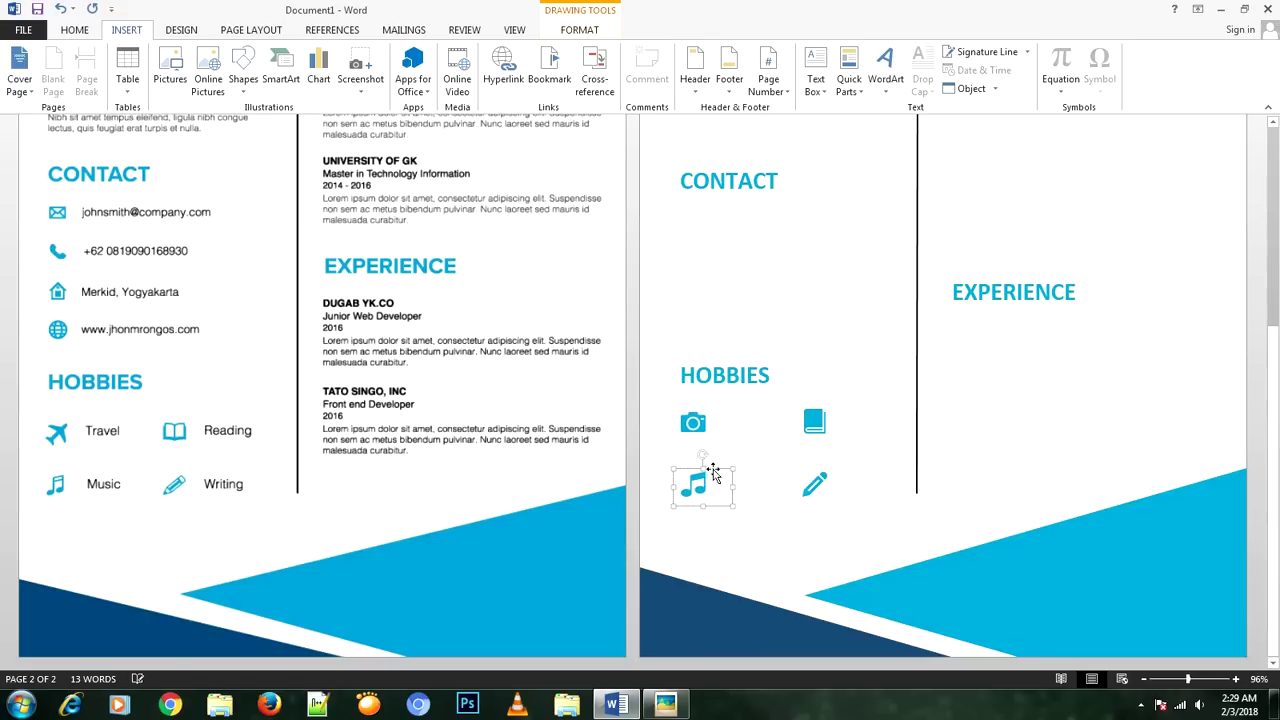
{"action": "left_click", "coordinate": [830, 476]}
{"action": "left_click", "coordinate": [817, 425]}
{"action": "left_click", "coordinate": [819, 442]}
{"action": "key", "text": "Left"}
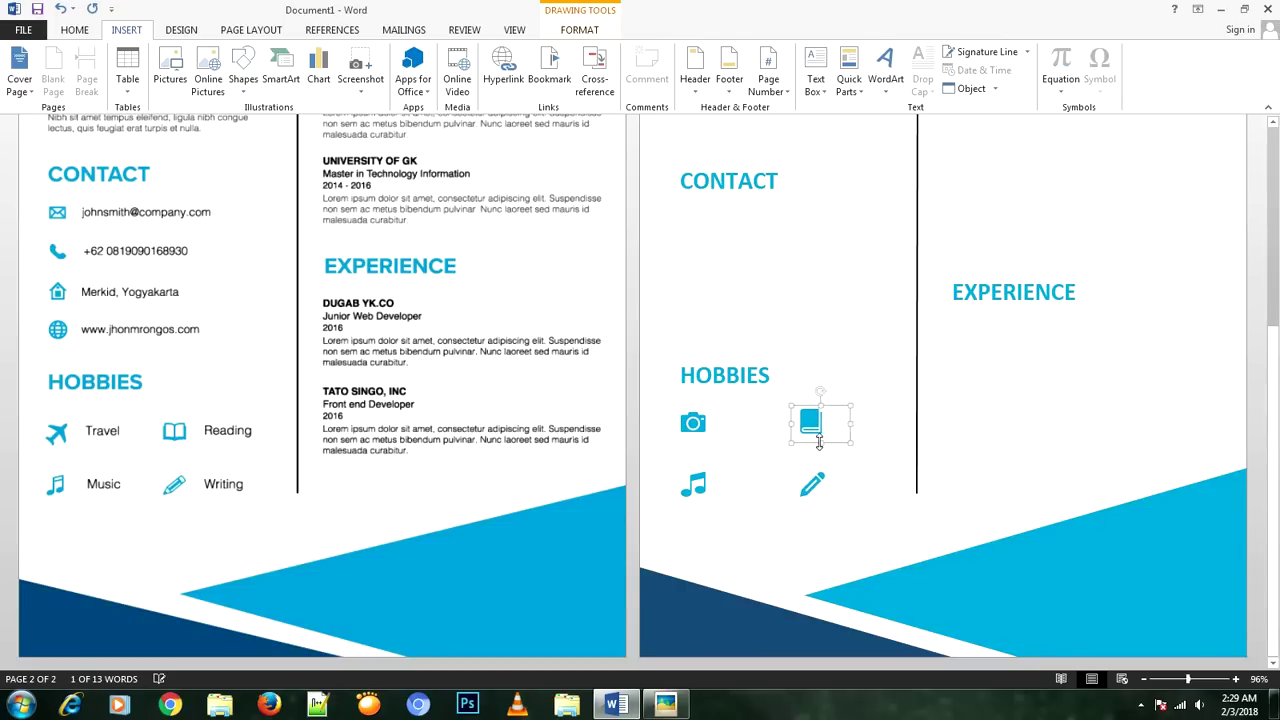
{"action": "double_click", "coordinate": [805, 420]}
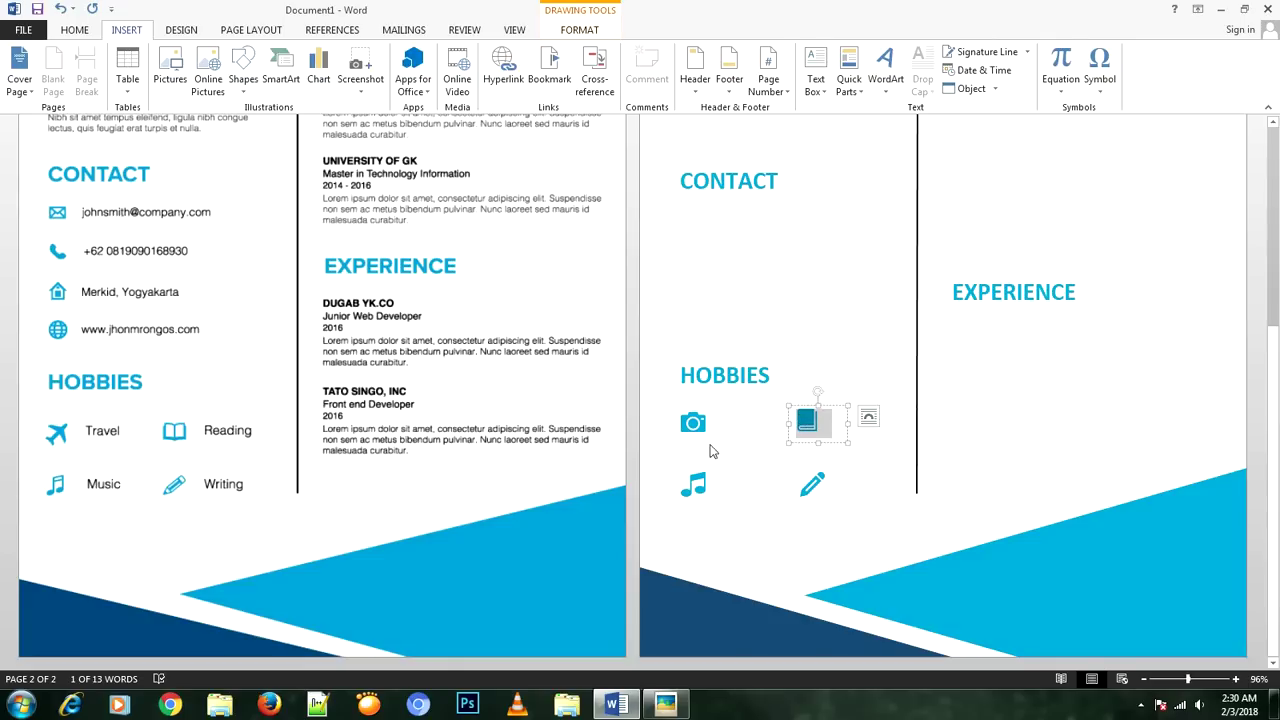
{"action": "left_click", "coordinate": [693, 422]}
{"action": "left_click", "coordinate": [693, 485]}
{"action": "double_click", "coordinate": [693, 485]}
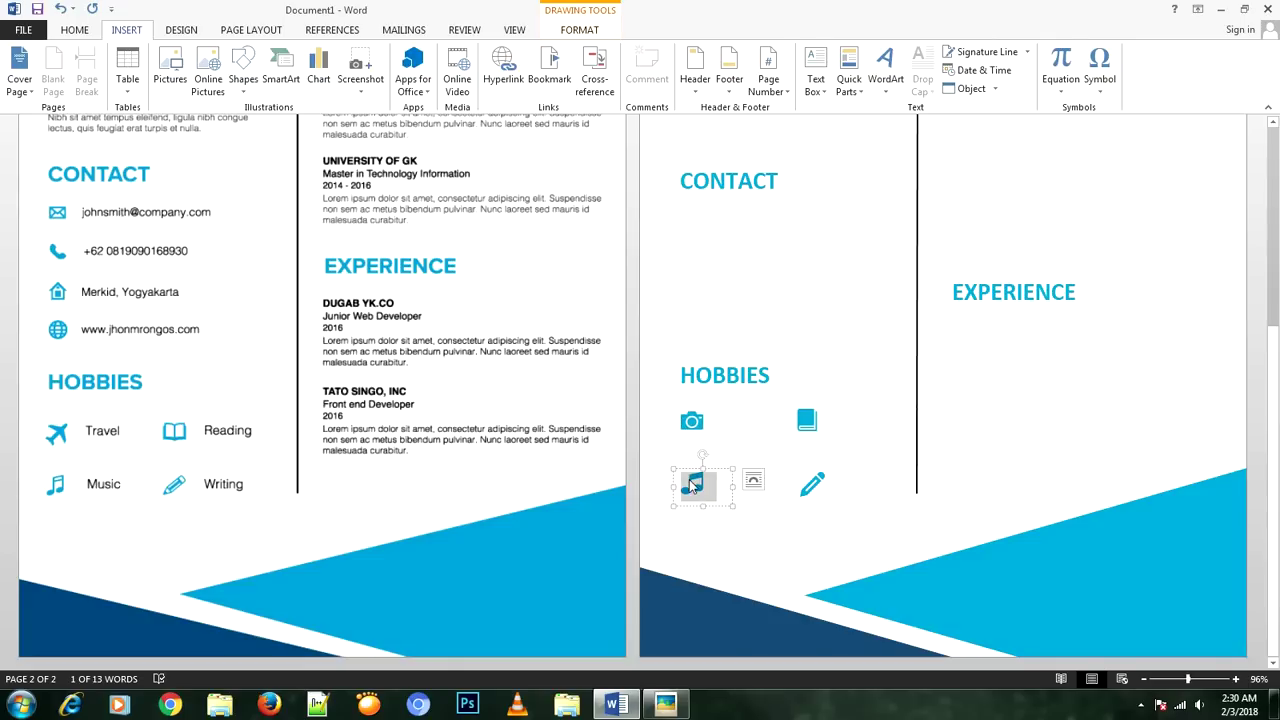
{"action": "left_click", "coordinate": [805, 485]}
{"action": "double_click", "coordinate": [801, 485]}
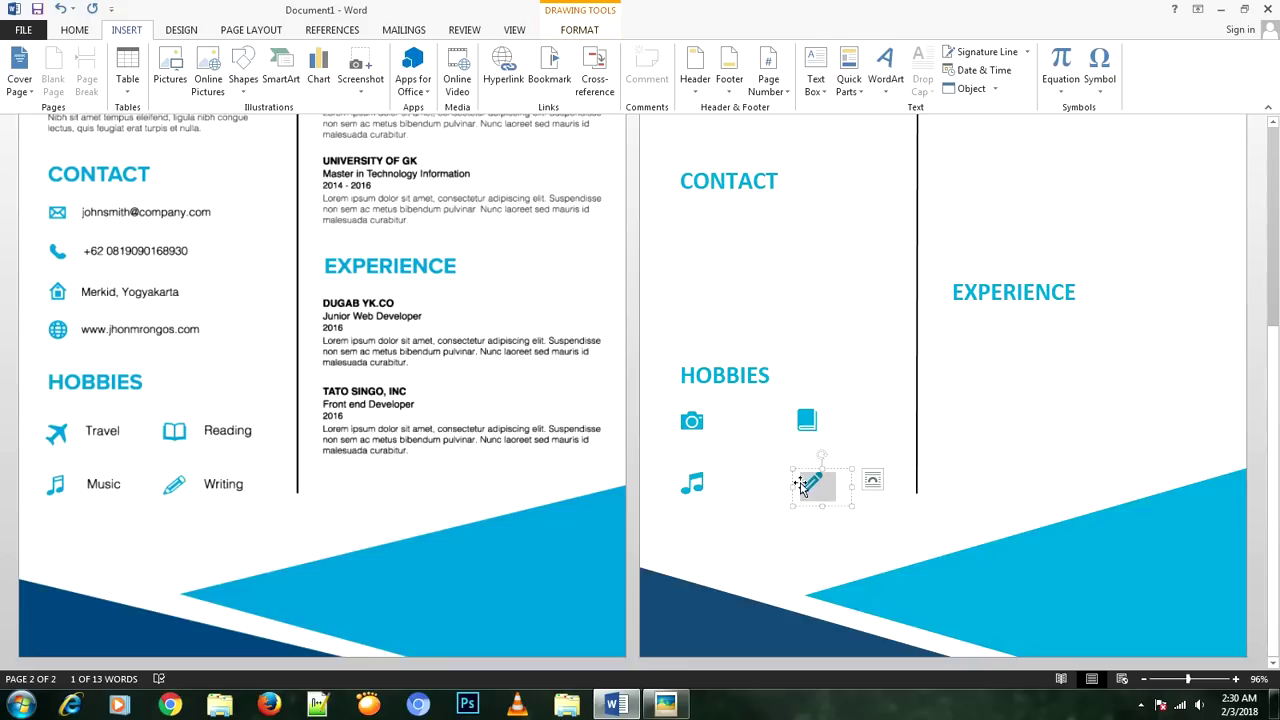
{"action": "left_click", "coordinate": [872, 480]}
Copy the camera icon box under the CONTACT heading and make it smaller
{"action": "left_click", "coordinate": [697, 520]}
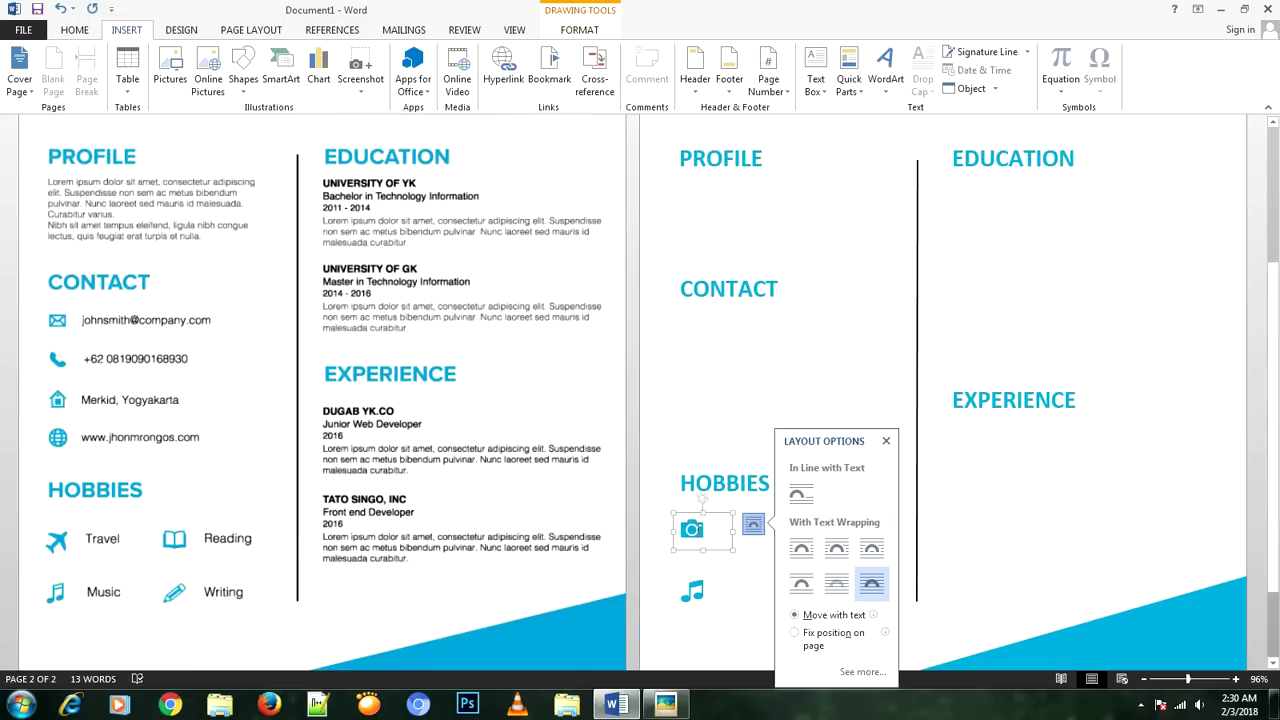
{"action": "mouse_move", "coordinate": [697, 520]}
{"action": "left_mouse_down"}
{"action": "mouse_move", "coordinate": [701, 322]}
{"action": "mouse_move", "coordinate": [680, 328]}
{"action": "left_mouse_up"}
{"action": "key", "text": "ctrl+shift+comma"}
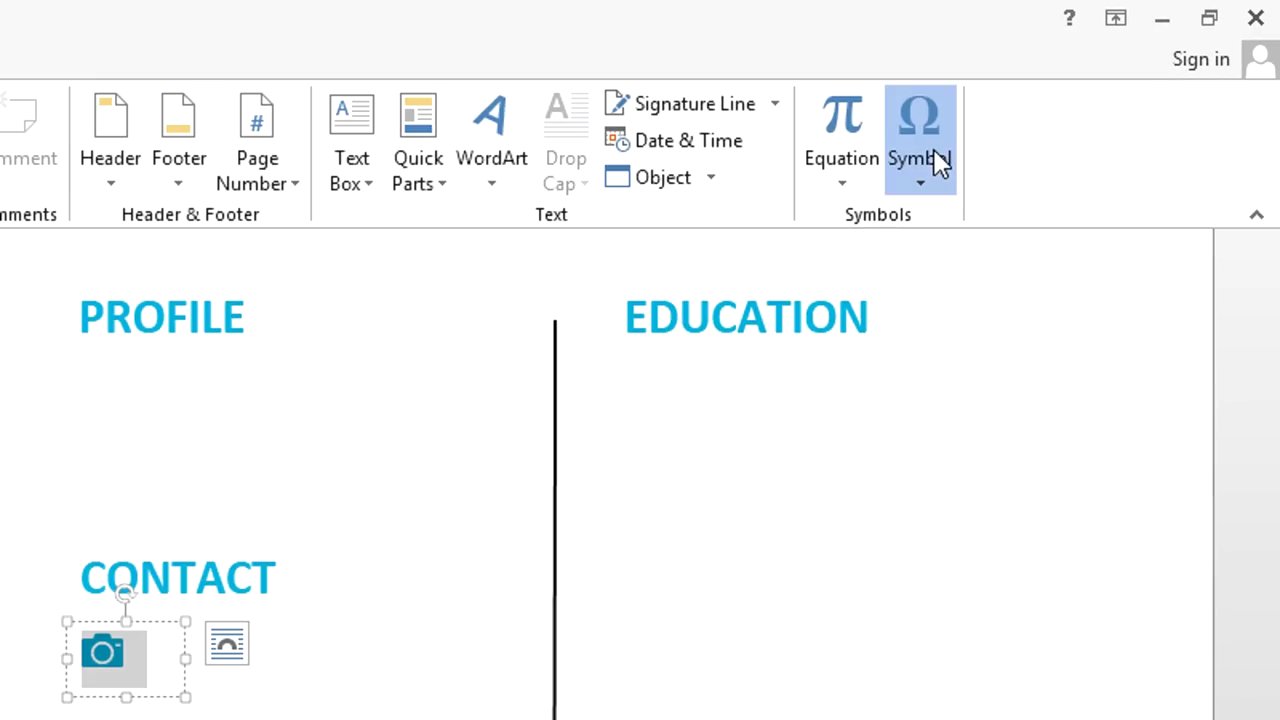
Change its glyph to an envelope symbol, then duplicate the box below and clear it
{"action": "left_click", "coordinate": [1108, 80]}
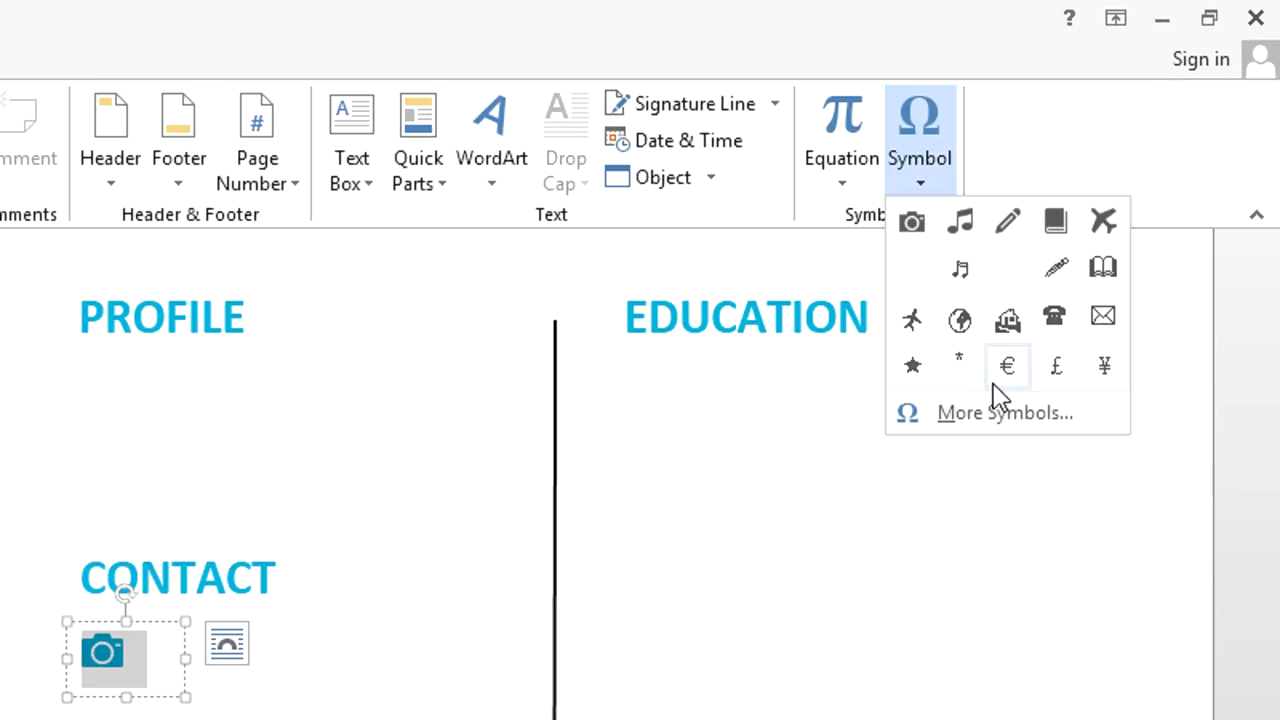
{"action": "left_click", "coordinate": [990, 413]}
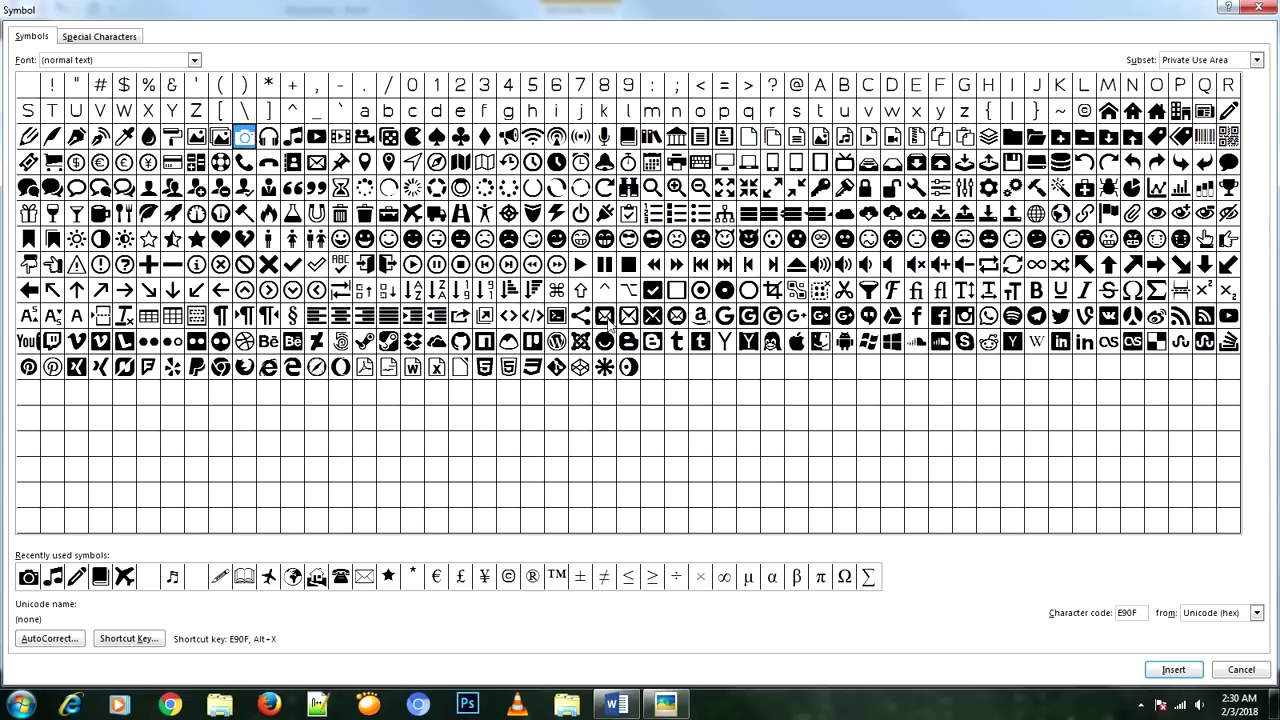
{"action": "left_click", "coordinate": [605, 316]}
{"action": "left_click", "coordinate": [676, 318]}
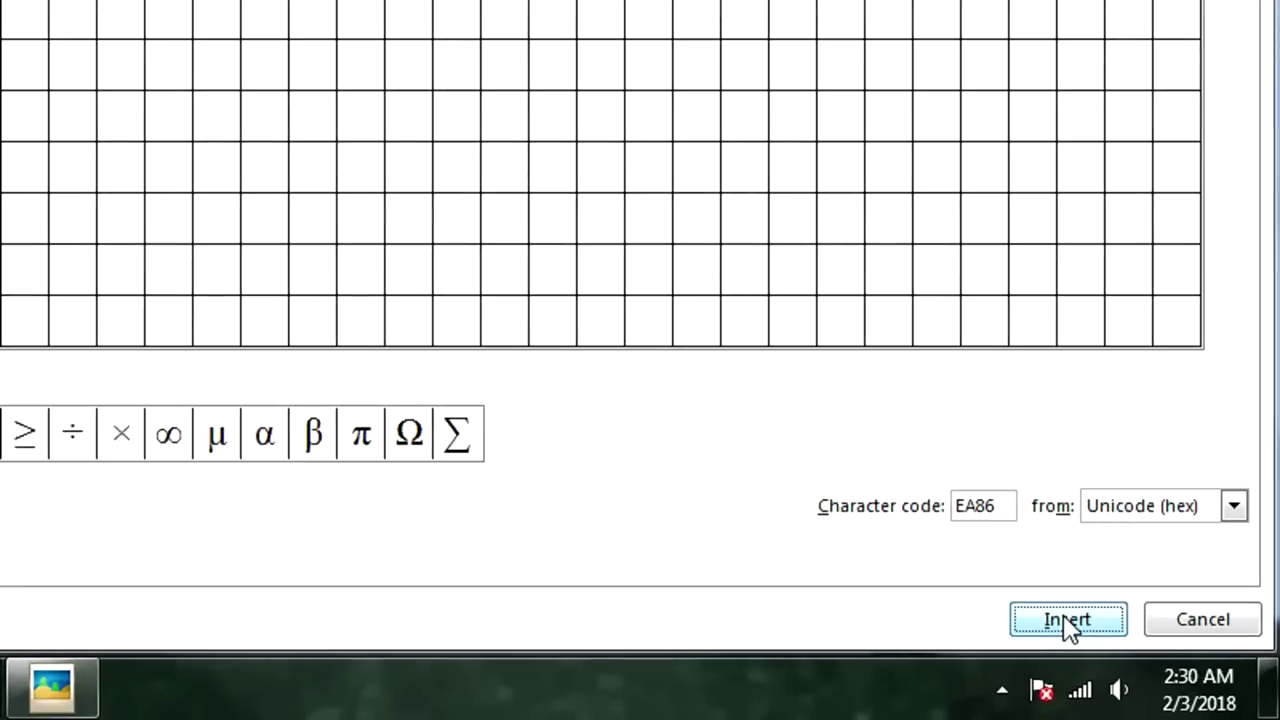
{"action": "left_click", "coordinate": [1172, 670]}
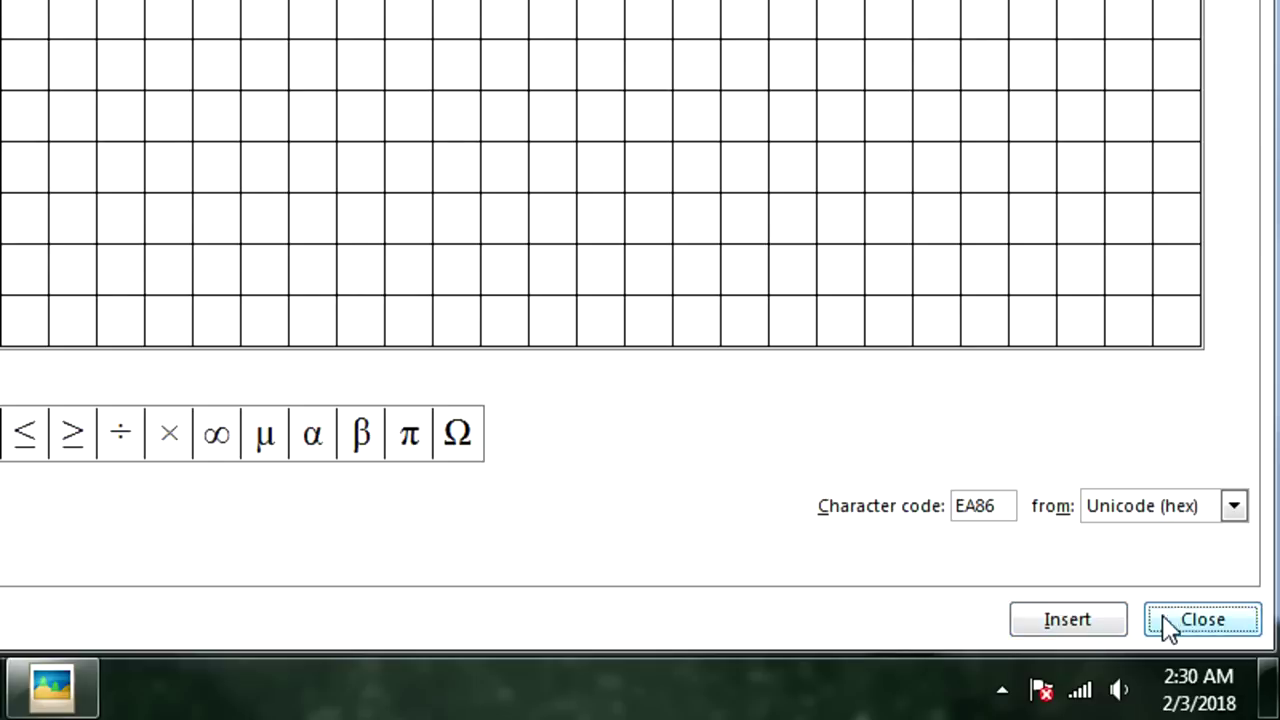
{"action": "left_click", "coordinate": [1226, 670]}
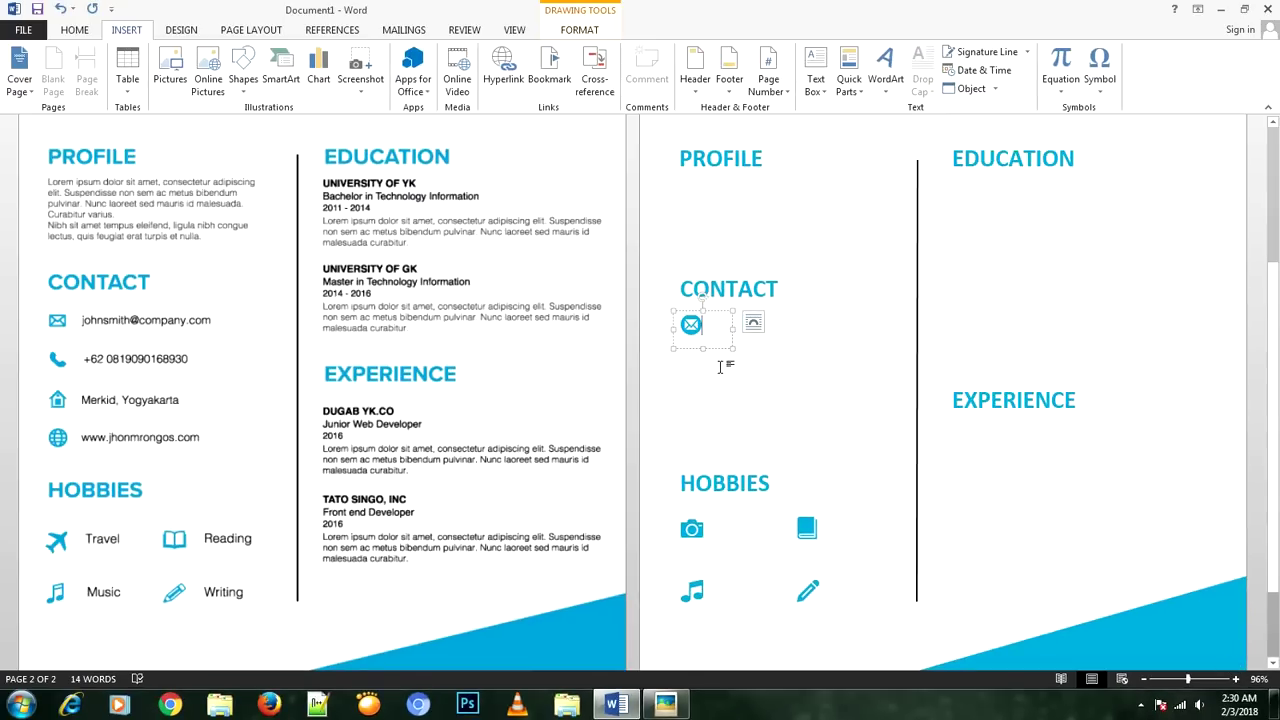
{"action": "left_click_drag", "start_coordinate": [718, 357], "coordinate": [716, 362]}
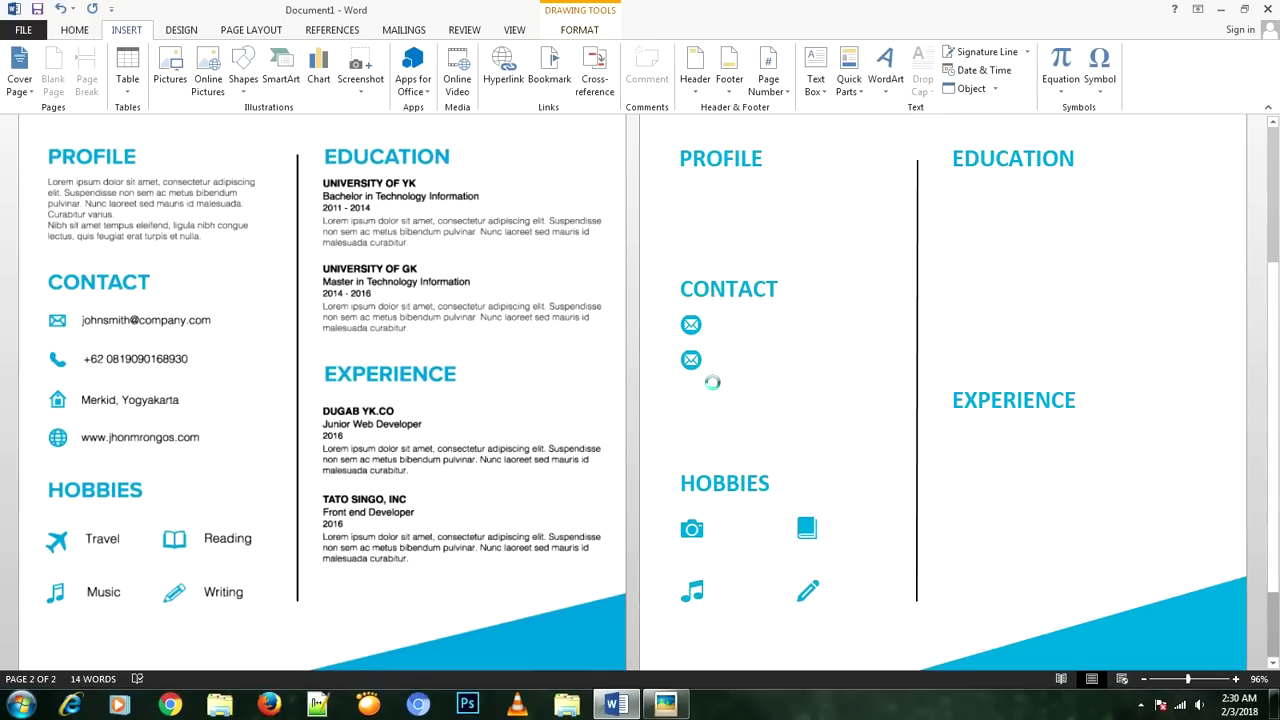
{"action": "key", "text": "Delete"}
Insert a phone symbol below the envelope, then copy its box below and clear it
{"action": "left_click", "coordinate": [1099, 80]}
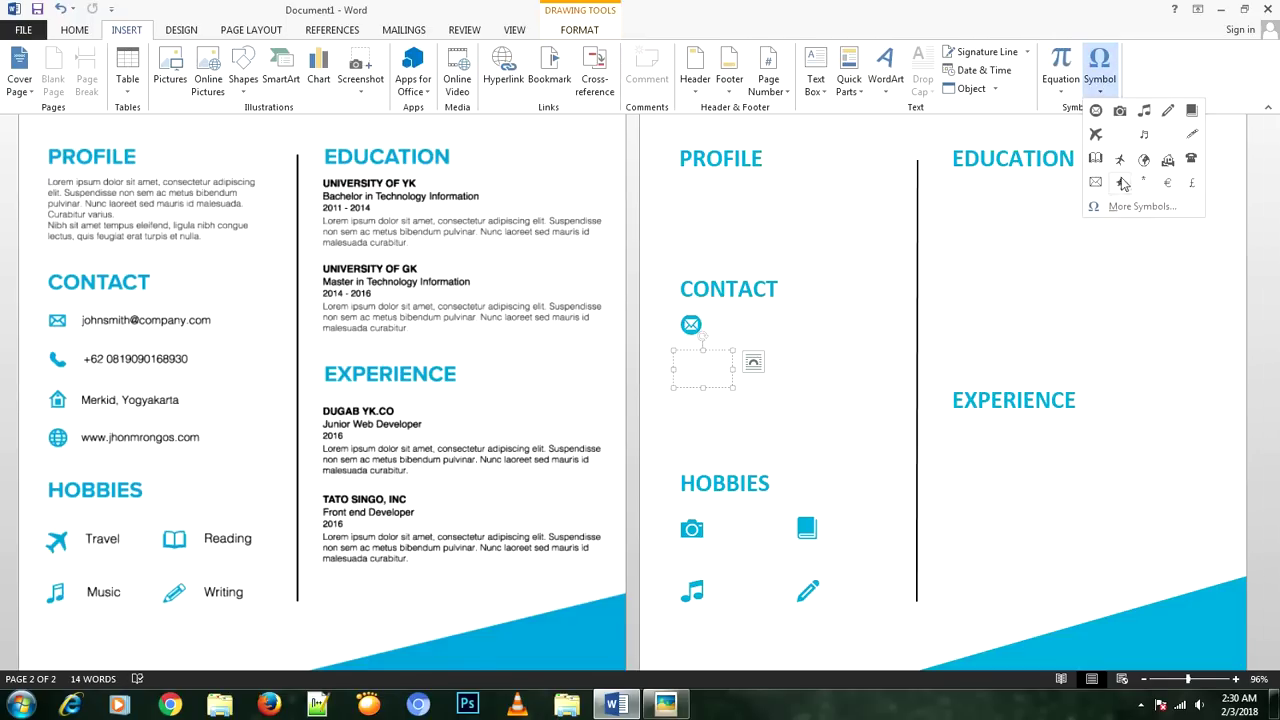
{"action": "left_click", "coordinate": [1128, 206]}
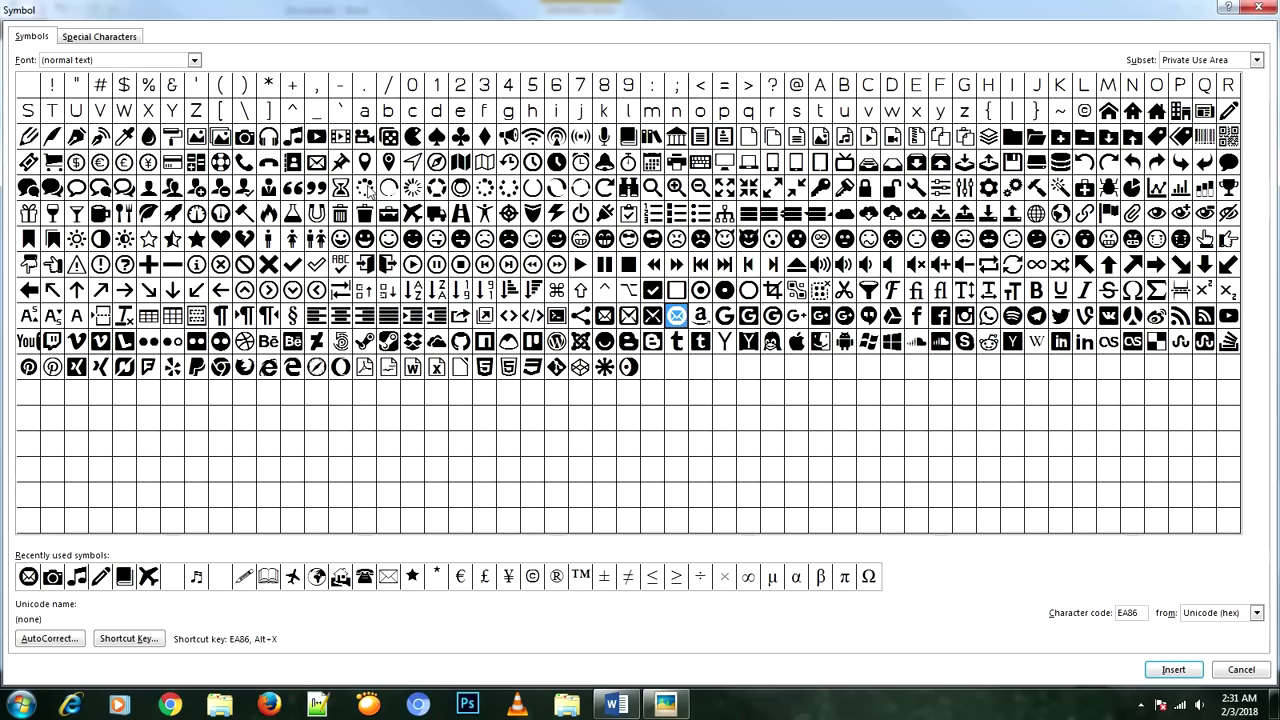
{"action": "left_click", "coordinate": [244, 163]}
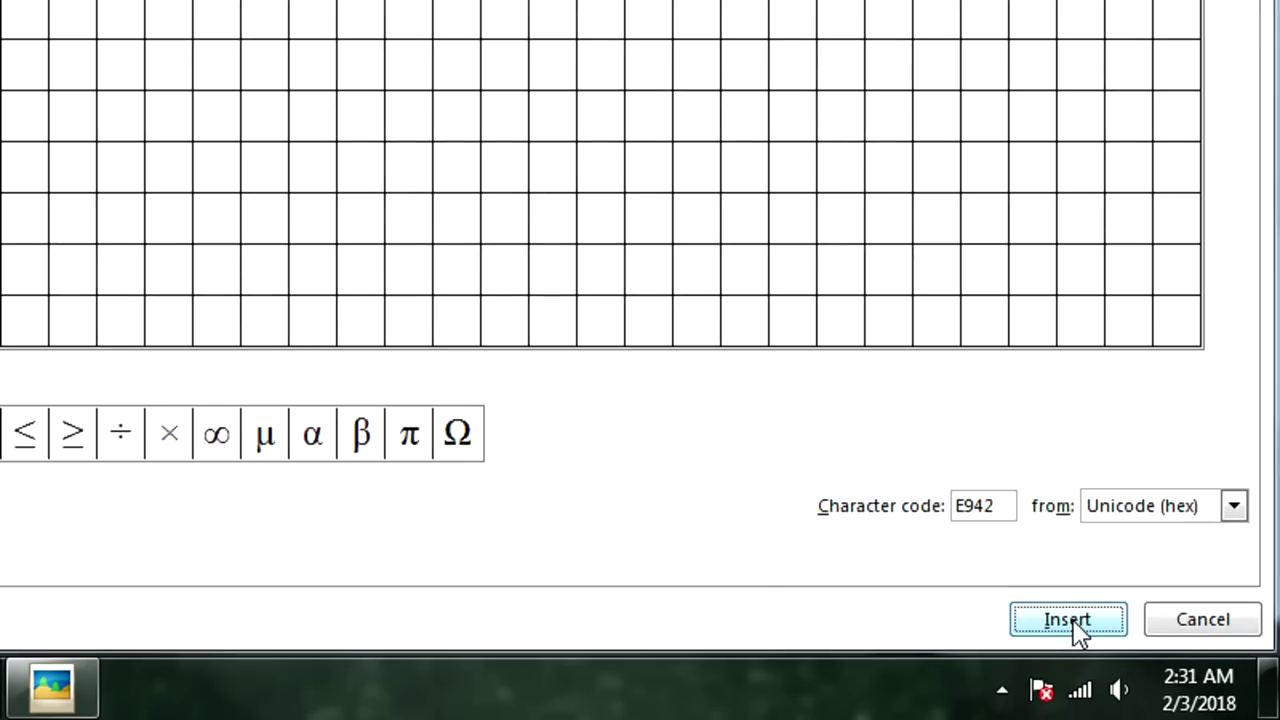
{"action": "left_click", "coordinate": [1143, 658]}
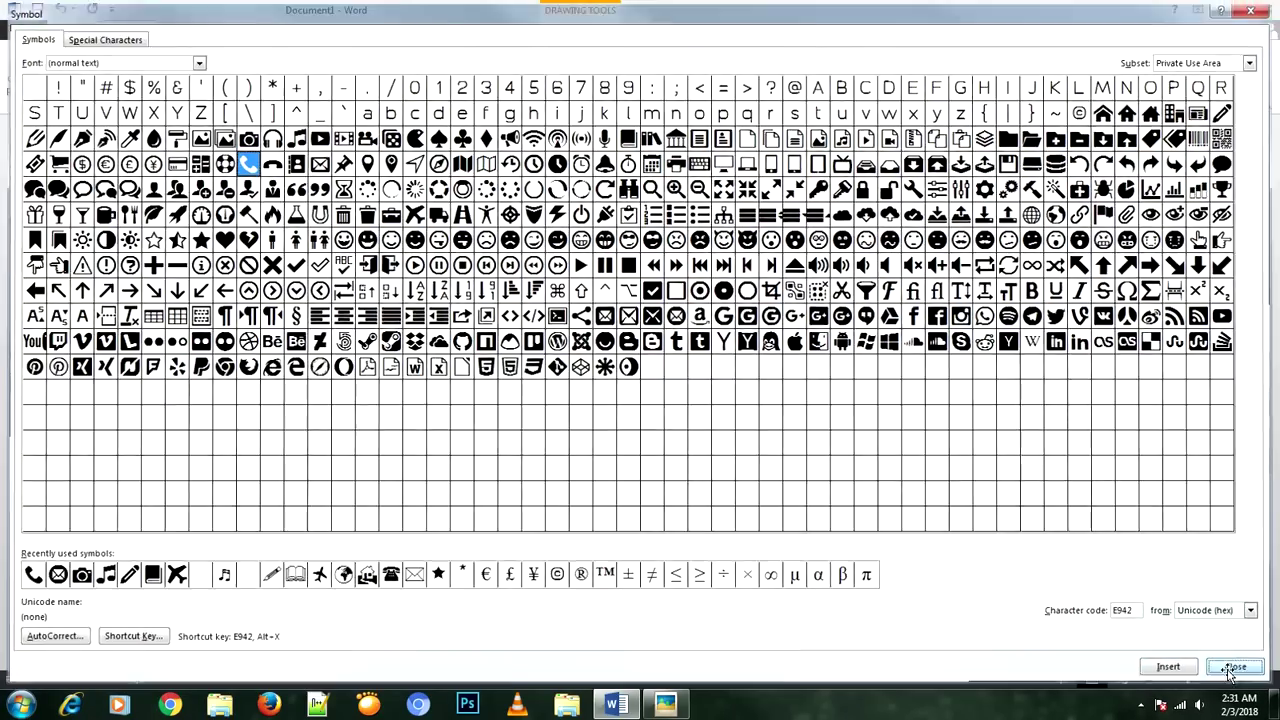
{"action": "left_click", "coordinate": [1234, 667]}
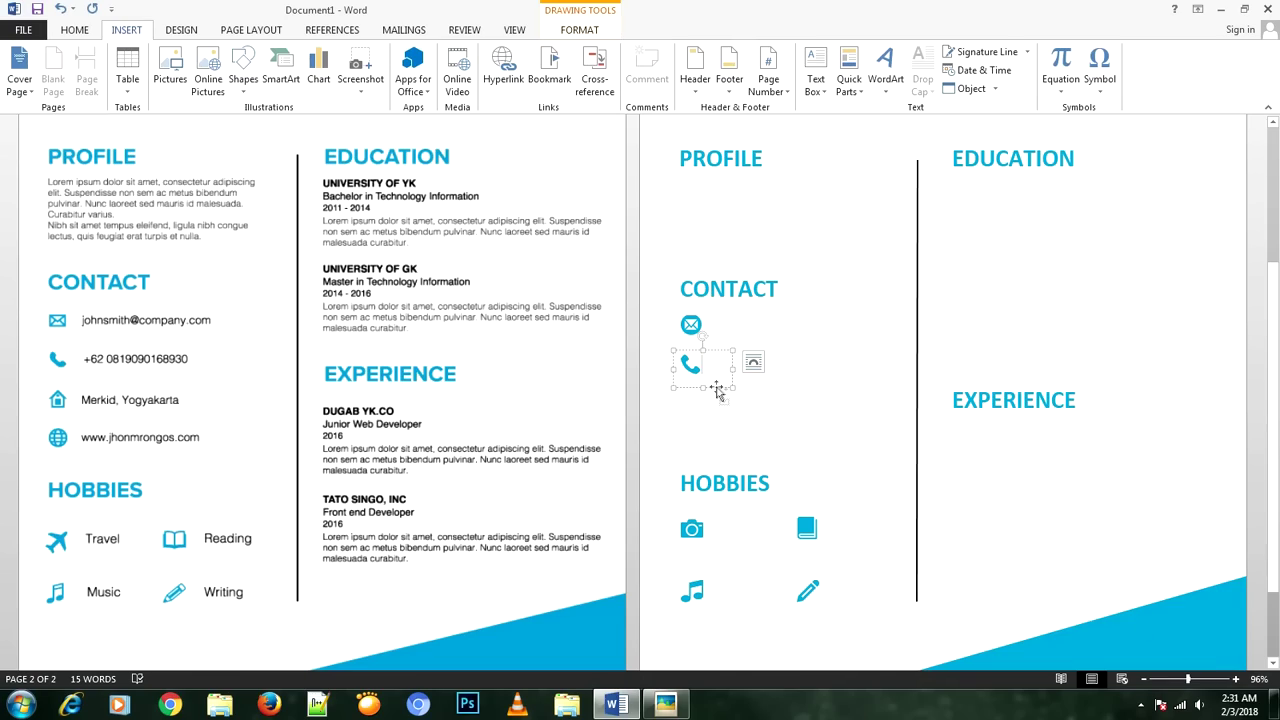
{"action": "left_click_drag", "start_coordinate": [715, 386], "coordinate": [716, 422]}
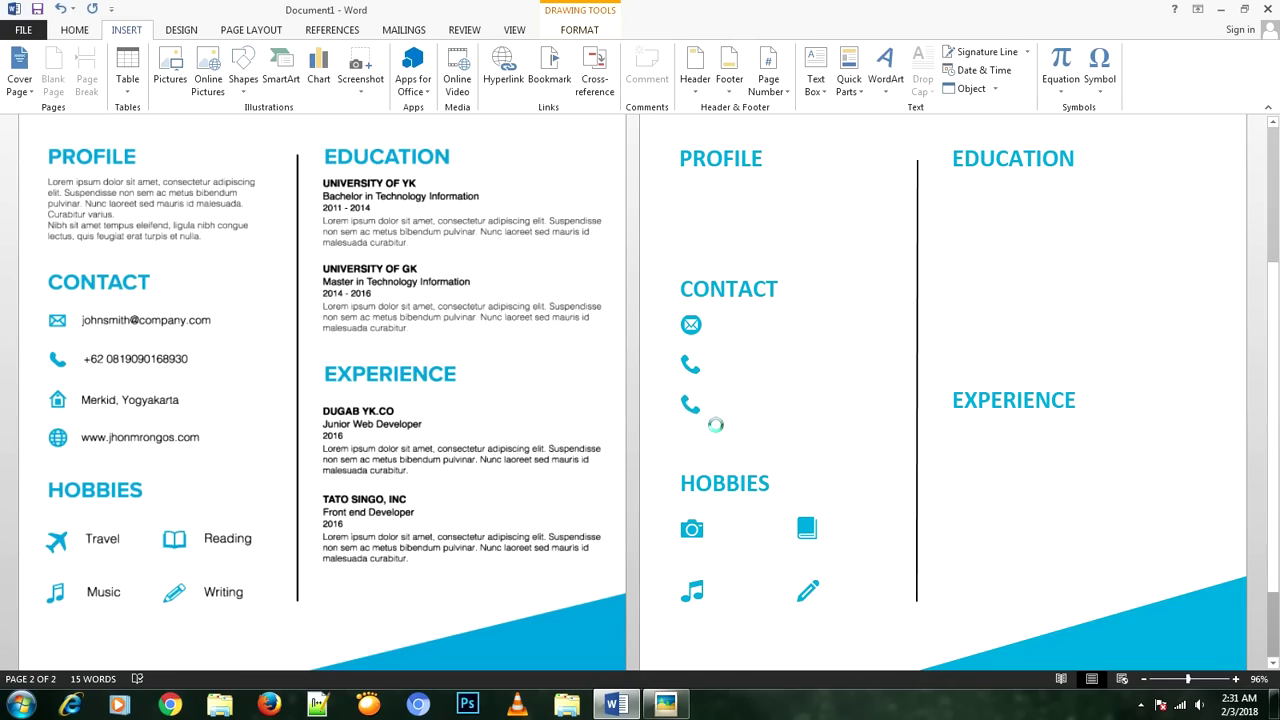
{"action": "double_click", "coordinate": [710, 410]}
{"action": "key", "text": "BackSpace"}
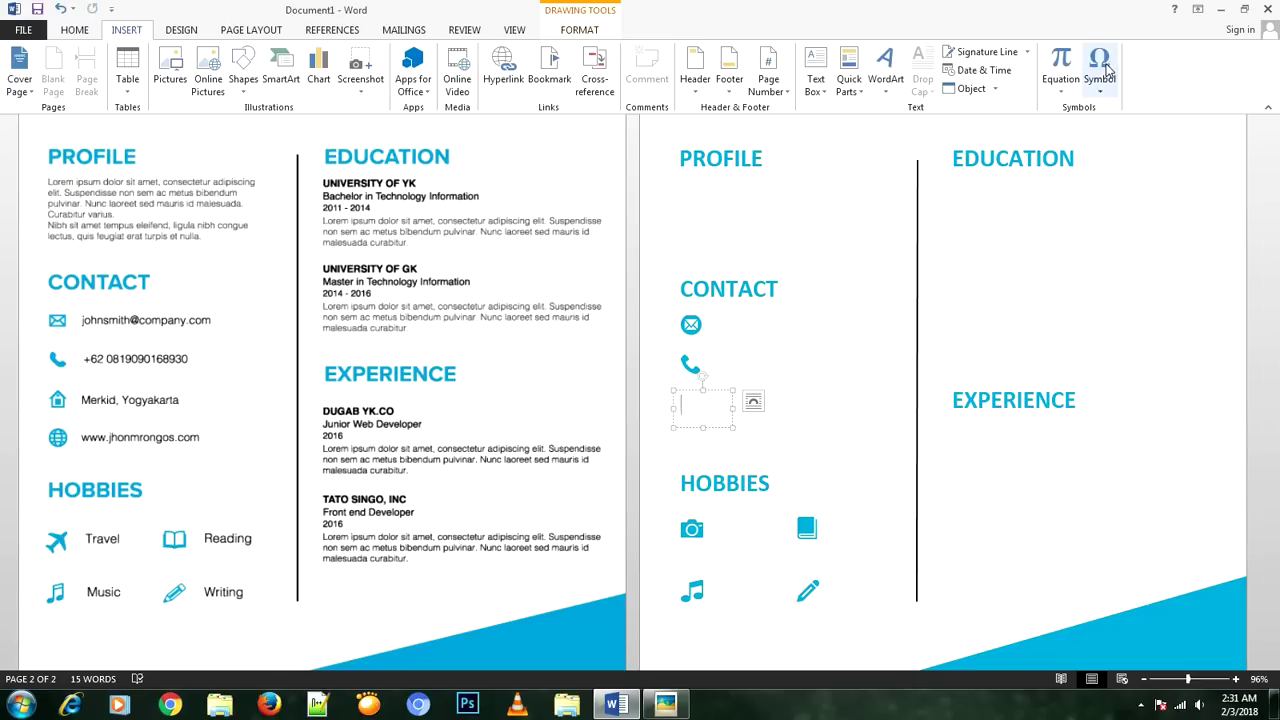
Insert a house symbol, then duplicate its box below and empty it
{"action": "left_click", "coordinate": [1100, 70]}
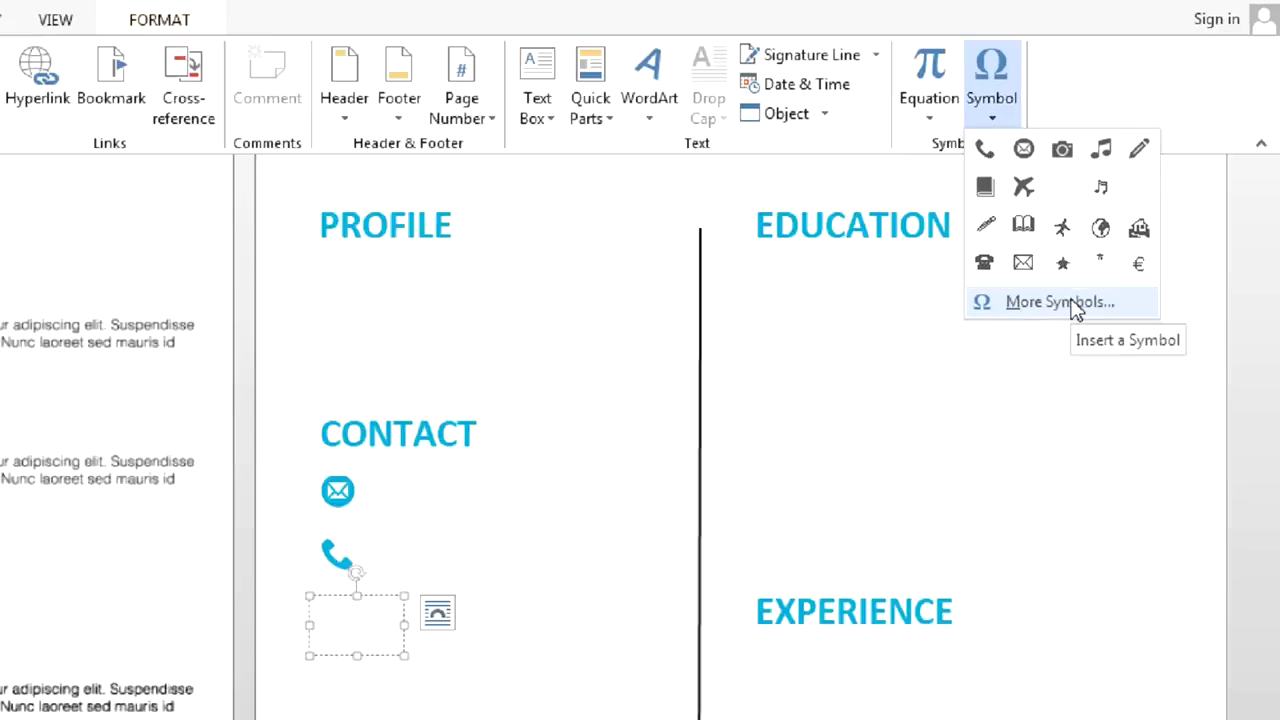
{"action": "left_click", "coordinate": [1142, 207]}
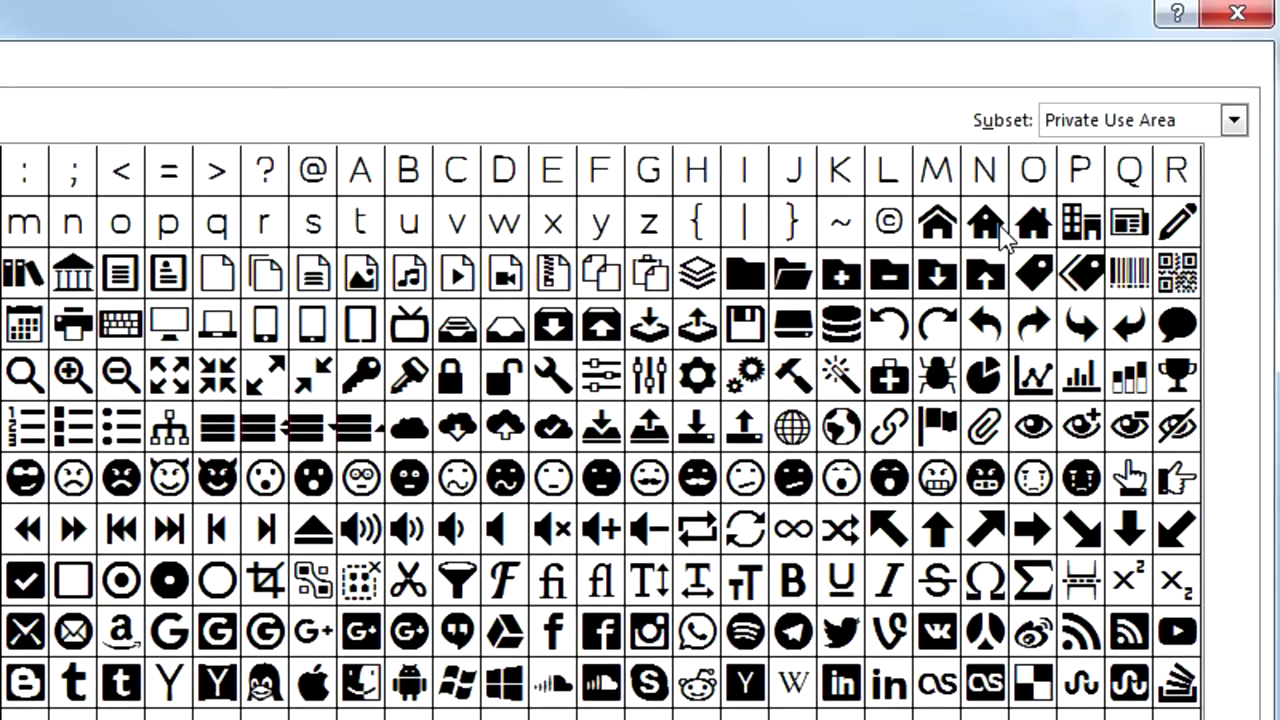
{"action": "left_click", "coordinate": [974, 212]}
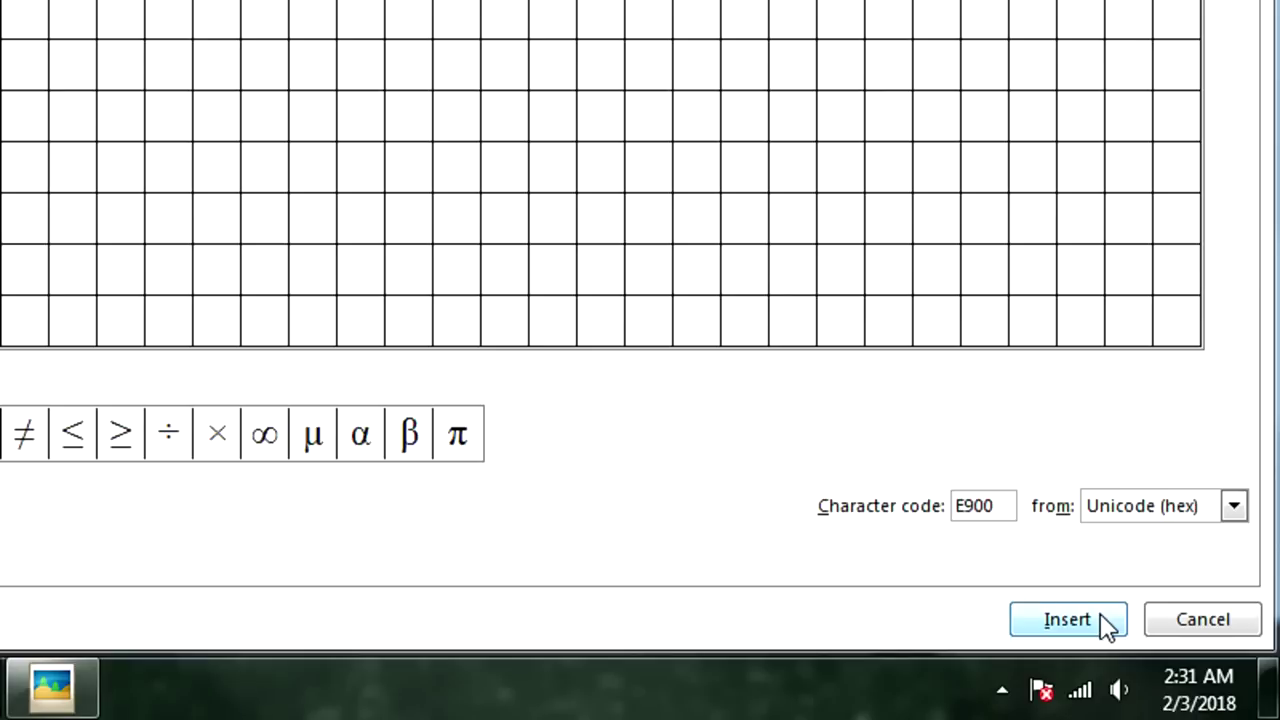
{"action": "left_click", "coordinate": [1105, 625]}
{"action": "left_click", "coordinate": [1150, 620]}
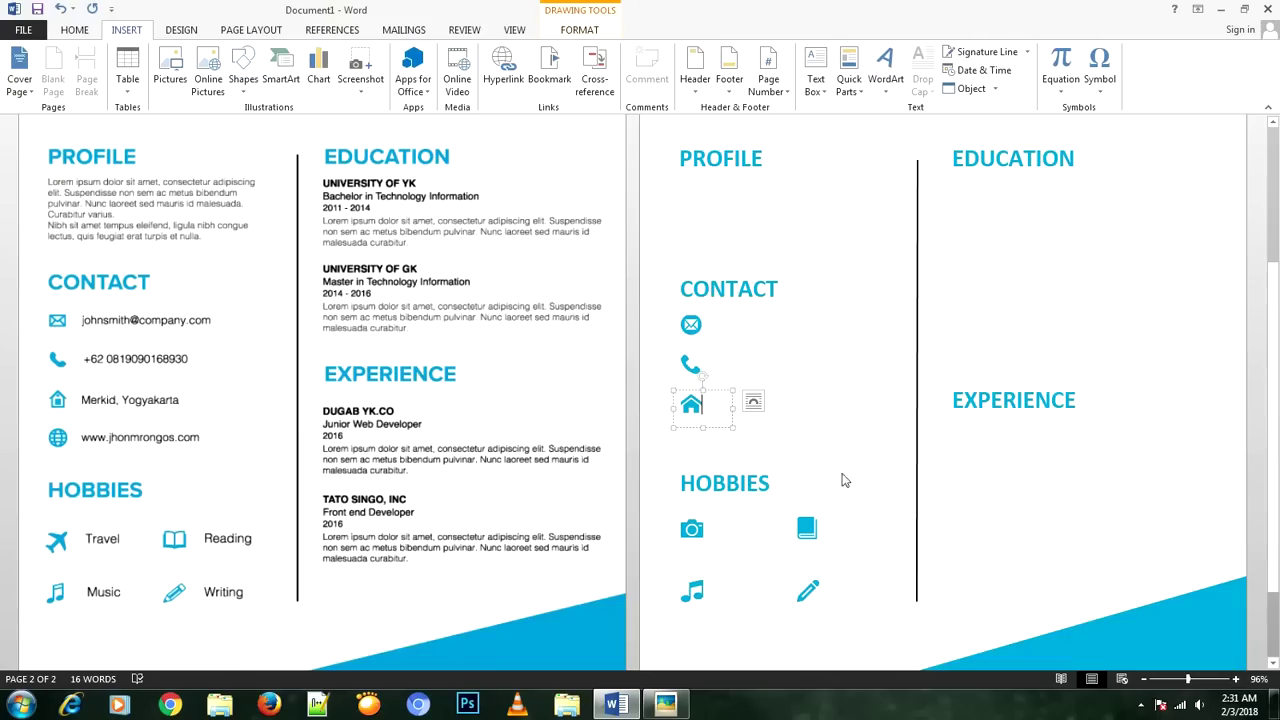
{"action": "left_click_drag", "start_coordinate": [726, 436], "coordinate": [727, 438]}
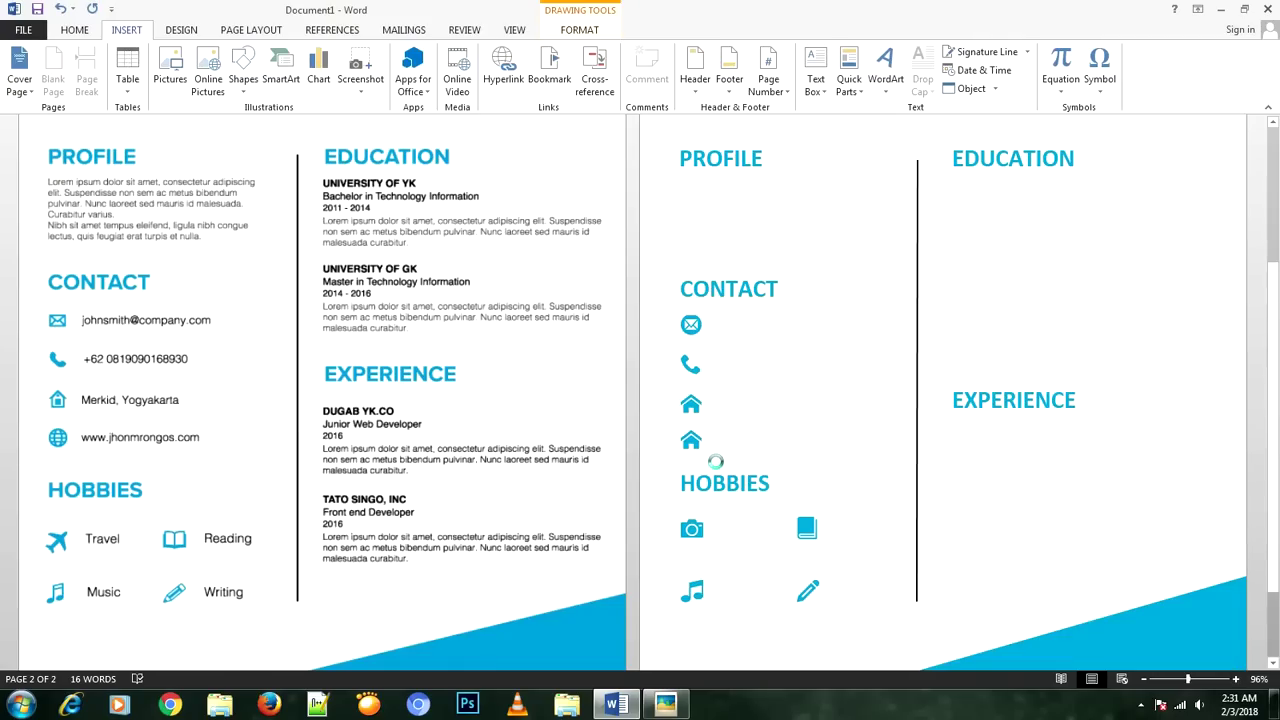
{"action": "key", "text": "Delete"}
Insert a globe symbol into the last empty box under CONTACT
{"action": "left_click", "coordinate": [720, 440]}
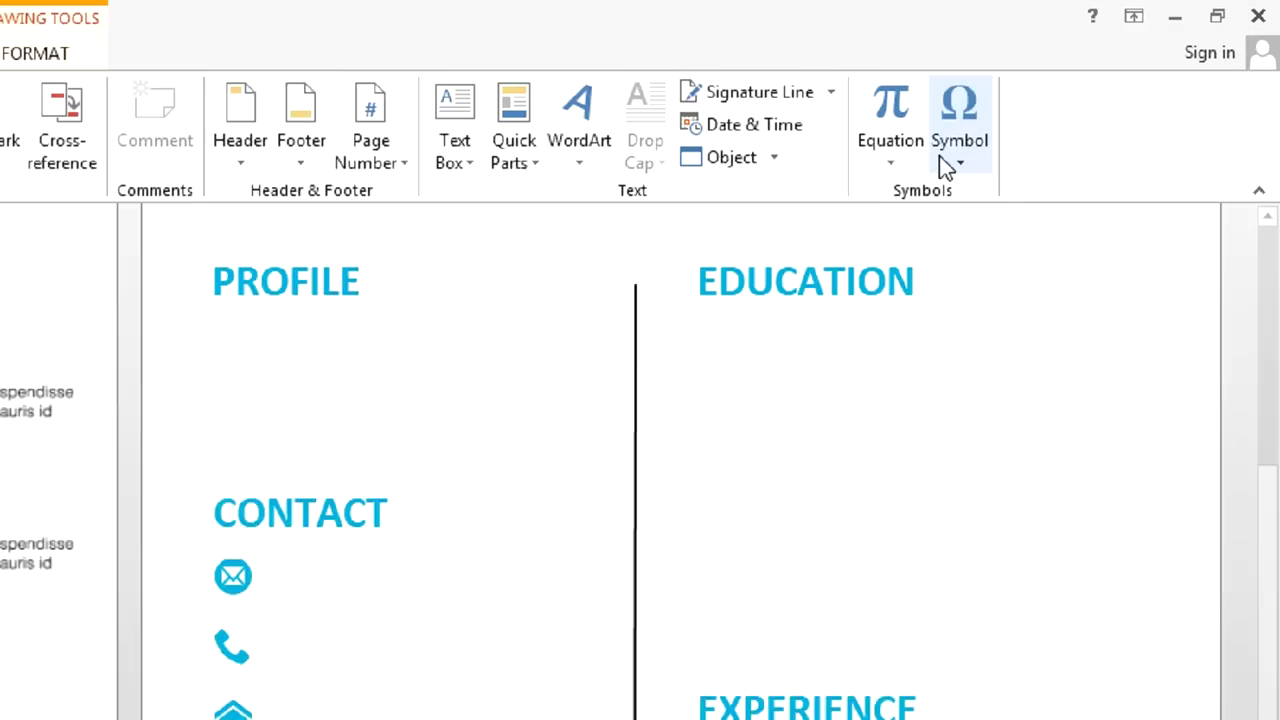
{"action": "left_click", "coordinate": [1101, 82]}
{"action": "left_click", "coordinate": [1151, 205]}
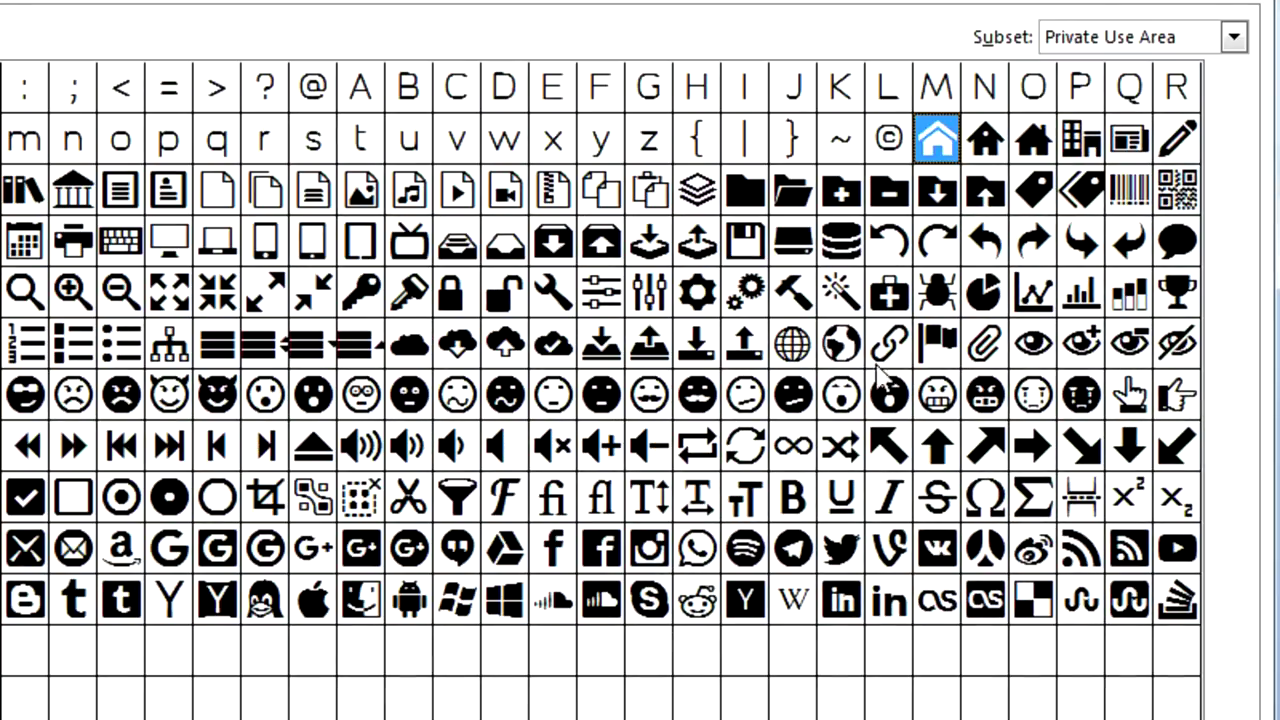
{"action": "left_click", "coordinate": [795, 345]}
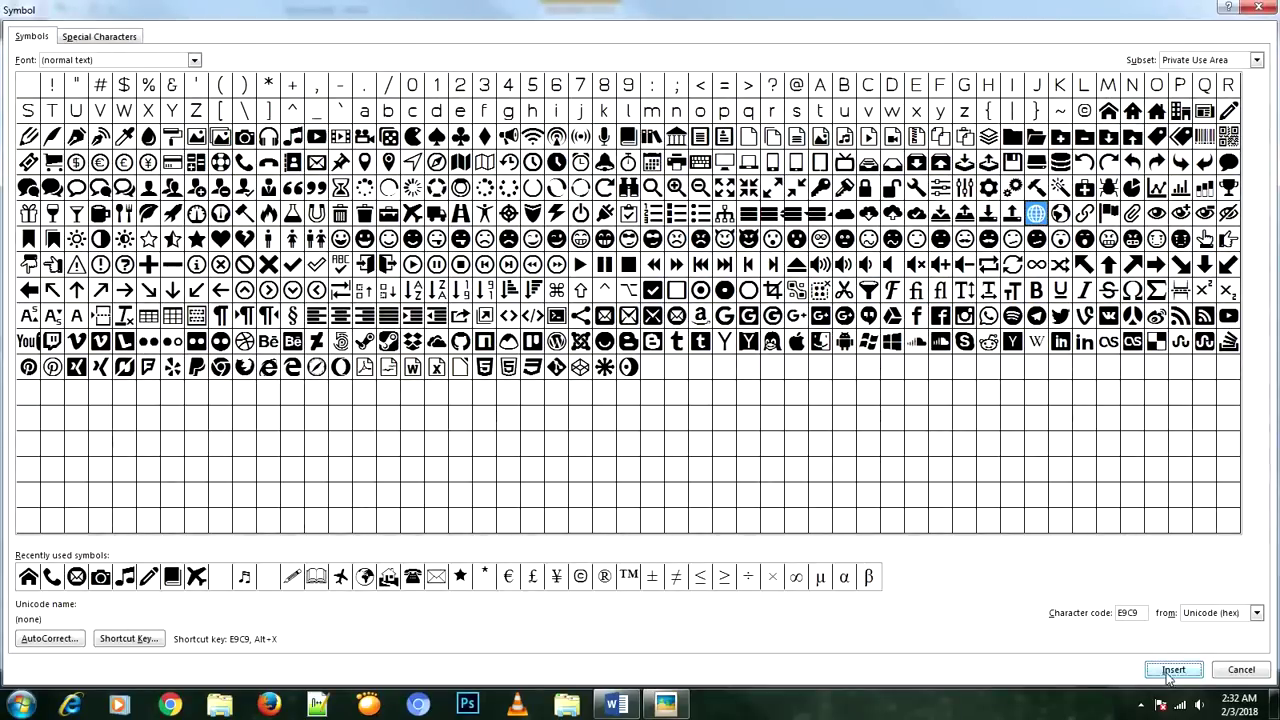
{"action": "left_click", "coordinate": [1170, 672]}
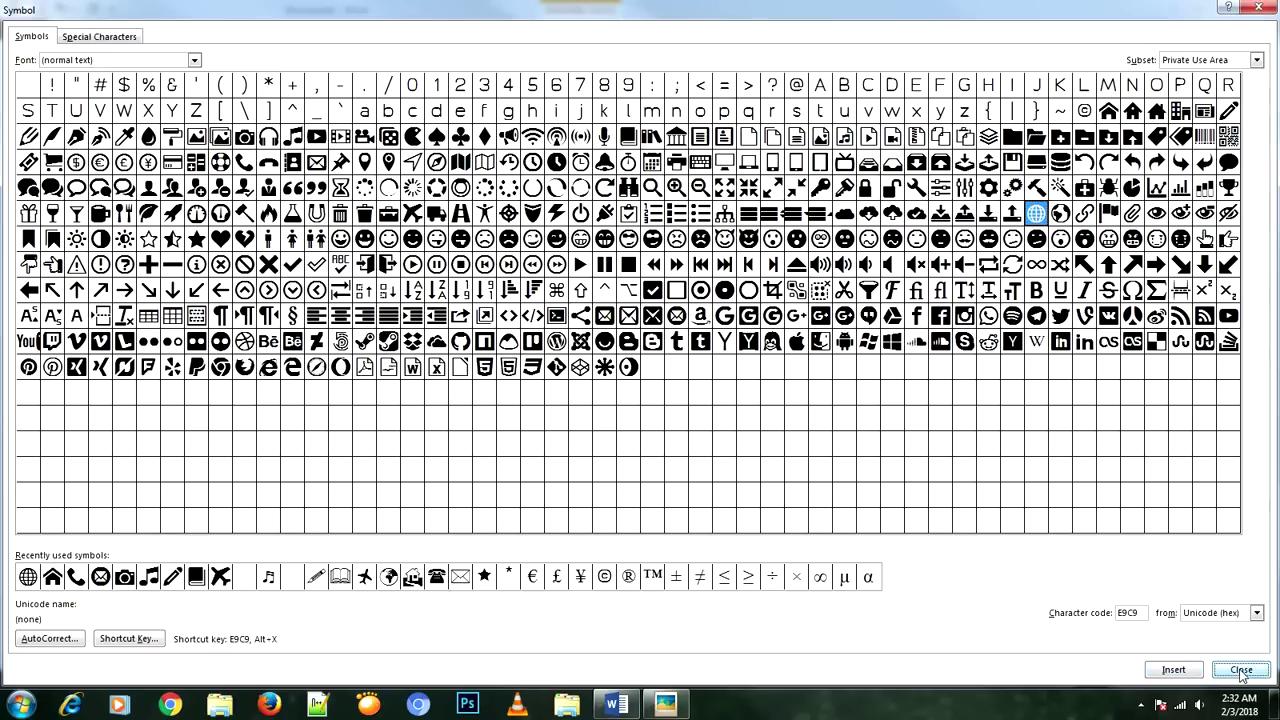
{"action": "left_click", "coordinate": [1241, 670]}
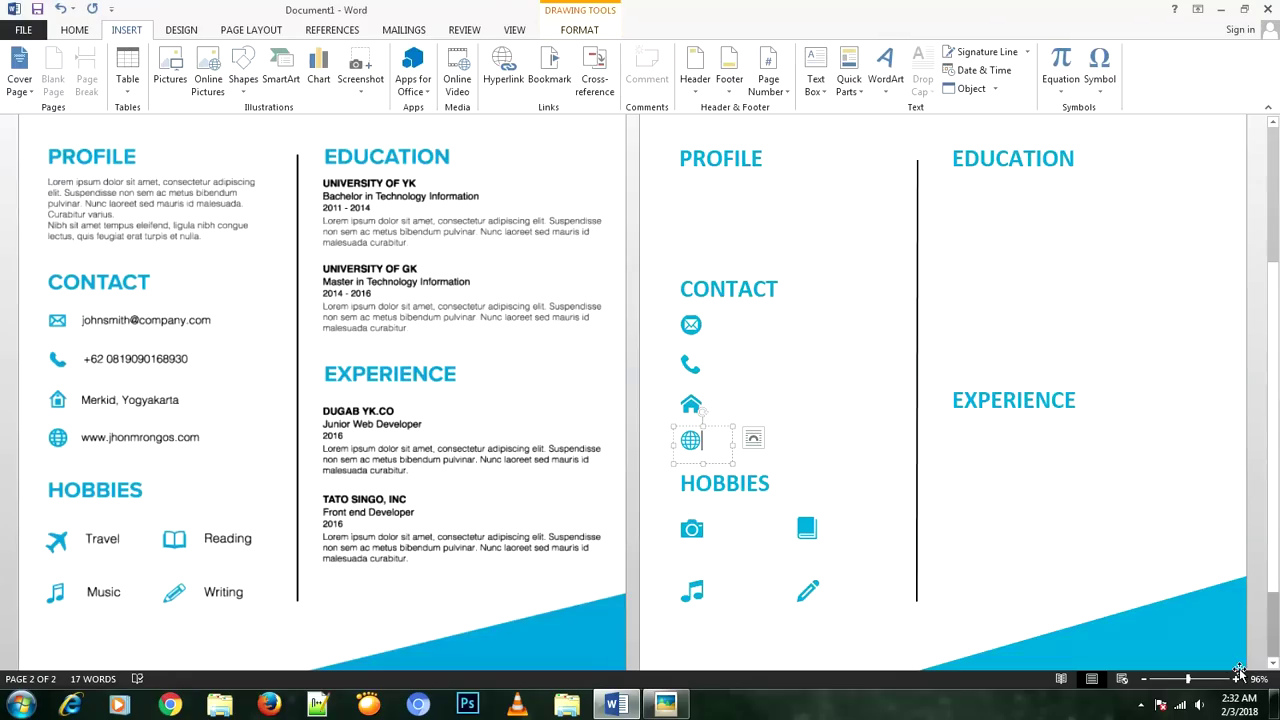
{"action": "left_click", "coordinate": [716, 432]}
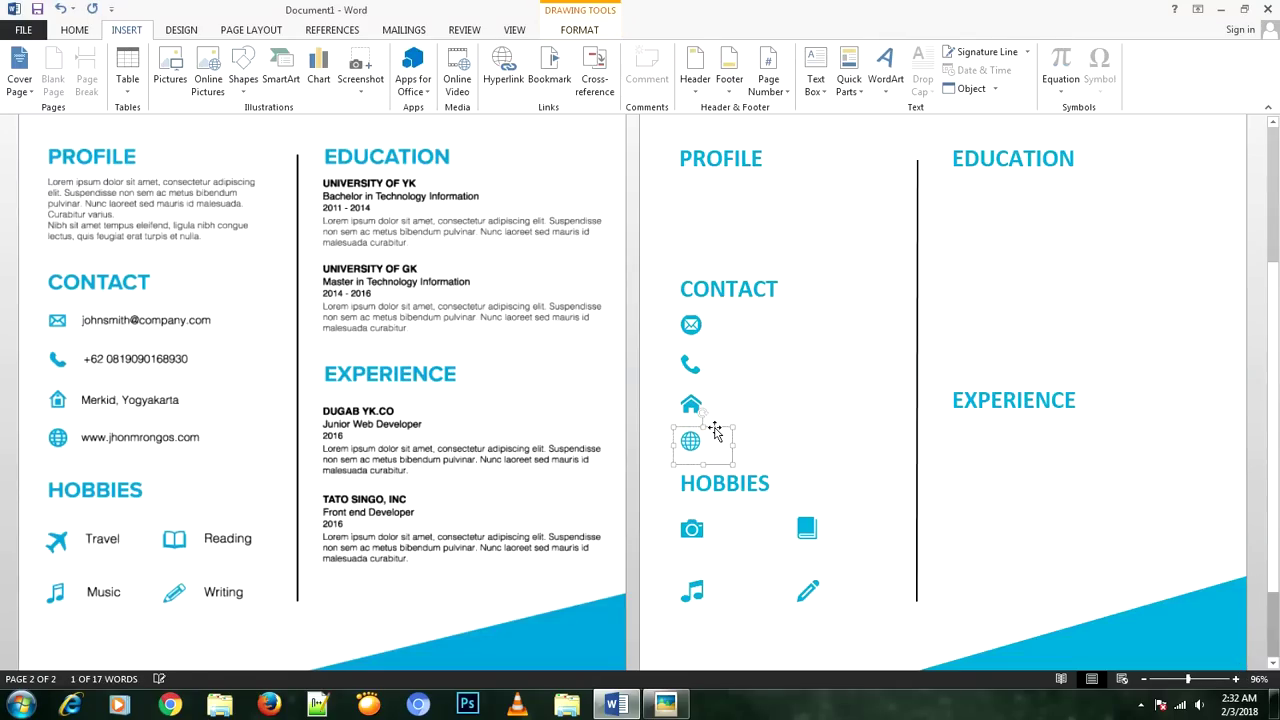
{"action": "scroll", "coordinate": [754, 246], "scroll_direction": "up", "scroll_amount": 2}
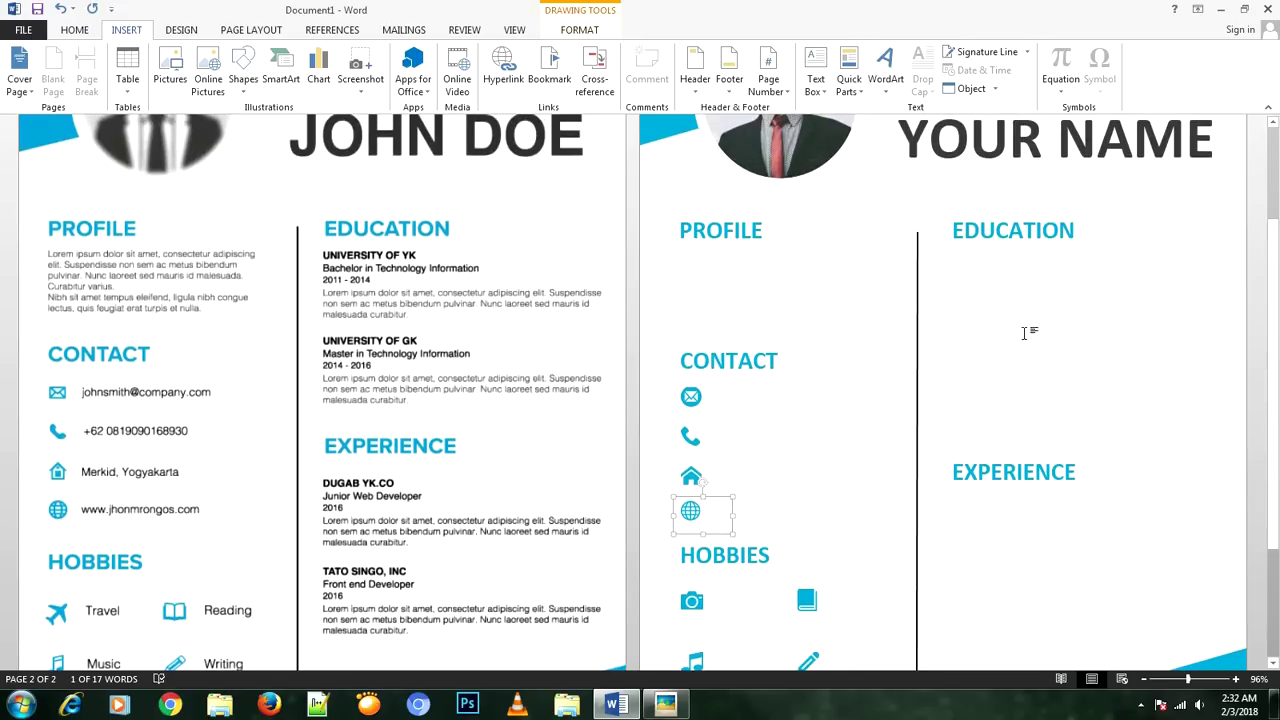
Copy the PROFILE box below itself, clear it, and set its text to 14 pt dark grey
{"action": "left_click", "coordinate": [741, 231]}
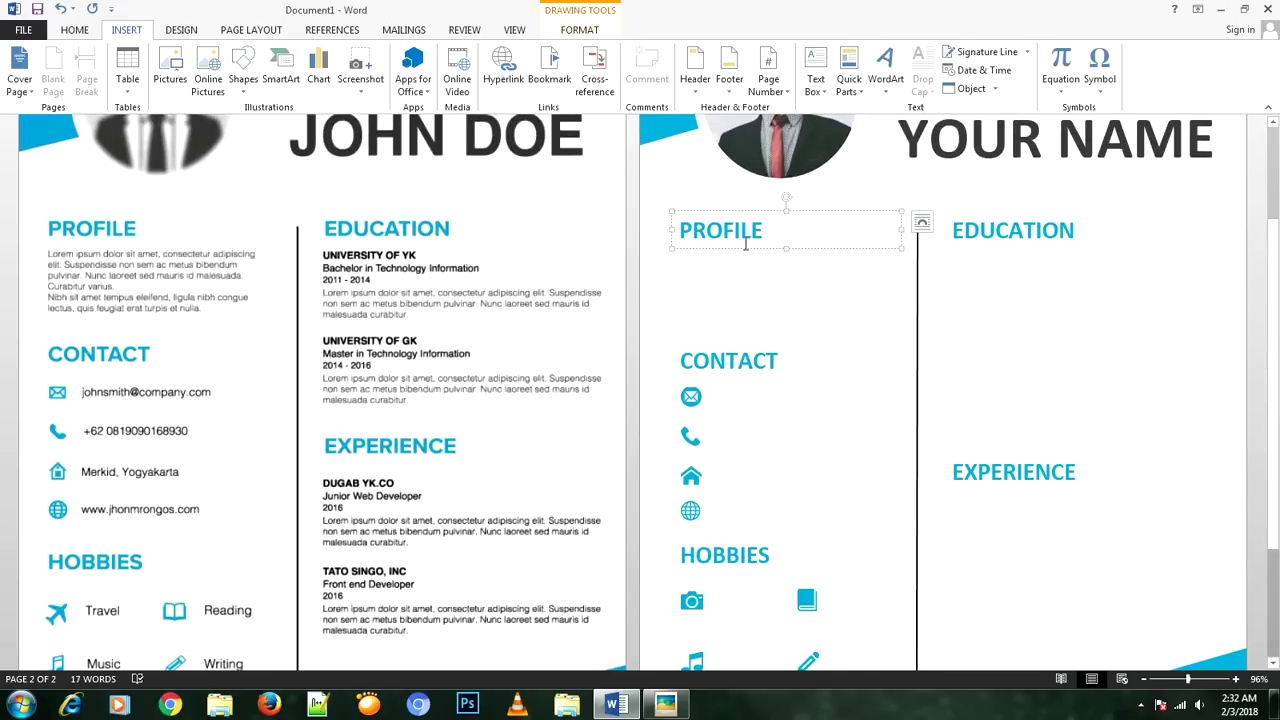
{"action": "mouse_move", "coordinate": [752, 256]}
{"action": "left_mouse_down", "text": "ctrl"}
{"action": "mouse_move", "coordinate": [750, 270]}
{"action": "mouse_move", "coordinate": [688, 257]}
{"action": "left_mouse_up", "text": "ctrl"}
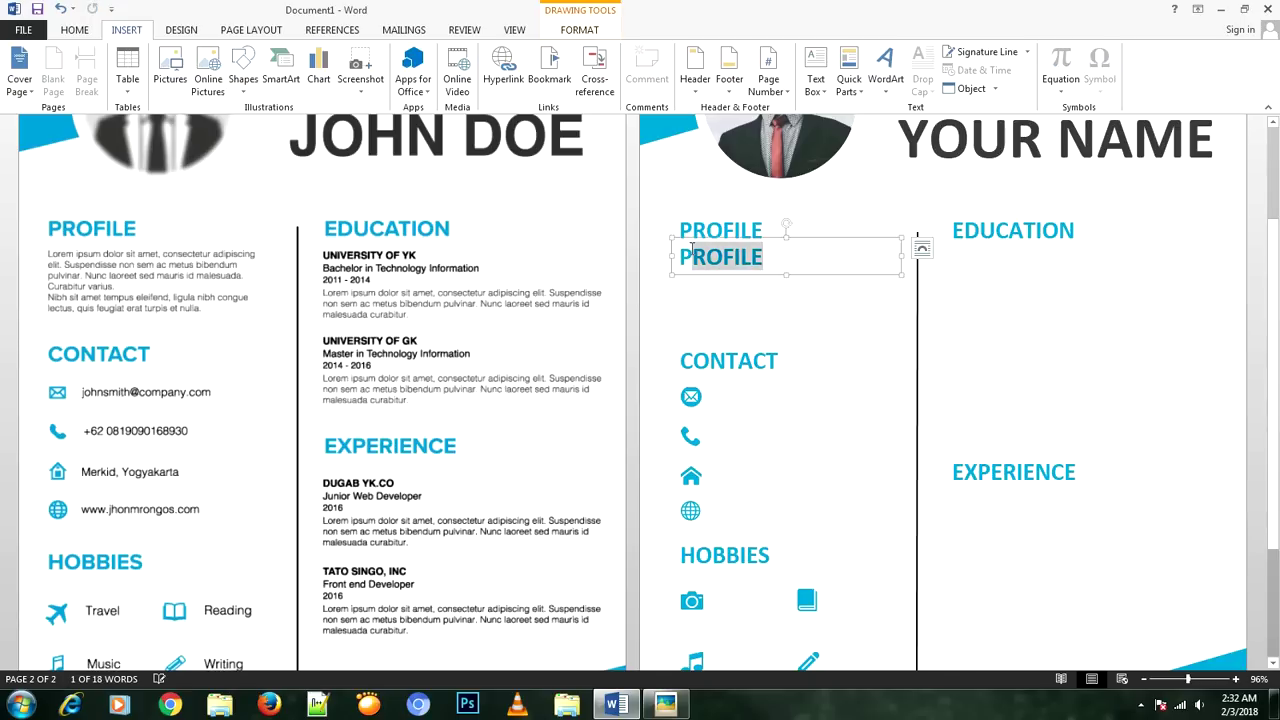
{"action": "key", "text": "Delete"}
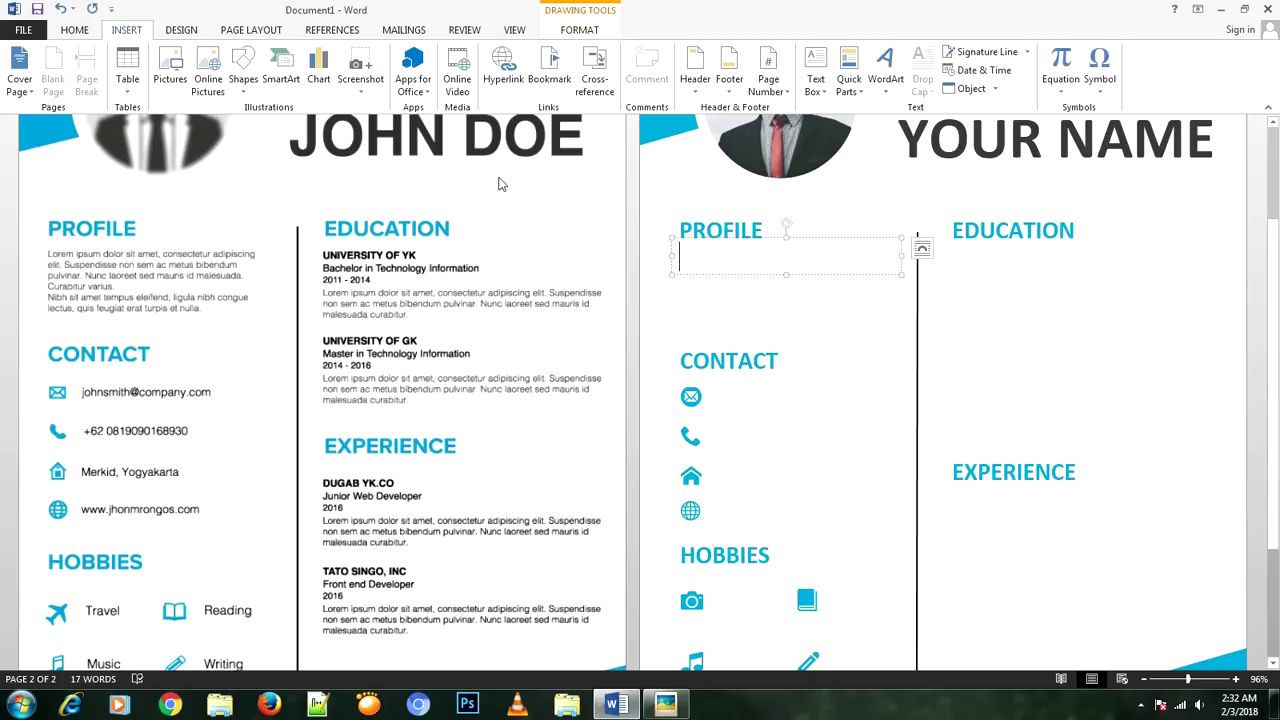
{"action": "left_click", "coordinate": [74, 30]}
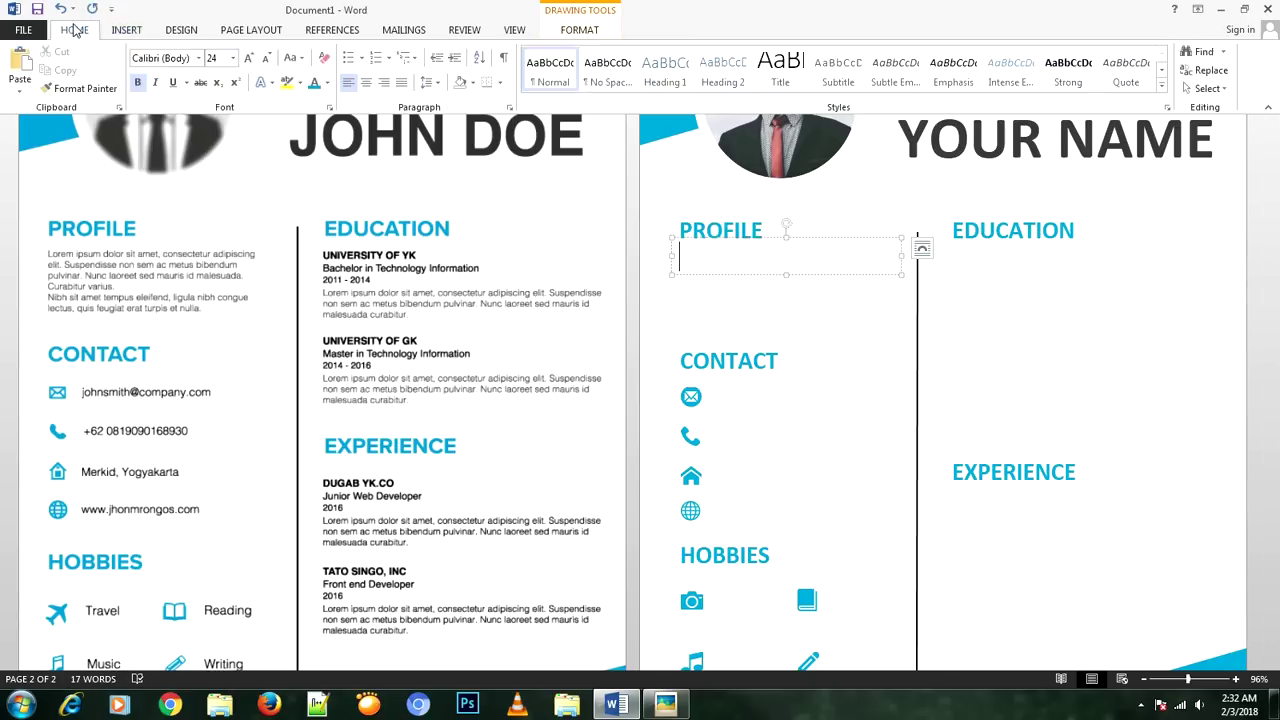
{"action": "left_click", "coordinate": [268, 60]}
{"action": "left_click", "coordinate": [327, 83]}
{"action": "left_click", "coordinate": [327, 185]}
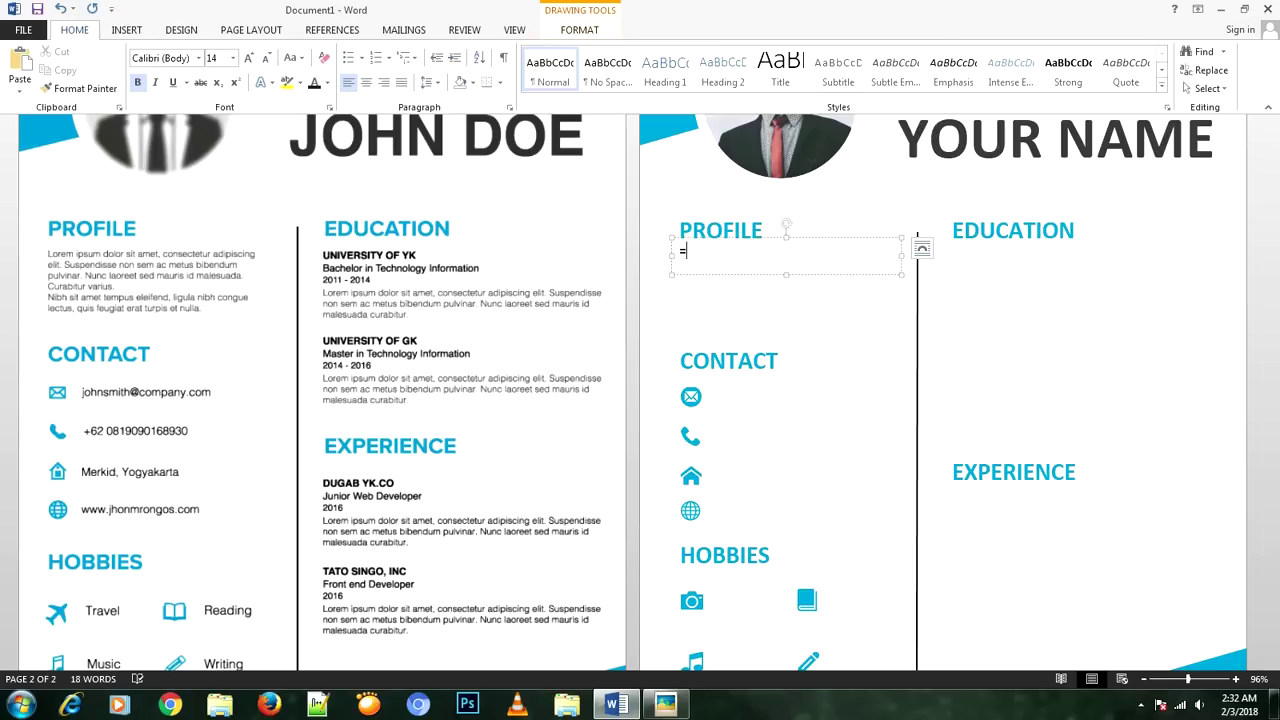
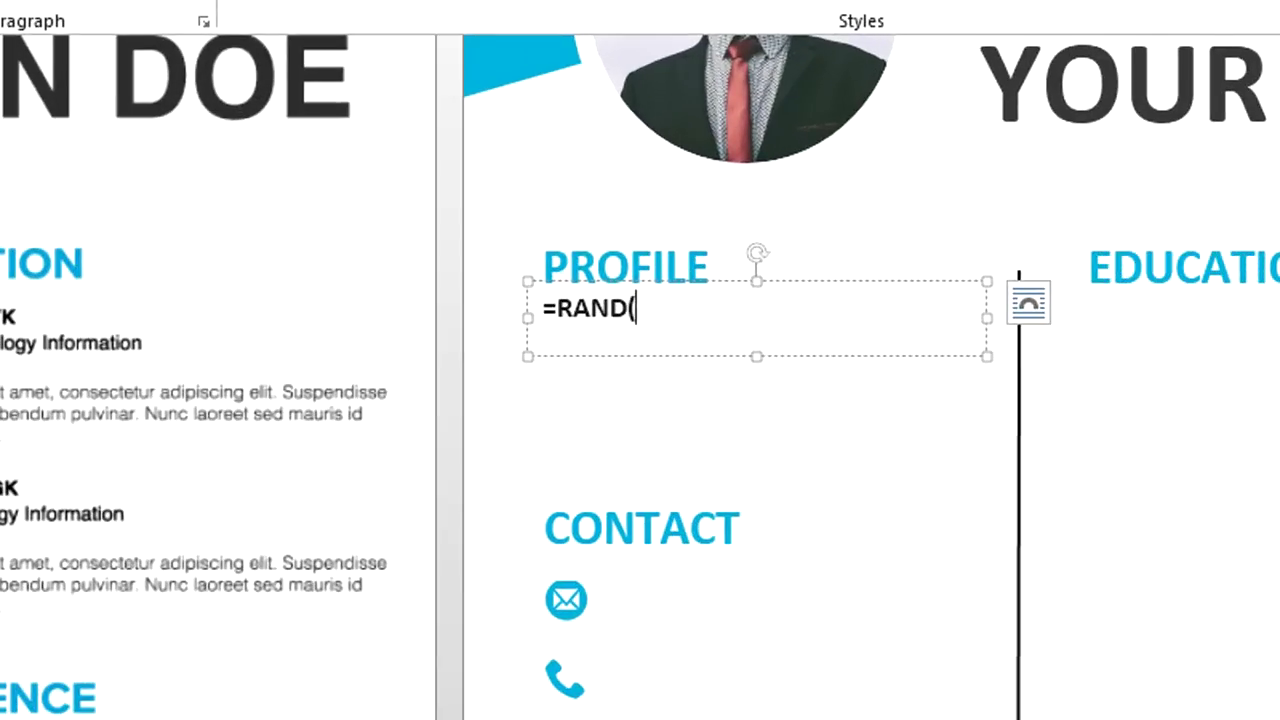
Expand the =rand formula into sample text, enlarge the PROFILE box, and set it to 9 pt
{"action": "key", "text": "Return"}
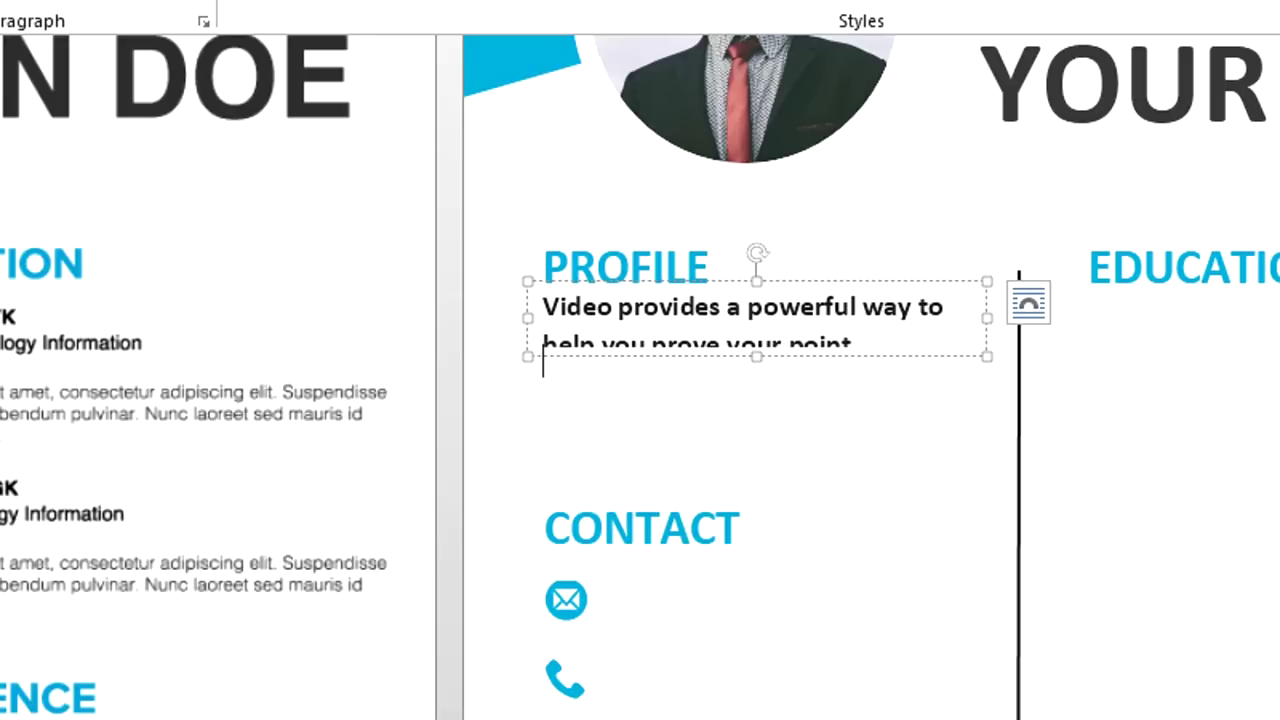
{"action": "left_click_drag", "start_coordinate": [757, 356], "coordinate": [757, 475]}
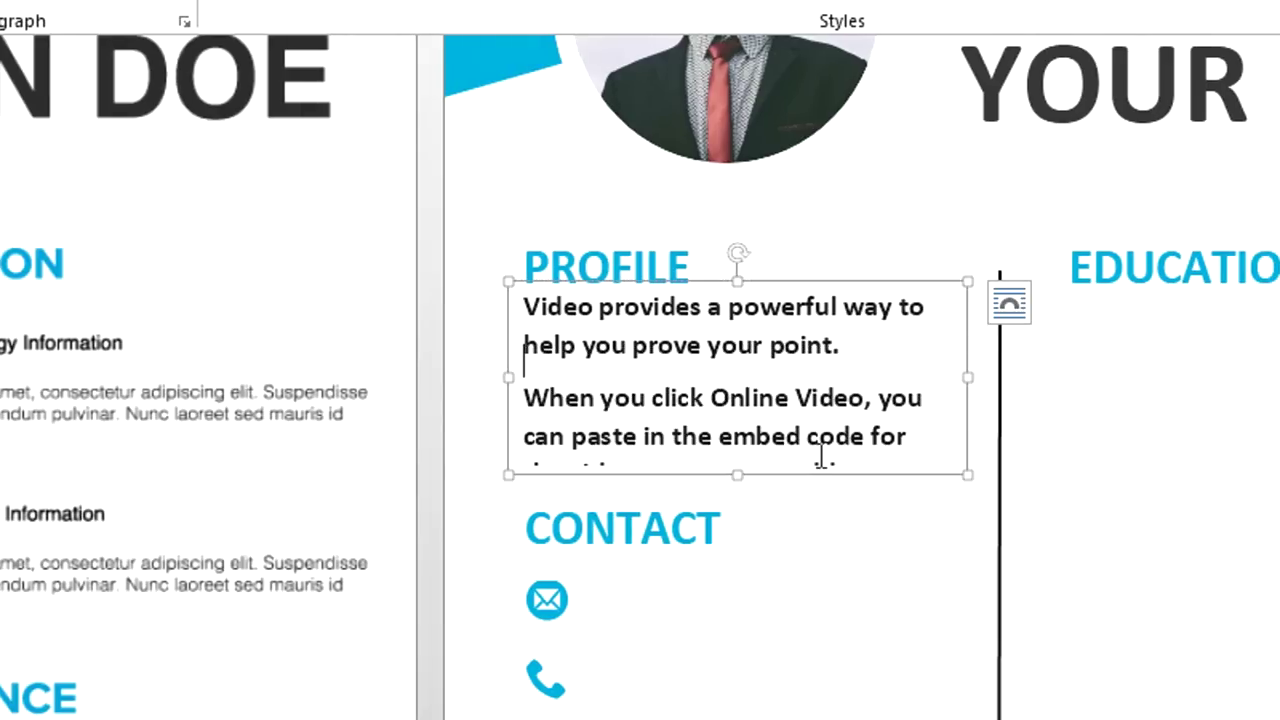
{"action": "key", "text": "ctrl+a"}
{"action": "right_click", "coordinate": [815, 402]}
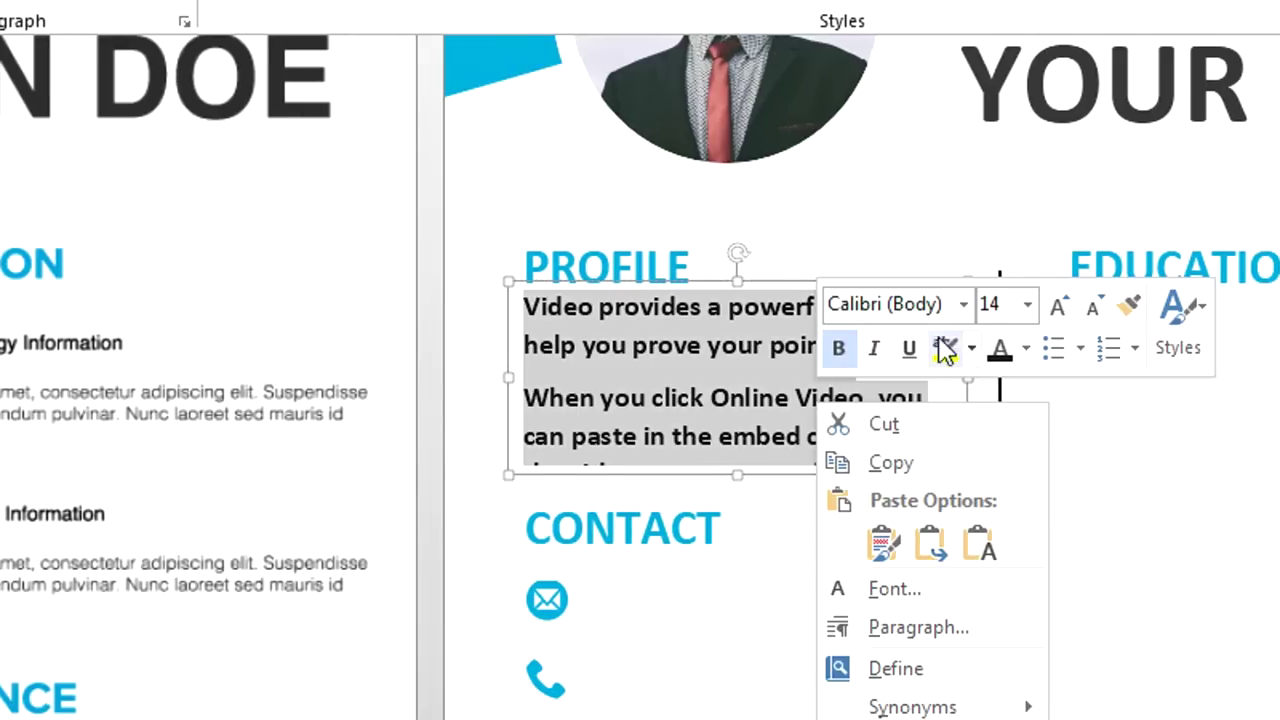
{"action": "left_click", "coordinate": [1026, 304]}
{"action": "left_click", "coordinate": [945, 374]}
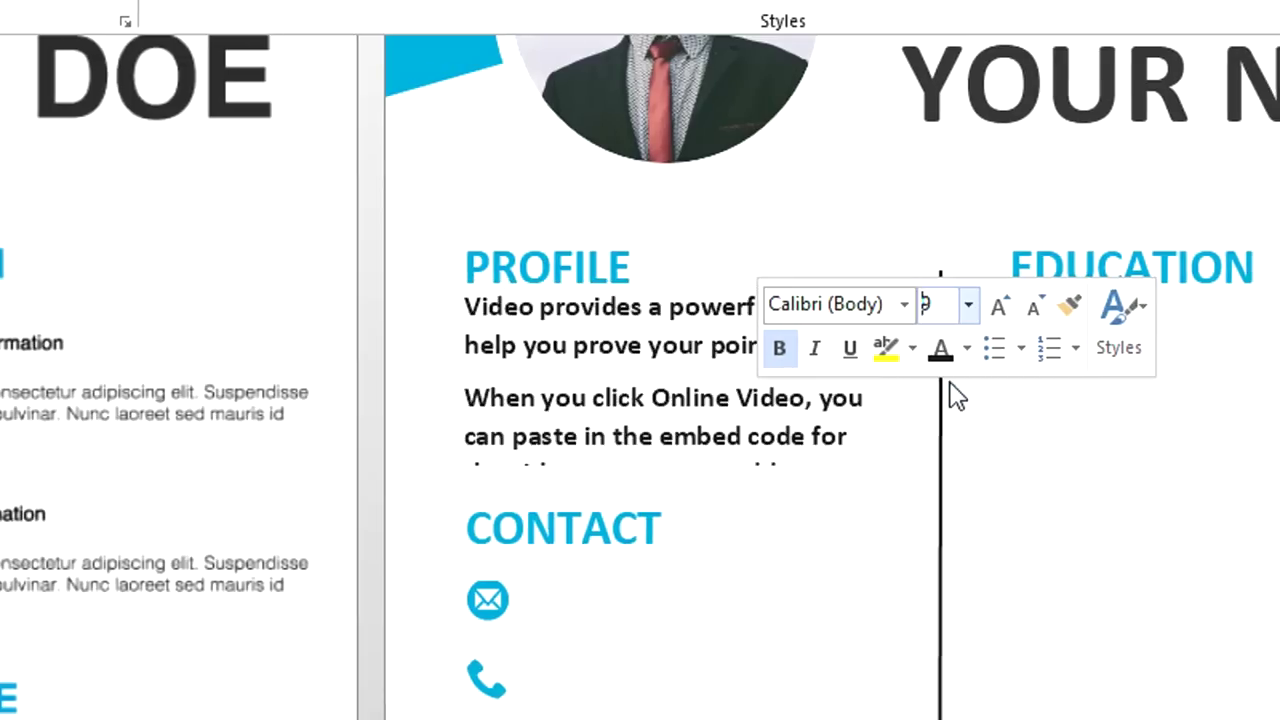
{"action": "left_click", "coordinate": [839, 408]}
Replace the PROFILE text with fresh =rand(2,5) paragraphs and shorten the first paragraph's ending
{"action": "left_click_drag", "start_coordinate": [829, 411], "coordinate": [458, 281]}
{"action": "key", "text": "Delete"}
{"action": "type", "text": "=rand(2,"}
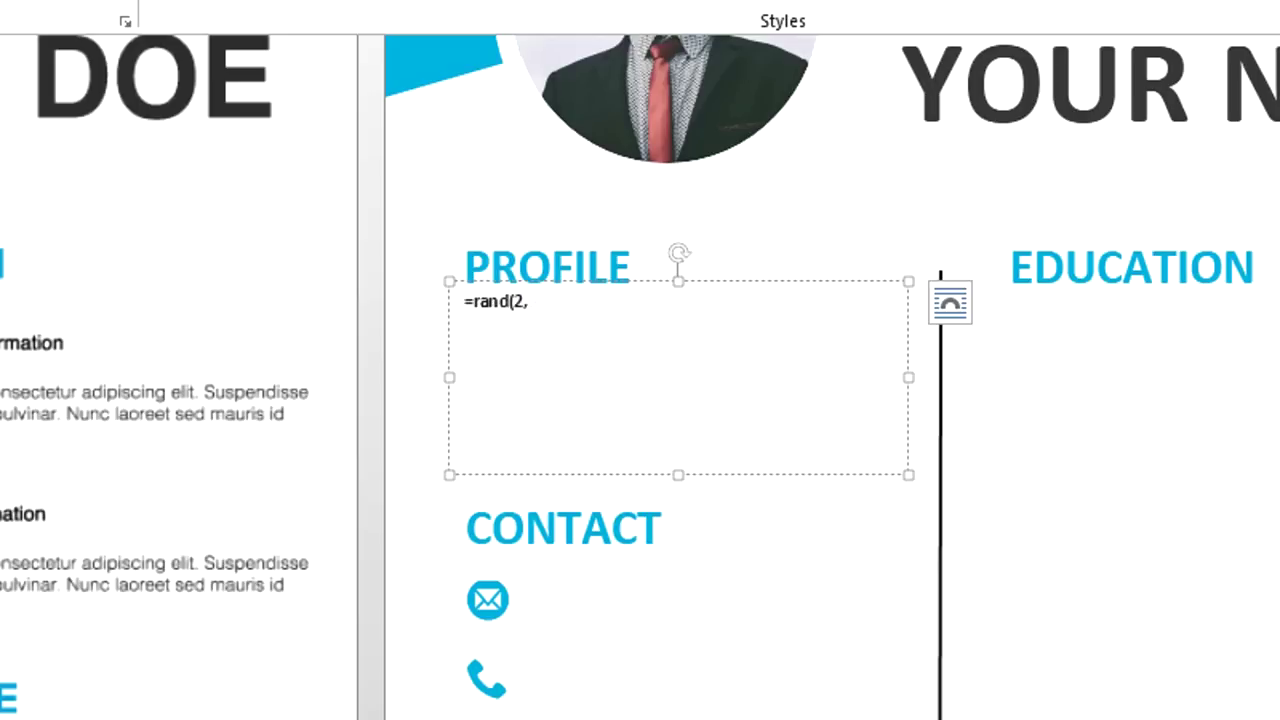
{"action": "type", "text": "5)"}
{"action": "key", "text": "Return"}
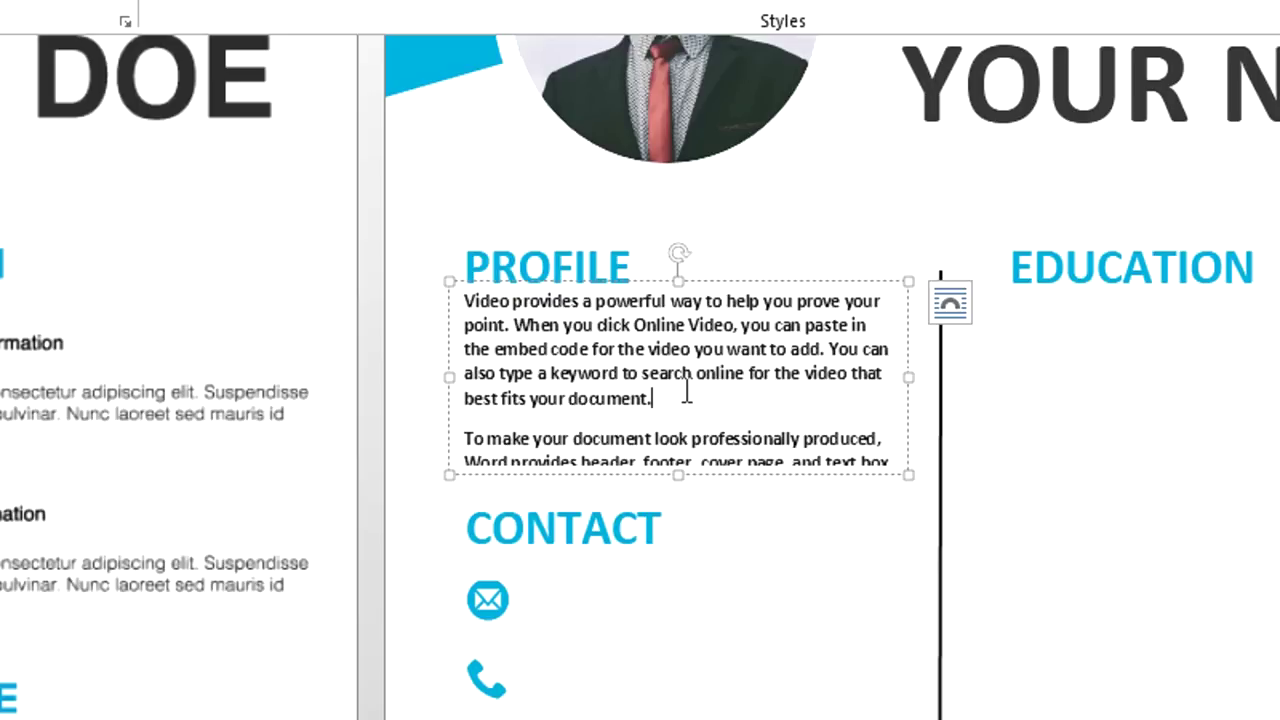
{"action": "left_click_drag", "start_coordinate": [687, 395], "coordinate": [671, 371]}
{"action": "key", "text": "Delete"}
{"action": "type", "text": "."}
Lengthen the PROFILE box and delete the extra text after "complement"
{"action": "left_click_drag", "start_coordinate": [678, 476], "coordinate": [678, 541]}
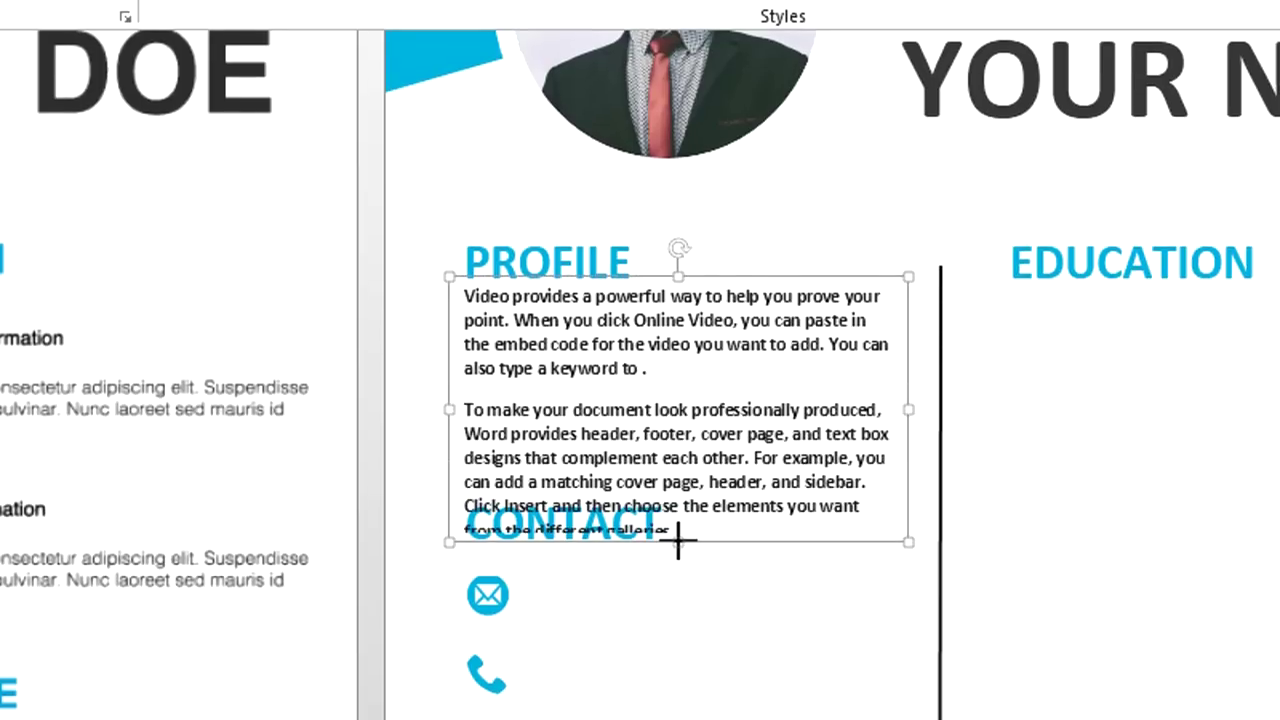
{"action": "left_click_drag", "start_coordinate": [663, 458], "coordinate": [720, 530]}
{"action": "key", "text": "Delete"}
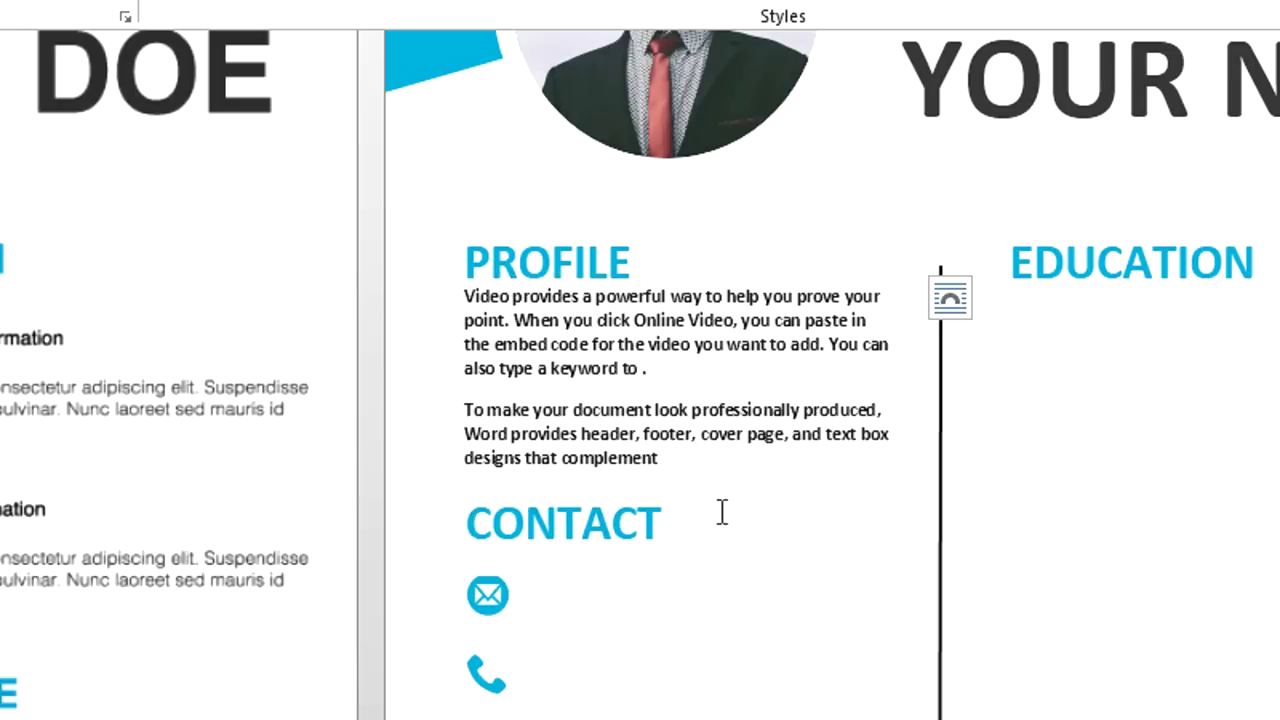
{"action": "left_click_drag", "start_coordinate": [674, 481], "coordinate": [550, 335]}
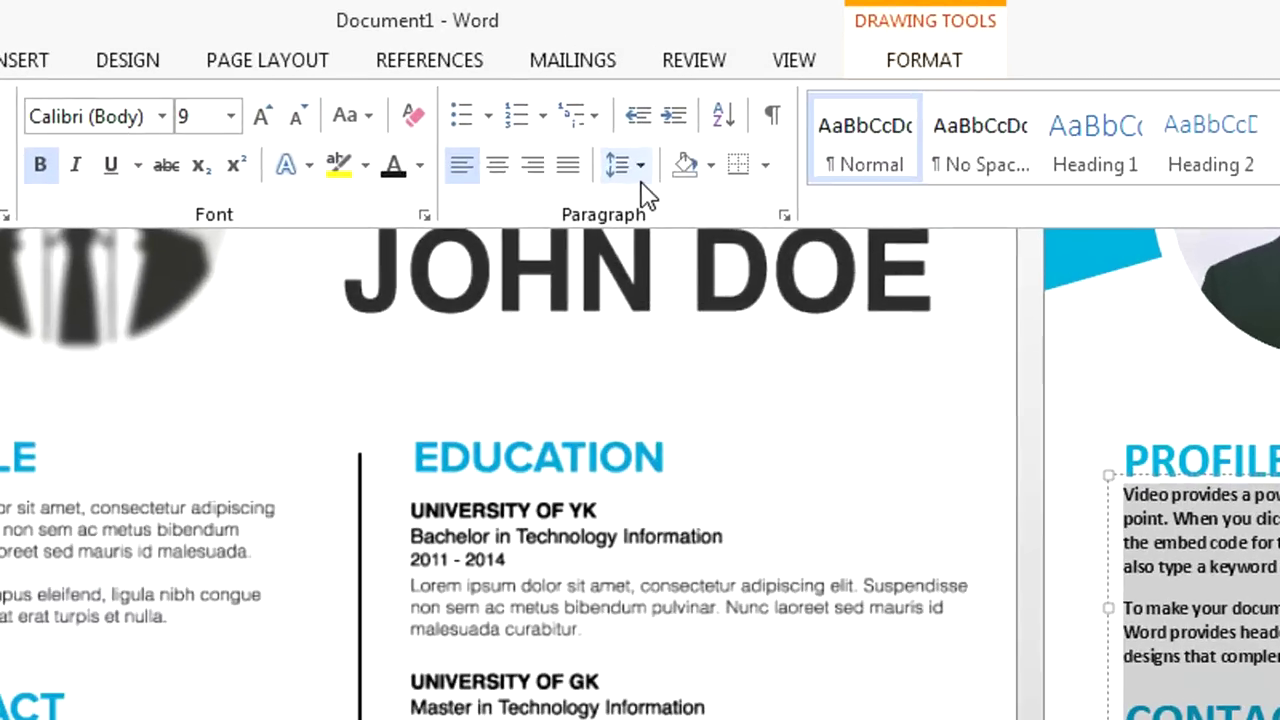
Remove space after the PROFILE paragraphs, then make the text darker, non-bold and justified
{"action": "left_click", "coordinate": [639, 167]}
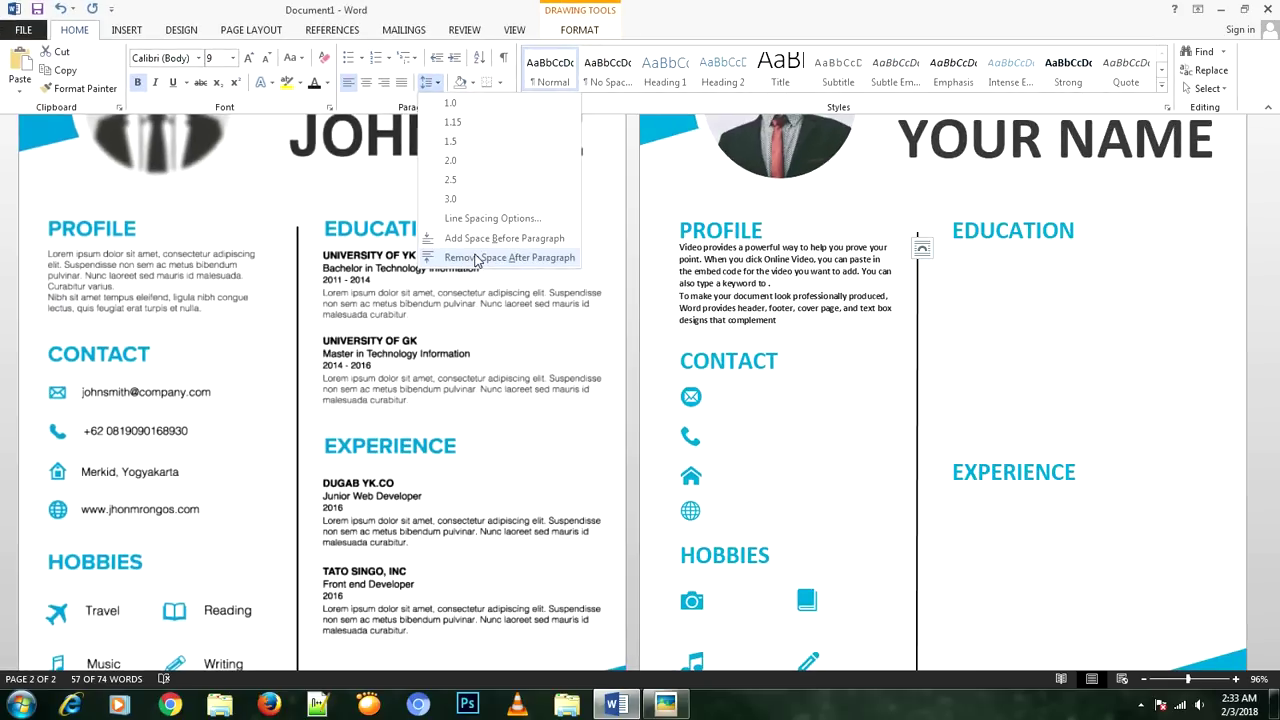
{"action": "left_click", "coordinate": [718, 516]}
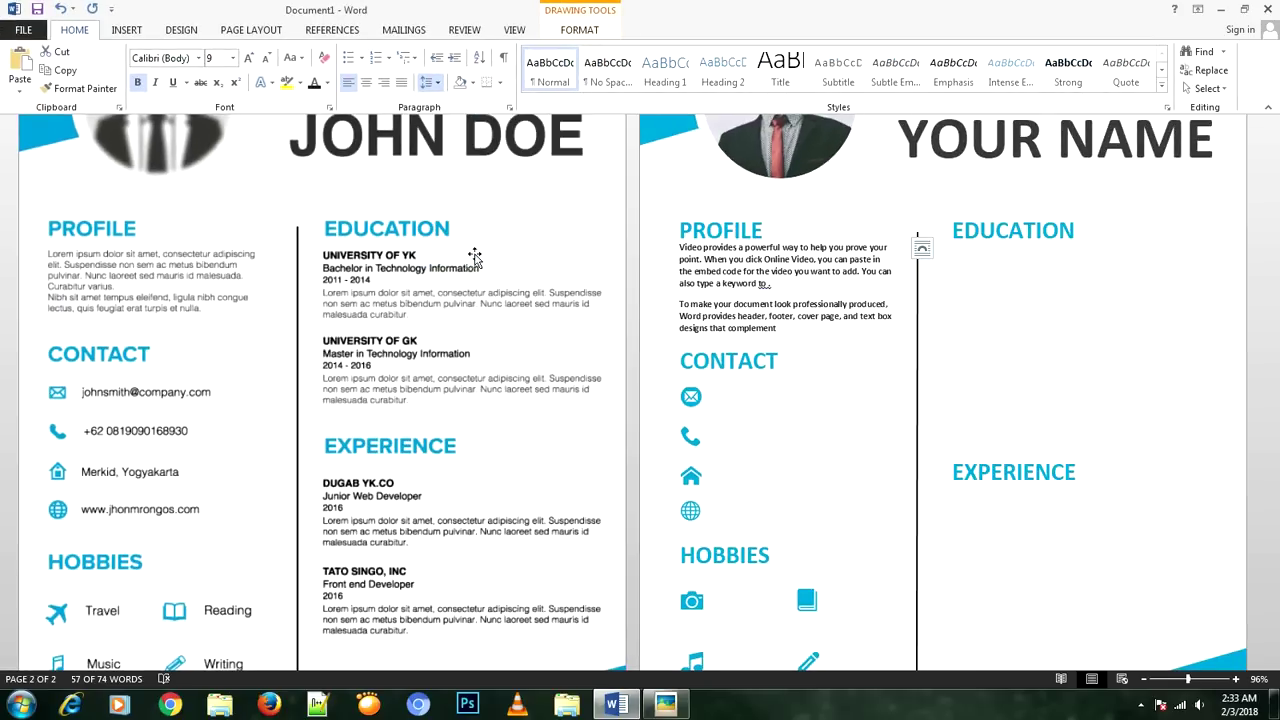
{"action": "left_click", "coordinate": [789, 322]}
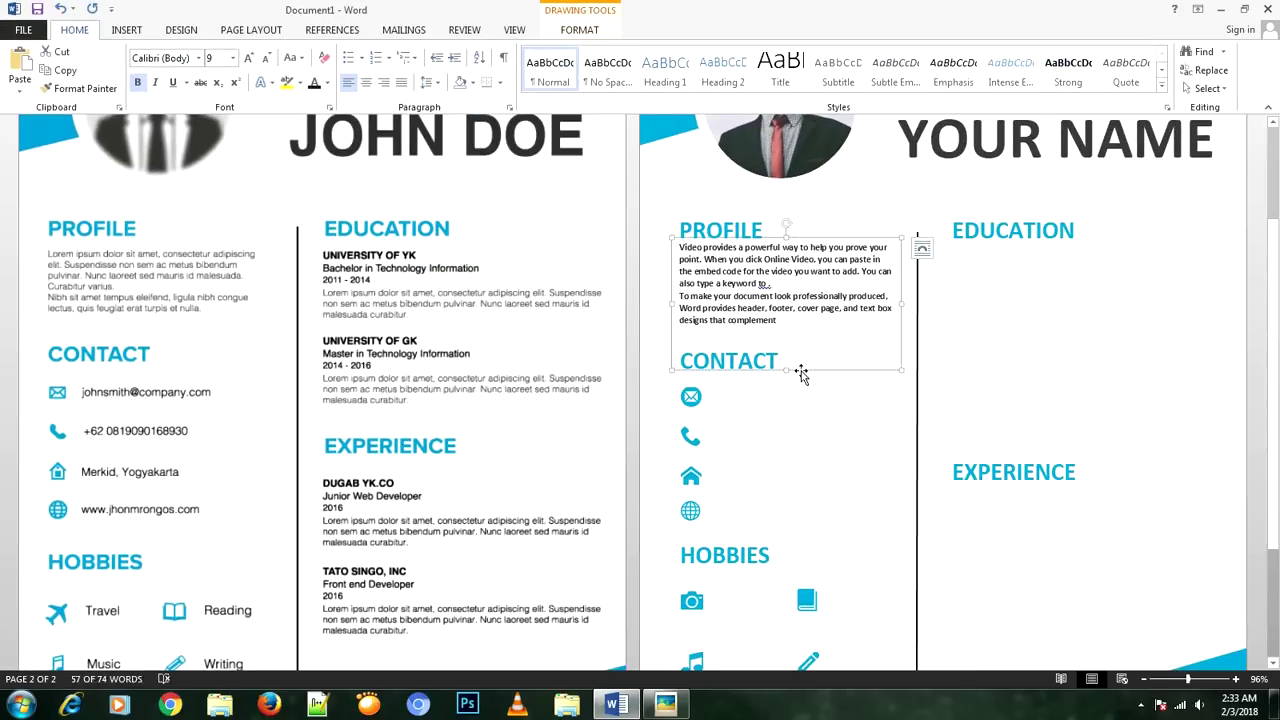
{"action": "key", "text": "ctrl+a"}
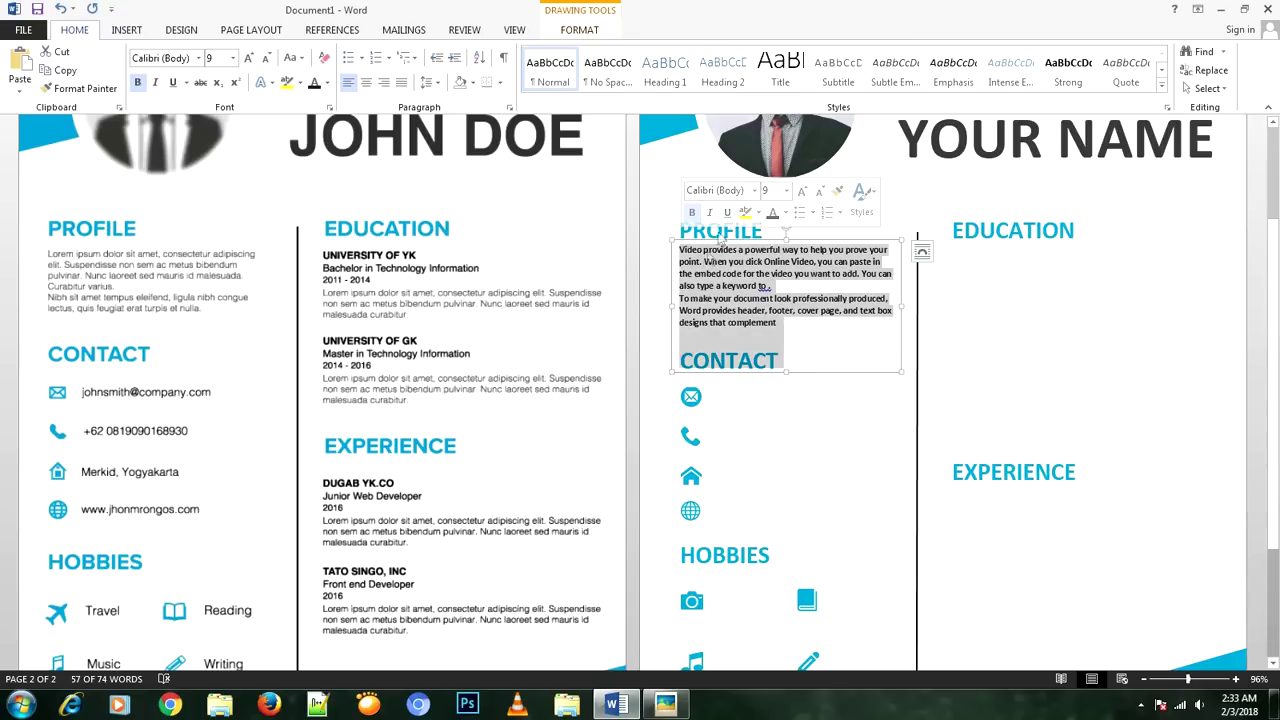
{"action": "left_click", "coordinate": [786, 212]}
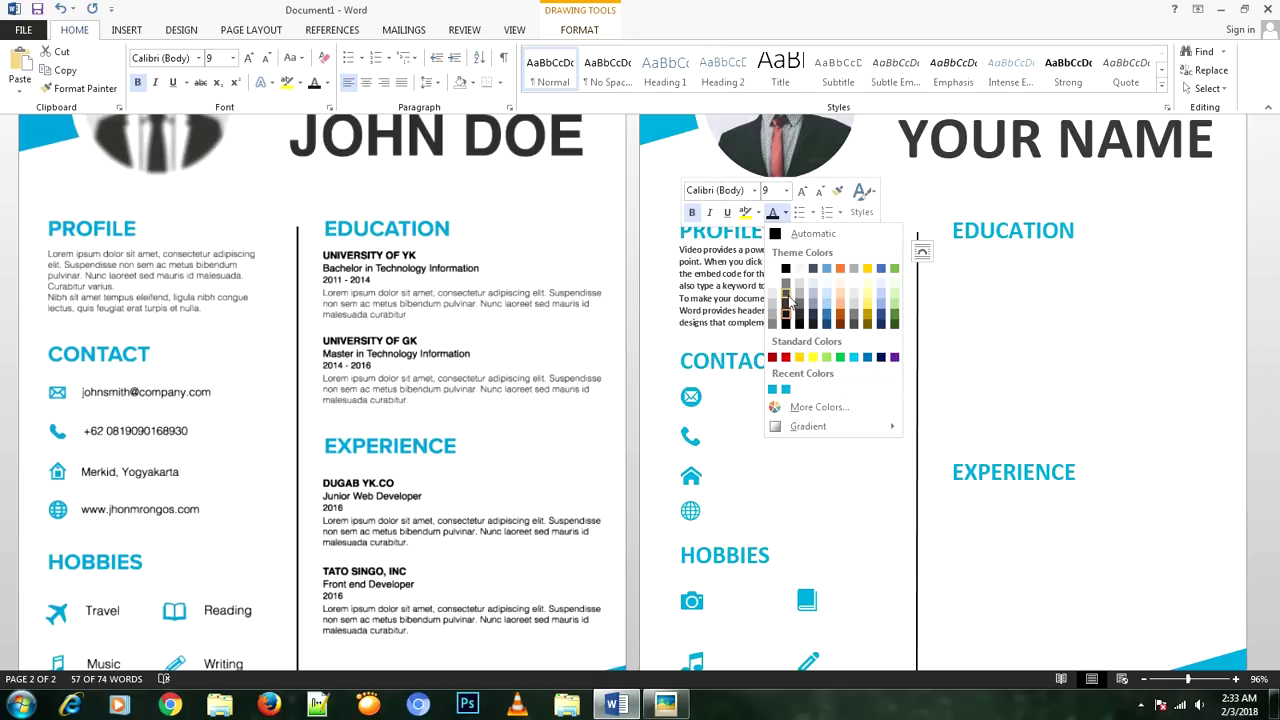
{"action": "left_click", "coordinate": [787, 310]}
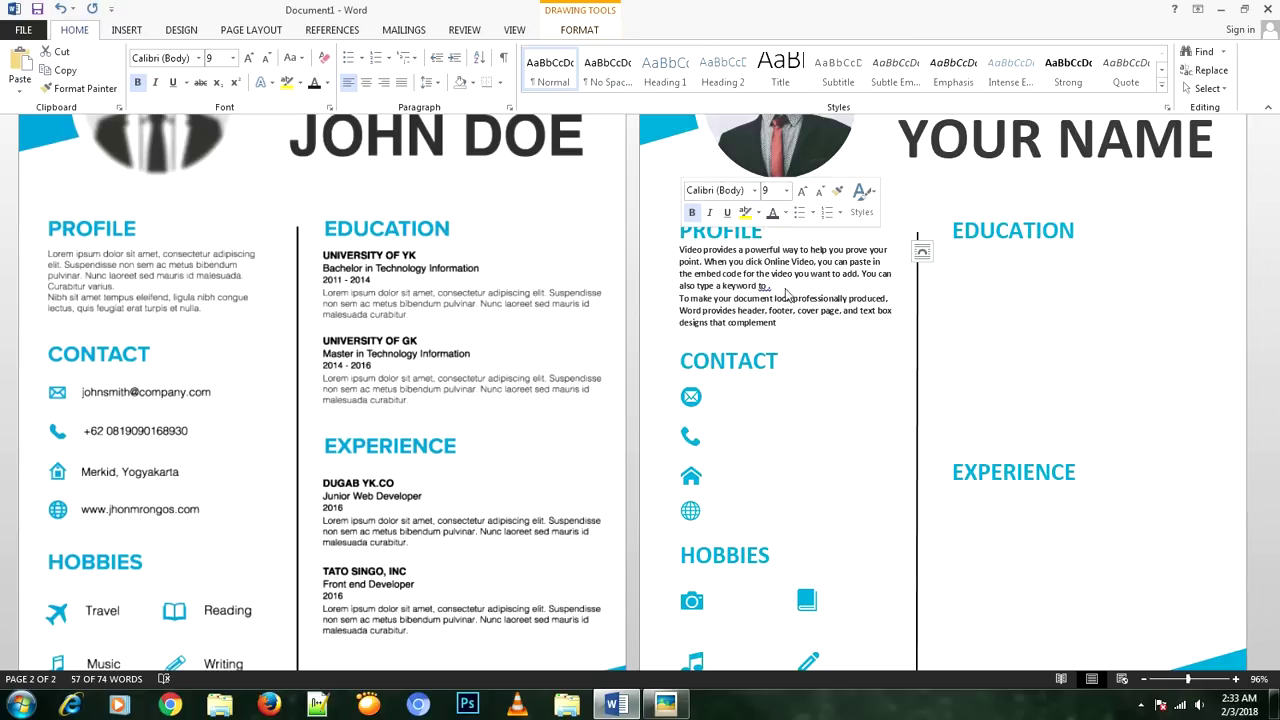
{"action": "left_click", "coordinate": [692, 213]}
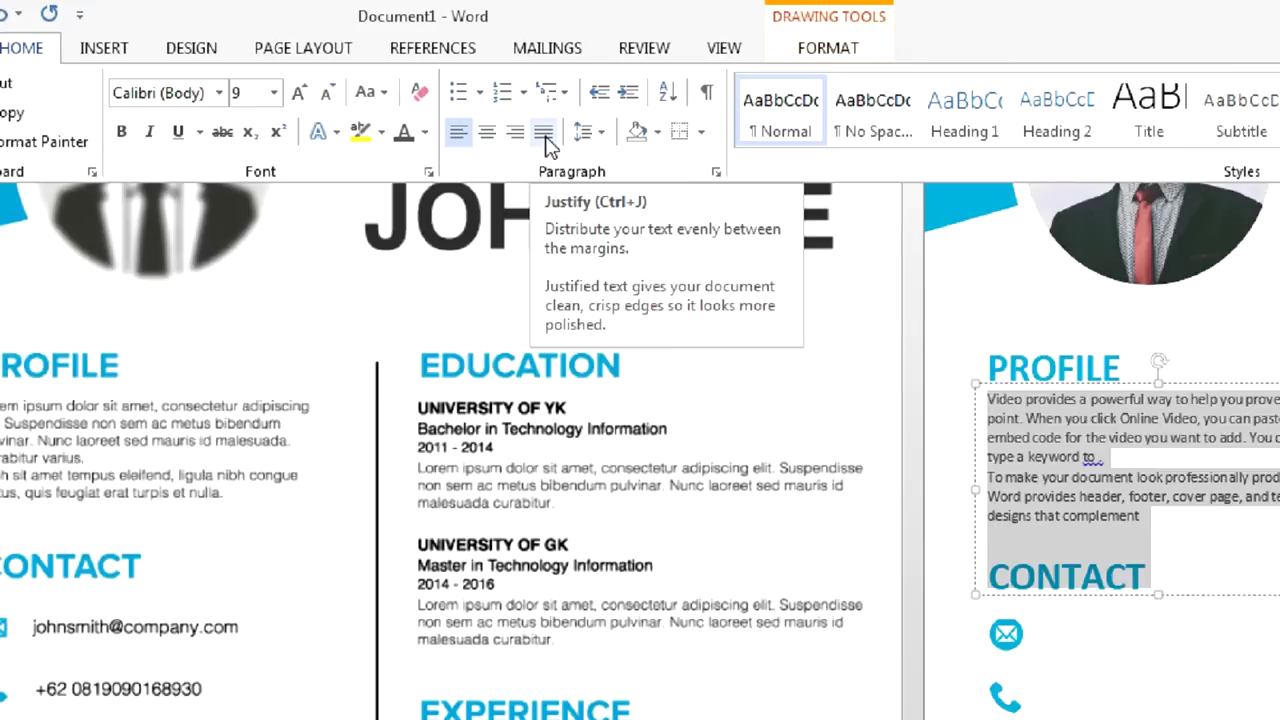
{"action": "left_click", "coordinate": [403, 87]}
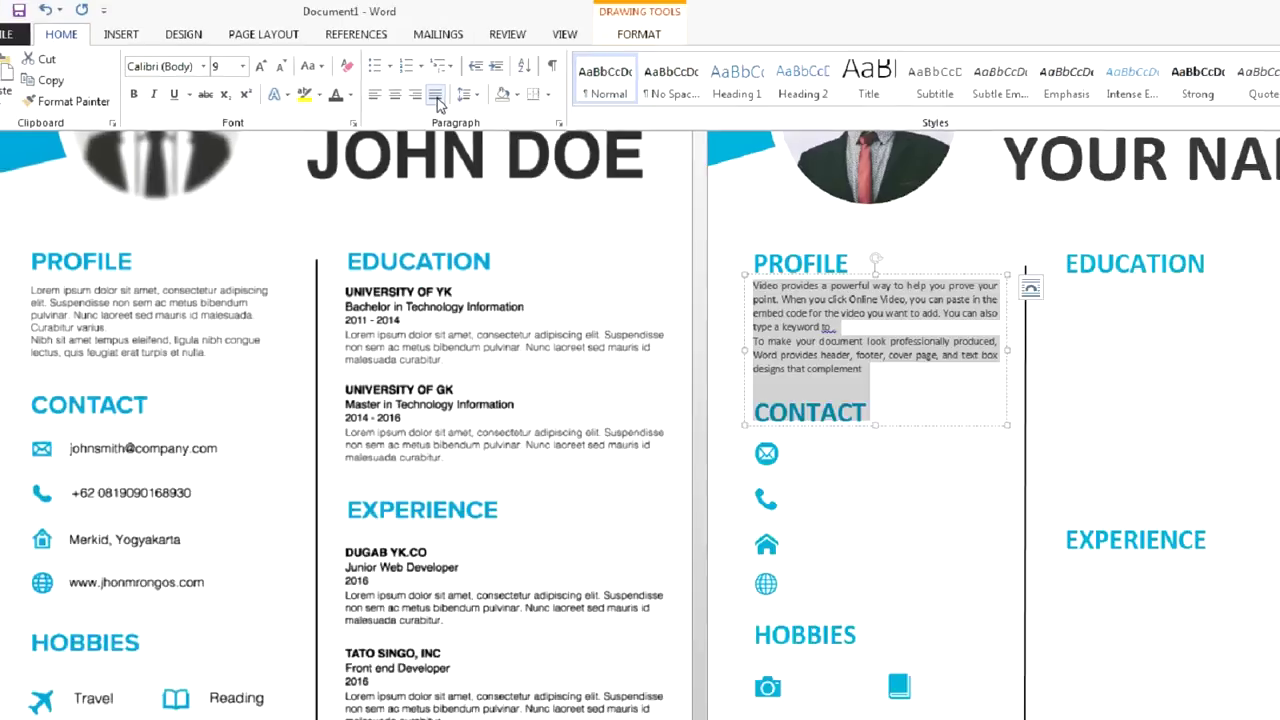
{"action": "scroll", "coordinate": [875, 378], "scroll_direction": "down", "scroll_amount": 2}
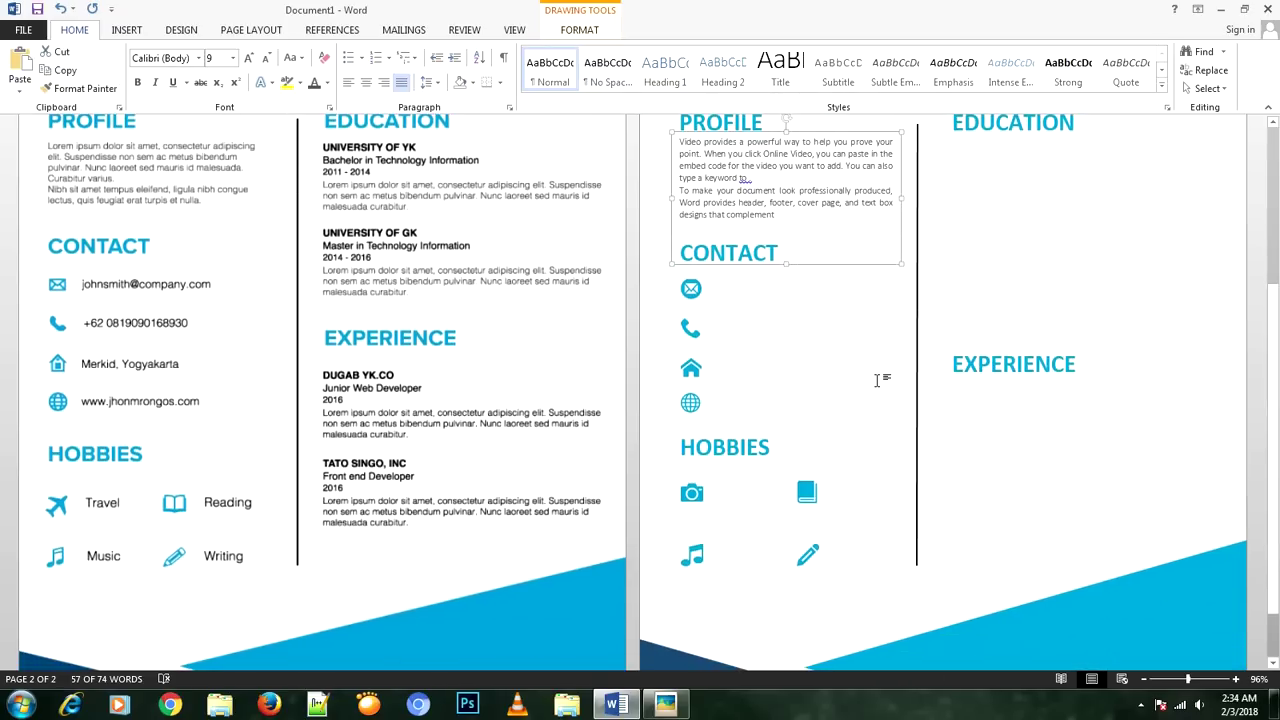
Copy the PROFILE box under EDUCATION, trim it to one sentence ending at "video", and shrink it
{"action": "left_click_drag", "start_coordinate": [815, 263], "coordinate": [1090, 282], "text": "ctrl"}
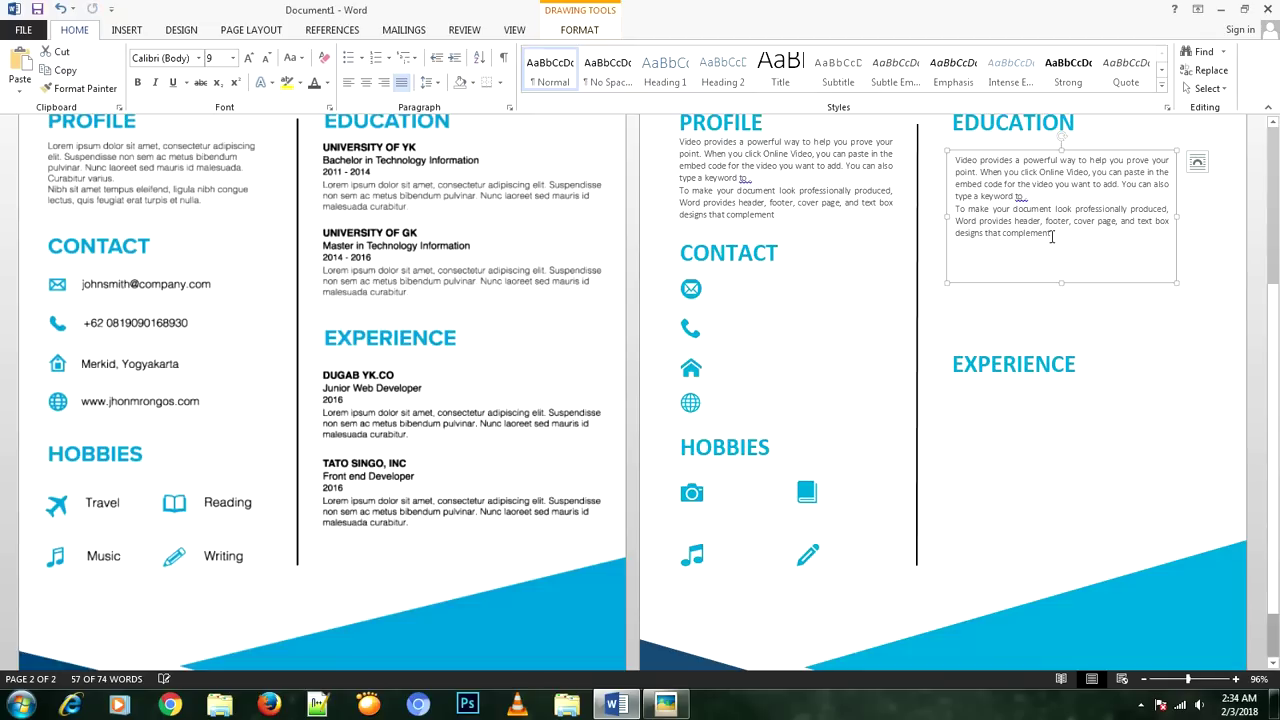
{"action": "left_click_drag", "start_coordinate": [1052, 234], "coordinate": [956, 210]}
{"action": "key", "text": "Delete"}
{"action": "left_click_drag", "start_coordinate": [1046, 211], "coordinate": [1058, 187]}
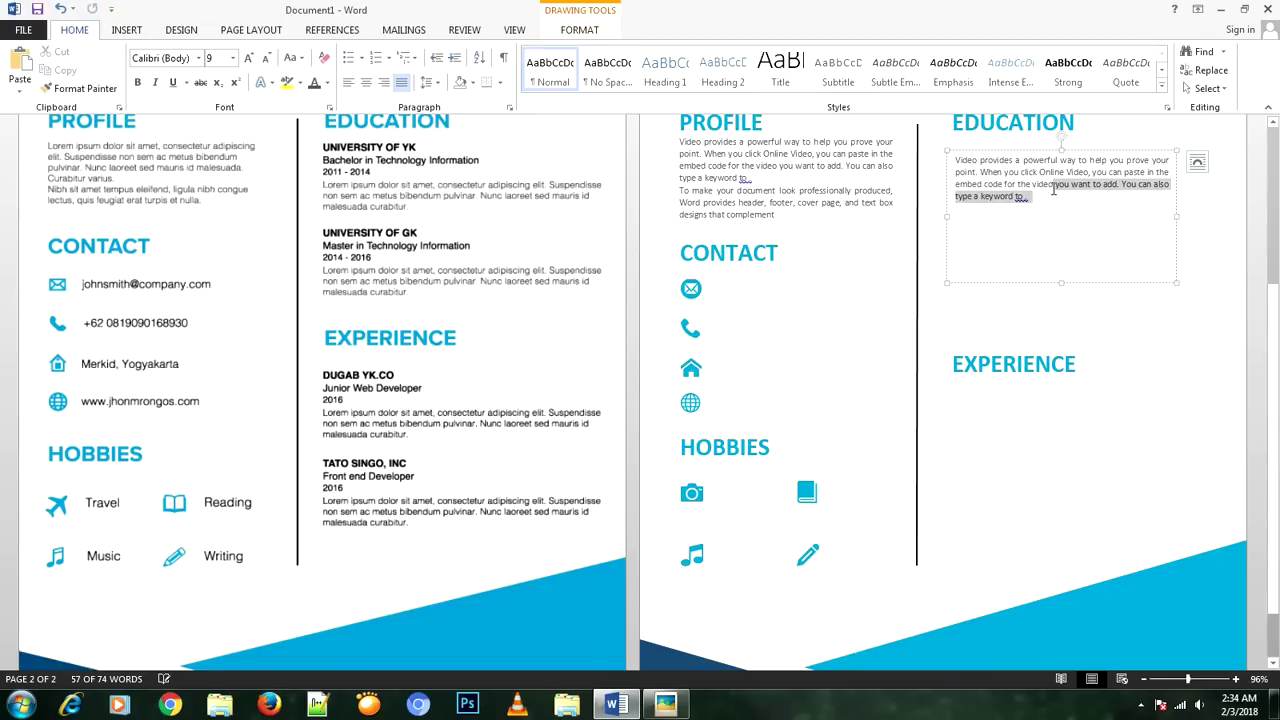
{"action": "key", "text": "Delete"}
{"action": "mouse_move", "coordinate": [1060, 283]}
{"action": "left_mouse_down"}
{"action": "mouse_move", "coordinate": [1051, 197]}
{"action": "mouse_move", "coordinate": [1022, 287]}
{"action": "left_mouse_up"}
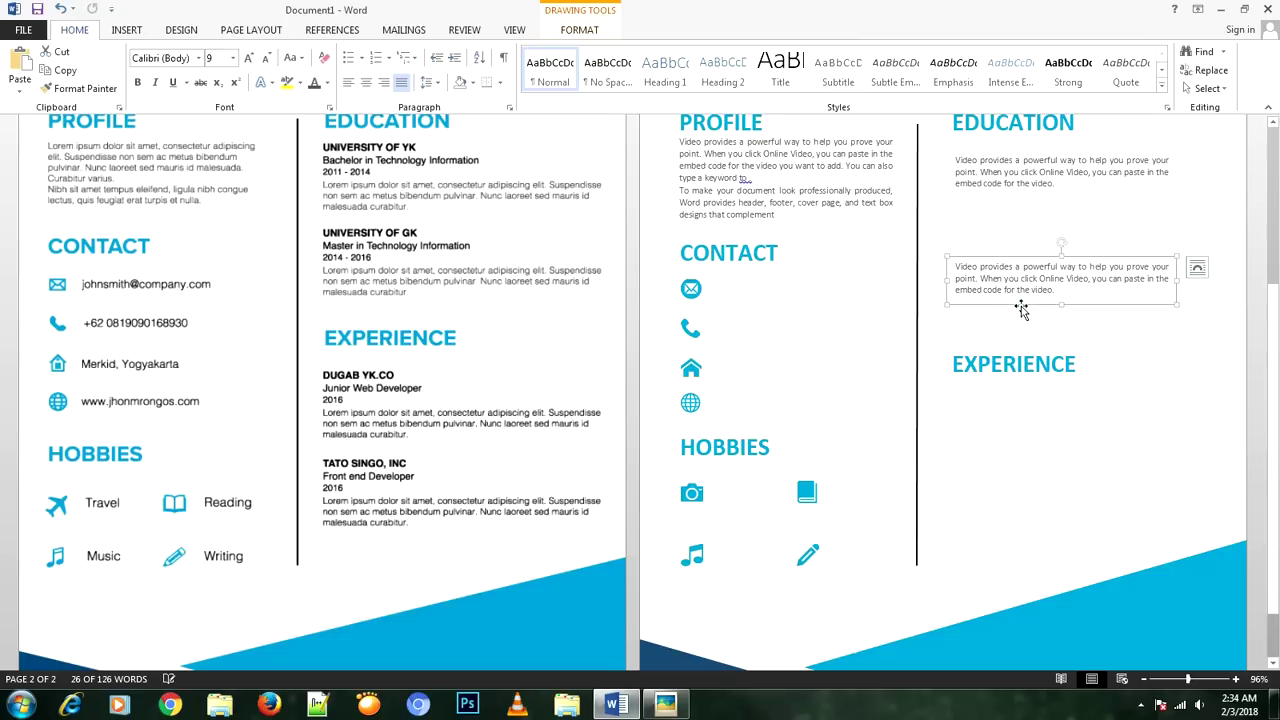
Add copies of that box below EXPERIENCE and beside the CONTACT email icon
{"action": "left_click_drag", "start_coordinate": [1021, 305], "coordinate": [1019, 541]}
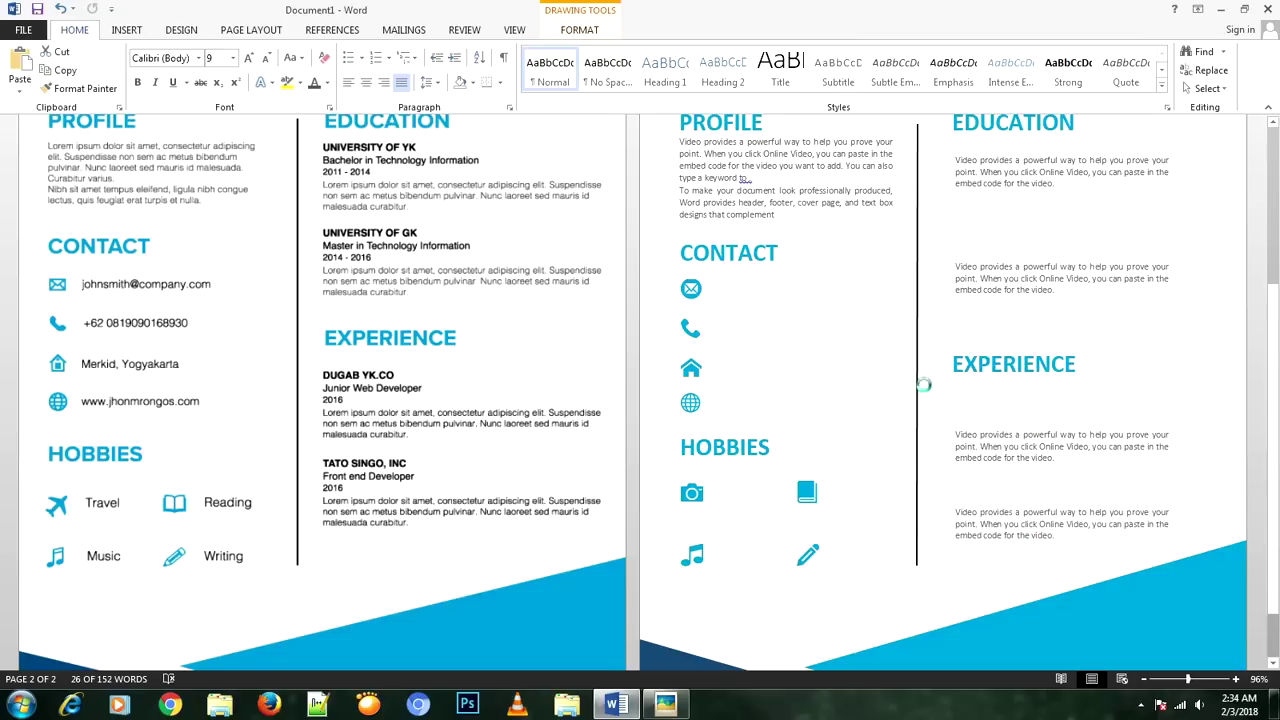
{"action": "left_click", "coordinate": [1004, 303]}
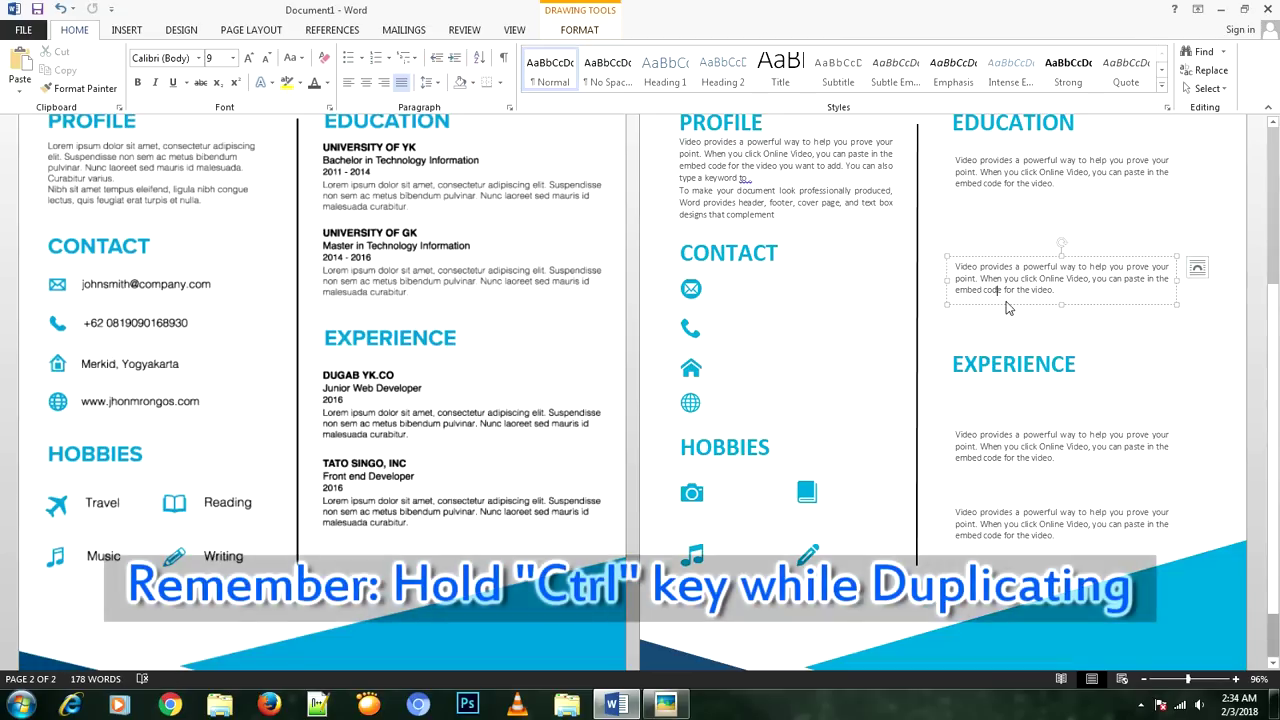
{"action": "mouse_move", "coordinate": [1008, 313]}
{"action": "left_mouse_down", "text": "ctrl"}
{"action": "mouse_move", "coordinate": [835, 307]}
{"action": "mouse_move", "coordinate": [691, 252]}
{"action": "left_mouse_up", "text": "ctrl"}
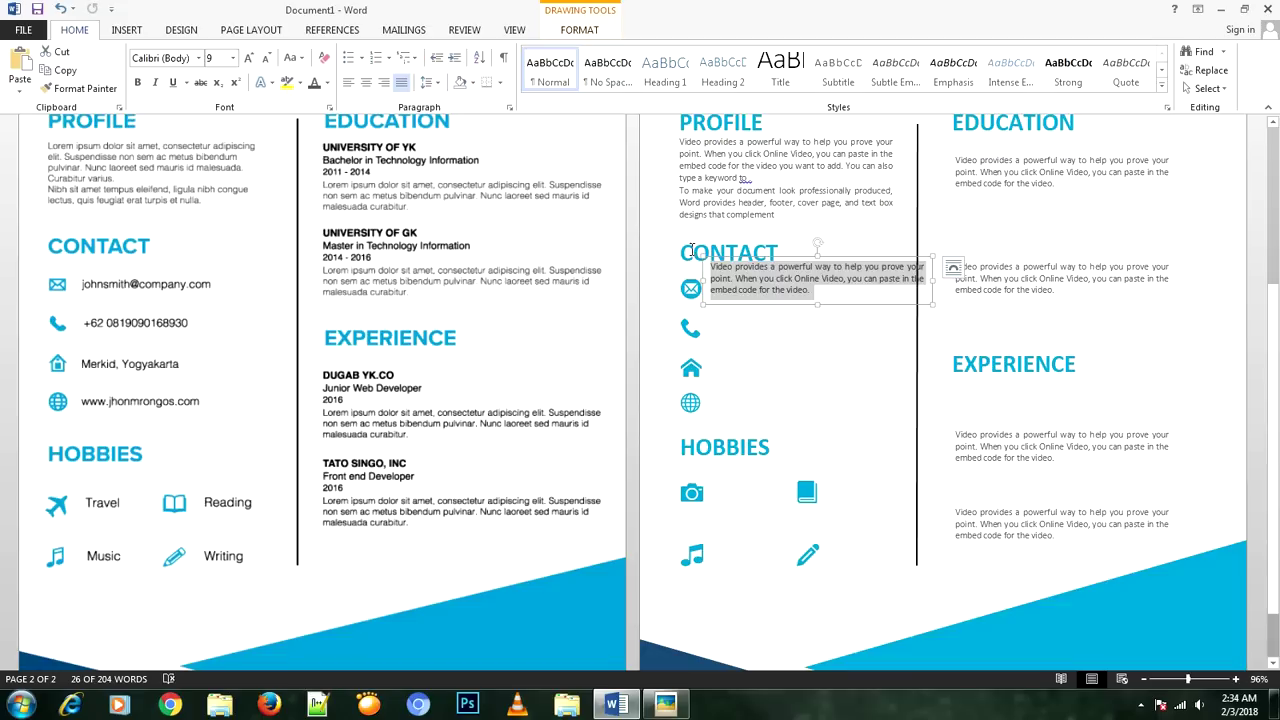
Clear the CONTACT copy, set it to 14 pt, enter the e-mail address, and align it with its icon
{"action": "key", "text": "Delete"}
{"action": "right_click", "coordinate": [758, 273]}
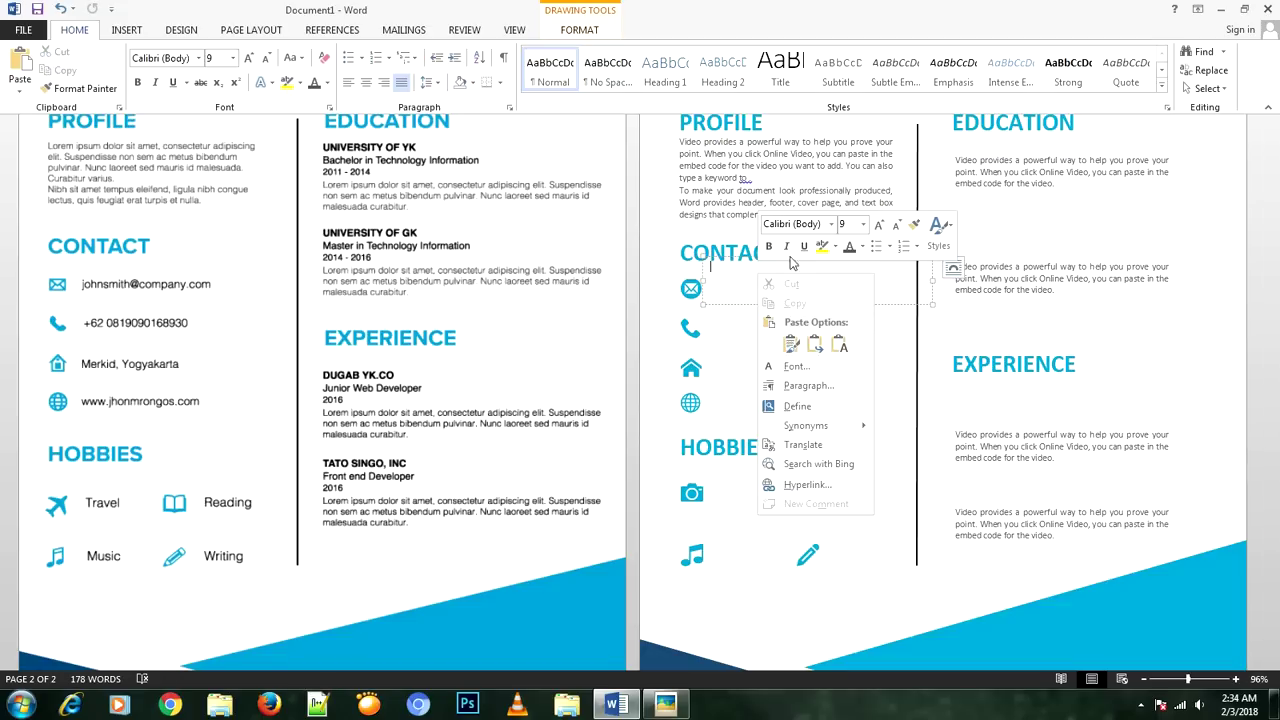
{"action": "left_click", "coordinate": [862, 228]}
{"action": "left_click", "coordinate": [862, 228]}
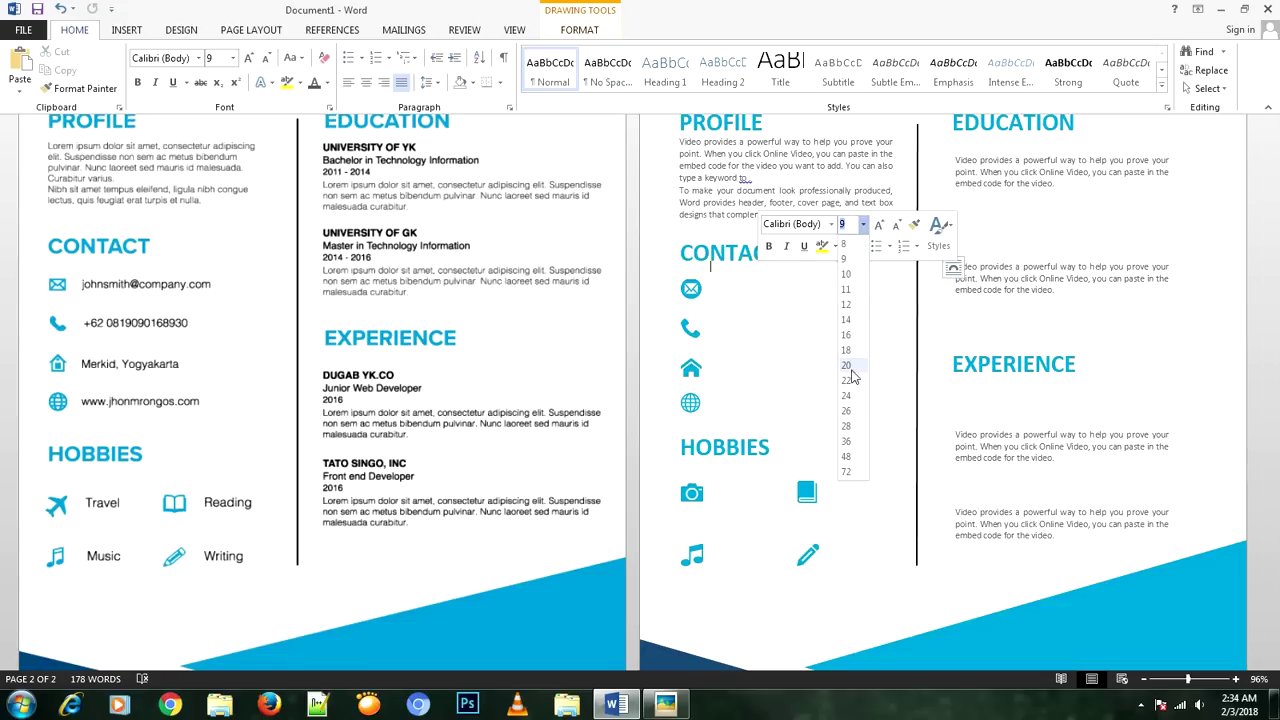
{"action": "left_click", "coordinate": [857, 320]}
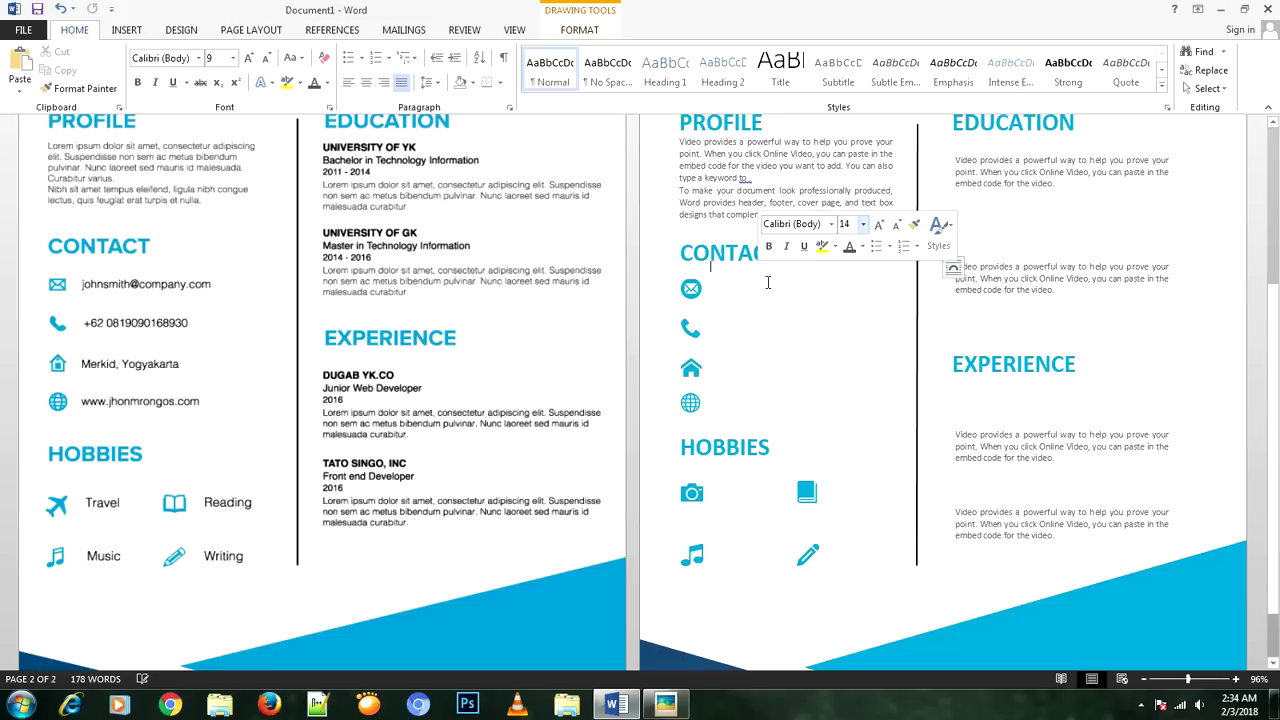
{"action": "type", "text": "y"}
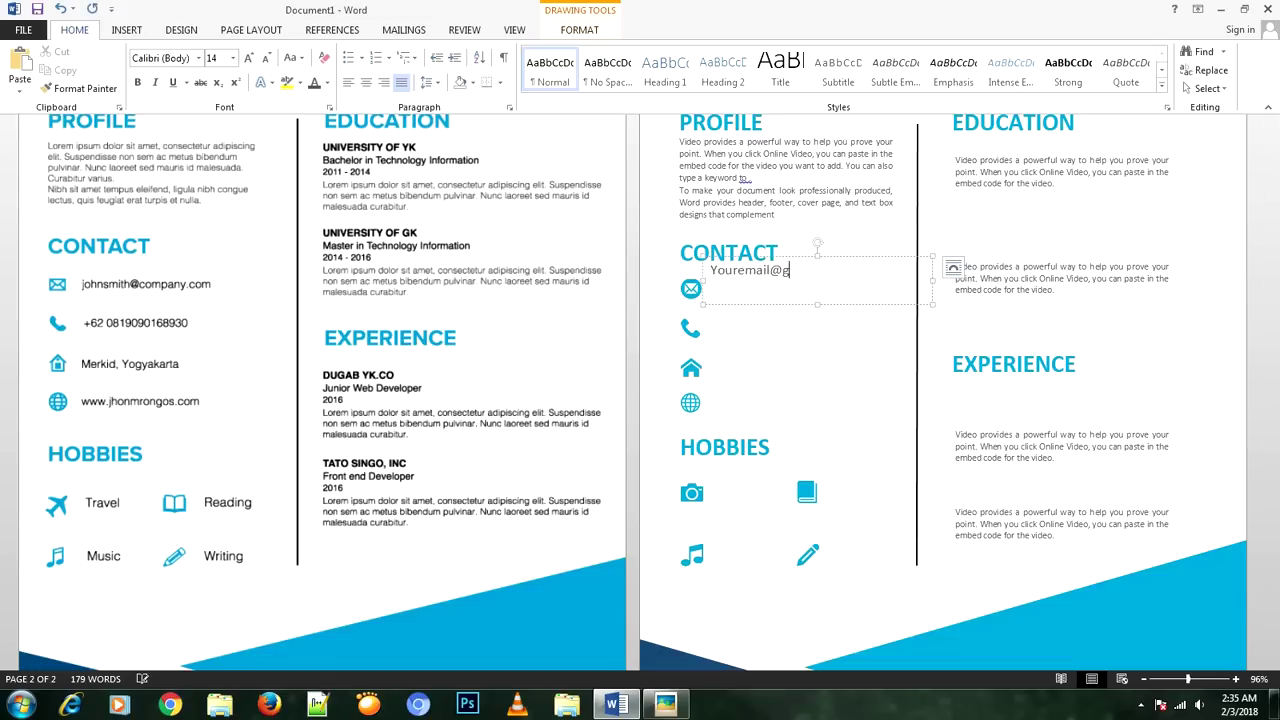
{"action": "type", "text": "mail.com"}
{"action": "left_click_drag", "start_coordinate": [787, 255], "coordinate": [793, 318]}
Copy the box to the phone and home rows, entering the phone number and the address
{"action": "left_click", "coordinate": [828, 325]}
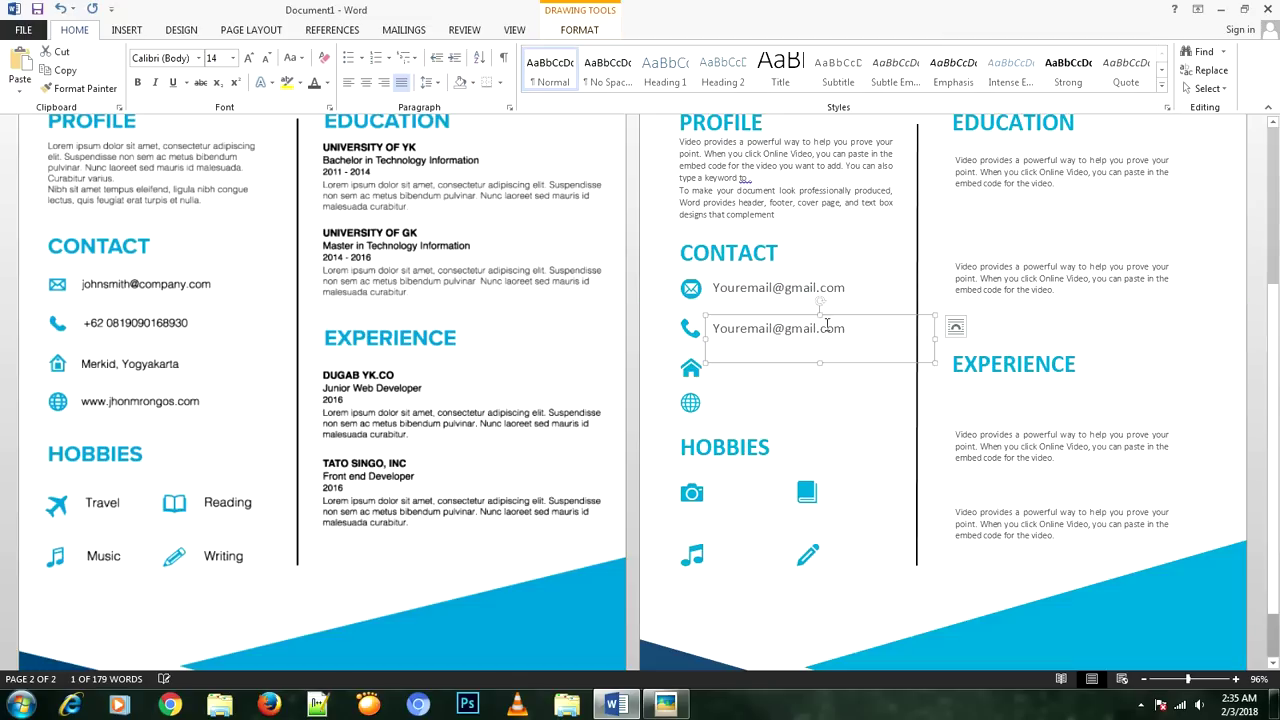
{"action": "triple_click", "coordinate": [846, 328]}
{"action": "key", "text": "BackSpace"}
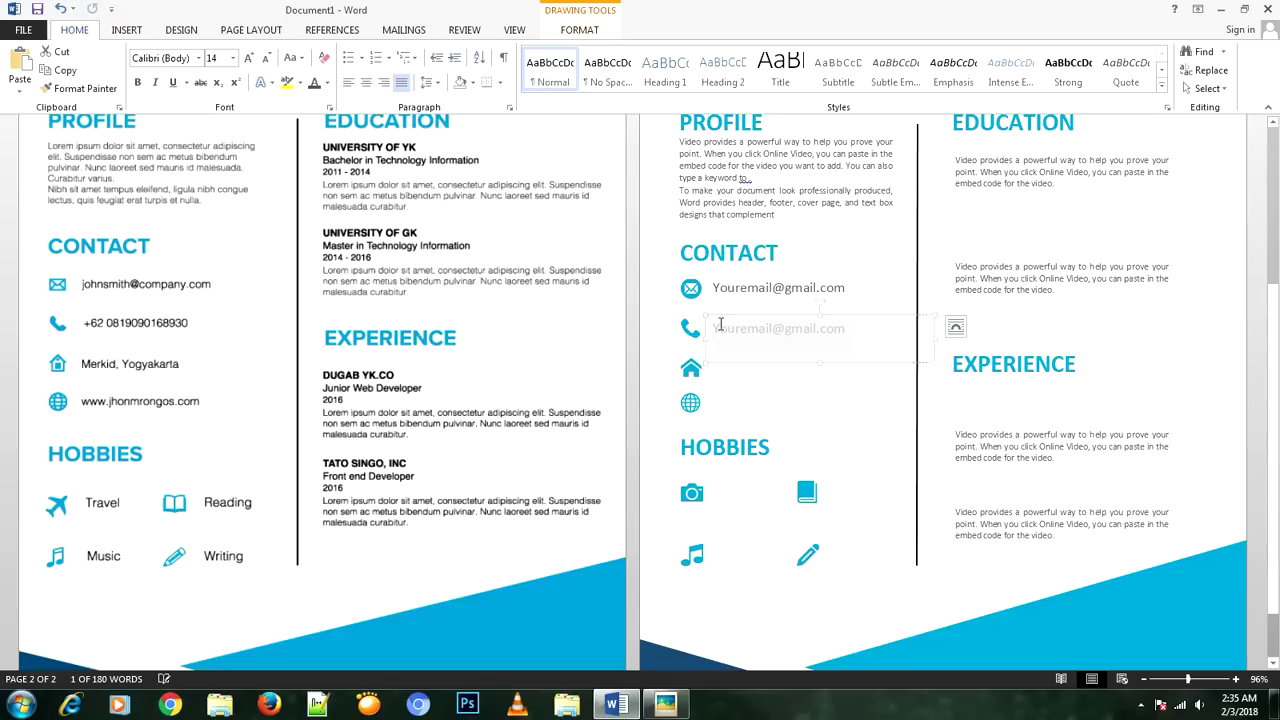
{"action": "type", "text": "+62 0876543210"}
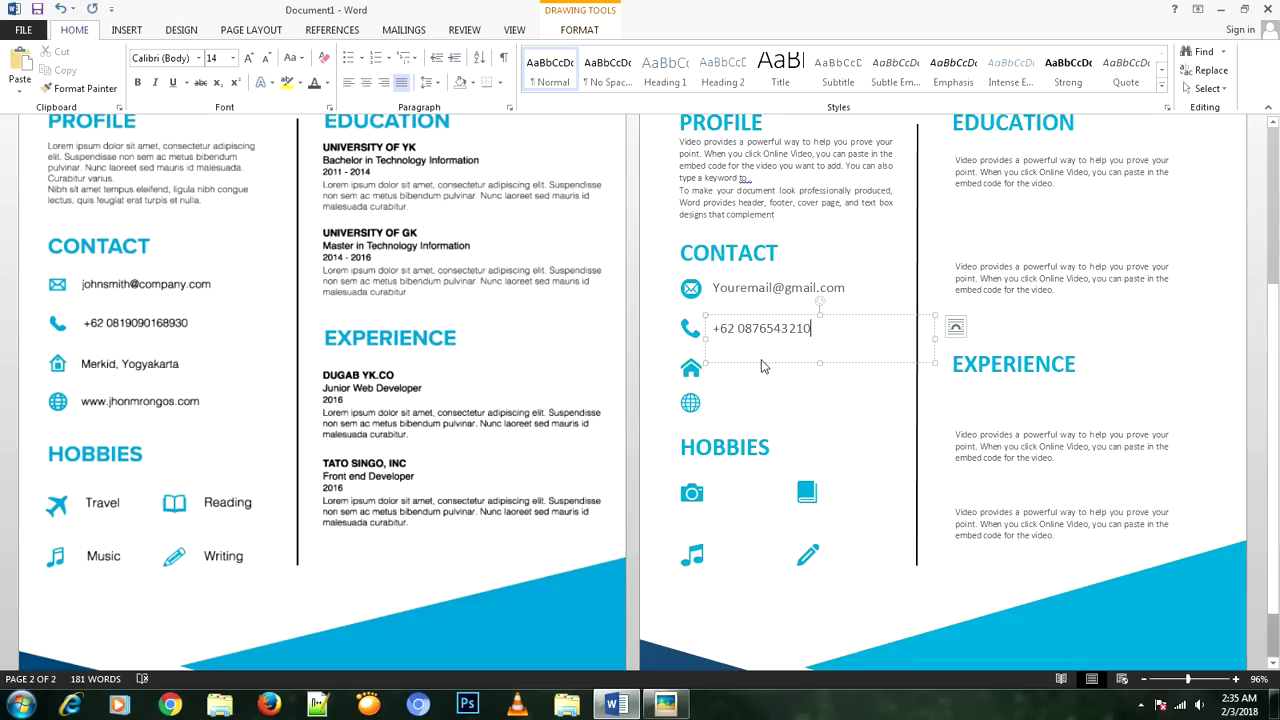
{"action": "left_click_drag", "start_coordinate": [761, 364], "coordinate": [761, 402]}
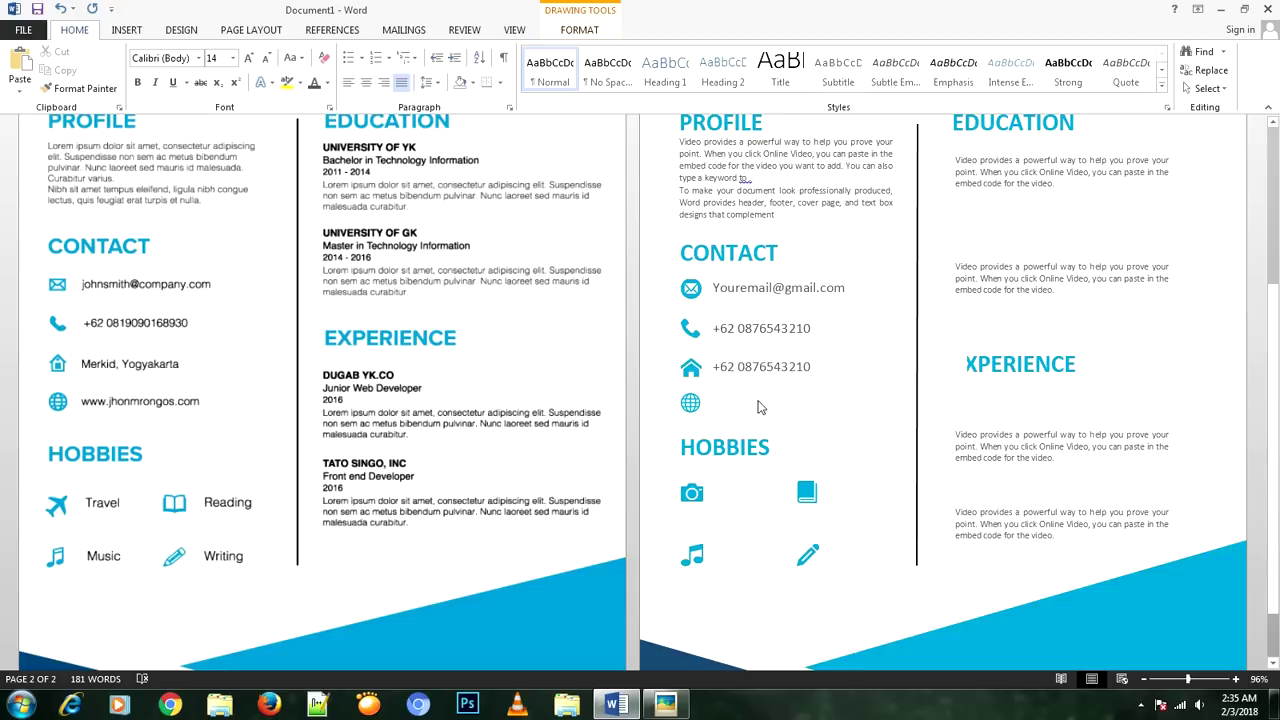
{"action": "triple_click", "coordinate": [824, 367]}
{"action": "key", "text": "BackSpace"}
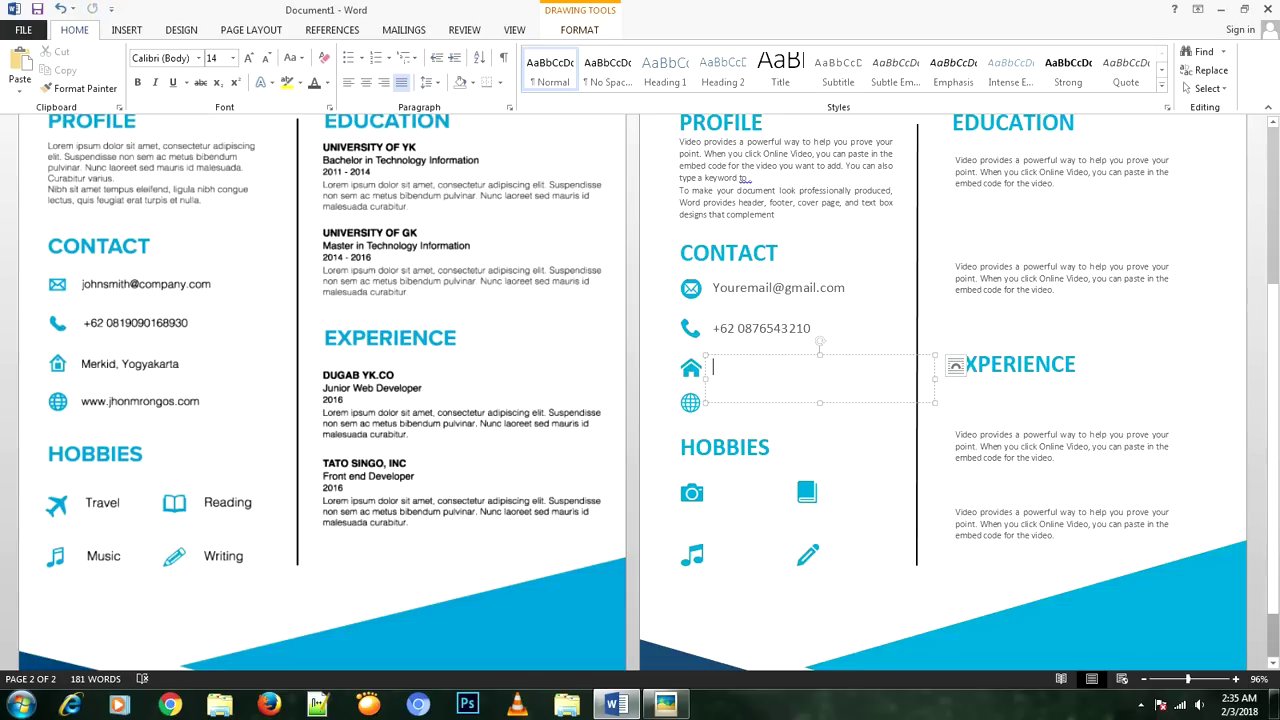
{"action": "type", "text": "Merkid, Yogyak"}
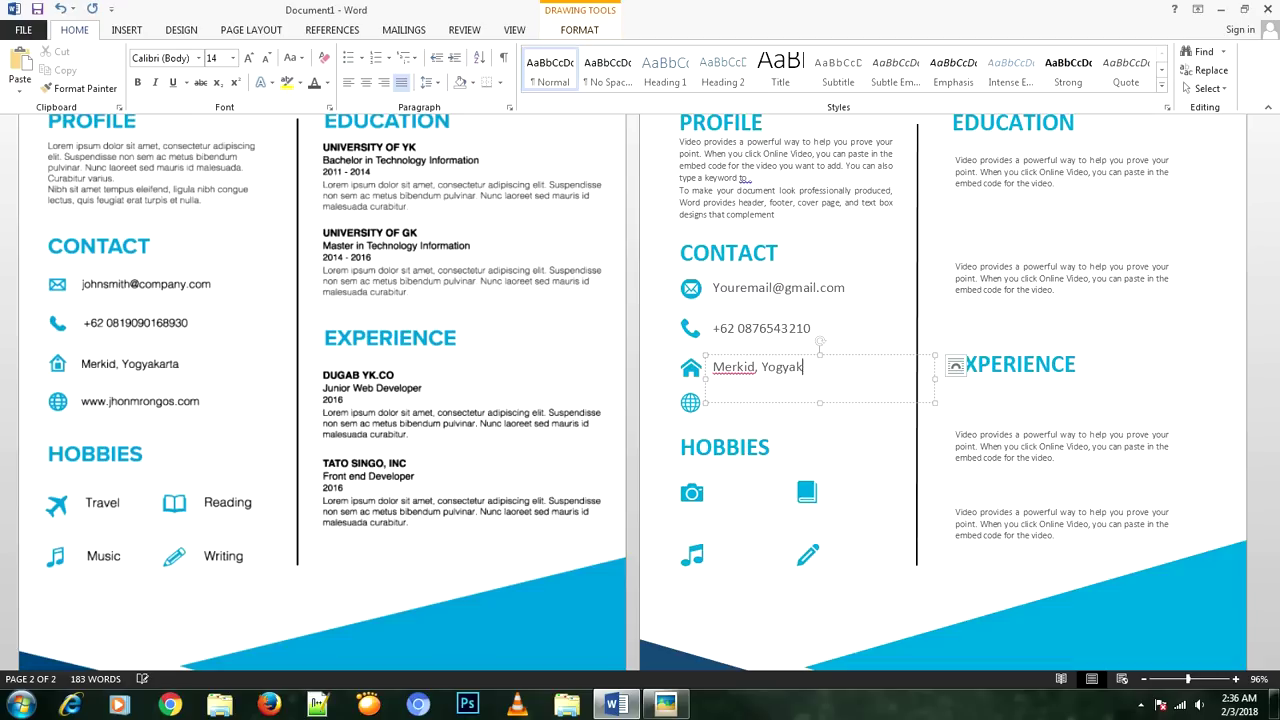
{"action": "type", "text": "arta"}
Add the website on the globe row, ignore the address spelling flag, and resize the address box
{"action": "left_click_drag", "start_coordinate": [751, 403], "coordinate": [751, 404]}
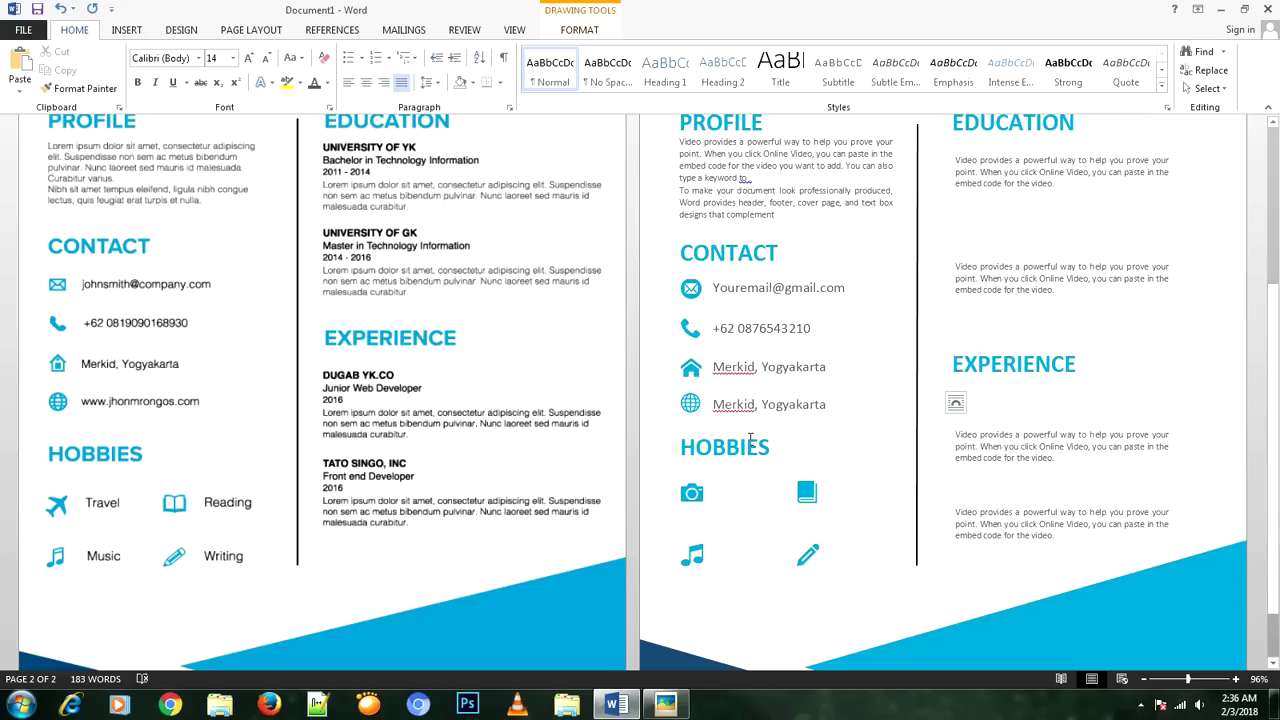
{"action": "triple_click", "coordinate": [723, 405]}
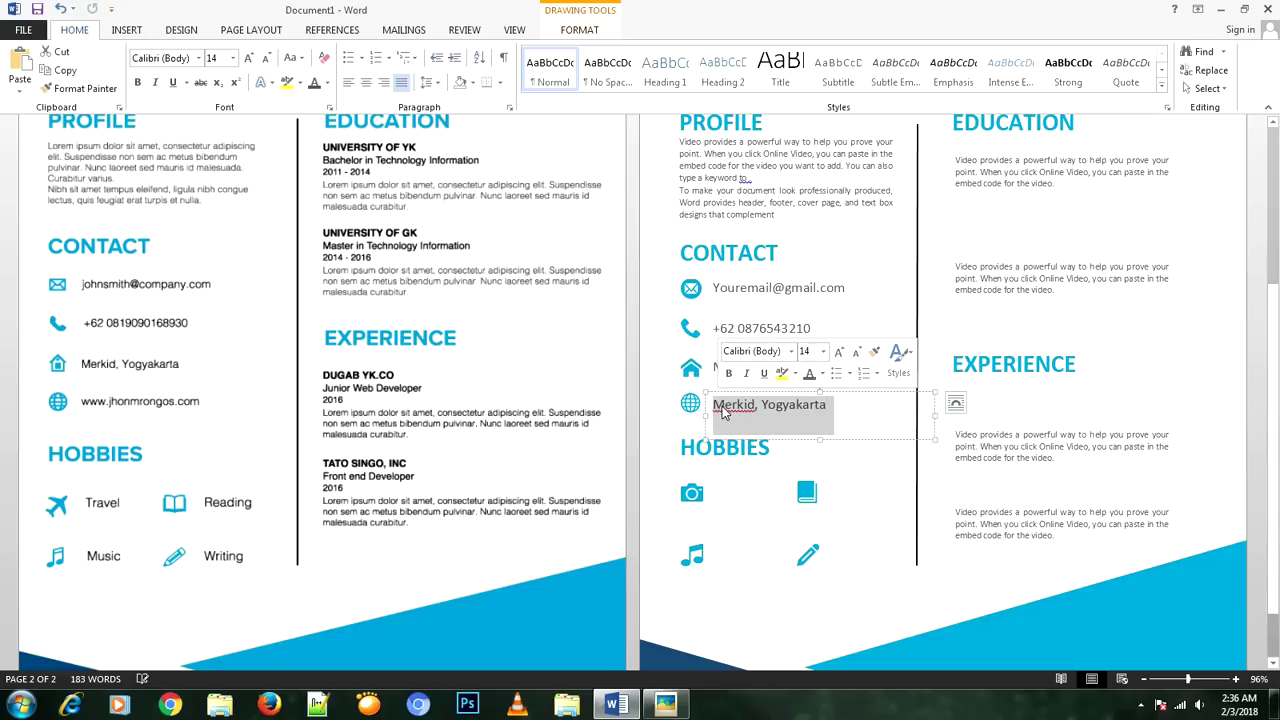
{"action": "type", "text": "www.yourwebsite.com"}
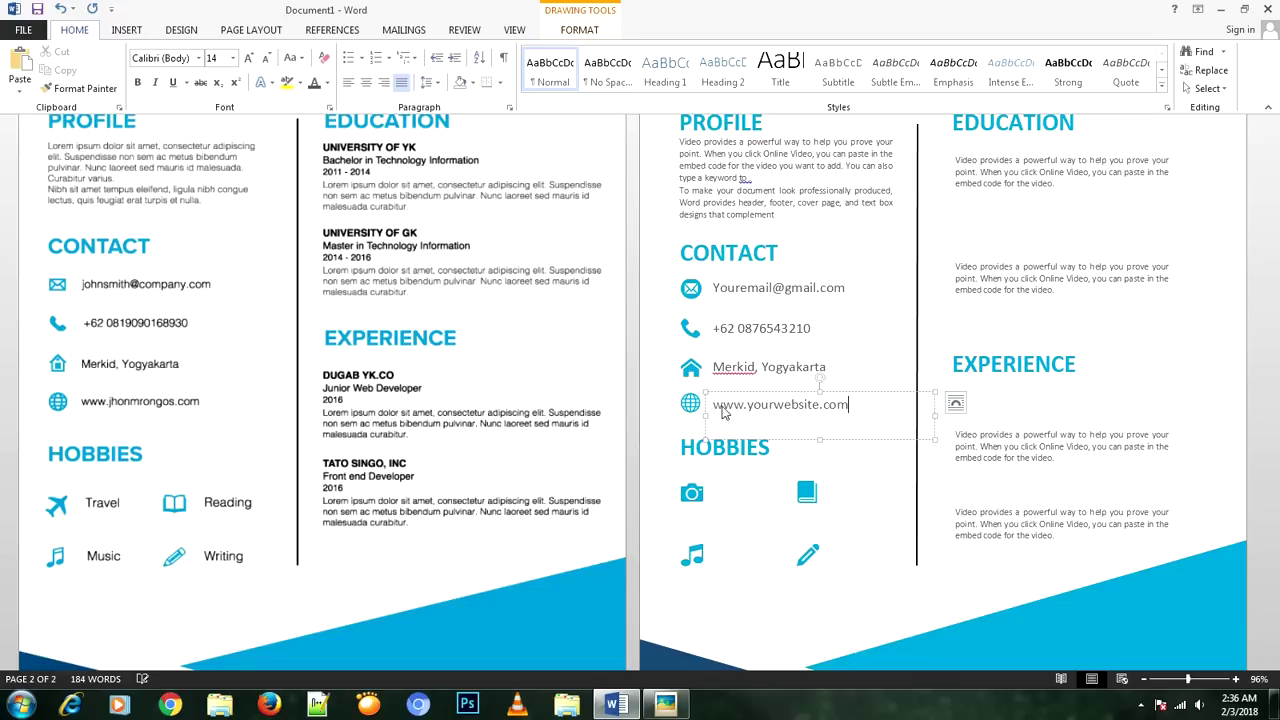
{"action": "right_click", "coordinate": [754, 369]}
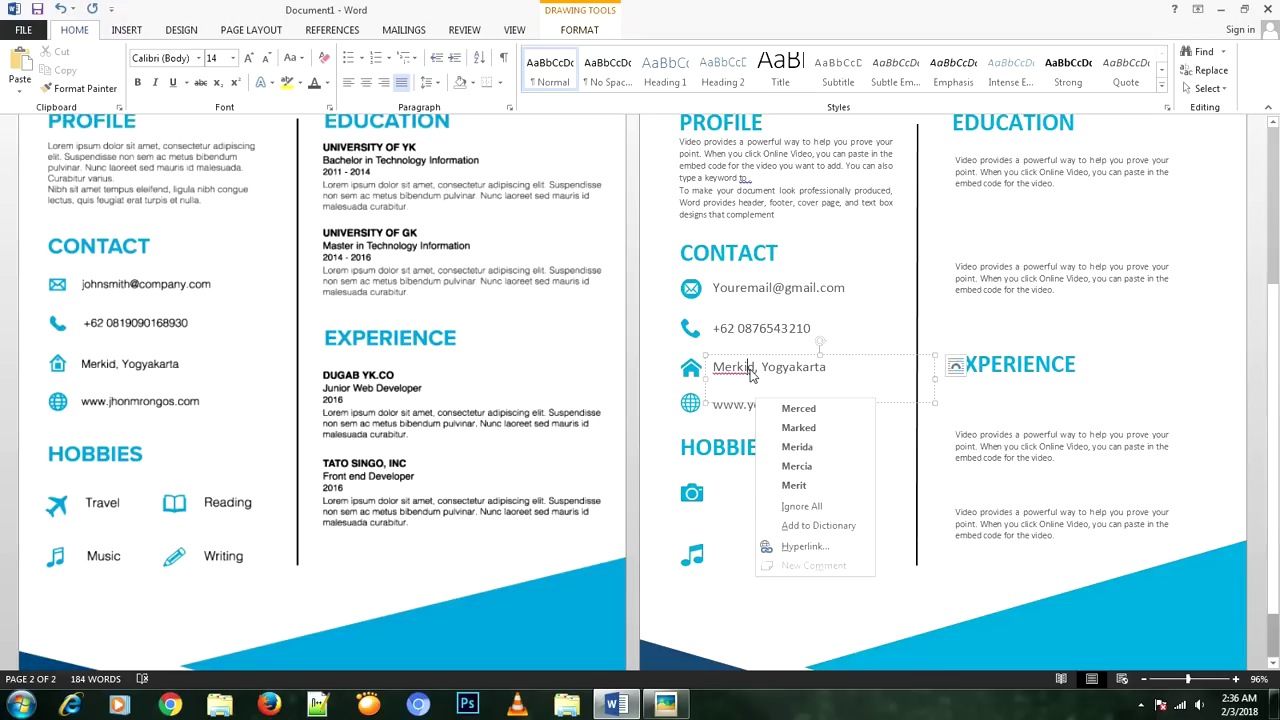
{"action": "left_click", "coordinate": [805, 505]}
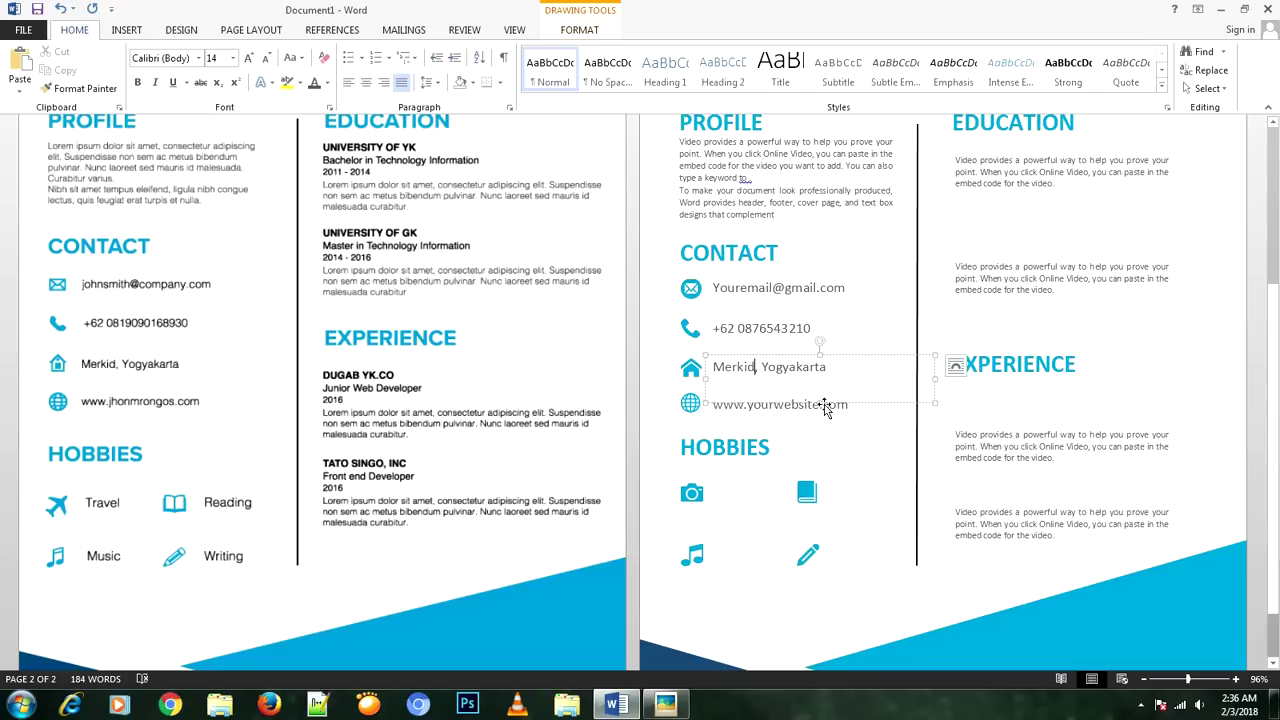
{"action": "left_click_drag", "start_coordinate": [820, 403], "coordinate": [818, 378]}
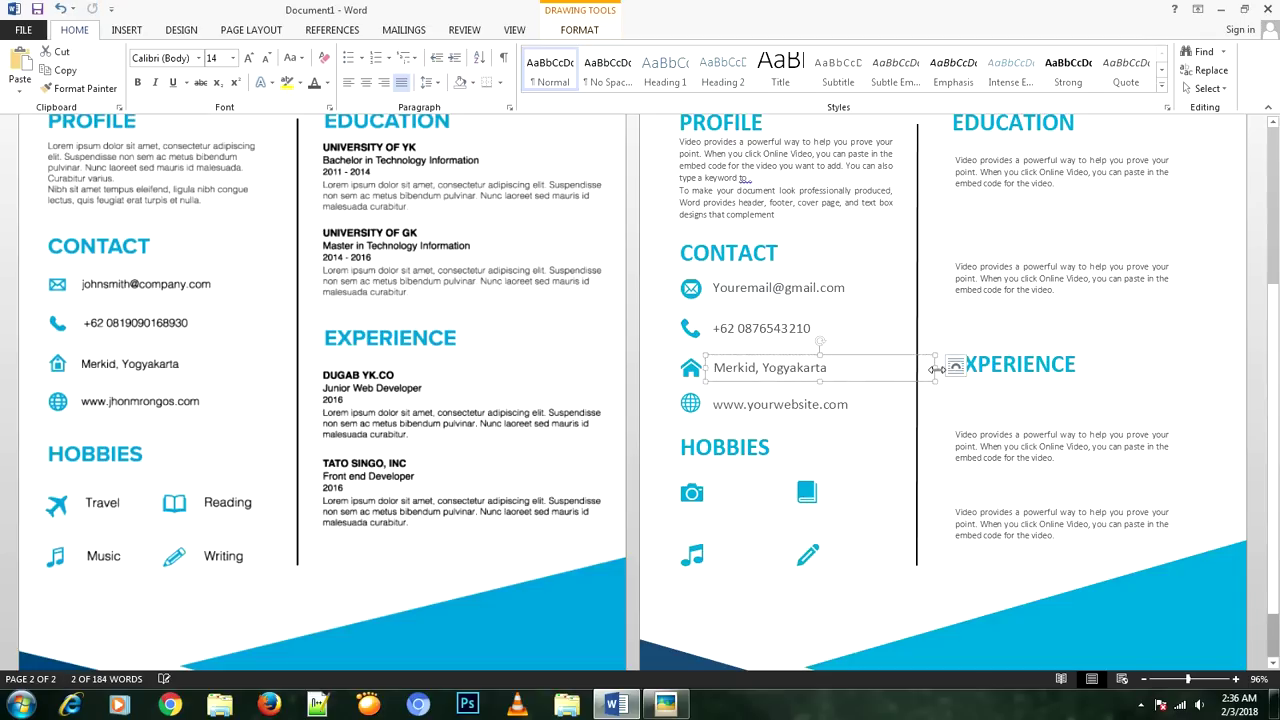
{"action": "mouse_move", "coordinate": [894, 365]}
{"action": "left_mouse_down"}
{"action": "mouse_move", "coordinate": [870, 366]}
{"action": "mouse_move", "coordinate": [831, 509]}
{"action": "mouse_move", "coordinate": [803, 491]}
{"action": "left_mouse_up"}
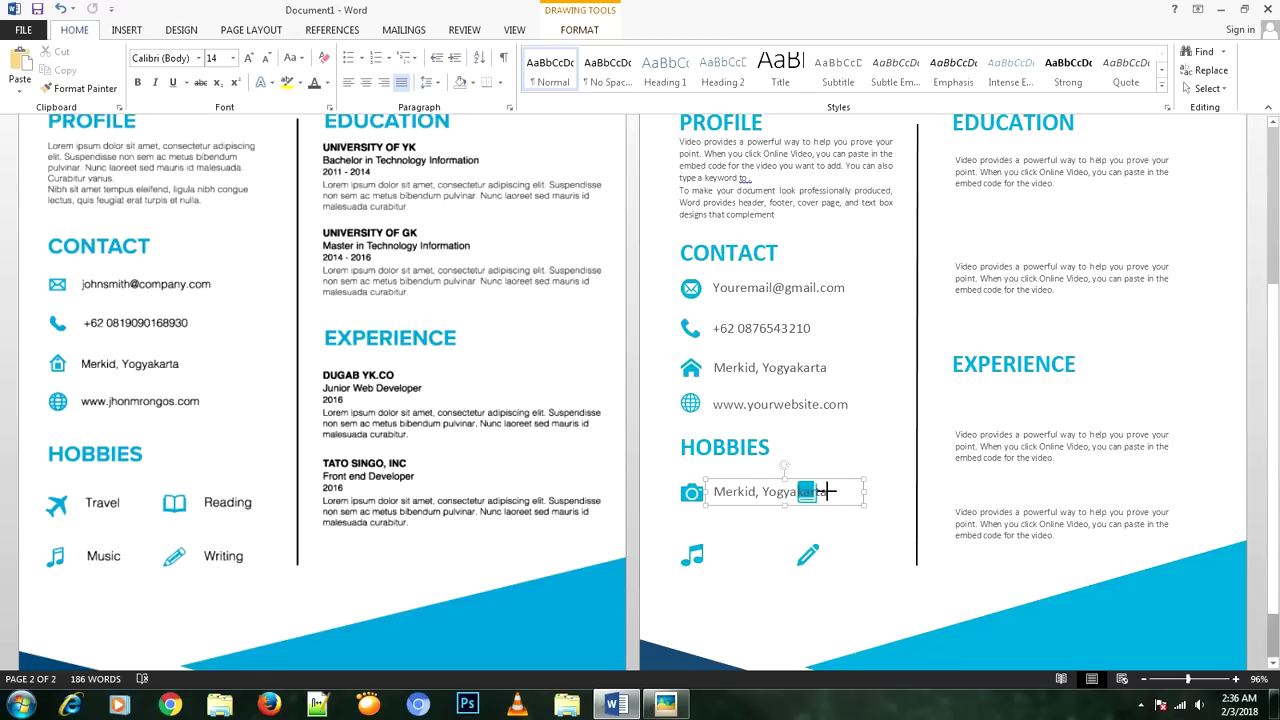
Label the camera icon Photography and align the box with it
{"action": "triple_click", "coordinate": [767, 492]}
{"action": "key", "text": "BackSpace"}
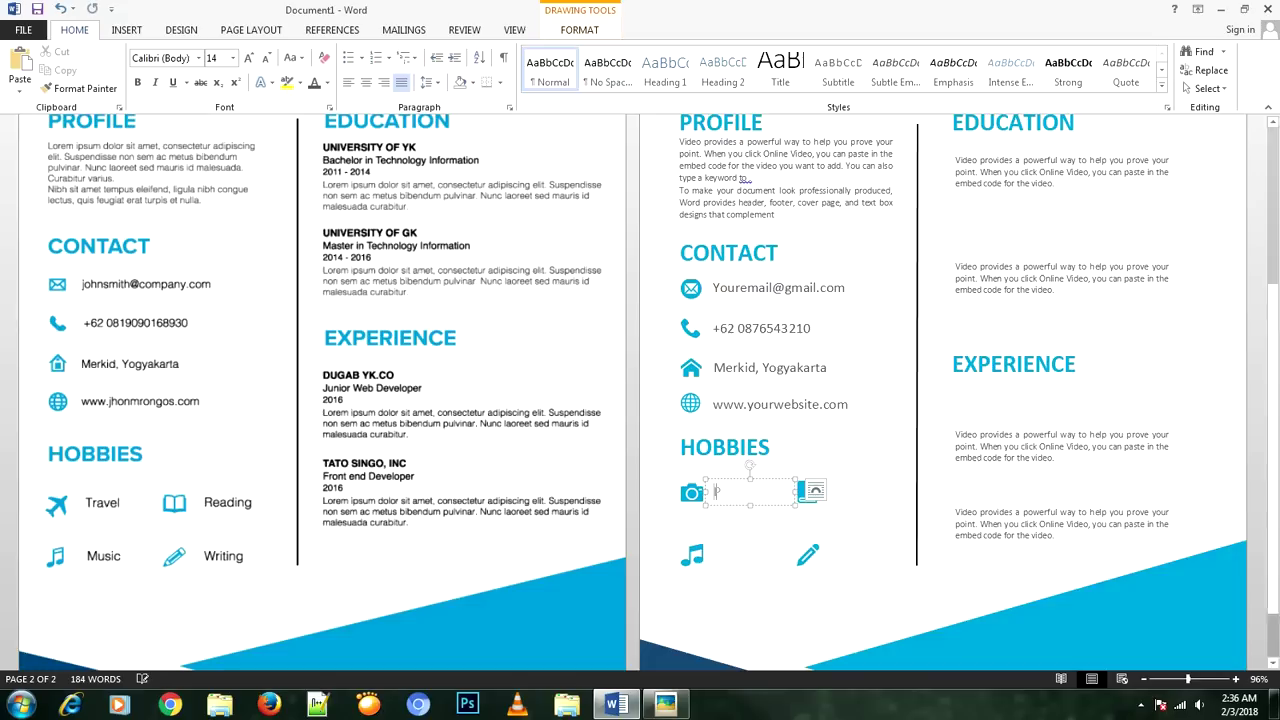
{"action": "type", "text": "Photograph"}
{"action": "type", "text": "y"}
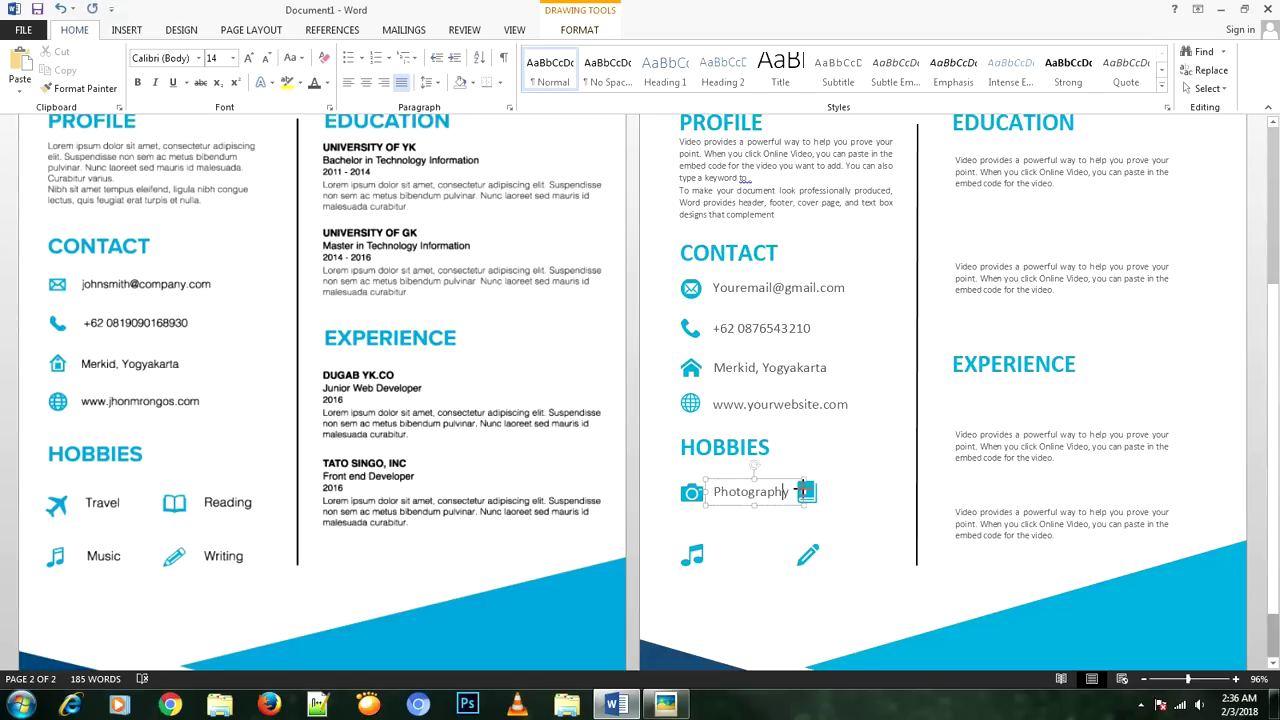
{"action": "left_click", "coordinate": [804, 489]}
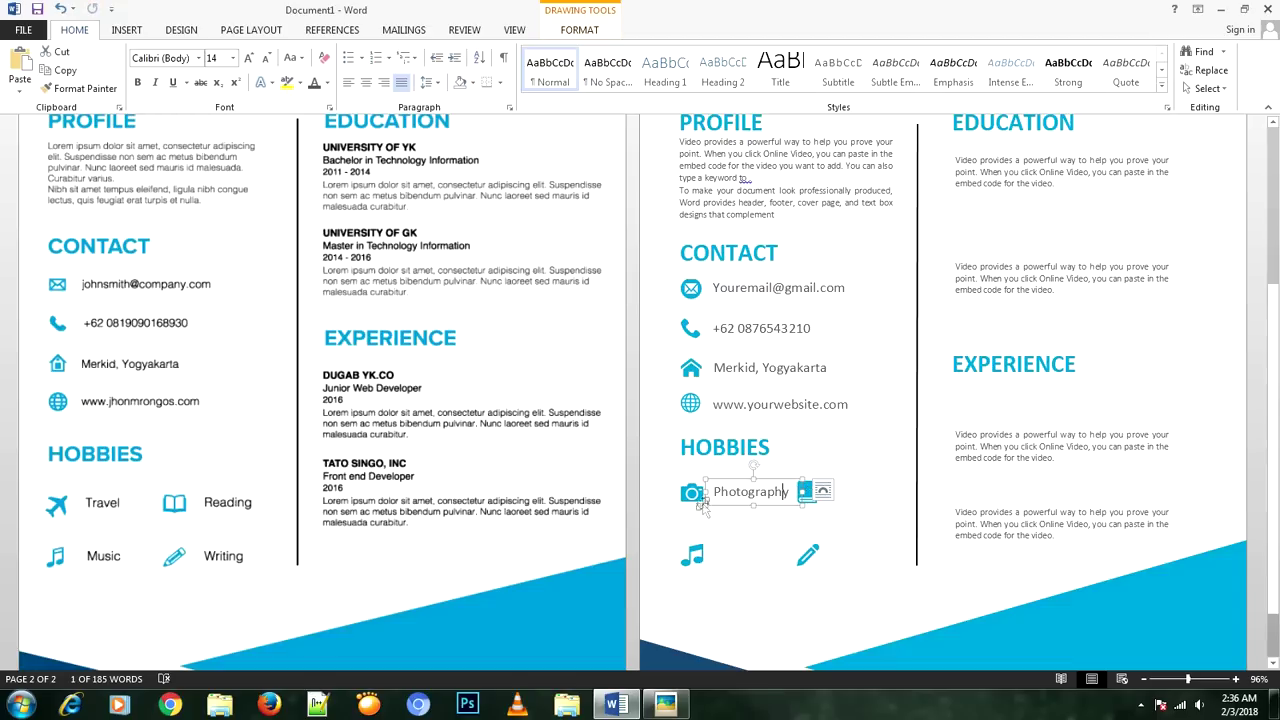
{"action": "left_click_drag", "start_coordinate": [703, 503], "coordinate": [732, 565]}
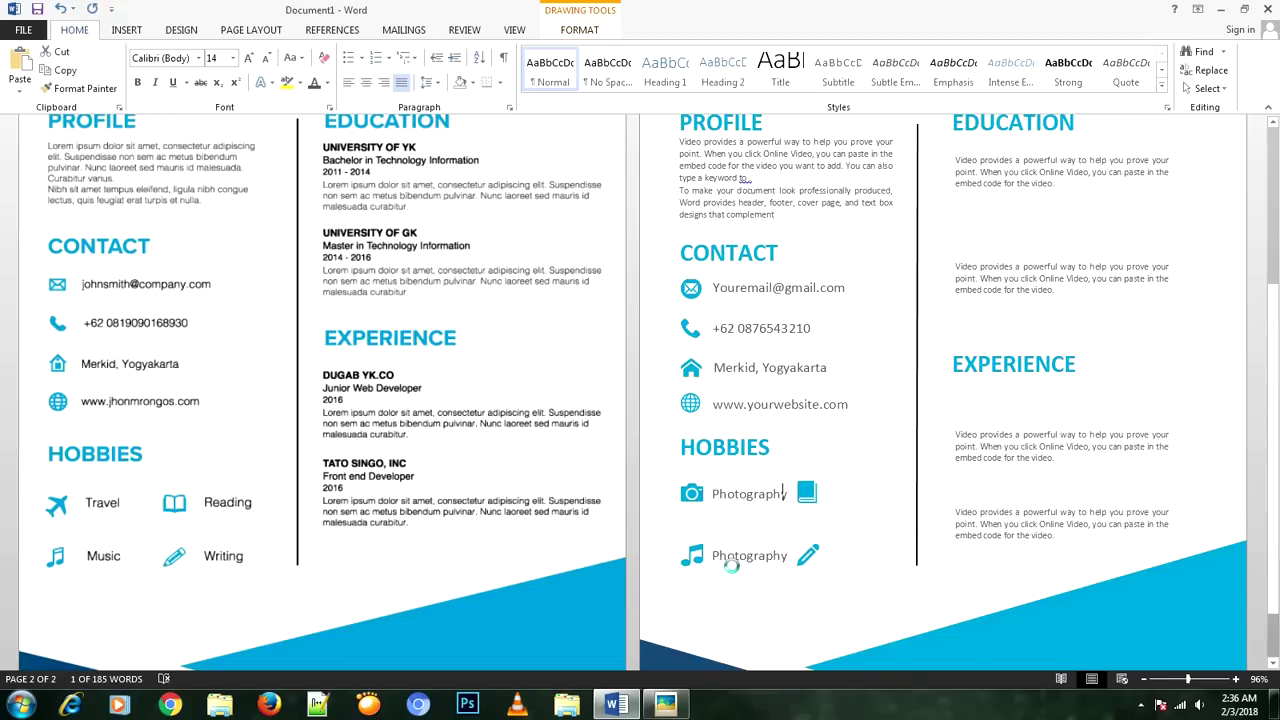
Add Music and Writing labels beside their icons and place a copy beside the book icon
{"action": "left_click_drag", "start_coordinate": [789, 556], "coordinate": [706, 554]}
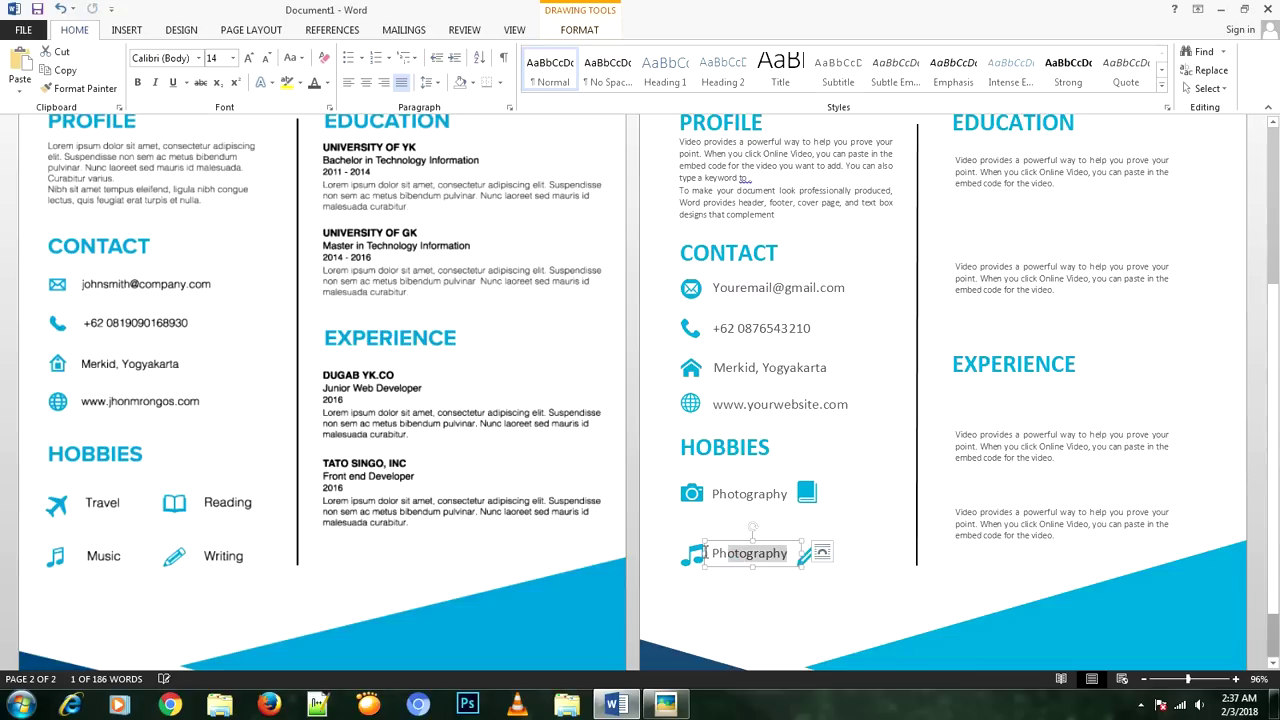
{"action": "type", "text": "Music"}
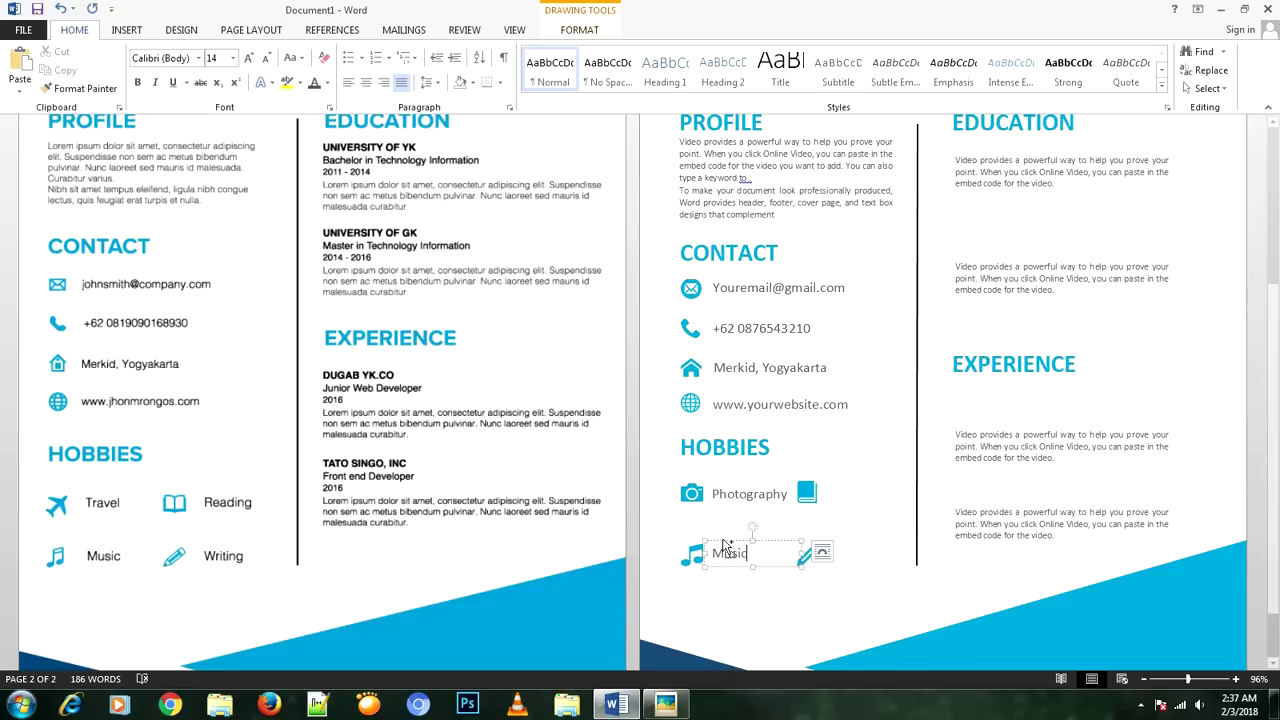
{"action": "mouse_move", "coordinate": [745, 566]}
{"action": "left_mouse_down"}
{"action": "mouse_move", "coordinate": [868, 566]}
{"action": "mouse_move", "coordinate": [843, 557]}
{"action": "left_mouse_up"}
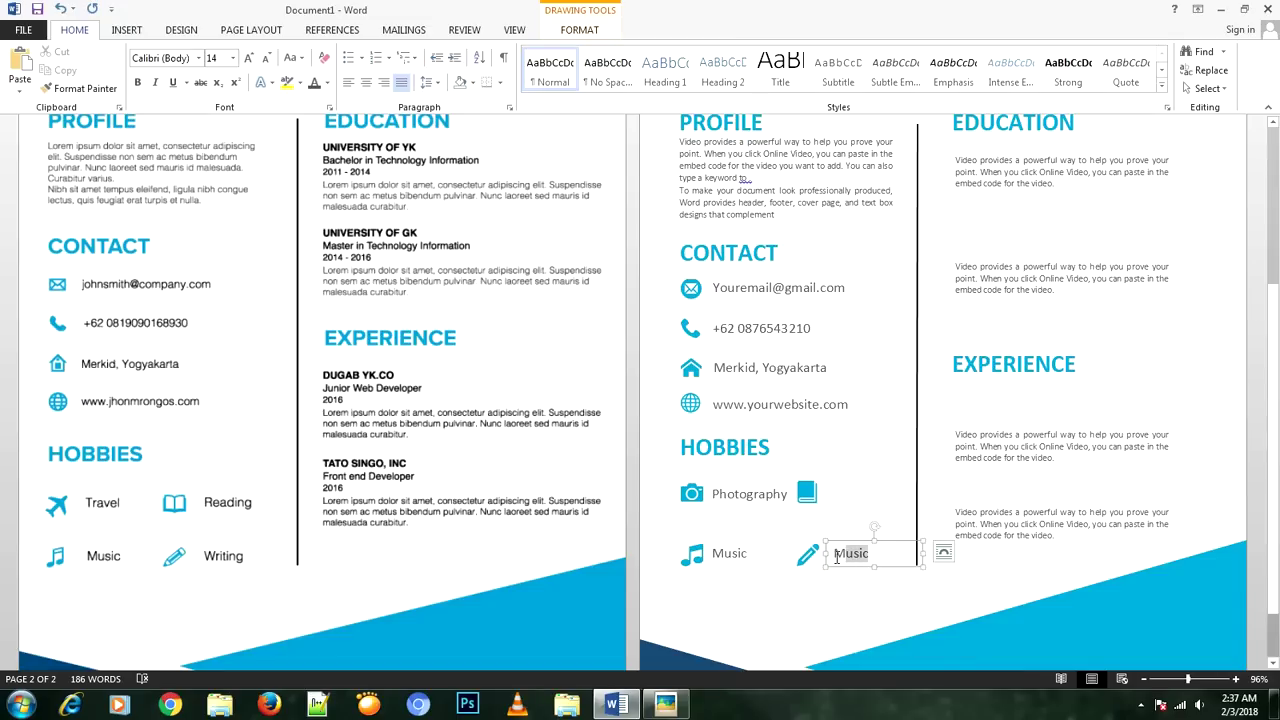
{"action": "type", "text": "Writing"}
{"action": "mouse_move", "coordinate": [866, 541]}
{"action": "left_mouse_down"}
{"action": "mouse_move", "coordinate": [881, 494]}
{"action": "mouse_move", "coordinate": [834, 493]}
{"action": "left_mouse_up"}
{"action": "left_click", "coordinate": [881, 494]}
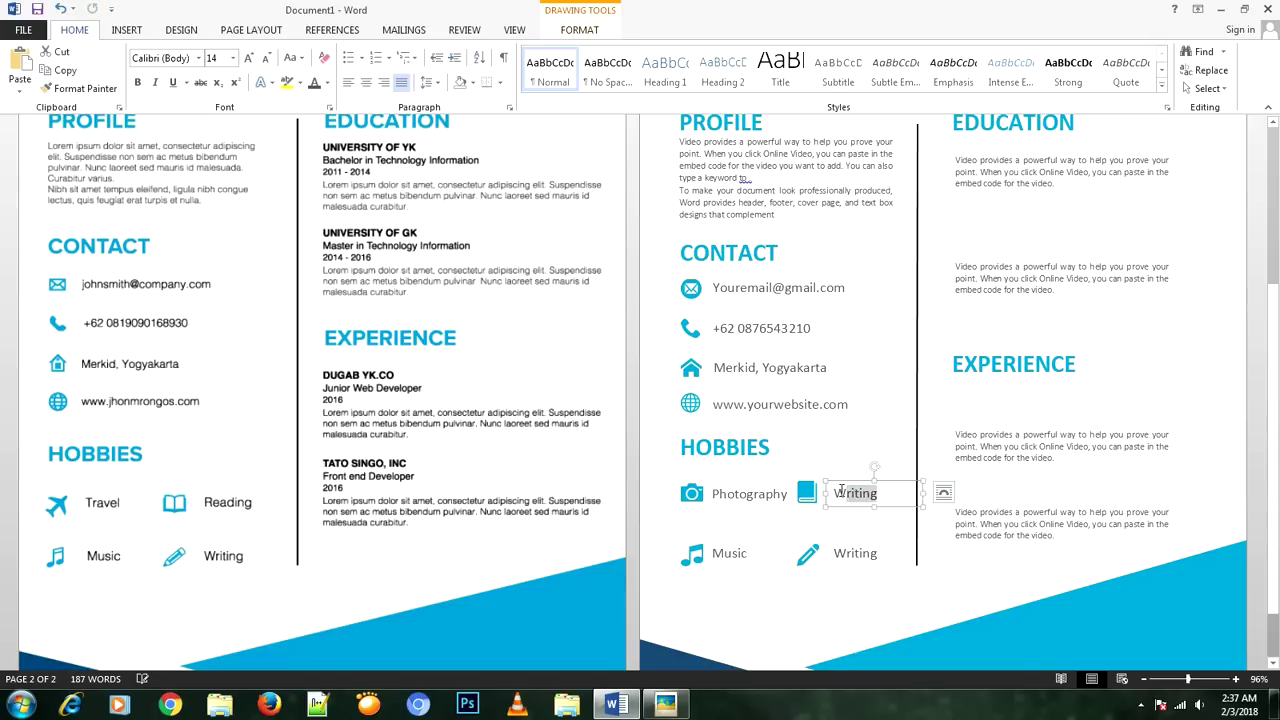
Label the book icon Reading, then copy that box under EDUCATION as UNIVERSITY OF YK
{"action": "type", "text": "Reading"}
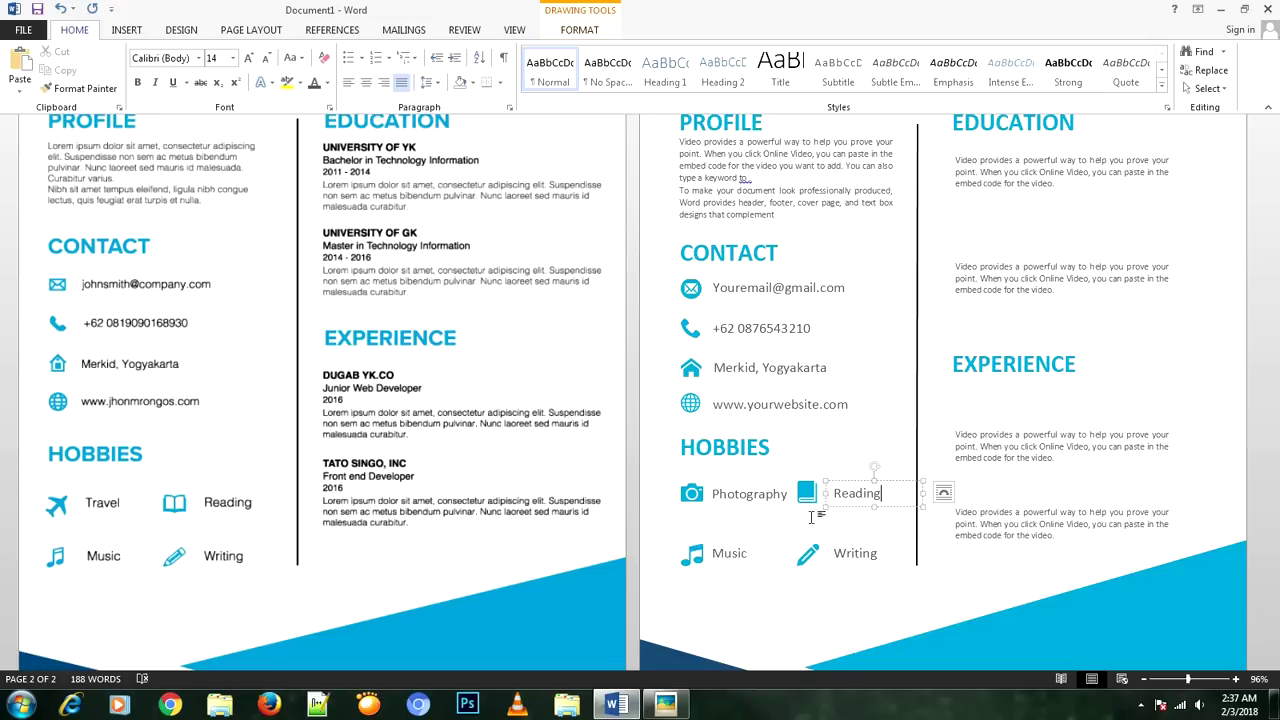
{"action": "scroll", "coordinate": [863, 480], "scroll_direction": "up", "scroll_amount": 1}
{"action": "left_click", "coordinate": [862, 556]}
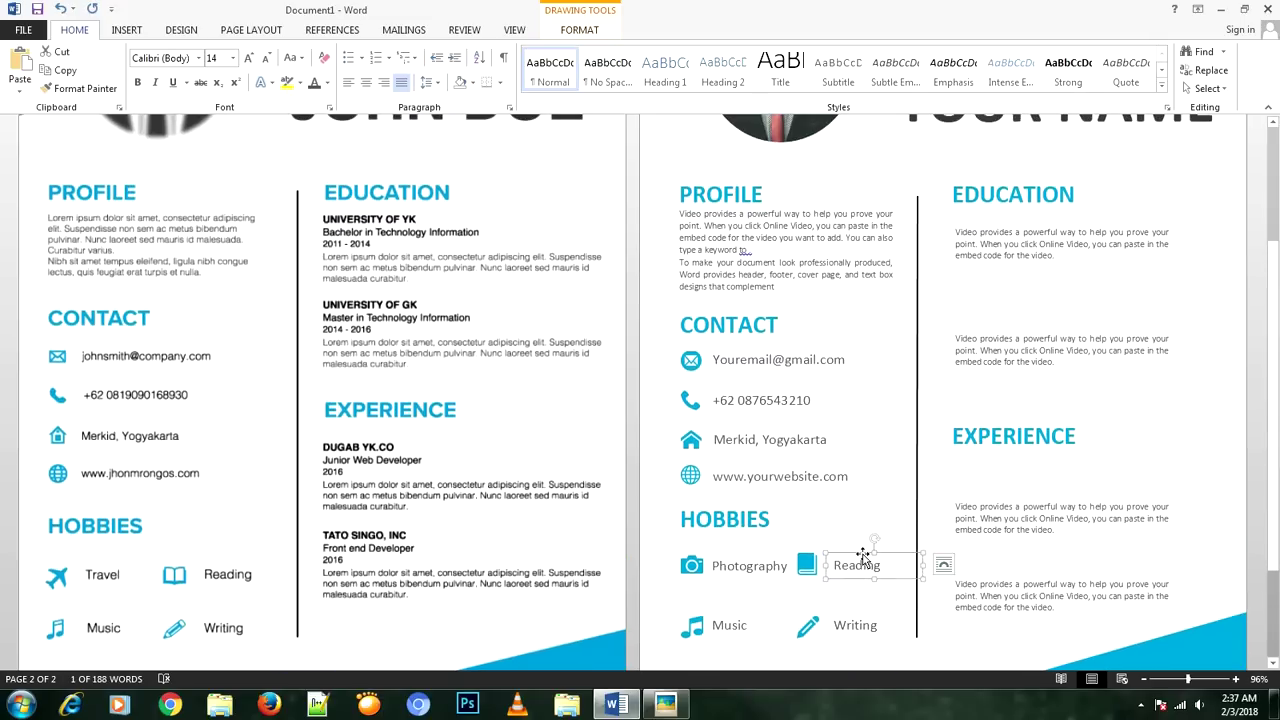
{"action": "mouse_move", "coordinate": [862, 556]}
{"action": "left_mouse_down"}
{"action": "mouse_move", "coordinate": [1013, 218]}
{"action": "mouse_move", "coordinate": [981, 209]}
{"action": "left_mouse_up"}
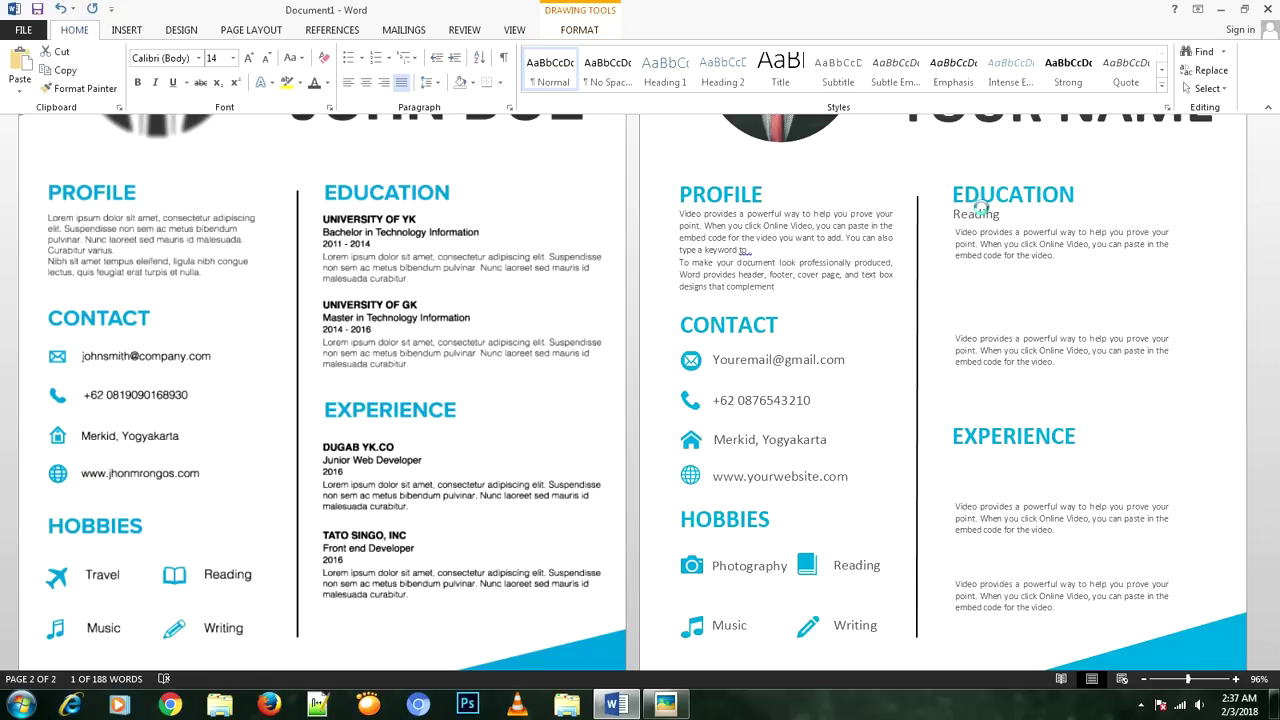
{"action": "left_click_drag", "start_coordinate": [1058, 212], "coordinate": [1122, 214]}
{"action": "left_click", "coordinate": [1083, 218]}
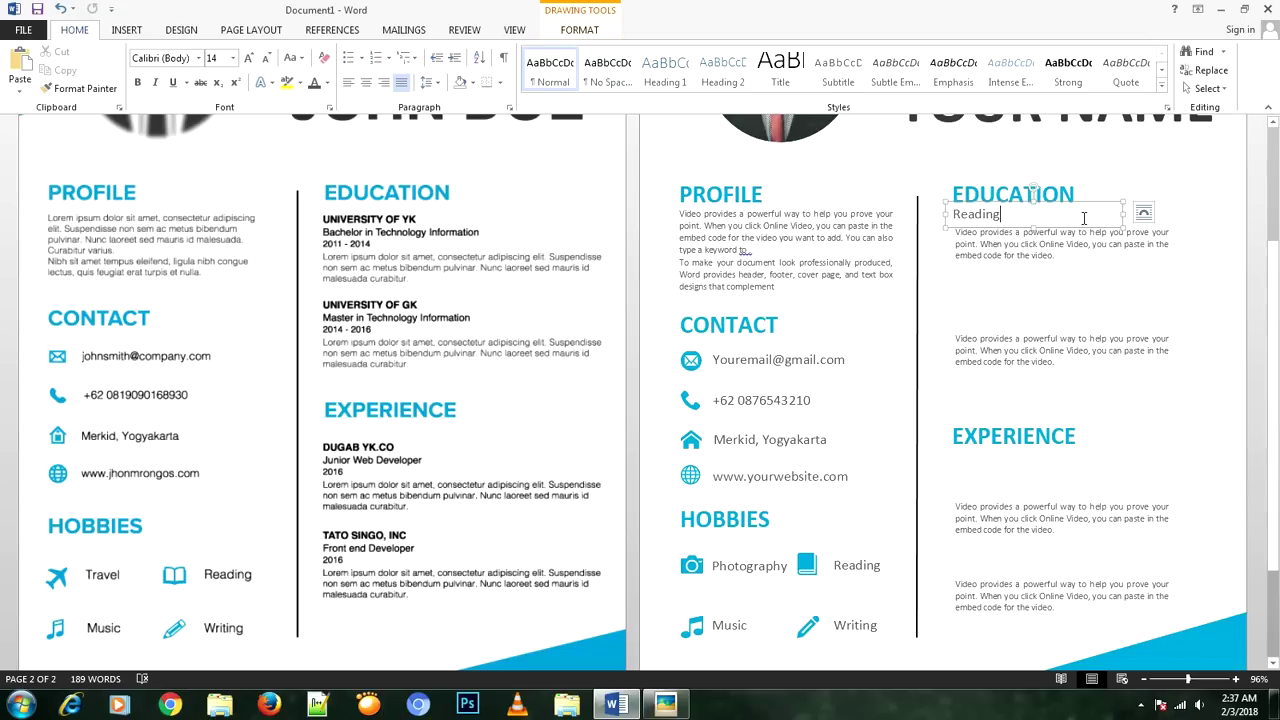
{"action": "key", "text": "BackSpace"}
{"action": "key", "text": "BackSpace"}
{"action": "key", "text": "BackSpace"}
{"action": "key", "text": "BackSpace"}
{"action": "key", "text": "BackSpace"}
{"action": "key", "text": "BackSpace"}
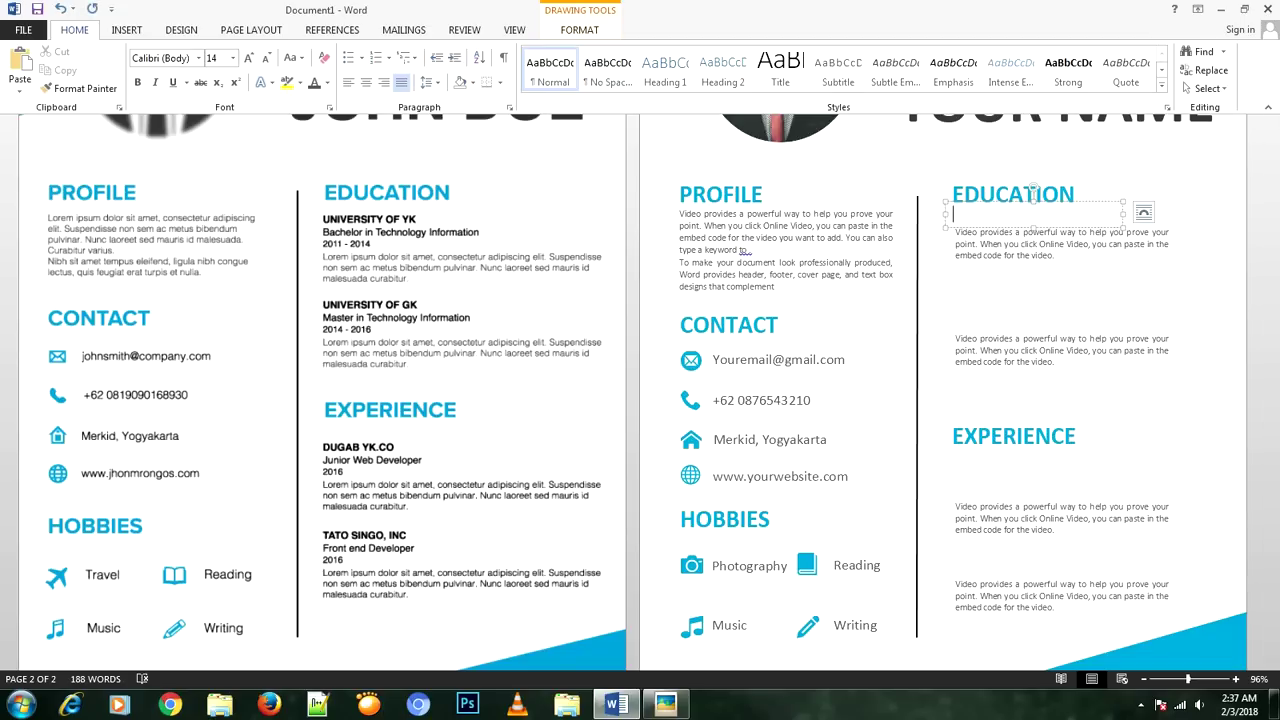
{"action": "type", "text": "UNIVERSITY OF"}
{"action": "type", "text": " YK"}
Make UNIVERSITY OF YK bold at 13 pt and nudge its box slightly down
{"action": "left_click_drag", "start_coordinate": [953, 214], "coordinate": [1085, 222]}
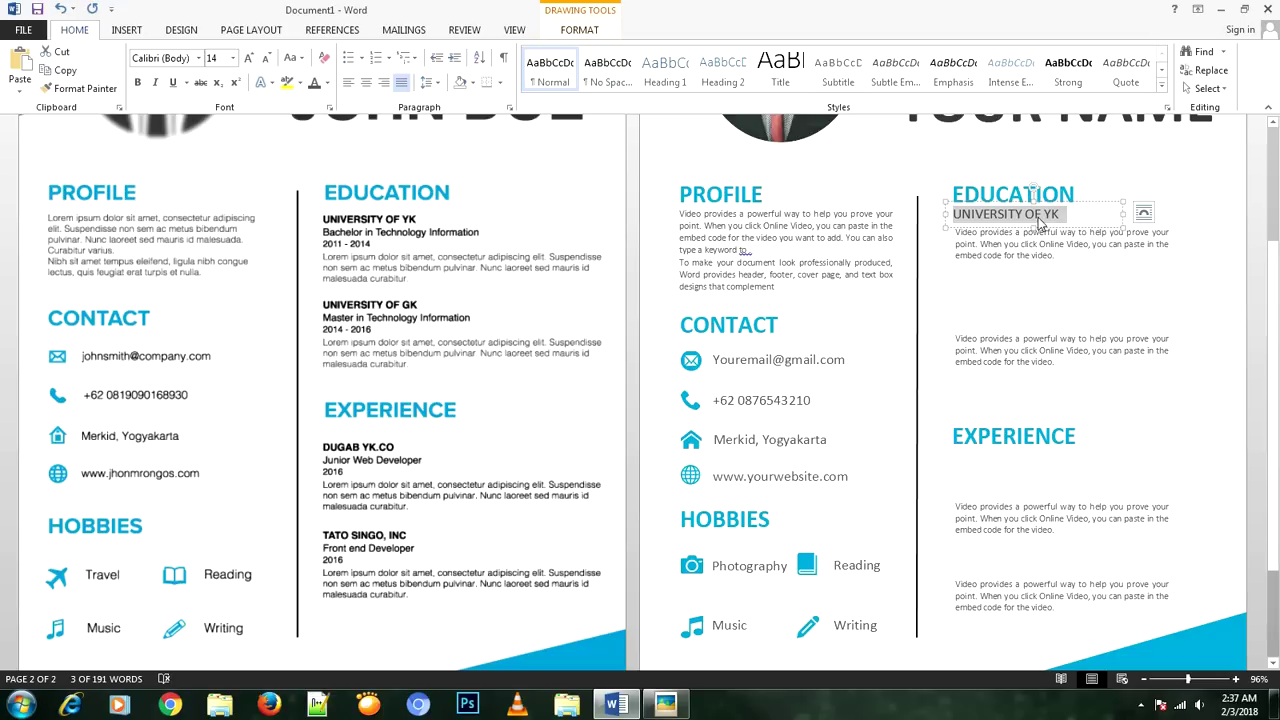
{"action": "right_click", "coordinate": [1040, 218]}
{"action": "left_click", "coordinate": [1048, 192]}
{"action": "left_click", "coordinate": [1048, 192]}
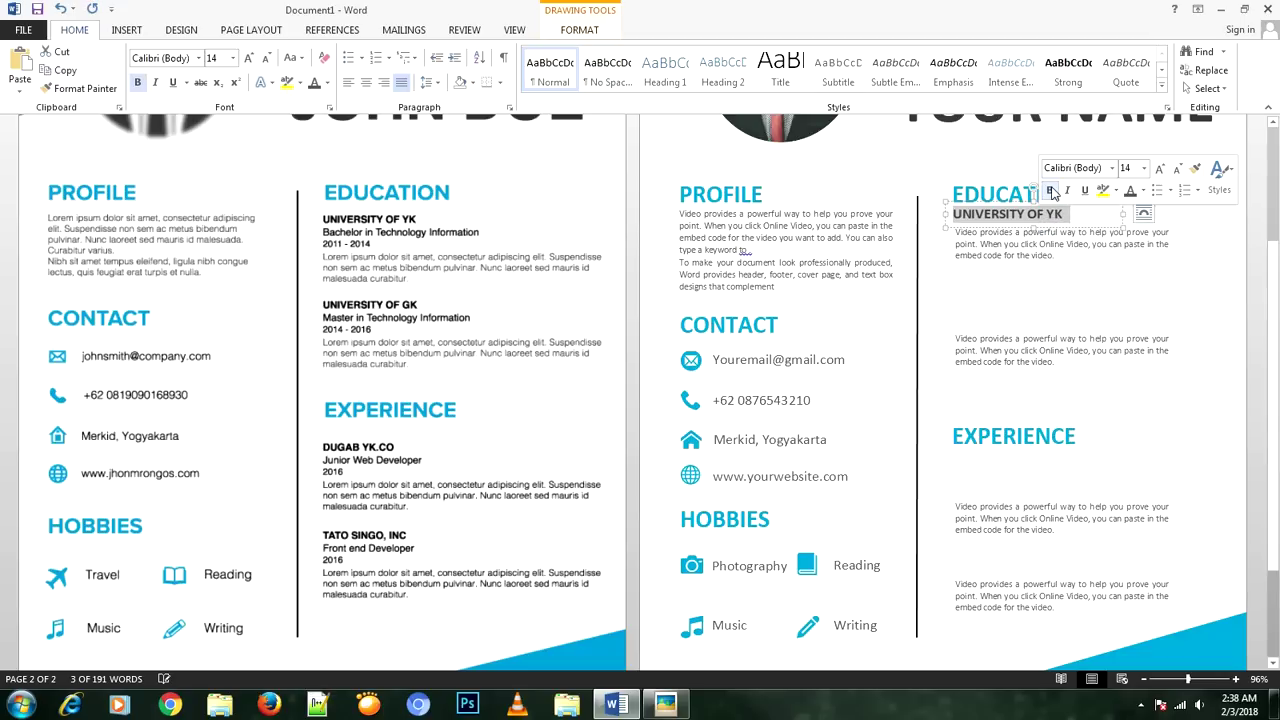
{"action": "left_click", "coordinate": [1138, 168]}
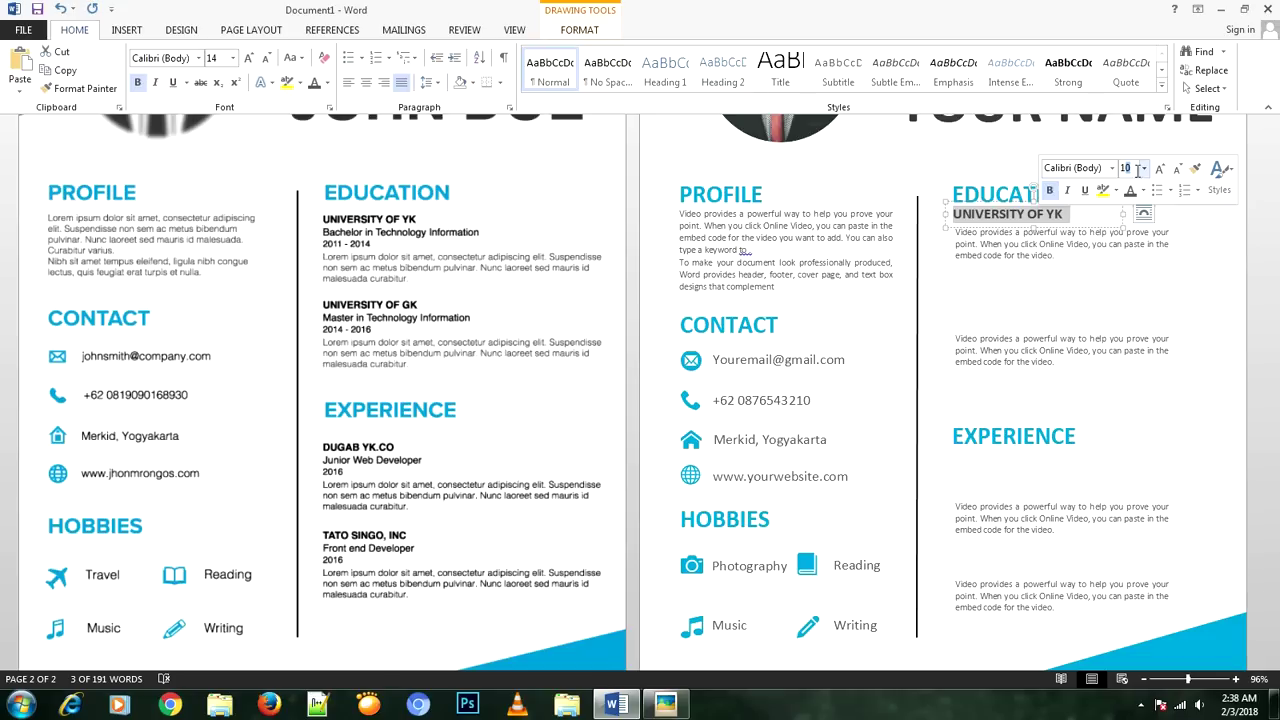
{"action": "type", "text": "13"}
{"action": "key", "text": "Return"}
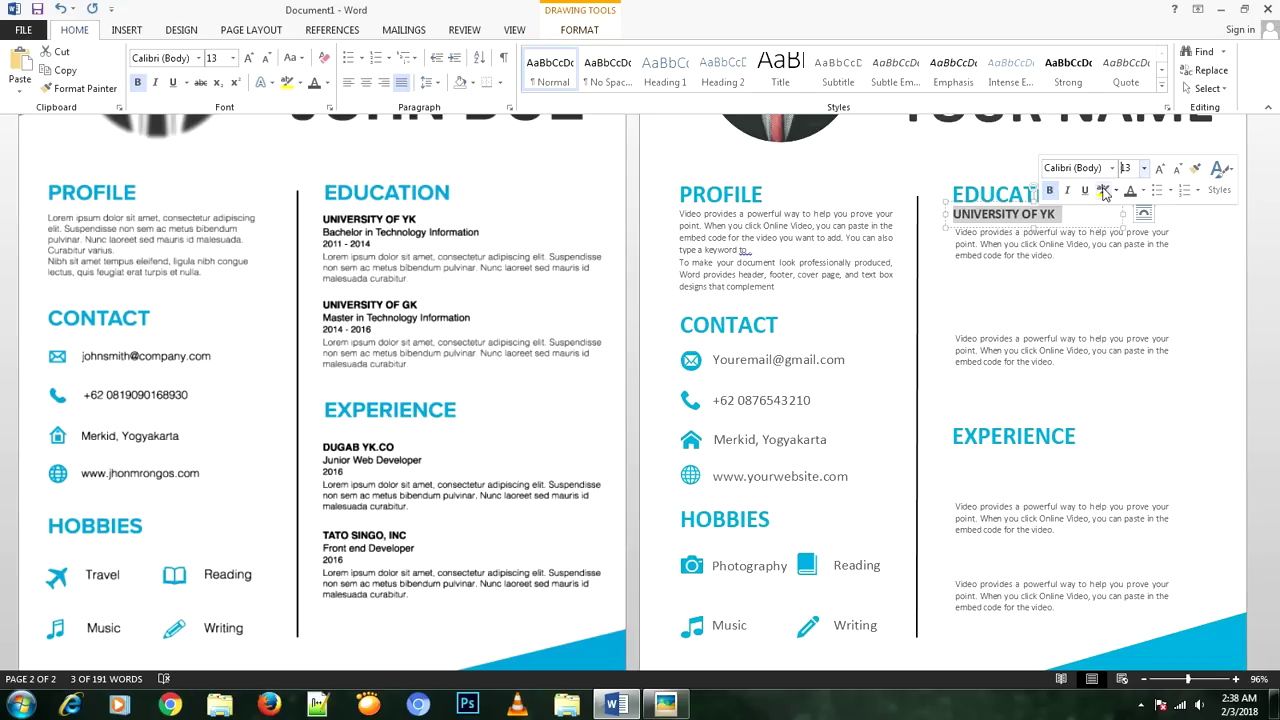
{"action": "left_click", "coordinate": [1050, 214]}
{"action": "left_click_drag", "start_coordinate": [1052, 230], "coordinate": [1032, 226]}
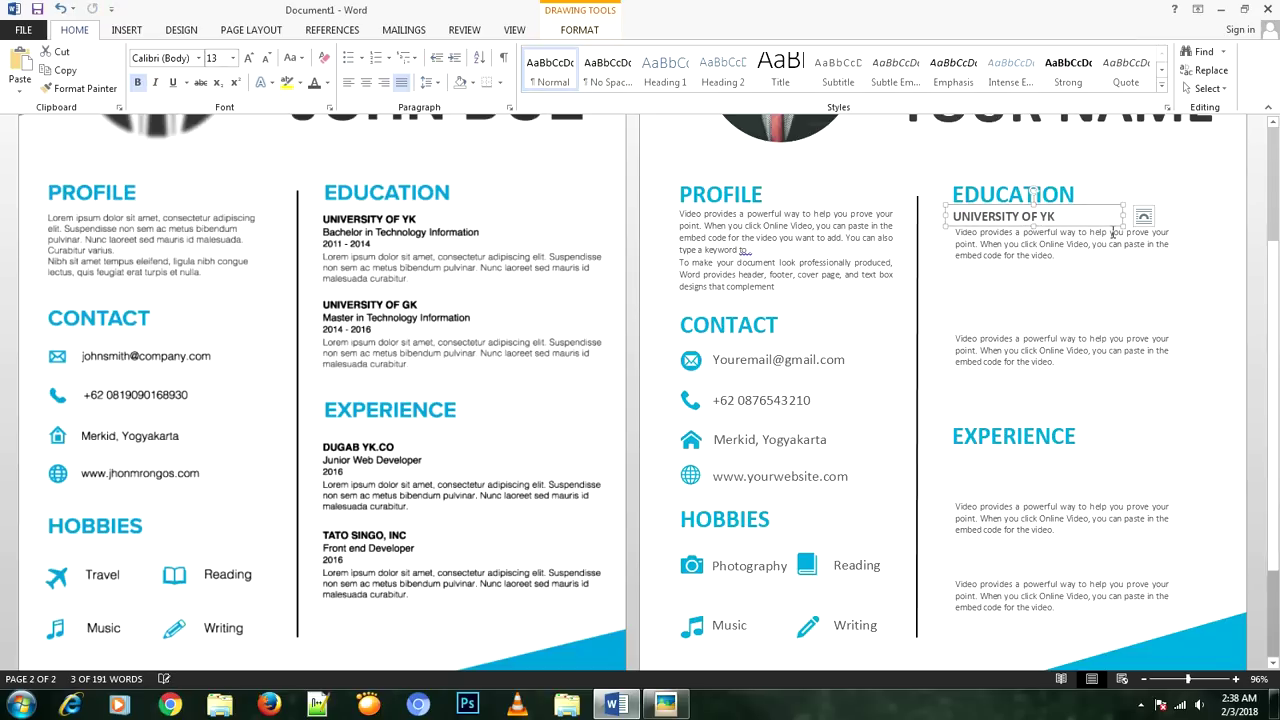
{"action": "left_click", "coordinate": [1151, 233]}
Make the university box taller and add the line "Bachelor in Information Tehnology" below the name
{"action": "left_click_drag", "start_coordinate": [1151, 233], "coordinate": [1150, 237]}
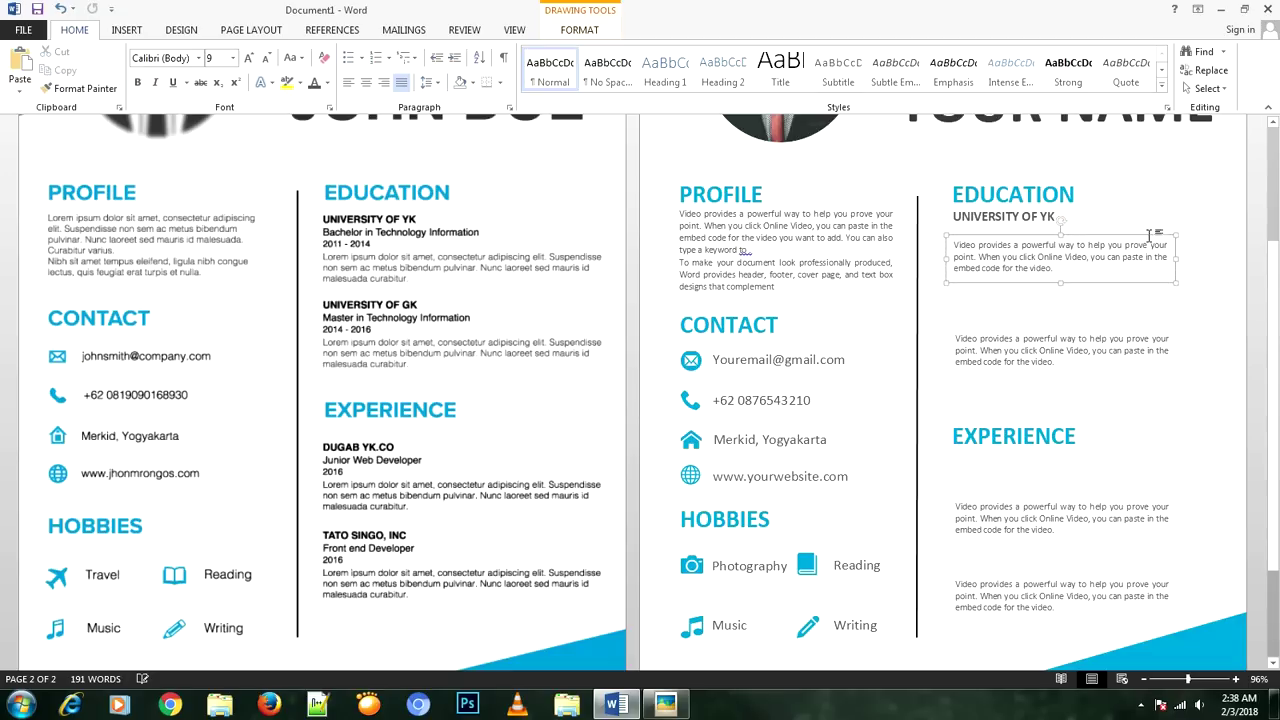
{"action": "left_click", "coordinate": [1031, 215]}
{"action": "left_click", "coordinate": [1038, 226]}
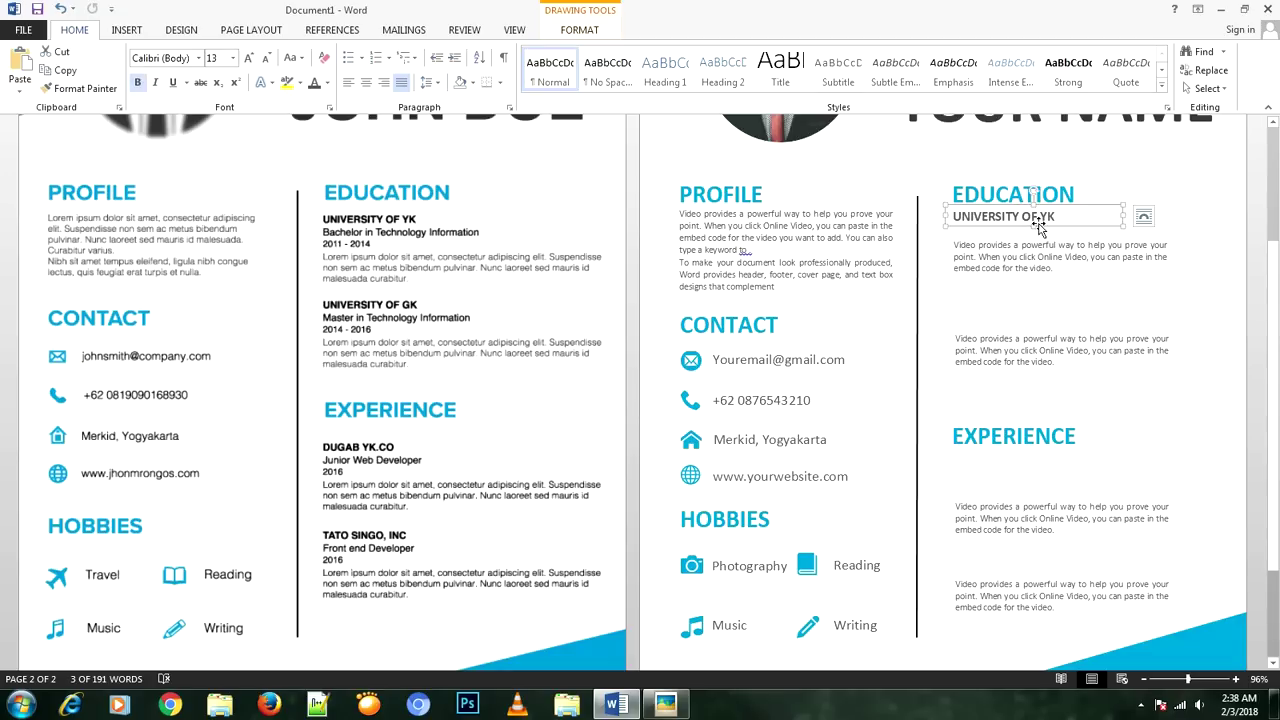
{"action": "left_click_drag", "start_coordinate": [1034, 226], "coordinate": [1034, 243]}
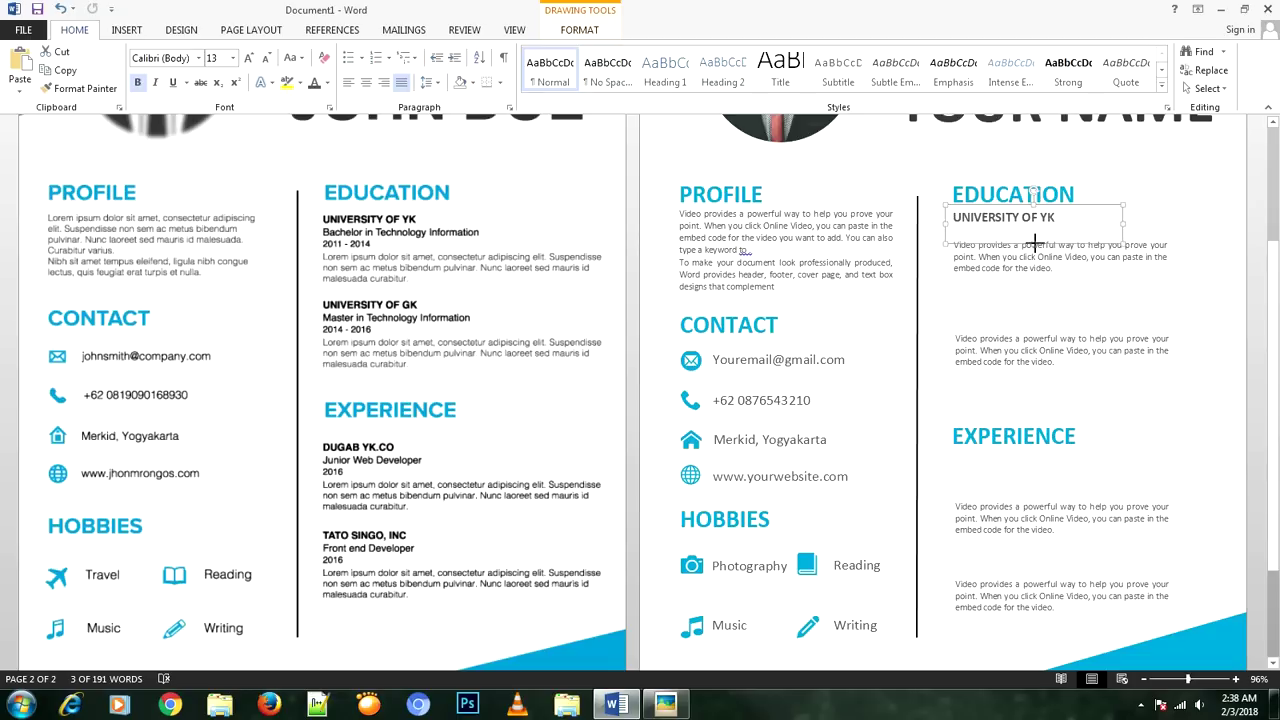
{"action": "left_click", "coordinate": [1068, 225]}
{"action": "key", "text": "Return"}
{"action": "type", "text": "Beche"}
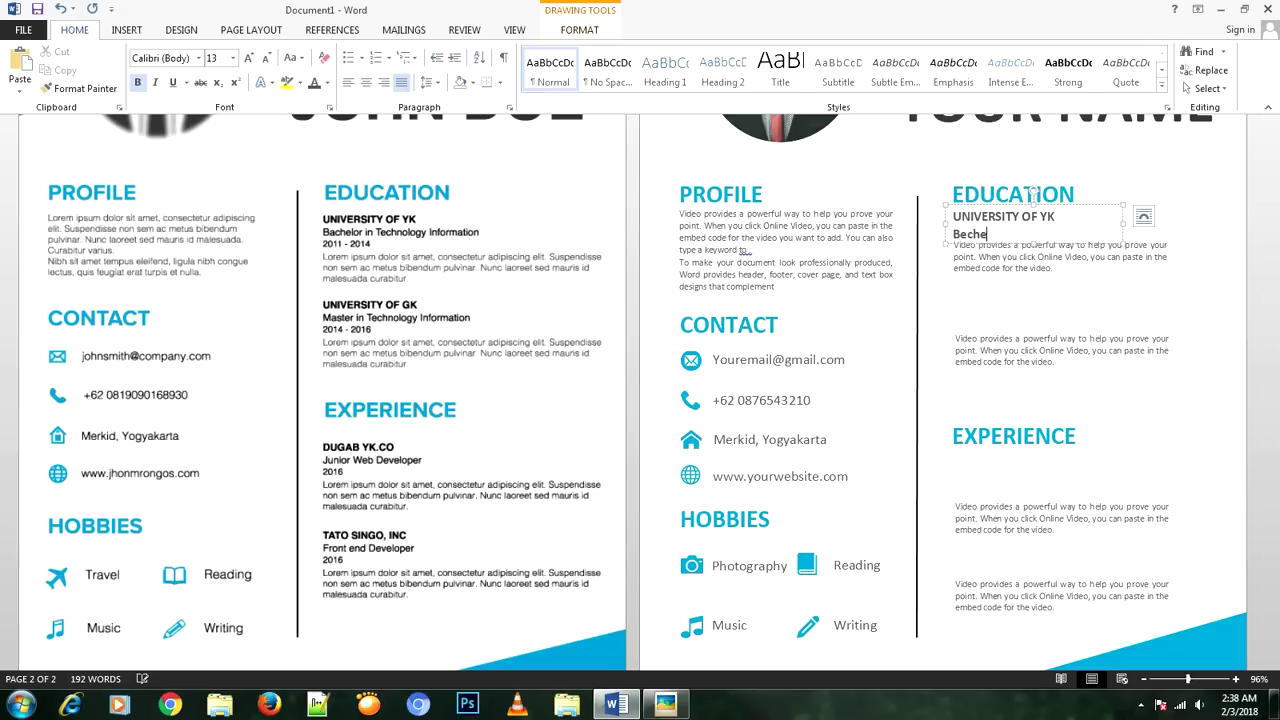
{"action": "key", "text": "BackSpace"}
{"action": "key", "text": "BackSpace"}
{"action": "key", "text": "BackSpace"}
{"action": "type", "text": "achelor in Informat"}
{"action": "key", "text": "BackSpace"}
{"action": "key", "text": "BackSpace"}
{"action": "key", "text": "BackSpace"}
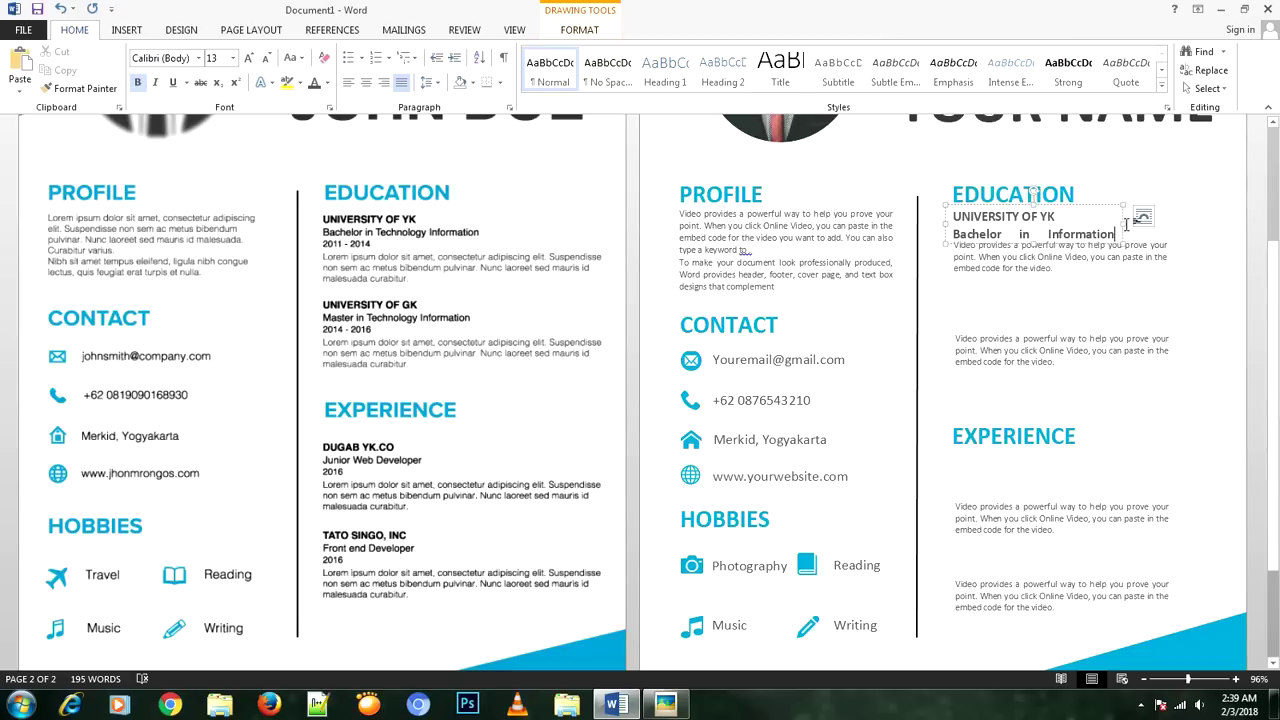
{"action": "type", "text": "Tehnology"}
Extend the university box further and set the degree line to 11 pt
{"action": "left_click", "coordinate": [1068, 245]}
{"action": "left_click_drag", "start_coordinate": [1063, 241], "coordinate": [1062, 265]}
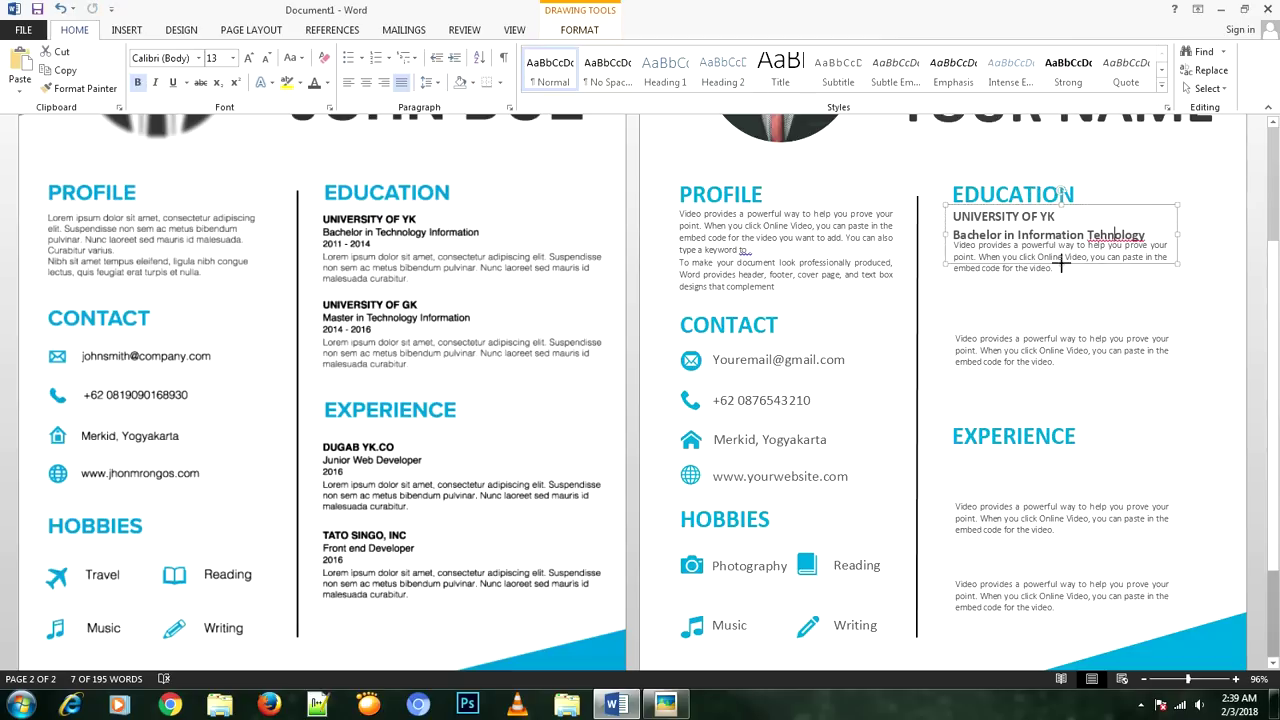
{"action": "left_click_drag", "start_coordinate": [1149, 236], "coordinate": [952, 236]}
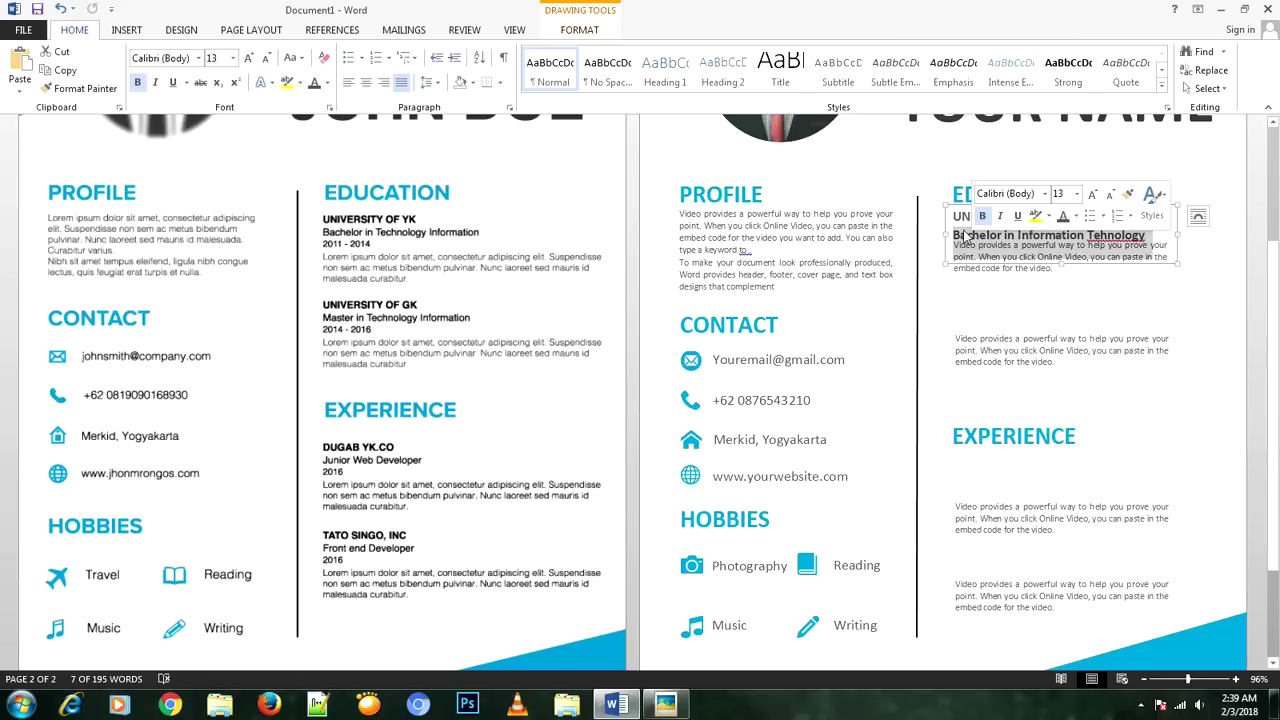
{"action": "left_click", "coordinate": [1070, 193]}
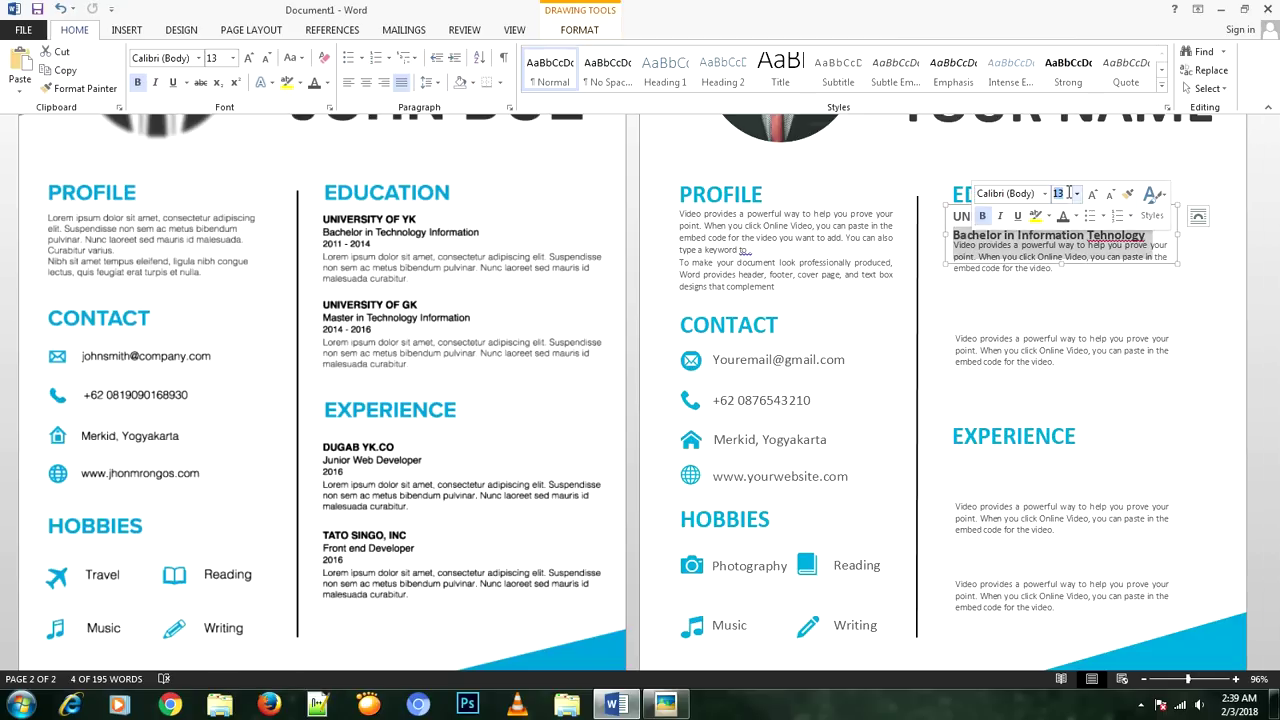
{"action": "type", "text": "11"}
{"action": "key", "text": "Return"}
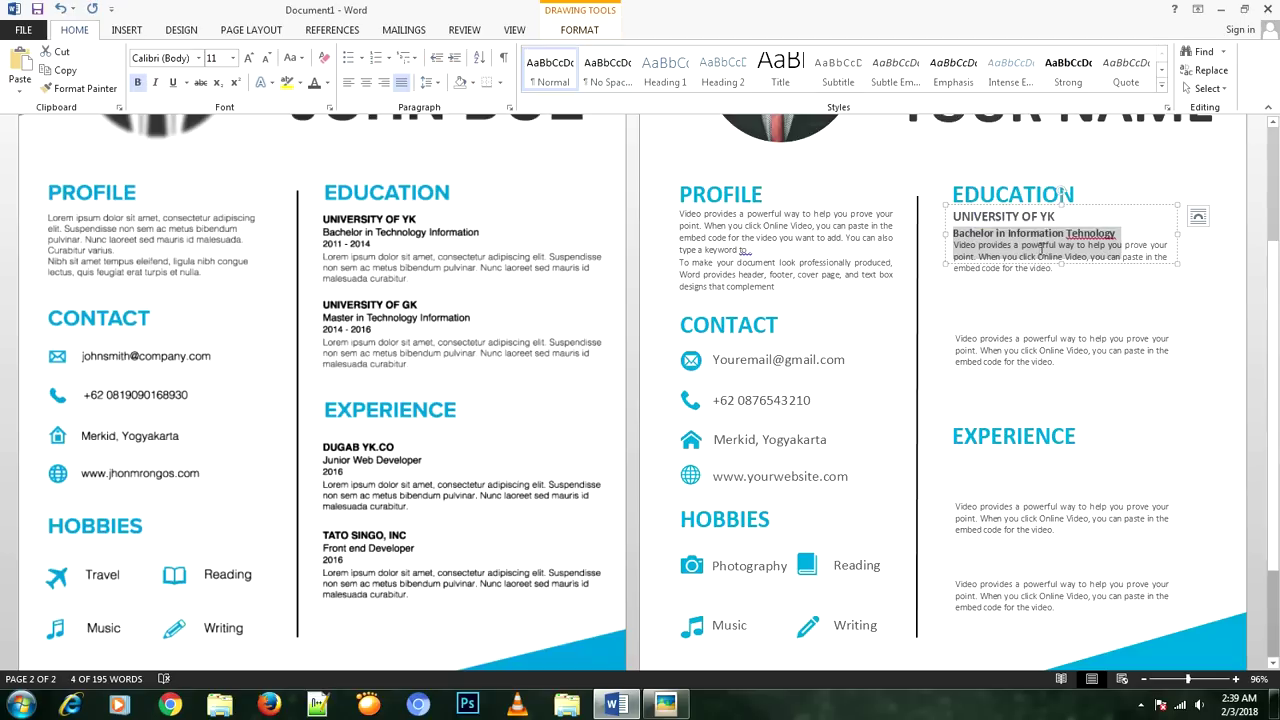
Type the years 2011-2014 and move the description box down to uncover them
{"action": "left_click", "coordinate": [1039, 234]}
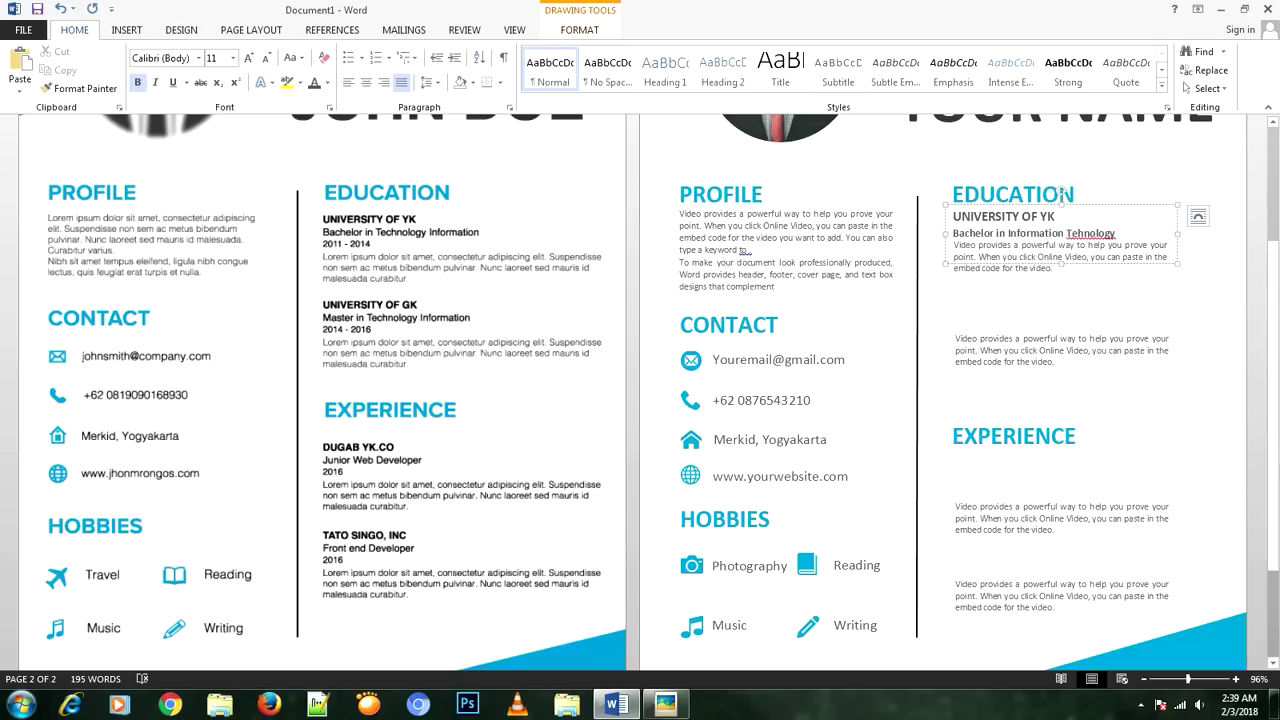
{"action": "type", "text": "2011 -"}
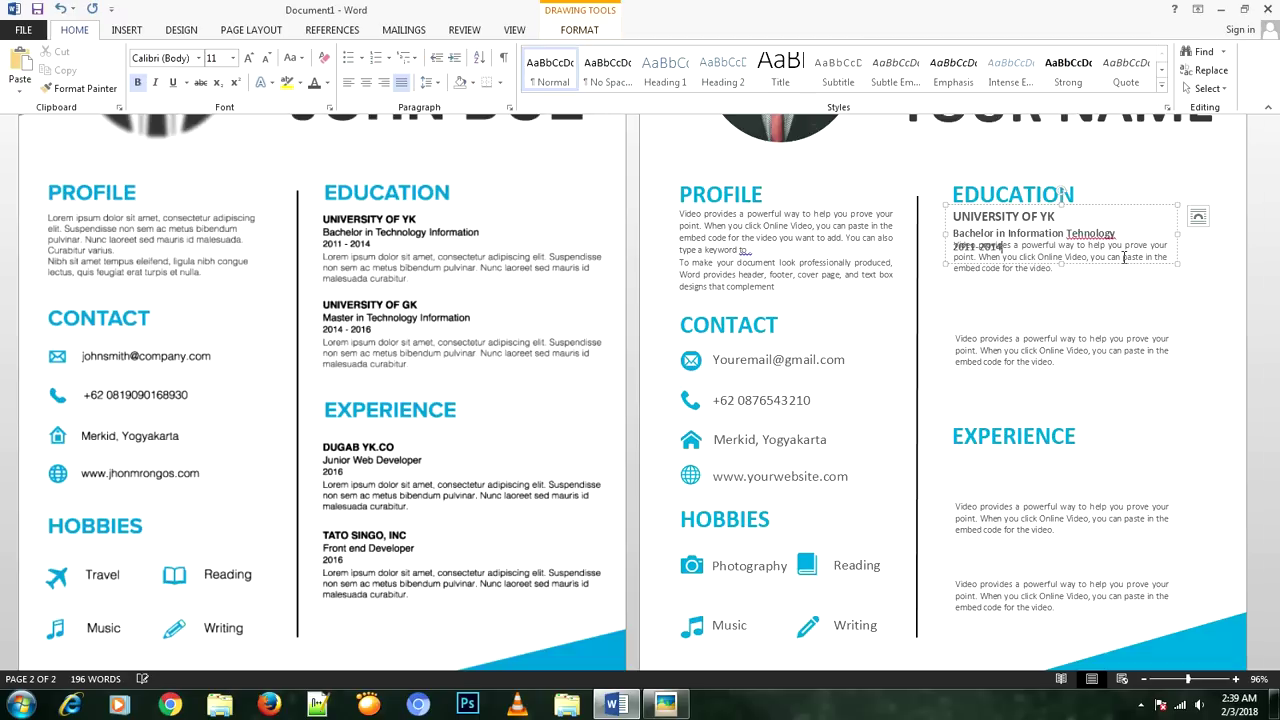
{"action": "left_click", "coordinate": [1055, 270]}
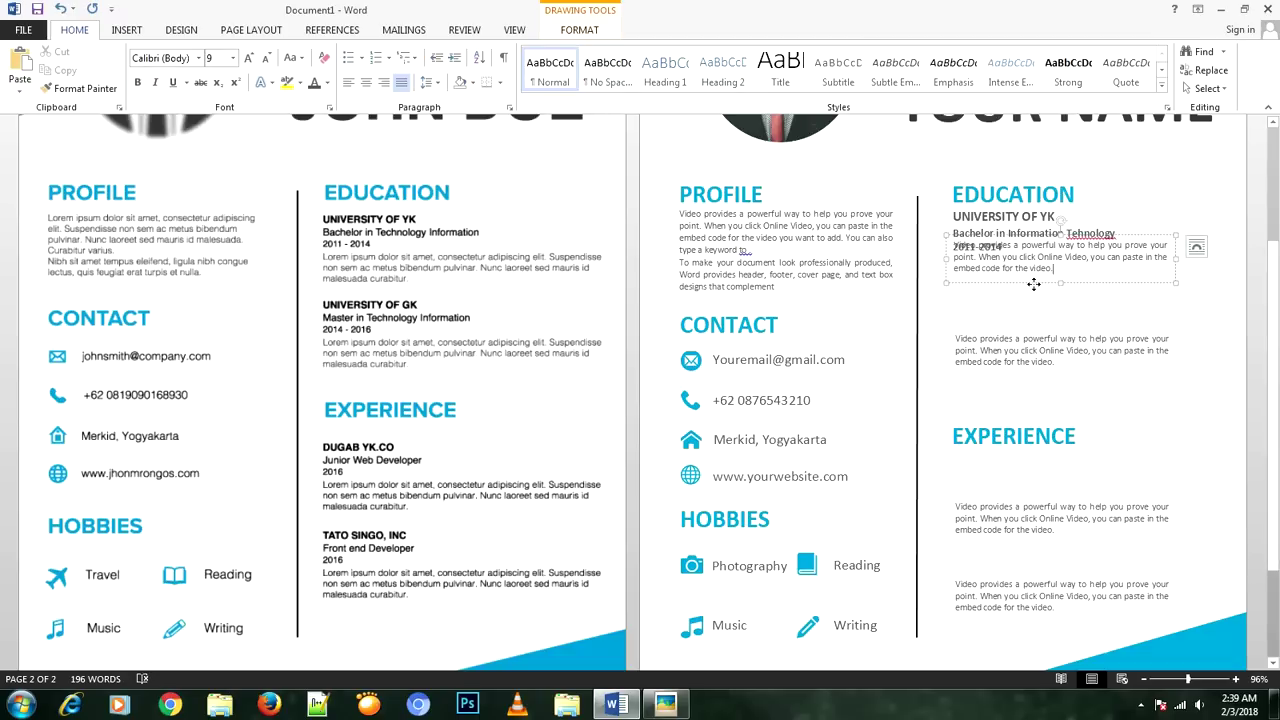
{"action": "left_click_drag", "start_coordinate": [1033, 284], "coordinate": [1033, 300]}
{"action": "left_click", "coordinate": [1007, 240]}
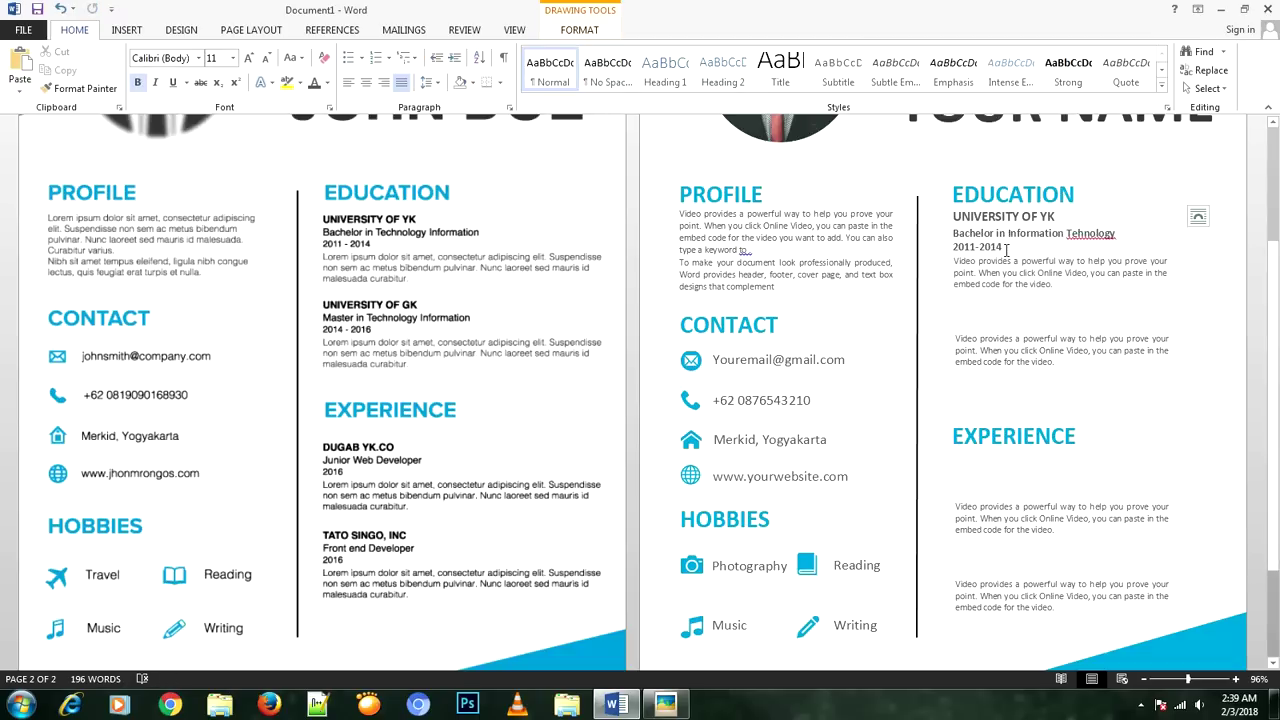
{"action": "left_click_drag", "start_coordinate": [1004, 247], "coordinate": [954, 214]}
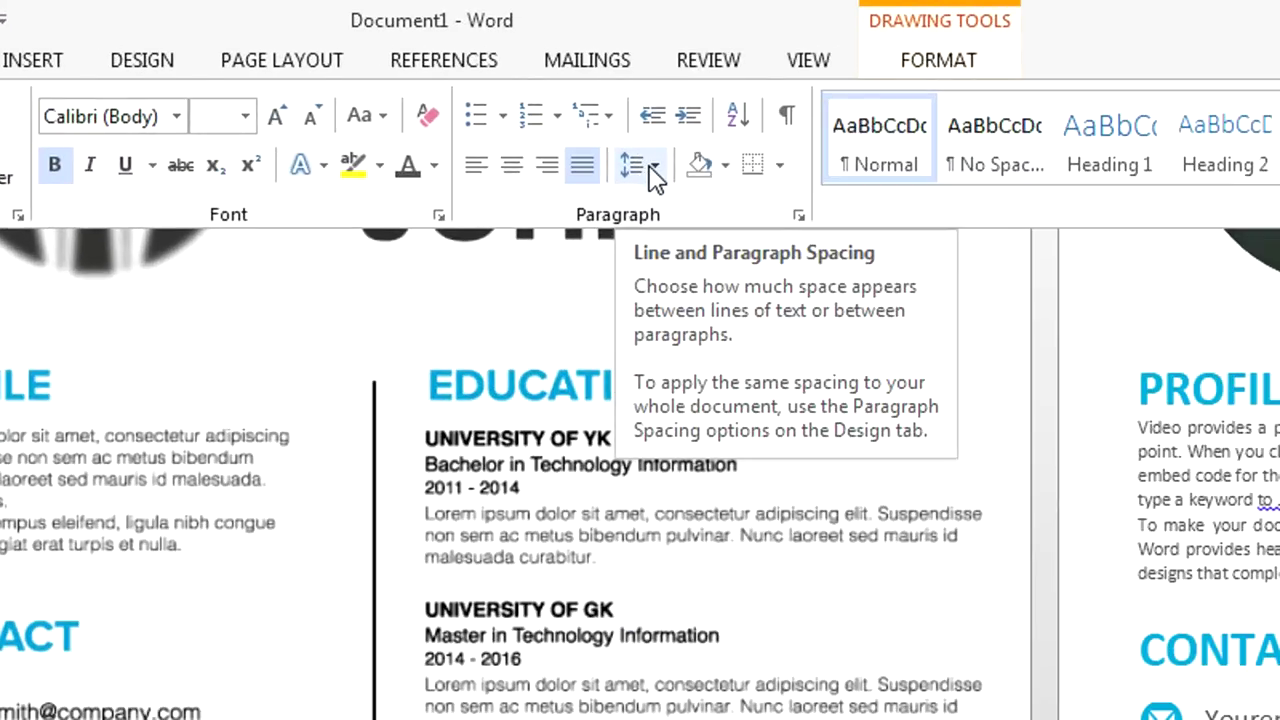
Change the university entry's line spacing and nudge the description box slightly up
{"action": "left_click", "coordinate": [565, 135]}
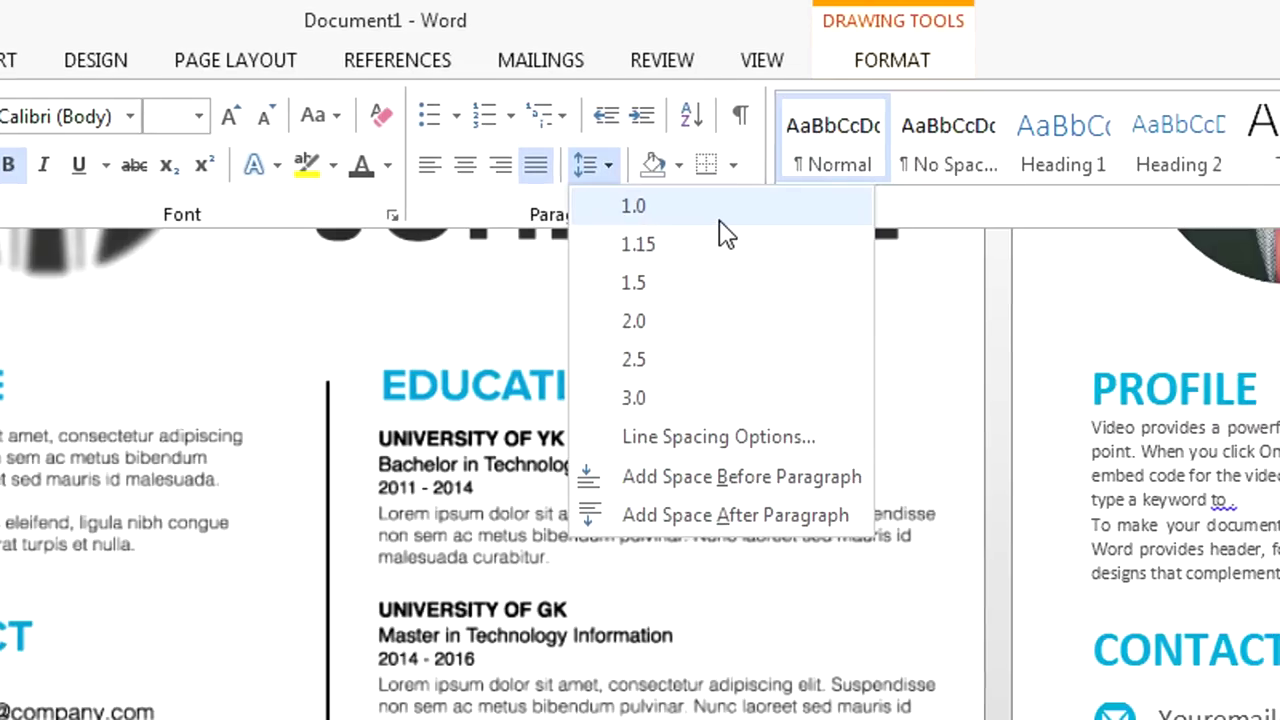
{"action": "left_click", "coordinate": [771, 236]}
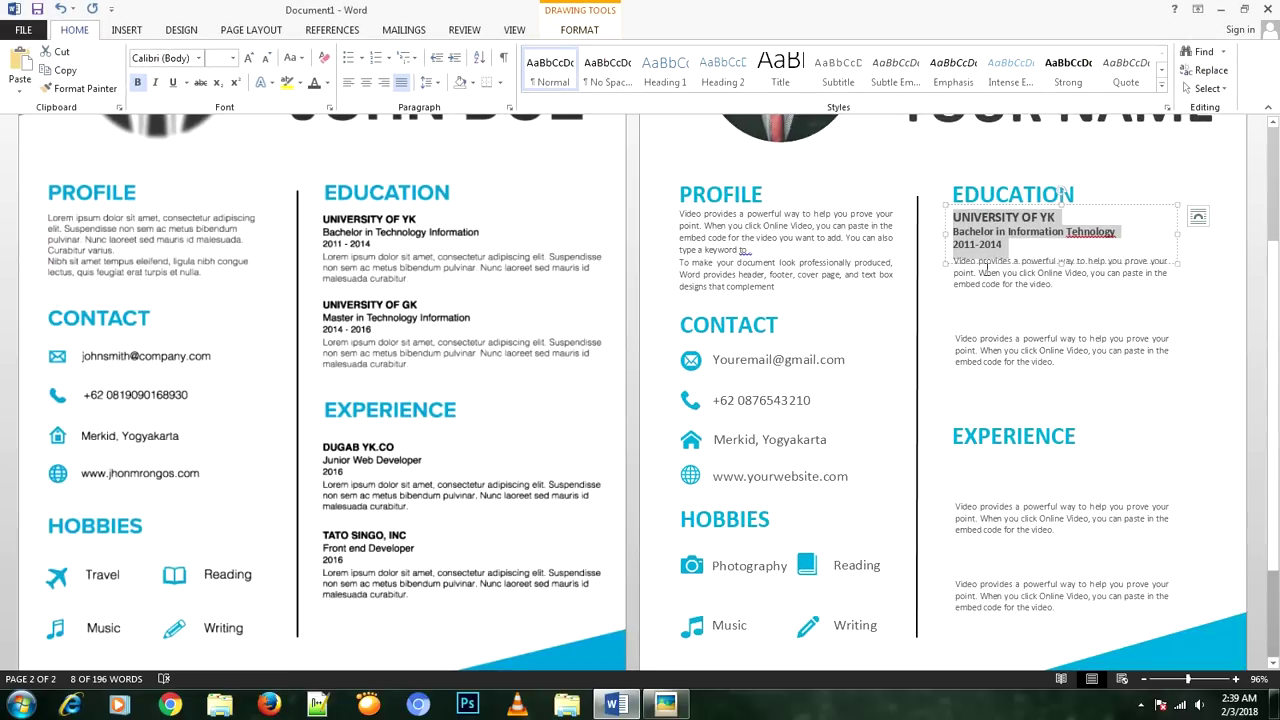
{"action": "left_click", "coordinate": [986, 271]}
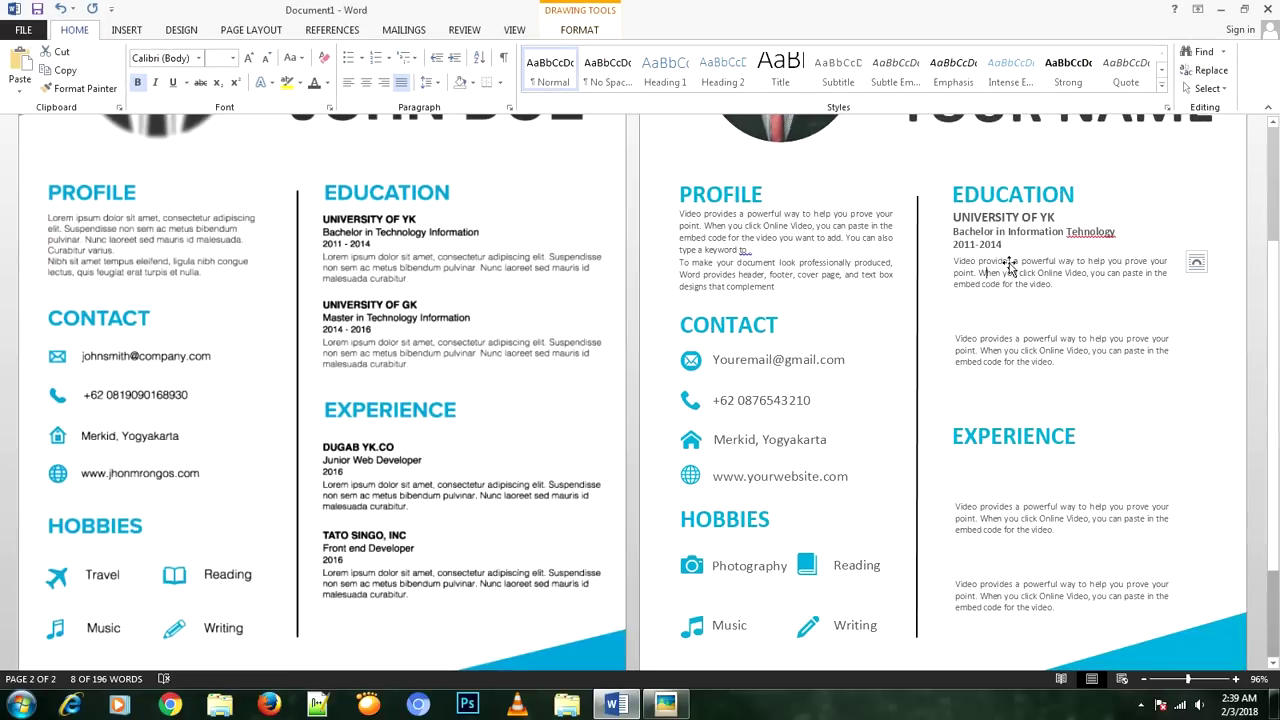
{"action": "left_click", "coordinate": [1058, 255]}
{"action": "left_click", "coordinate": [1058, 255]}
{"action": "scroll", "coordinate": [1058, 300], "scroll_direction": "up", "scroll_amount": 3}
{"action": "left_click", "coordinate": [1000, 476]}
{"action": "left_click_drag", "start_coordinate": [993, 488], "coordinate": [993, 483]}
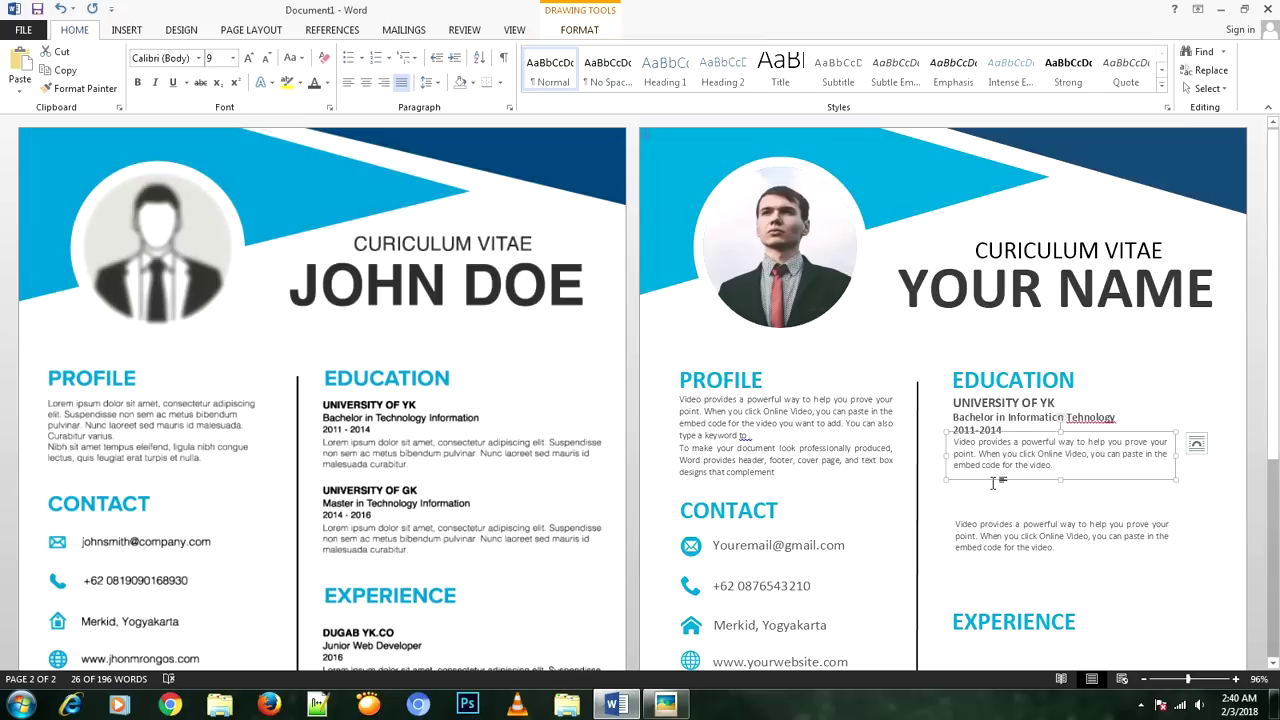
{"action": "scroll", "coordinate": [993, 483], "scroll_direction": "down", "scroll_amount": 1}
Colour UNIVERSITY OF YK Black, Text 1, Lighter 25%
{"action": "left_click", "coordinate": [1000, 331]}
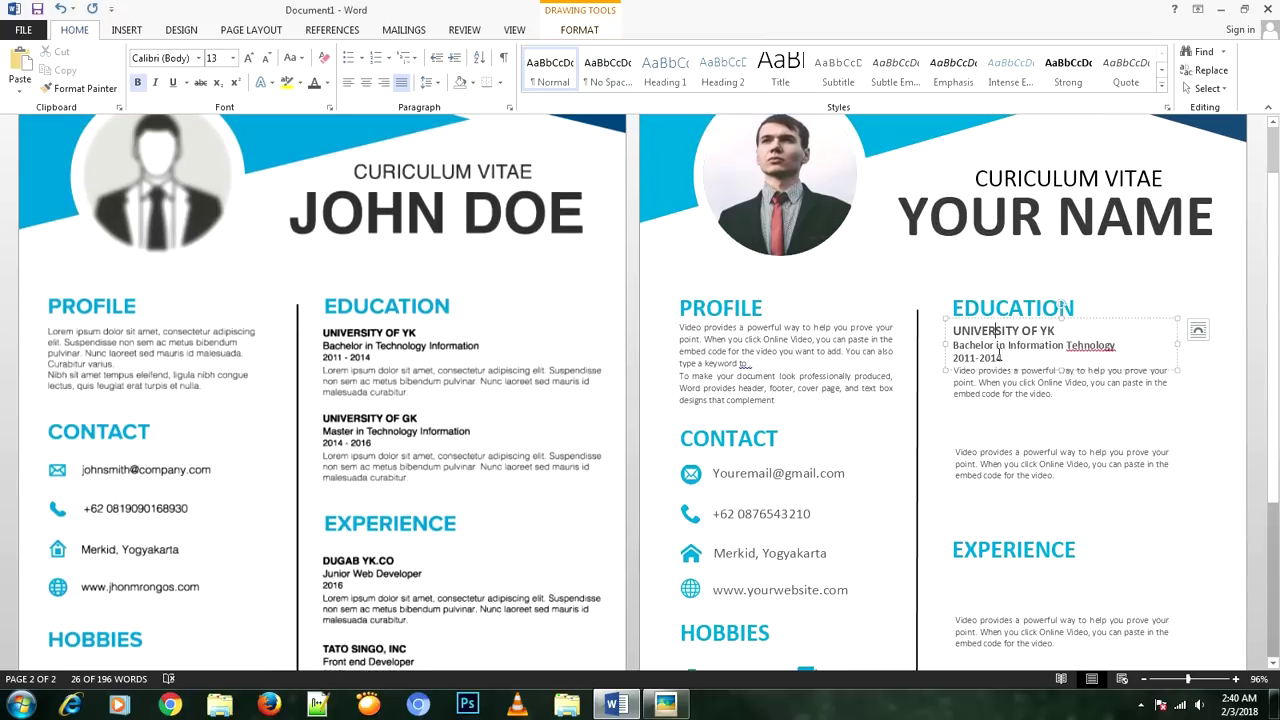
{"action": "triple_click", "coordinate": [1018, 330]}
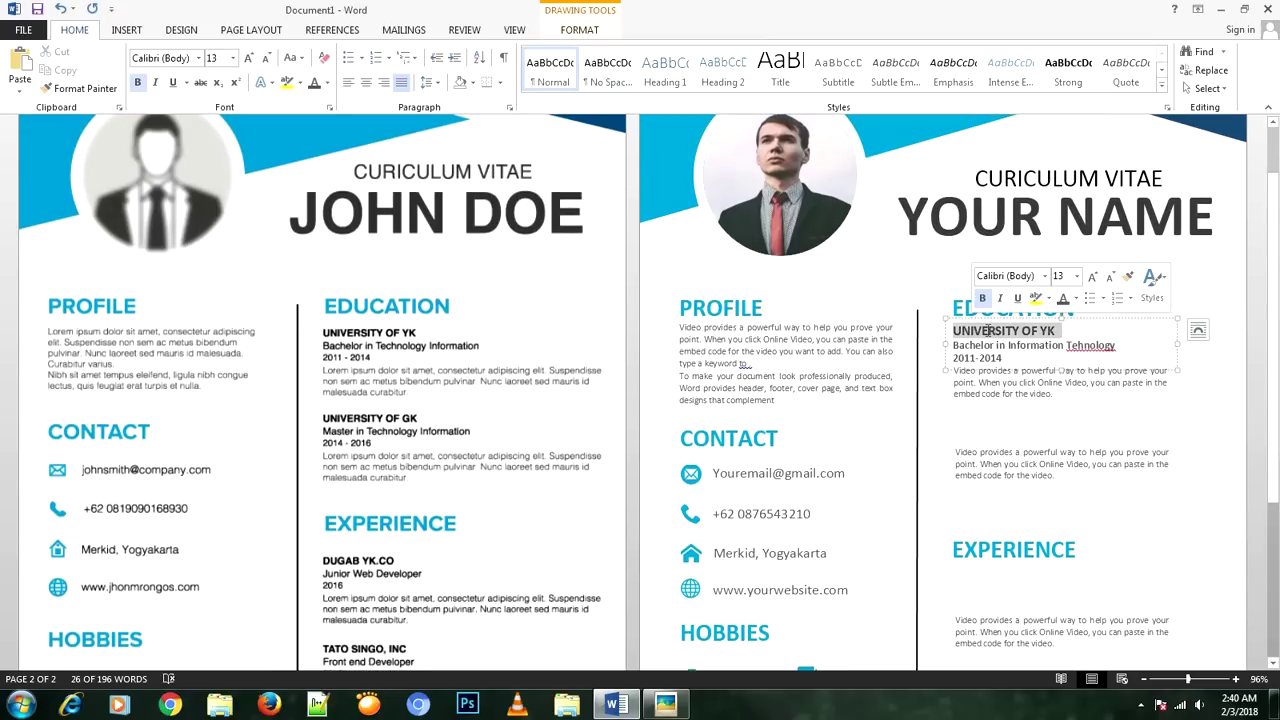
{"action": "left_click", "coordinate": [1077, 299]}
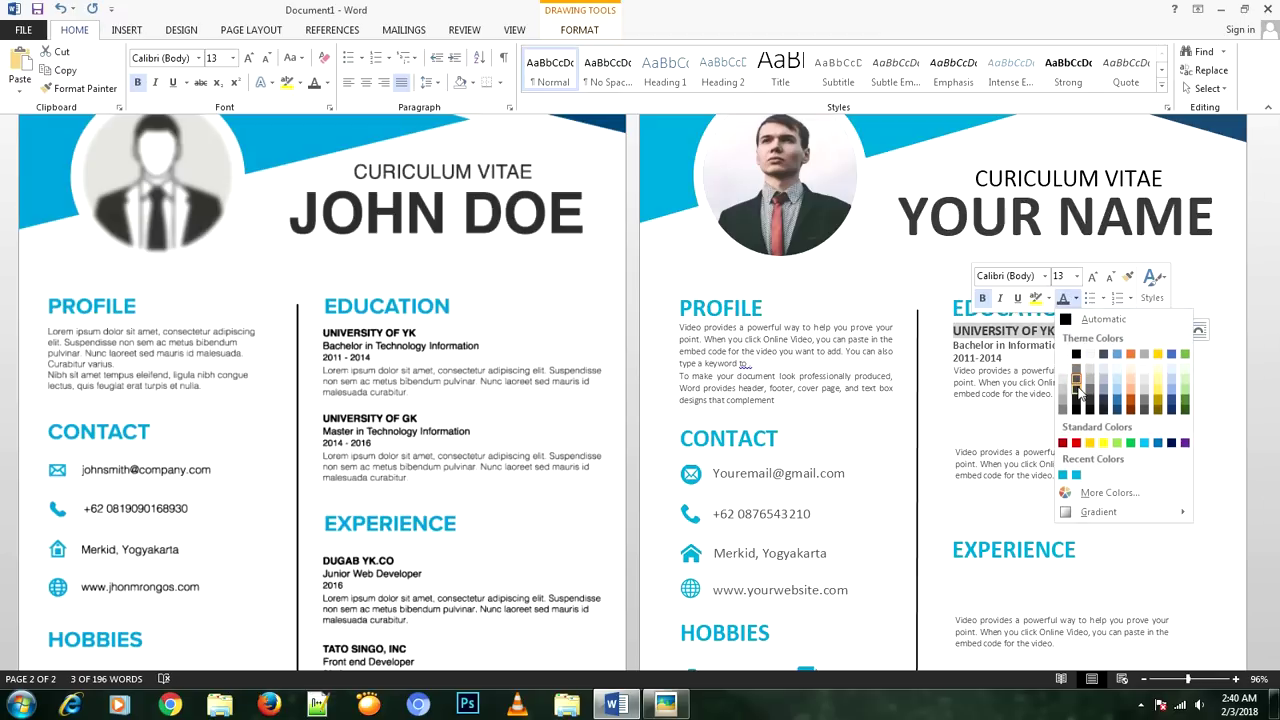
{"action": "left_click", "coordinate": [1076, 390]}
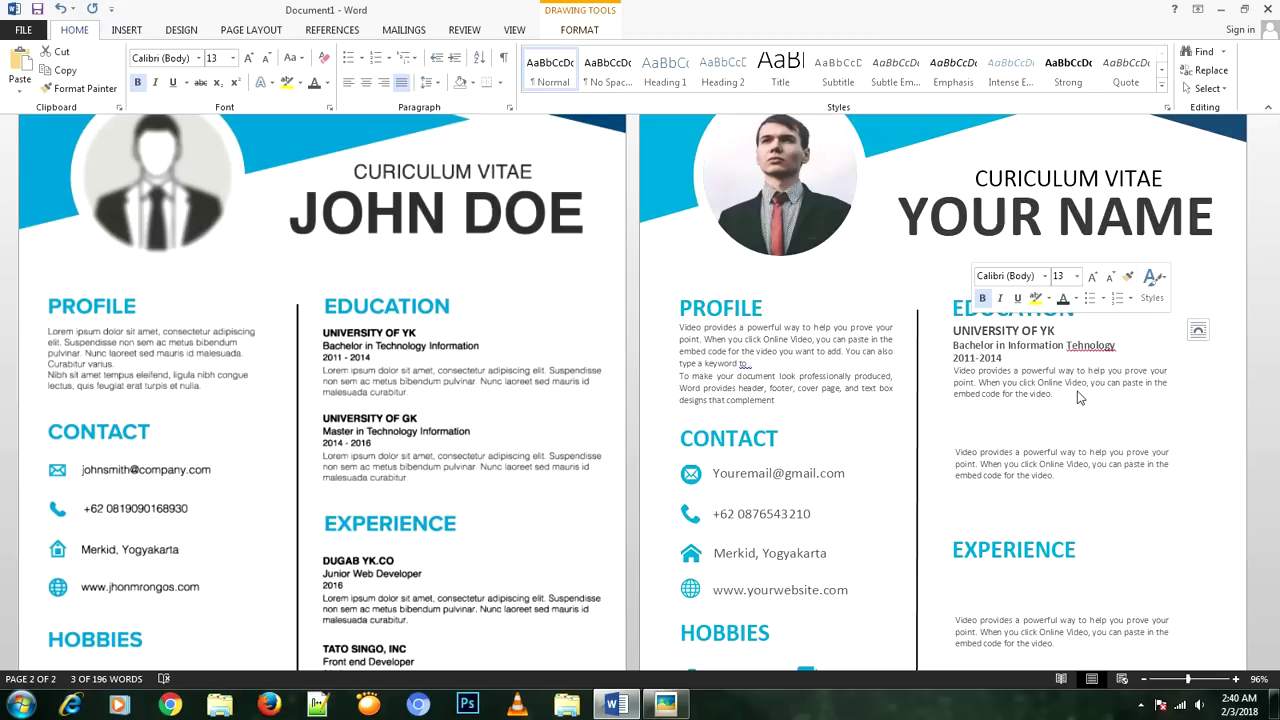
{"action": "left_click", "coordinate": [1003, 358]}
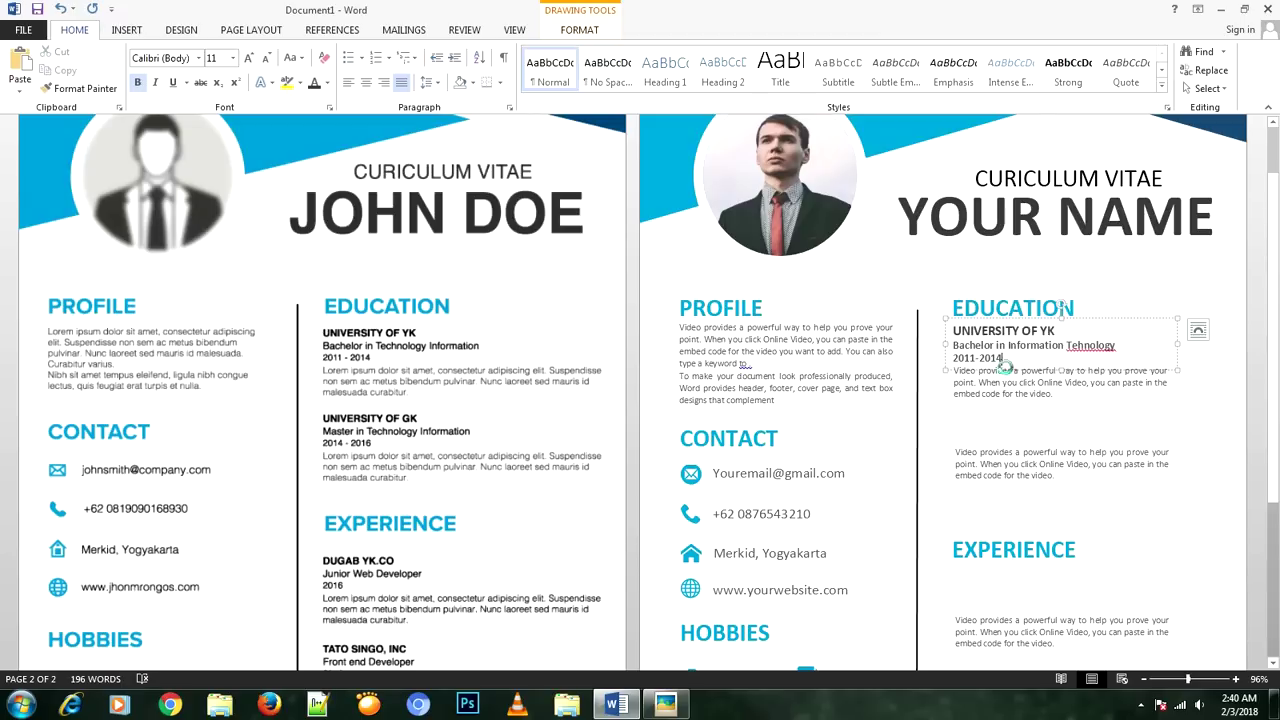
Duplicate the university entry below itself and move its description box down under the copy
{"action": "left_click_drag", "start_coordinate": [1007, 372], "coordinate": [1006, 447], "text": "ctrl"}
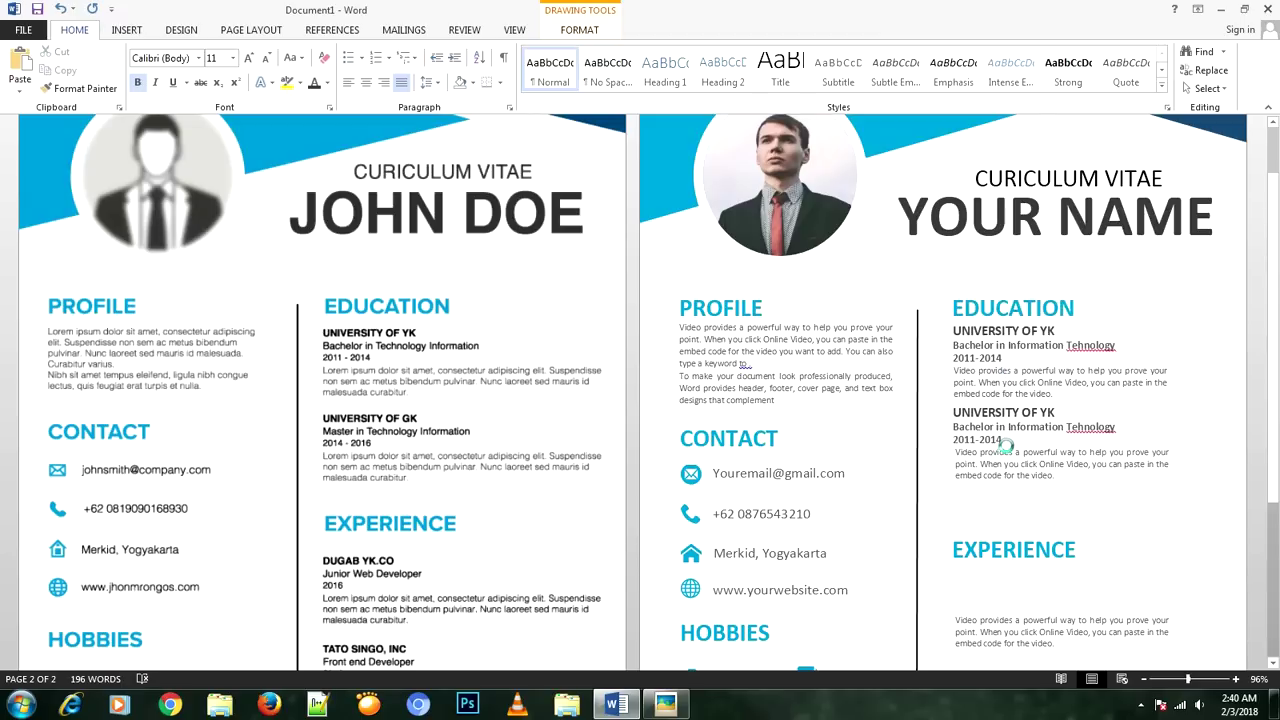
{"action": "left_click", "coordinate": [981, 436]}
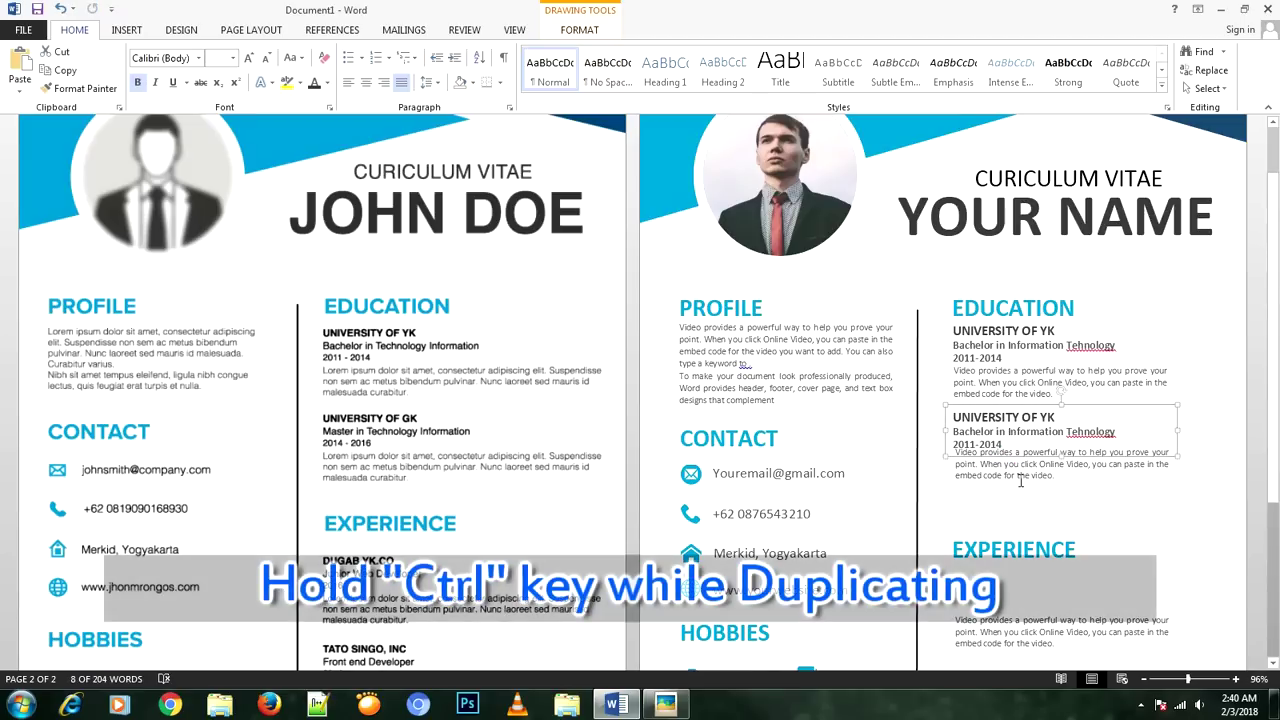
{"action": "left_click", "coordinate": [1028, 462]}
{"action": "left_click_drag", "start_coordinate": [1032, 440], "coordinate": [1032, 447]}
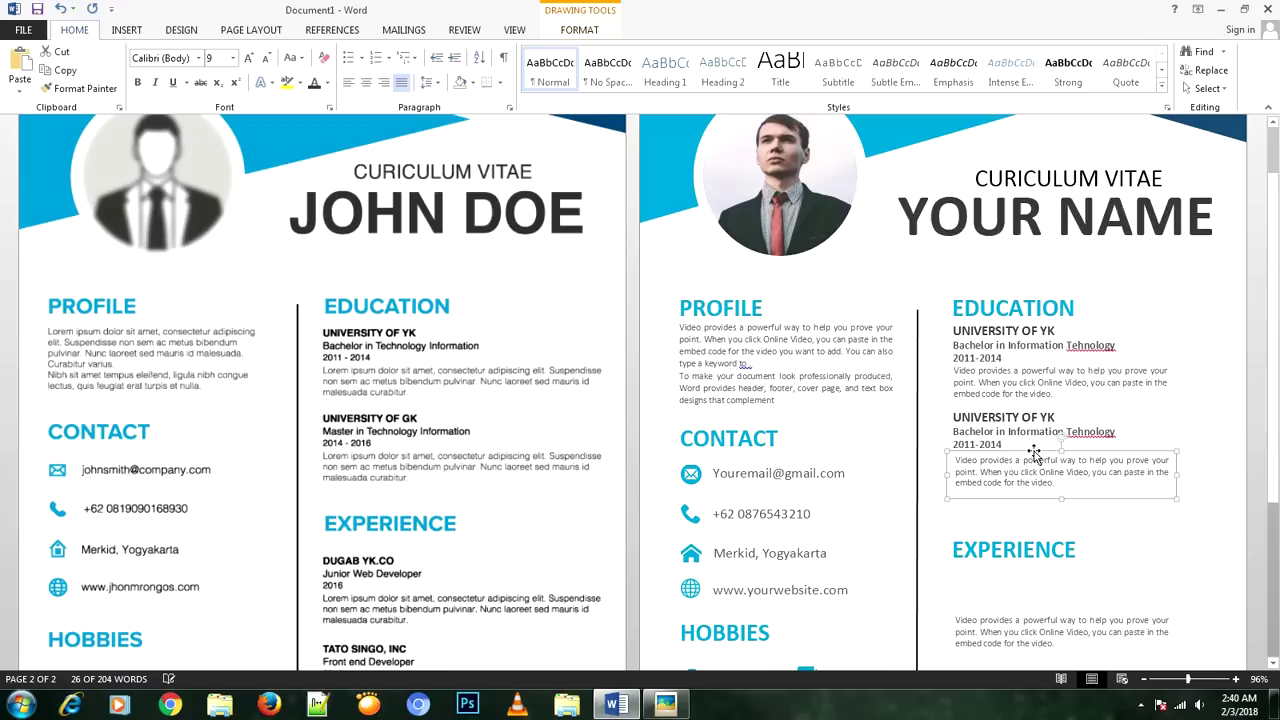
{"action": "left_click", "coordinate": [1013, 443]}
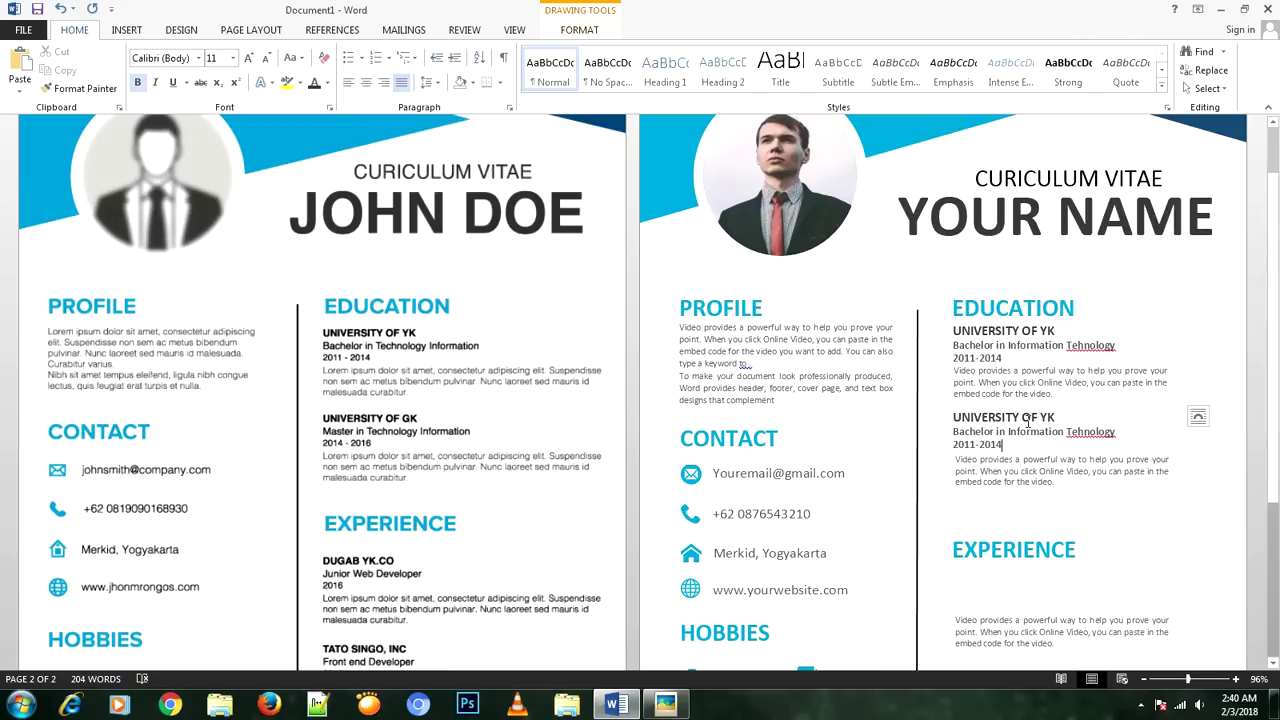
{"action": "left_click", "coordinate": [1047, 417]}
{"action": "type", "text": "H"}
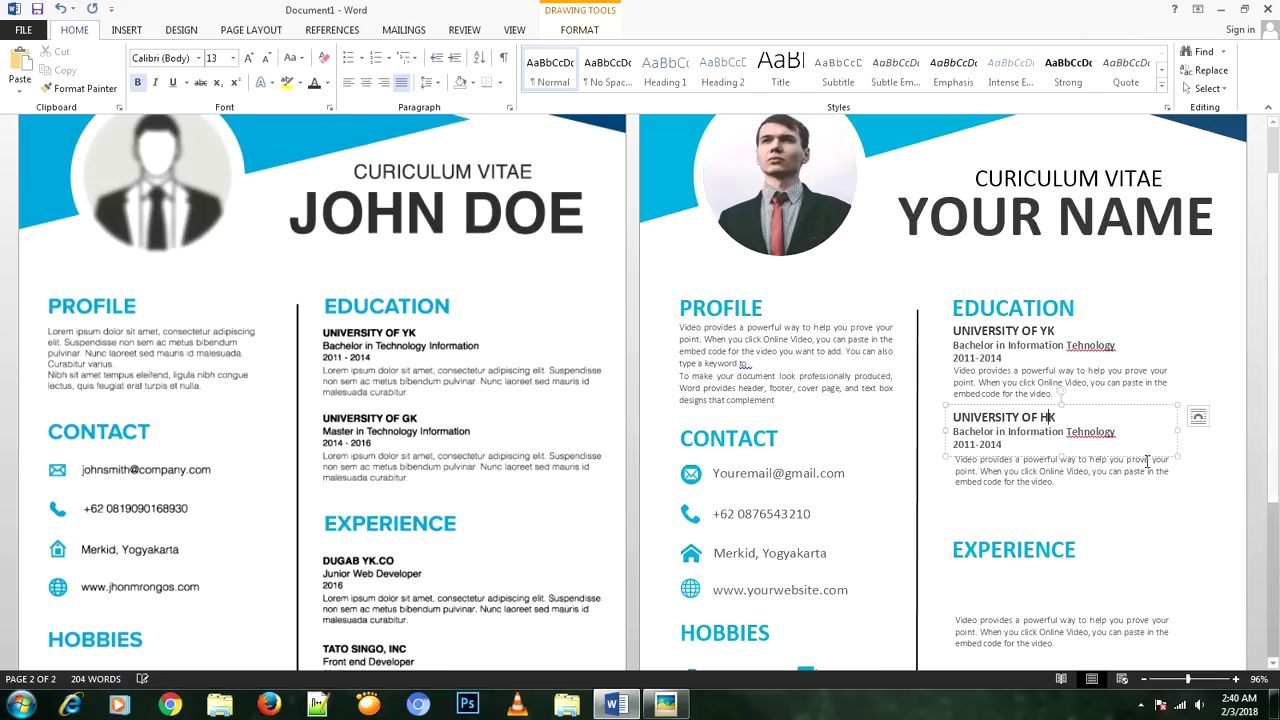
Nudge the UNIVERSITY OF HK description, the YK entry and its description slightly down to line them up
{"action": "scroll", "coordinate": [1060, 460], "scroll_direction": "down", "scroll_amount": 3}
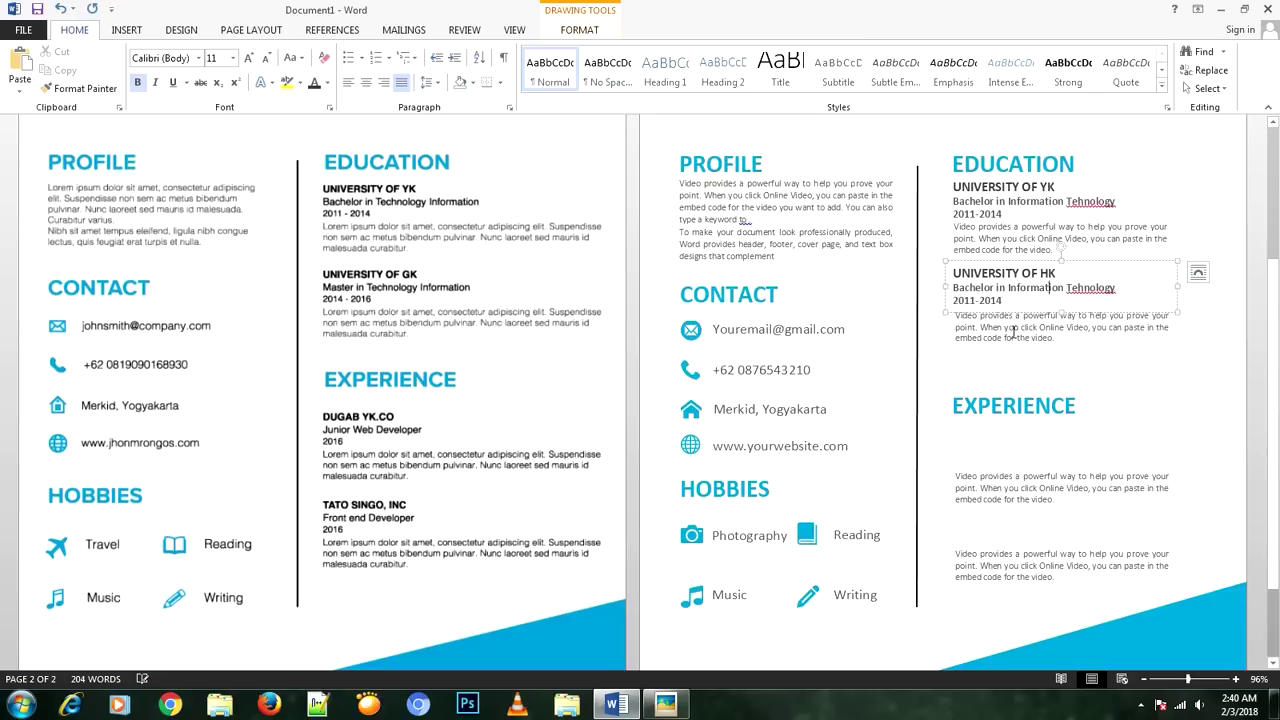
{"action": "left_click", "coordinate": [1013, 328]}
{"action": "left_click_drag", "start_coordinate": [1115, 311], "coordinate": [1116, 316]}
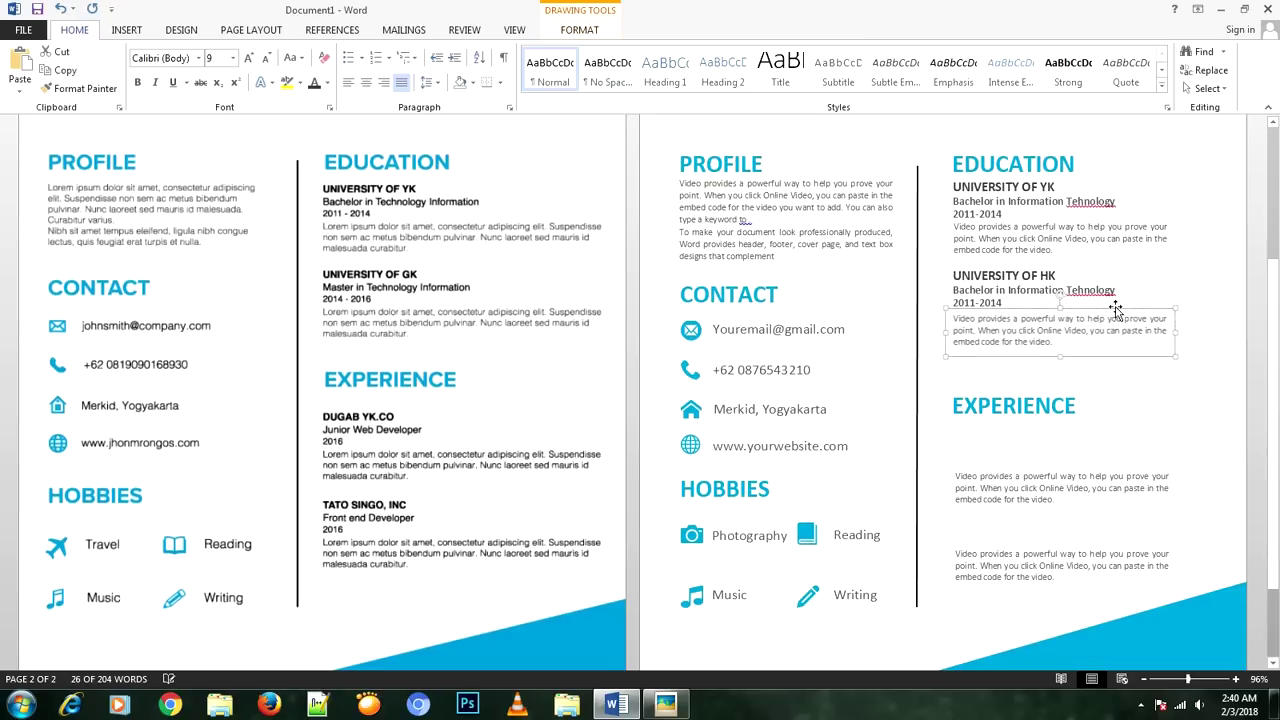
{"action": "left_click", "coordinate": [1037, 273]}
{"action": "left_click_drag", "start_coordinate": [1040, 268], "coordinate": [1040, 270]}
{"action": "key", "text": "ctrl+a"}
{"action": "left_click", "coordinate": [999, 227]}
{"action": "left_click_drag", "start_coordinate": [1000, 228], "coordinate": [1000, 232]}
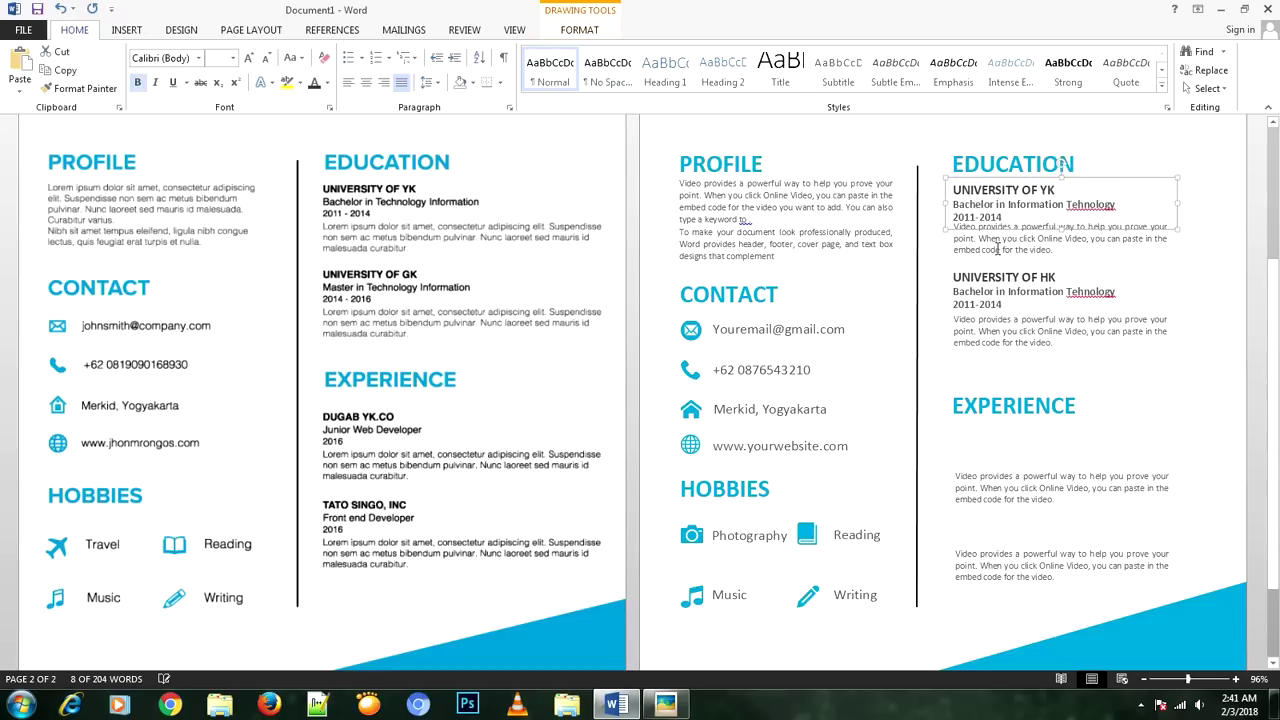
{"action": "left_click", "coordinate": [1168, 238]}
{"action": "left_click_drag", "start_coordinate": [1171, 266], "coordinate": [1171, 269]}
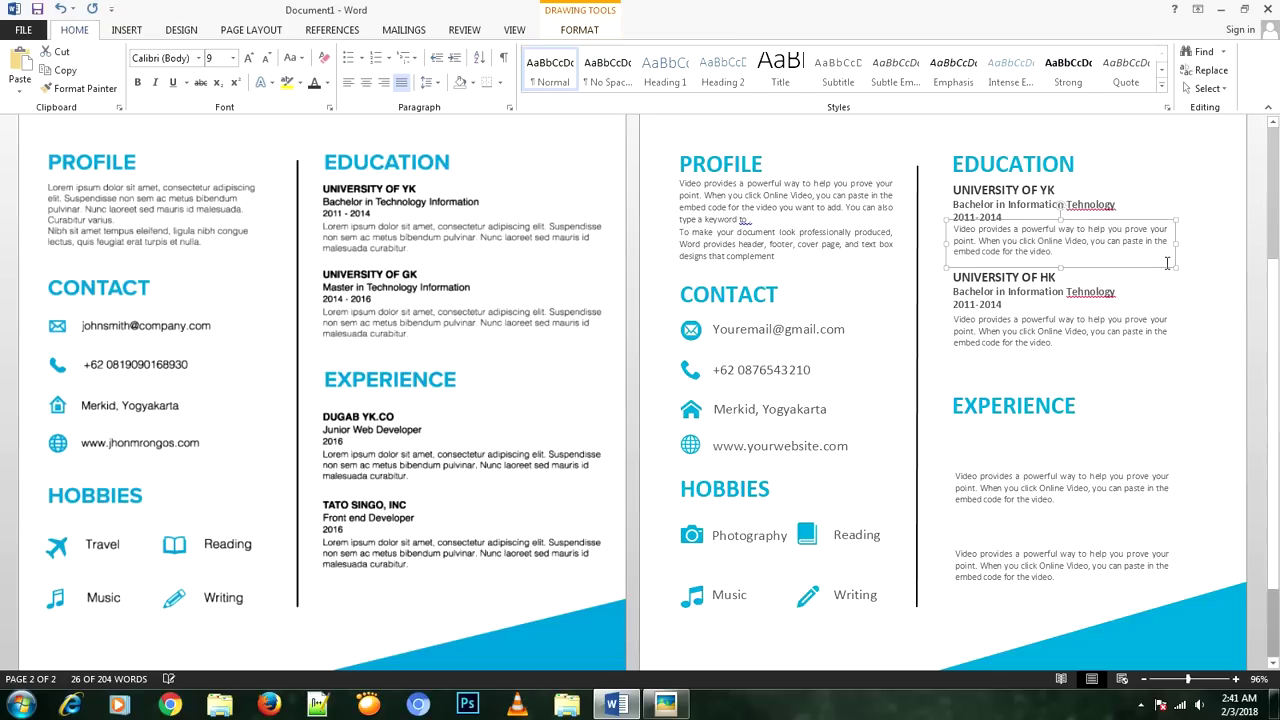
{"action": "scroll", "coordinate": [1081, 323], "scroll_direction": "down", "scroll_amount": 1}
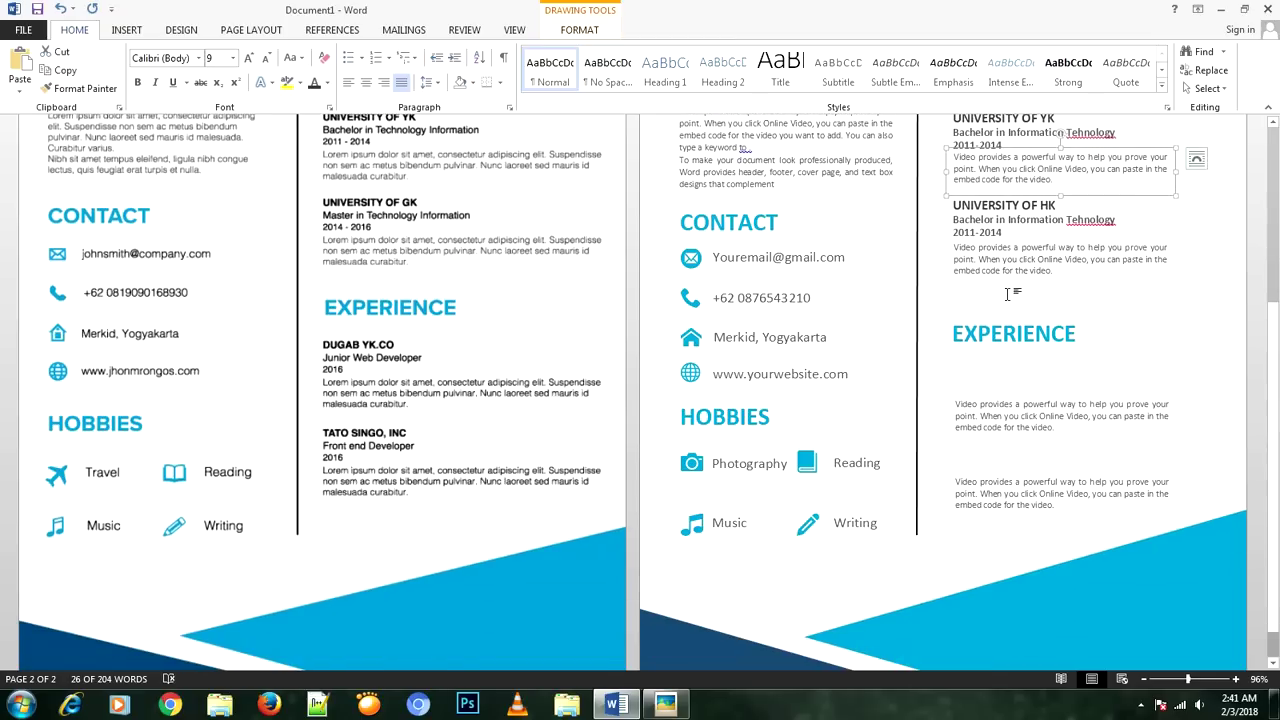
{"action": "left_click", "coordinate": [948, 206]}
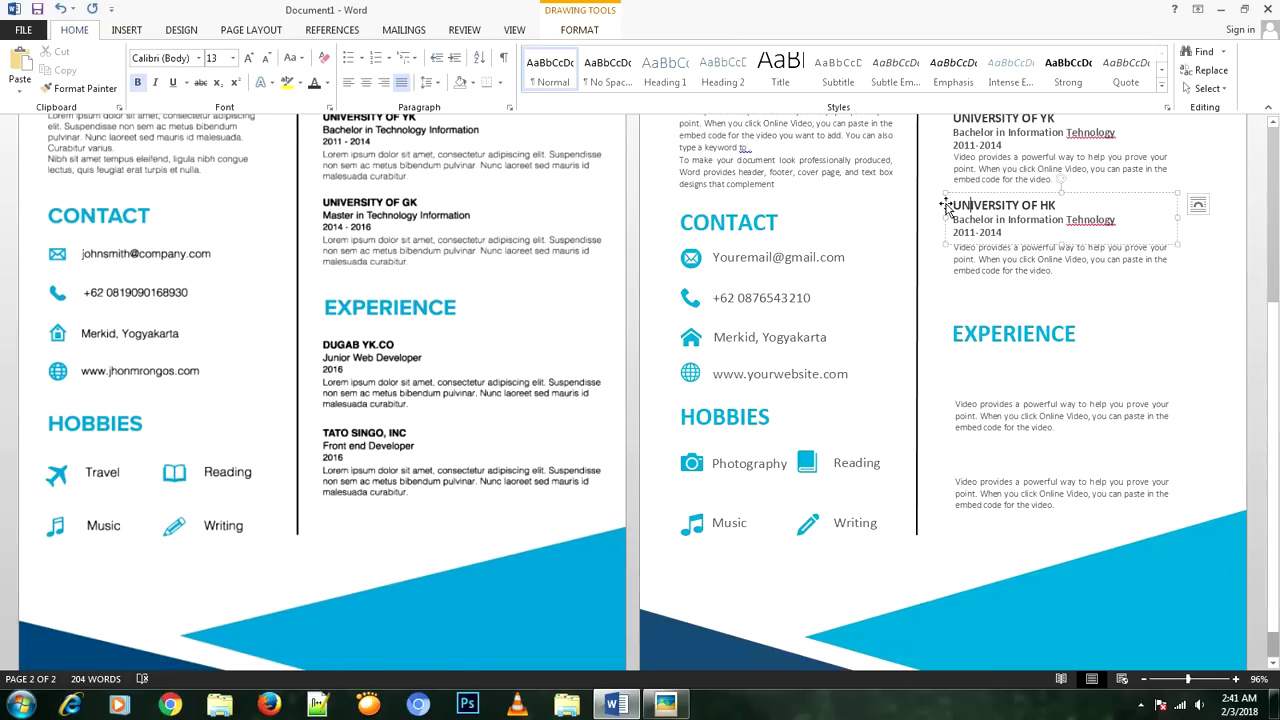
Duplicate the UNIVERSITY OF HK block under EXPERIENCE and rename the copy Blender Animation.co
{"action": "left_click_drag", "start_coordinate": [944, 236], "coordinate": [955, 360]}
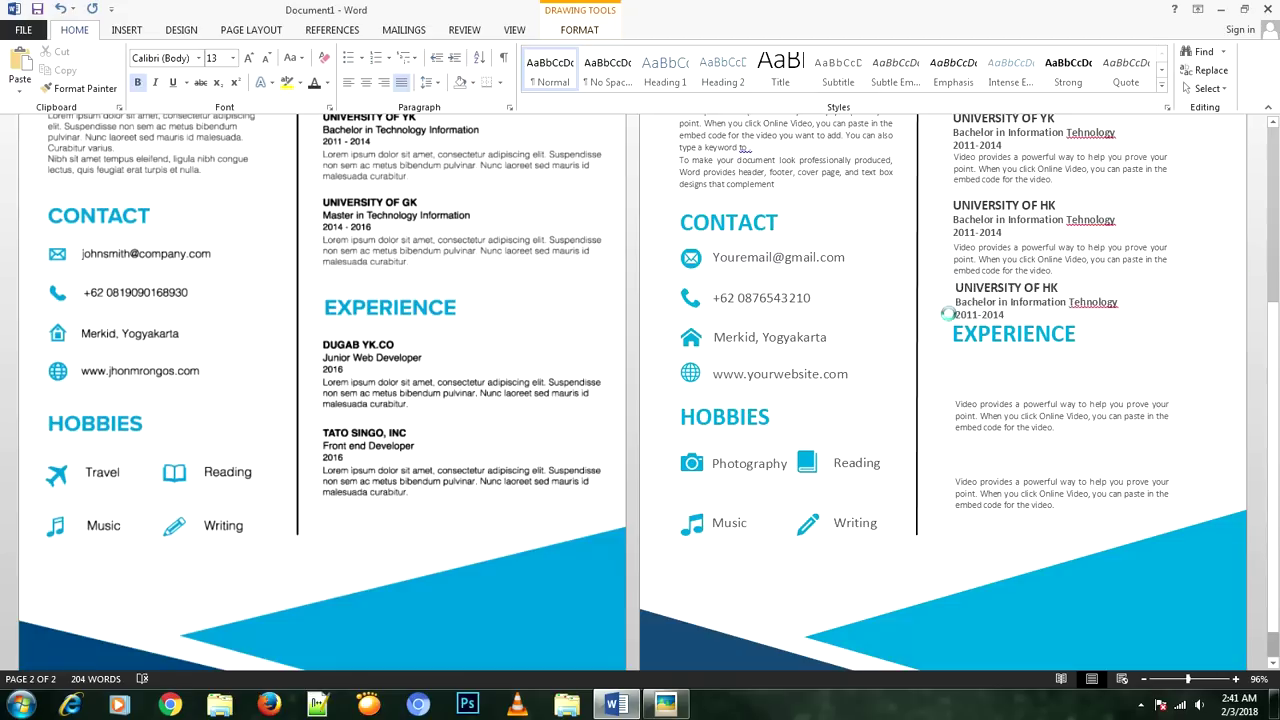
{"action": "left_click", "coordinate": [1009, 385]}
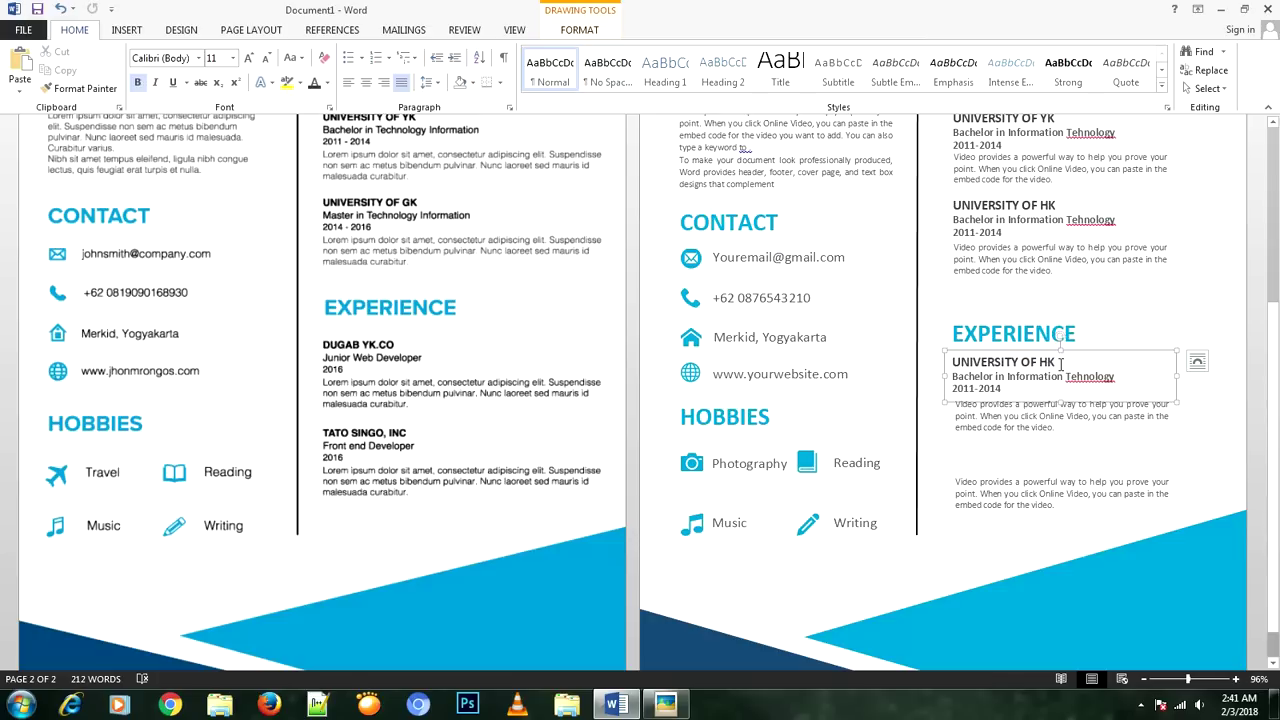
{"action": "key", "text": "shift+Home"}
{"action": "key", "text": "BackSpace"}
{"action": "type", "text": "Blender Animation.co"}
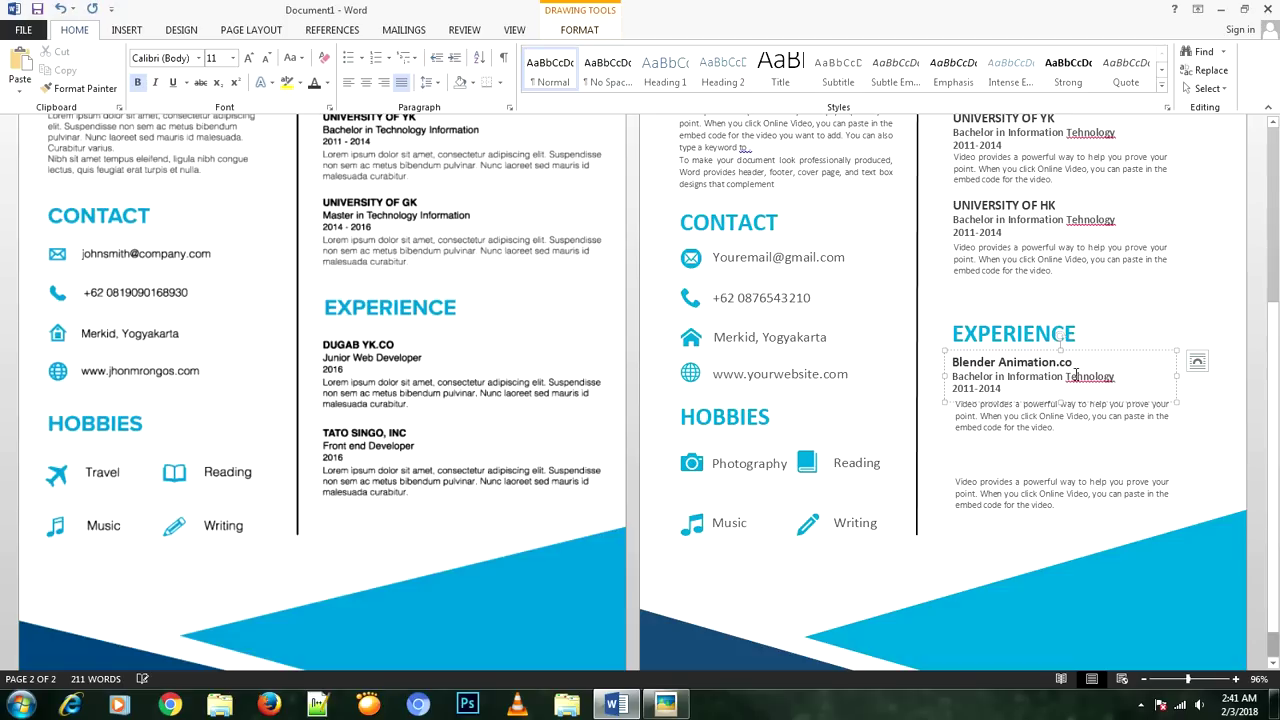
Change the copy's degree line to the job title Junior Animator
{"action": "left_click_drag", "start_coordinate": [1076, 374], "coordinate": [960, 384]}
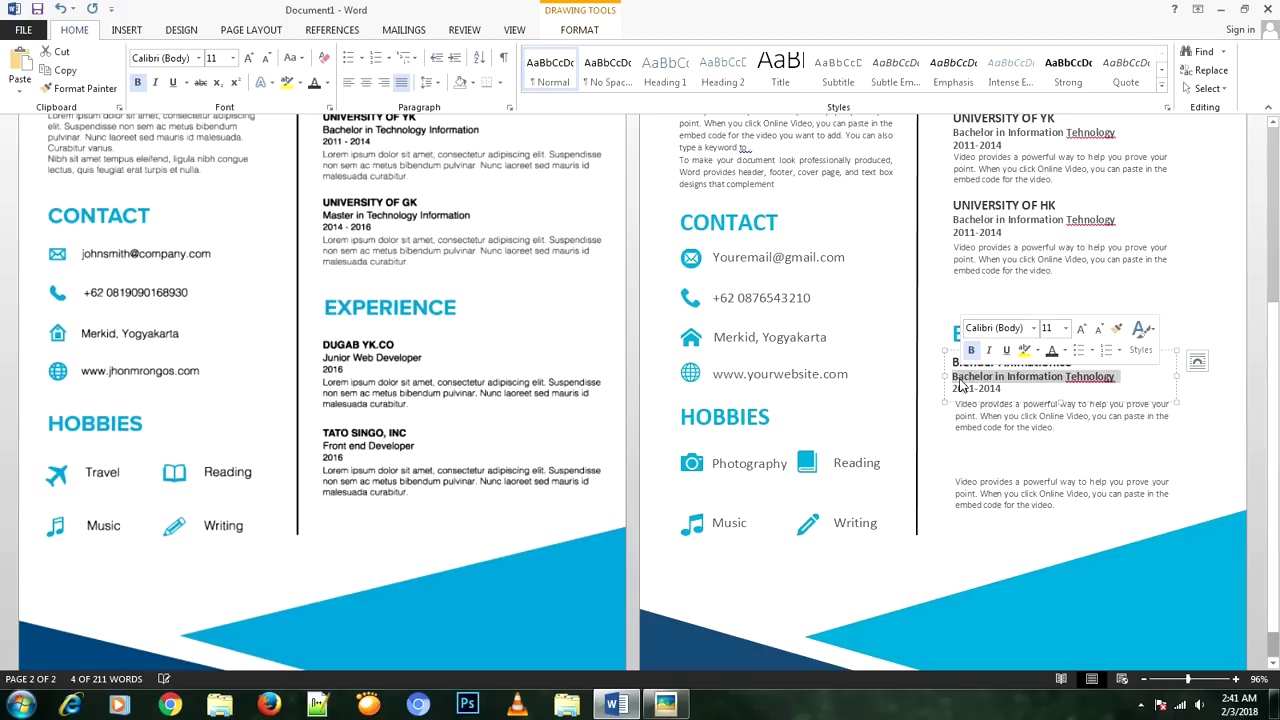
{"action": "type", "text": "Junior Animator"}
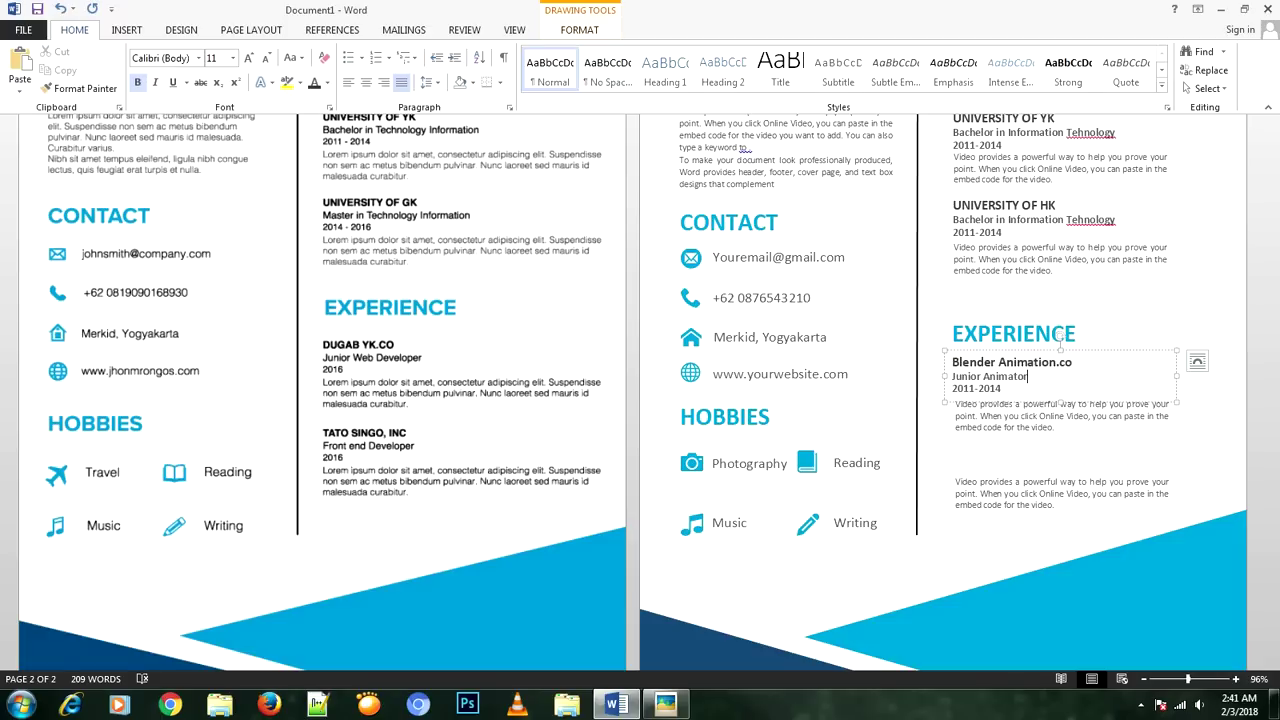
{"action": "left_click", "coordinate": [1005, 389]}
{"action": "left_click_drag", "start_coordinate": [1032, 378], "coordinate": [1006, 377]}
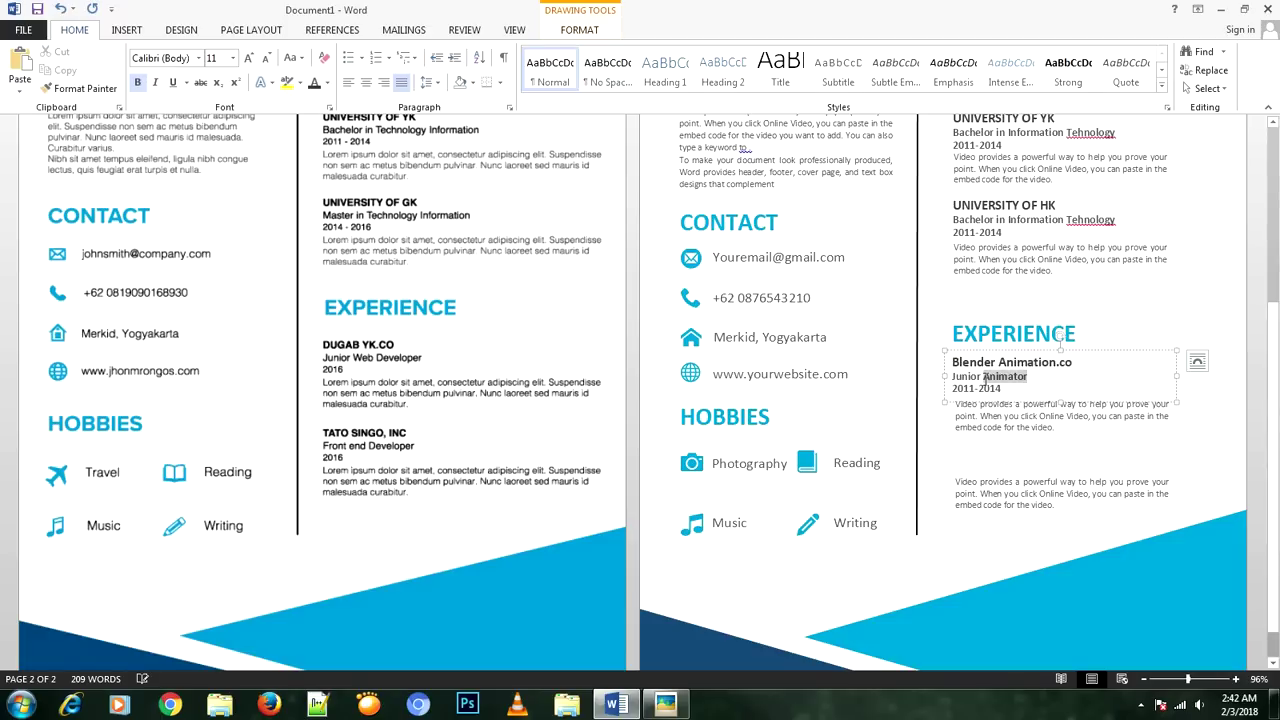
{"action": "key", "text": "BackSpace"}
{"action": "key", "text": "ctrl+z"}
Replace the copy's 2011-2014 dates with 2016
{"action": "left_click", "coordinate": [1034, 389]}
{"action": "left_click_drag", "start_coordinate": [1009, 388], "coordinate": [951, 390]}
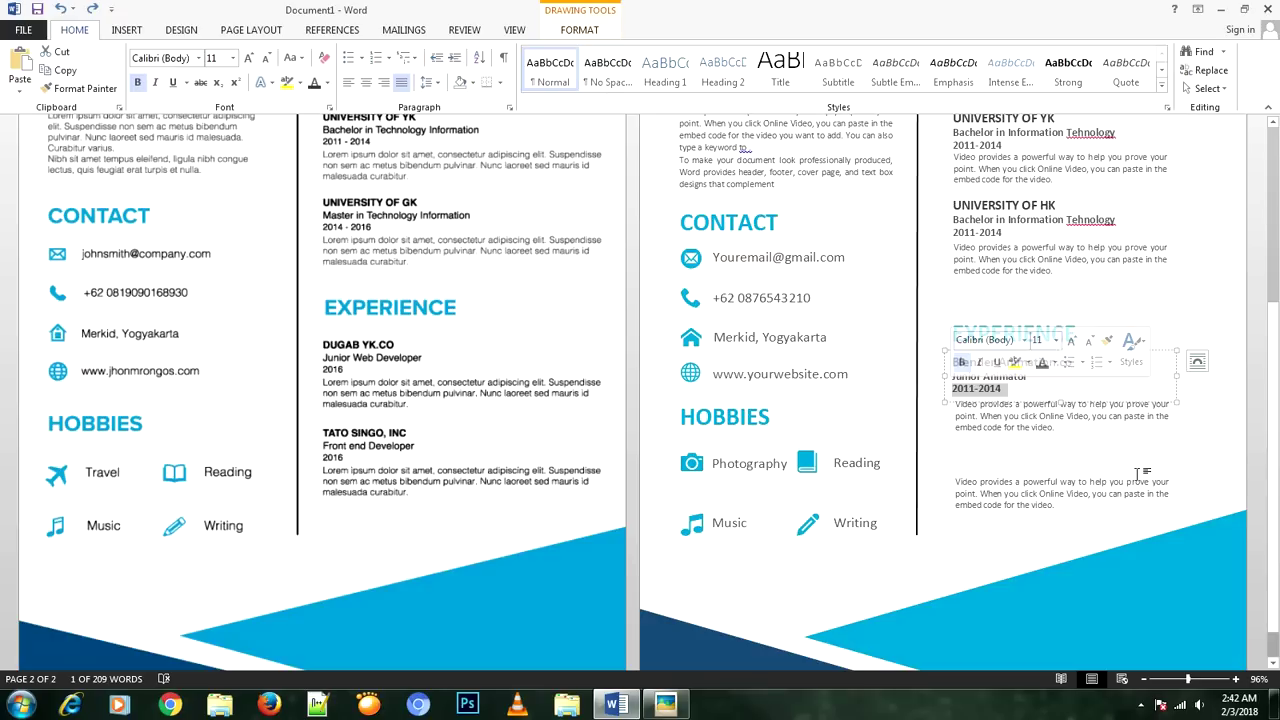
{"action": "key", "text": "BackSpace"}
{"action": "type", "text": "2016"}
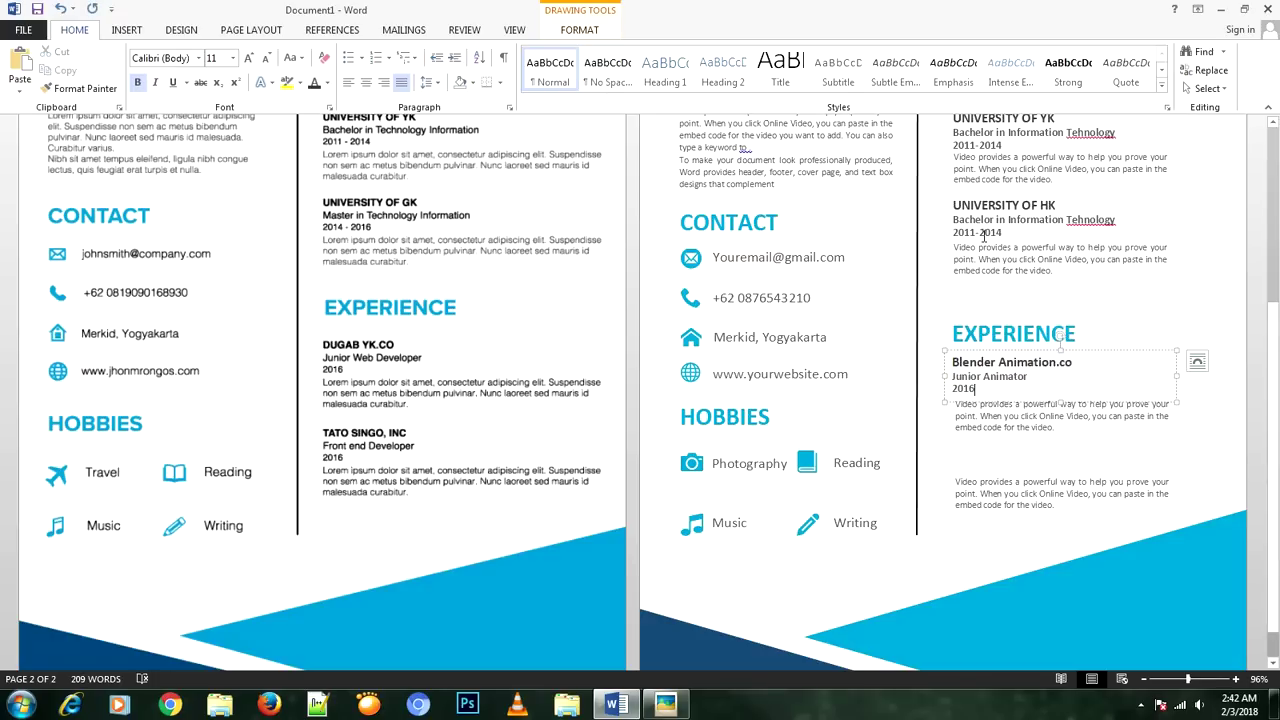
Correct the UNIVERSITY OF HK dates to read 2014-2016
{"action": "left_click", "coordinate": [995, 232]}
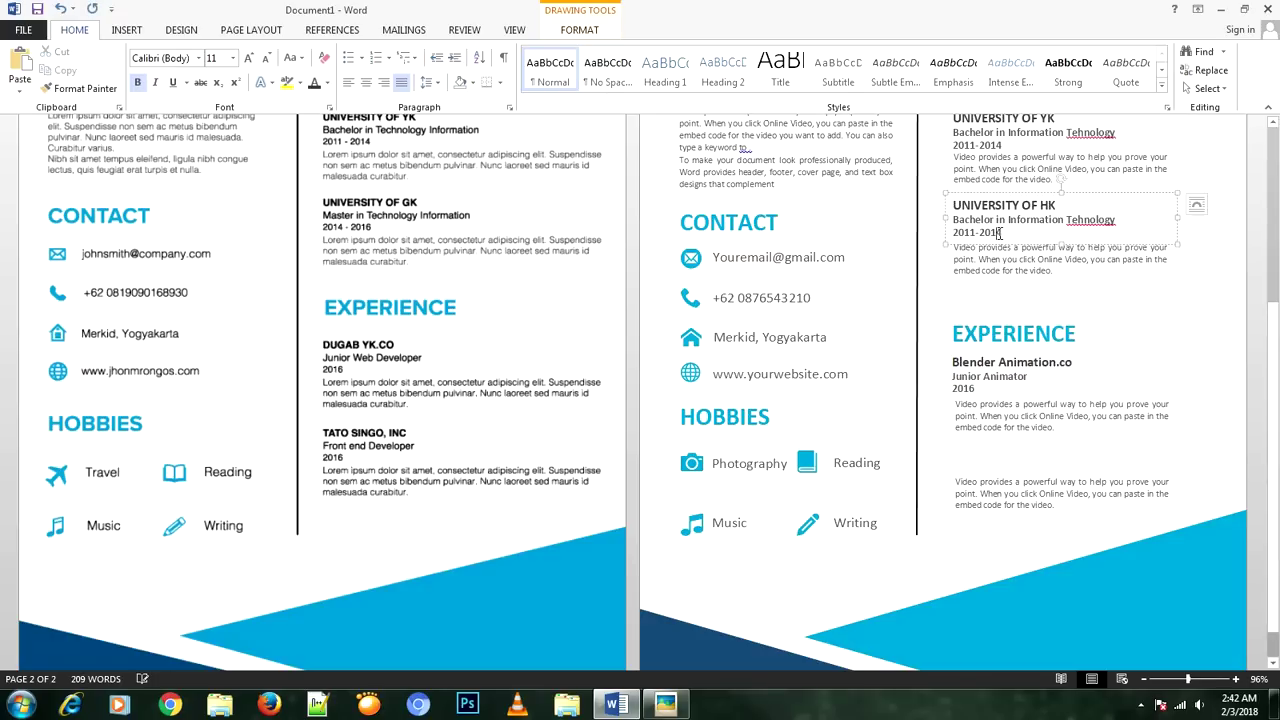
{"action": "key", "text": "BackSpace"}
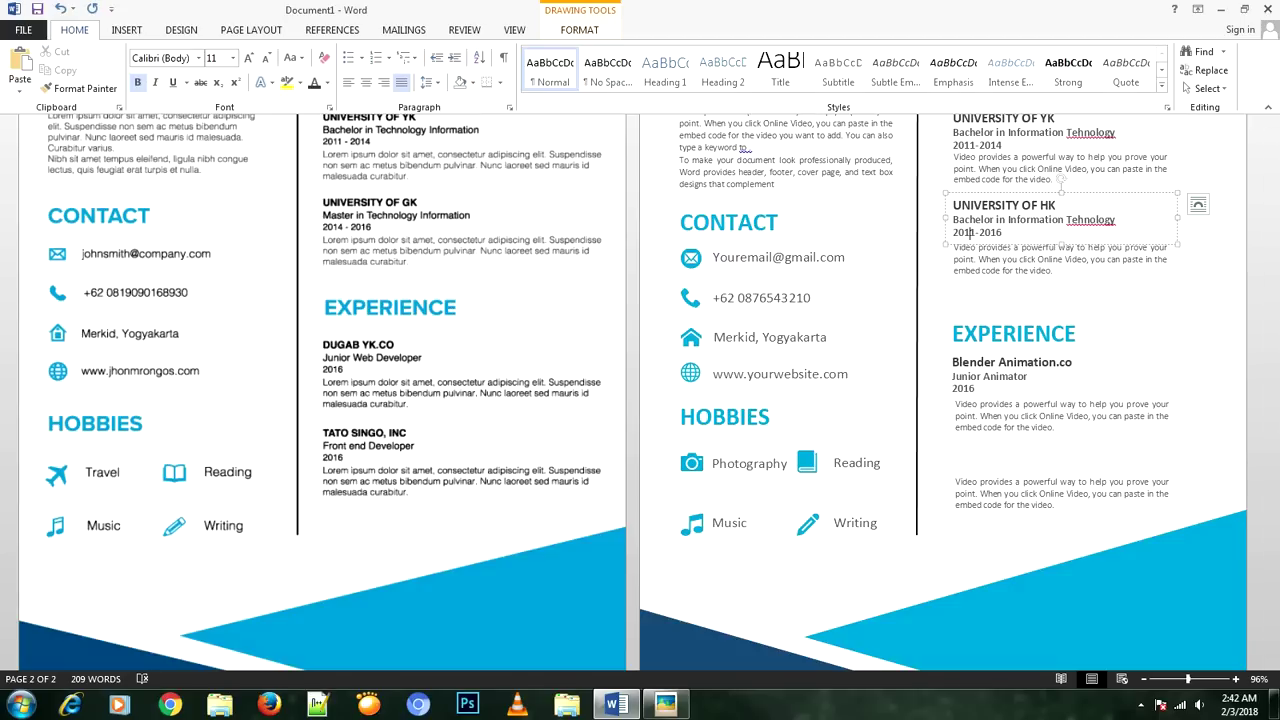
{"action": "key", "text": "BackSpace"}
{"action": "type", "text": "4"}
{"action": "left_click", "coordinate": [977, 377]}
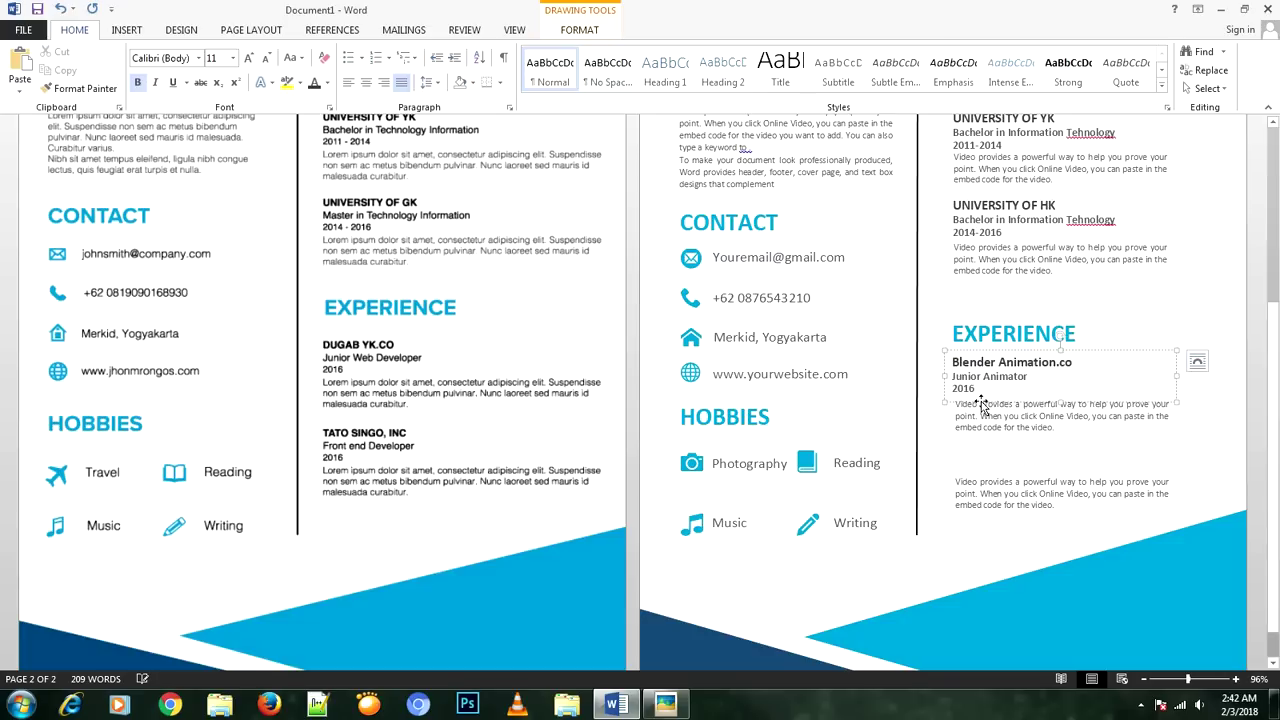
Duplicate the Blender Animation.co entry below the first job and fit its description between them
{"action": "left_click_drag", "start_coordinate": [980, 403], "coordinate": [978, 477]}
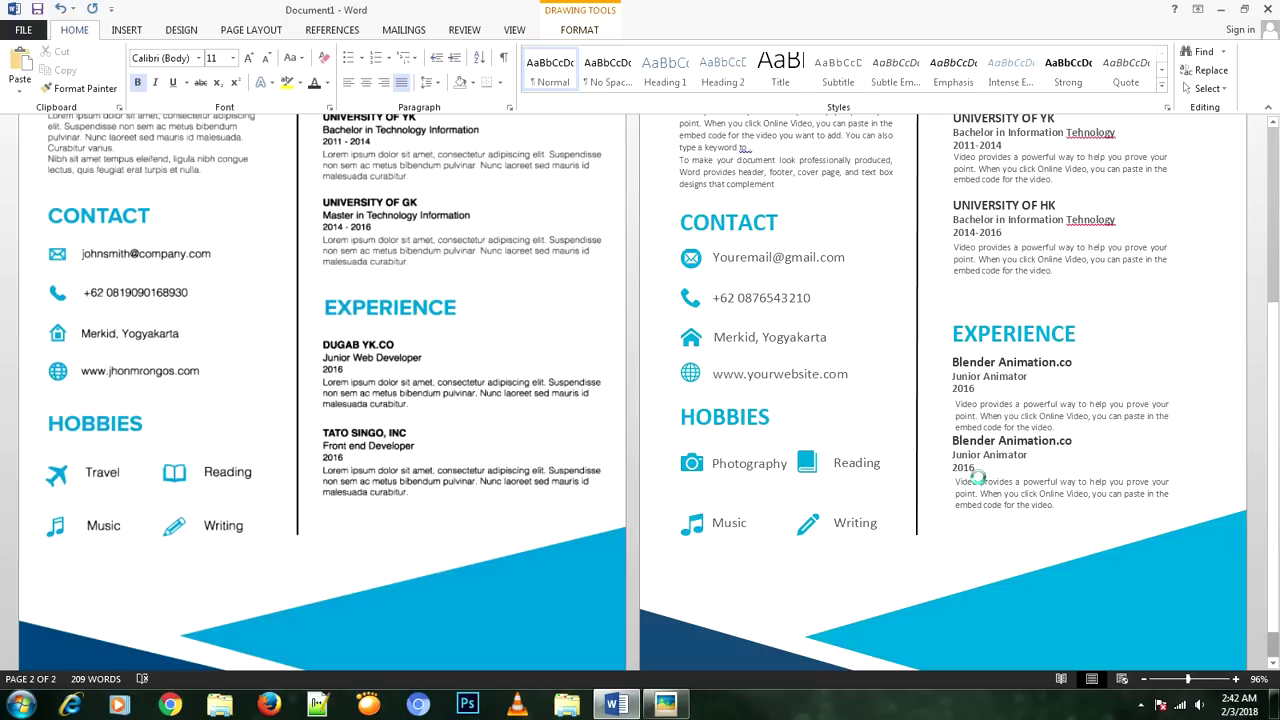
{"action": "left_click", "coordinate": [1017, 408]}
{"action": "left_click", "coordinate": [1030, 398]}
{"action": "left_click_drag", "start_coordinate": [1030, 398], "coordinate": [1030, 394]}
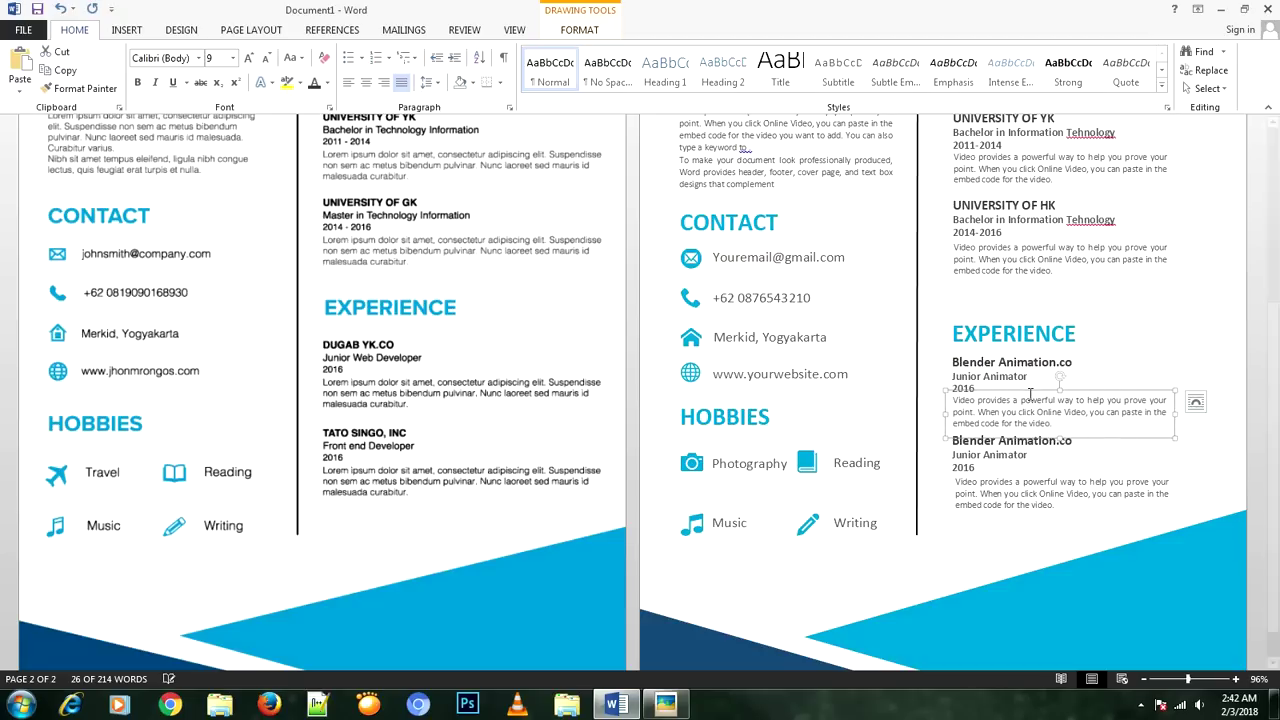
Nudge the lower job description and the second entry box into alignment
{"action": "left_click", "coordinate": [1023, 472]}
{"action": "scroll", "coordinate": [1023, 472], "scroll_direction": "down", "scroll_amount": 1}
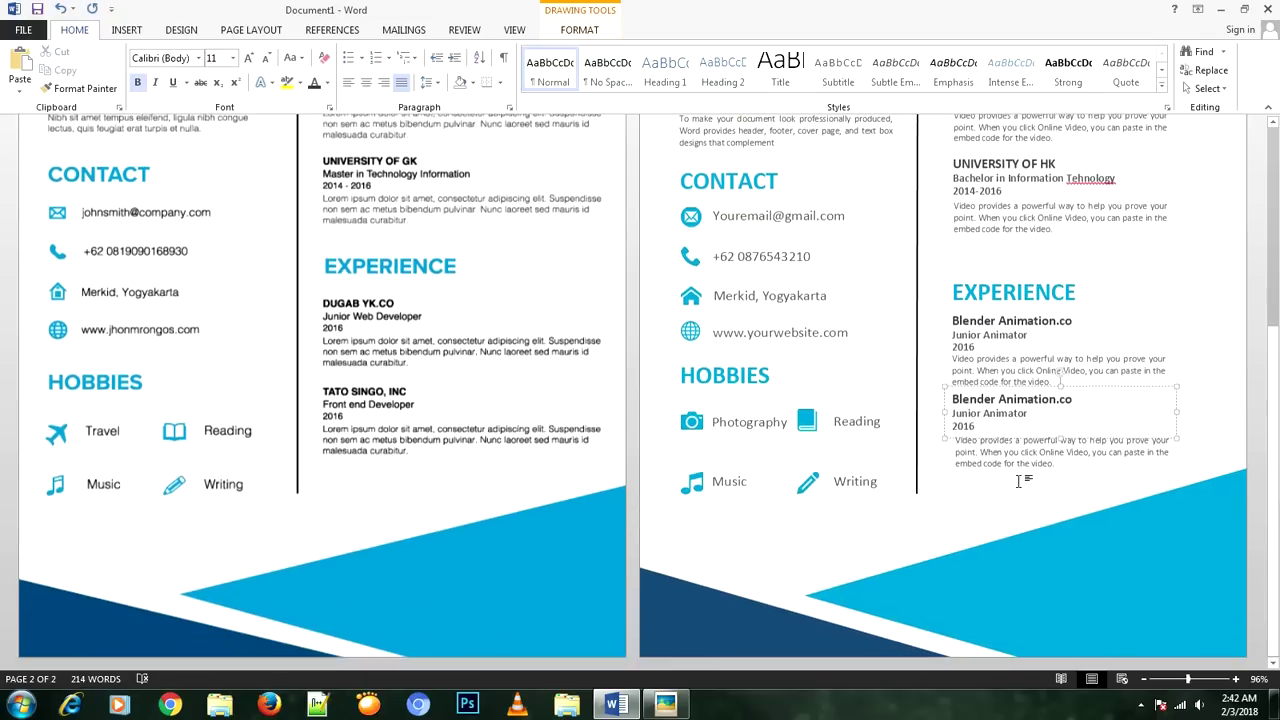
{"action": "left_click", "coordinate": [998, 434]}
{"action": "left_click_drag", "start_coordinate": [998, 432], "coordinate": [999, 435]}
{"action": "key", "text": "Down"}
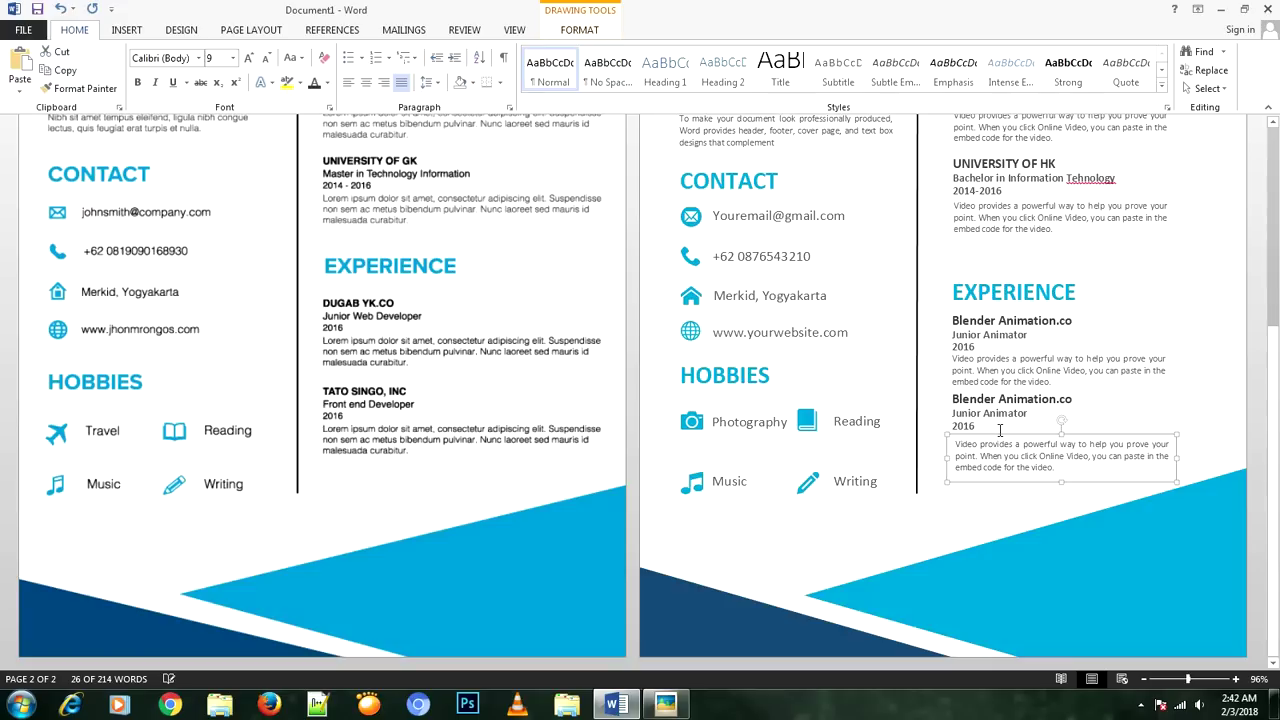
{"action": "key", "text": "Left"}
{"action": "left_click", "coordinate": [999, 428]}
{"action": "left_click_drag", "start_coordinate": [990, 396], "coordinate": [998, 404]}
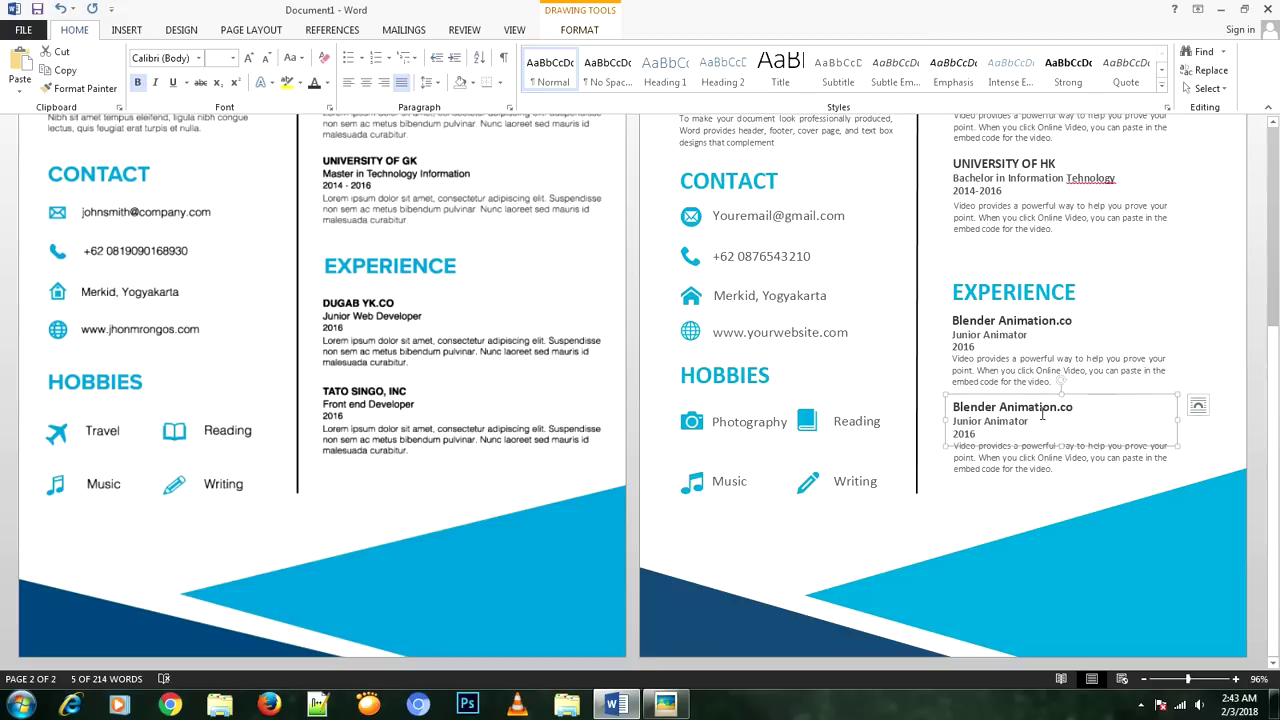
Retype the second entry as Prodesign Inc, Front end Developer, 2017
{"action": "triple_click", "coordinate": [1001, 398]}
{"action": "type", "text": "Pr"}
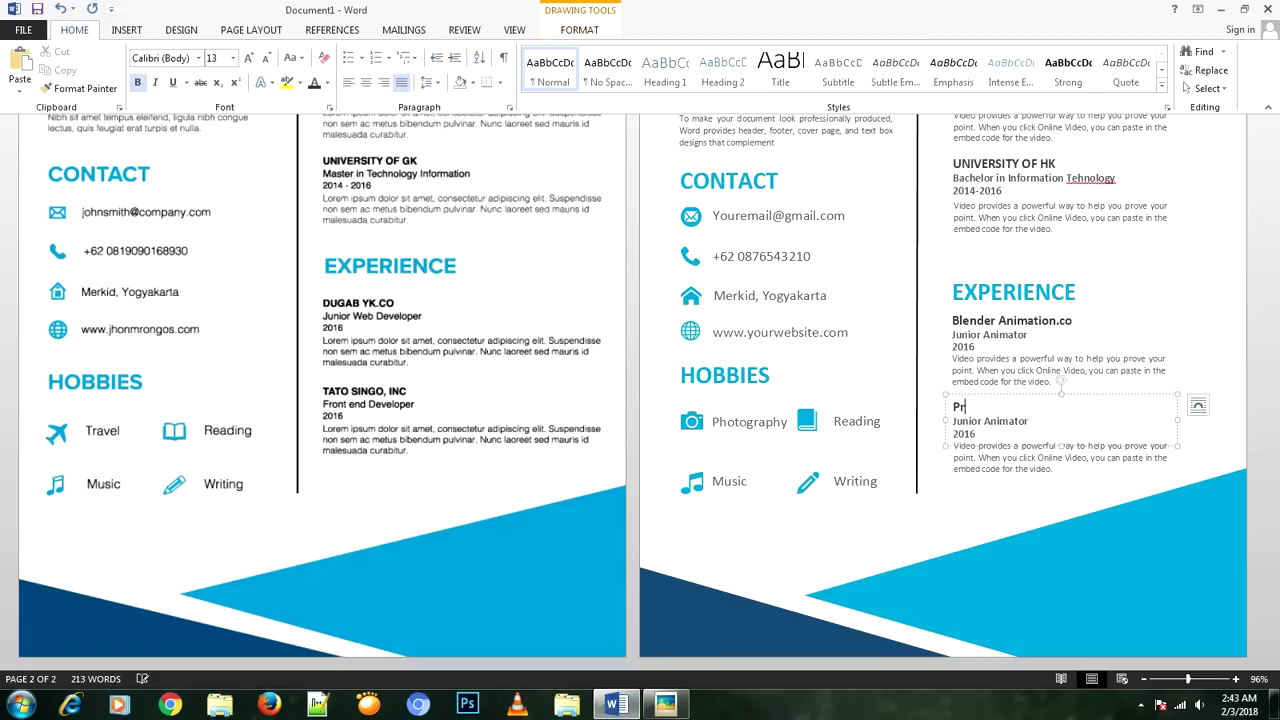
{"action": "type", "text": "Inc"}
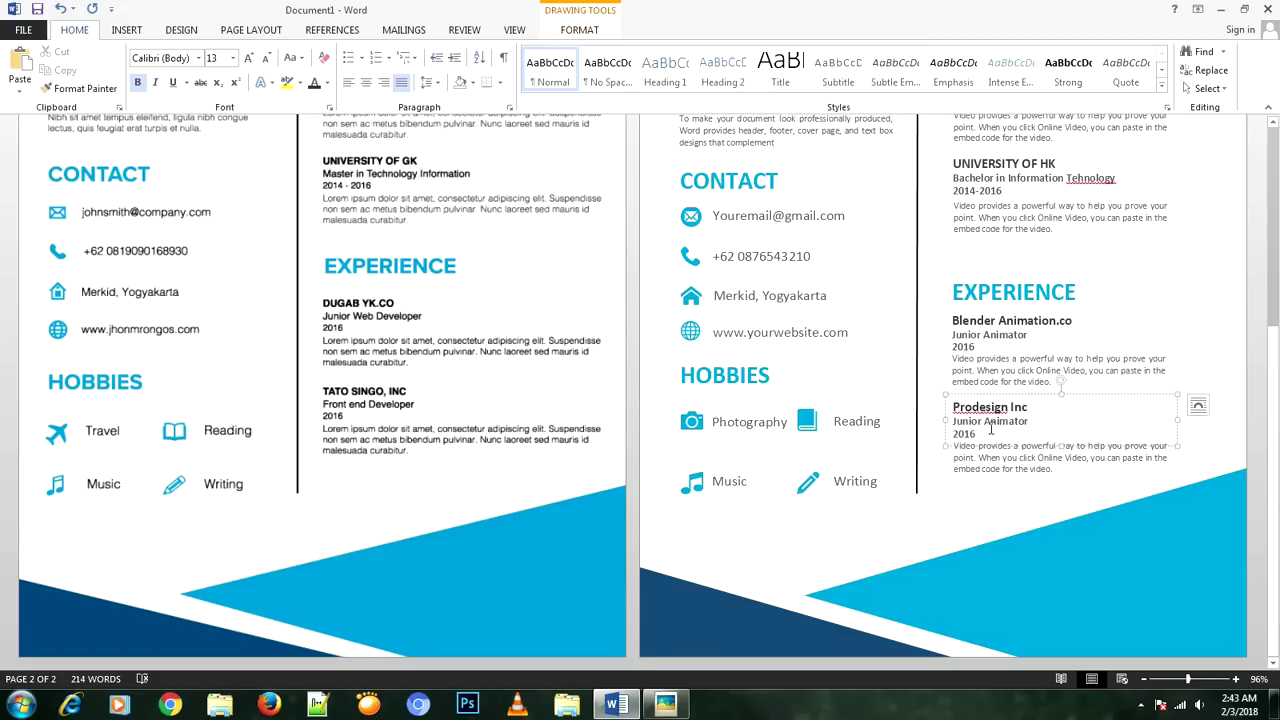
{"action": "left_click_drag", "start_coordinate": [1031, 421], "coordinate": [953, 421]}
{"action": "type", "text": "Front end Devloper"}
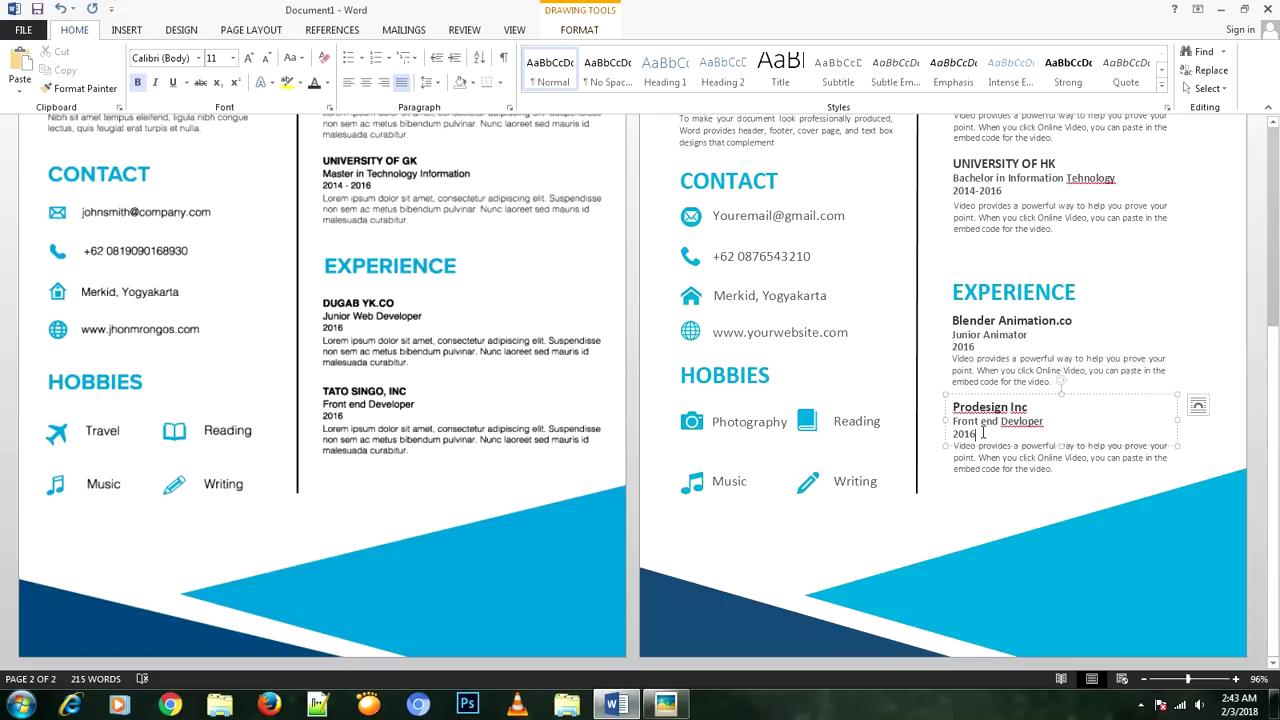
{"action": "key", "text": "BackSpace"}
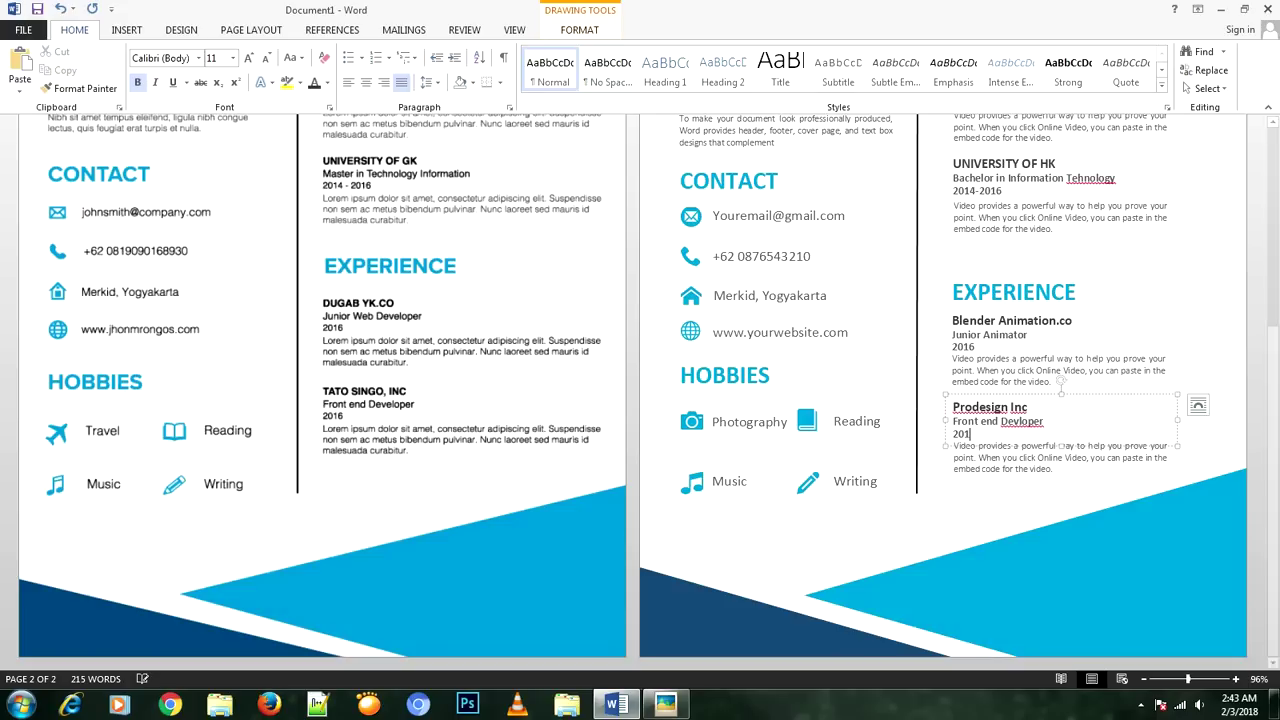
{"action": "type", "text": "7"}
{"action": "left_click", "coordinate": [1038, 397]}
{"action": "left_click", "coordinate": [1046, 467]}
Apply single line spacing to the Prodesign and Blender Animation descriptions
{"action": "triple_click", "coordinate": [1018, 455]}
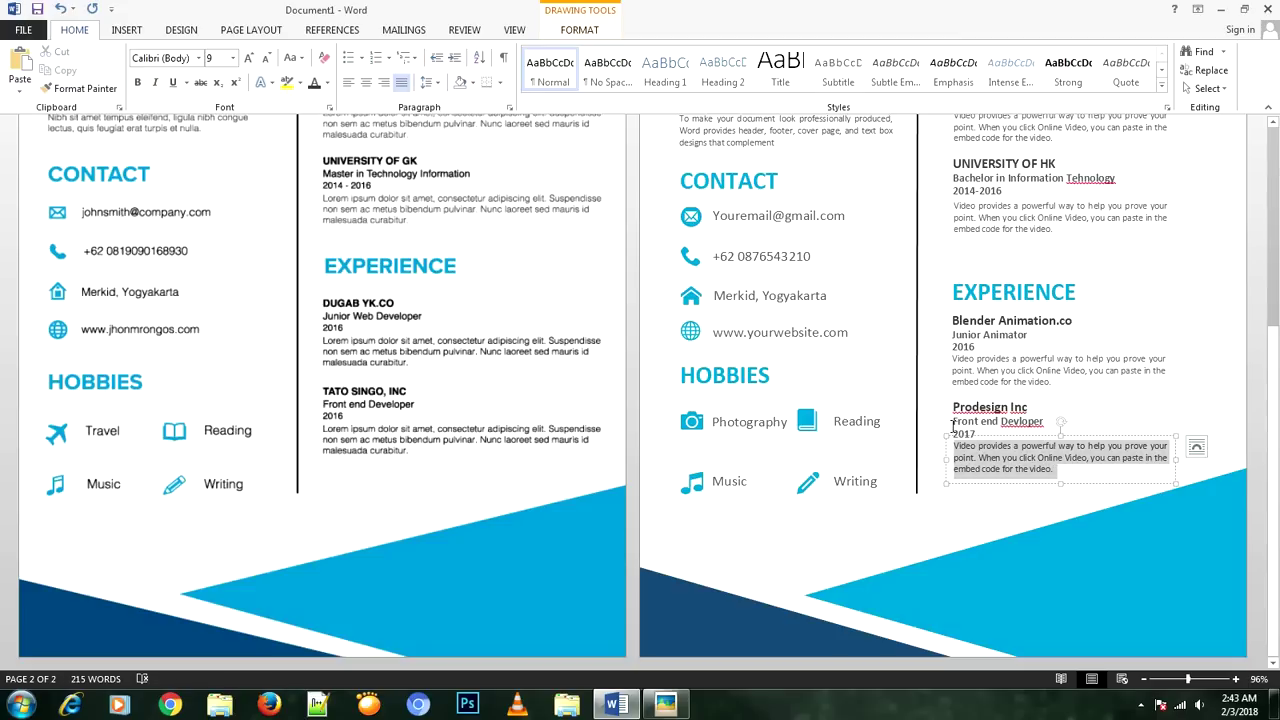
{"action": "left_click", "coordinate": [436, 86]}
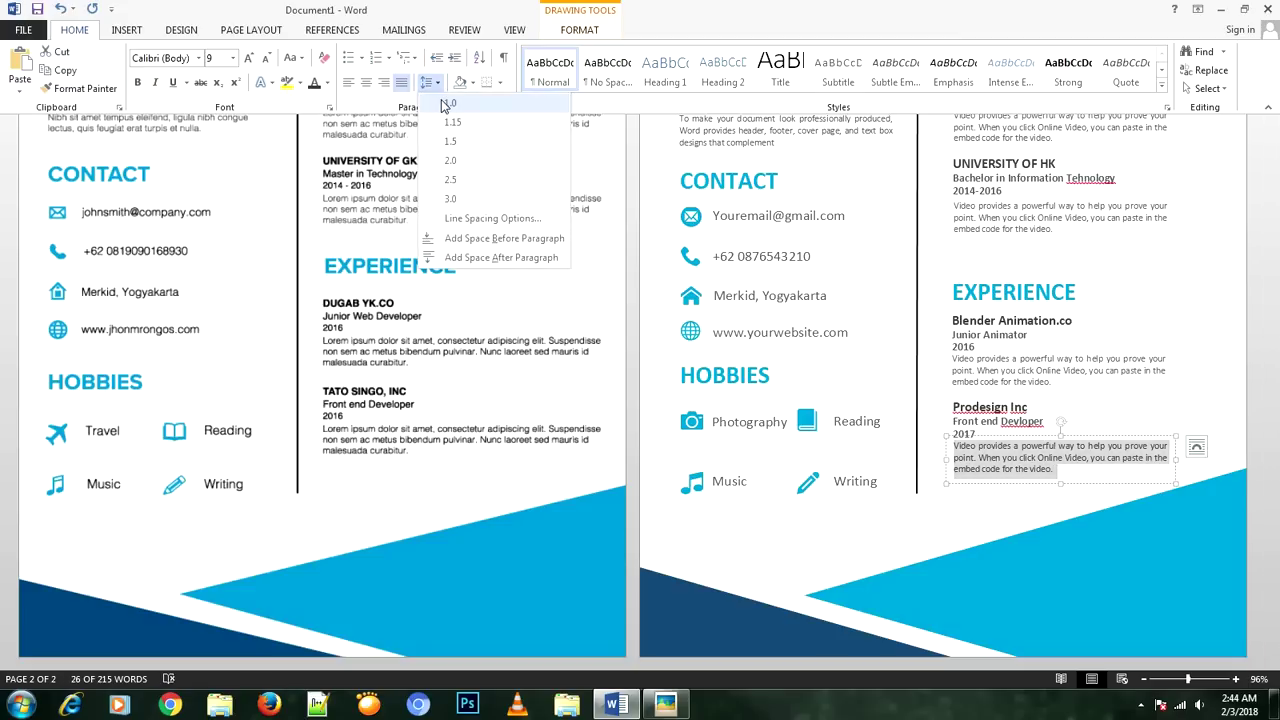
{"action": "left_click", "coordinate": [452, 103]}
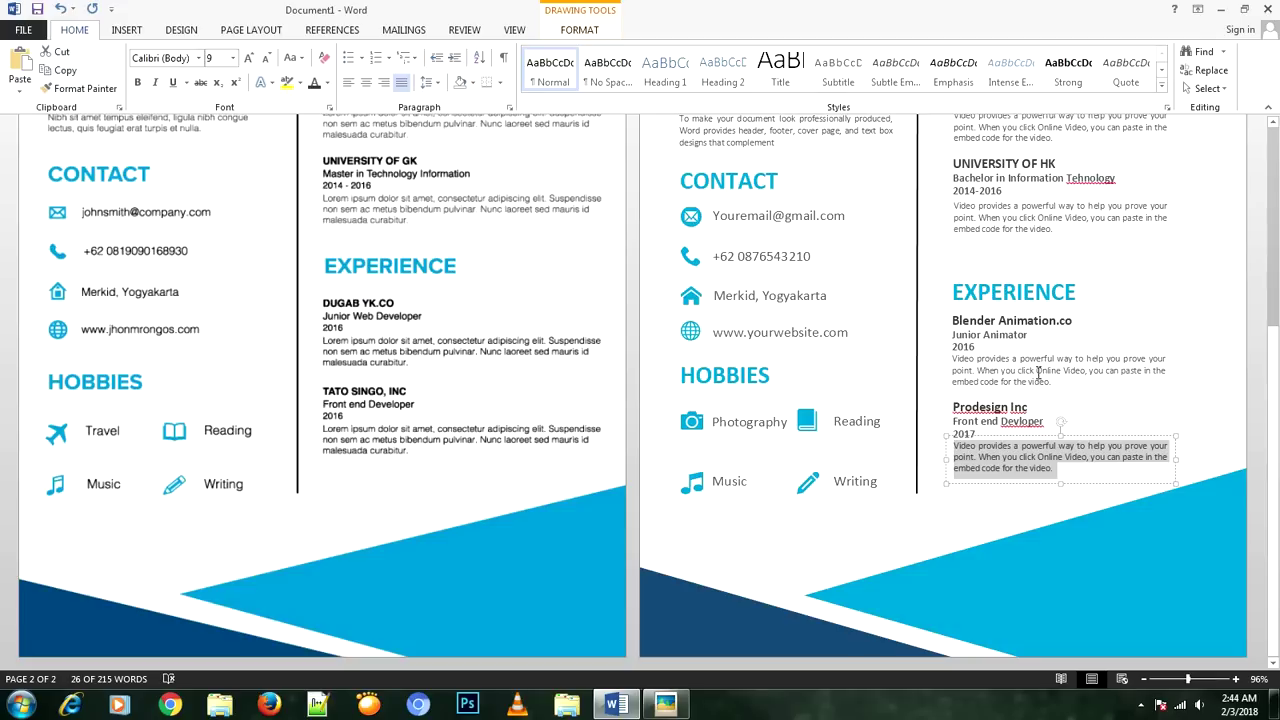
{"action": "left_click_drag", "start_coordinate": [1055, 382], "coordinate": [954, 358]}
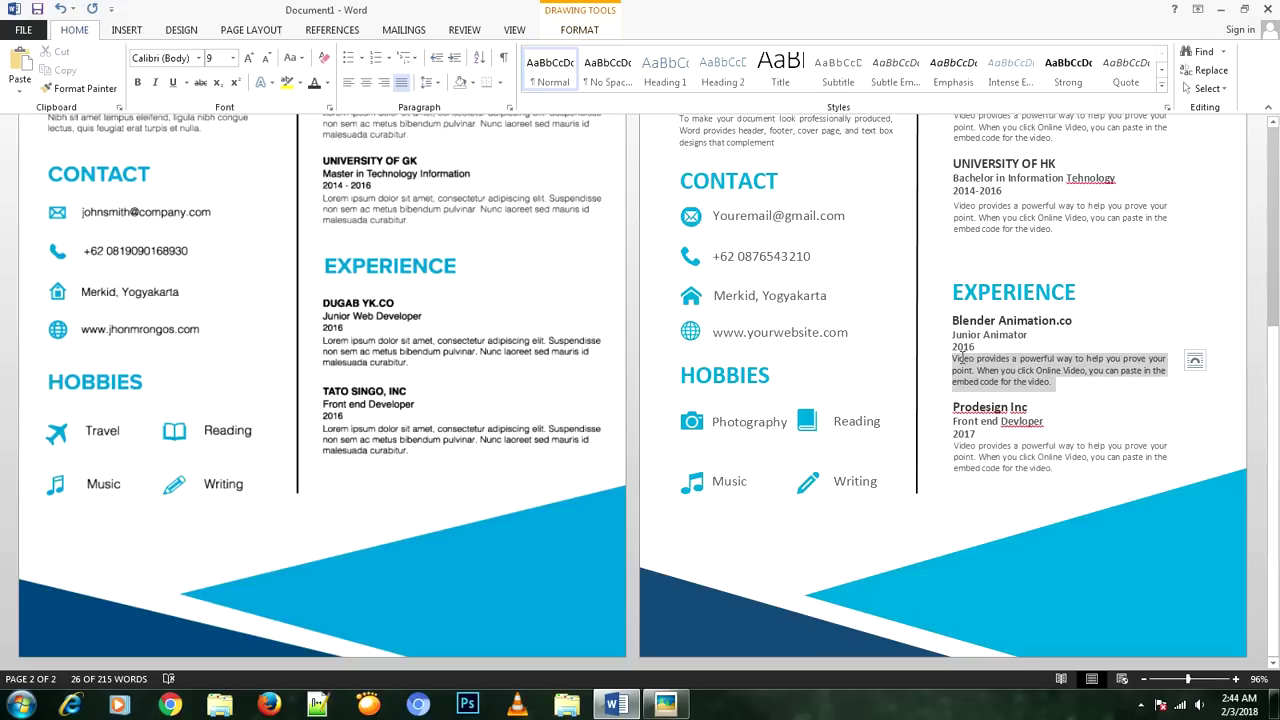
{"action": "left_click", "coordinate": [427, 82]}
{"action": "left_click", "coordinate": [450, 106]}
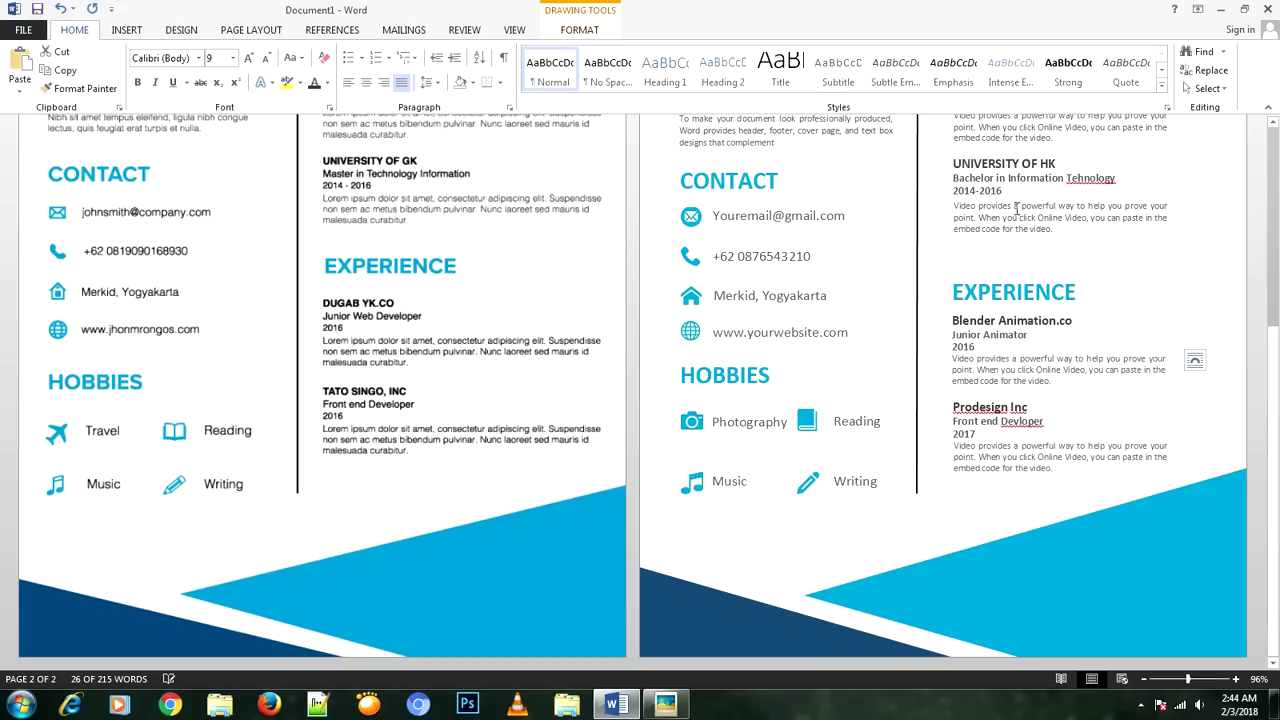
Apply the same line spacing to the UNIVERSITY OF HK and UNIVERSITY OF YK descriptions
{"action": "scroll", "coordinate": [1024, 192], "scroll_direction": "up", "scroll_amount": 2}
{"action": "left_click", "coordinate": [1068, 301]}
{"action": "left_click_drag", "start_coordinate": [1068, 301], "coordinate": [953, 277]}
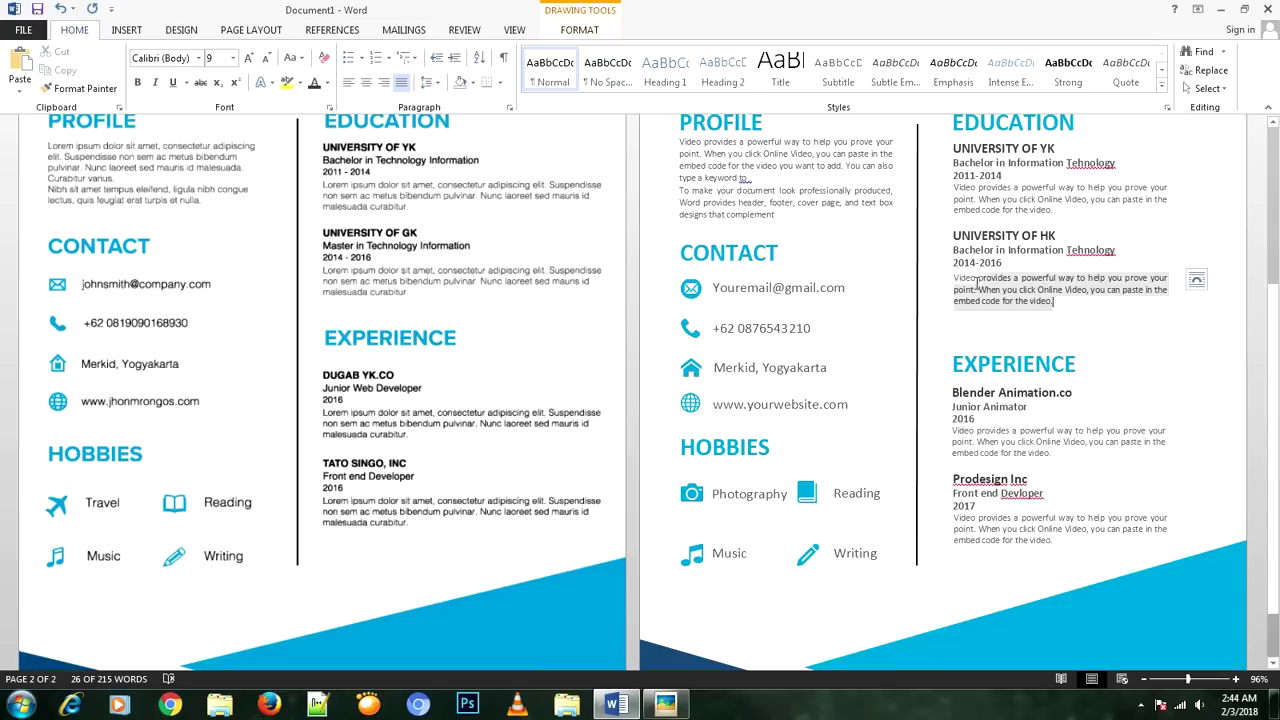
{"action": "left_click", "coordinate": [436, 87]}
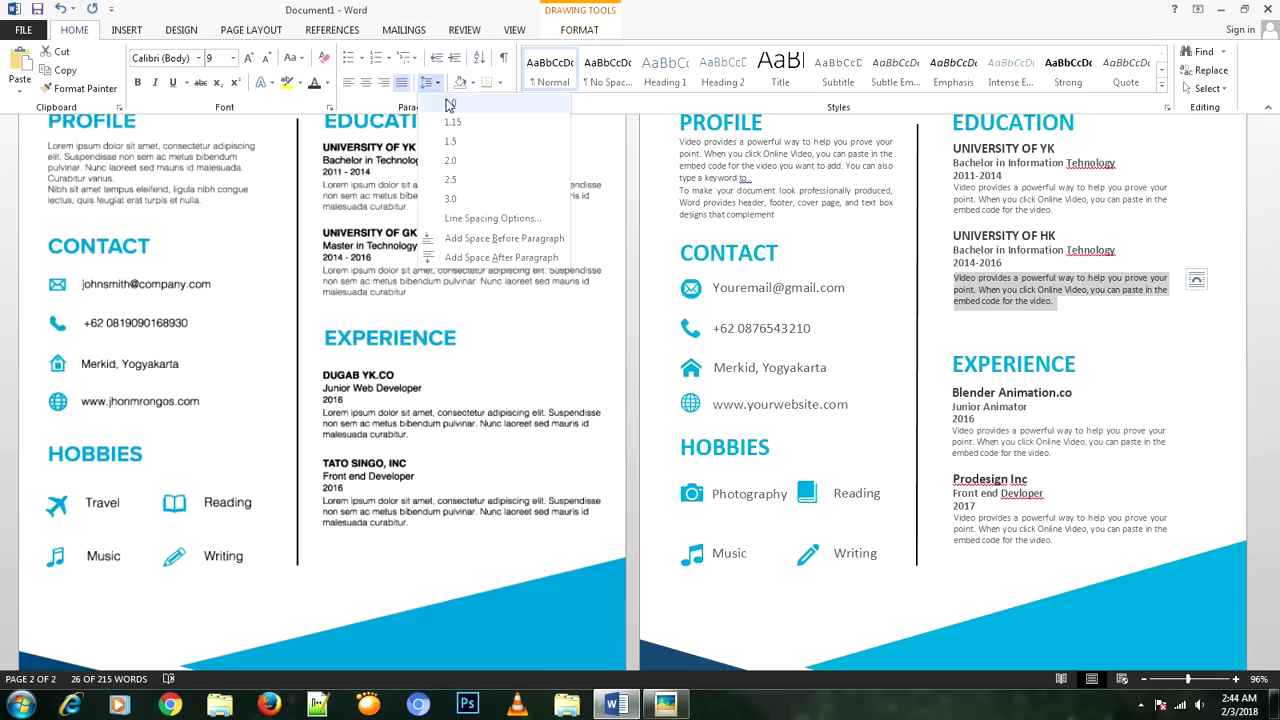
{"action": "left_click", "coordinate": [446, 100]}
{"action": "left_click", "coordinate": [1063, 215]}
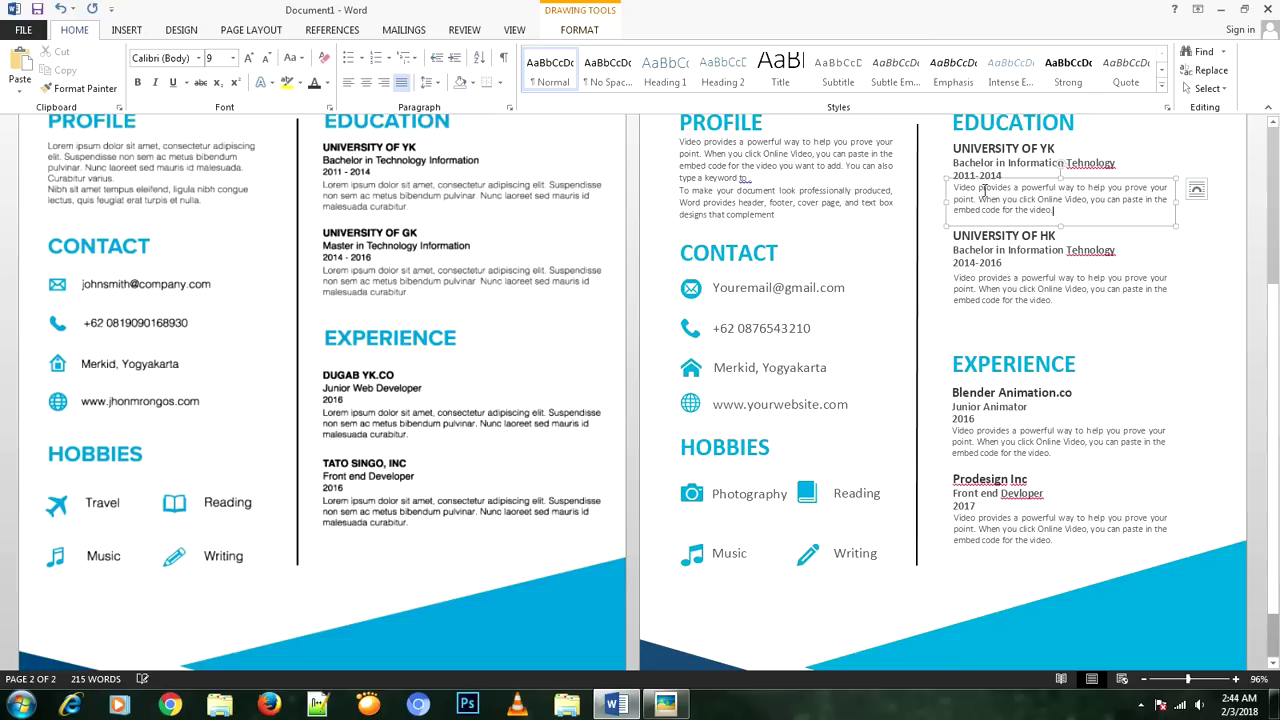
{"action": "left_click_drag", "start_coordinate": [1063, 213], "coordinate": [954, 187]}
{"action": "left_click", "coordinate": [424, 82]}
{"action": "left_click", "coordinate": [446, 100]}
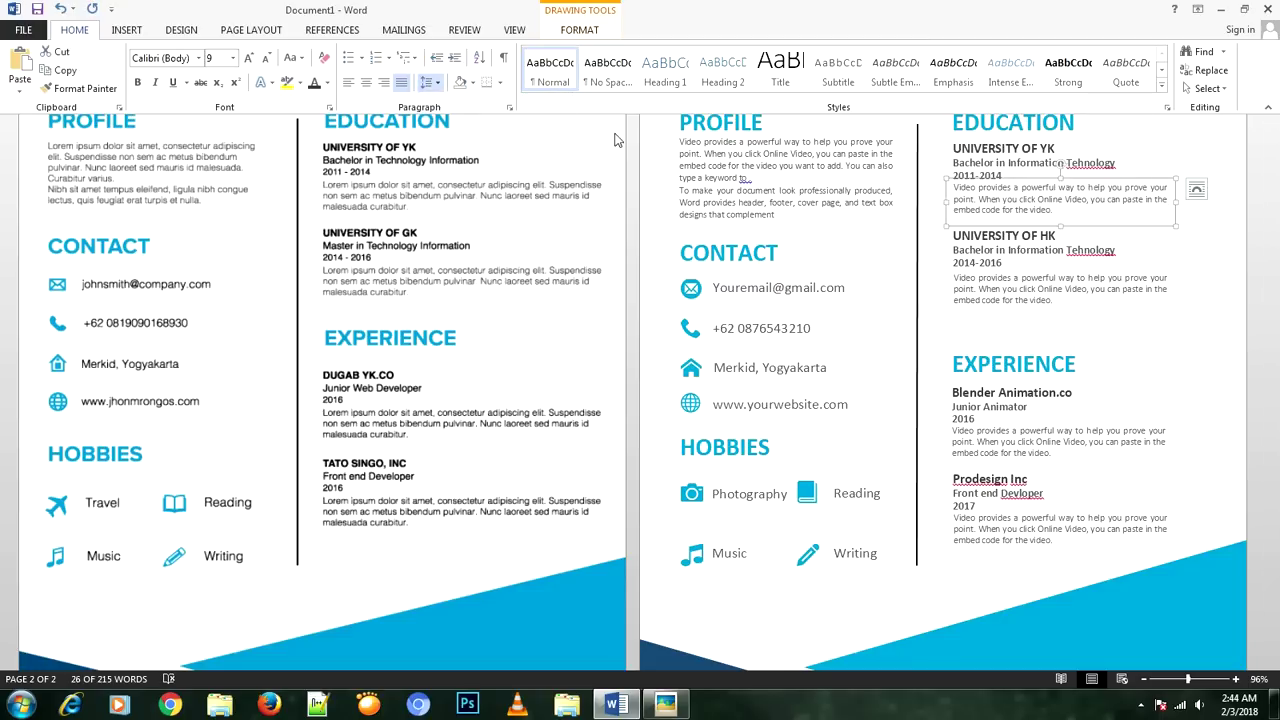
Widen the YK, HK, Blender and Prodesign description boxes to the column's full width
{"action": "left_click", "coordinate": [1170, 200]}
{"action": "left_click_drag", "start_coordinate": [1180, 200], "coordinate": [1212, 200]}
{"action": "left_click", "coordinate": [1173, 280]}
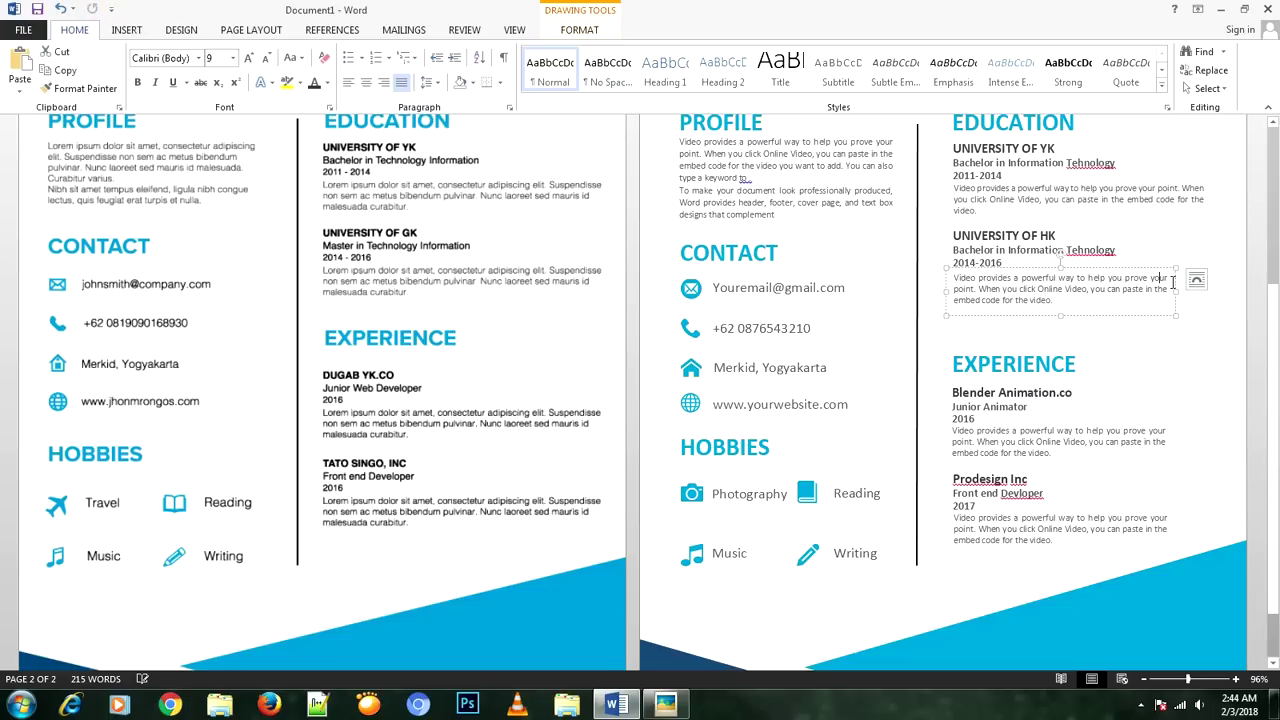
{"action": "left_click_drag", "start_coordinate": [1178, 289], "coordinate": [1212, 289]}
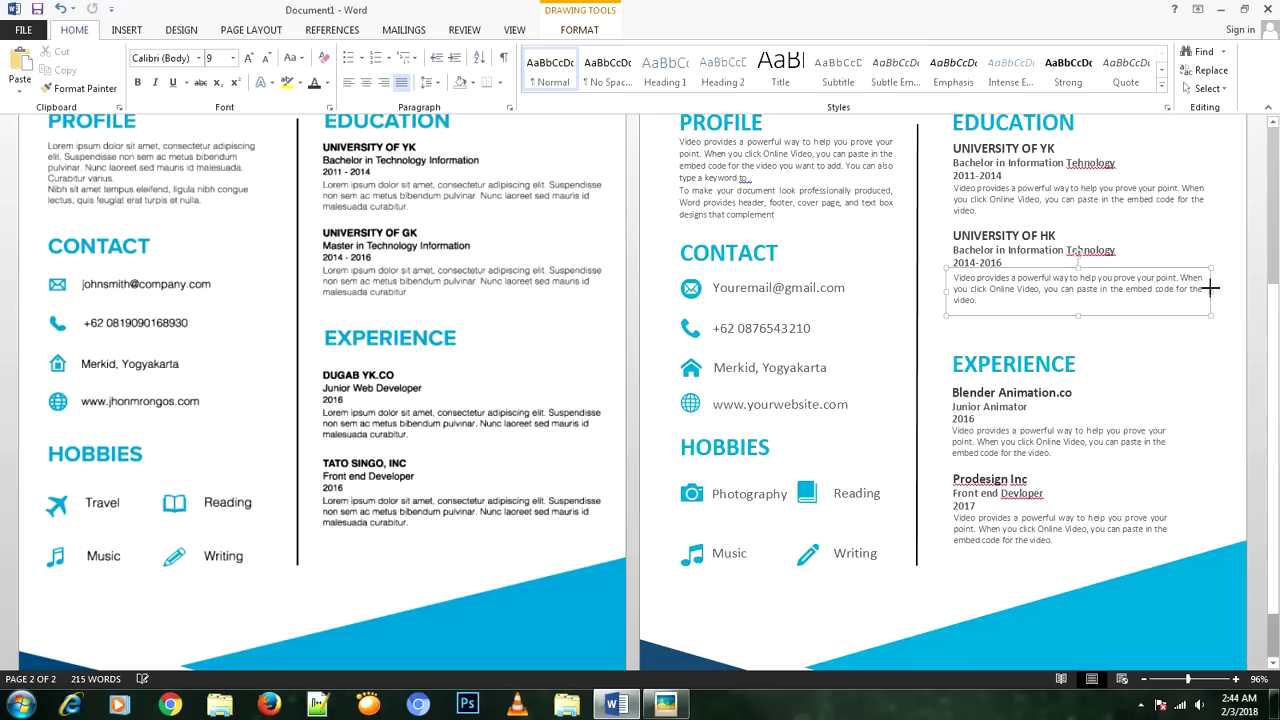
{"action": "left_click", "coordinate": [1150, 455]}
{"action": "scroll", "coordinate": [1150, 462], "scroll_direction": "up", "scroll_amount": 2}
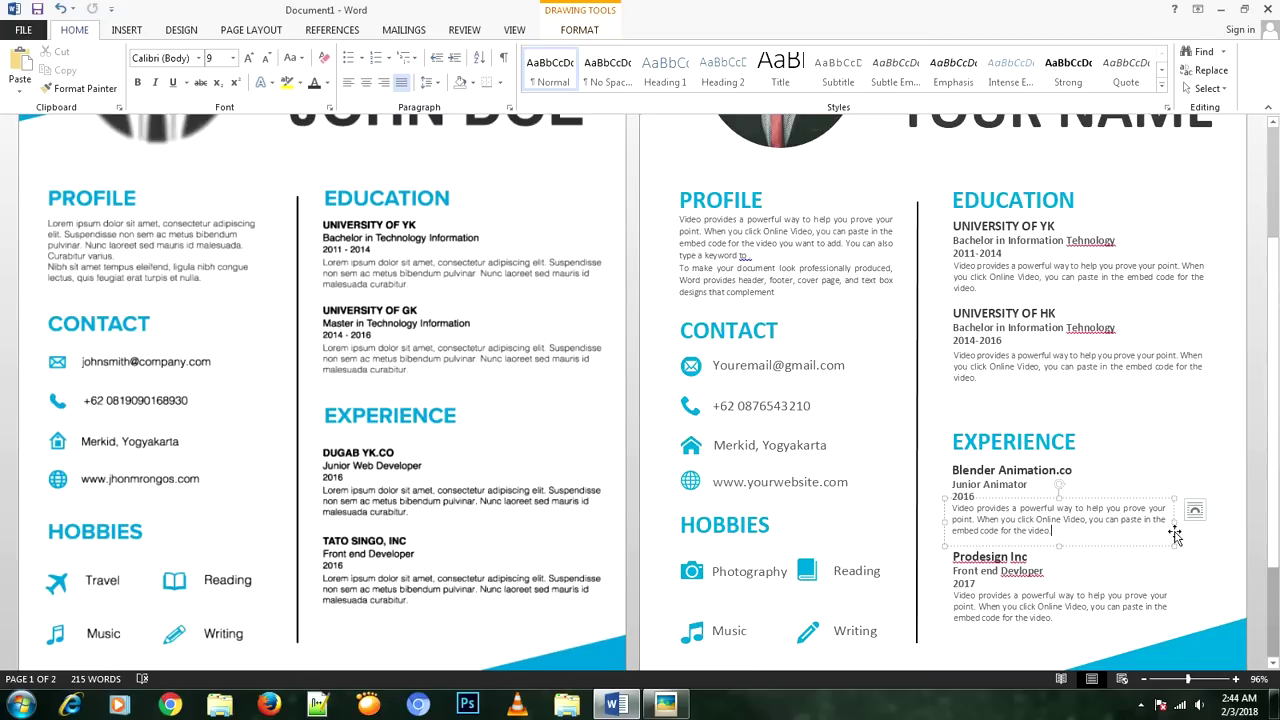
{"action": "left_click_drag", "start_coordinate": [1174, 520], "coordinate": [1212, 520]}
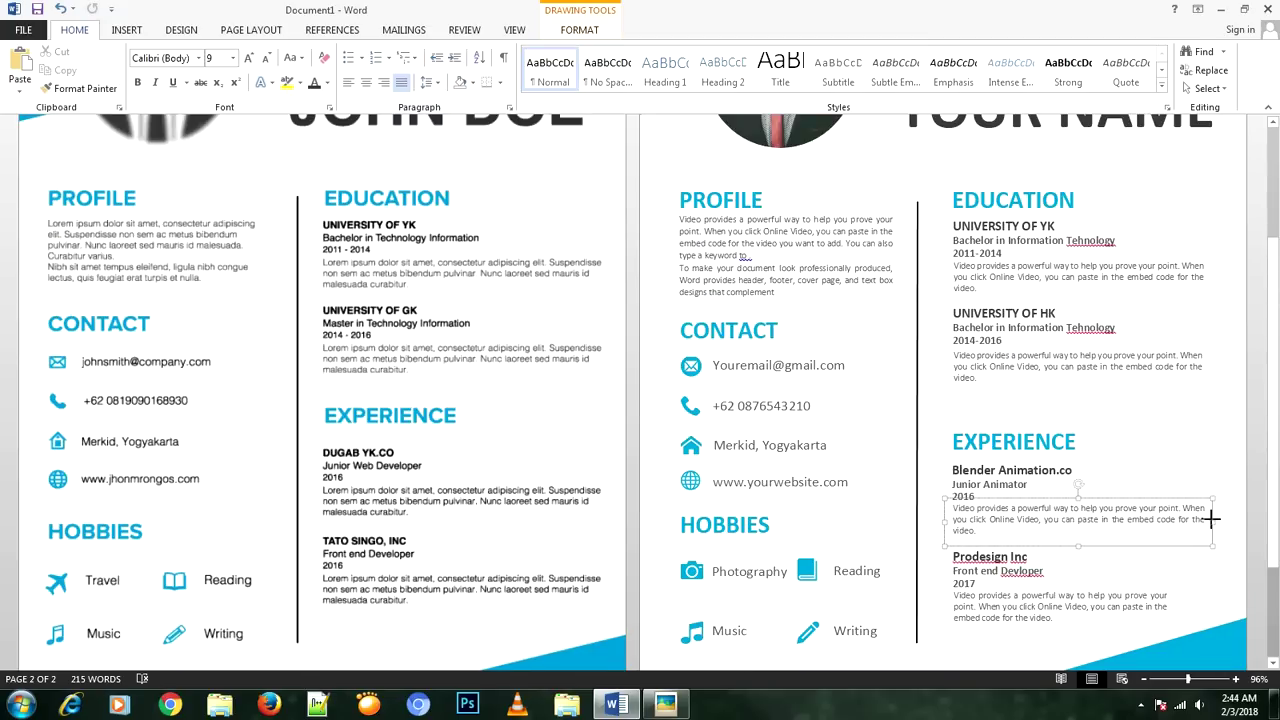
{"action": "scroll", "coordinate": [1209, 563], "scroll_direction": "down", "scroll_amount": 1}
{"action": "scroll", "coordinate": [1209, 563], "scroll_direction": "down", "scroll_amount": 3}
{"action": "left_click", "coordinate": [1178, 455]}
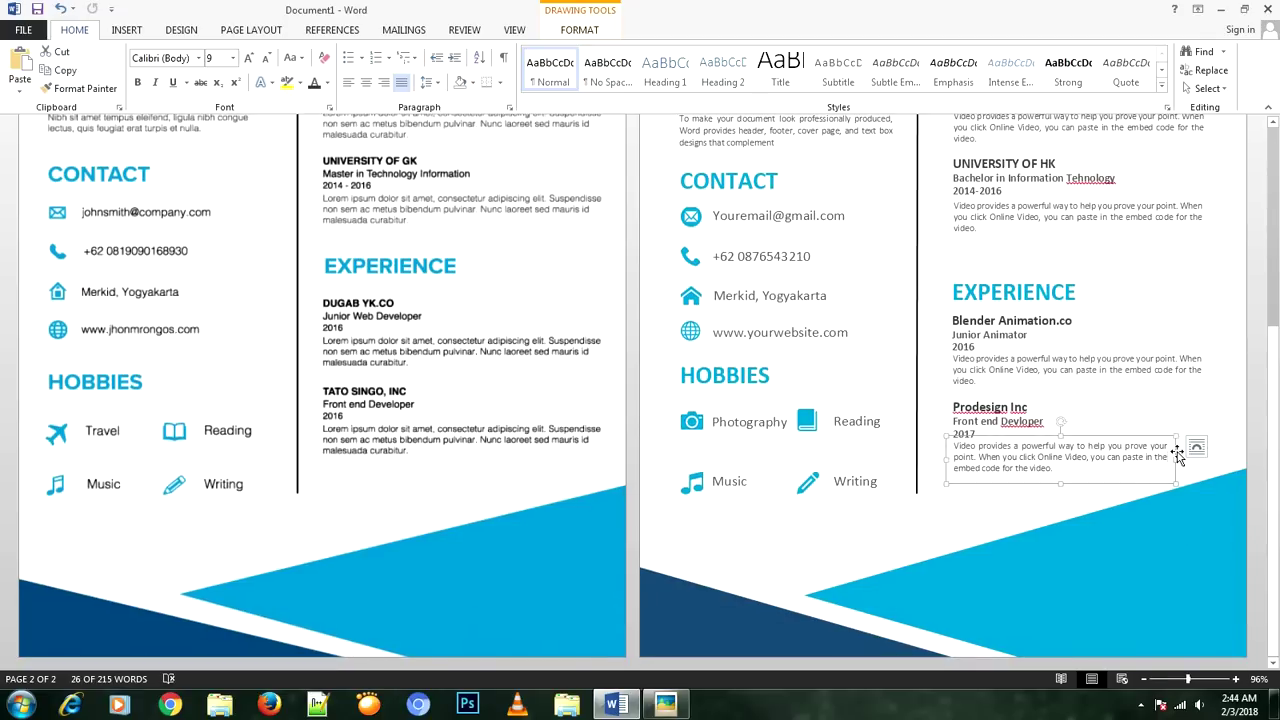
{"action": "left_click_drag", "start_coordinate": [1178, 457], "coordinate": [1206, 457]}
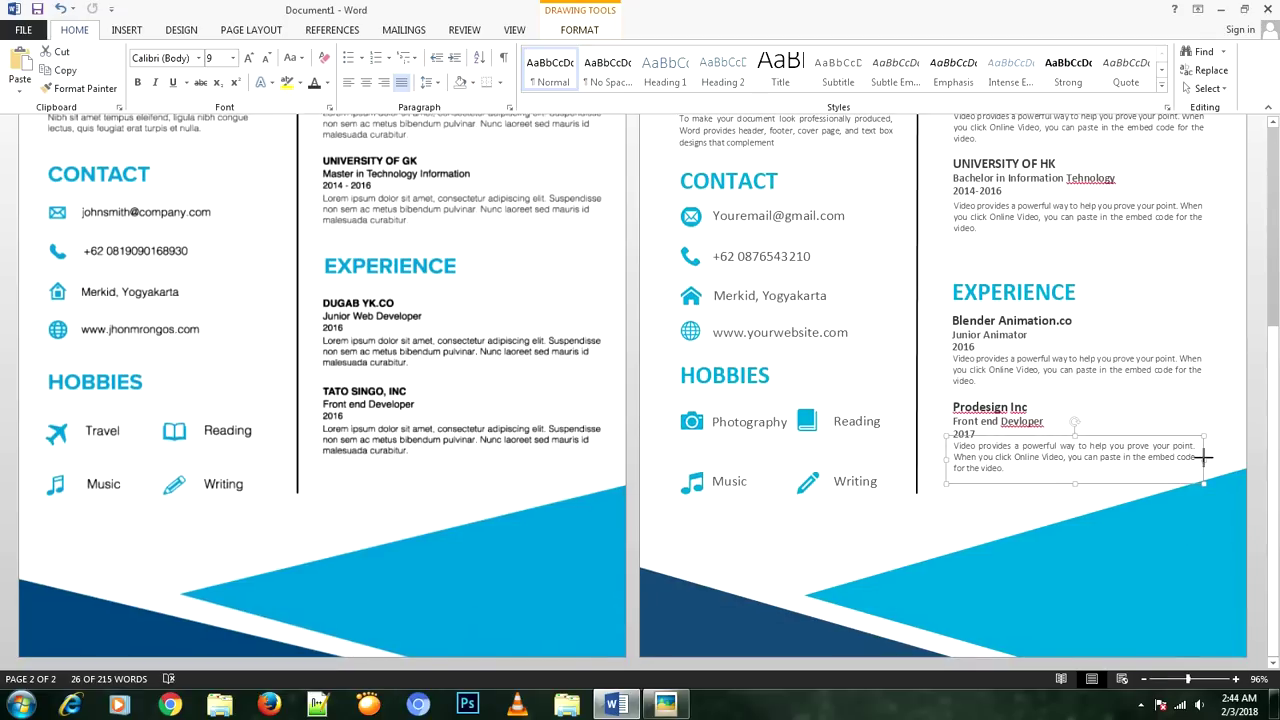
Correct Devloper to Developer and Inc to Inc., and ignore the Prodesign flag
{"action": "left_click", "coordinate": [1030, 422]}
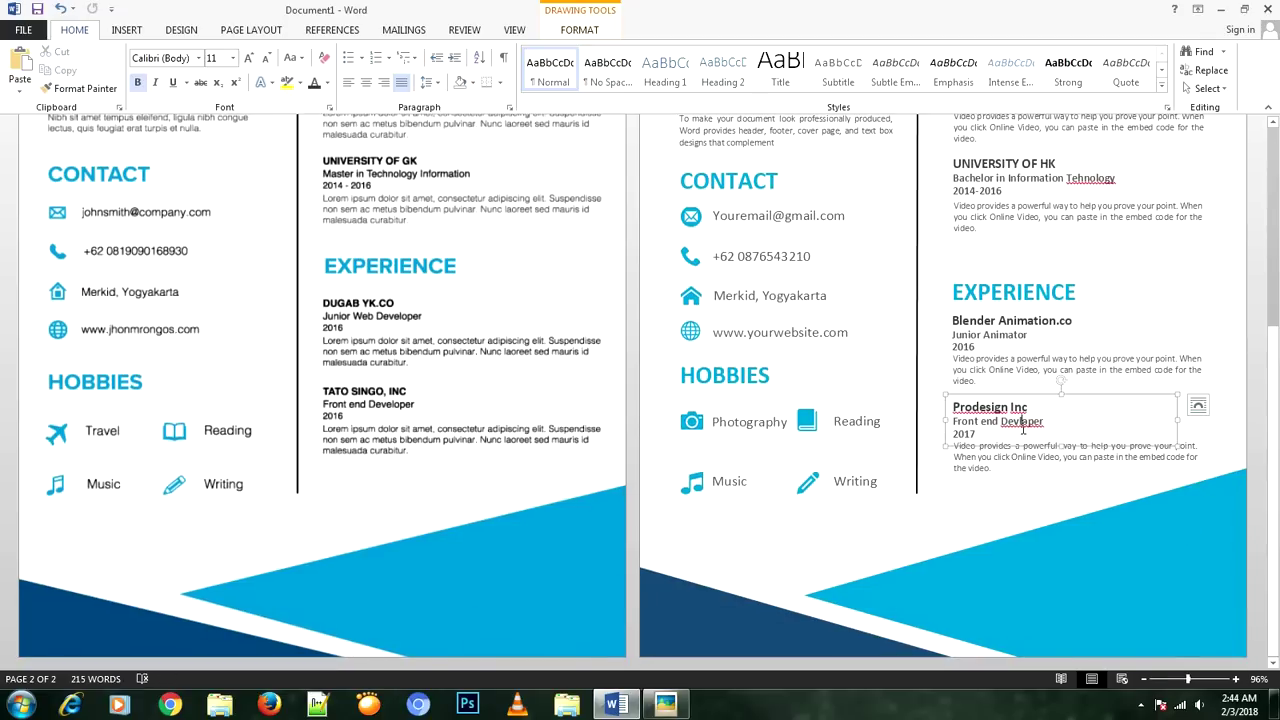
{"action": "right_click", "coordinate": [1040, 426]}
{"action": "left_click", "coordinate": [1092, 439]}
{"action": "right_click", "coordinate": [1018, 415]}
{"action": "left_click", "coordinate": [1045, 427]}
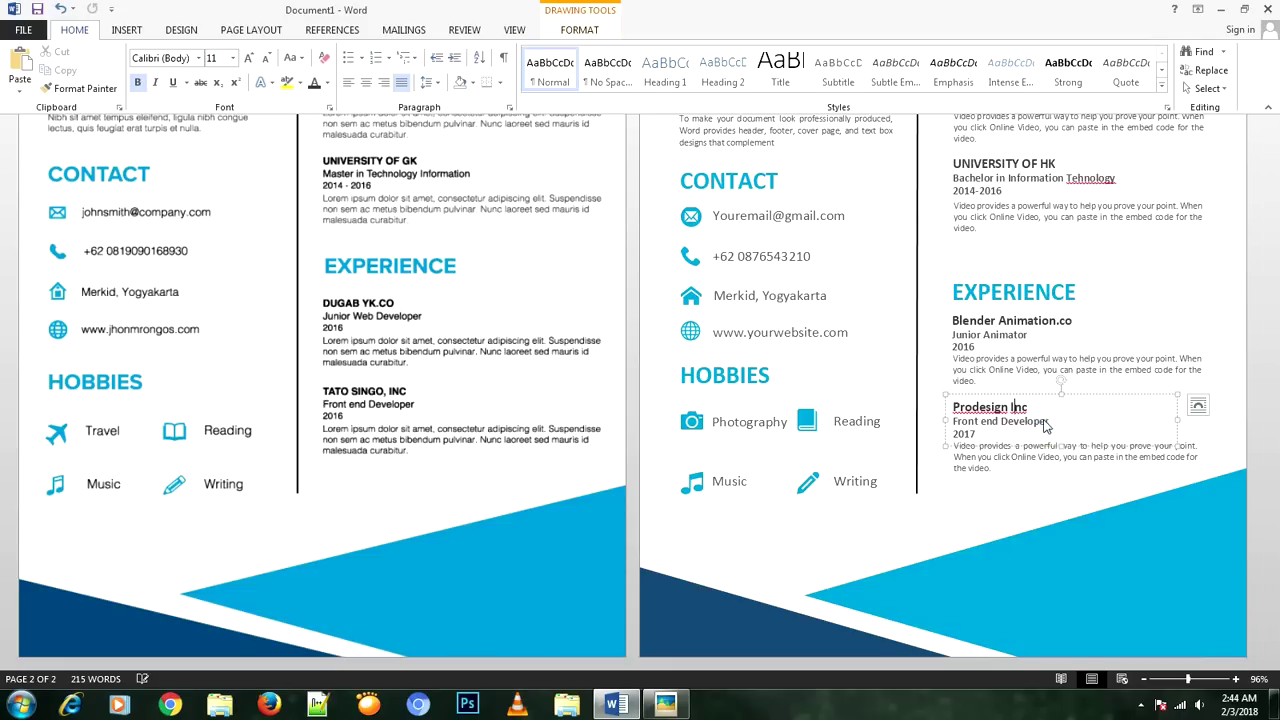
{"action": "right_click", "coordinate": [983, 413]}
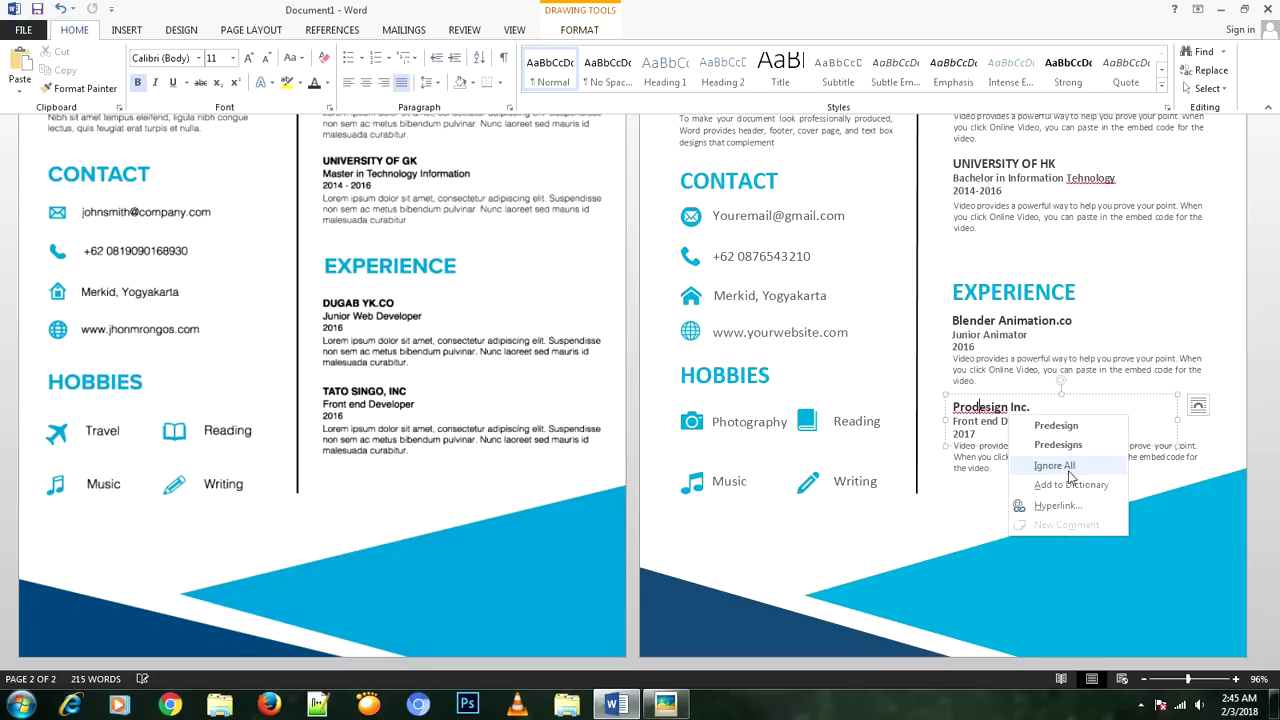
{"action": "left_click", "coordinate": [1058, 467]}
Correct Tehnology to Technology under both UNIVERSITY OF HK and UNIVERSITY OF YK
{"action": "right_click", "coordinate": [1097, 181]}
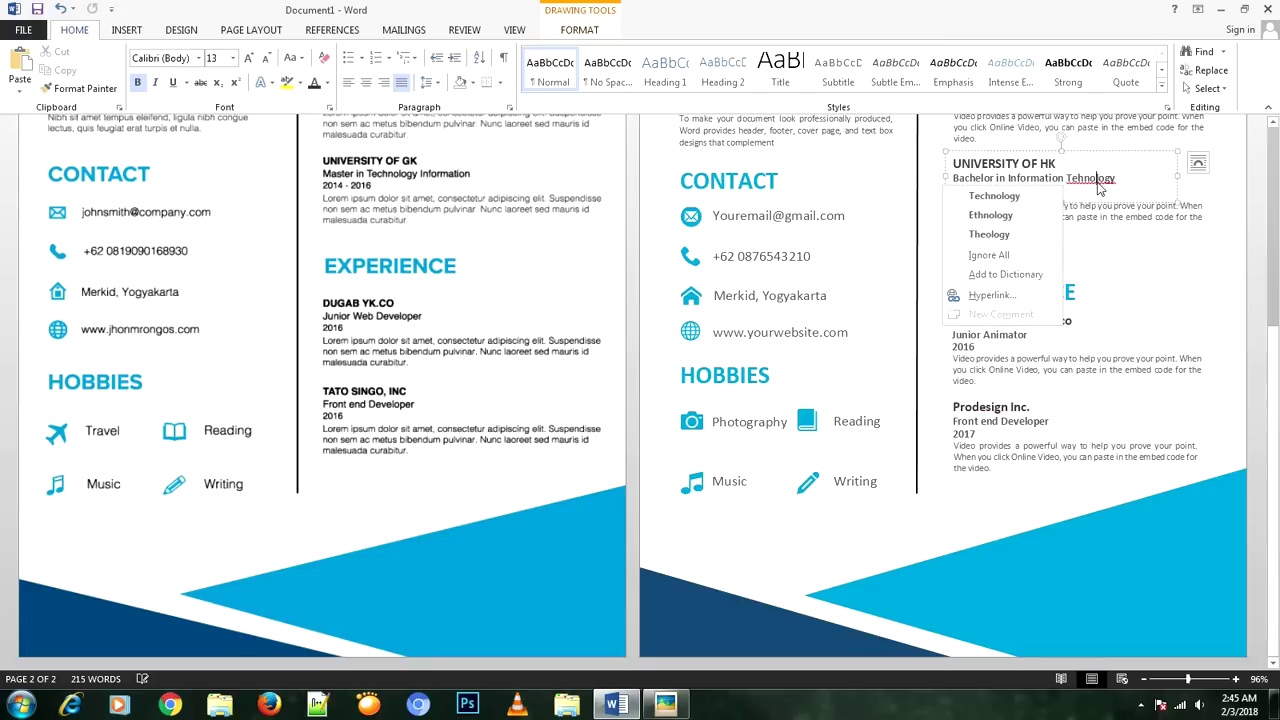
{"action": "left_click", "coordinate": [1100, 197]}
{"action": "scroll", "coordinate": [1088, 296], "scroll_direction": "up", "scroll_amount": 3}
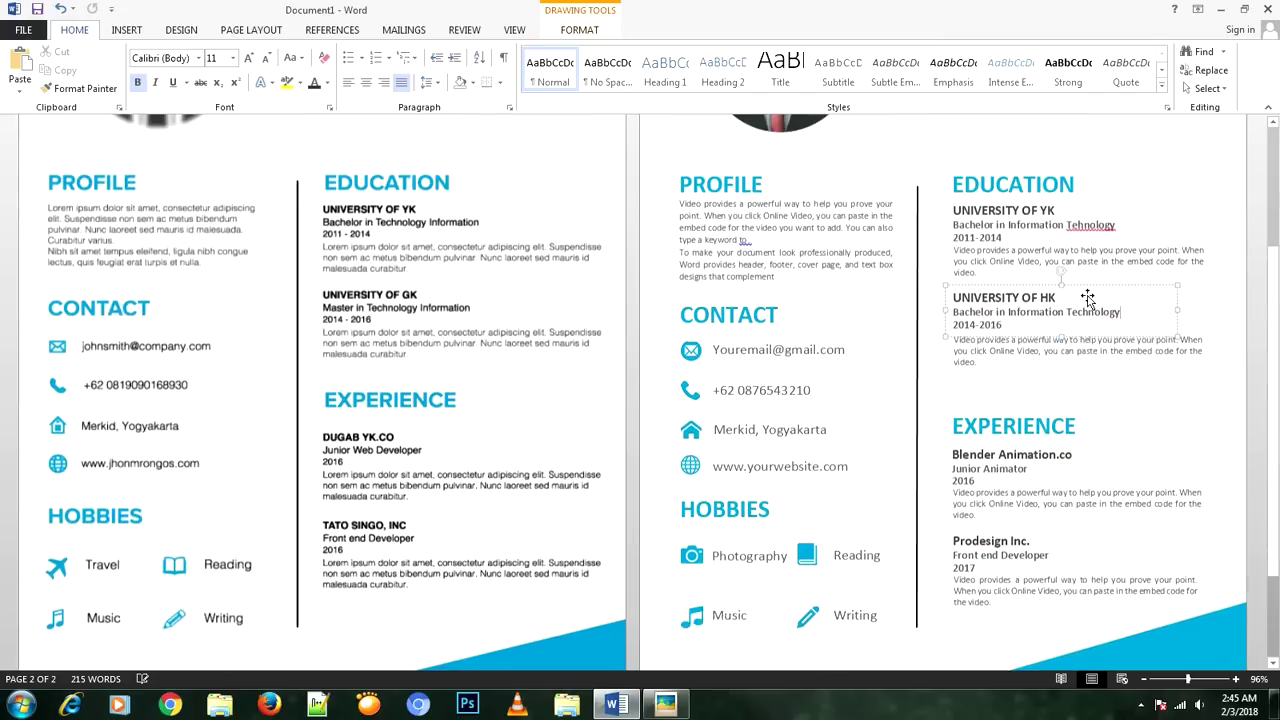
{"action": "right_click", "coordinate": [1092, 236]}
{"action": "left_click", "coordinate": [993, 261]}
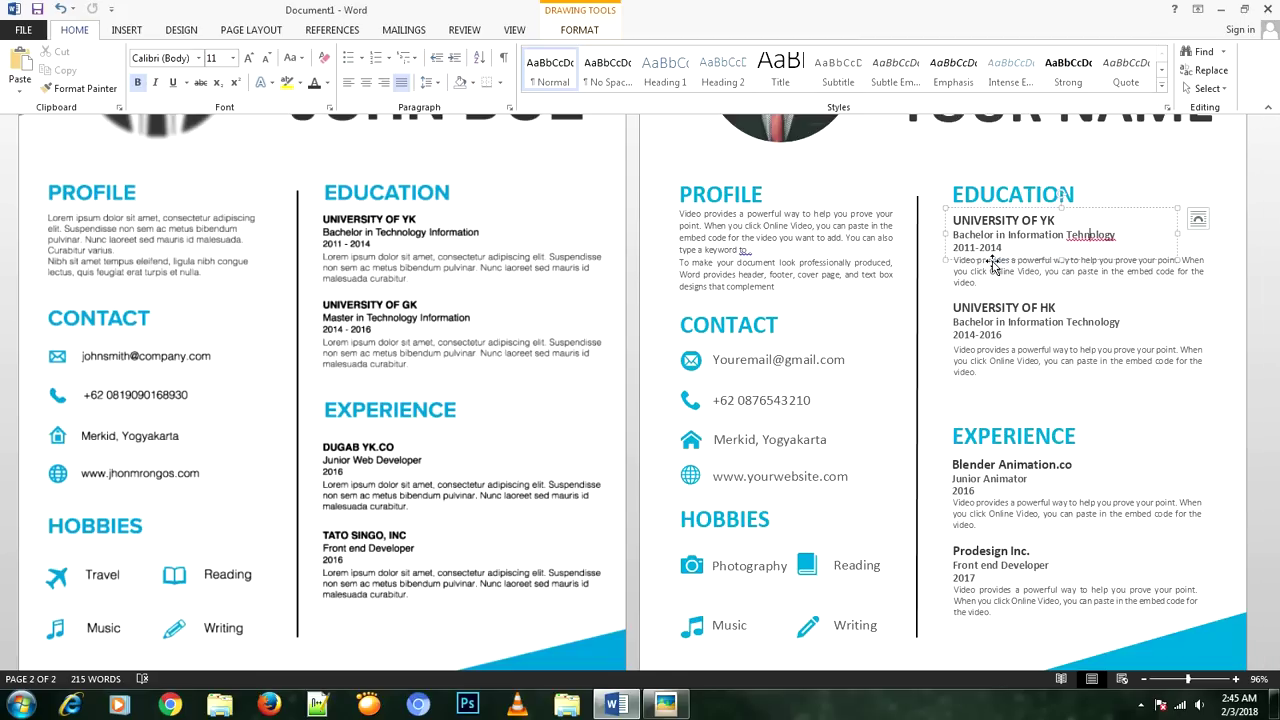
{"action": "left_click", "coordinate": [938, 325]}
{"action": "scroll", "coordinate": [938, 325], "scroll_direction": "up", "scroll_amount": 4}
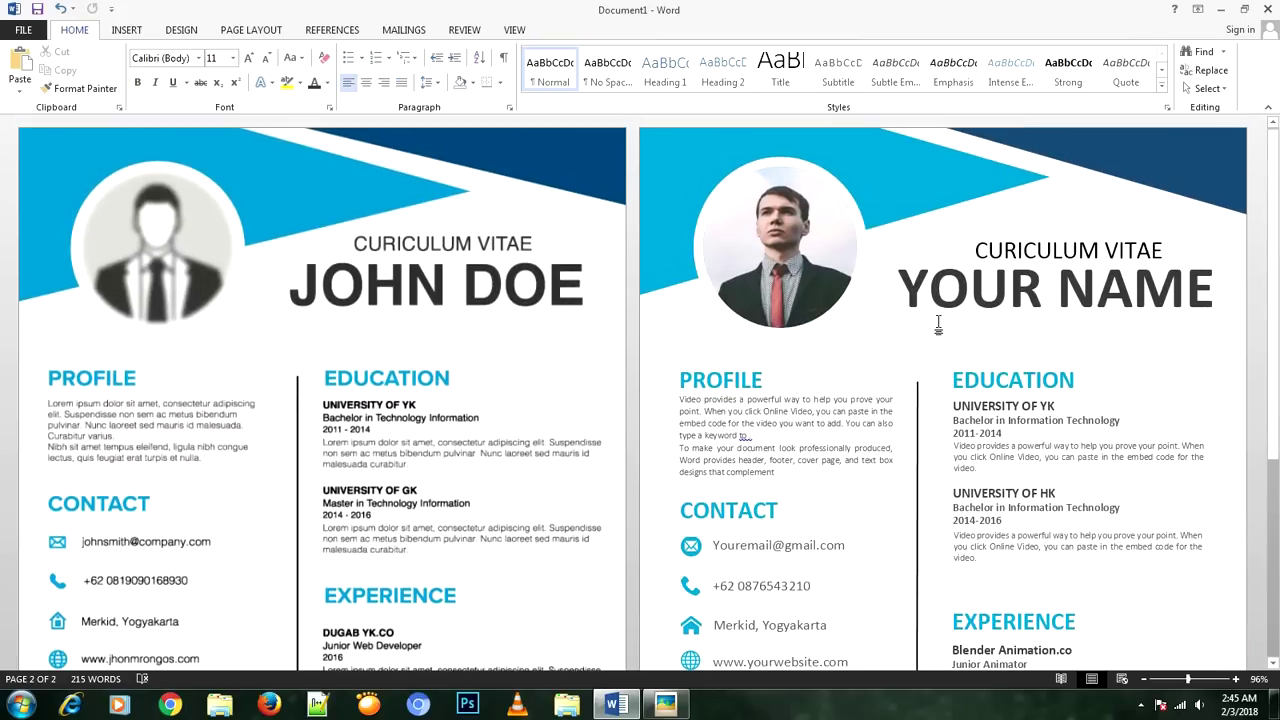
{"action": "scroll", "coordinate": [938, 325], "scroll_direction": "down", "scroll_amount": 4}
{"action": "scroll", "coordinate": [938, 325], "scroll_direction": "down", "scroll_amount": 3}
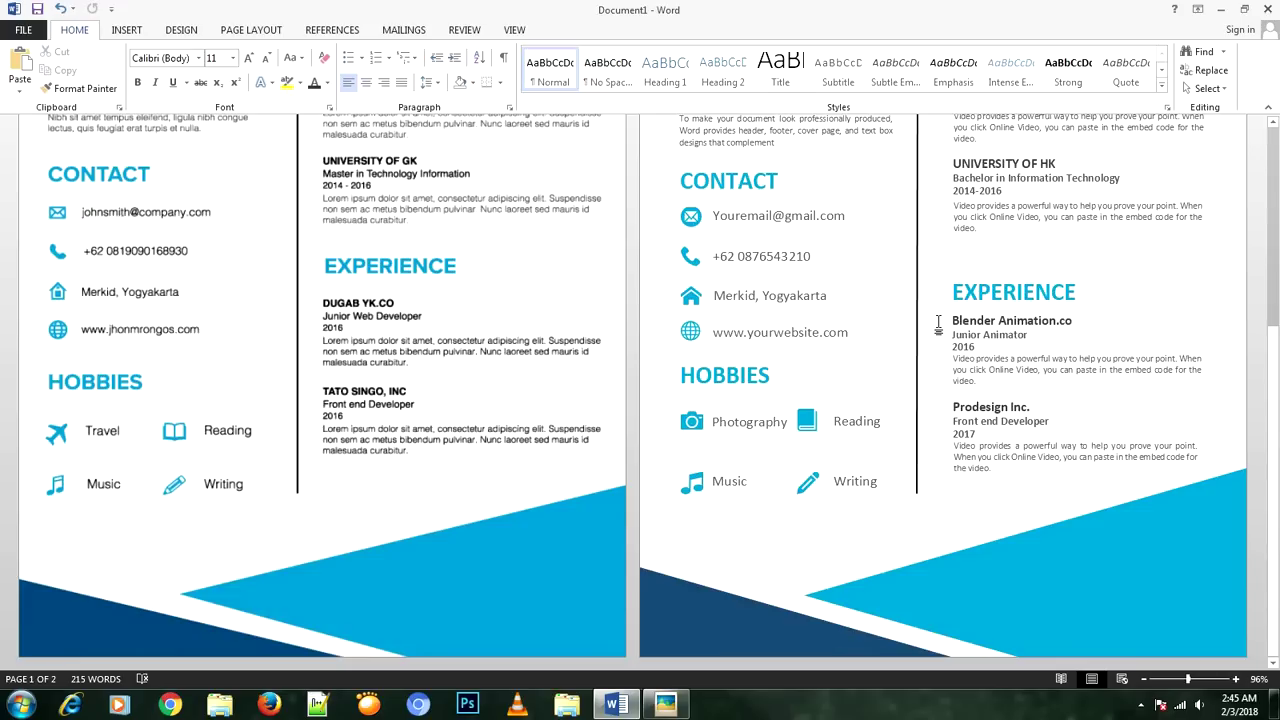
{"action": "scroll", "coordinate": [938, 325], "scroll_direction": "up", "scroll_amount": 5}
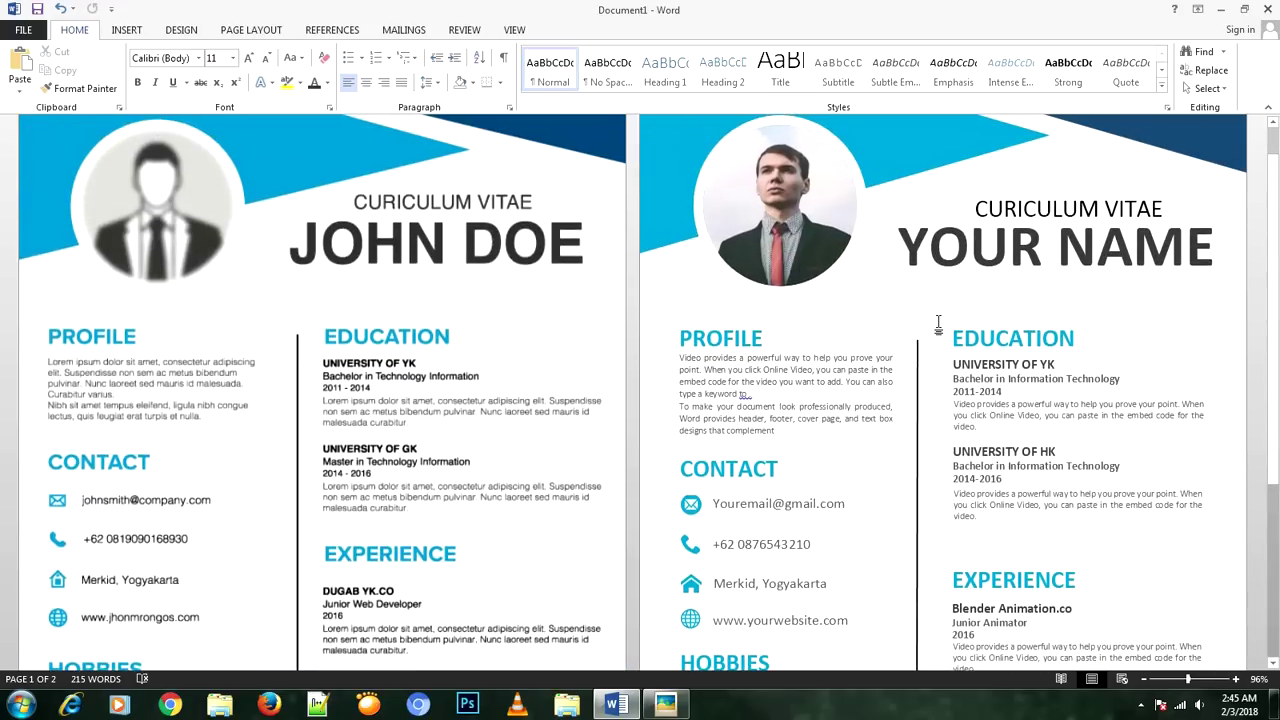
{"action": "scroll", "coordinate": [938, 325], "scroll_direction": "up", "scroll_amount": 1}
{"action": "scroll", "coordinate": [938, 325], "scroll_direction": "up", "scroll_amount": 1}
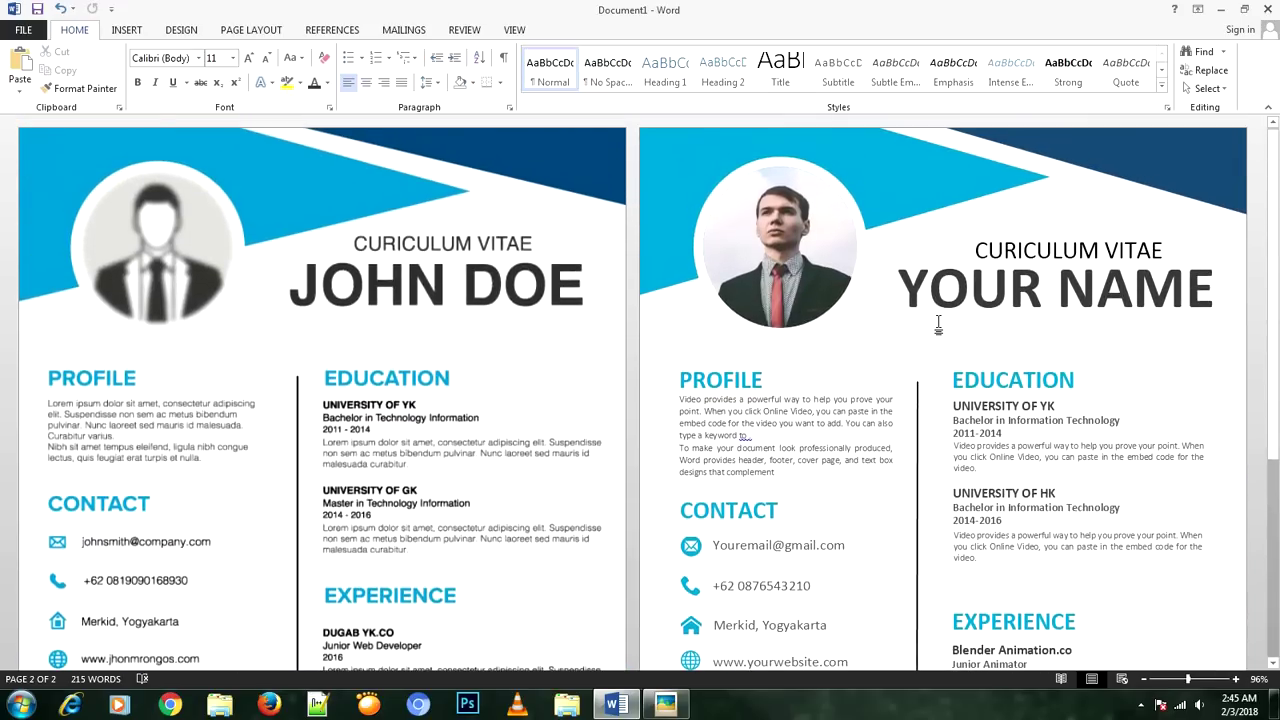
{"action": "scroll", "coordinate": [938, 325], "scroll_direction": "down", "scroll_amount": 4}
{"action": "scroll", "coordinate": [938, 325], "scroll_direction": "down", "scroll_amount": 1}
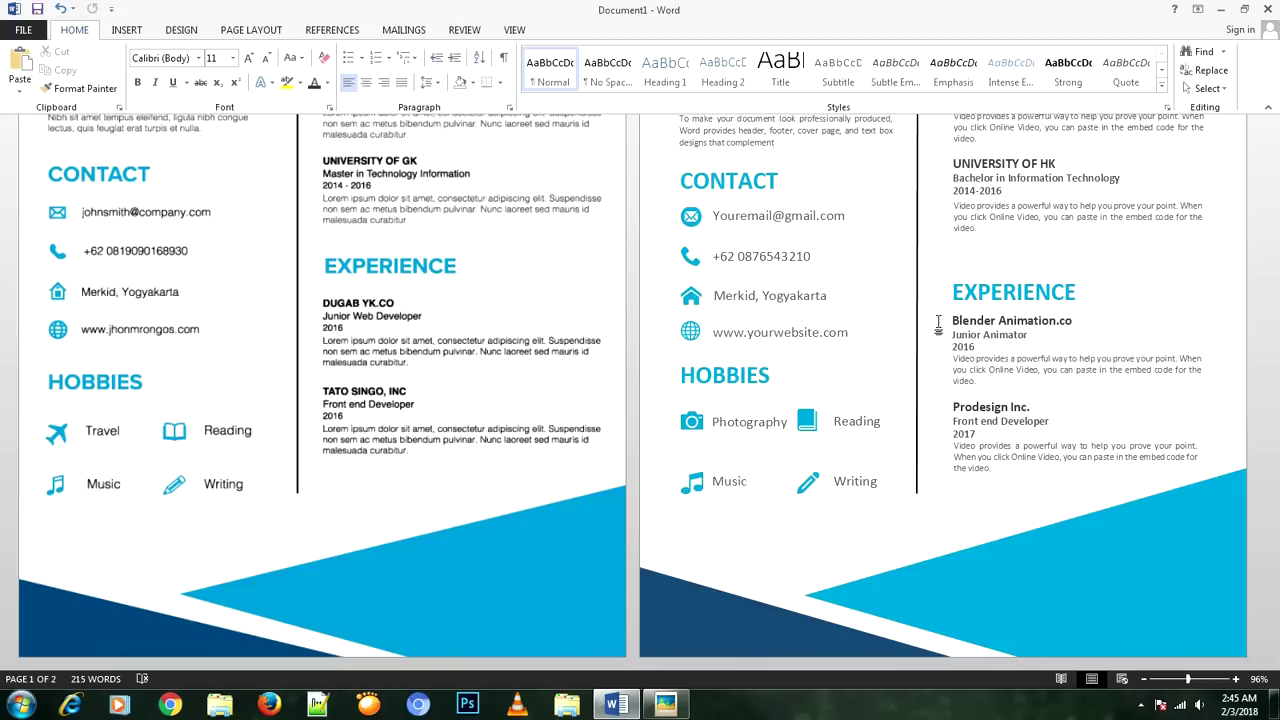
{"action": "scroll", "coordinate": [938, 325], "scroll_direction": "up", "scroll_amount": 1}
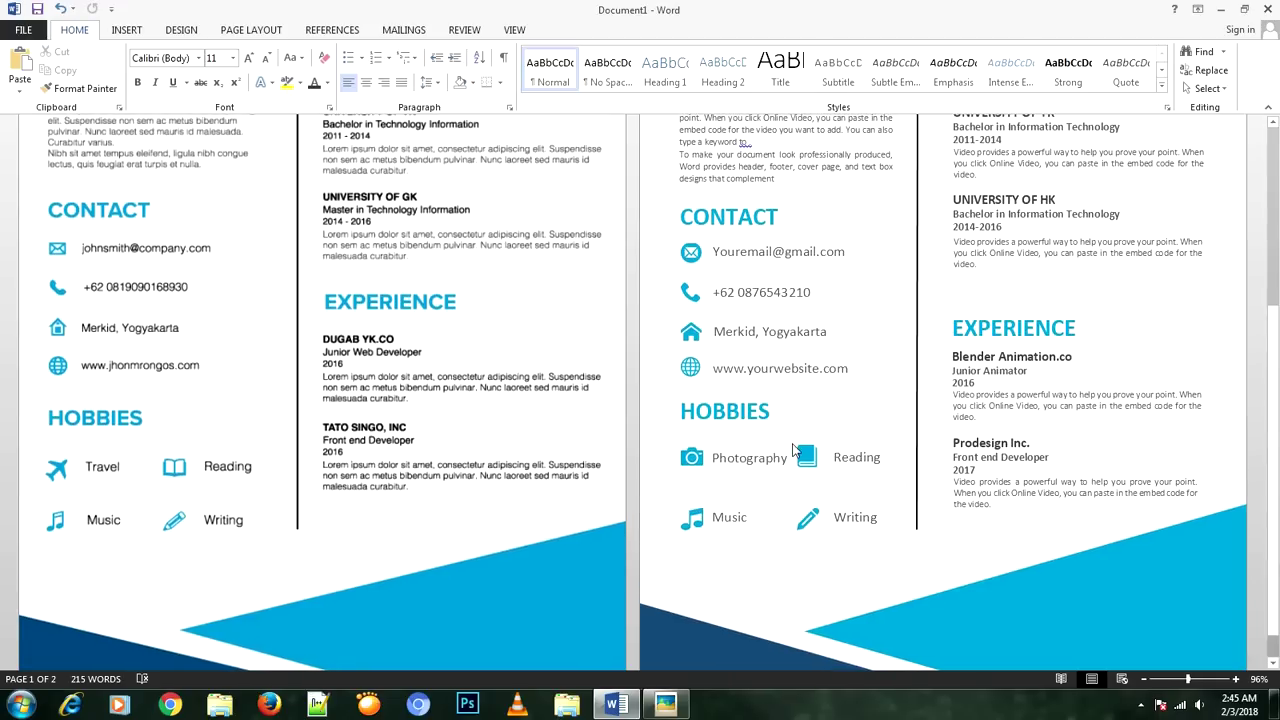
{"action": "scroll", "coordinate": [804, 433], "scroll_direction": "up", "scroll_amount": 2}
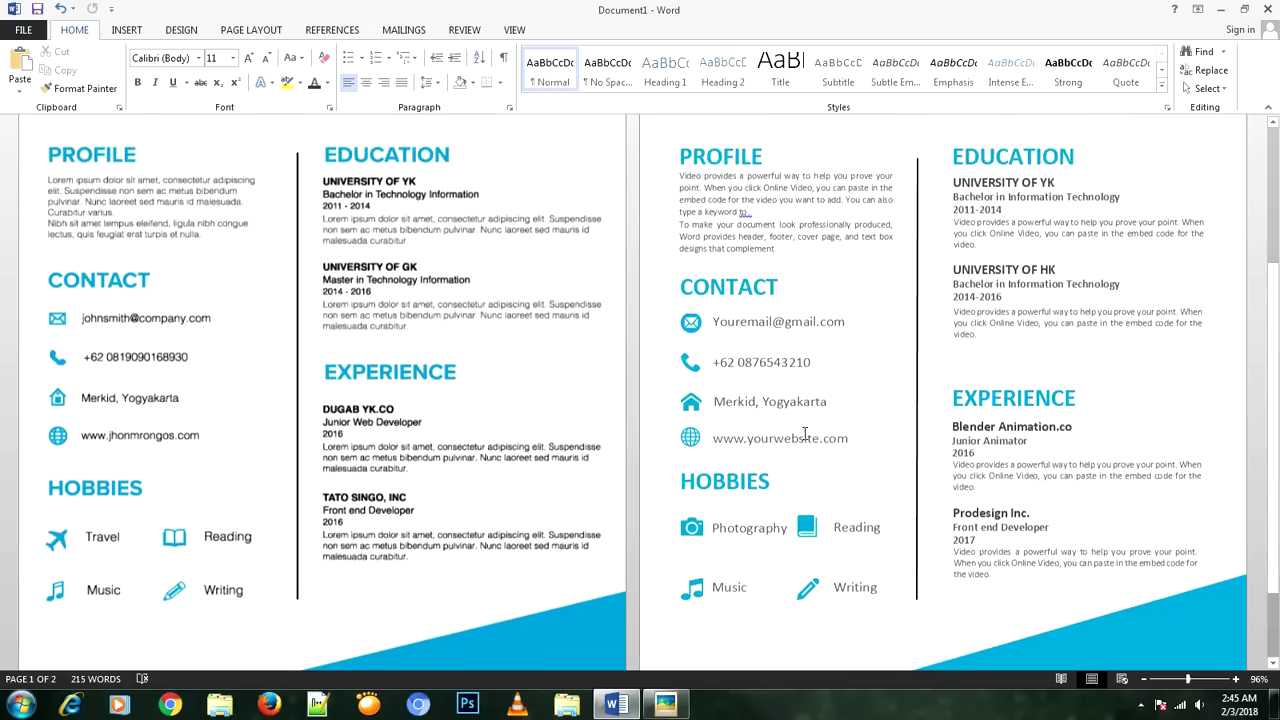
{"action": "scroll", "coordinate": [804, 433], "scroll_direction": "up", "scroll_amount": 1}
{"action": "scroll", "coordinate": [804, 433], "scroll_direction": "up", "scroll_amount": 4}
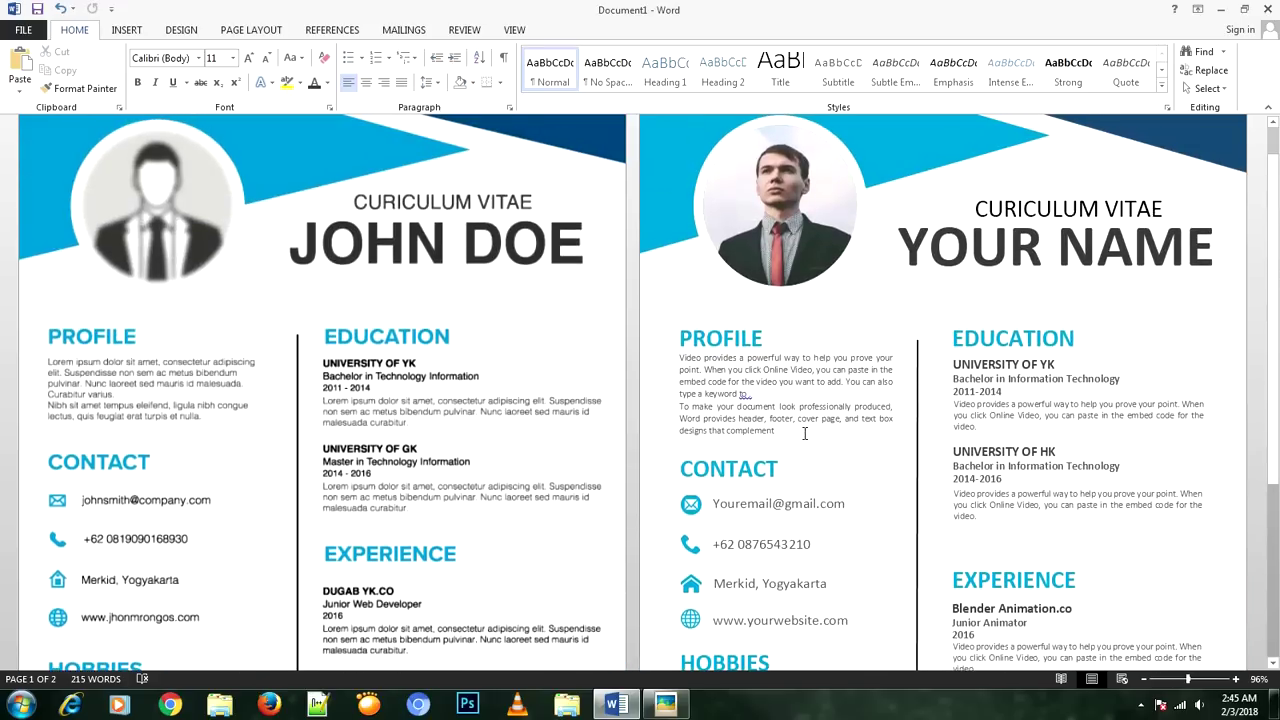
Nudge the Profile text box a little lower under the Profile heading, then deselect it
{"action": "left_click", "coordinate": [775, 358]}
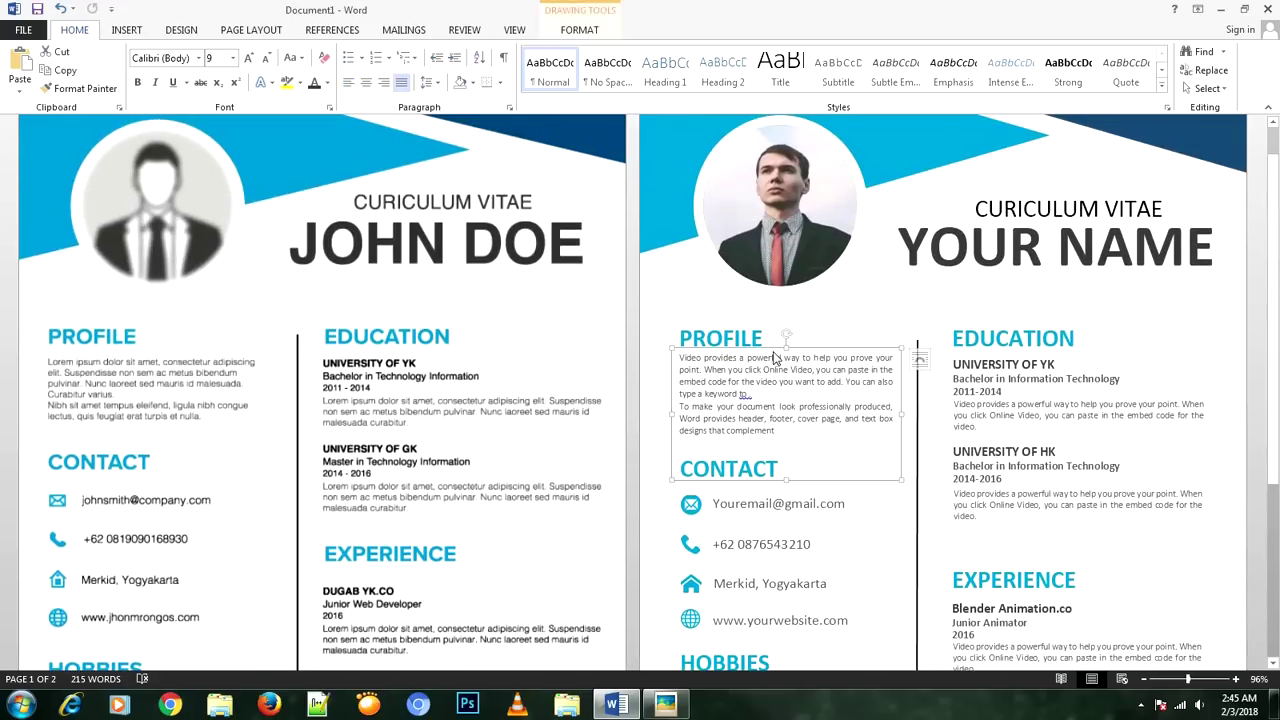
{"action": "left_click", "coordinate": [782, 350]}
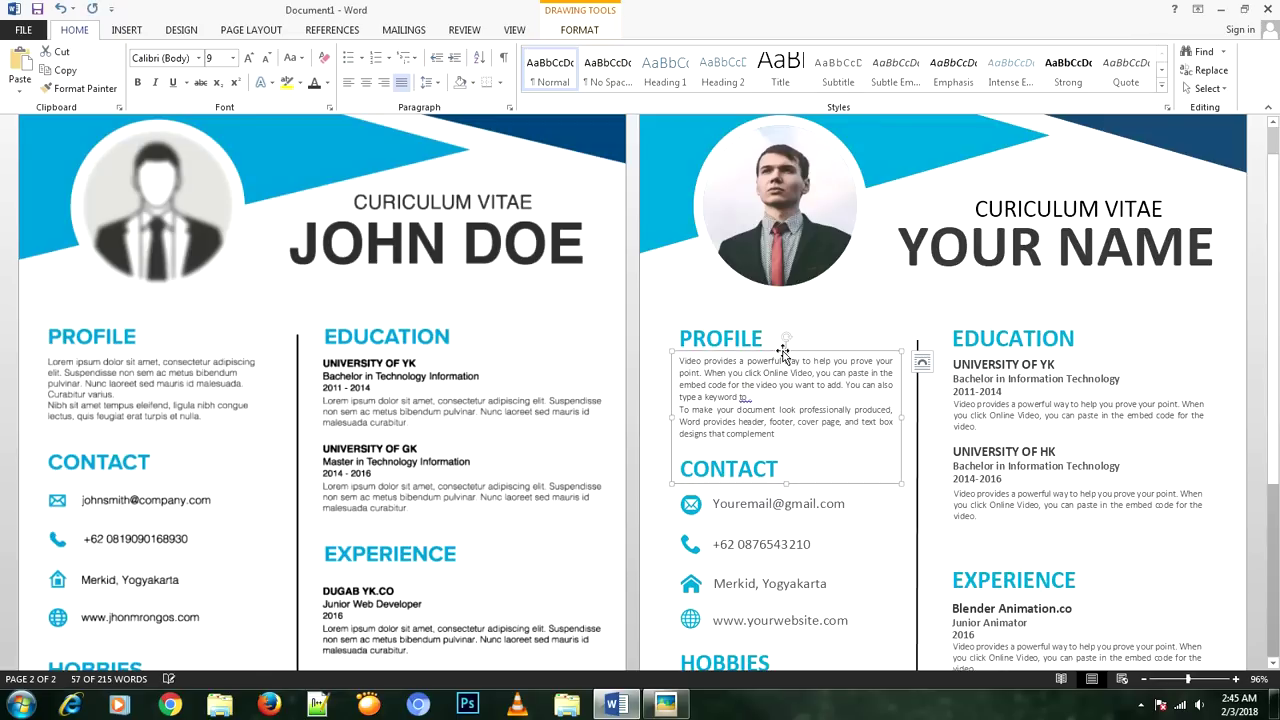
{"action": "left_click_drag", "start_coordinate": [782, 352], "coordinate": [783, 354]}
{"action": "key", "text": "Down"}
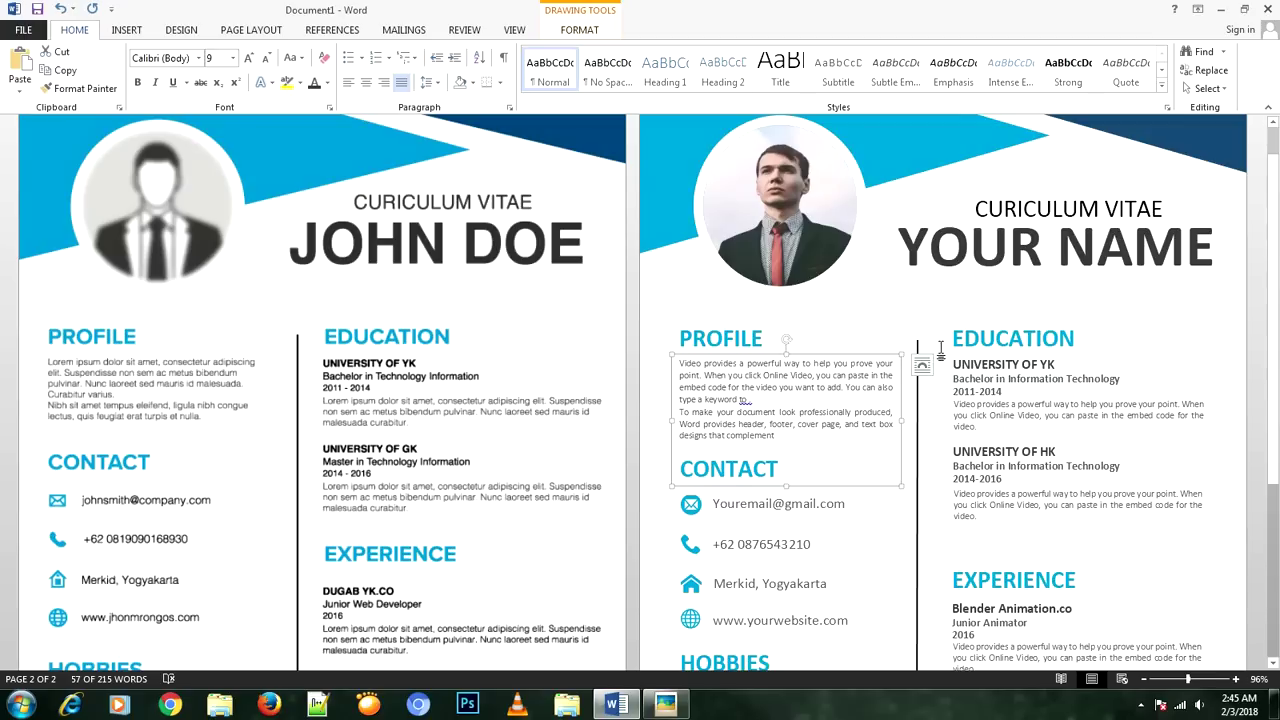
{"action": "scroll", "coordinate": [1231, 297], "scroll_direction": "up", "scroll_amount": 1}
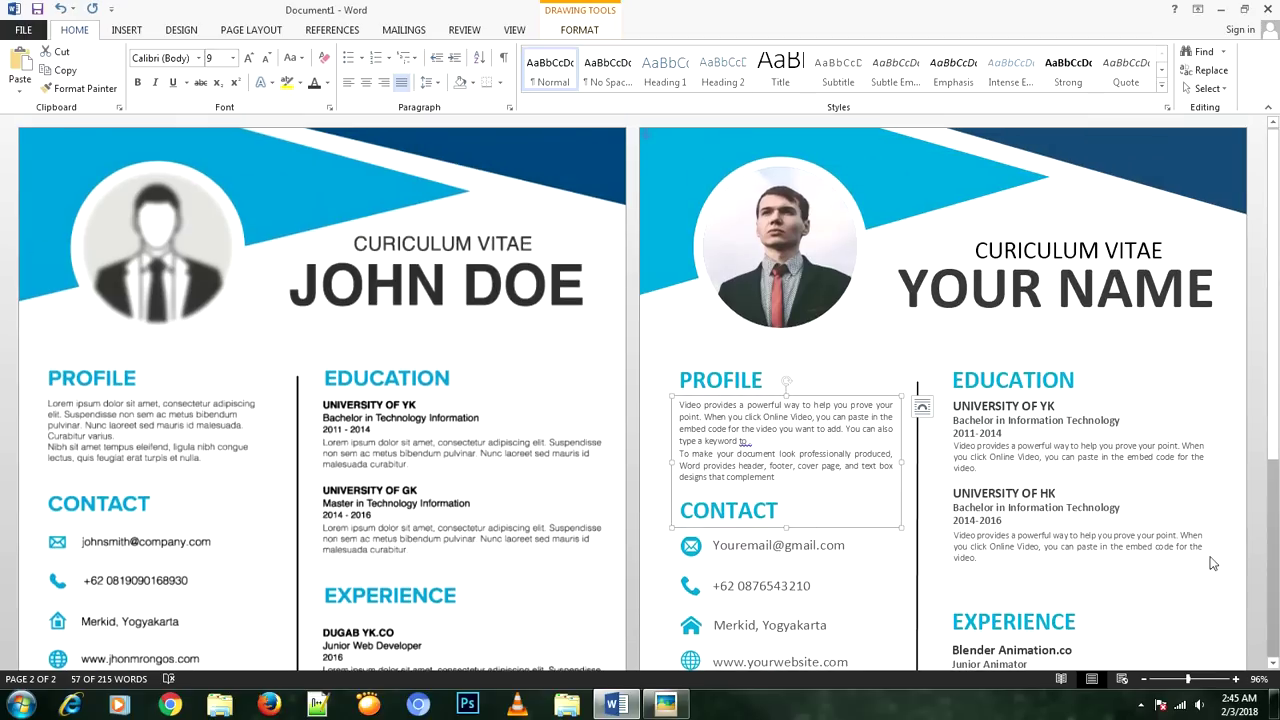
{"action": "scroll", "coordinate": [1228, 531], "scroll_direction": "down", "scroll_amount": 1}
{"action": "scroll", "coordinate": [1229, 531], "scroll_direction": "down", "scroll_amount": 3}
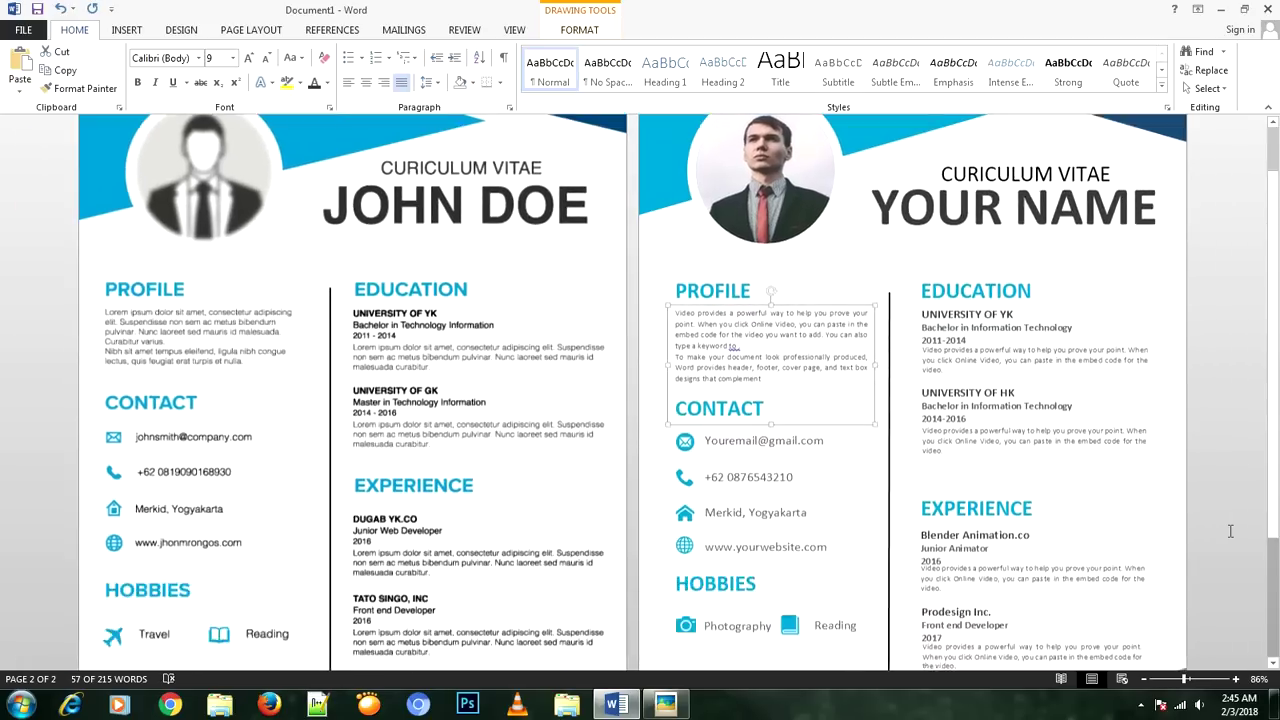
{"action": "scroll", "coordinate": [1229, 531], "scroll_direction": "down", "scroll_amount": 1}
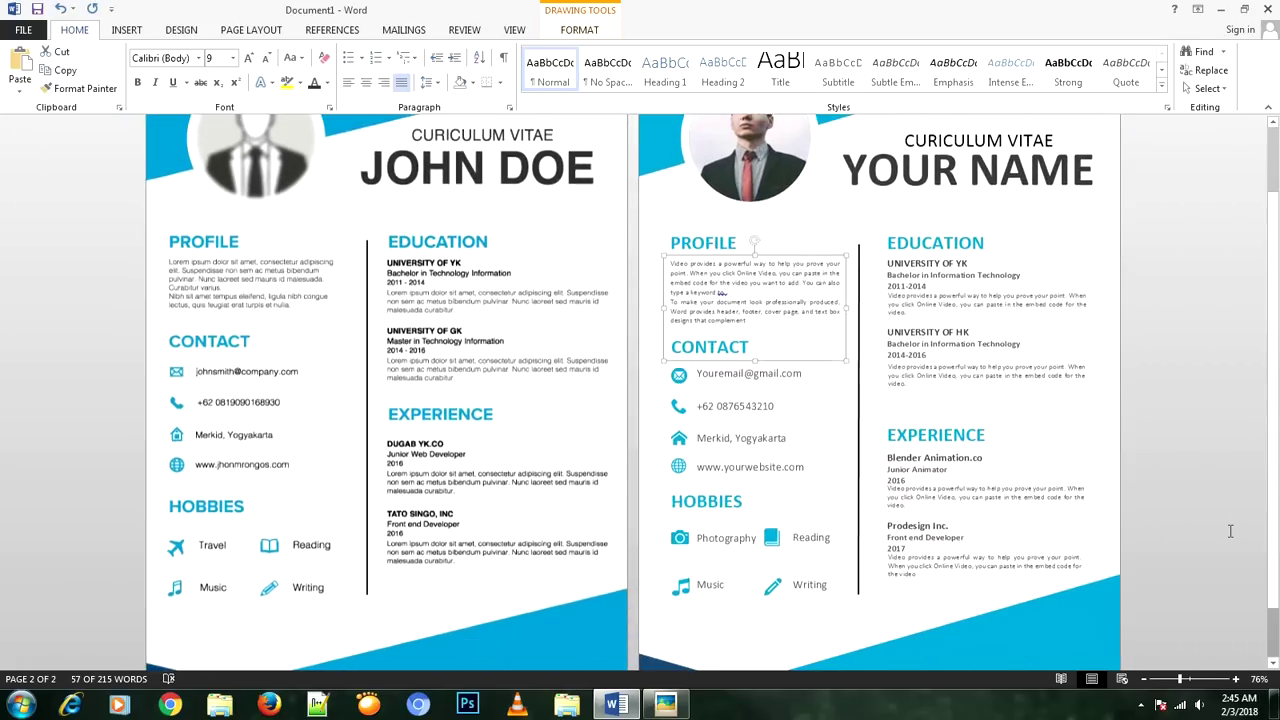
{"action": "left_click", "coordinate": [1179, 504]}
{"action": "scroll", "coordinate": [1179, 504], "scroll_direction": "down", "scroll_amount": 3}
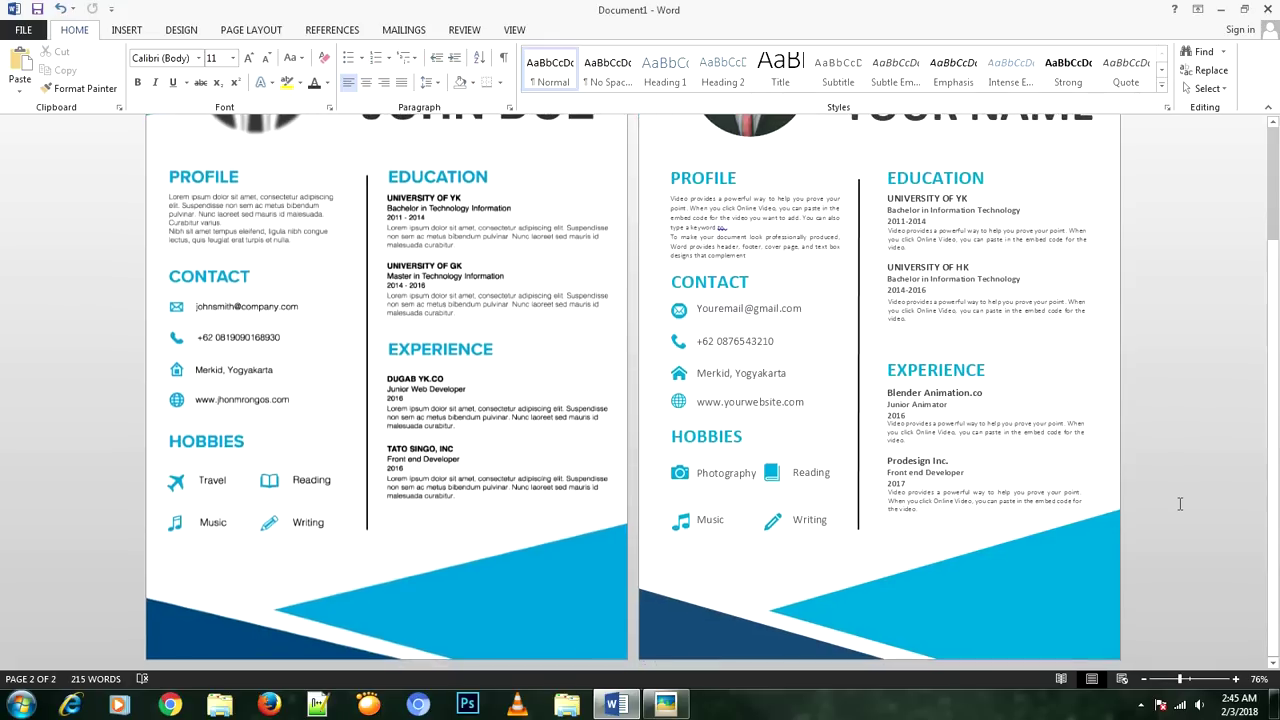
{"action": "scroll", "coordinate": [1179, 504], "scroll_direction": "up", "scroll_amount": 3}
Delete the JOHN DOE reference picture and the blank page left behind
{"action": "scroll", "coordinate": [1177, 503], "scroll_direction": "down", "scroll_amount": 1}
{"action": "left_click", "coordinate": [1089, 394]}
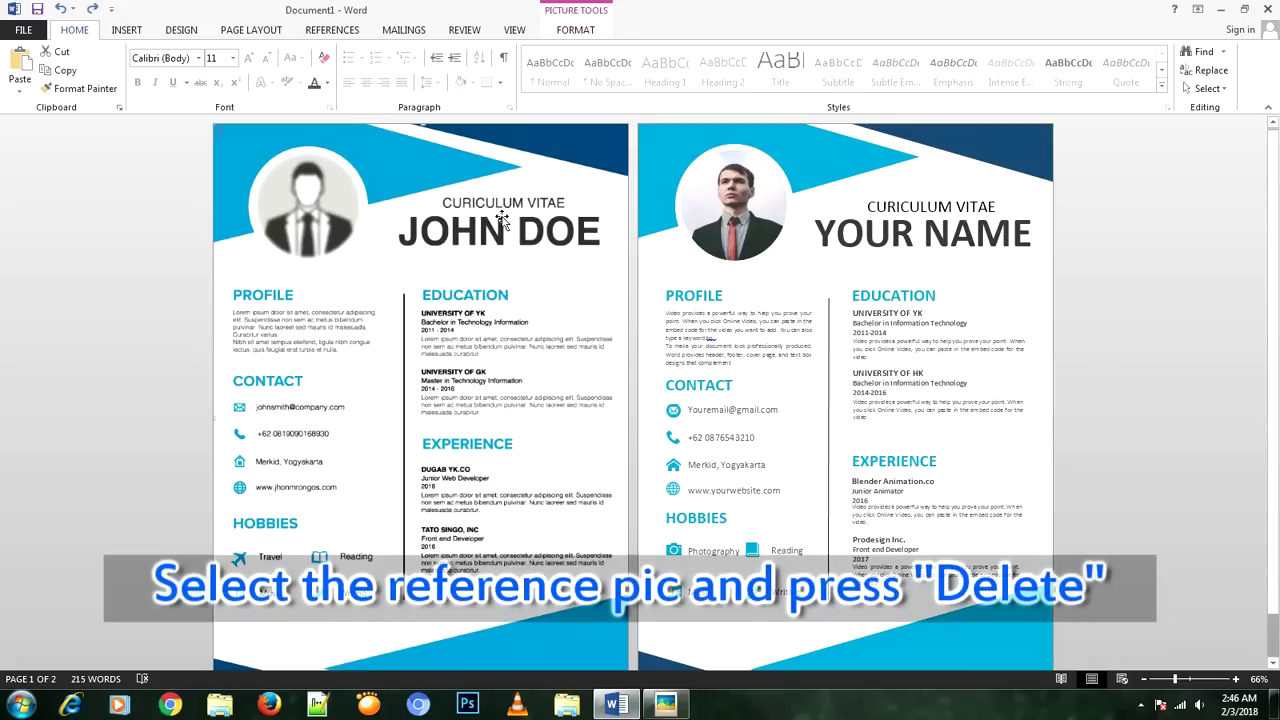
{"action": "key", "text": "Delete"}
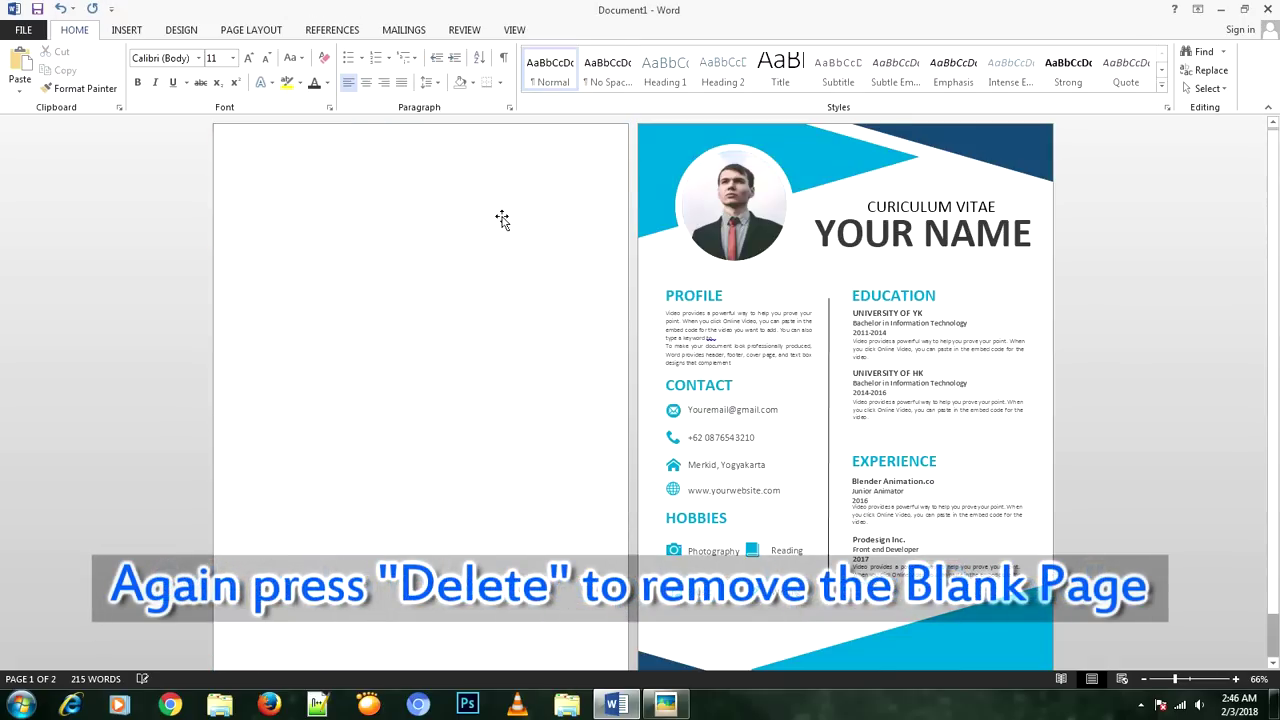
{"action": "key", "text": "Delete"}
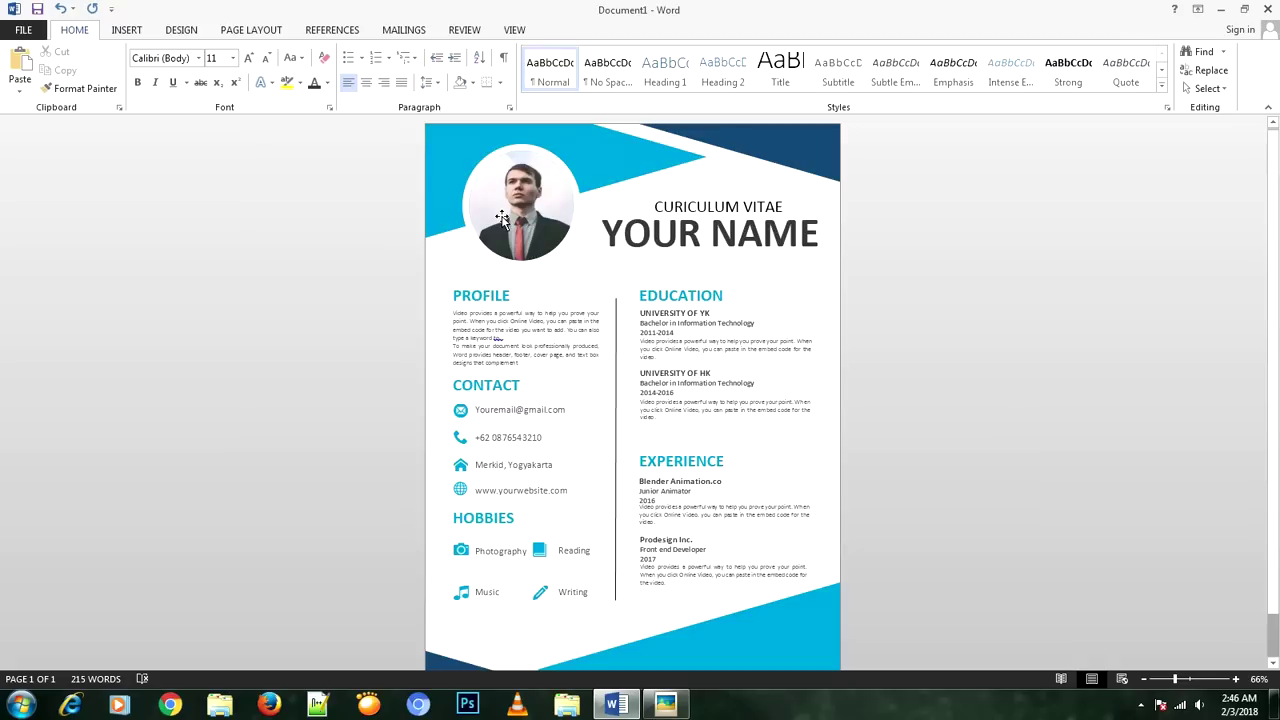
{"action": "scroll", "coordinate": [310, 250], "scroll_direction": "down", "scroll_amount": 1}
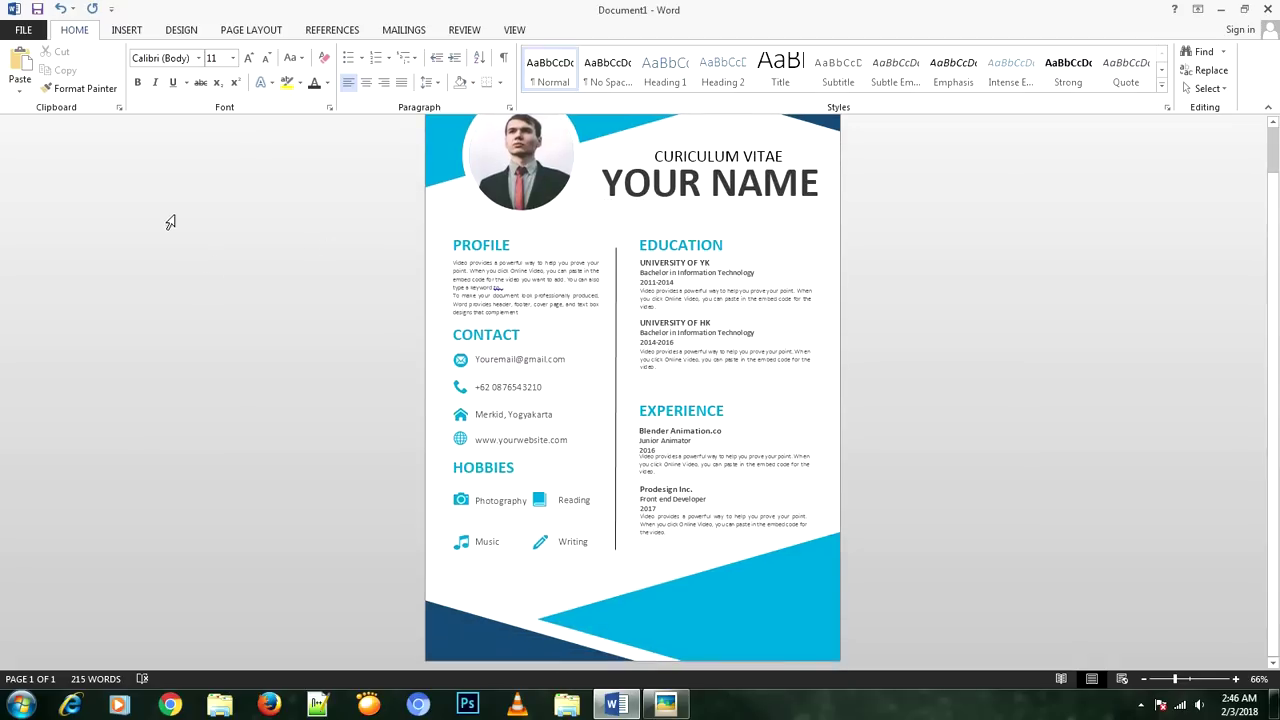
{"action": "scroll", "coordinate": [167, 220], "scroll_direction": "up", "scroll_amount": 1}
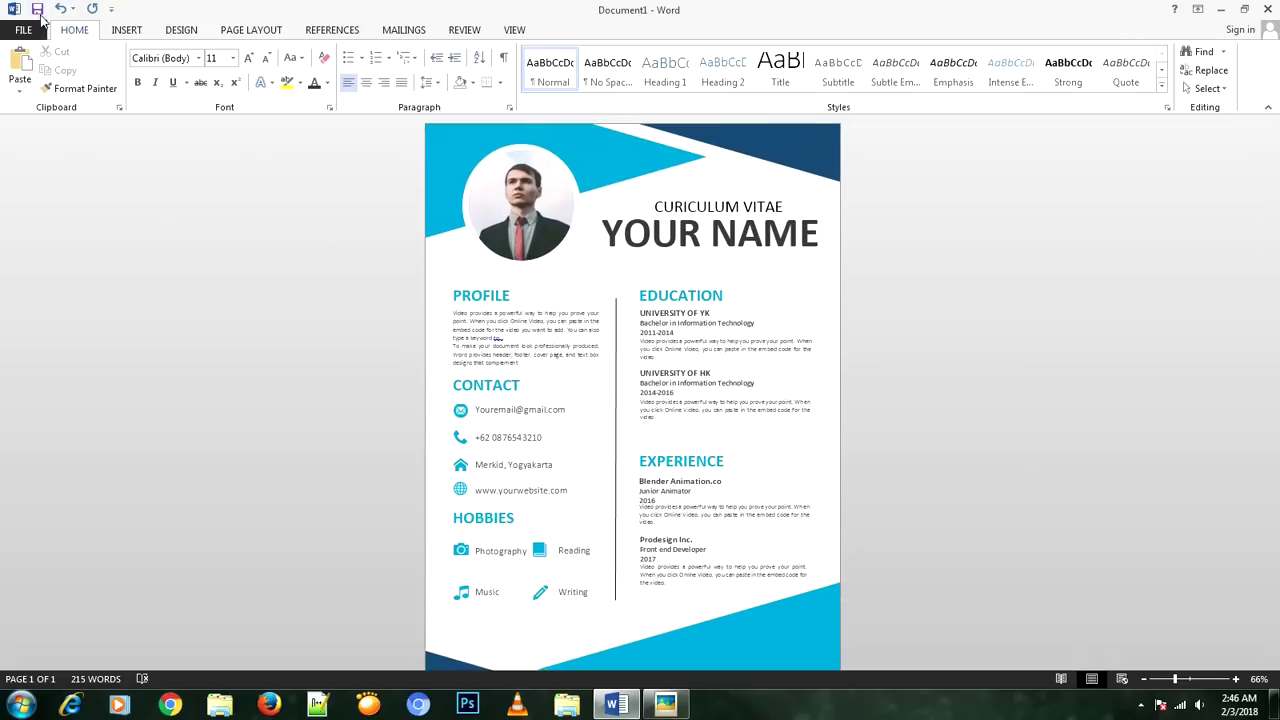
Save the resume to the Desktop as the Word document compleate resume.docx
{"action": "left_click", "coordinate": [33, 33]}
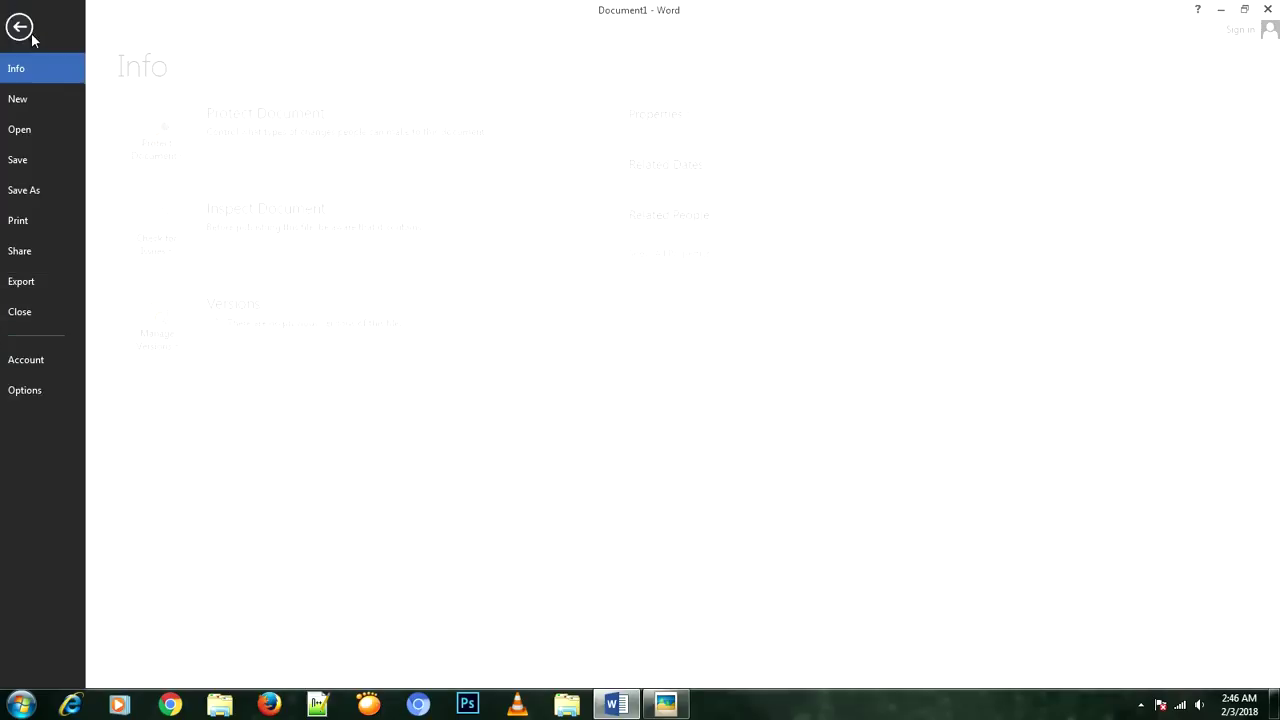
{"action": "left_click", "coordinate": [53, 197]}
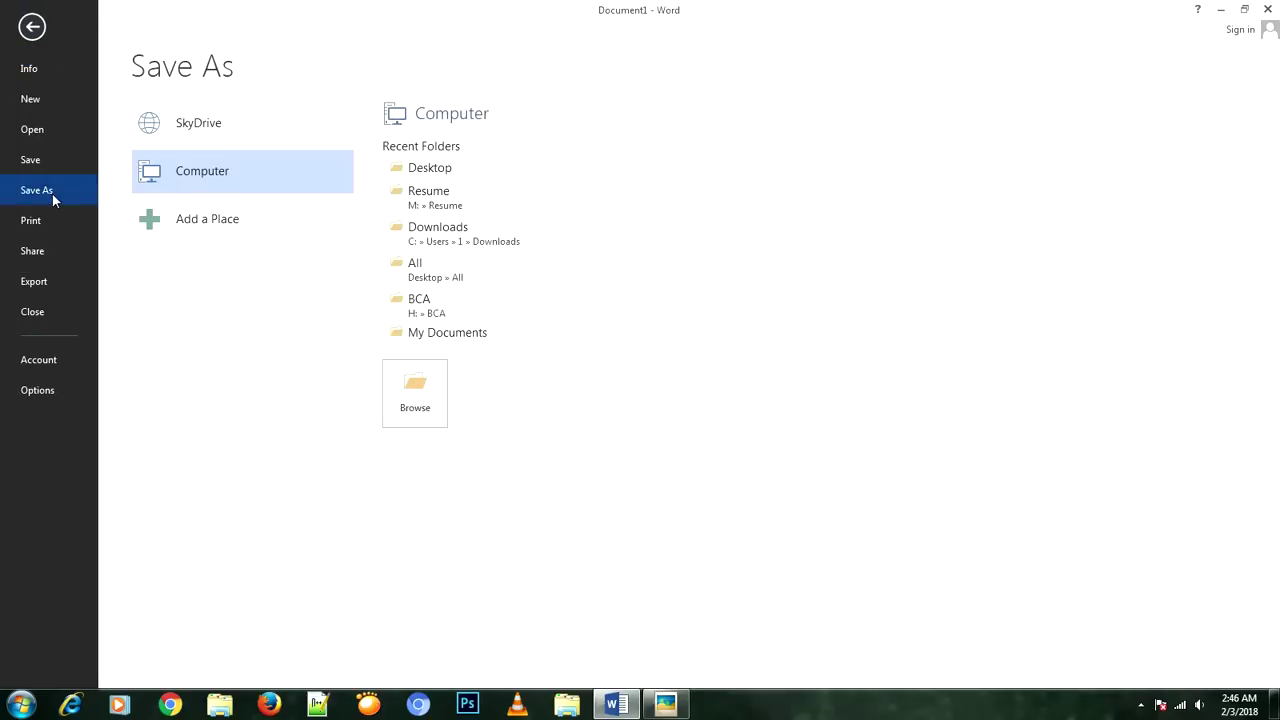
{"action": "left_click", "coordinate": [415, 407]}
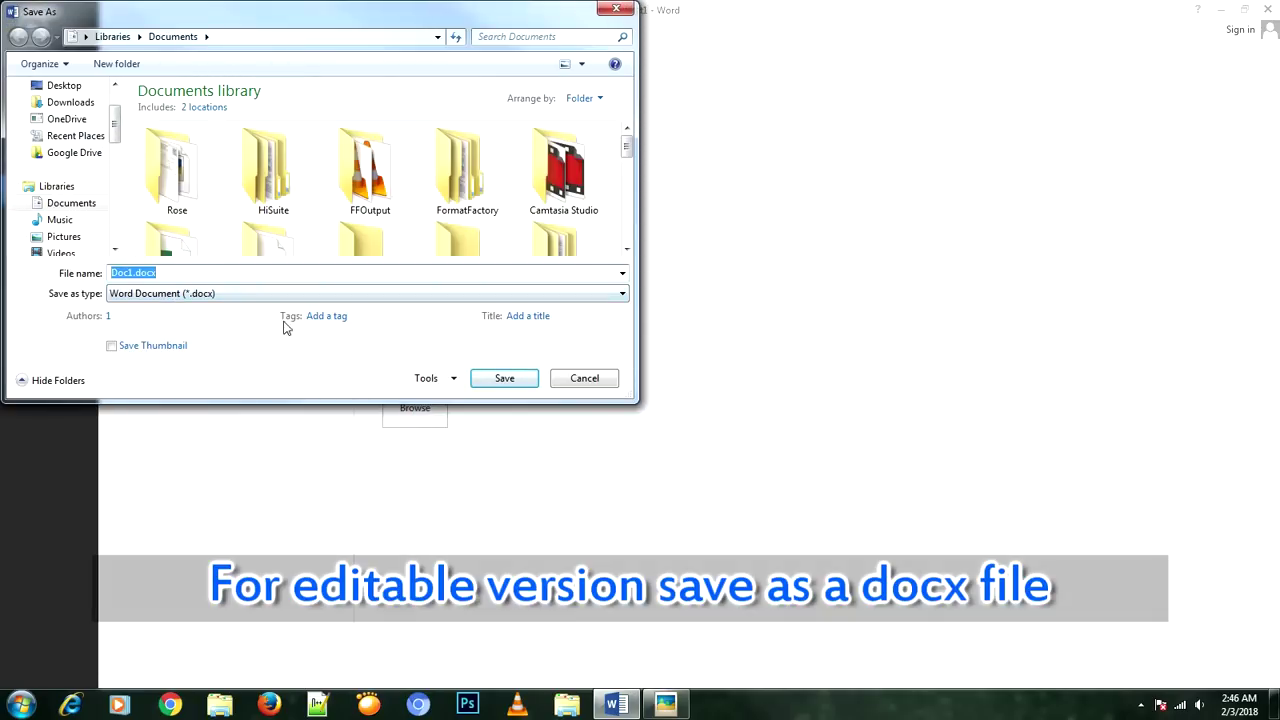
{"action": "type", "text": "c"}
{"action": "left_click", "coordinate": [55, 88]}
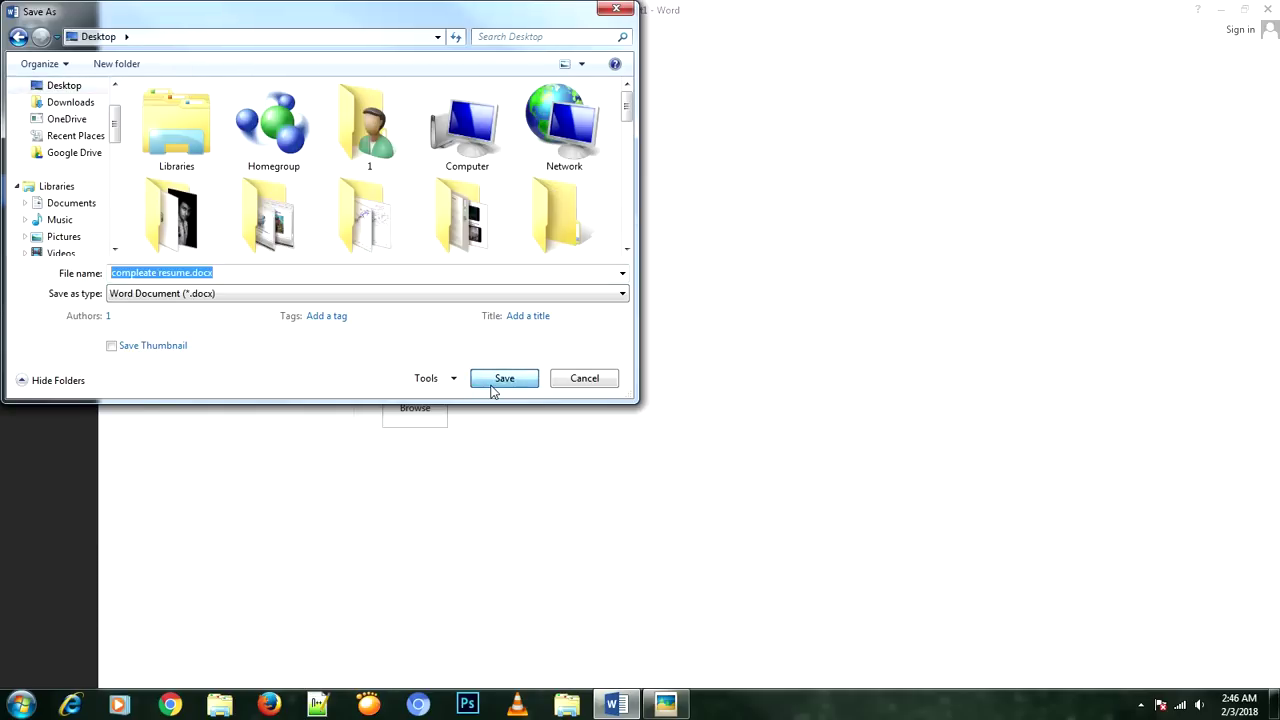
{"action": "left_click", "coordinate": [495, 380]}
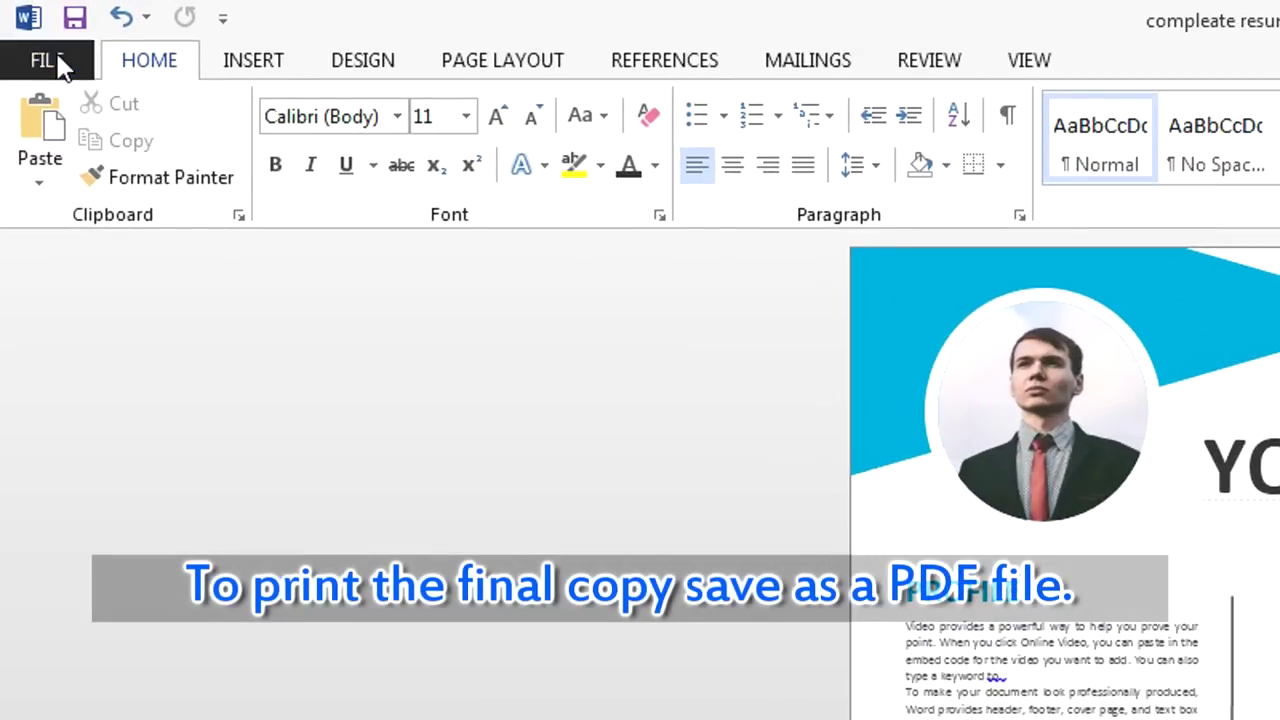
Export the resume to the Desktop as compleate resume.pdf in PDF format
{"action": "left_click", "coordinate": [24, 31]}
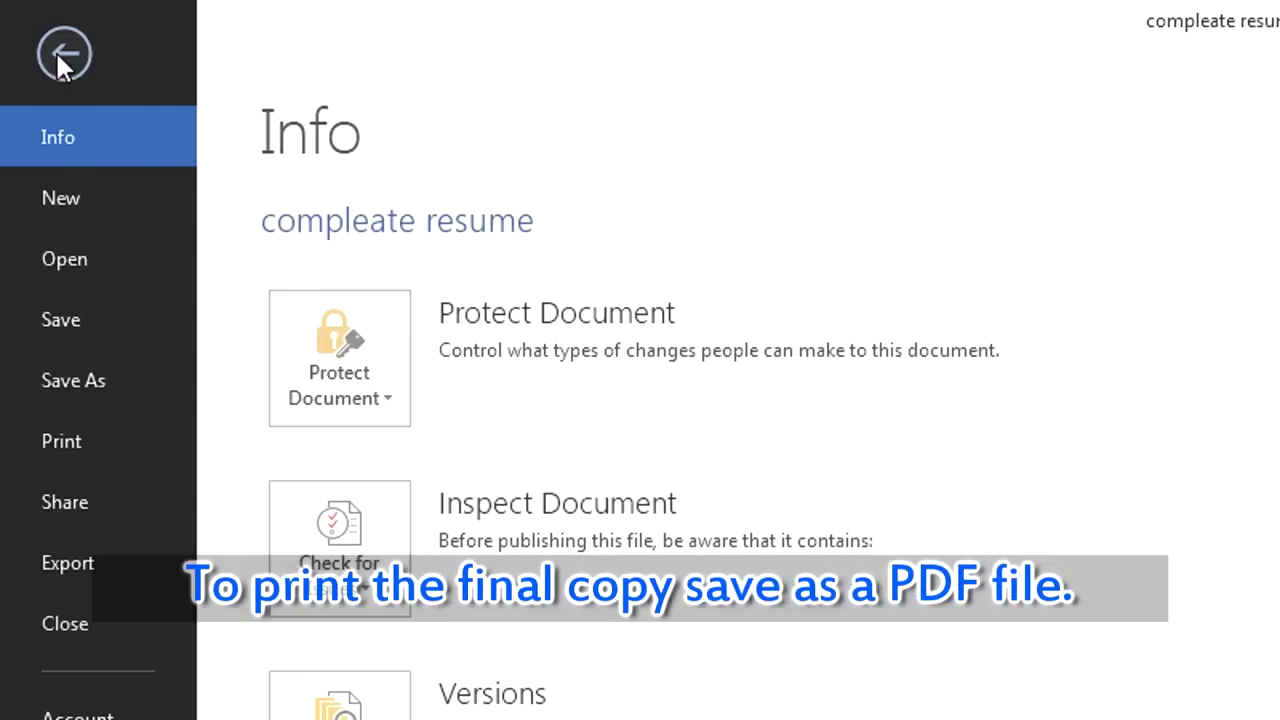
{"action": "left_click", "coordinate": [107, 378]}
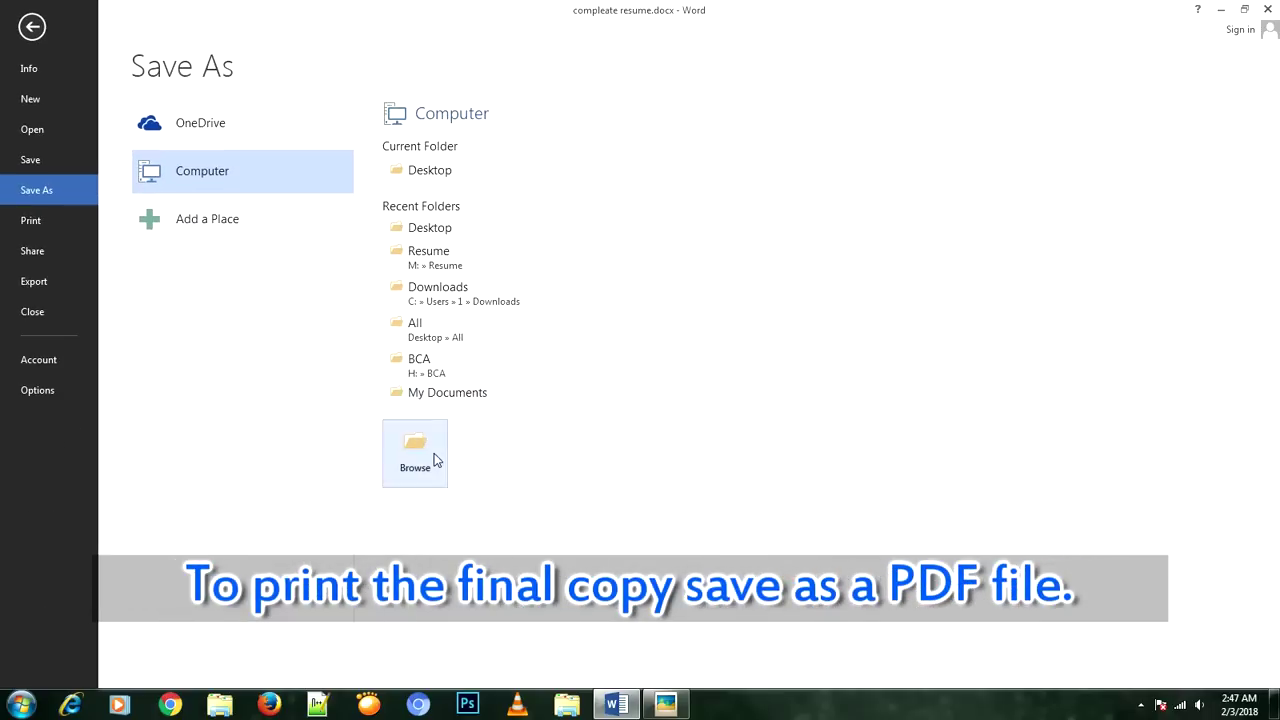
{"action": "left_click", "coordinate": [432, 455]}
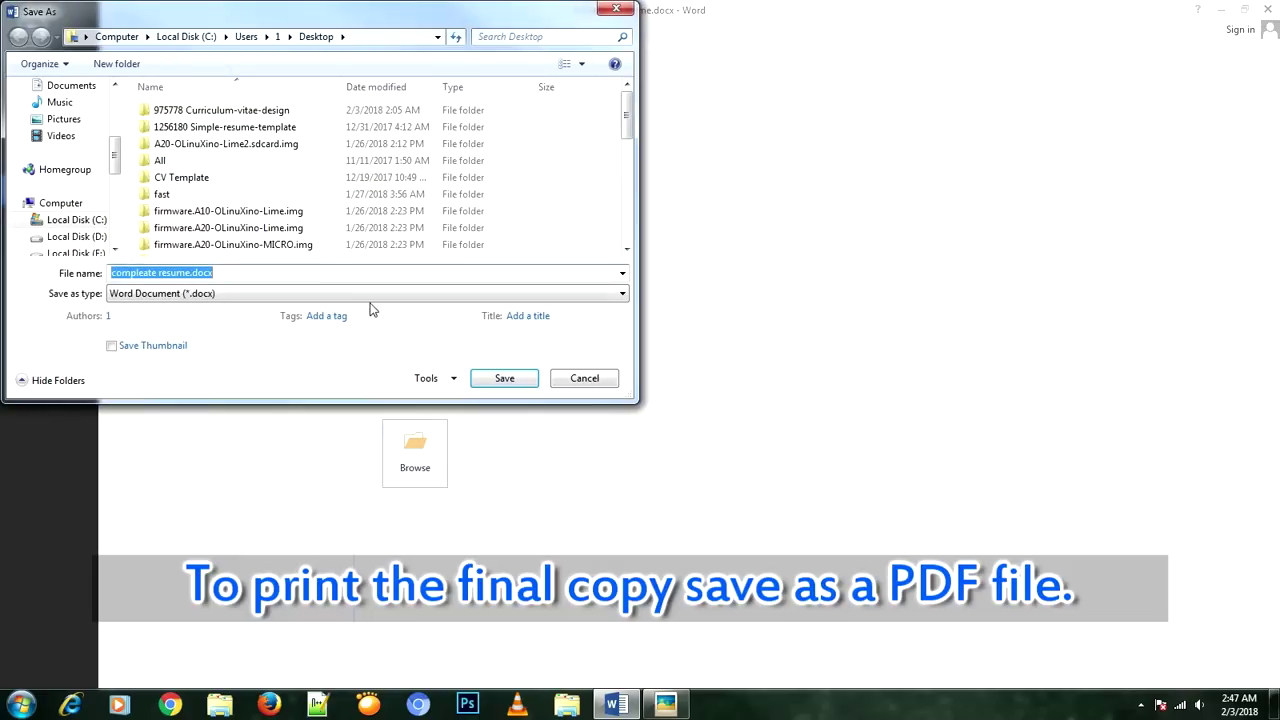
{"action": "left_click", "coordinate": [371, 295]}
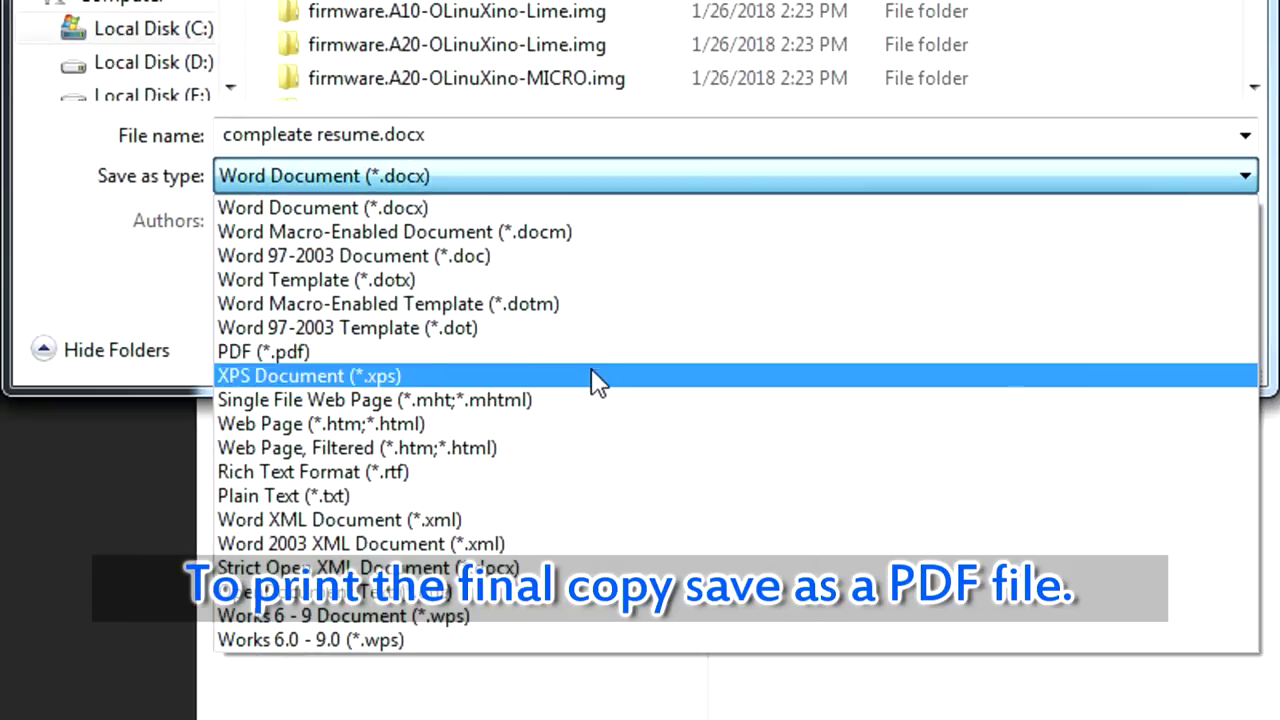
{"action": "left_click", "coordinate": [580, 351]}
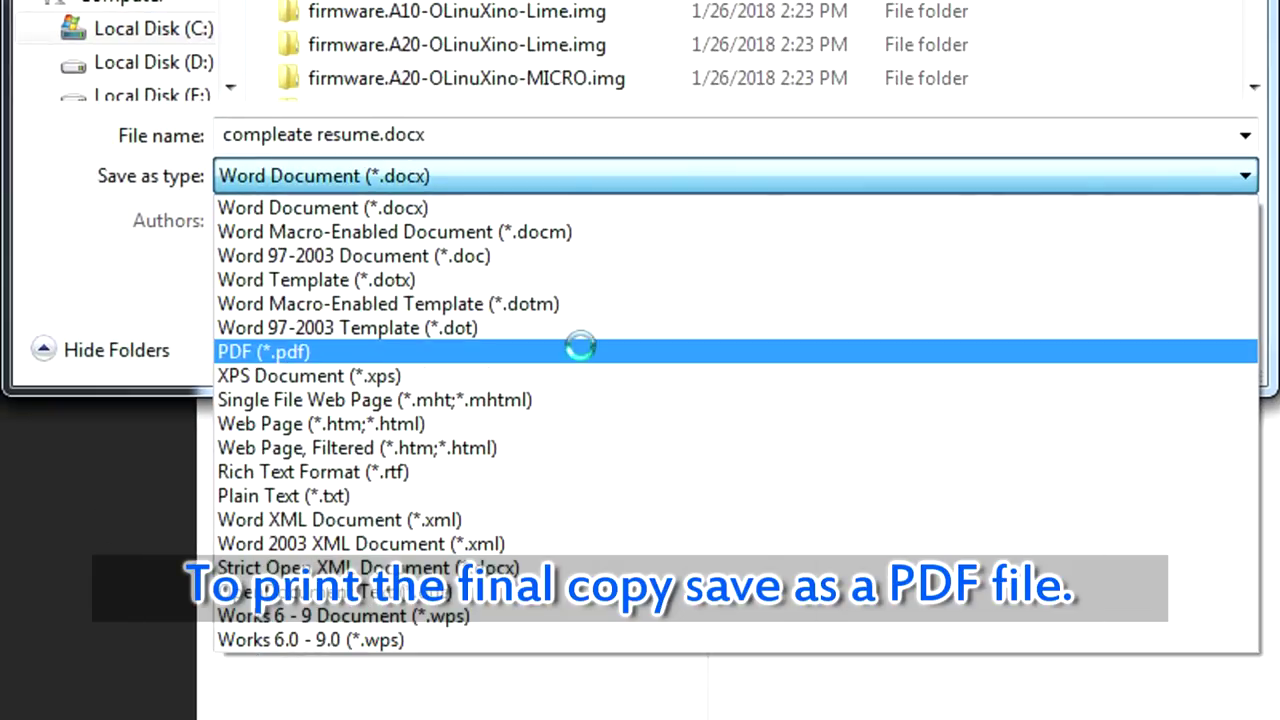
{"action": "left_click", "coordinate": [968, 440]}
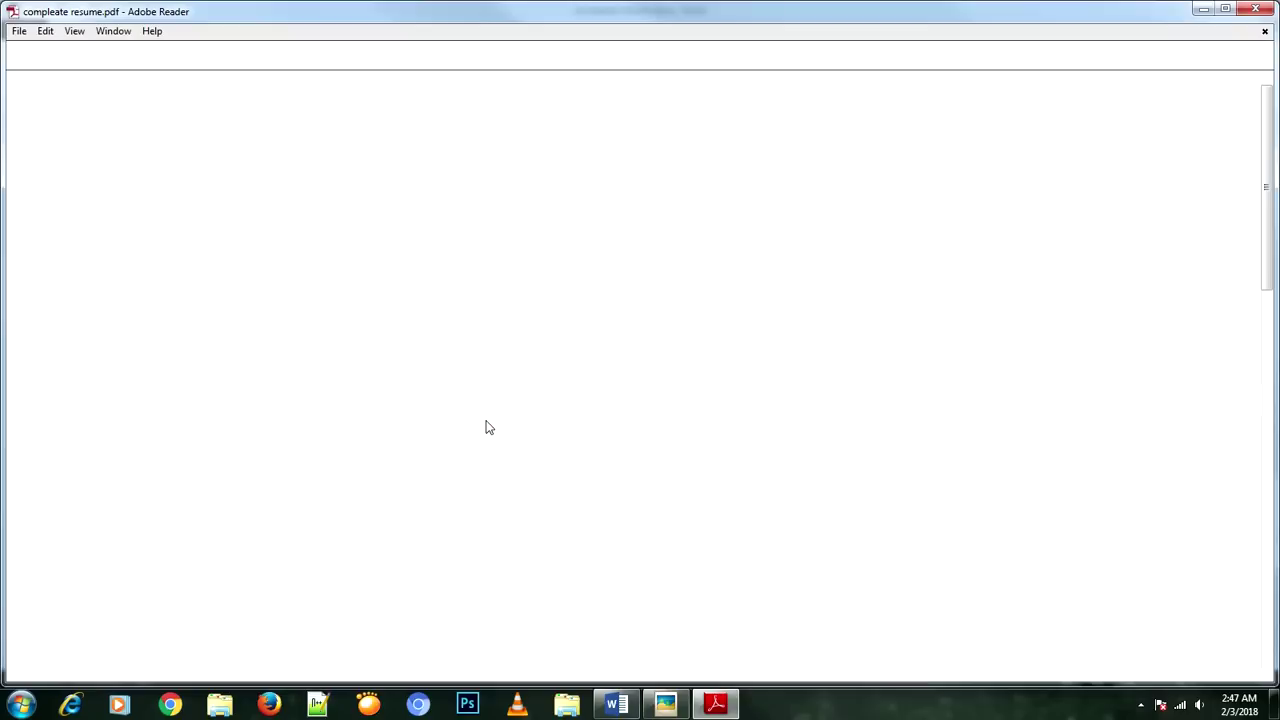
Scroll and zoom through compleate resume.pdf to inspect it, then fit the whole page in view
{"action": "scroll", "coordinate": [487, 427], "scroll_direction": "down", "scroll_amount": 2}
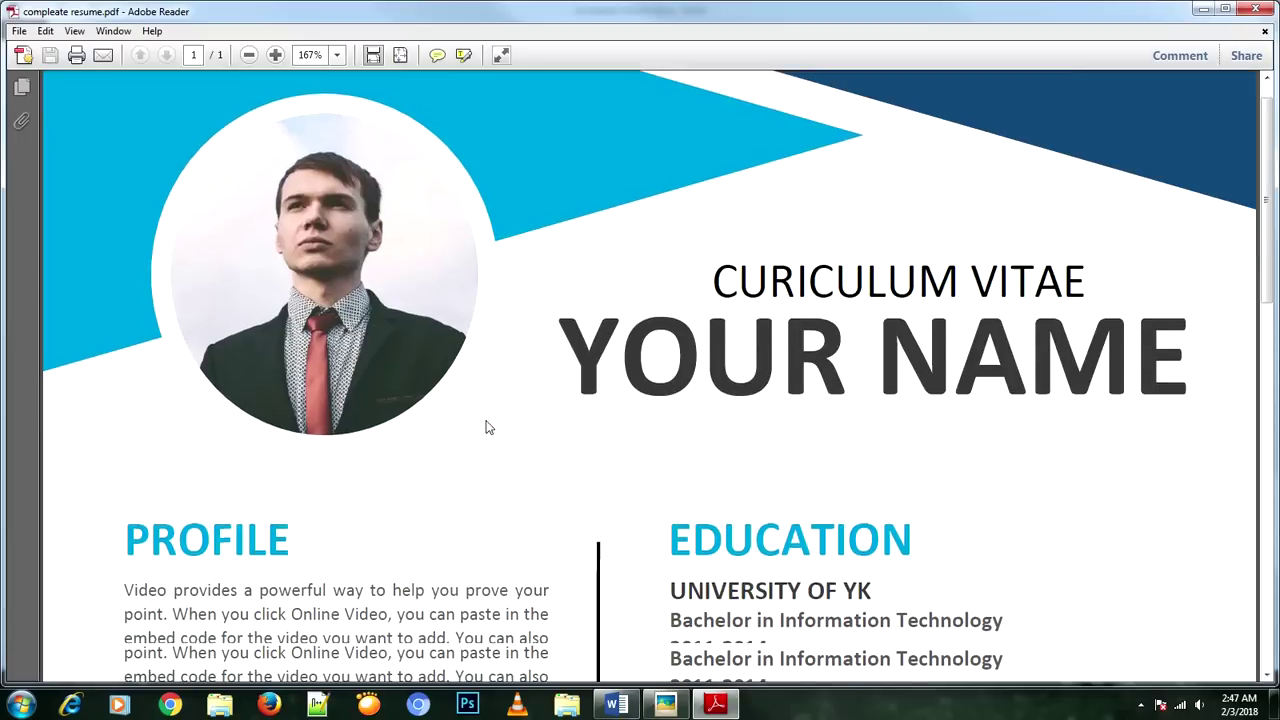
{"action": "scroll", "coordinate": [487, 425], "scroll_direction": "up", "scroll_amount": 2}
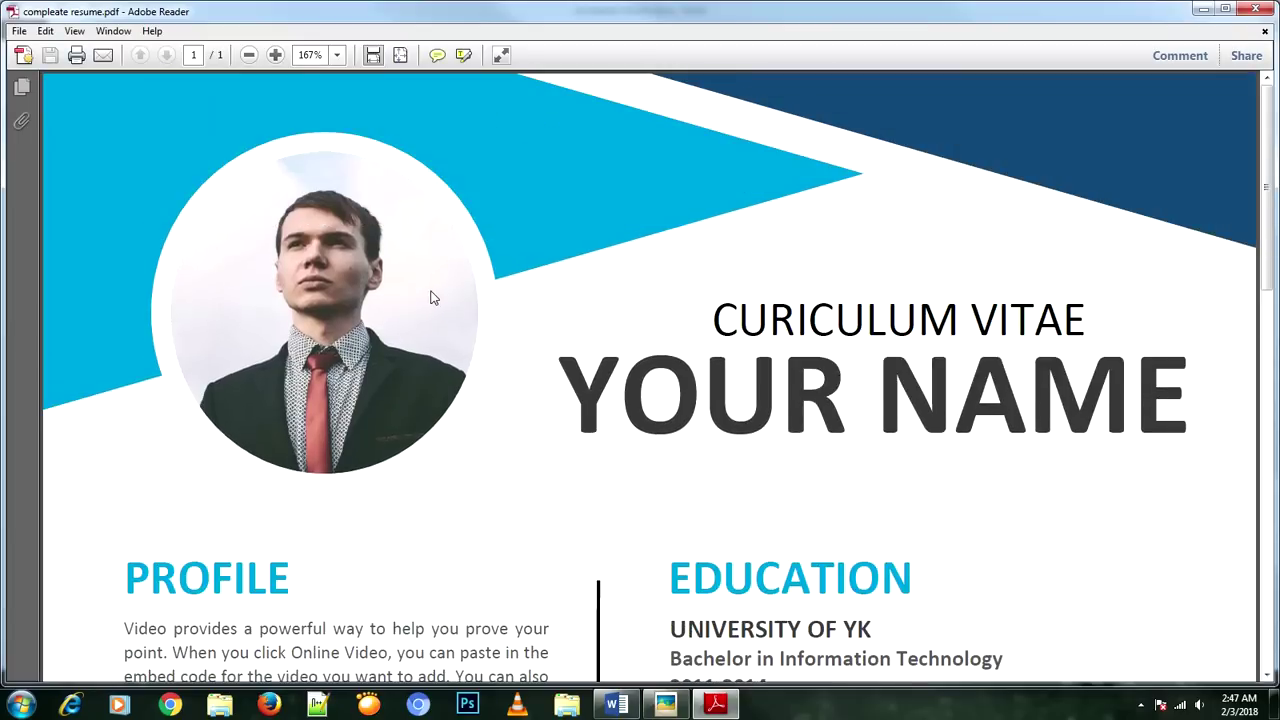
{"action": "scroll", "coordinate": [757, 298], "scroll_direction": "down", "scroll_amount": 2}
{"action": "scroll", "coordinate": [757, 298], "scroll_direction": "down", "scroll_amount": 3}
{"action": "scroll", "coordinate": [757, 298], "scroll_direction": "down", "scroll_amount": 3}
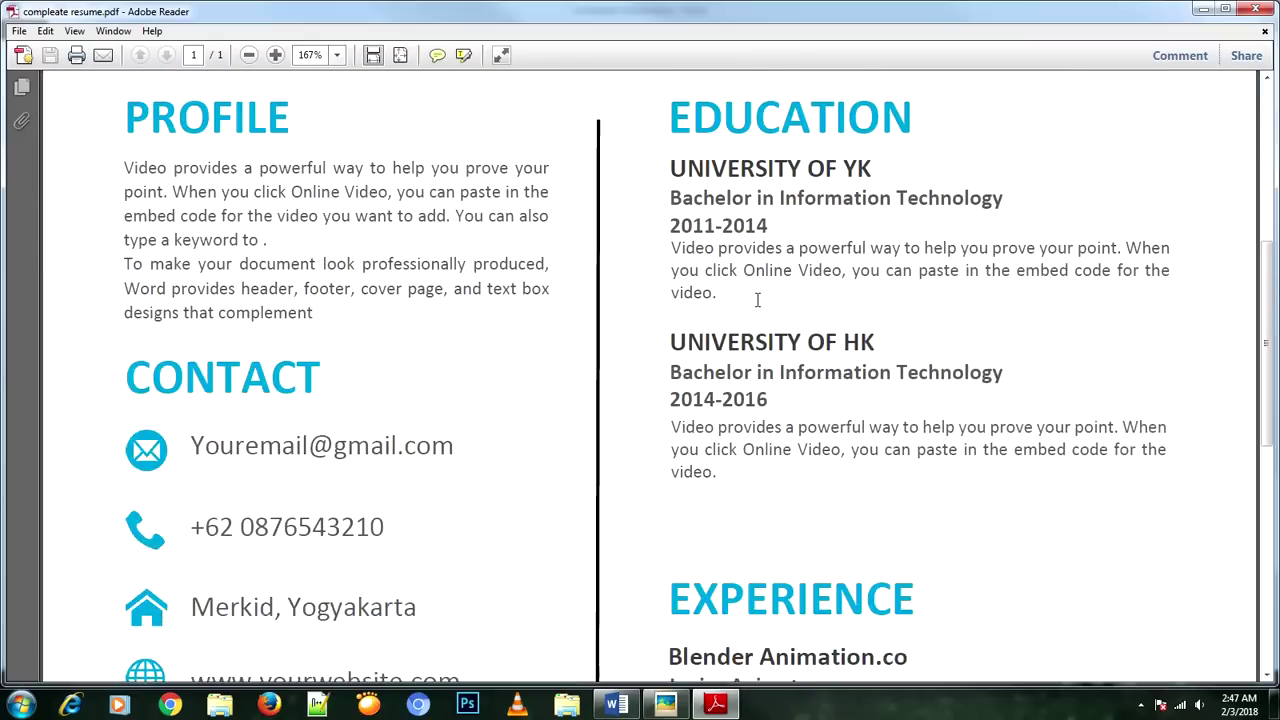
{"action": "scroll", "coordinate": [757, 300], "scroll_direction": "down", "scroll_amount": 3}
{"action": "scroll", "coordinate": [757, 298], "scroll_direction": "down", "scroll_amount": 3}
{"action": "scroll", "coordinate": [757, 300], "scroll_direction": "down", "scroll_amount": 3}
{"action": "scroll", "coordinate": [758, 305], "scroll_direction": "down", "scroll_amount": 2}
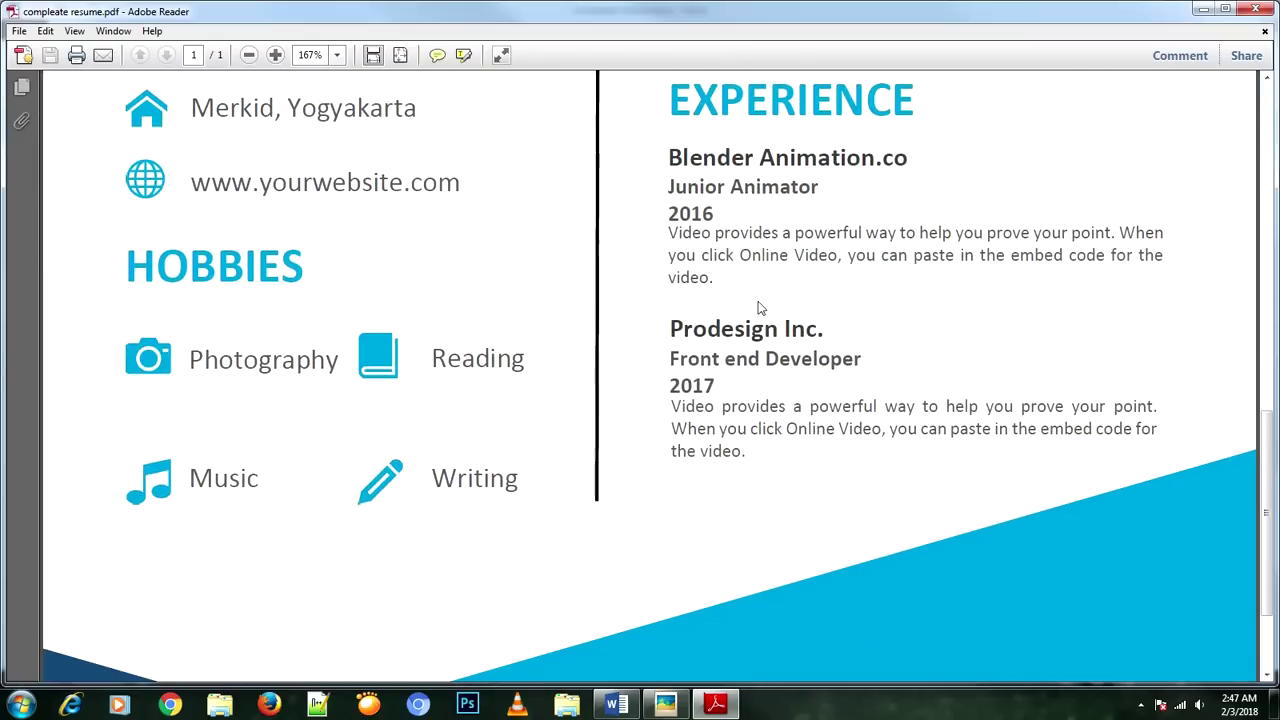
{"action": "scroll", "coordinate": [737, 343], "scroll_direction": "up", "scroll_amount": 1}
{"action": "scroll", "coordinate": [737, 343], "scroll_direction": "up", "scroll_amount": 2}
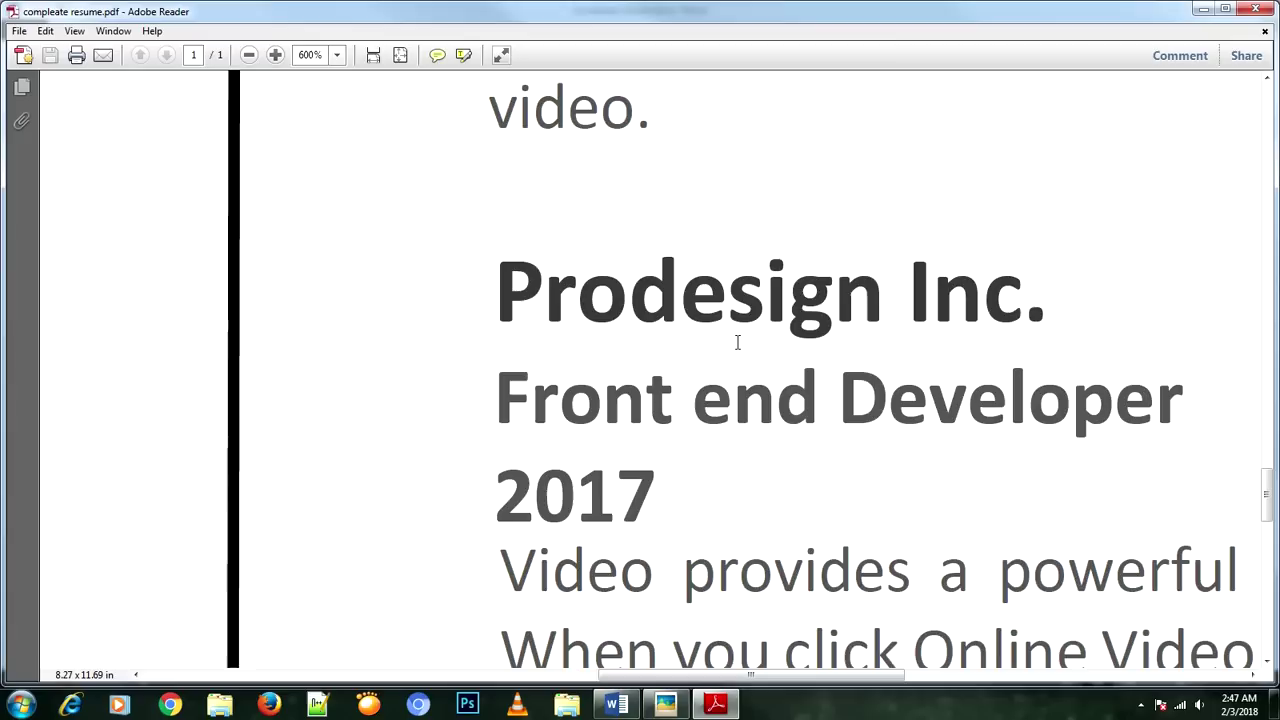
{"action": "scroll", "coordinate": [740, 350], "scroll_direction": "up", "scroll_amount": 1}
{"action": "scroll", "coordinate": [740, 350], "scroll_direction": "down", "scroll_amount": 1}
{"action": "scroll", "coordinate": [740, 350], "scroll_direction": "down", "scroll_amount": 2}
{"action": "scroll", "coordinate": [740, 350], "scroll_direction": "down", "scroll_amount": 1}
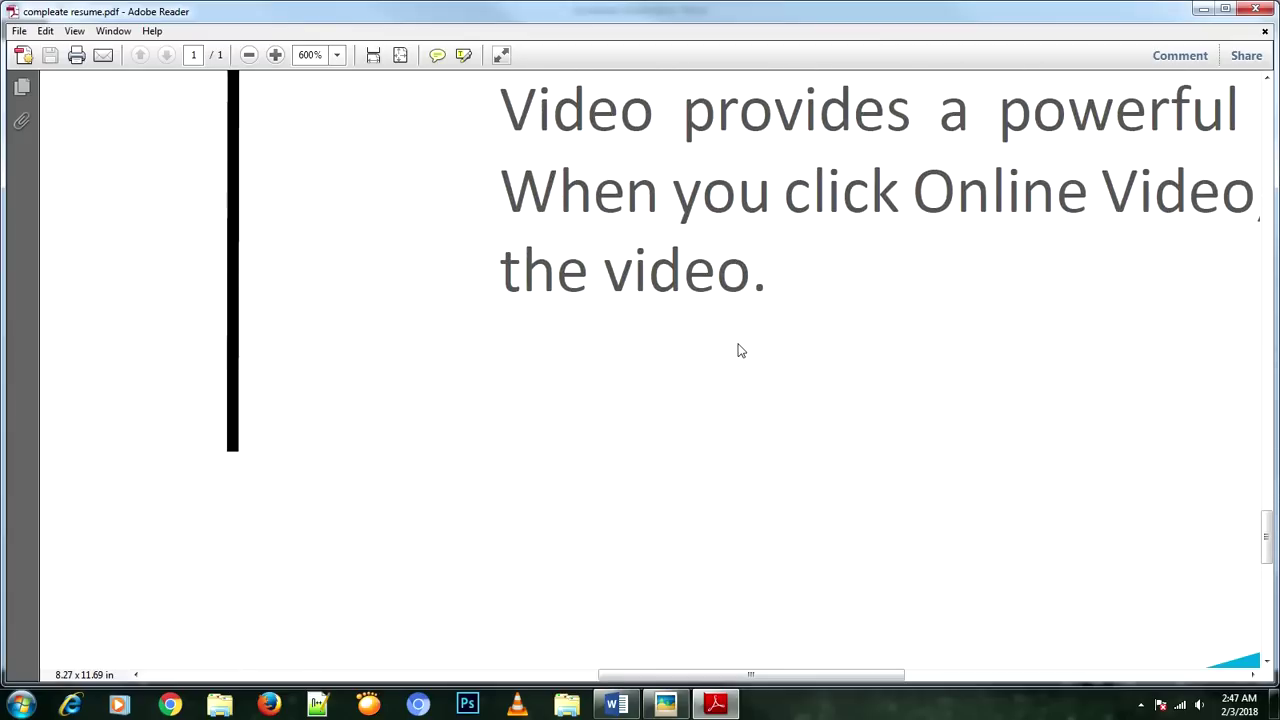
{"action": "scroll", "coordinate": [265, 418], "scroll_direction": "down", "scroll_amount": 3}
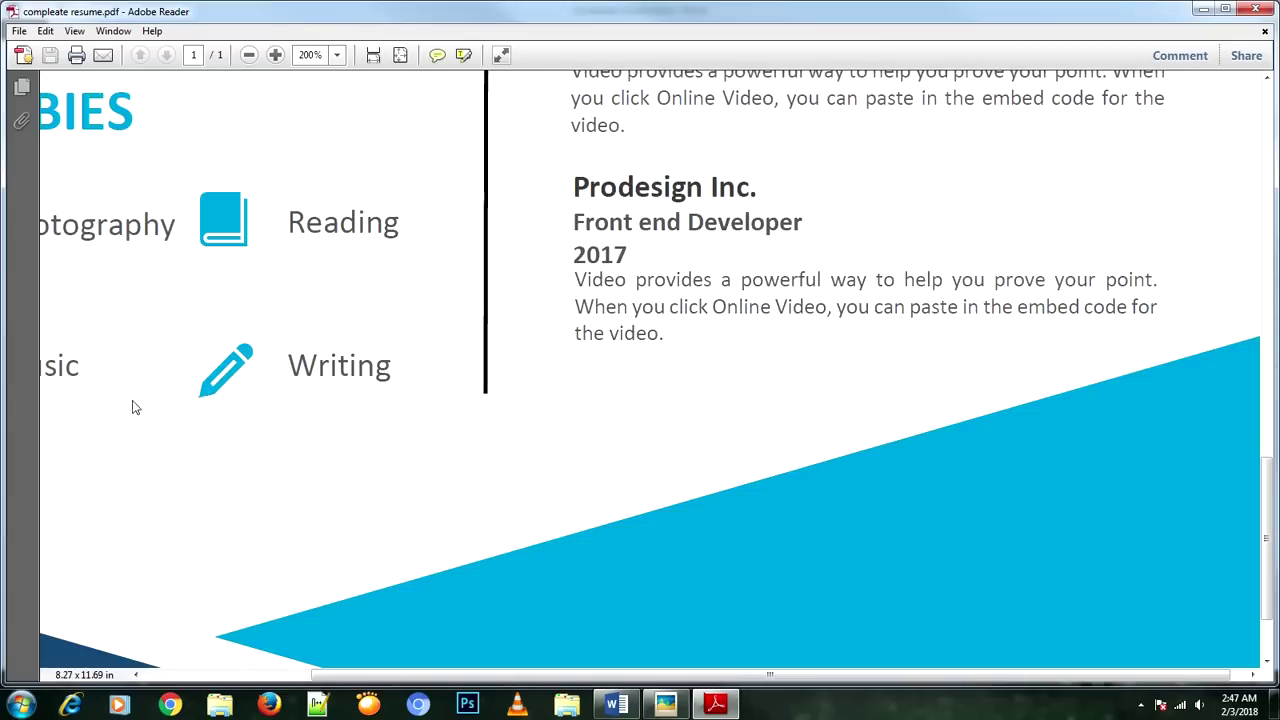
{"action": "left_click_drag", "start_coordinate": [323, 678], "coordinate": [153, 678]}
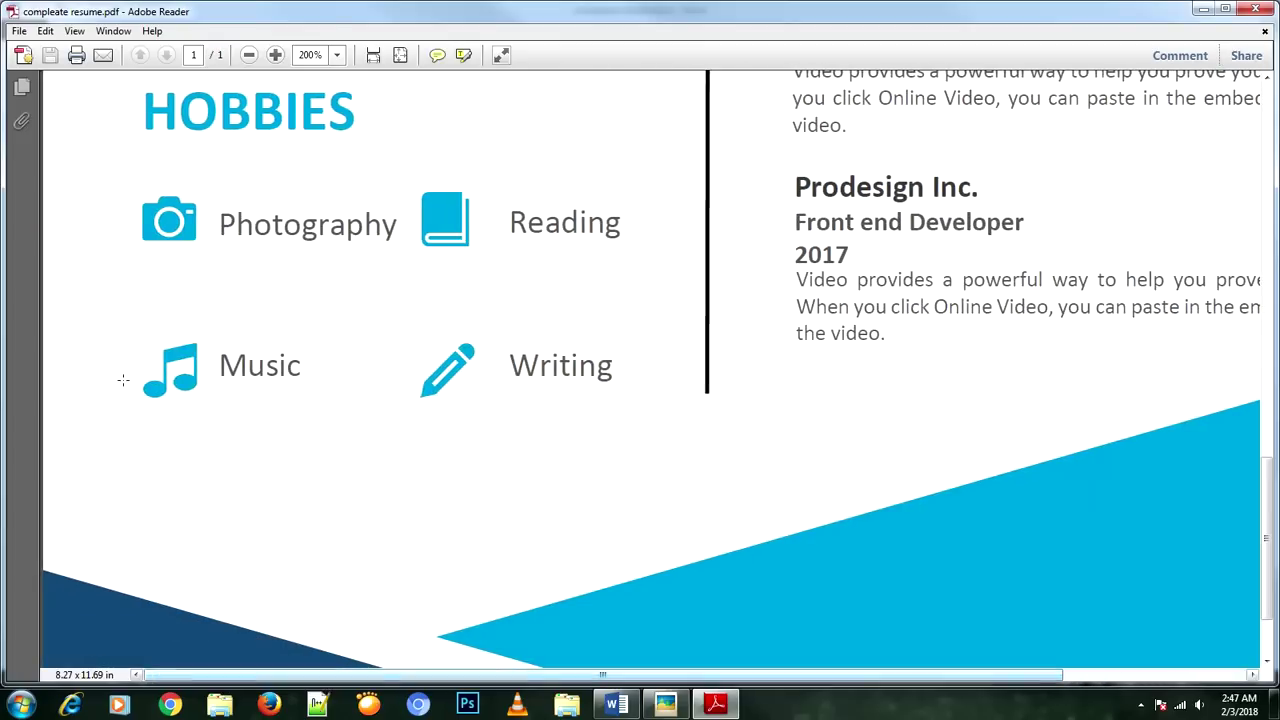
{"action": "scroll", "coordinate": [101, 295], "scroll_direction": "up", "scroll_amount": 1}
{"action": "scroll", "coordinate": [101, 295], "scroll_direction": "up", "scroll_amount": 3}
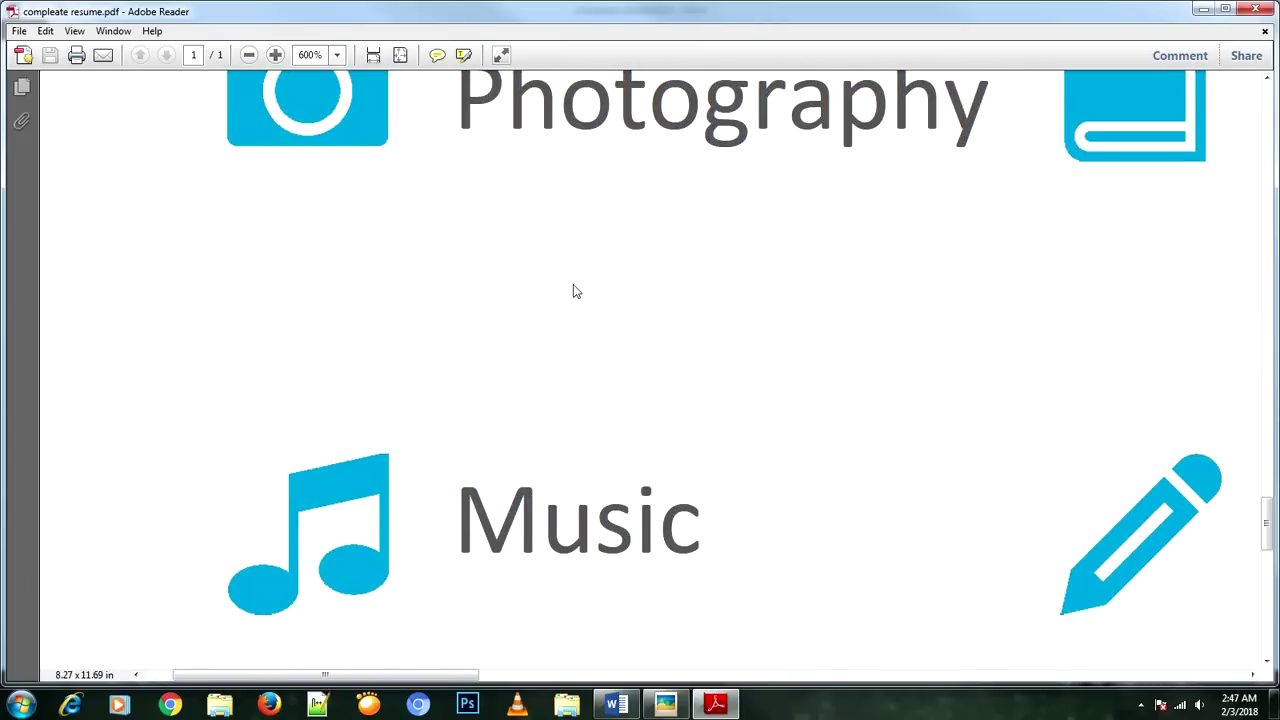
{"action": "scroll", "coordinate": [1270, 545], "scroll_direction": "down", "scroll_amount": 1}
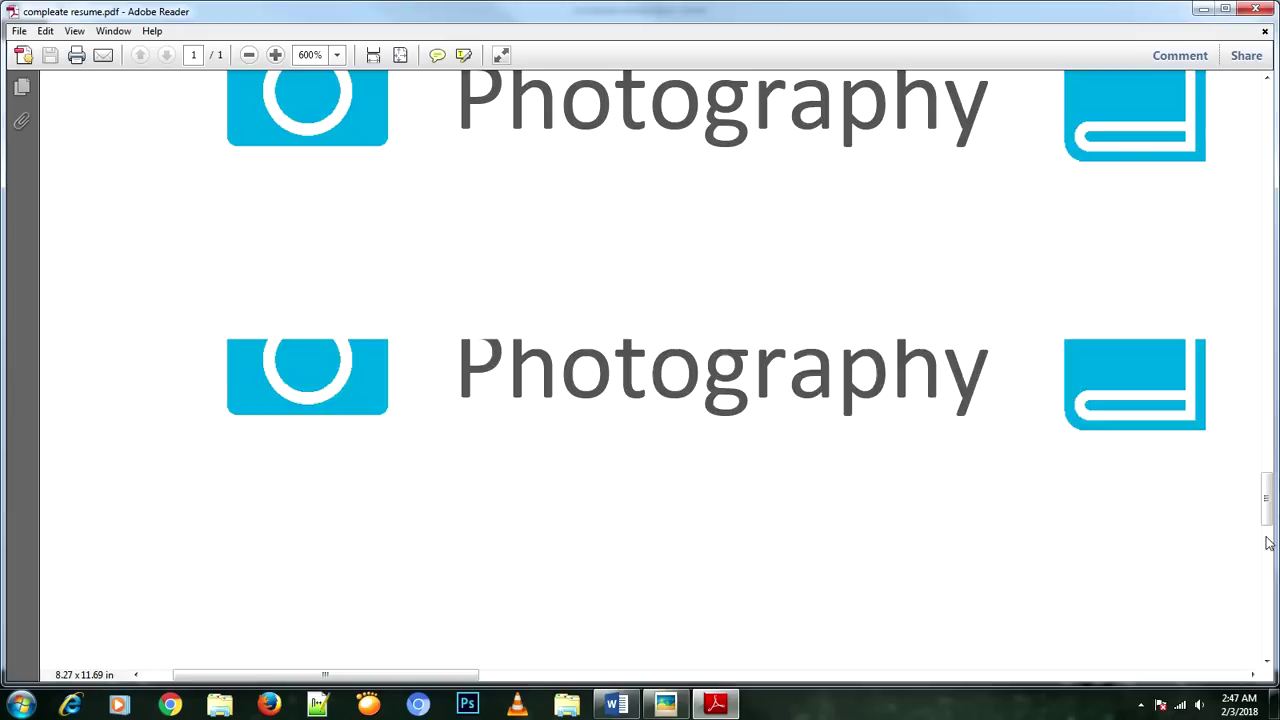
{"action": "scroll", "coordinate": [1268, 540], "scroll_direction": "down", "scroll_amount": 1}
{"action": "mouse_move", "coordinate": [1268, 533]}
{"action": "left_mouse_down"}
{"action": "mouse_move", "coordinate": [1250, 207]}
{"action": "mouse_move", "coordinate": [1262, 110]}
{"action": "left_mouse_up"}
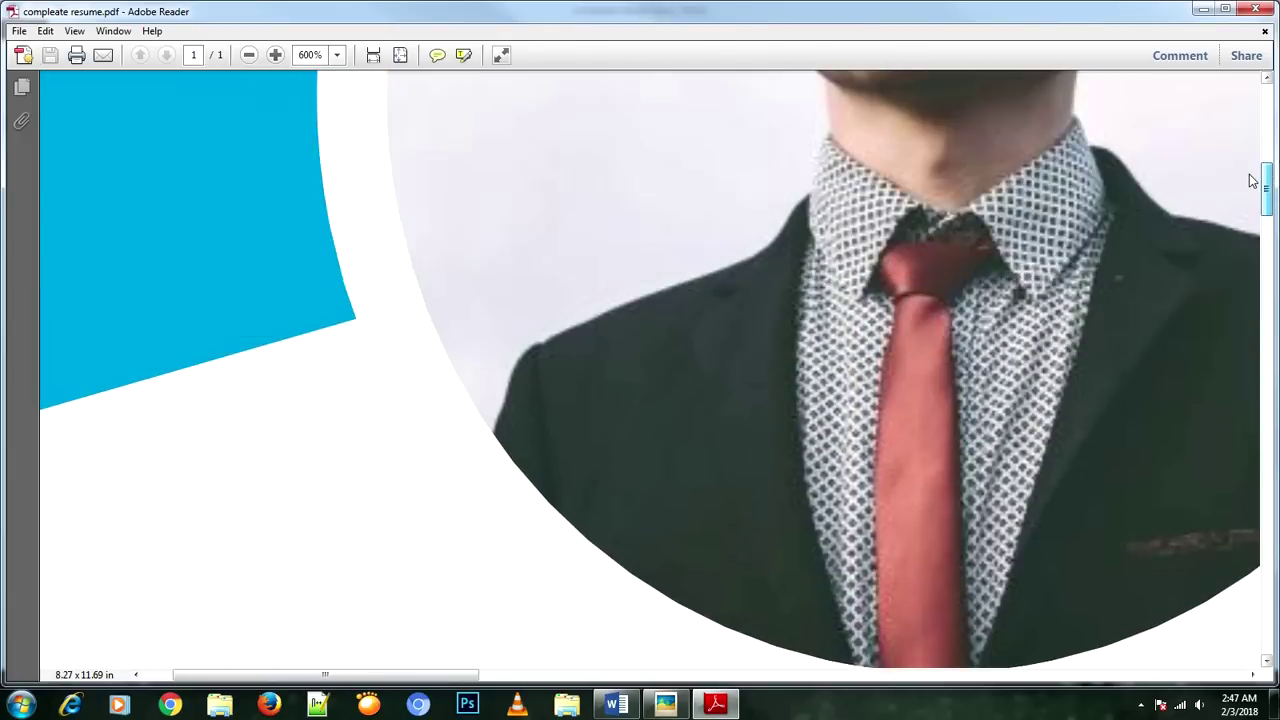
{"action": "scroll", "coordinate": [1140, 275], "scroll_direction": "down", "scroll_amount": 4}
{"action": "scroll", "coordinate": [1140, 275], "scroll_direction": "down", "scroll_amount": 3}
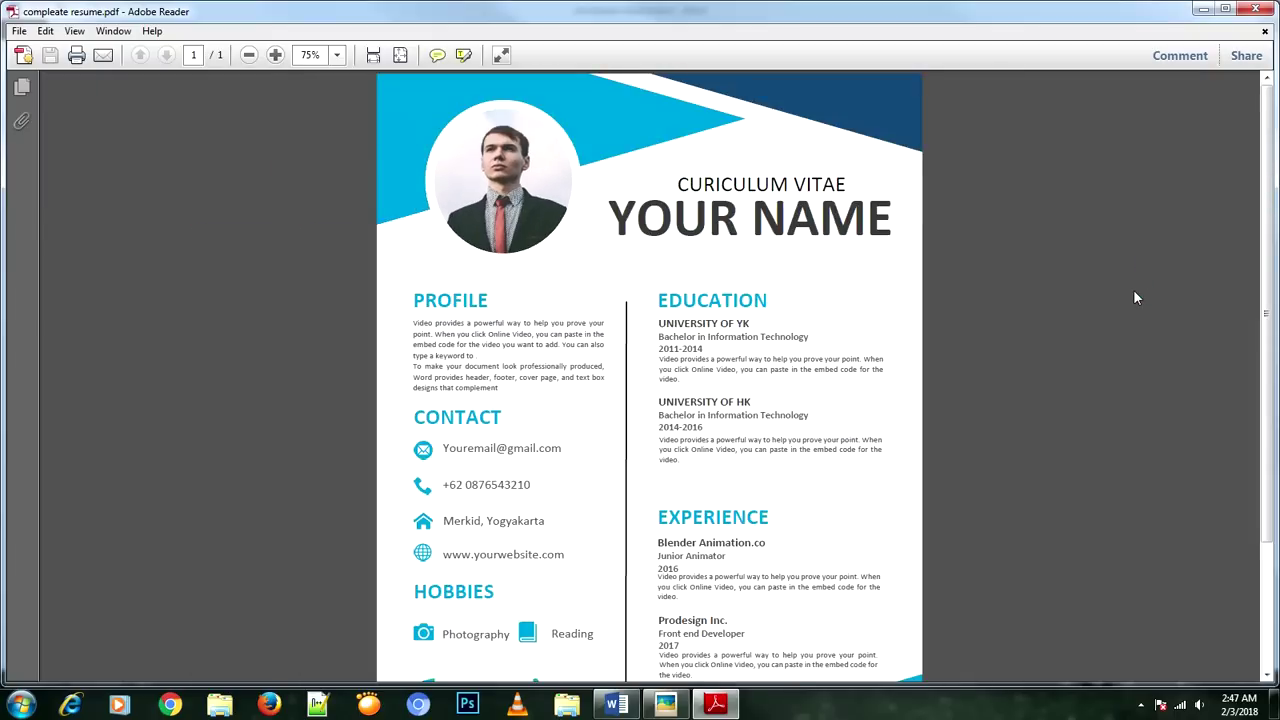
{"action": "key", "text": "ctrl+0"}
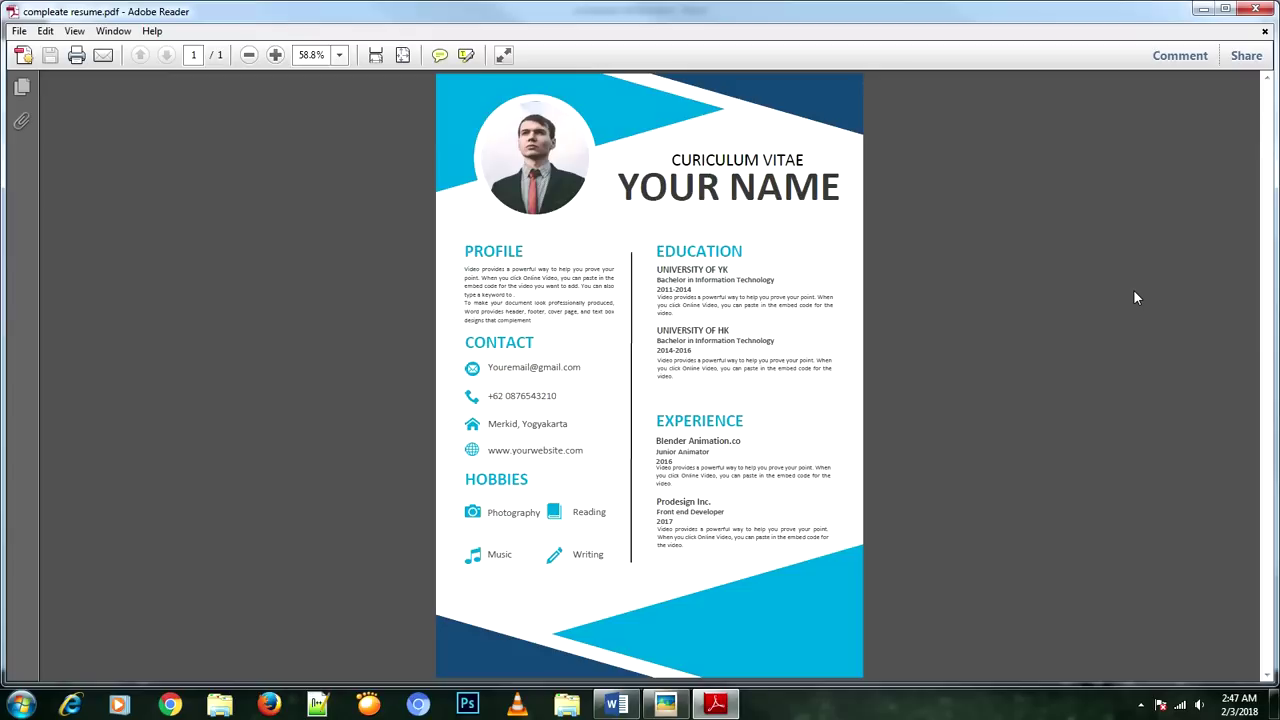